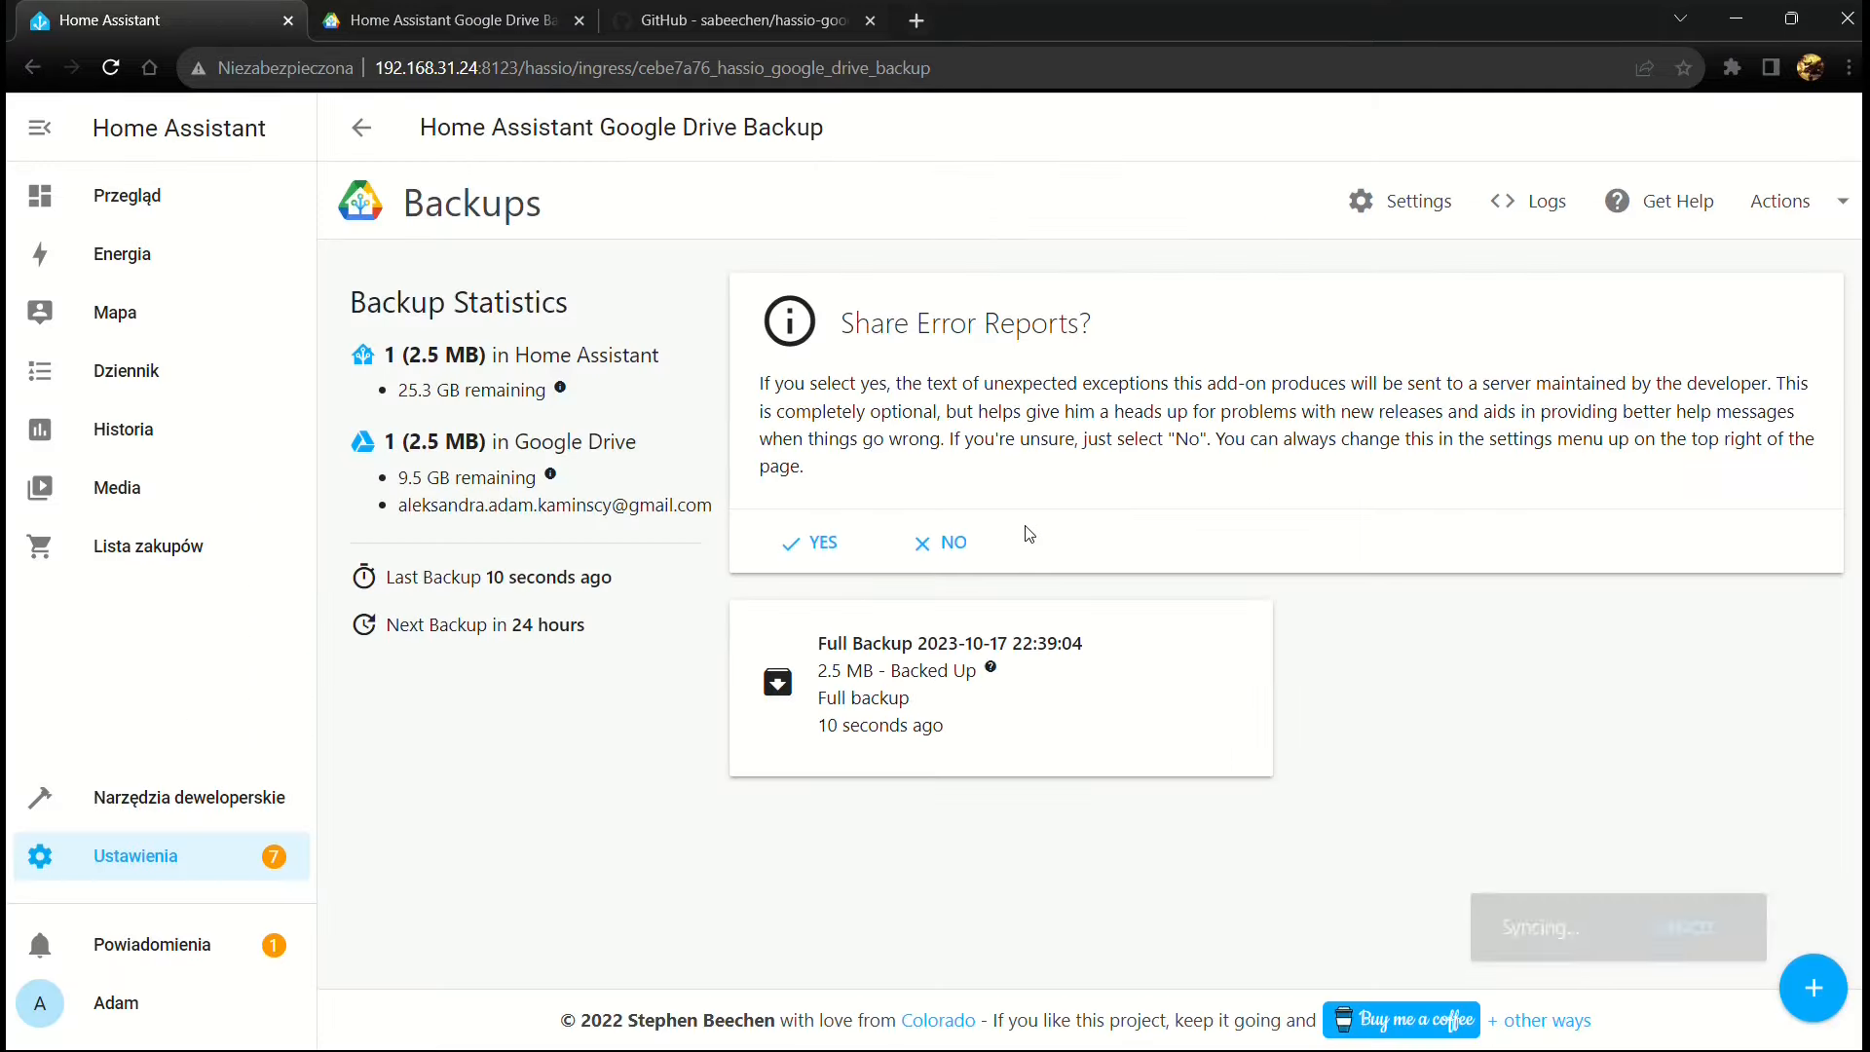
# Decline sharing error reports in the Google Drive Backup add-on and switch to the overview dashboard
pyautogui.click(951, 553)
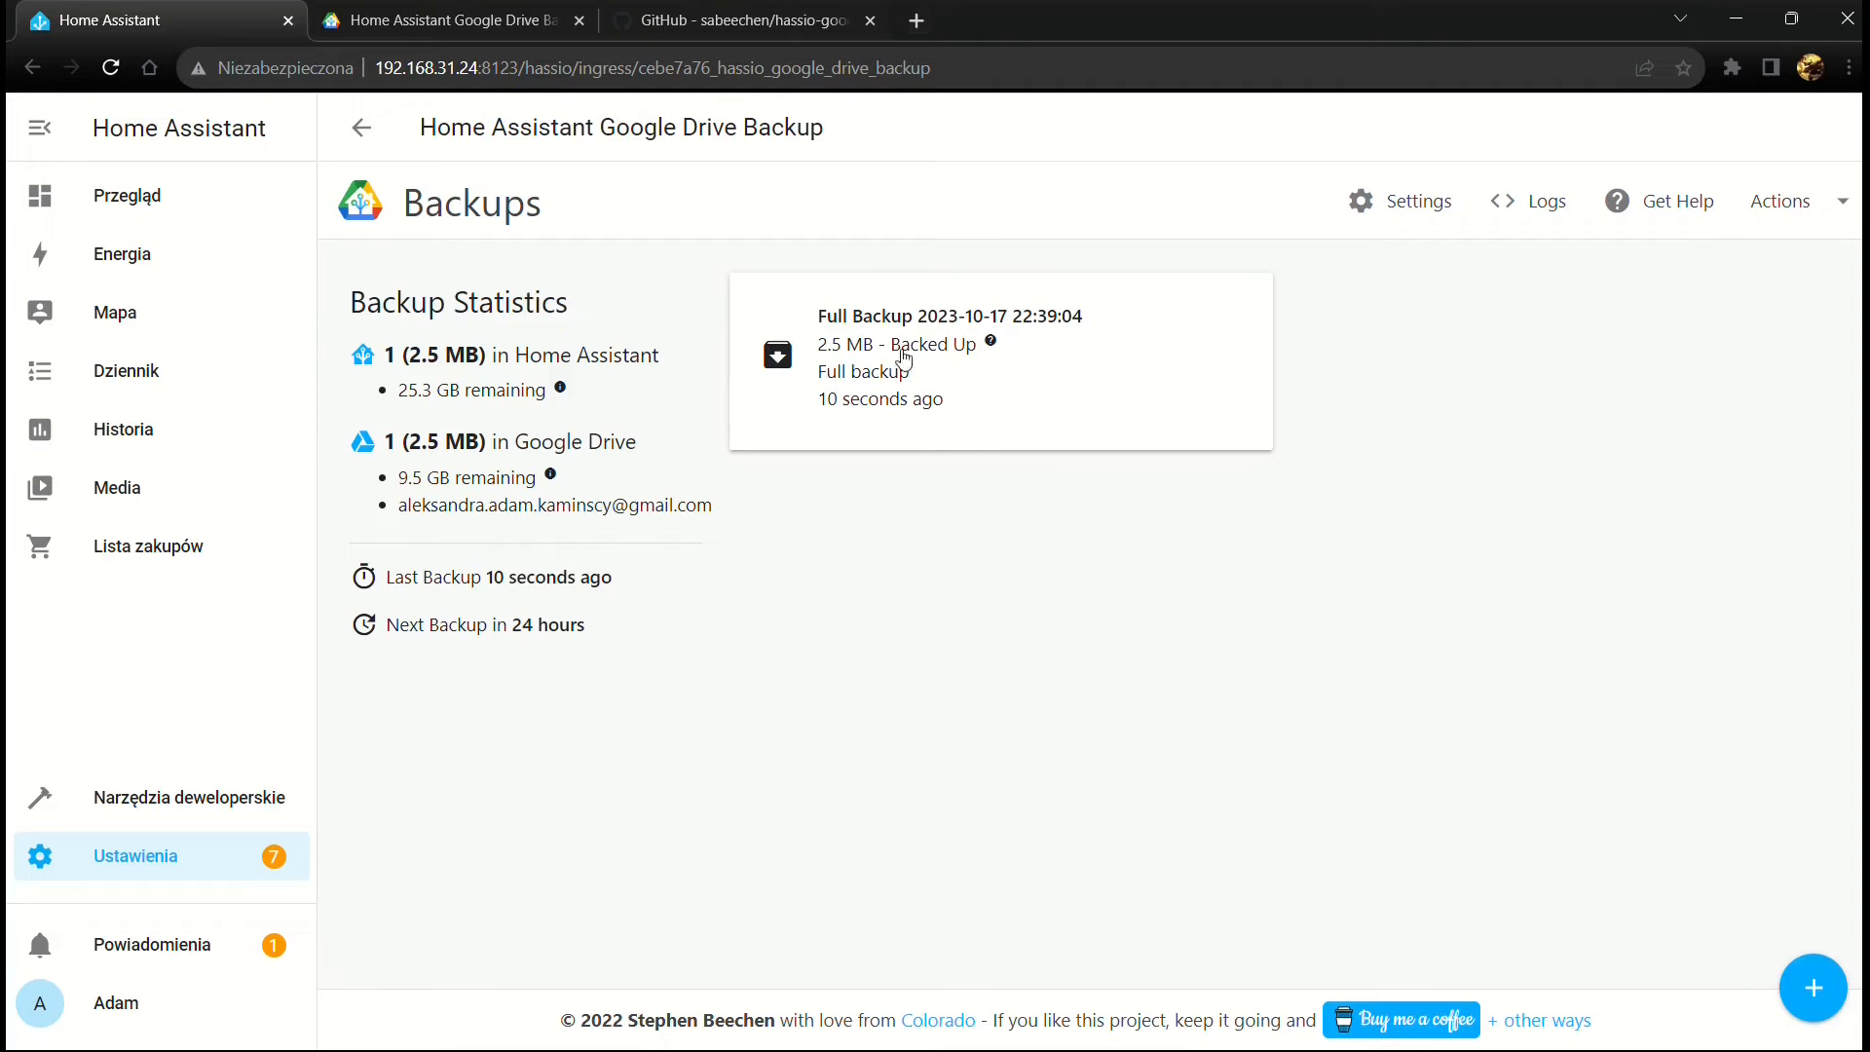
pyautogui.click(165, 192)
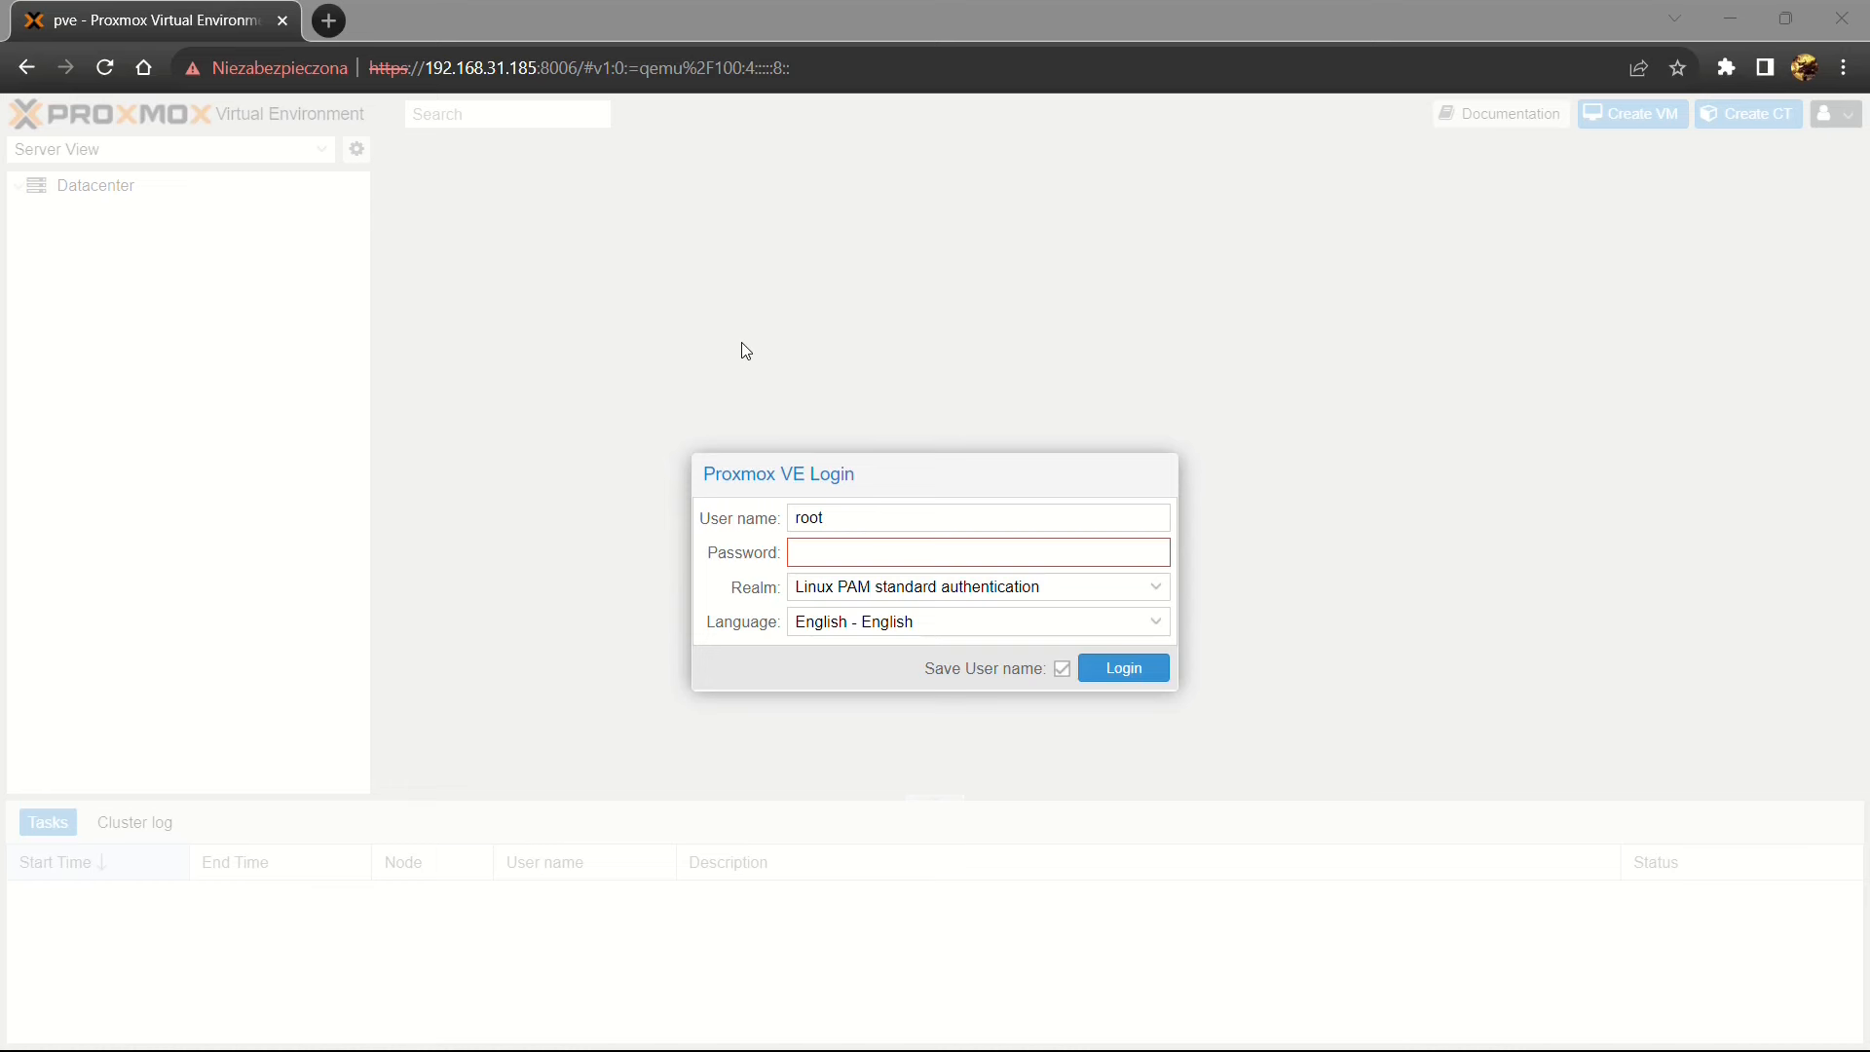
# Log in to Proxmox VE as root with the account password and dismiss the subscription notice
pyautogui.click(850, 551)
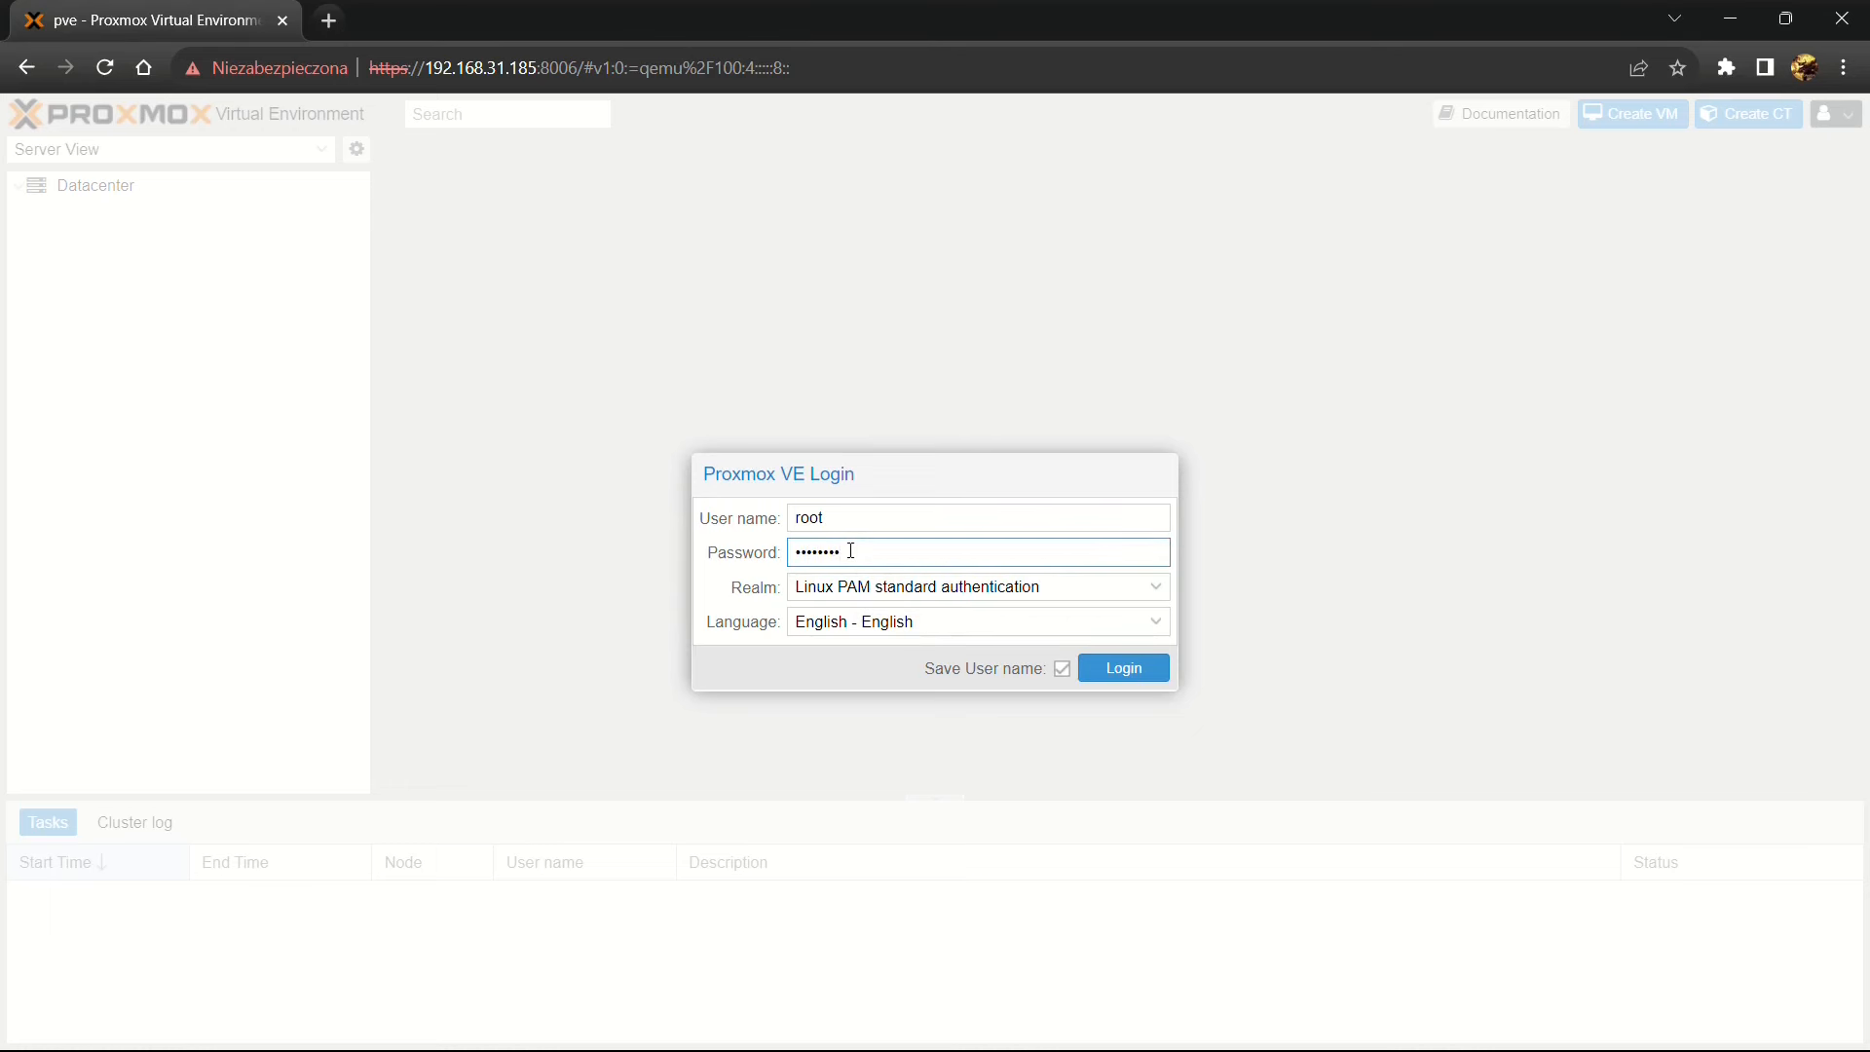
pyautogui.click(1137, 677)
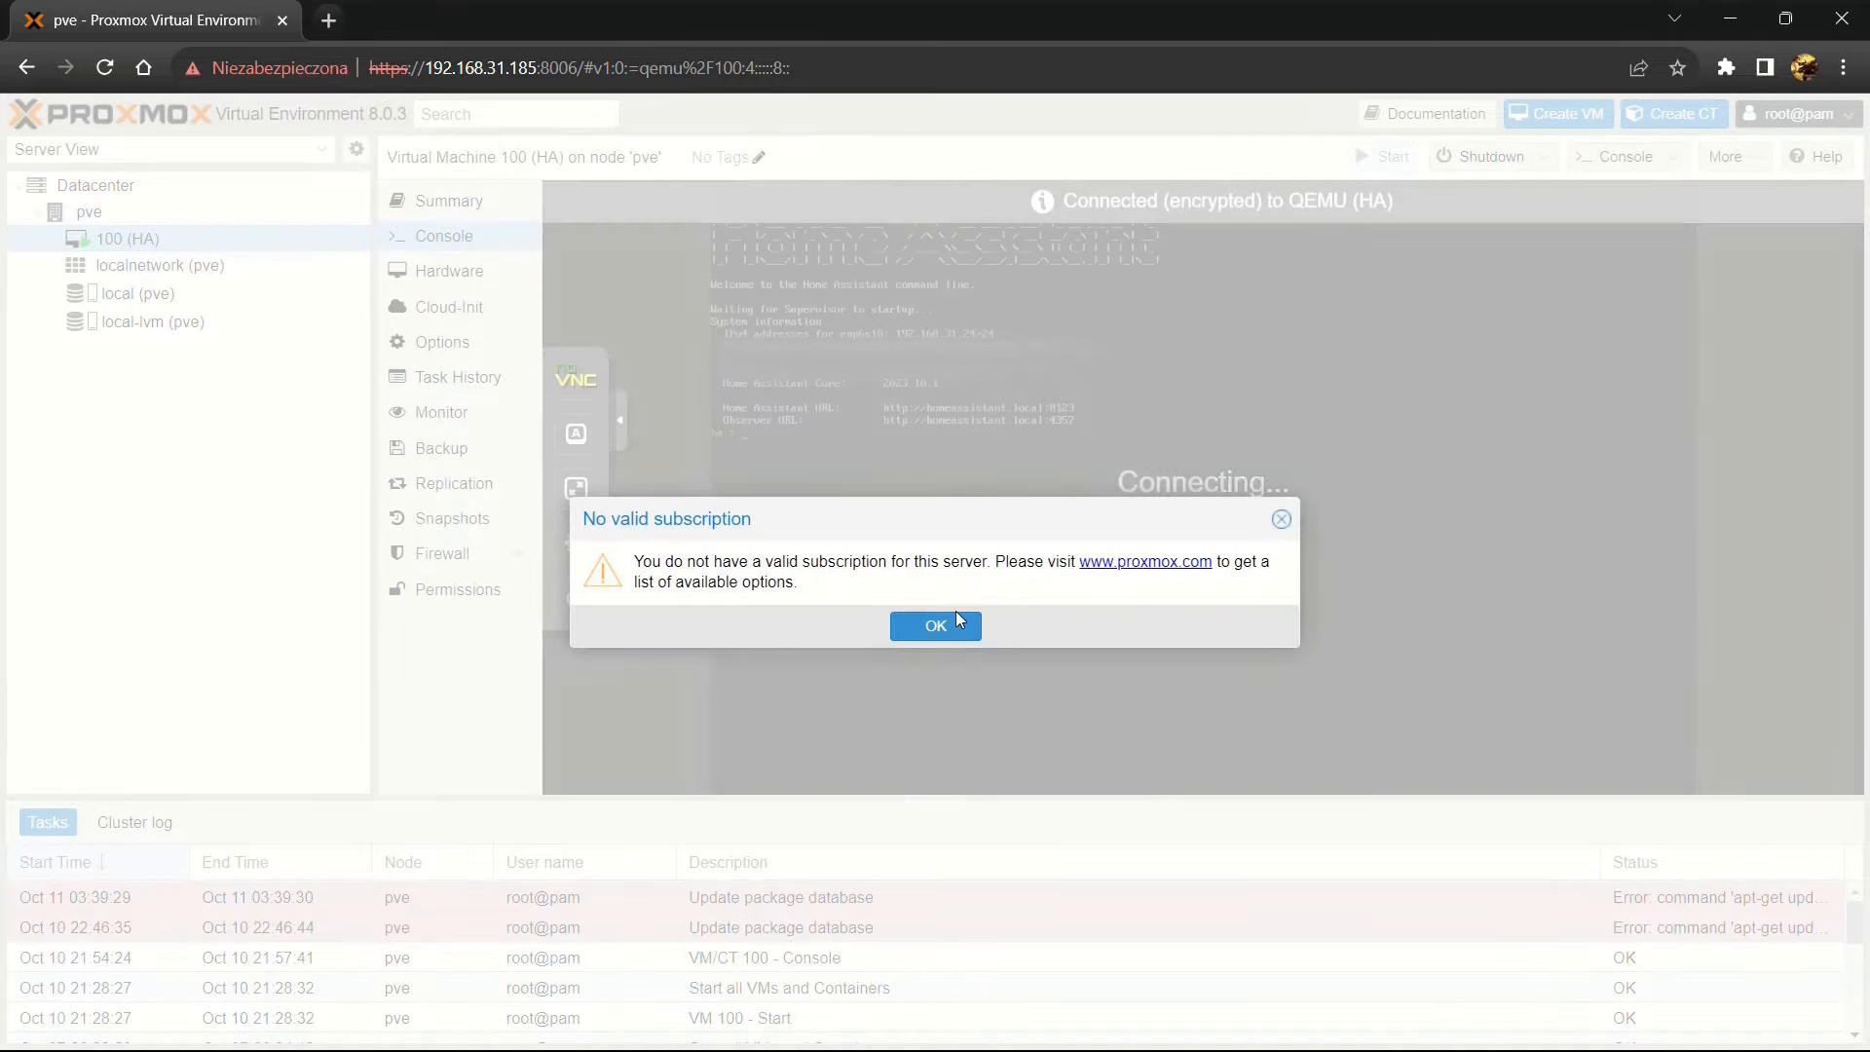
pyautogui.click(941, 627)
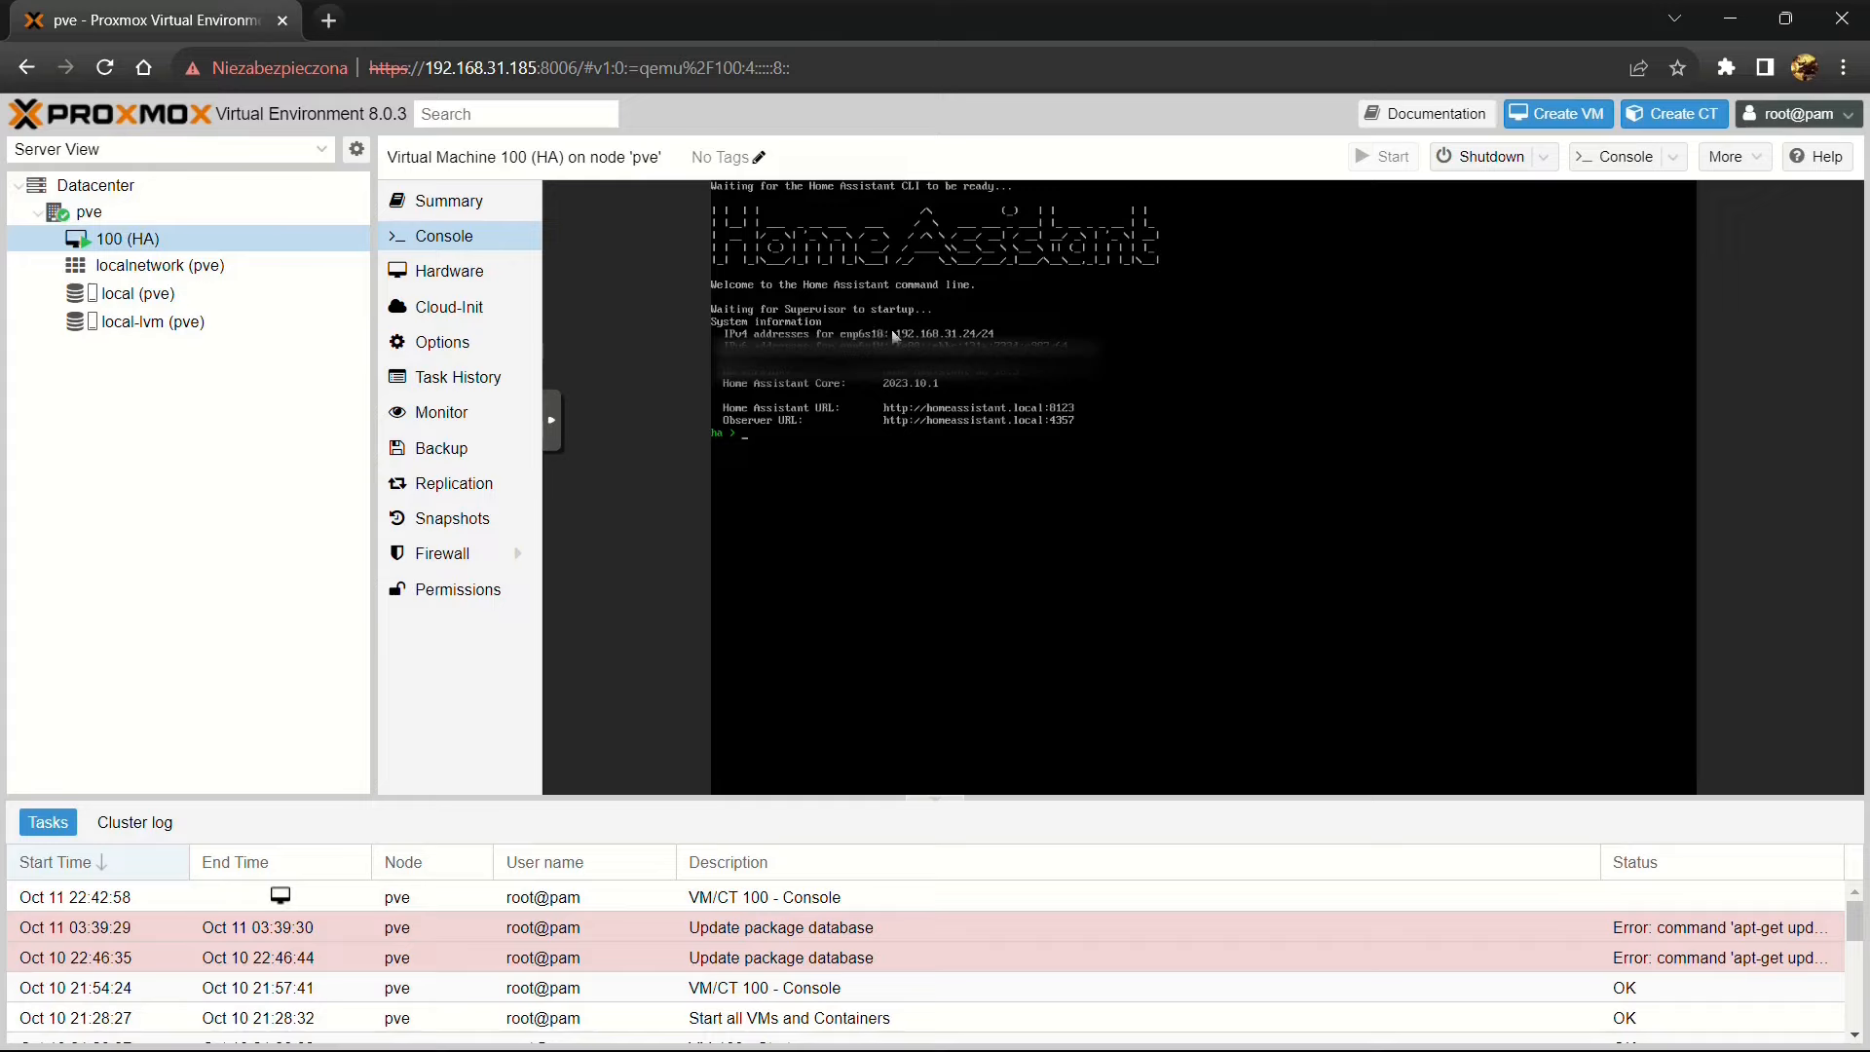
# Open the Home Assistant page at 192.168.31.24:8123 in a new browser tab
pyautogui.click(336, 27)
pyautogui.write('192.168.31.181')
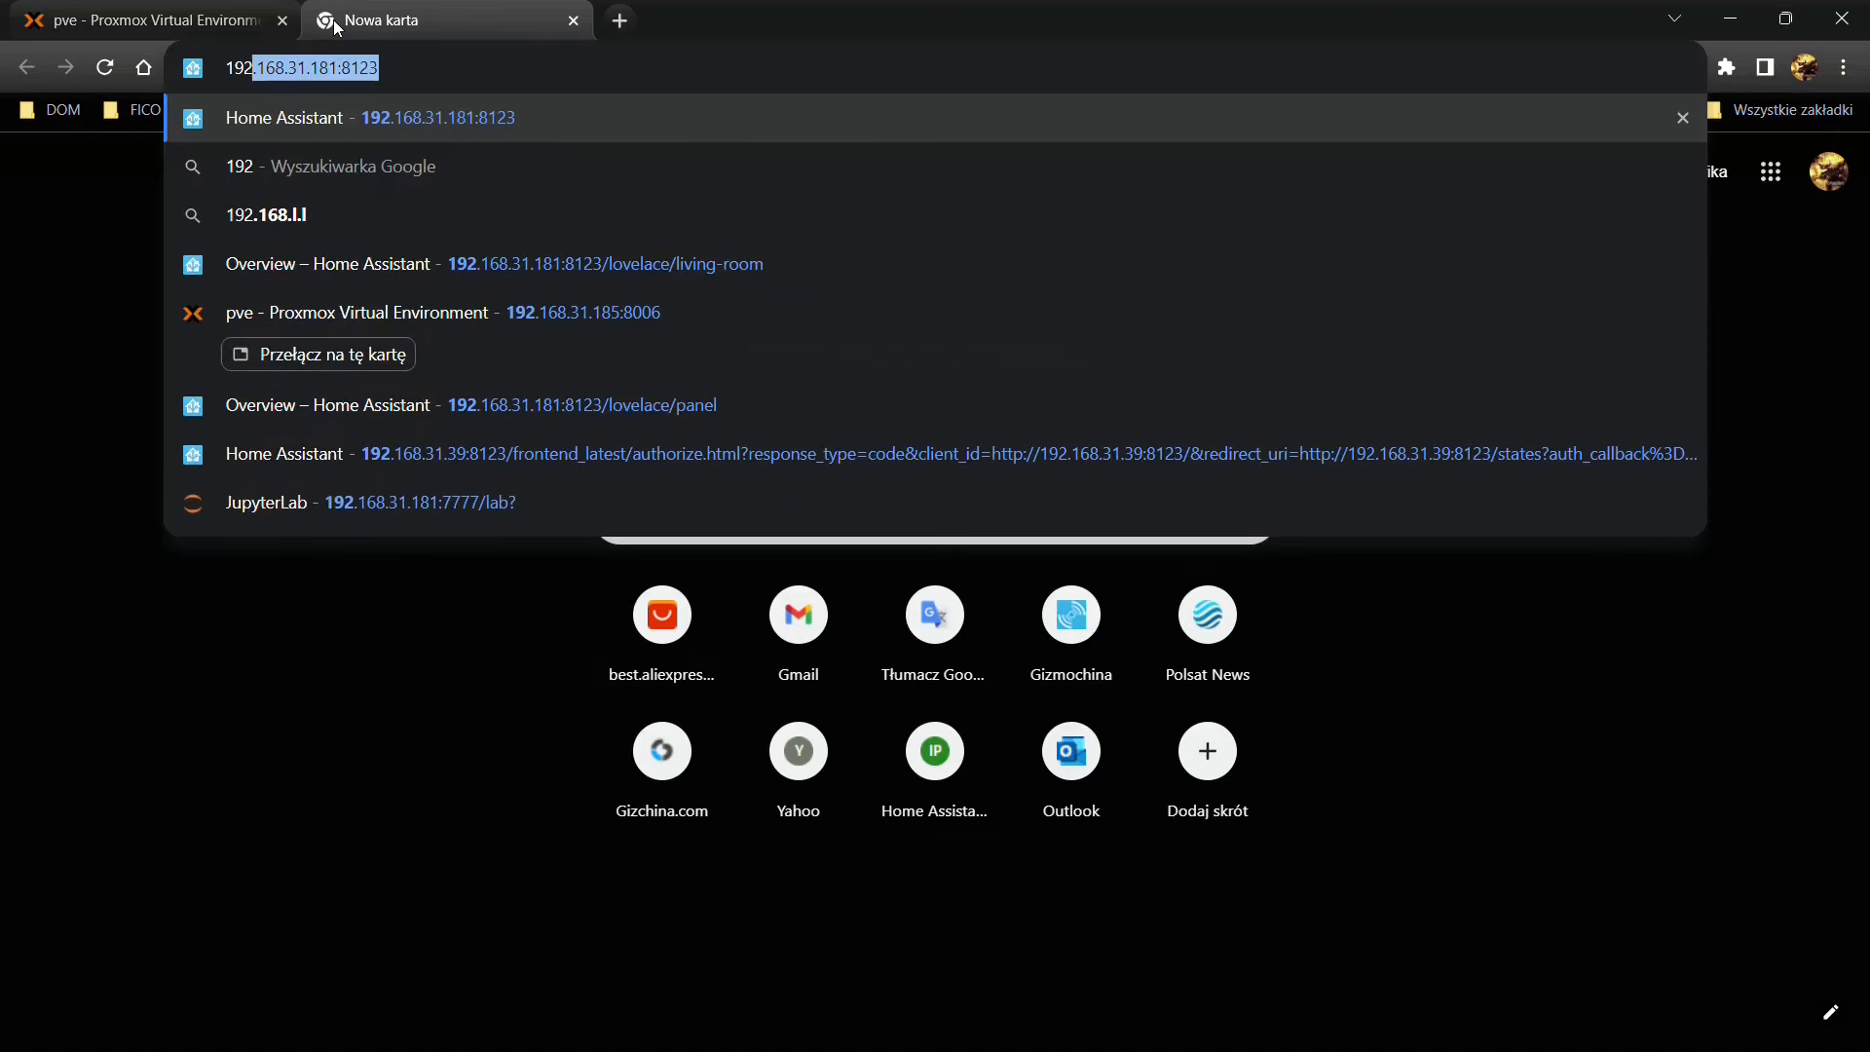
pyautogui.press('BackSpace')
pyautogui.press('BackSpace')
pyautogui.press('BackSpace')
pyautogui.press('BackSpace')
pyautogui.press('BackSpace')
pyautogui.press('BackSpace')
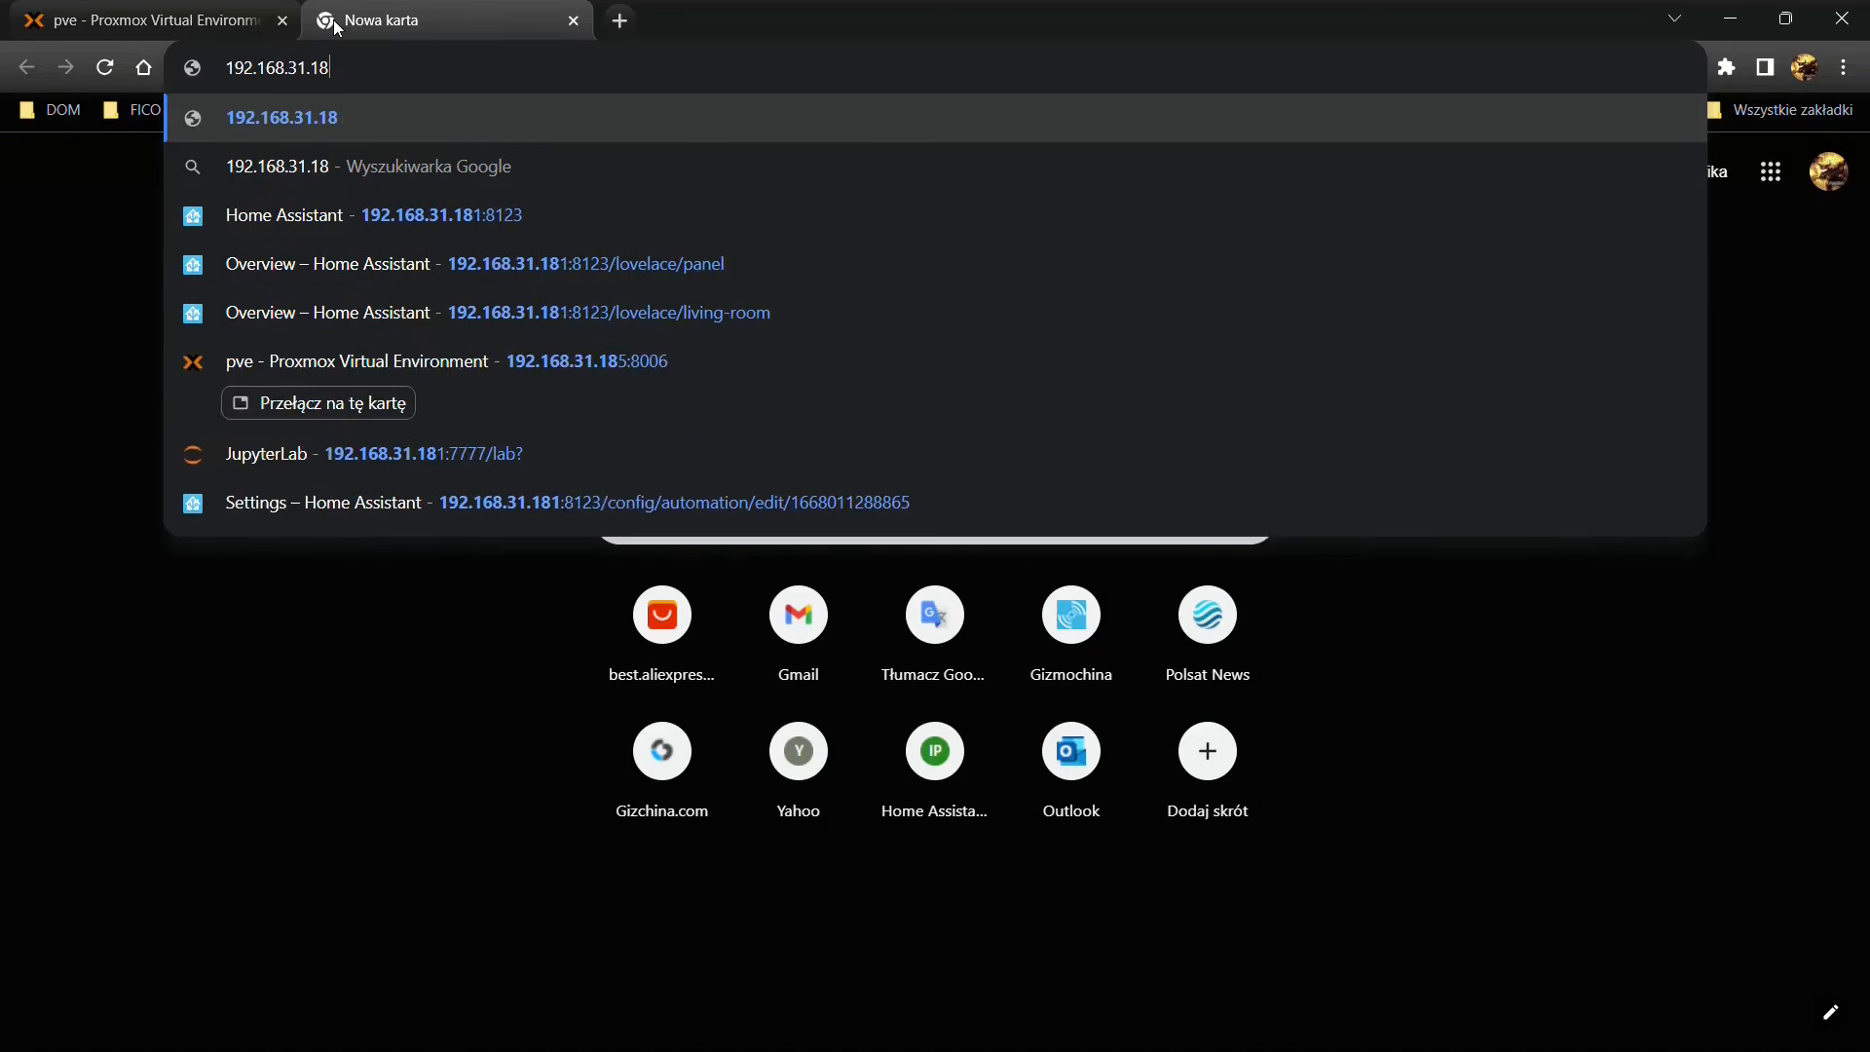
pyautogui.press('BackSpace')
pyautogui.press('BackSpace')
pyautogui.write('24:8123')
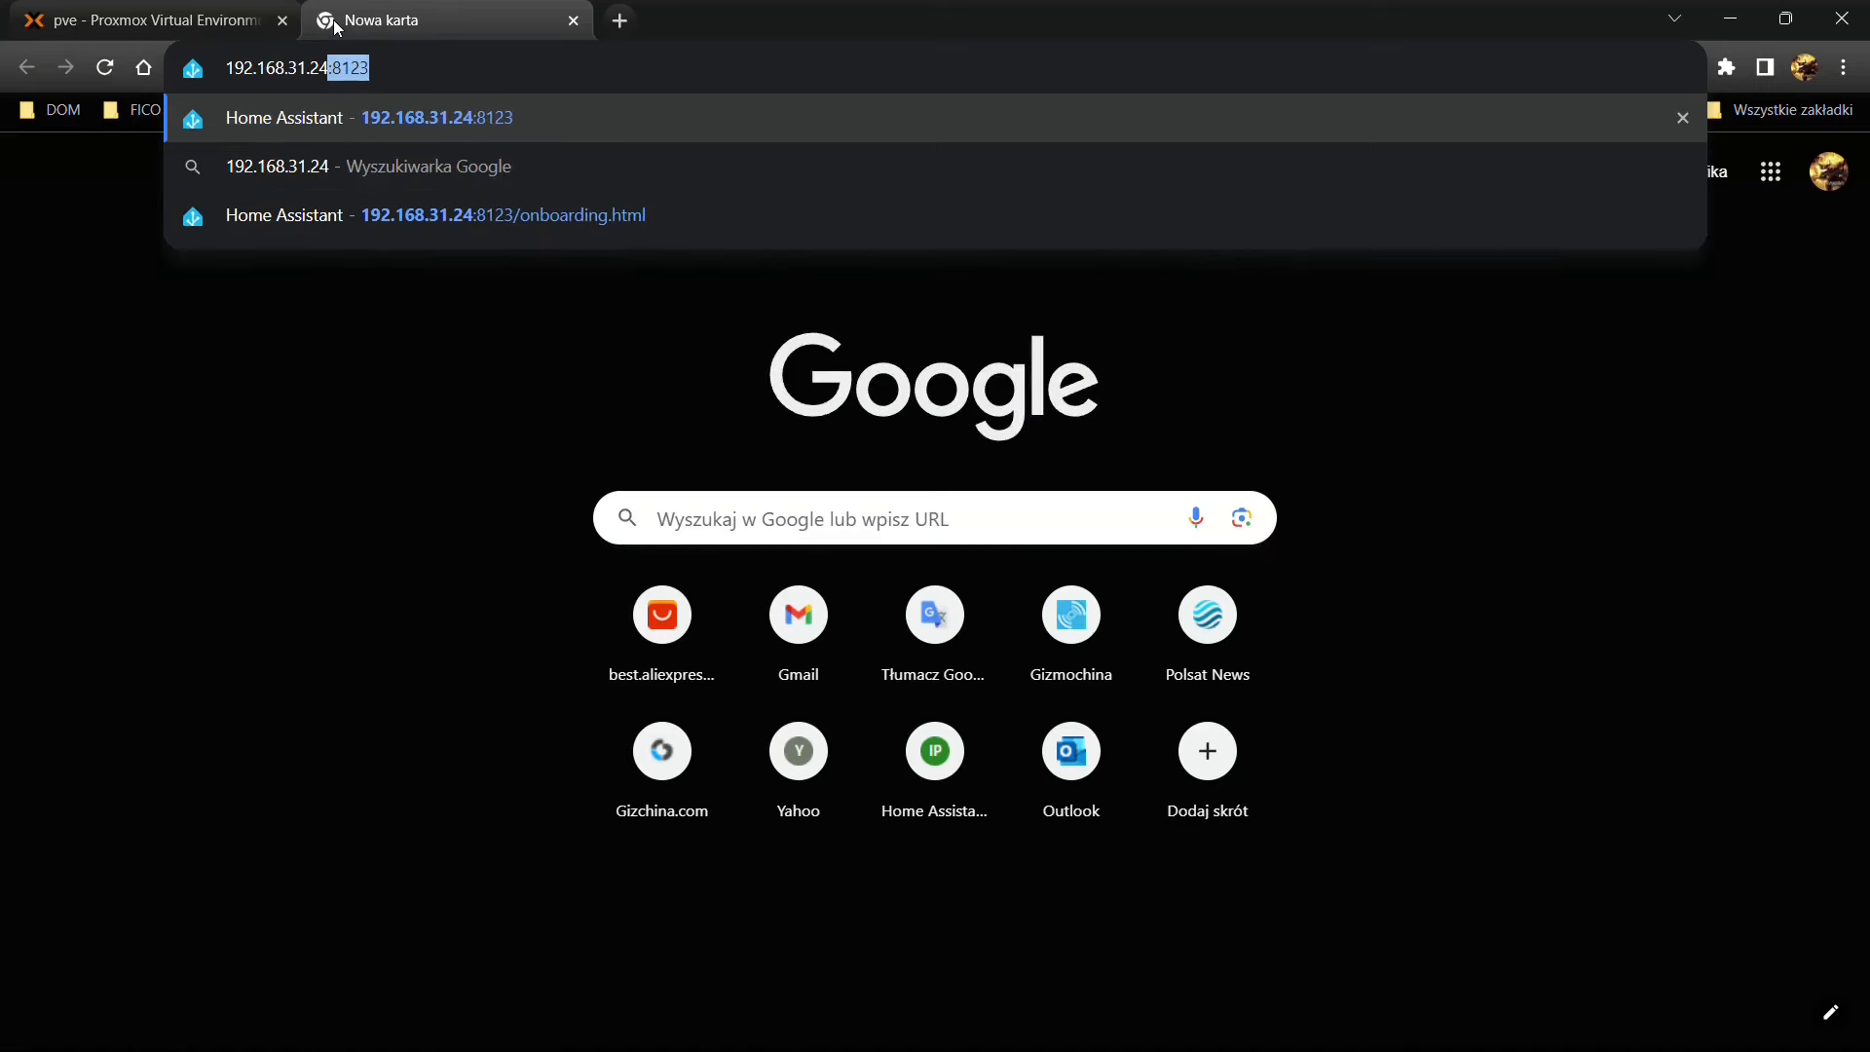
pyautogui.press('Return')
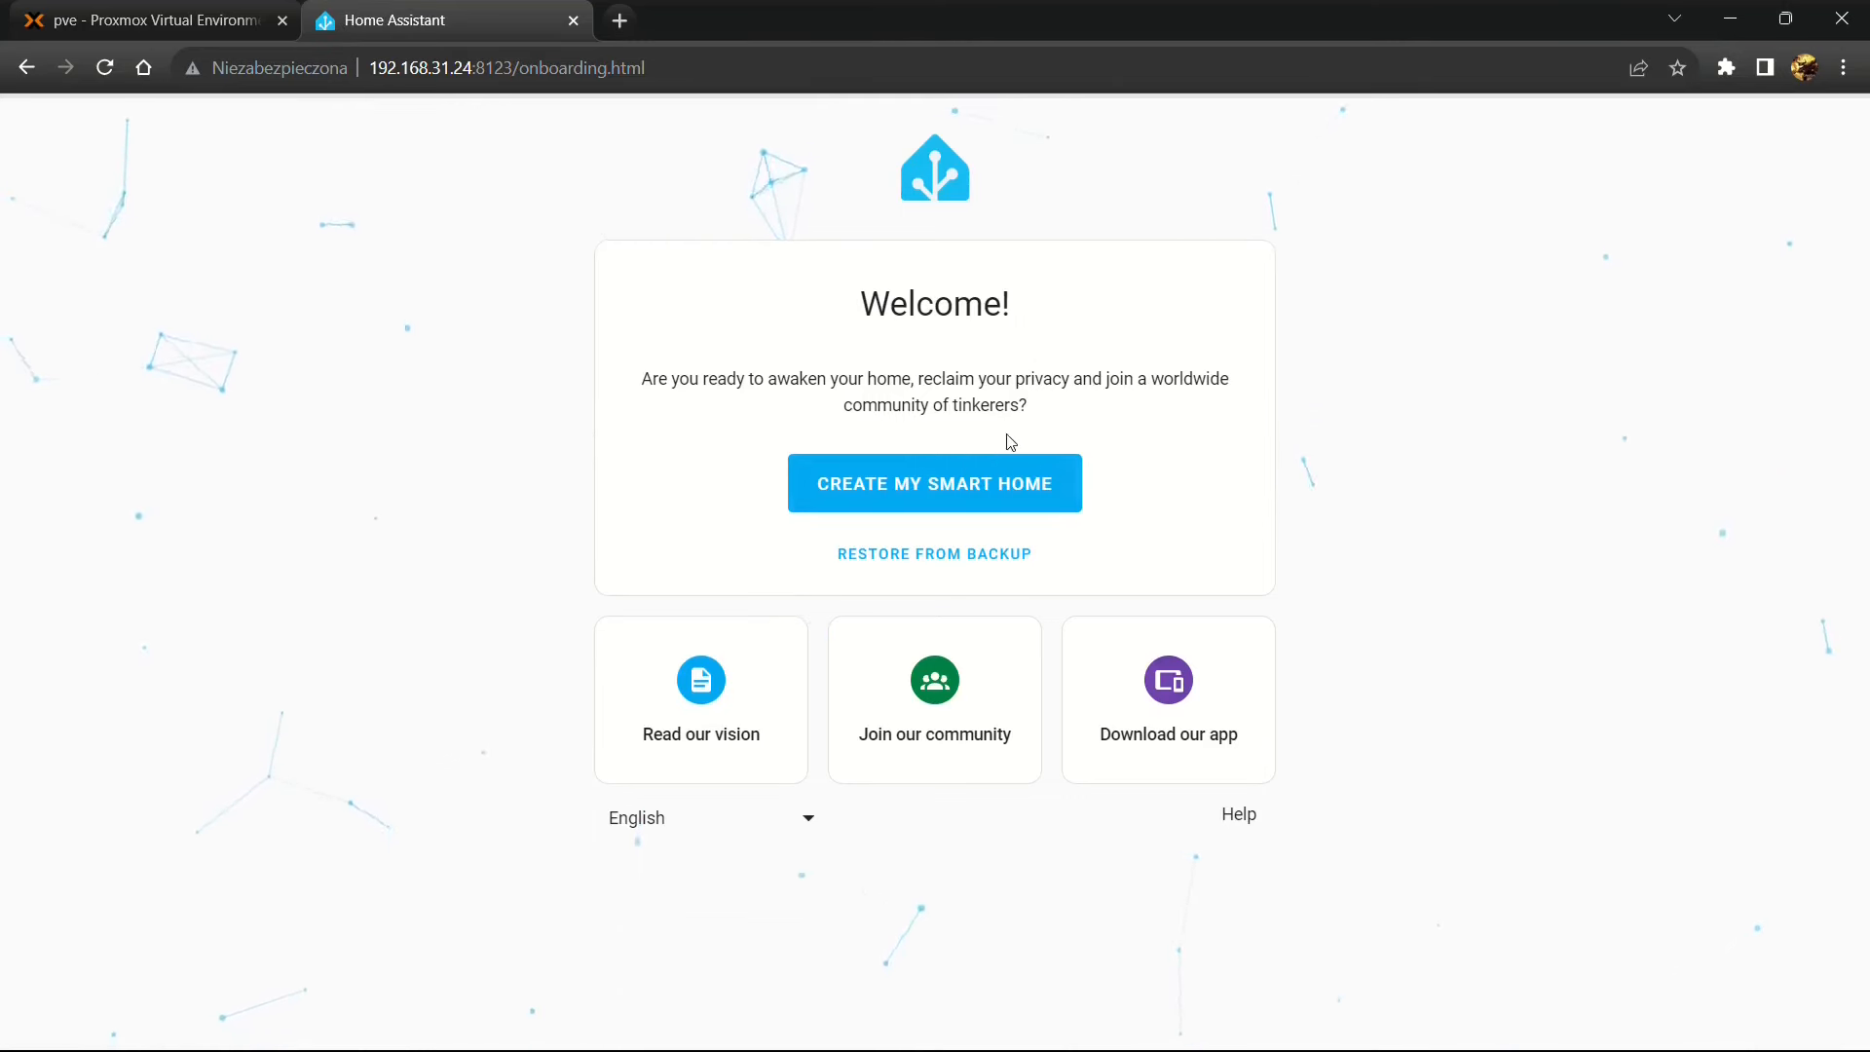
# Set the language of the Home Assistant welcome page to Polski
pyautogui.click(659, 829)
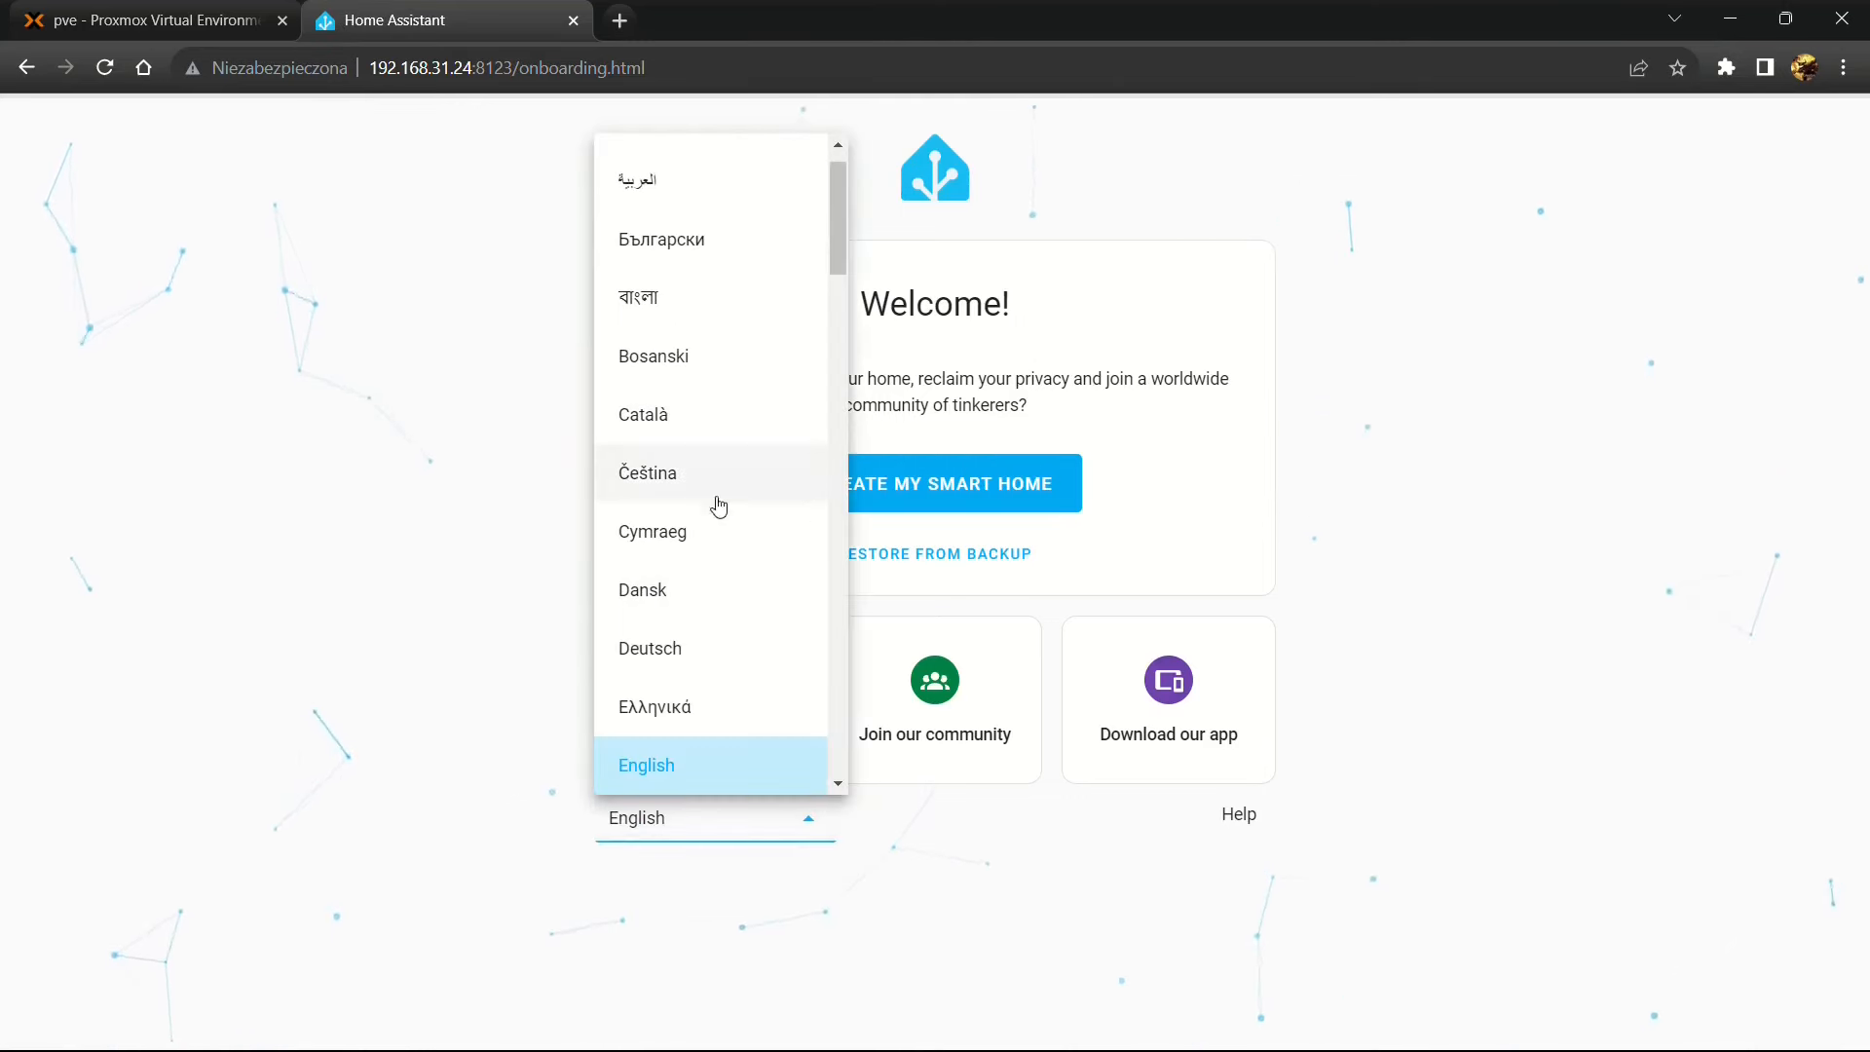
pyautogui.scroll(-3, 691, 506)
pyautogui.scroll(-15, 691, 505)
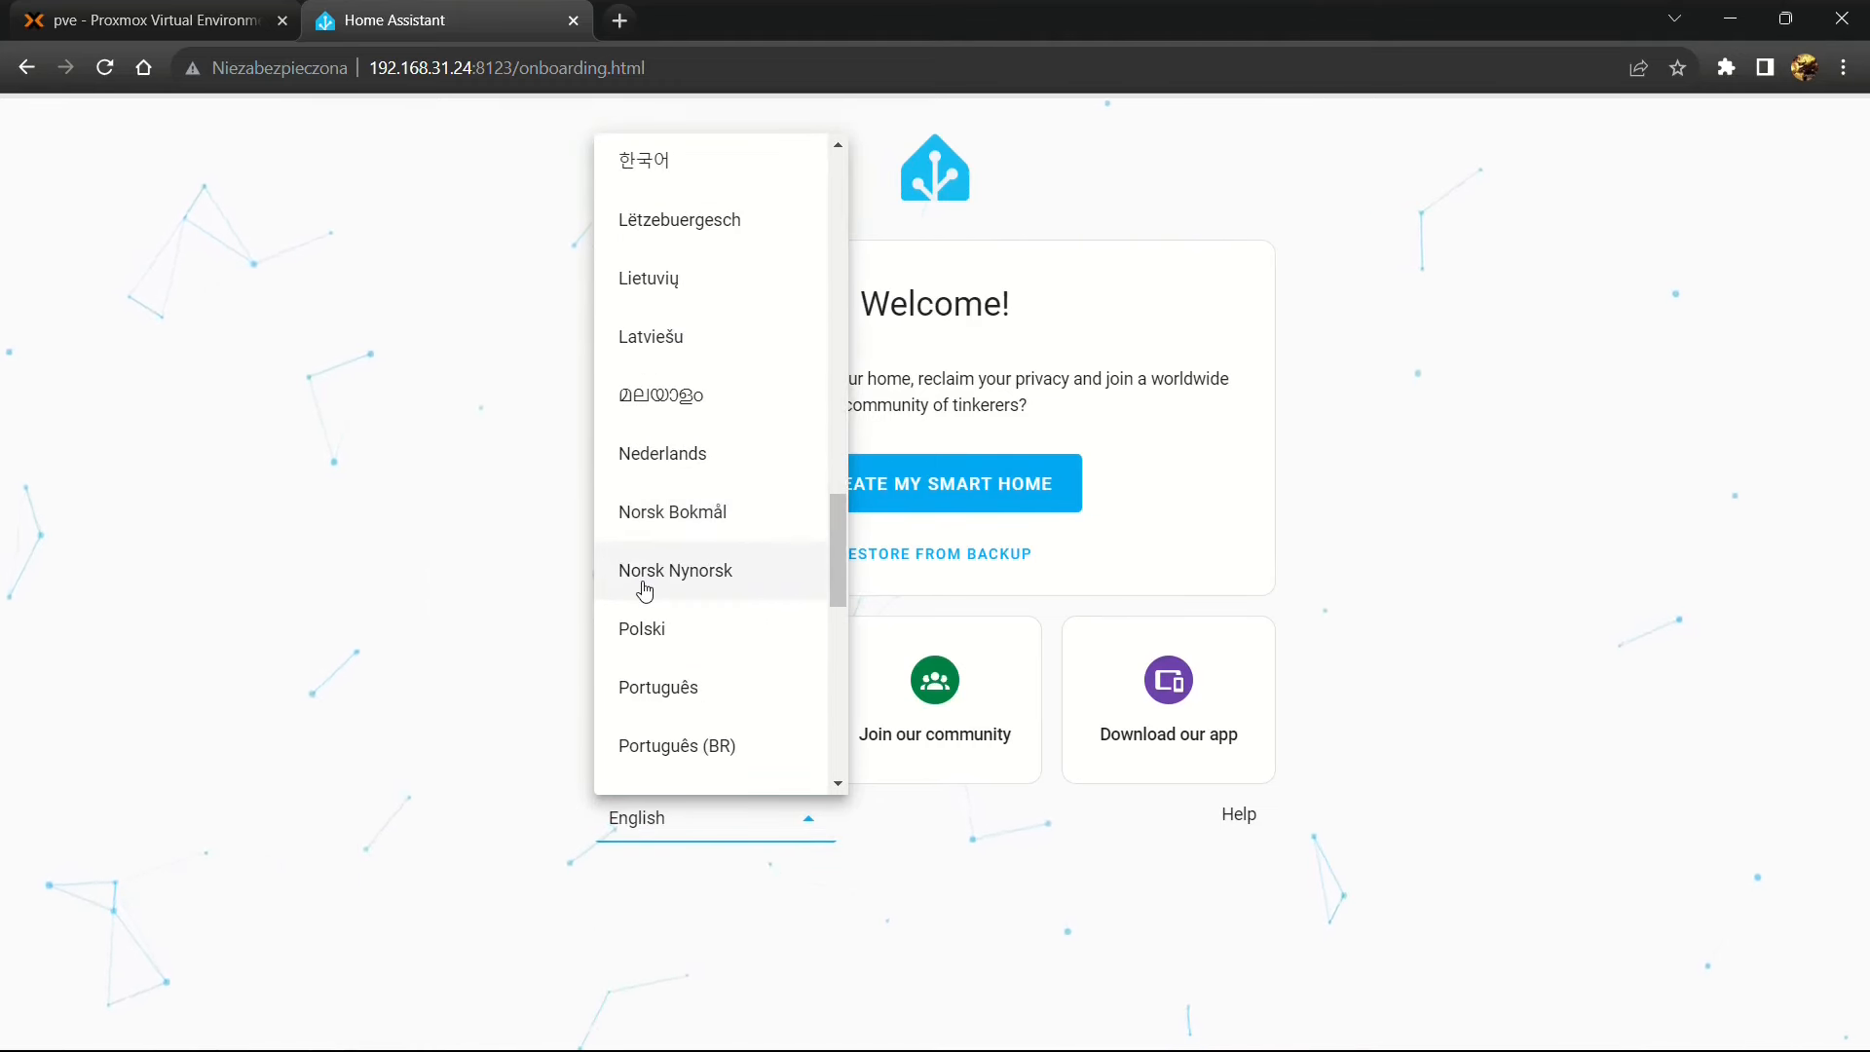
pyautogui.click(698, 634)
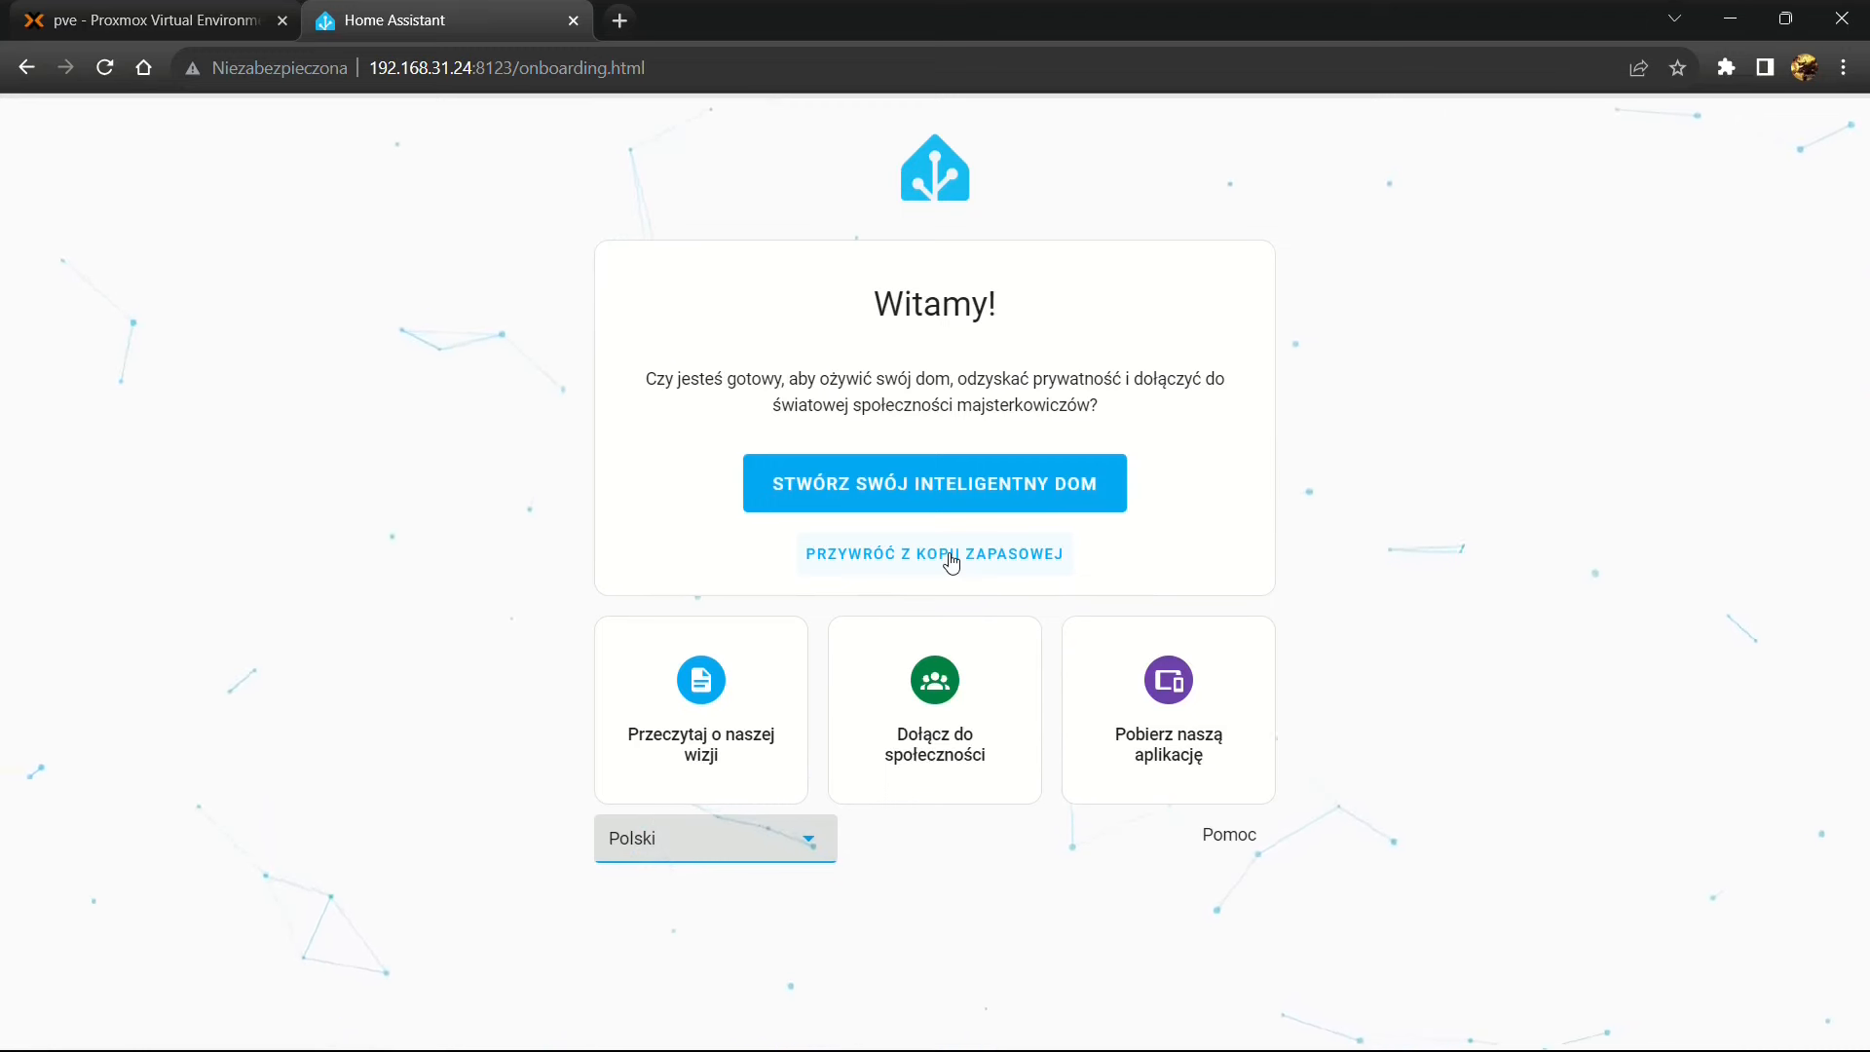
# Start a new smart home and create its user account with the user's first name and a confirmed password
pyautogui.click(901, 481)
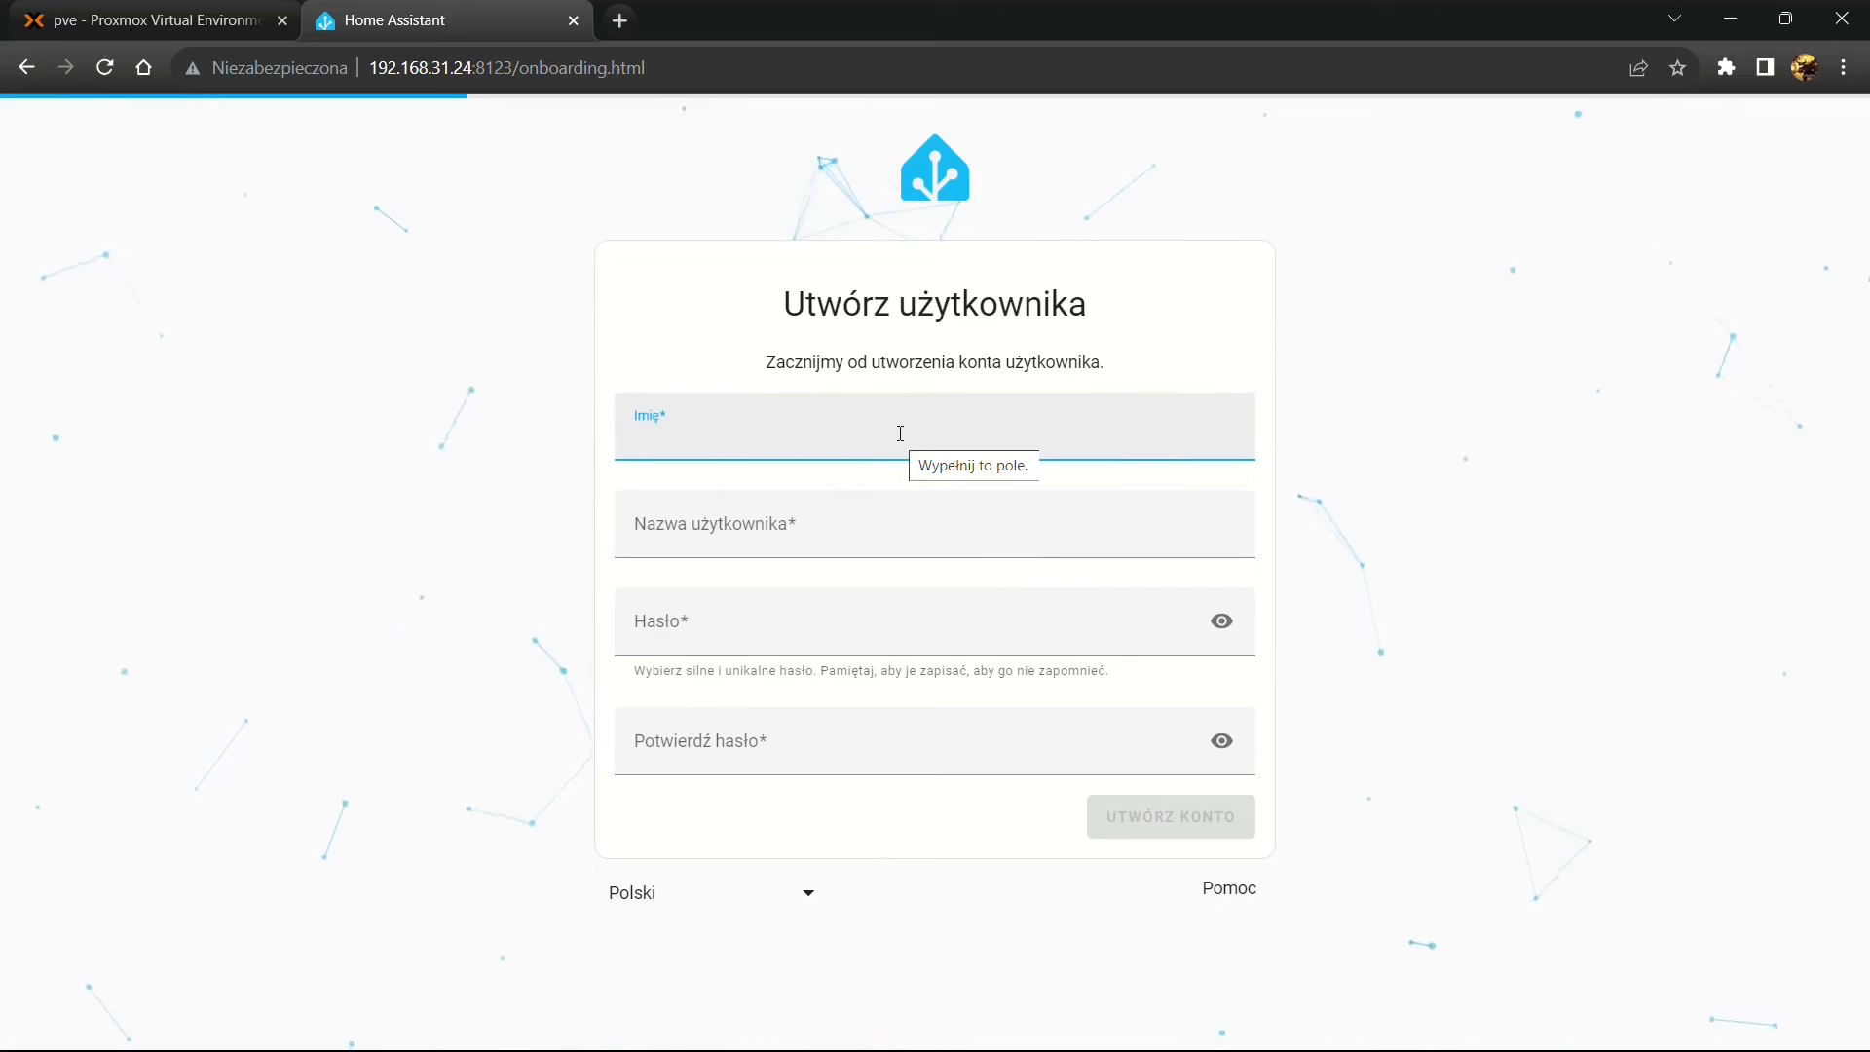
pyautogui.write('Adam')
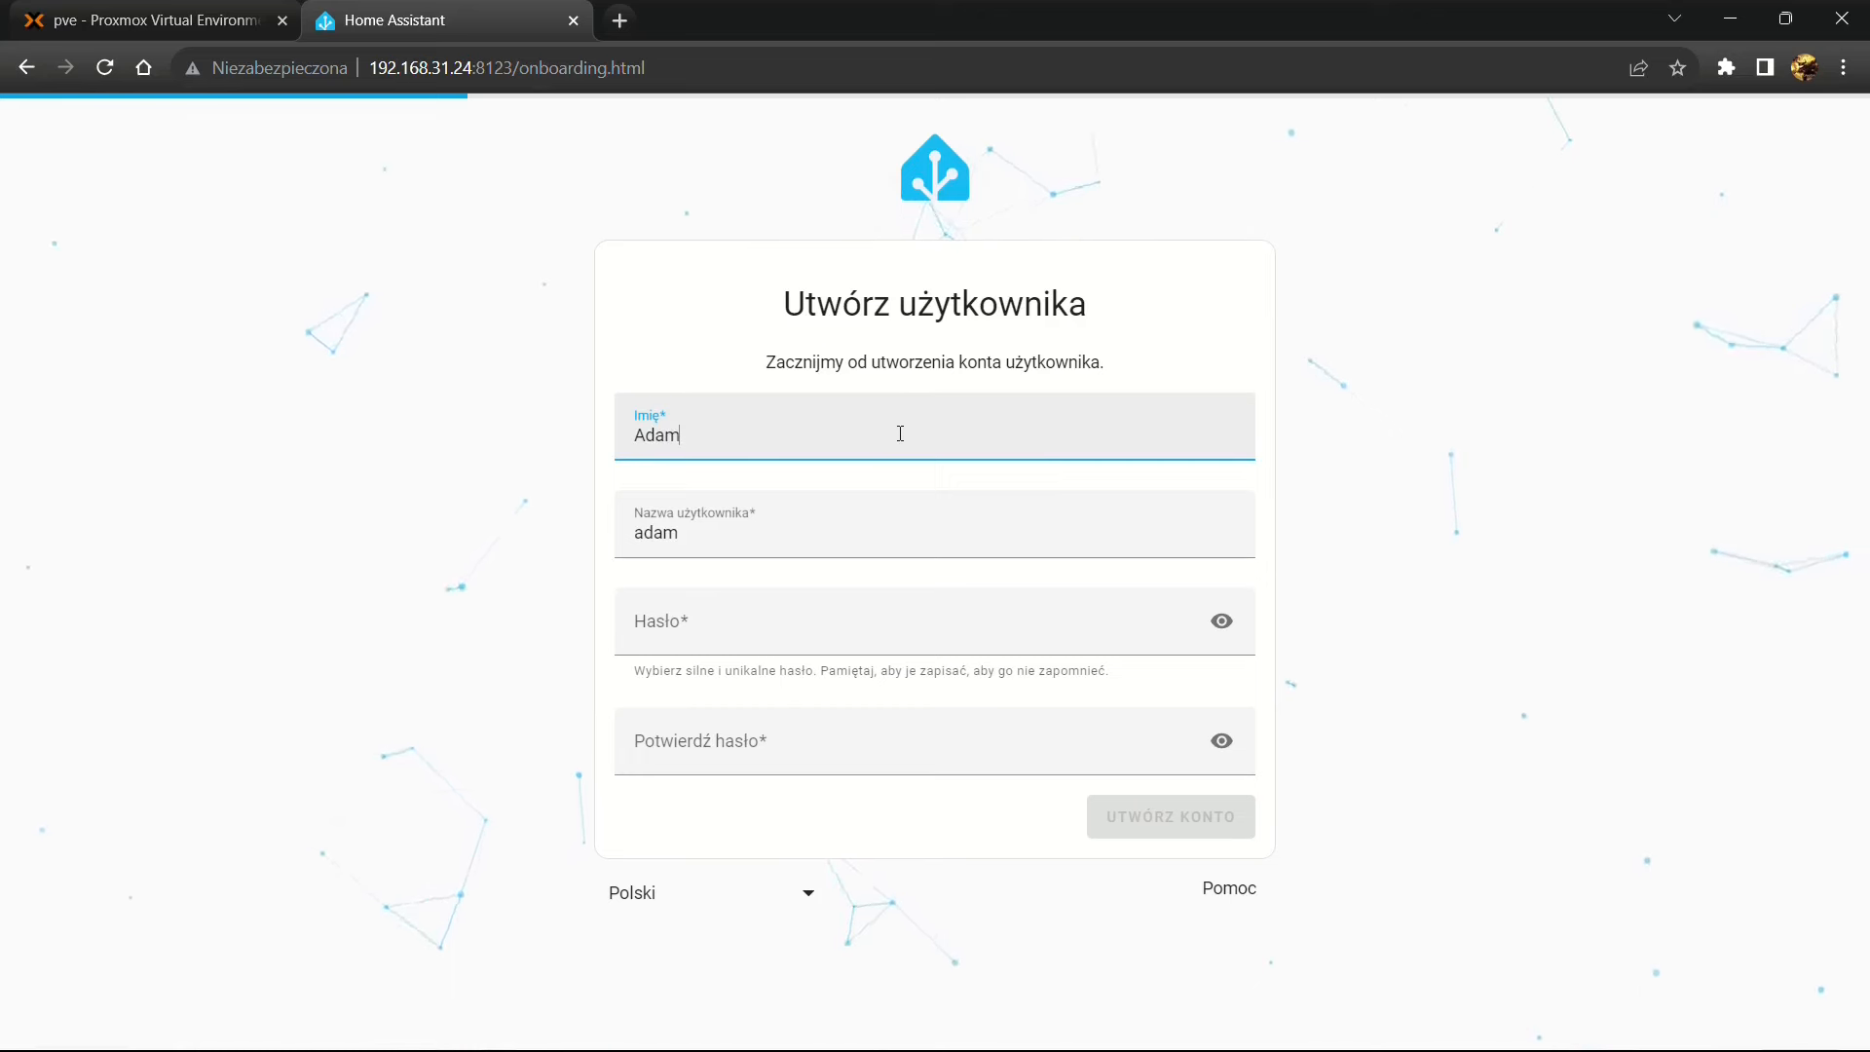
pyautogui.press('Tab')
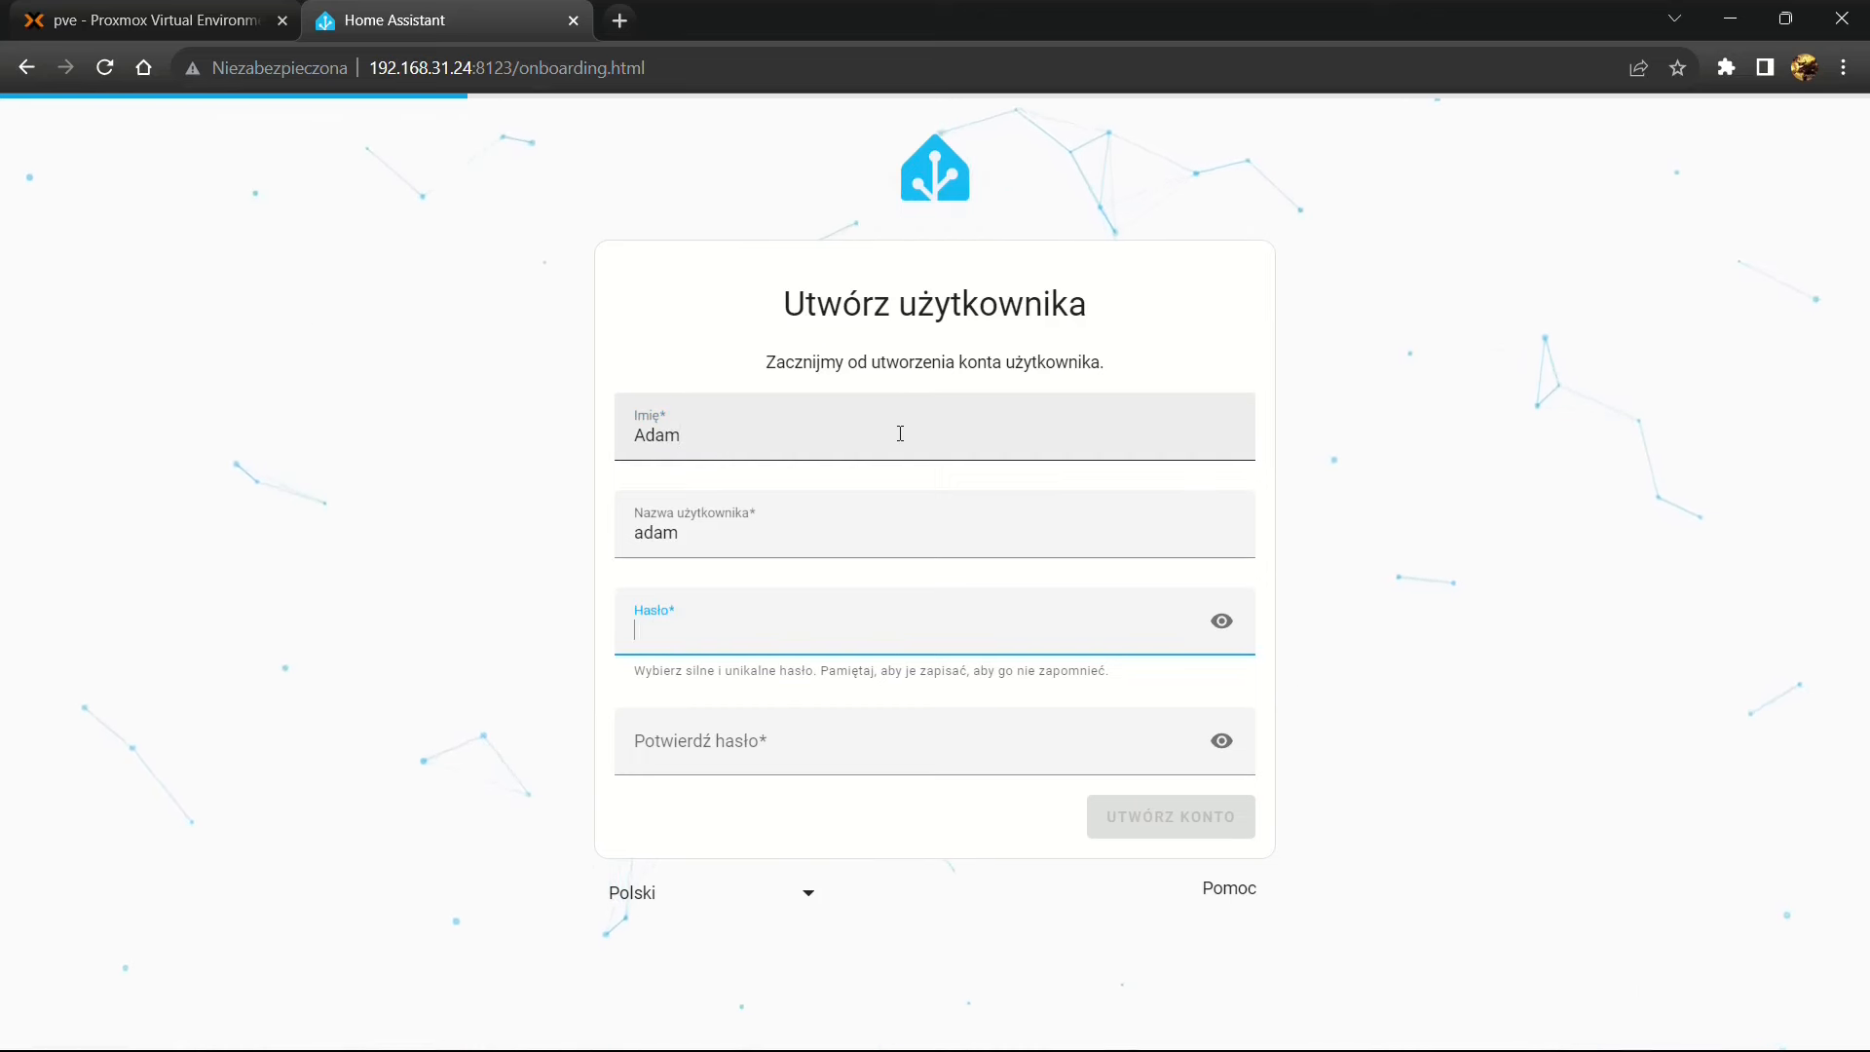
pyautogui.write('••••••••')
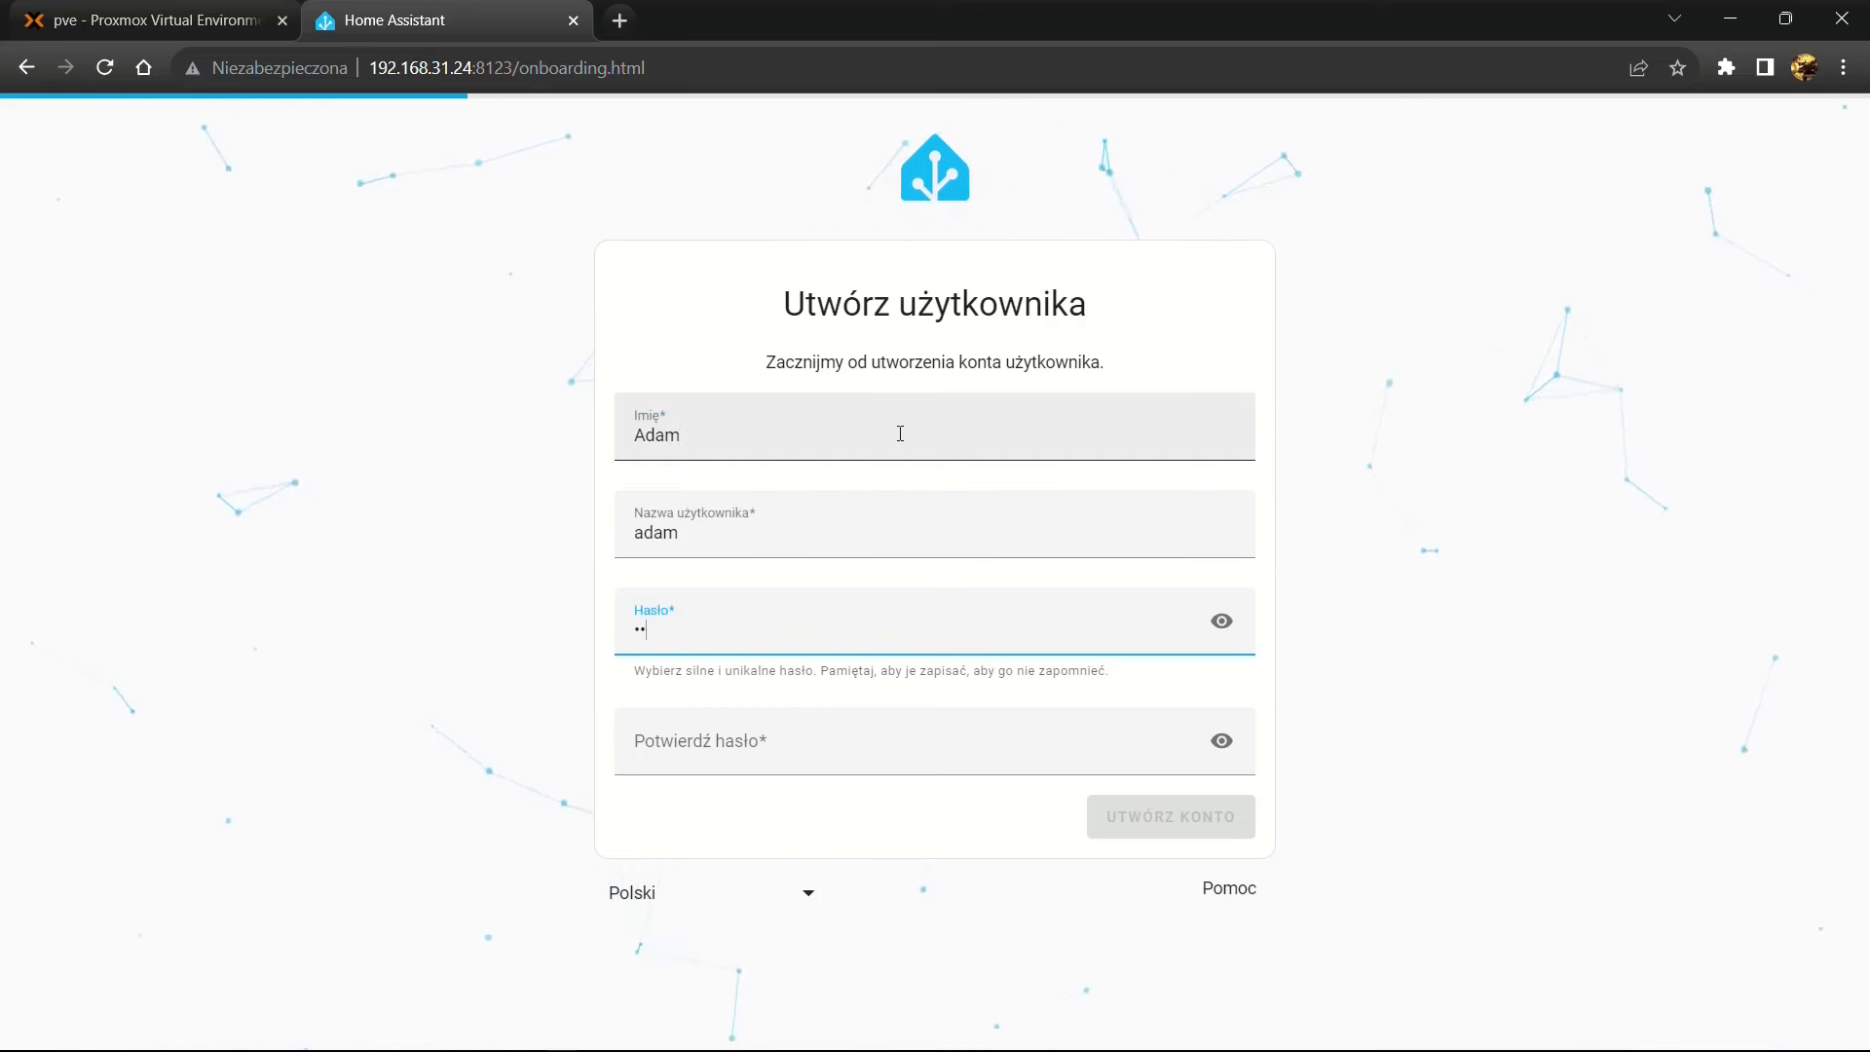
pyautogui.click(1081, 720)
pyautogui.hotkey('ctrl', 'v')
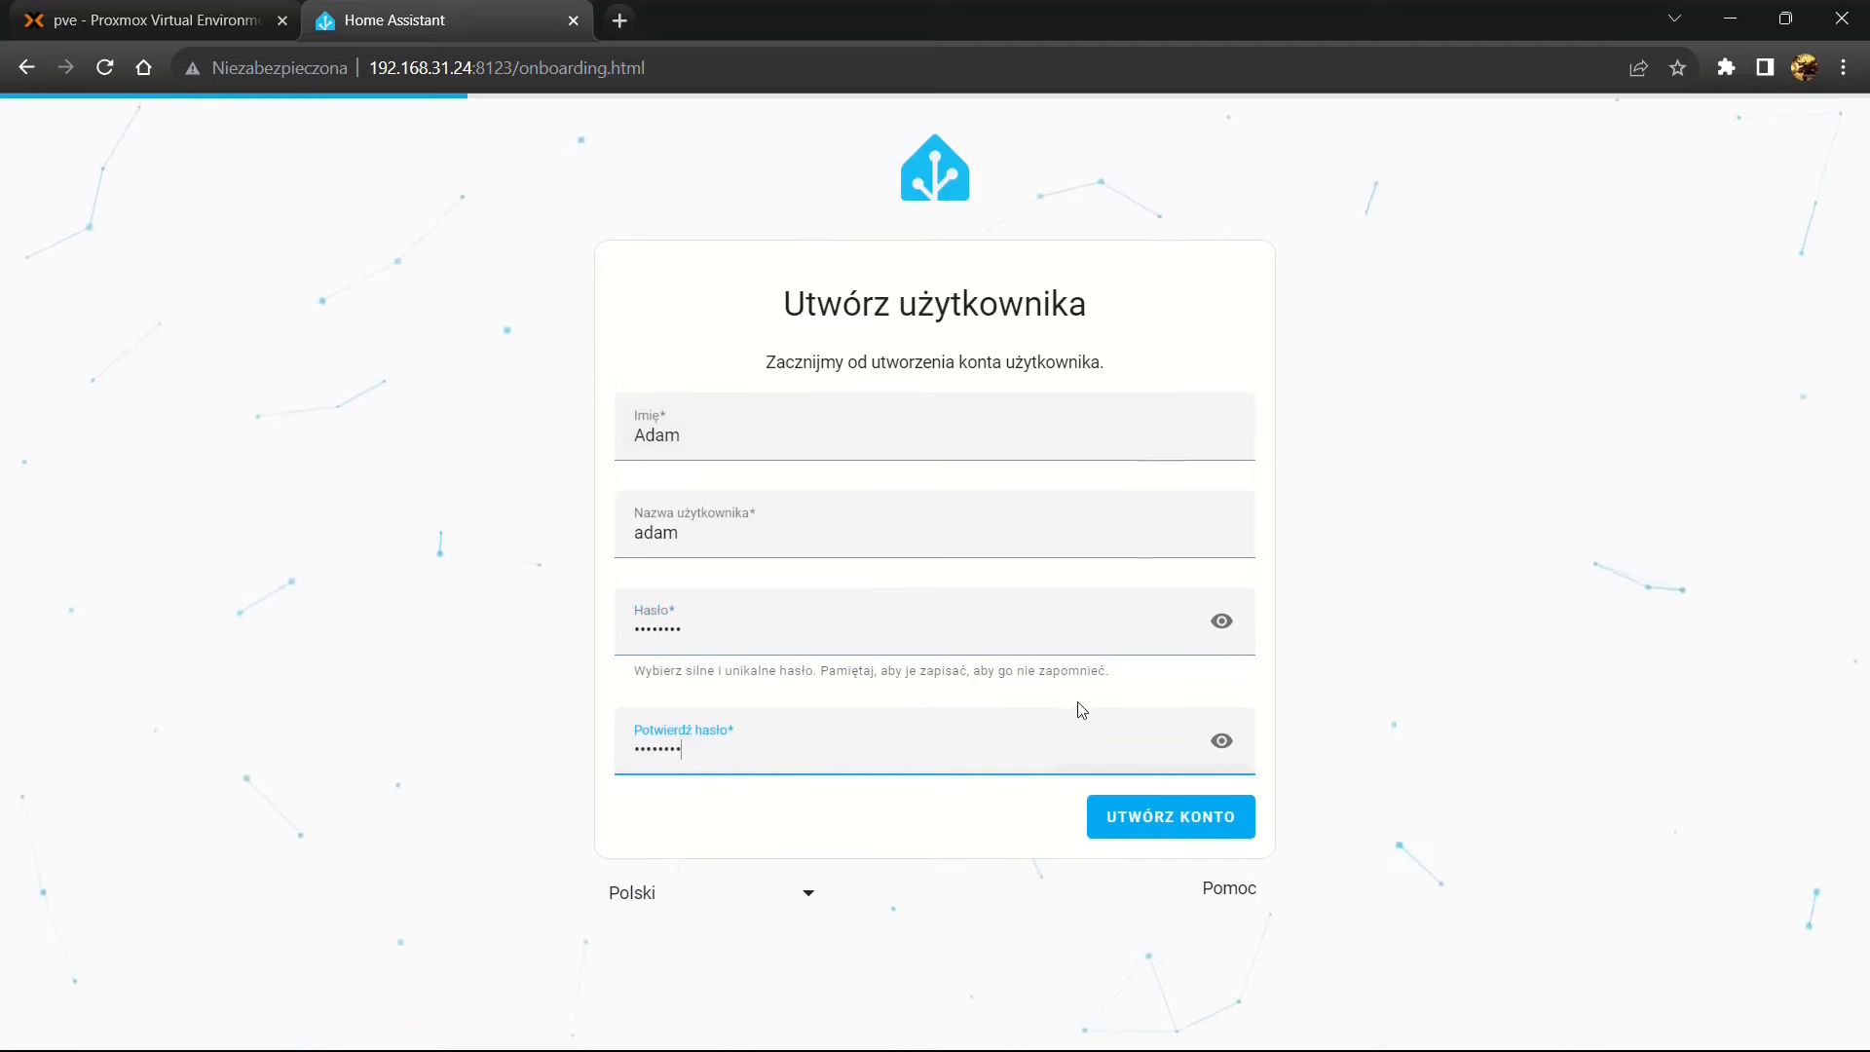
pyautogui.click(1172, 826)
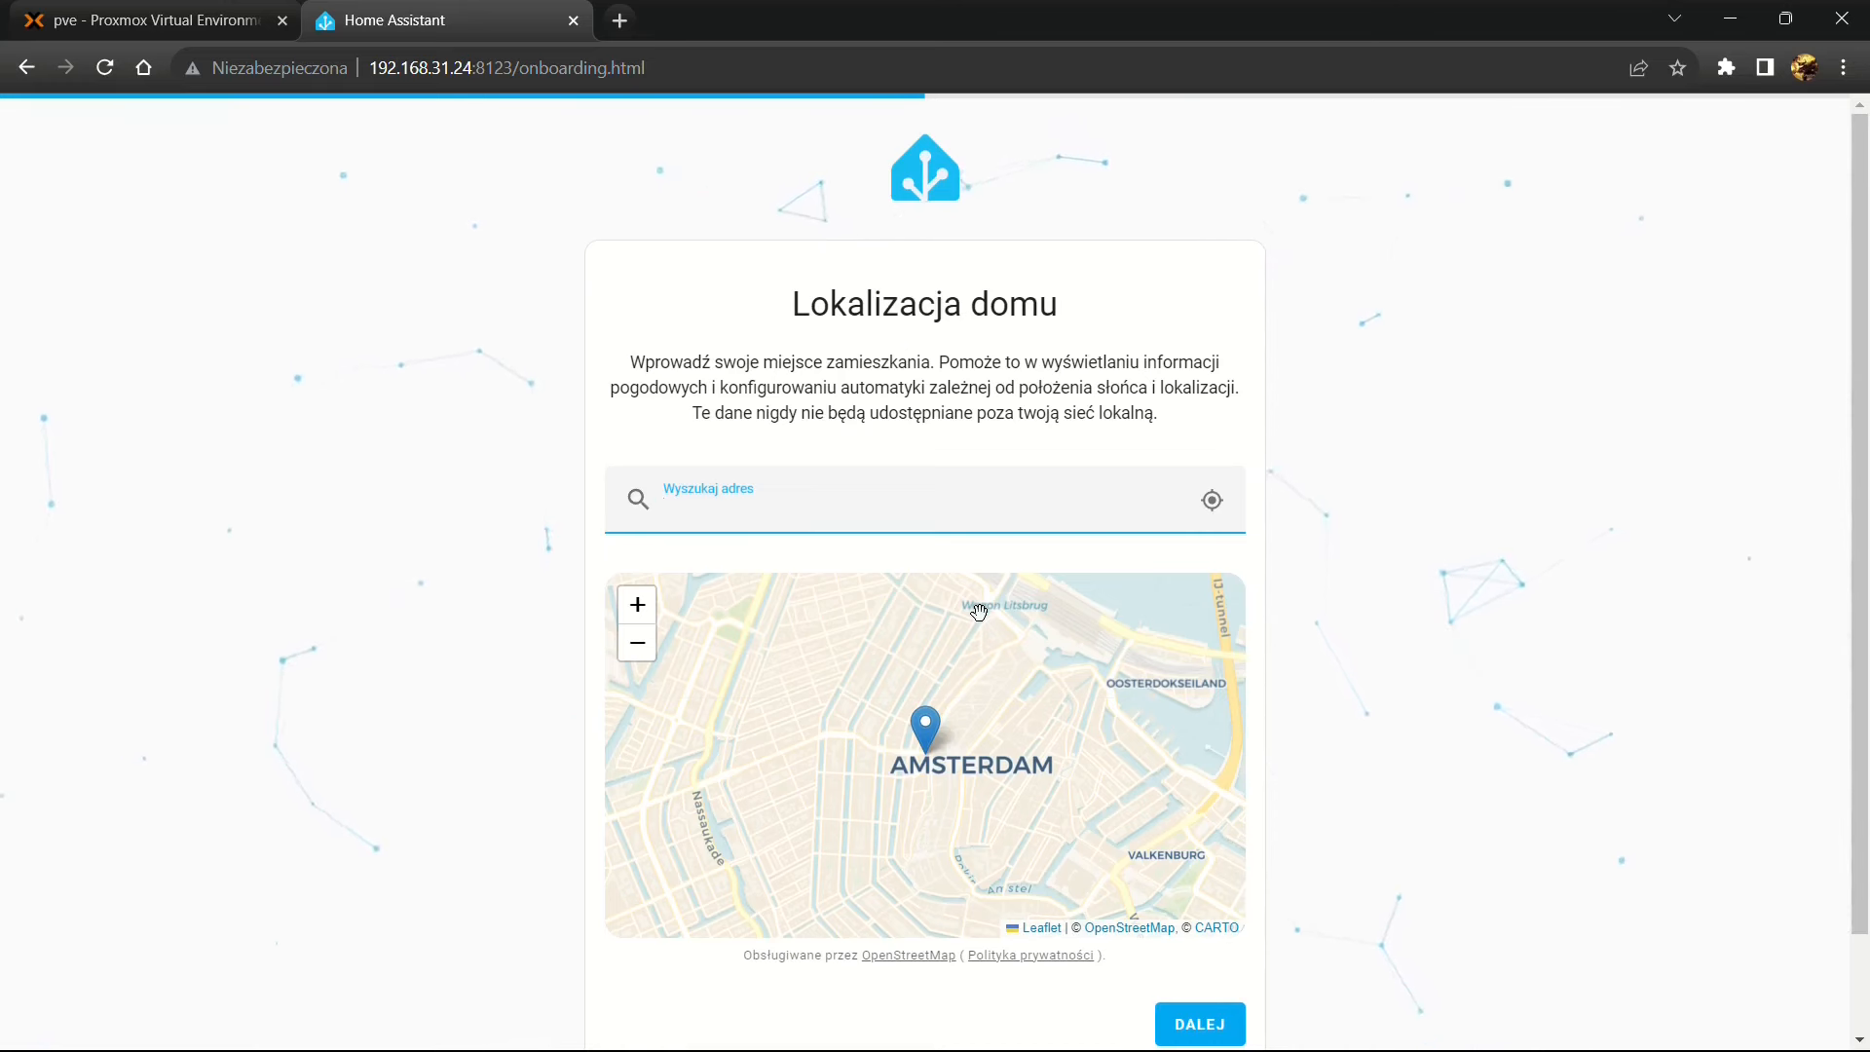
# Complete onboarding with the default home location and with basic analytics, usage, statistics and diagnostics sharing enabled
pyautogui.click(1198, 1018)
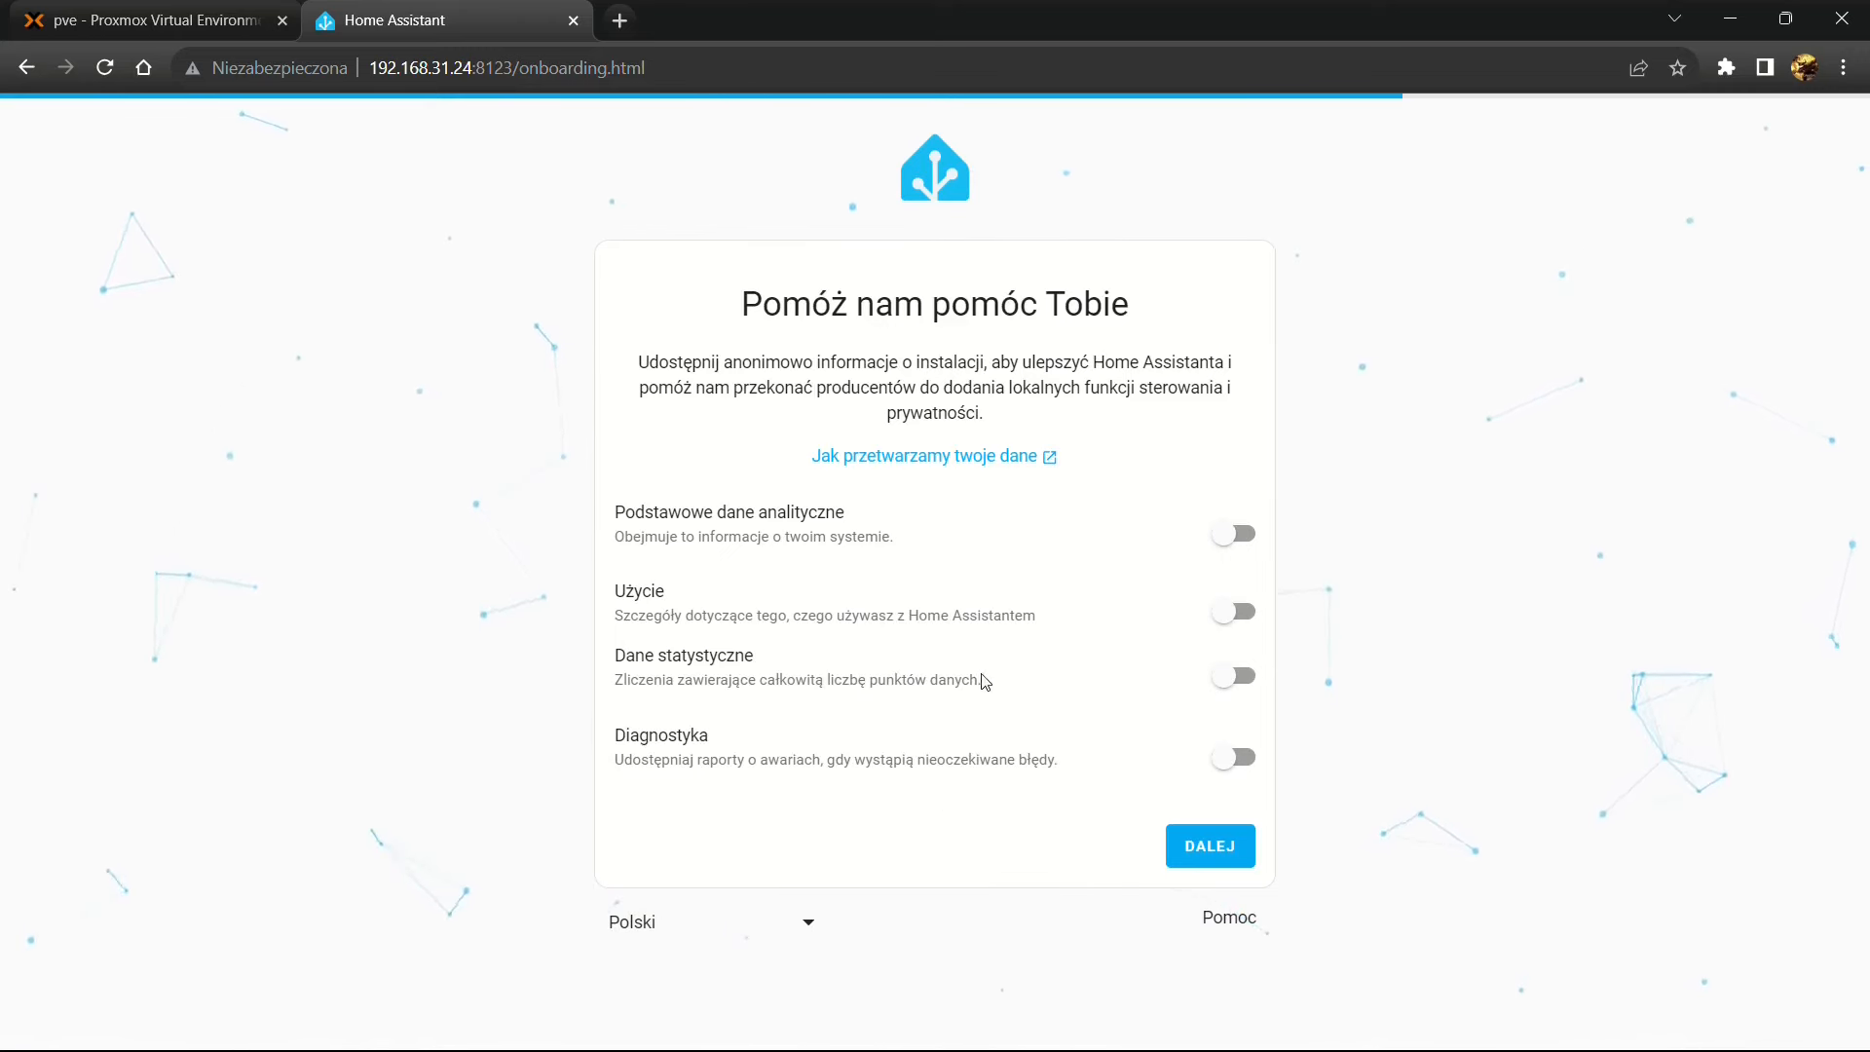
pyautogui.click(1248, 536)
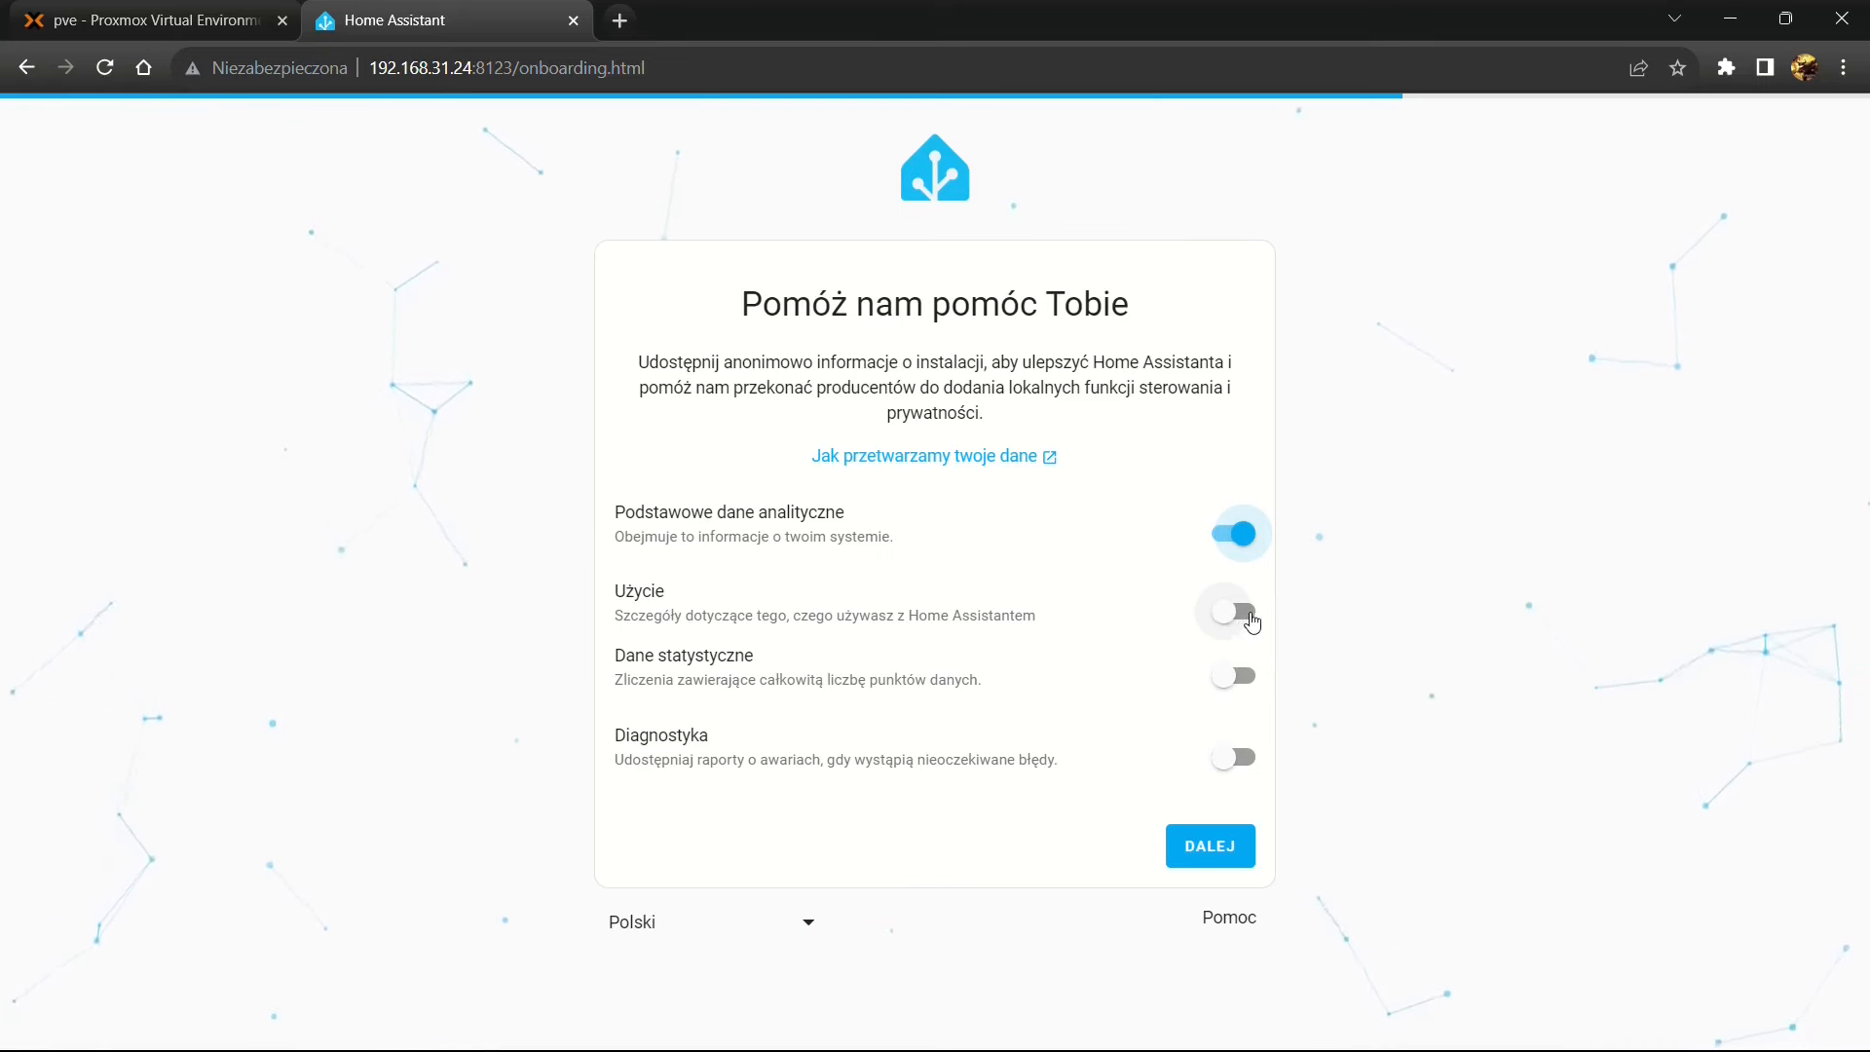
pyautogui.click(1237, 612)
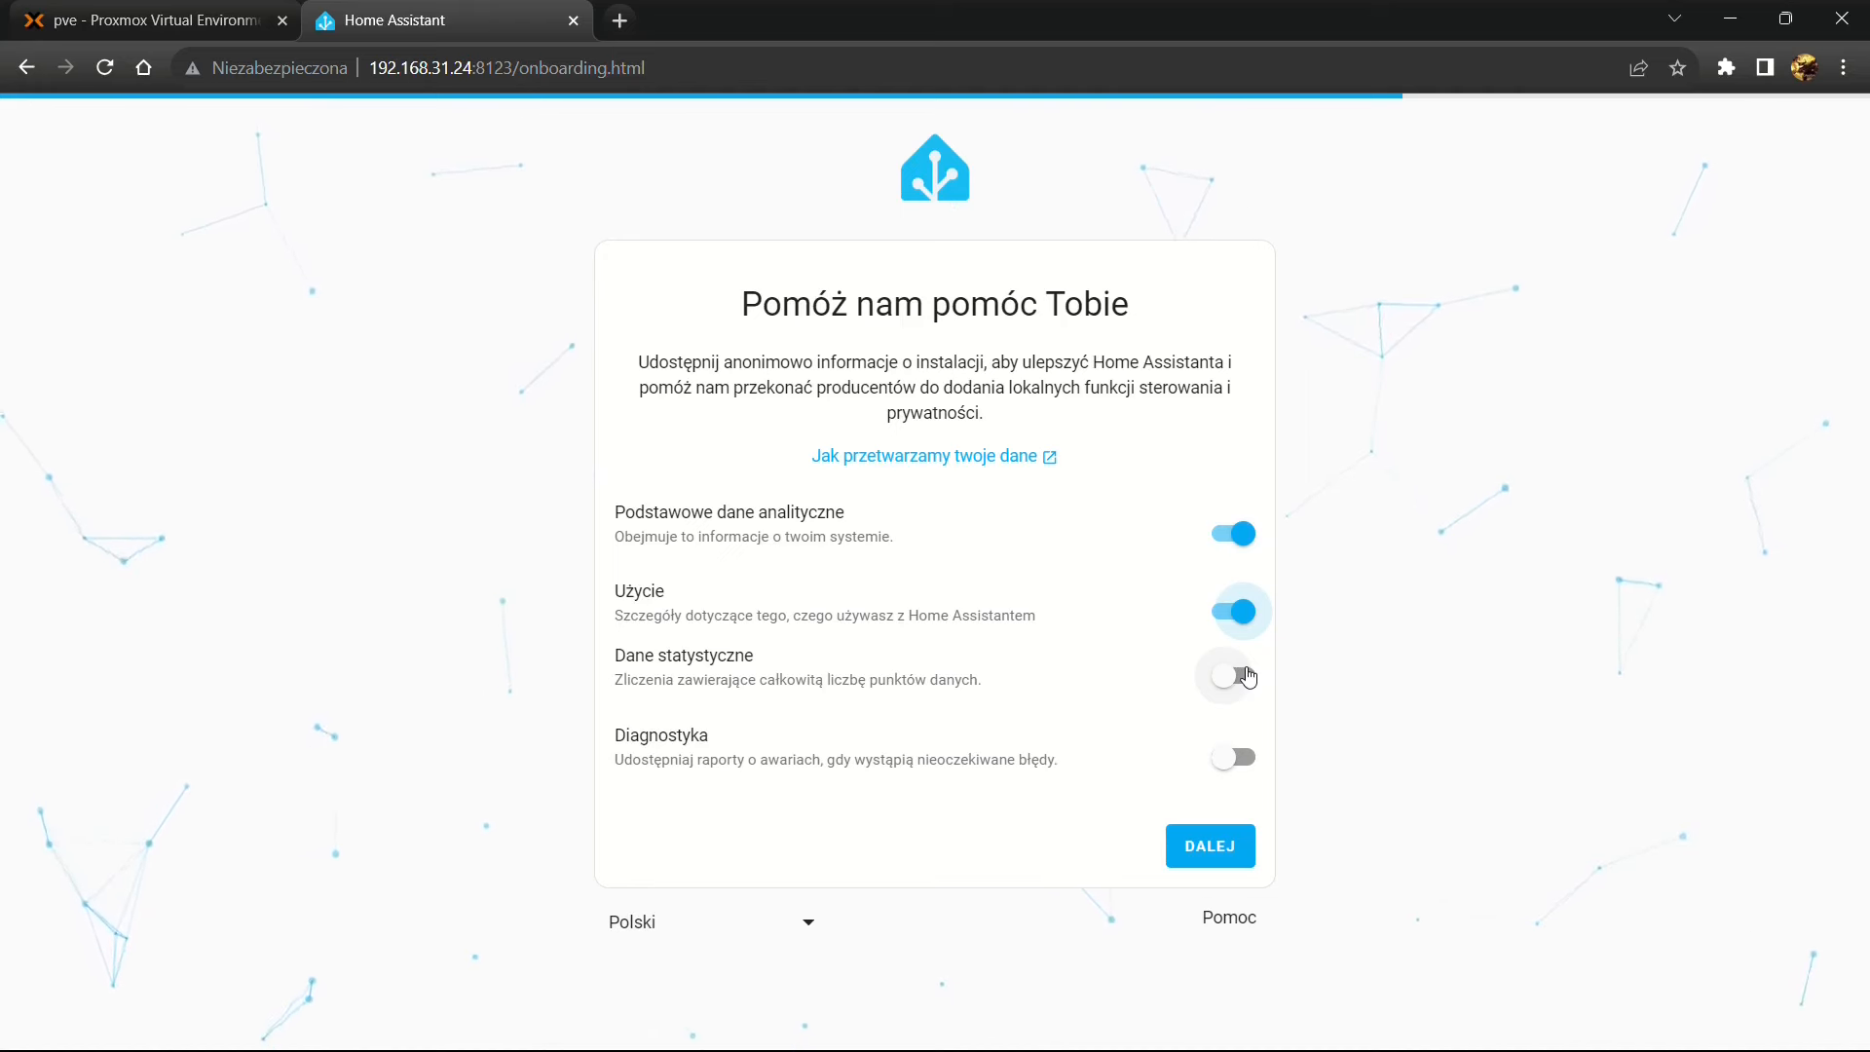
pyautogui.click(1249, 676)
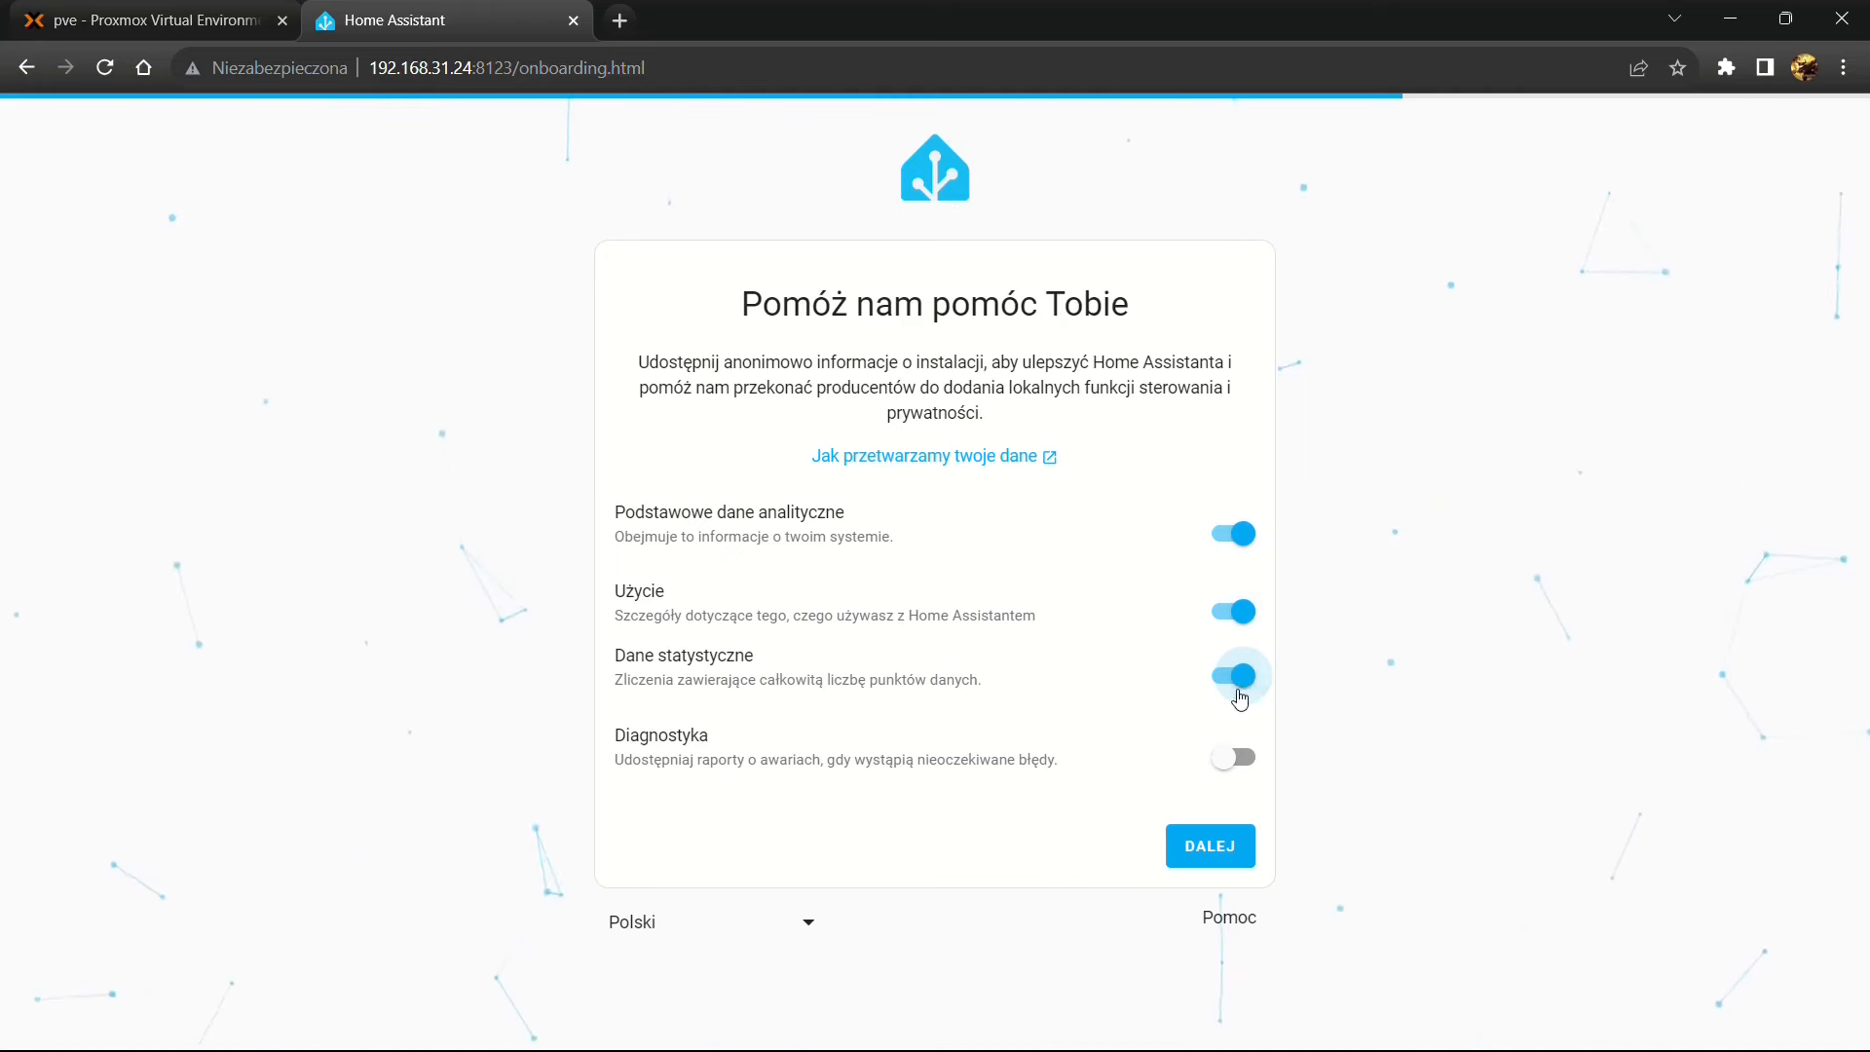
pyautogui.click(1235, 770)
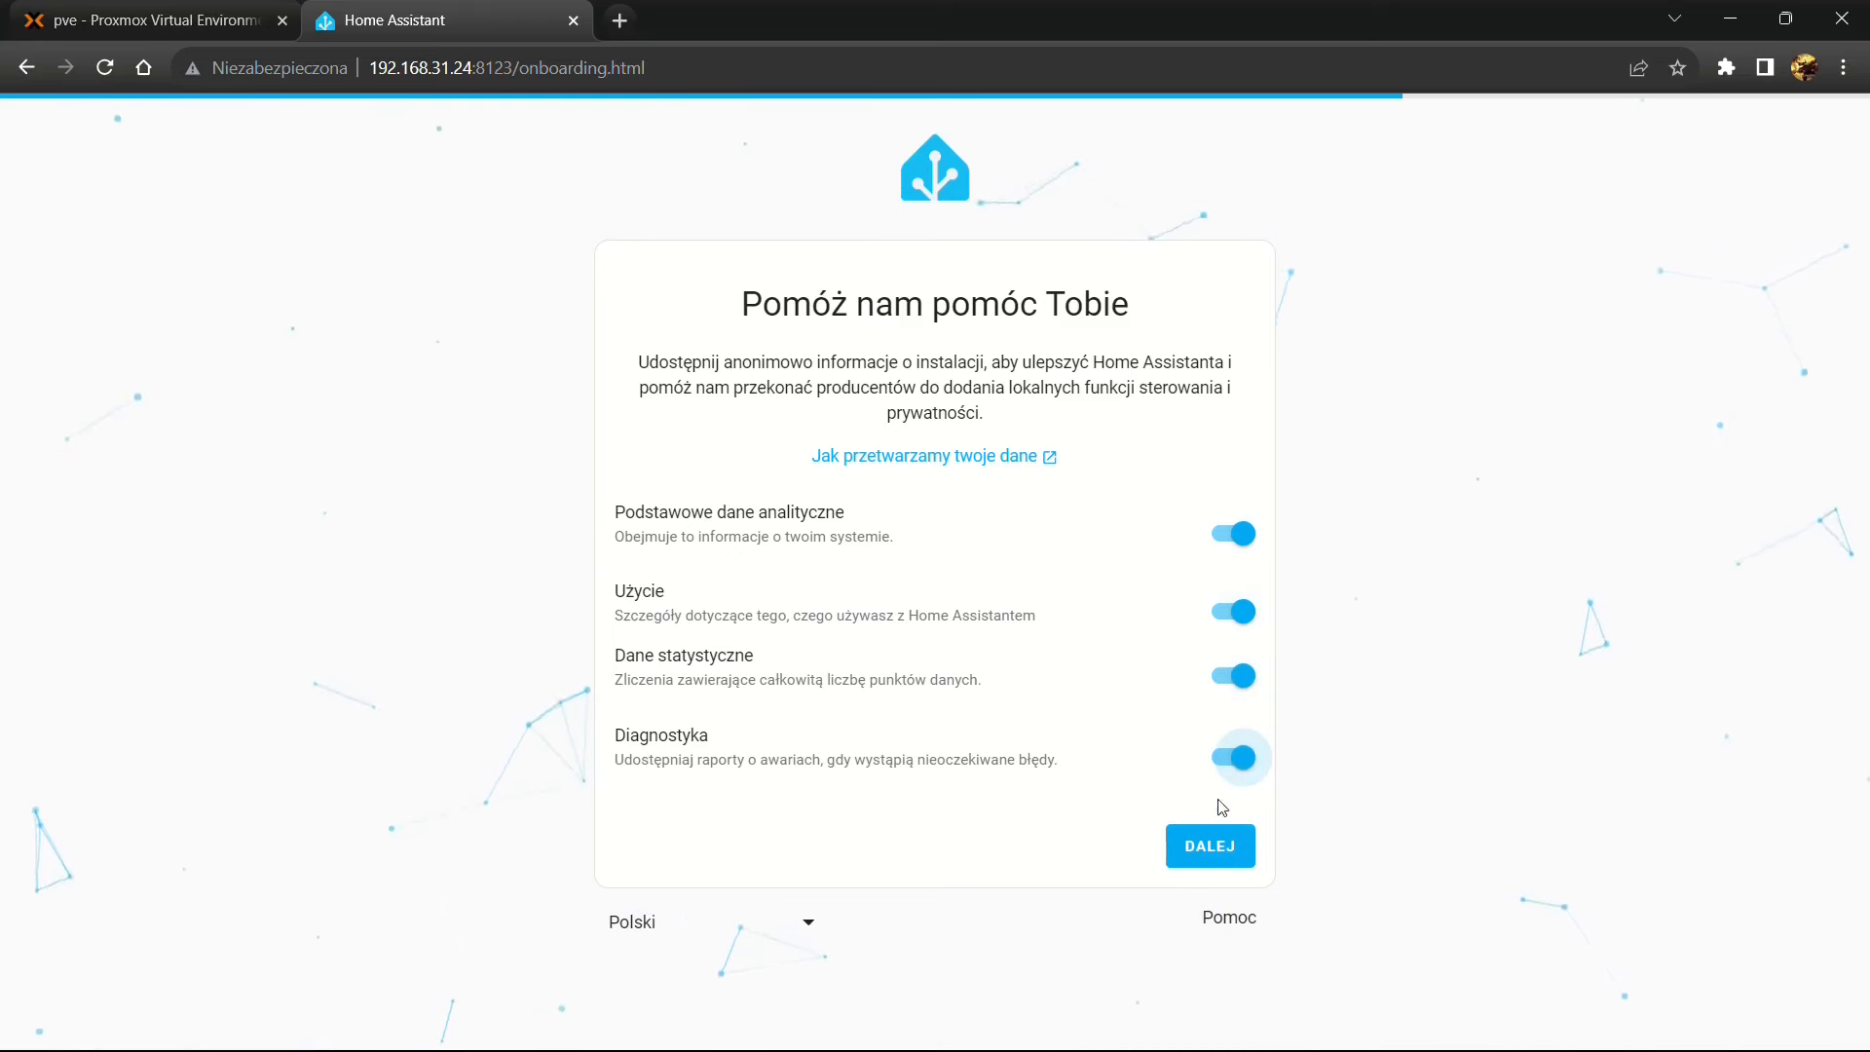
pyautogui.click(1190, 863)
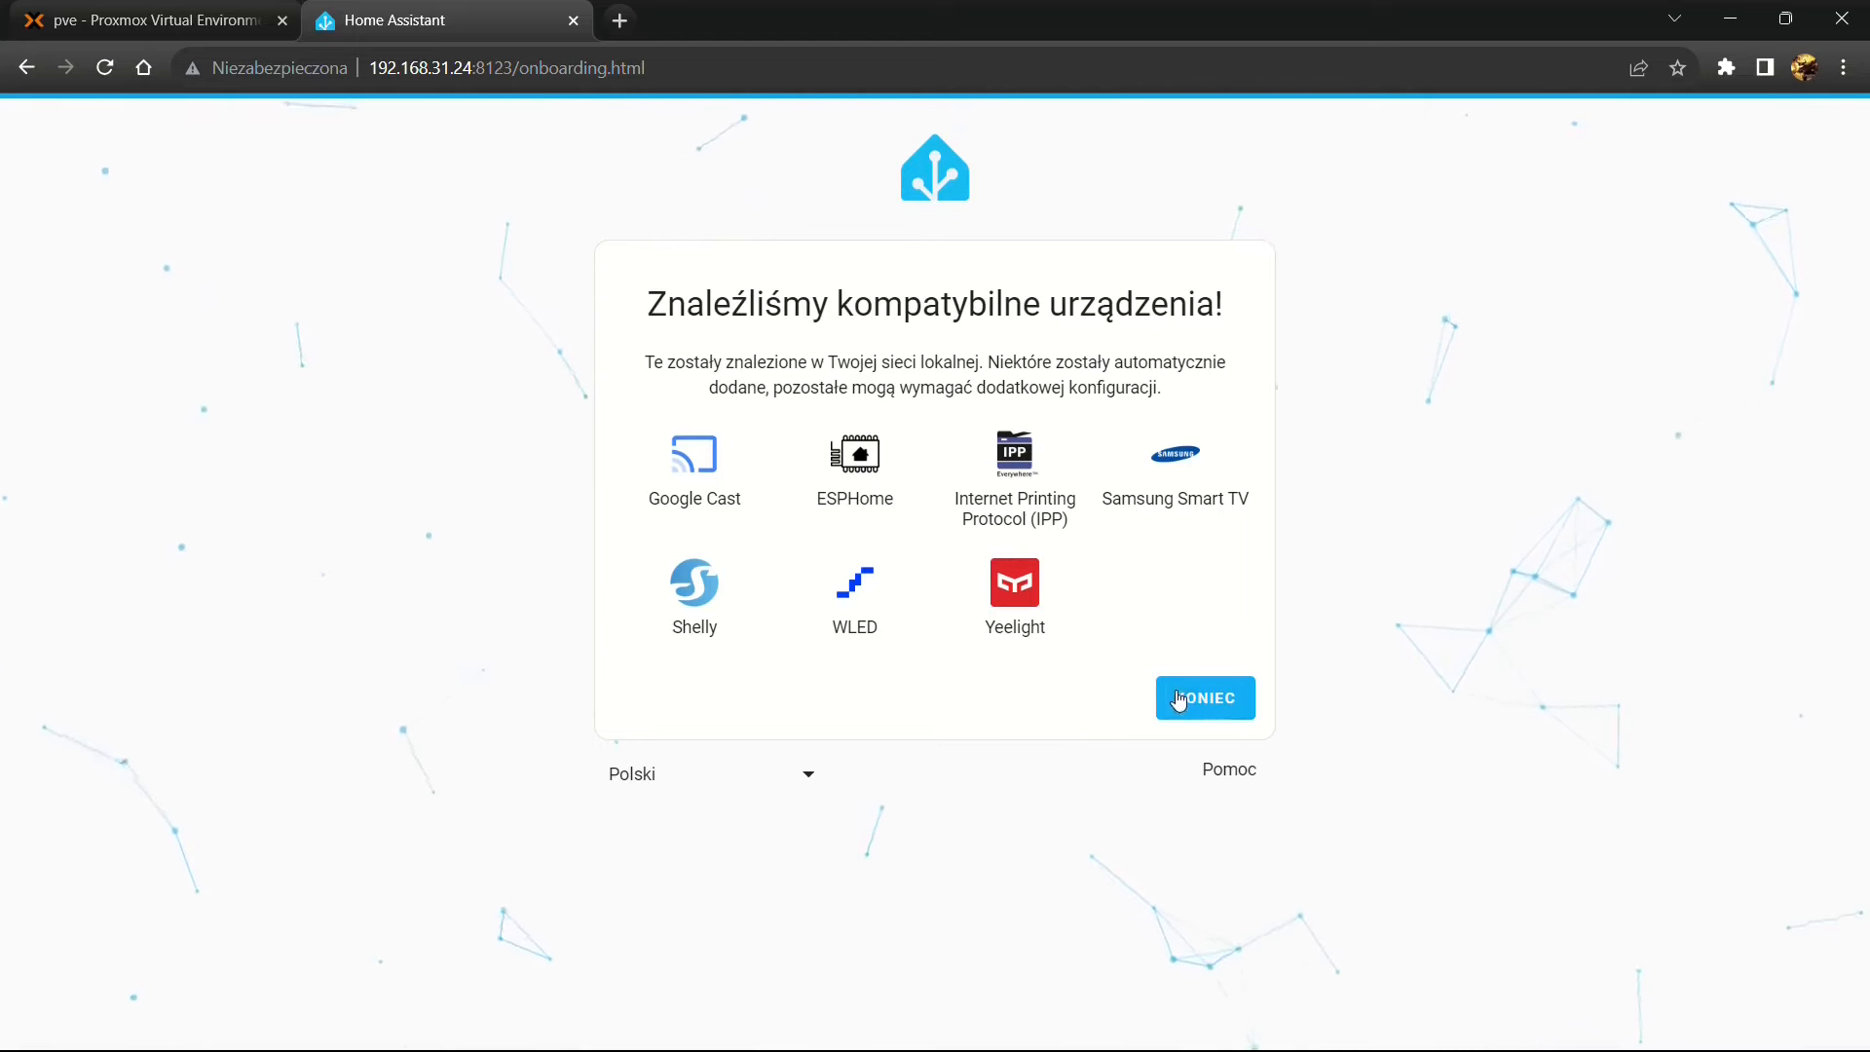
pyautogui.click(1209, 707)
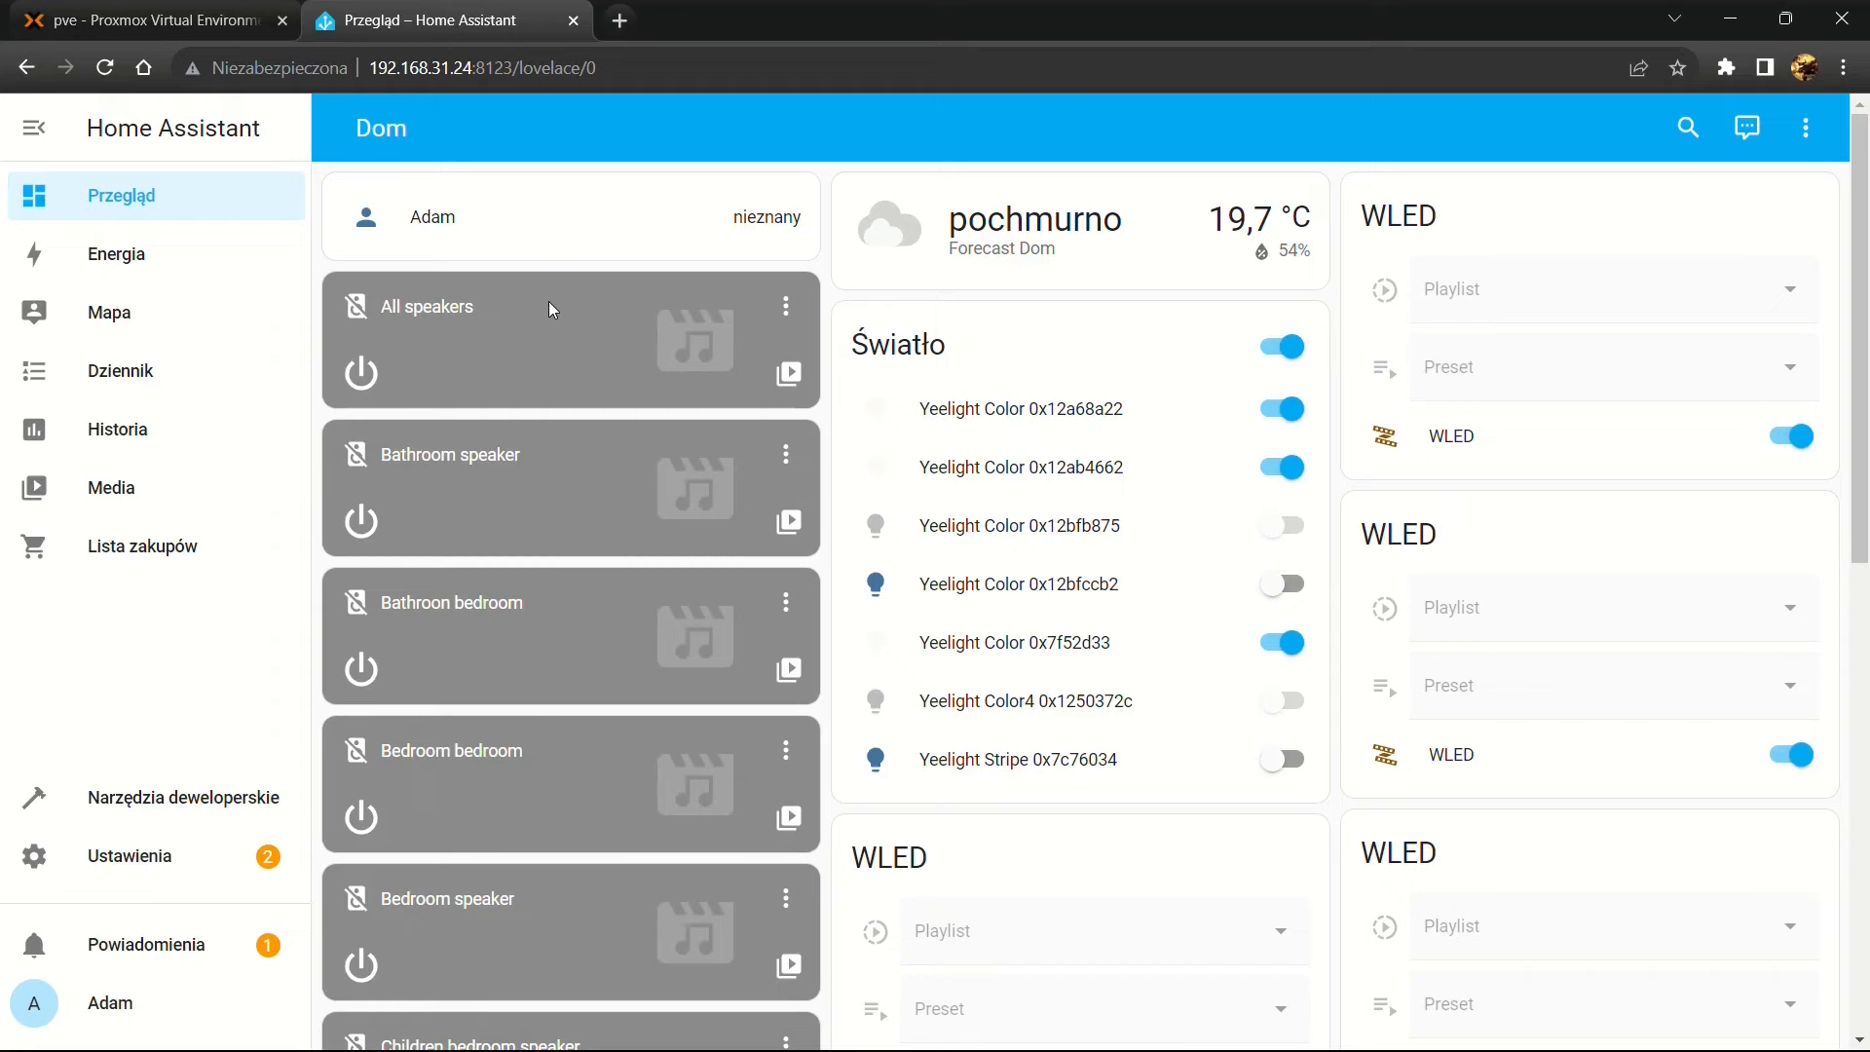
# Examine the automatically discovered speaker, light and WLED cards across the whole overview dashboard
pyautogui.scroll(-2, 507, 350)
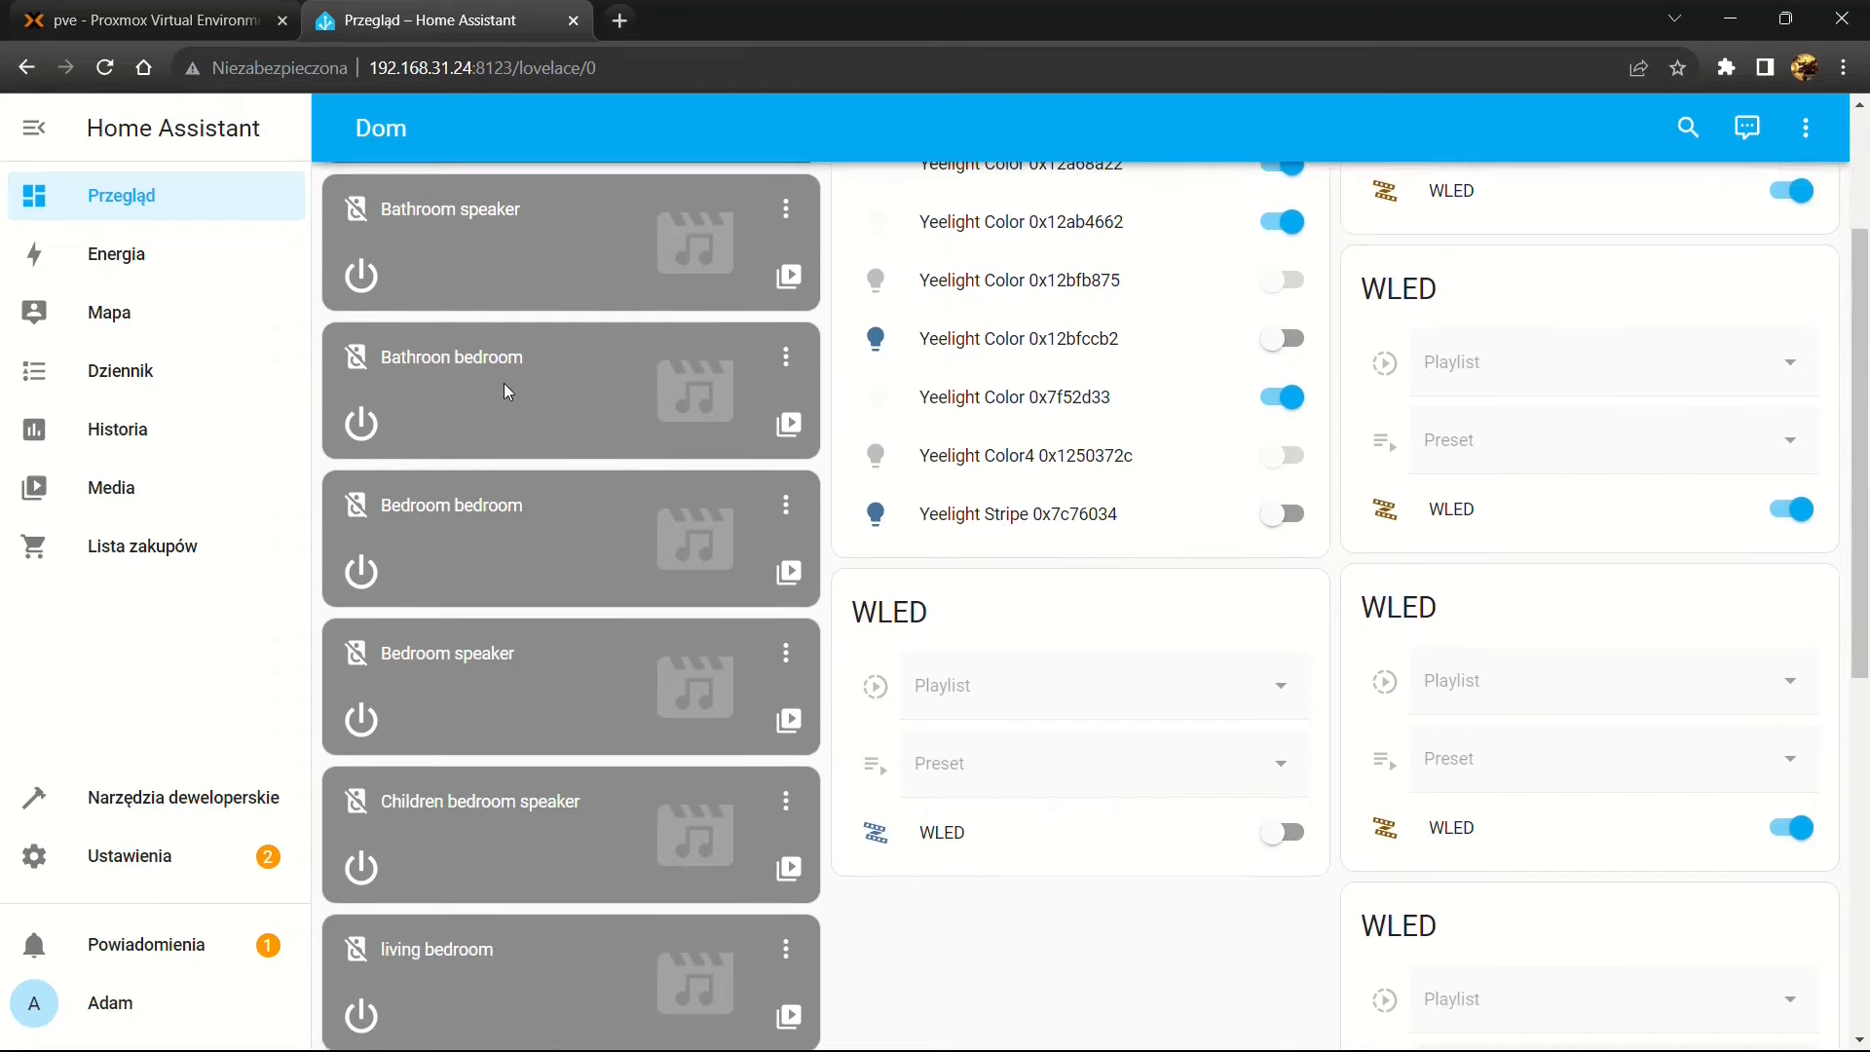
pyautogui.scroll(-6, 507, 389)
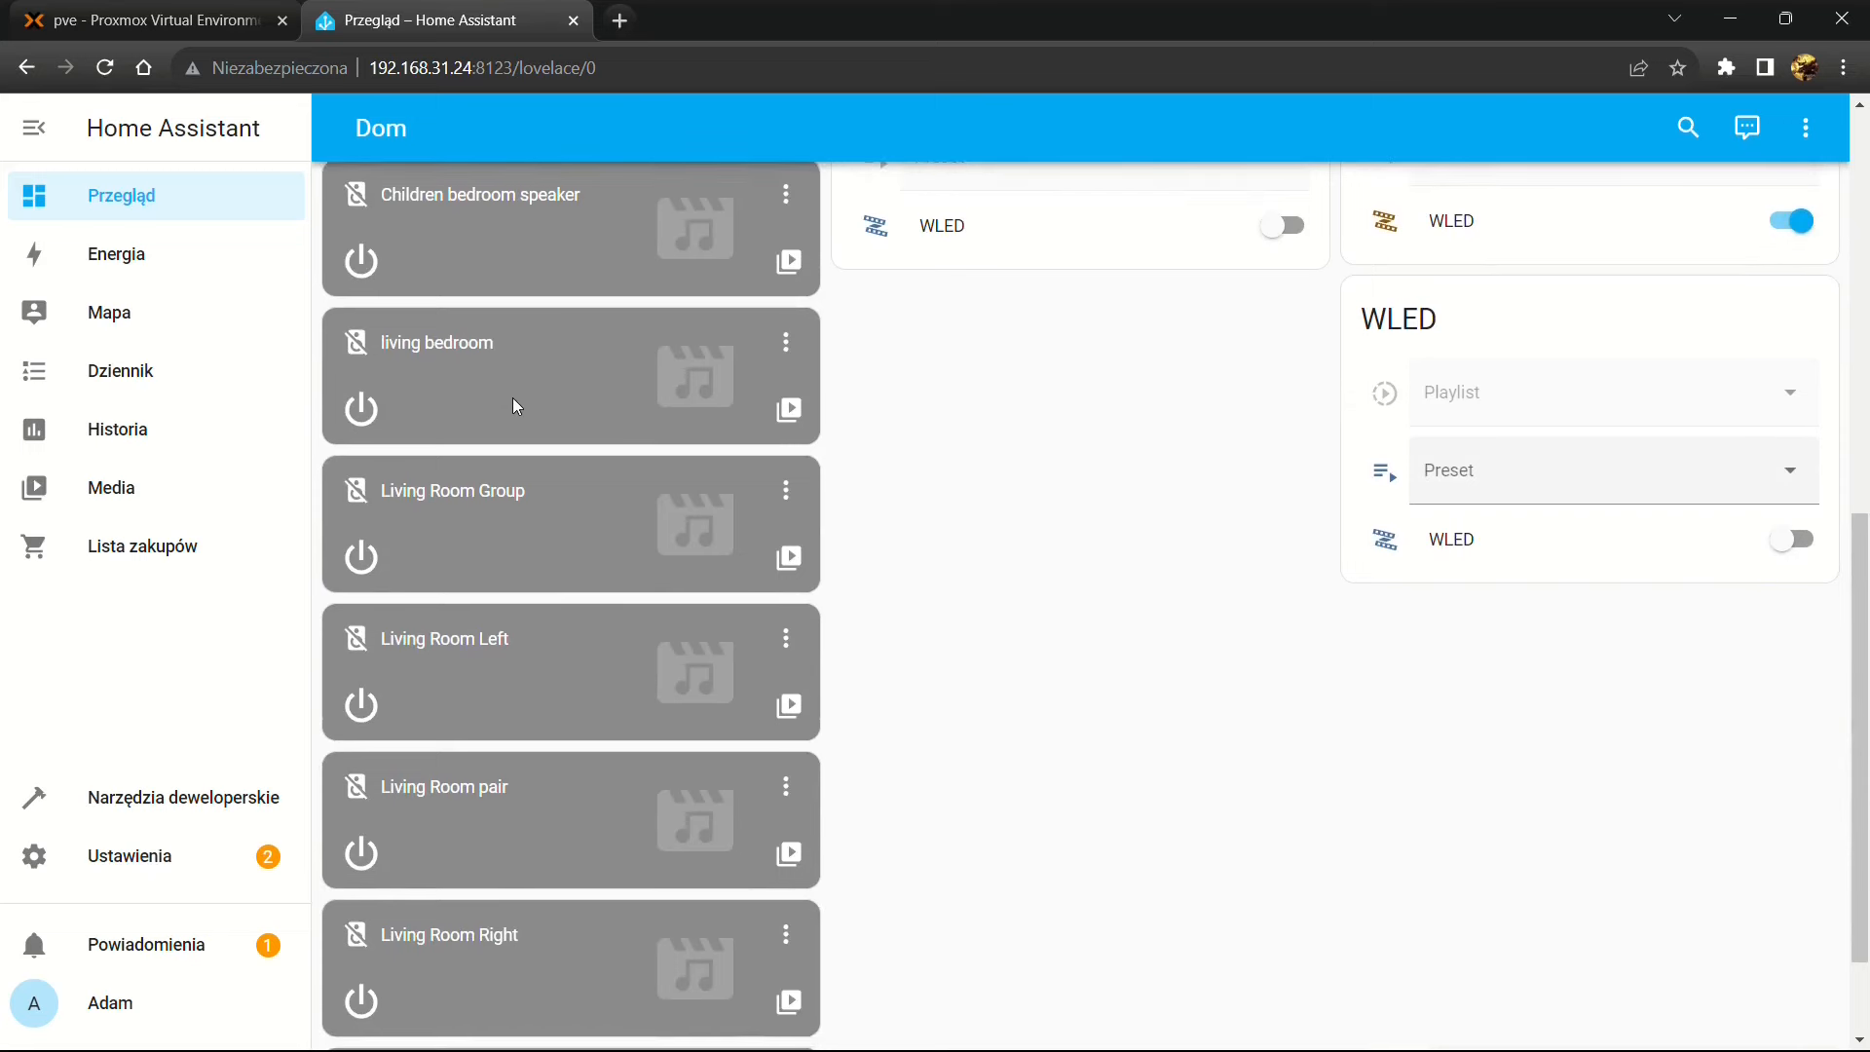
pyautogui.scroll(-1, 512, 397)
pyautogui.scroll(9, 613, 458)
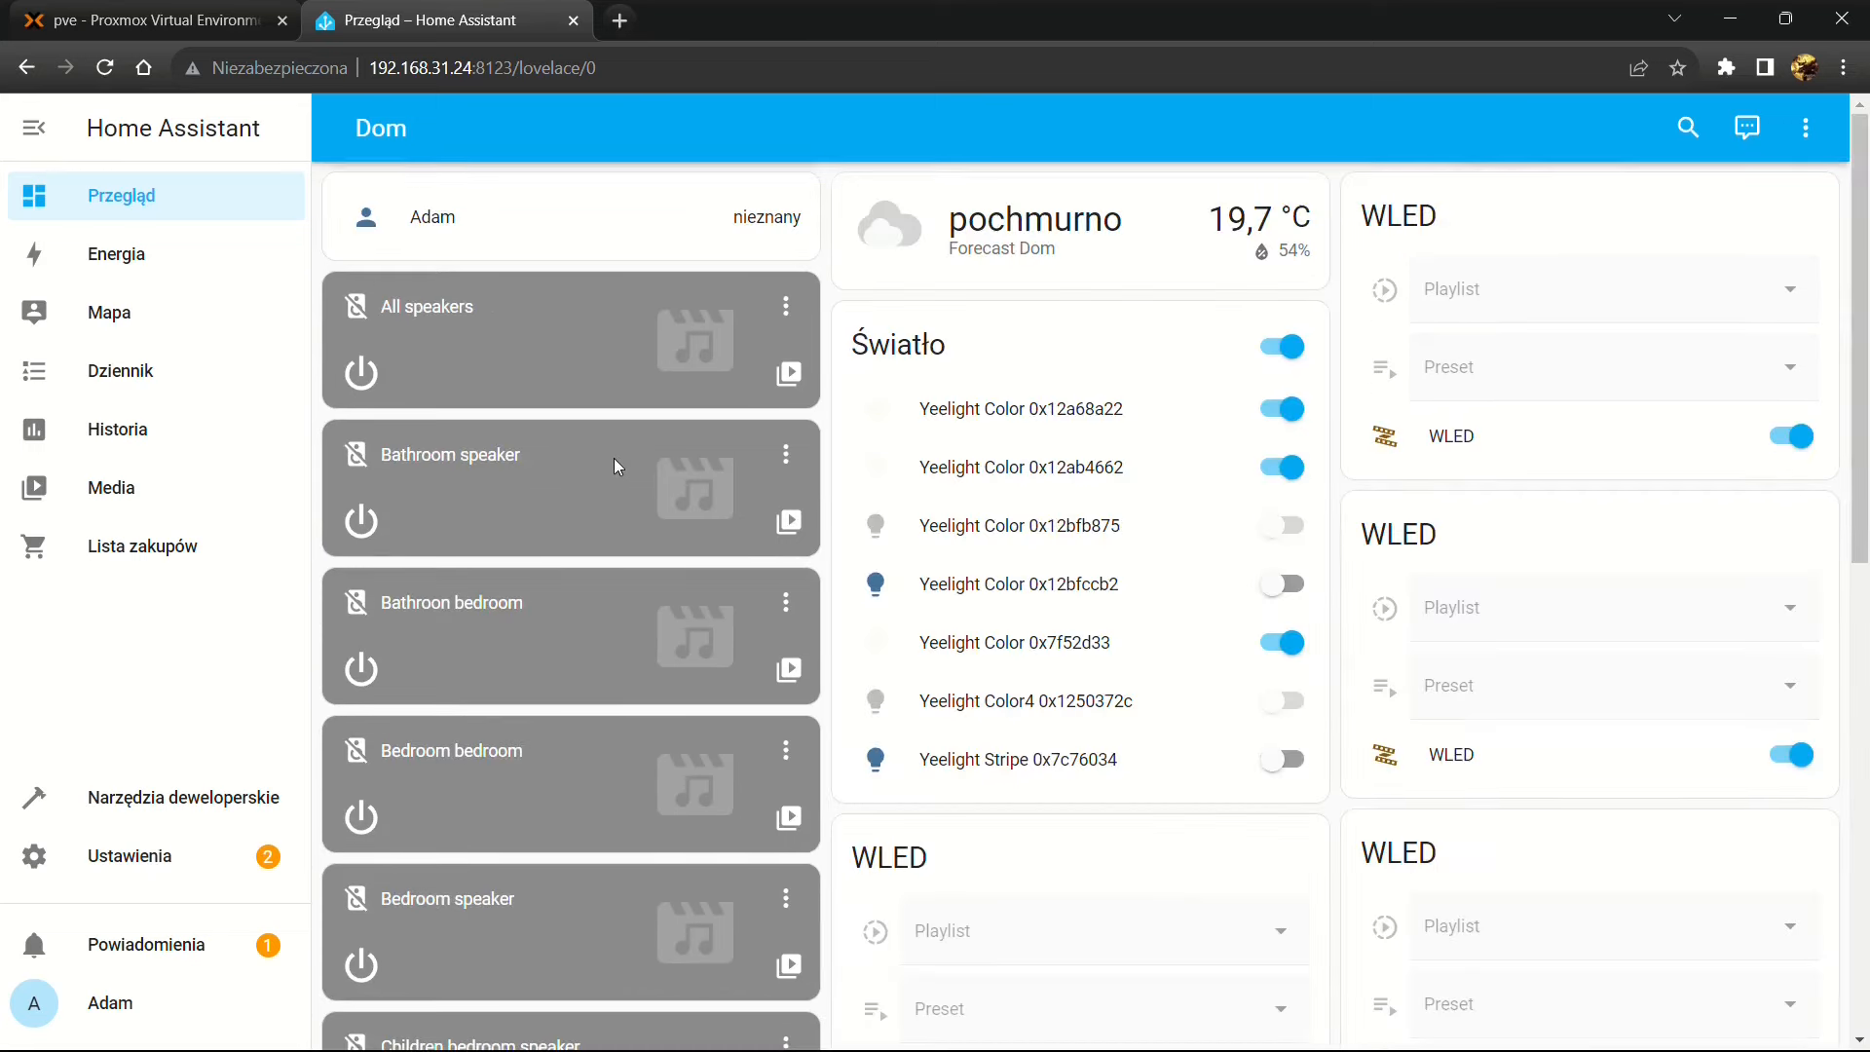
pyautogui.scroll(-8, 571, 615)
pyautogui.scroll(-1, 573, 624)
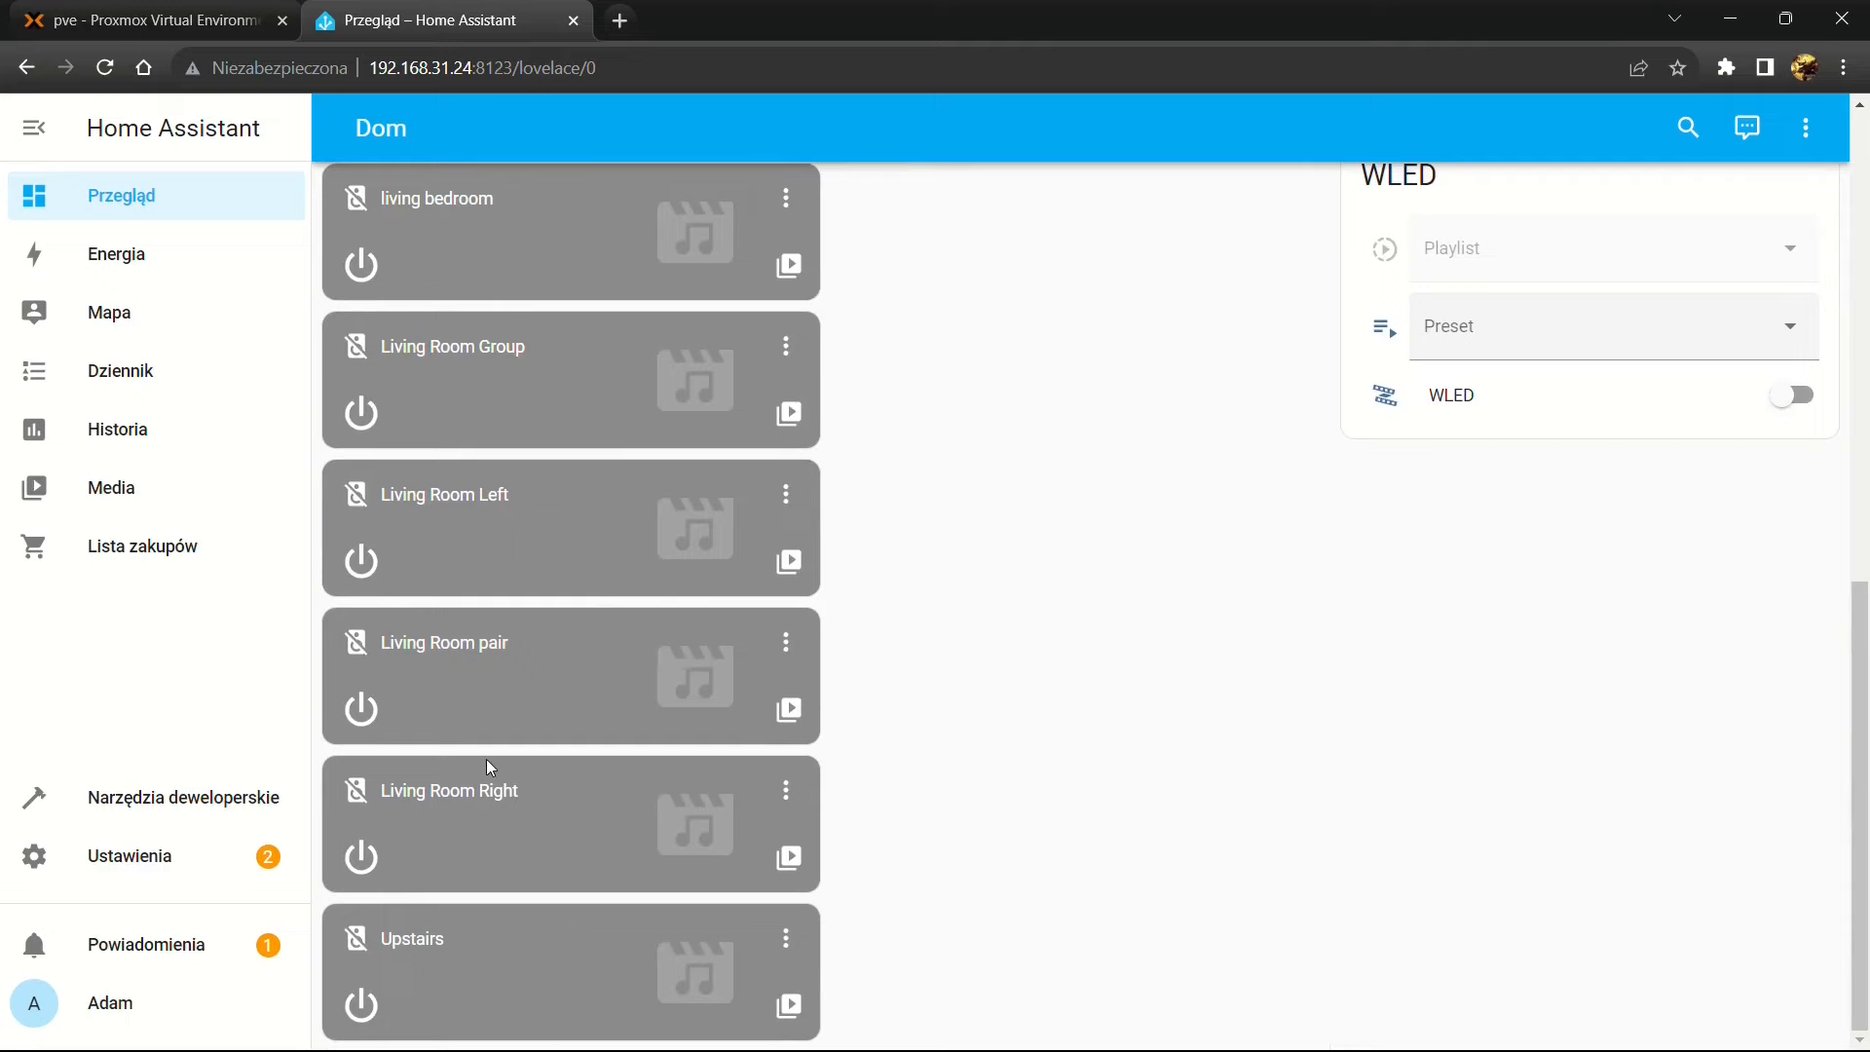
pyautogui.scroll(10, 560, 643)
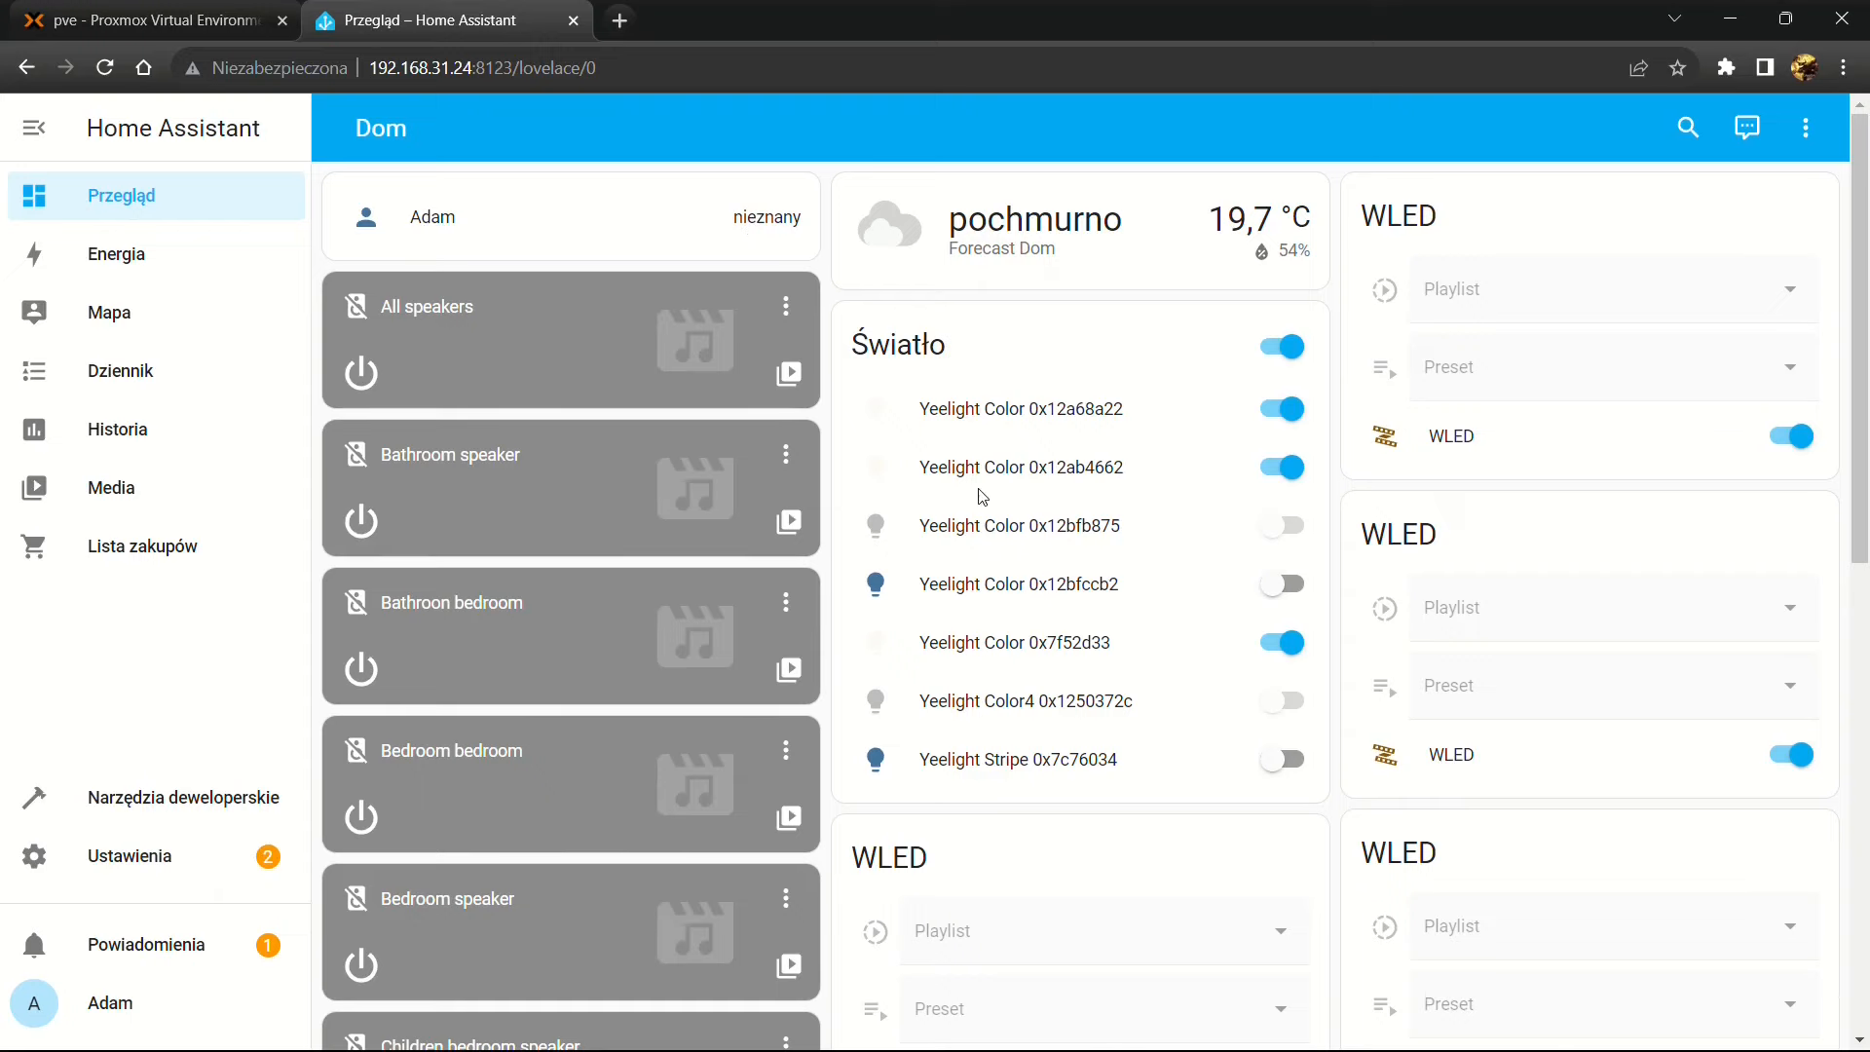
pyautogui.scroll(-5, 993, 472)
pyautogui.scroll(-3, 1033, 478)
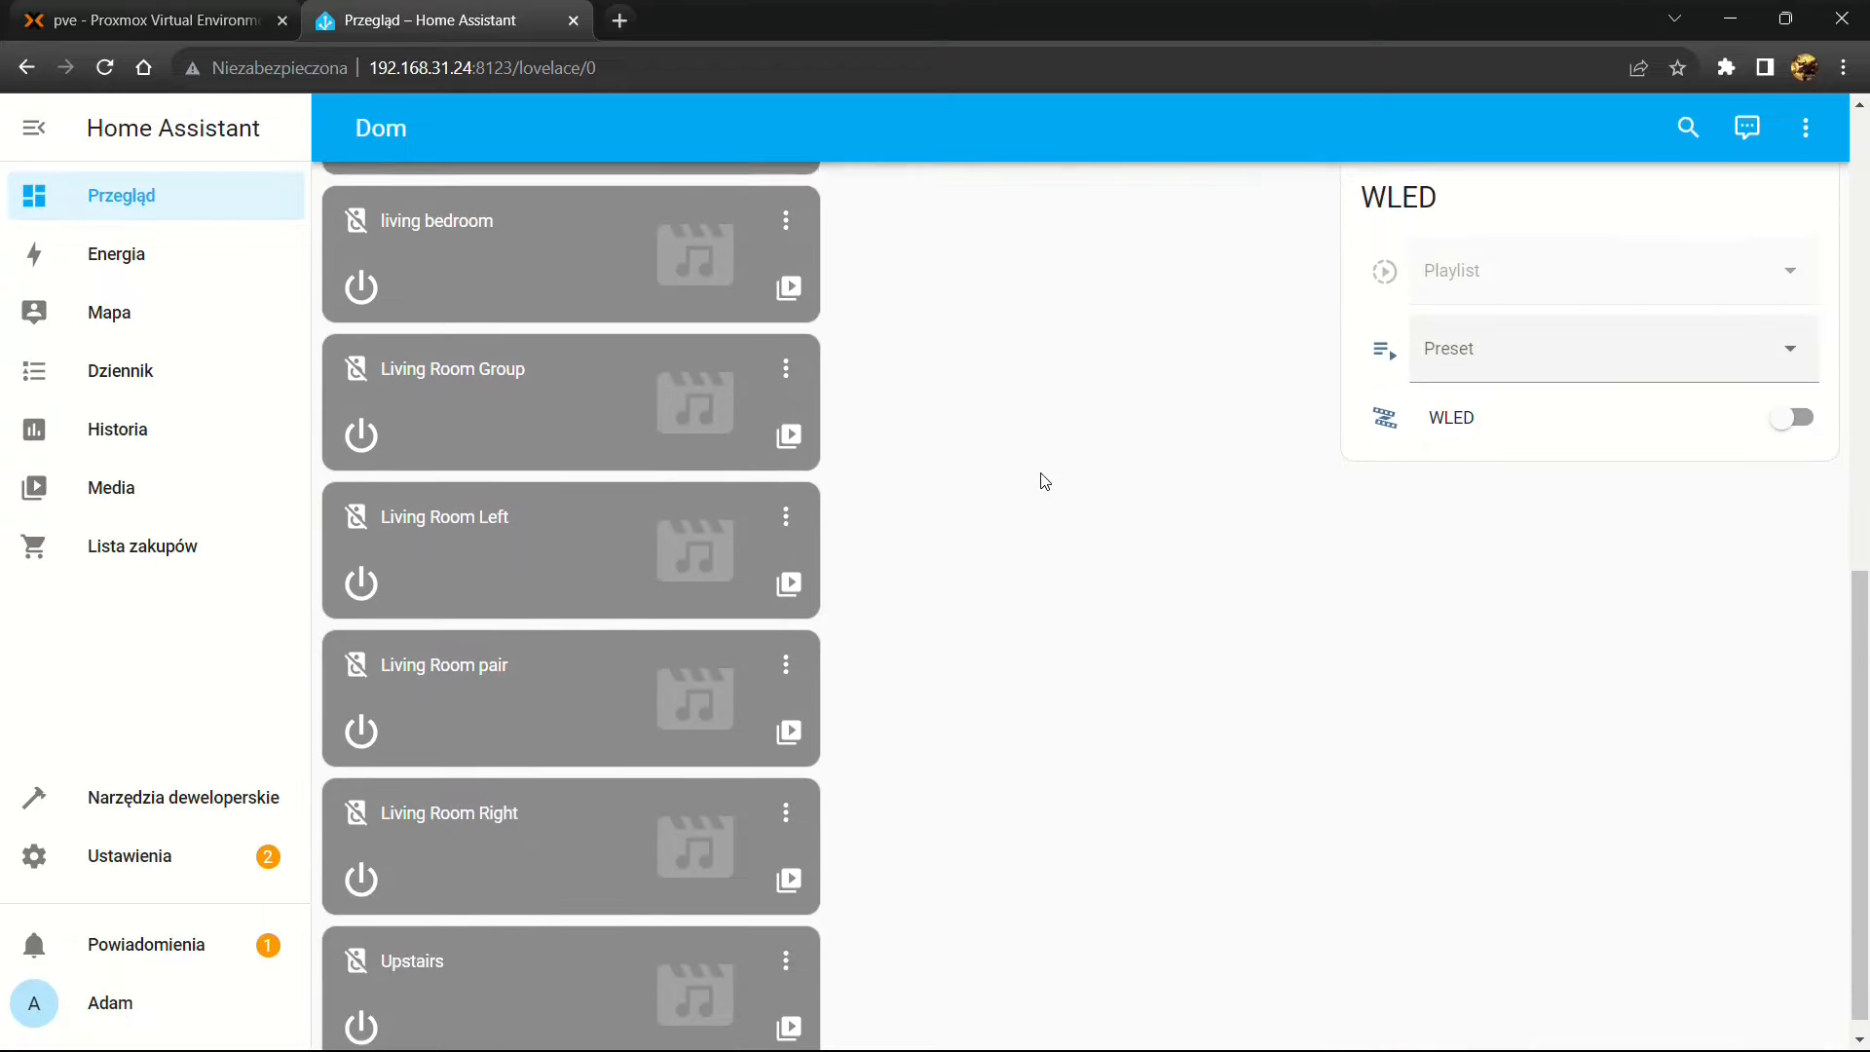
pyautogui.scroll(8, 1052, 484)
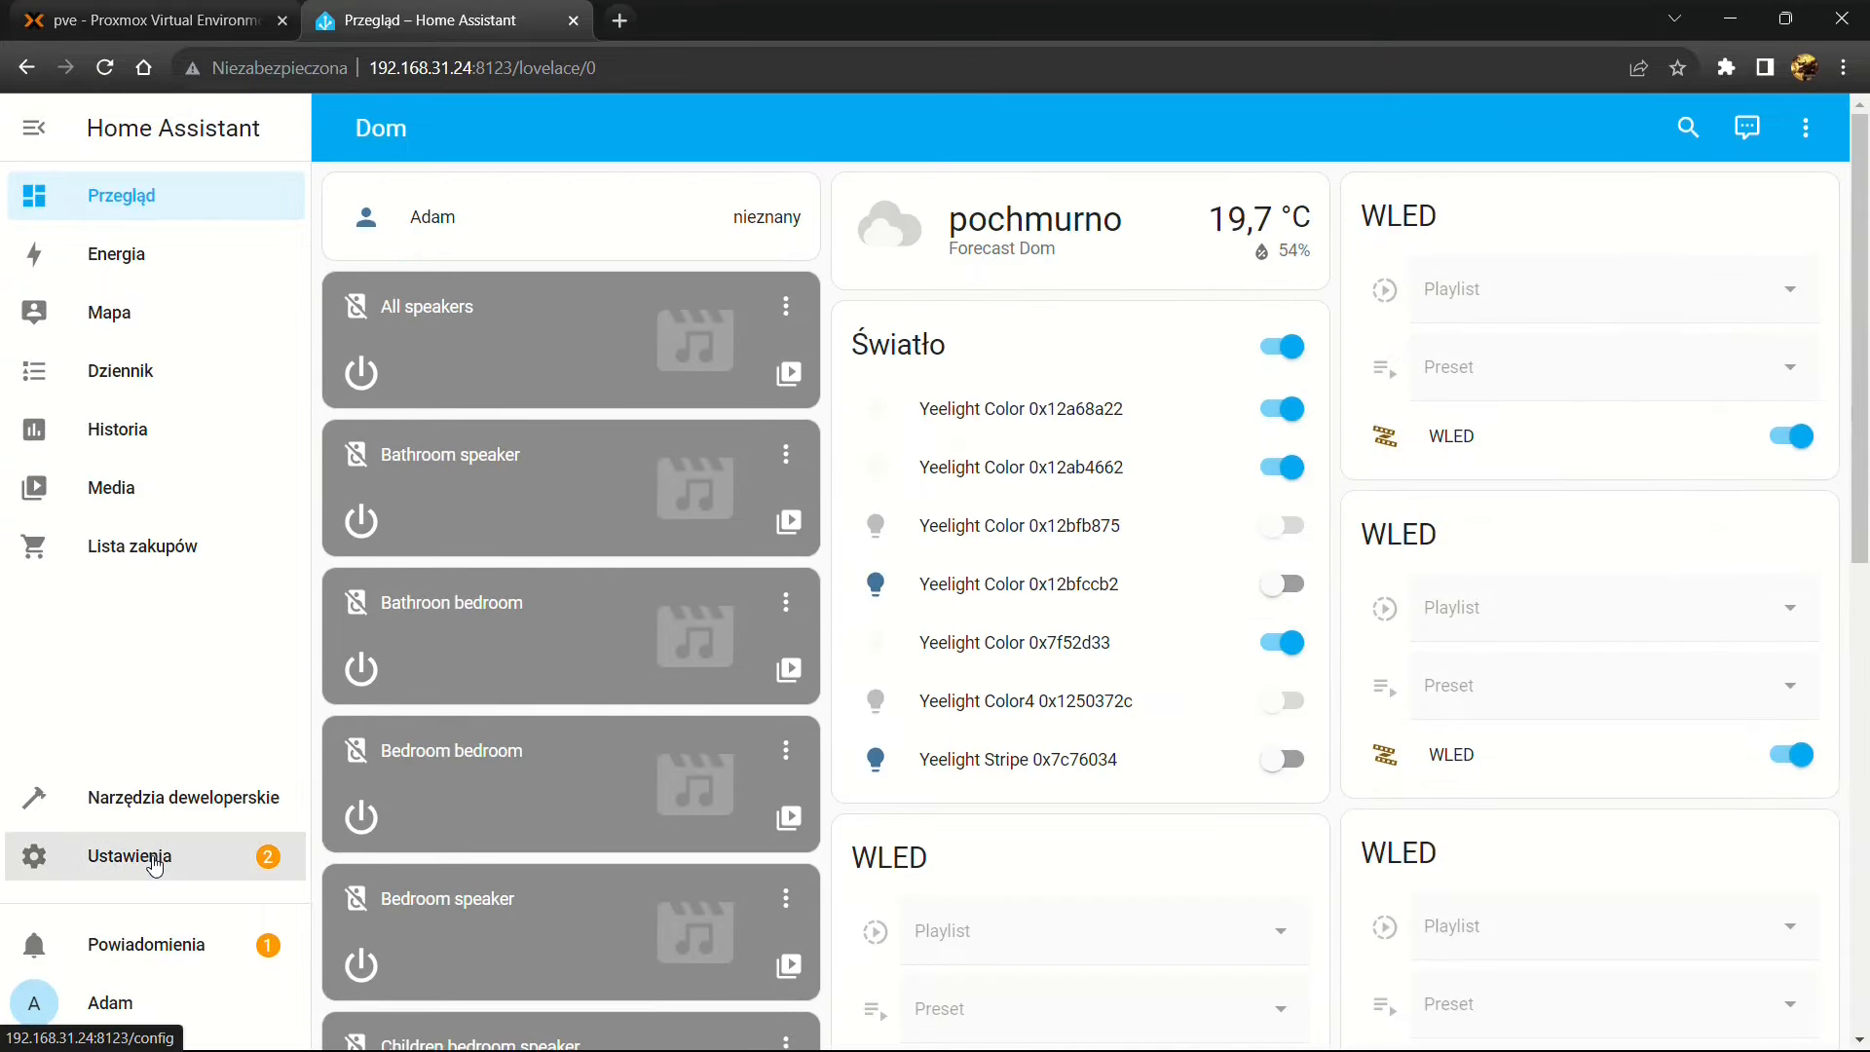
# Check the first pending WLED update in the settings and return to the overview dashboard
pyautogui.click(154, 865)
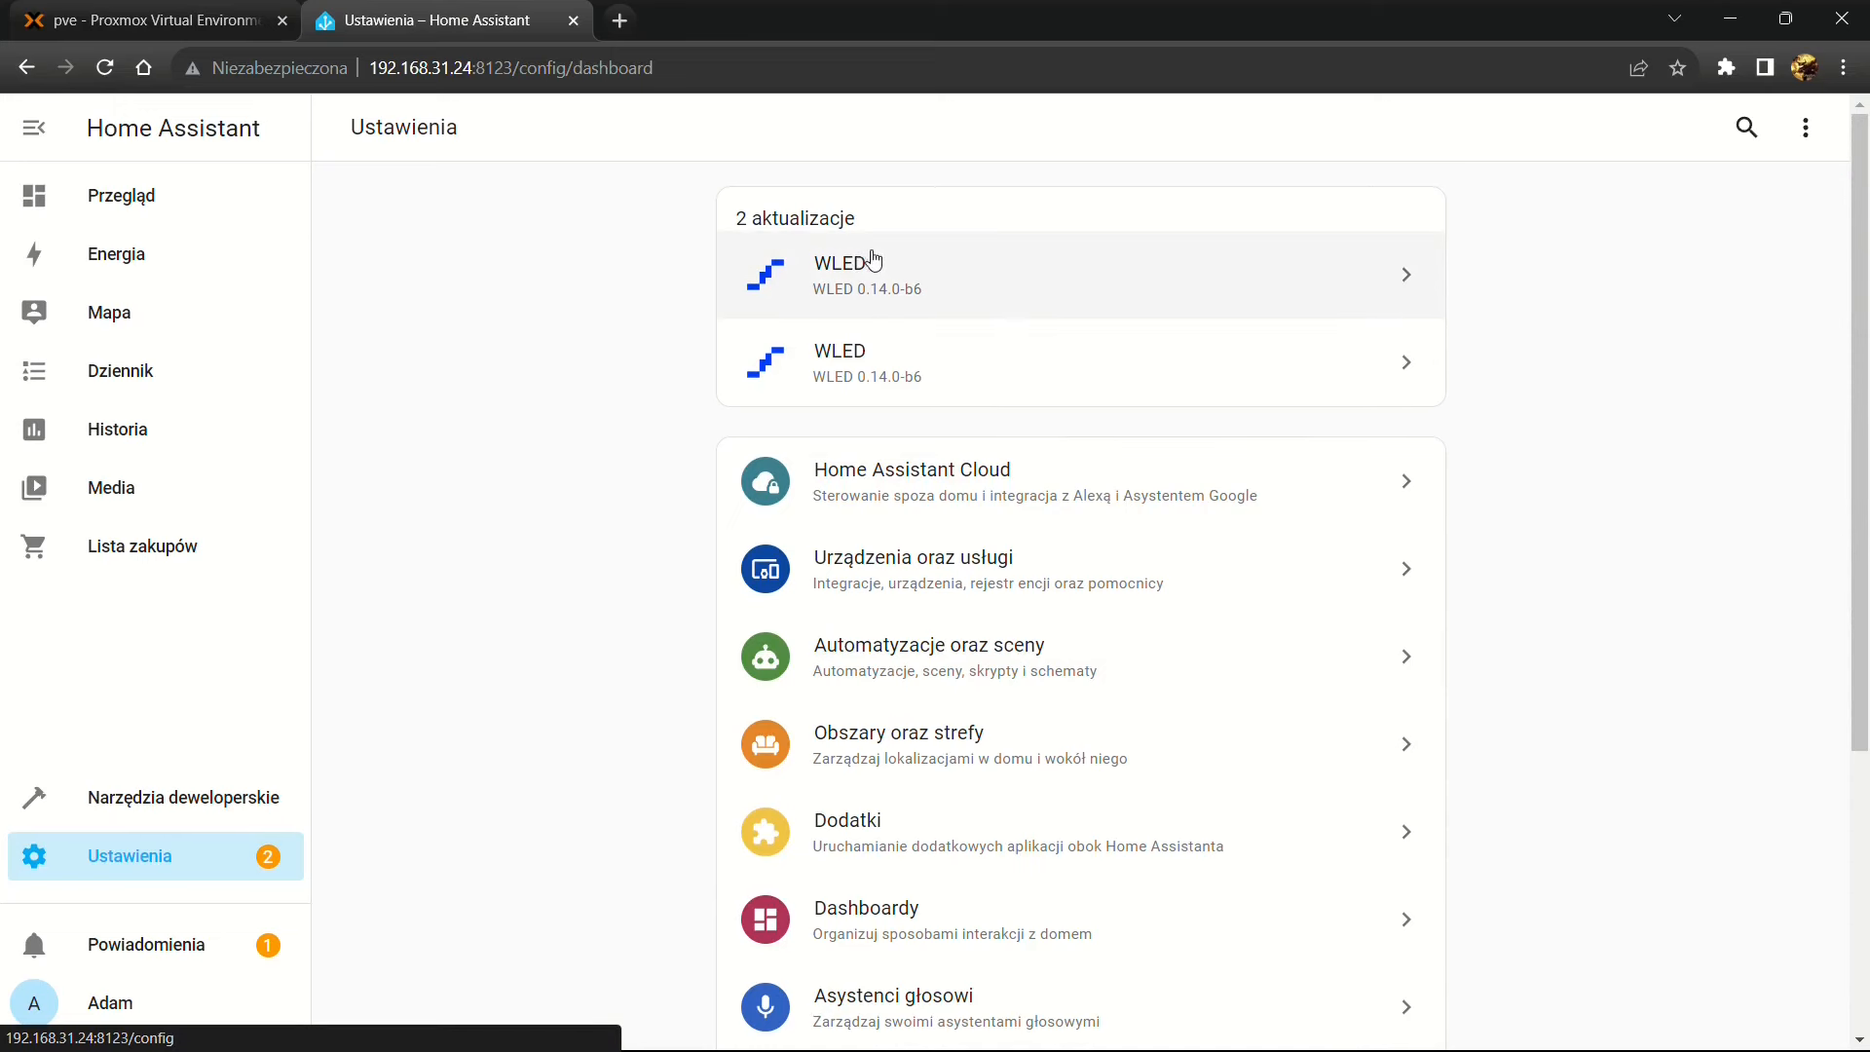
pyautogui.click(971, 280)
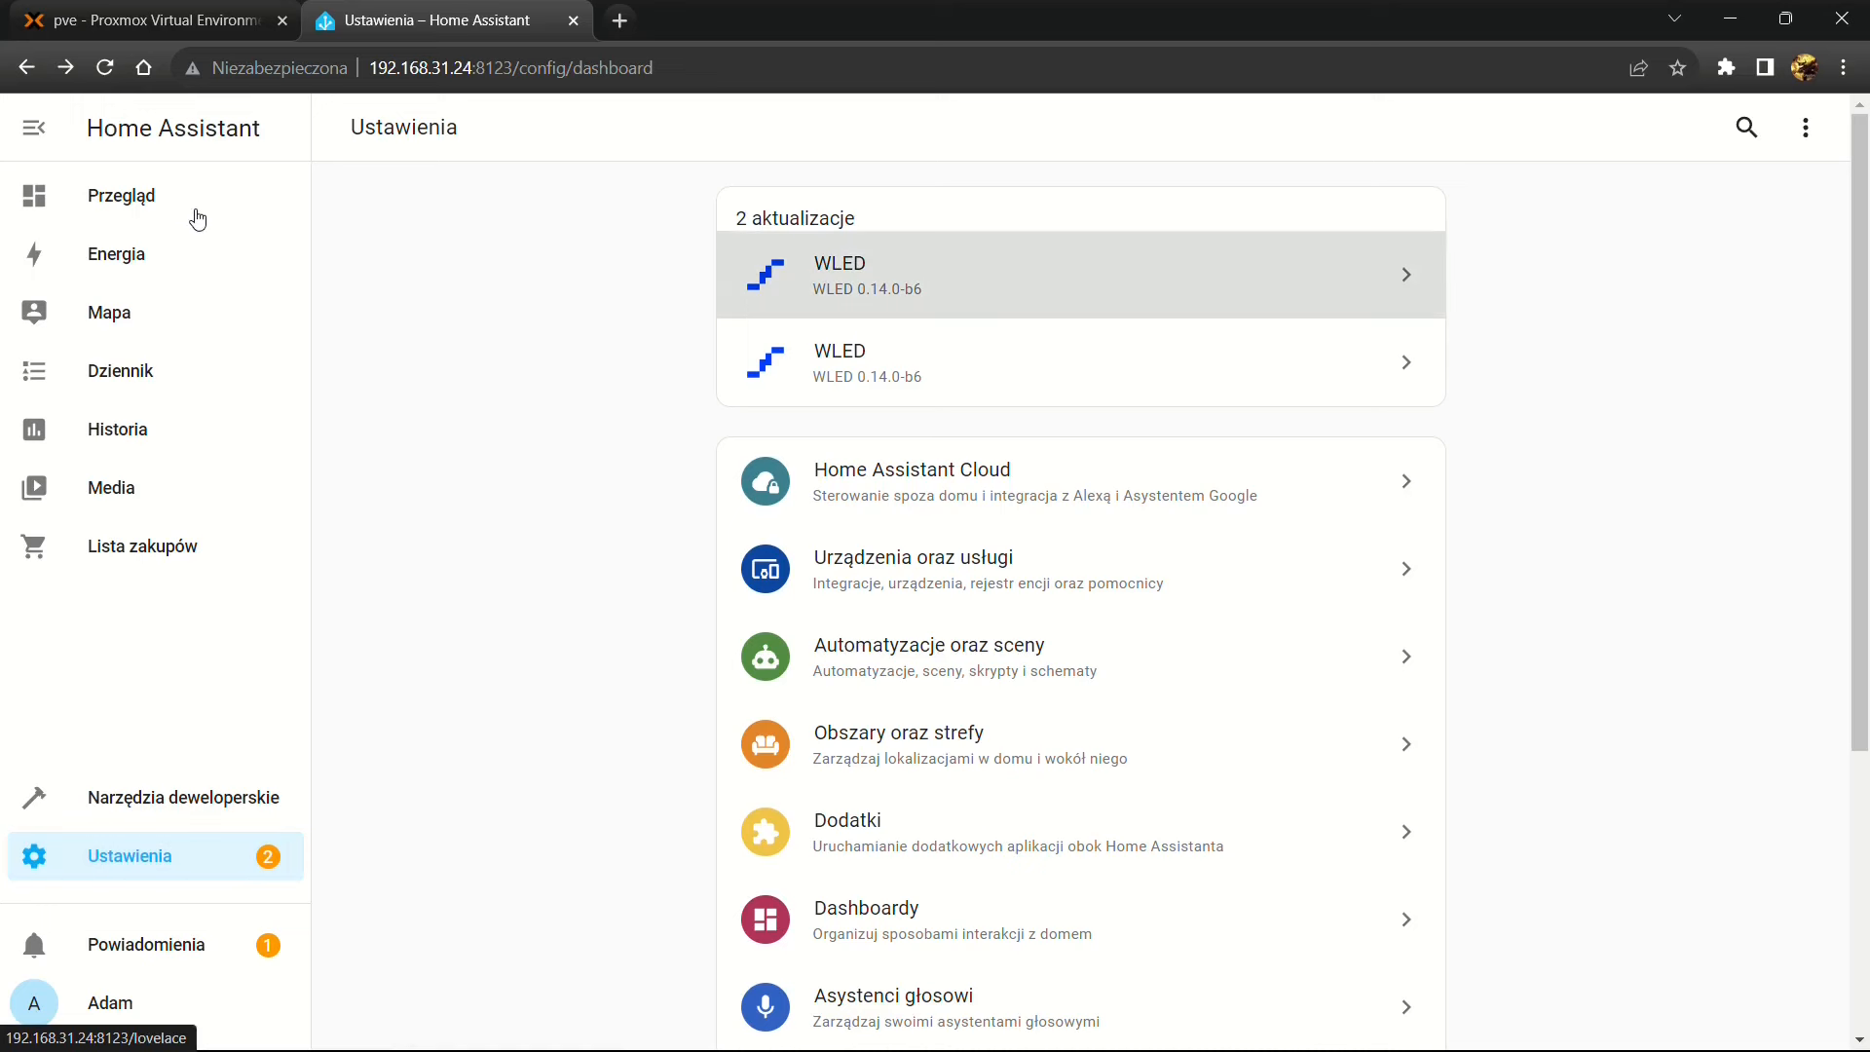
pyautogui.click(198, 219)
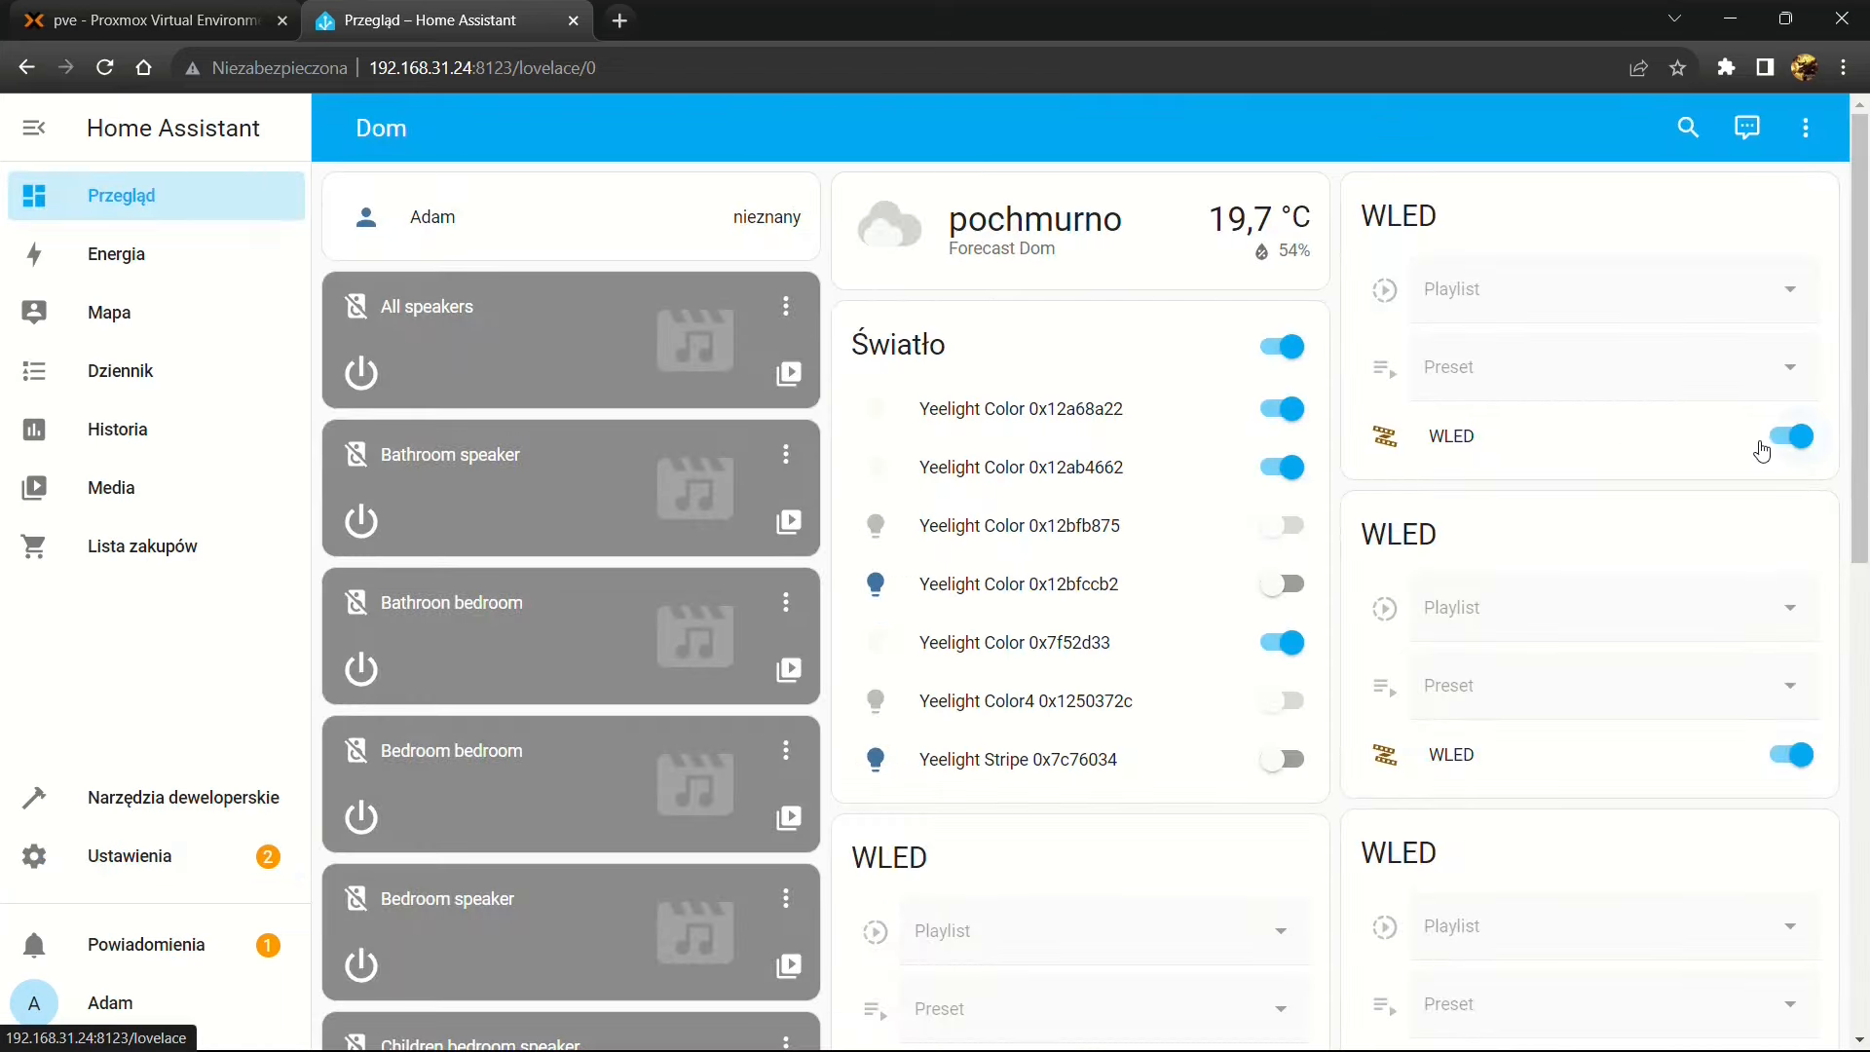
# Look over the WLED, light and speaker cards across the overview dashboard
pyautogui.scroll(-6, 1809, 557)
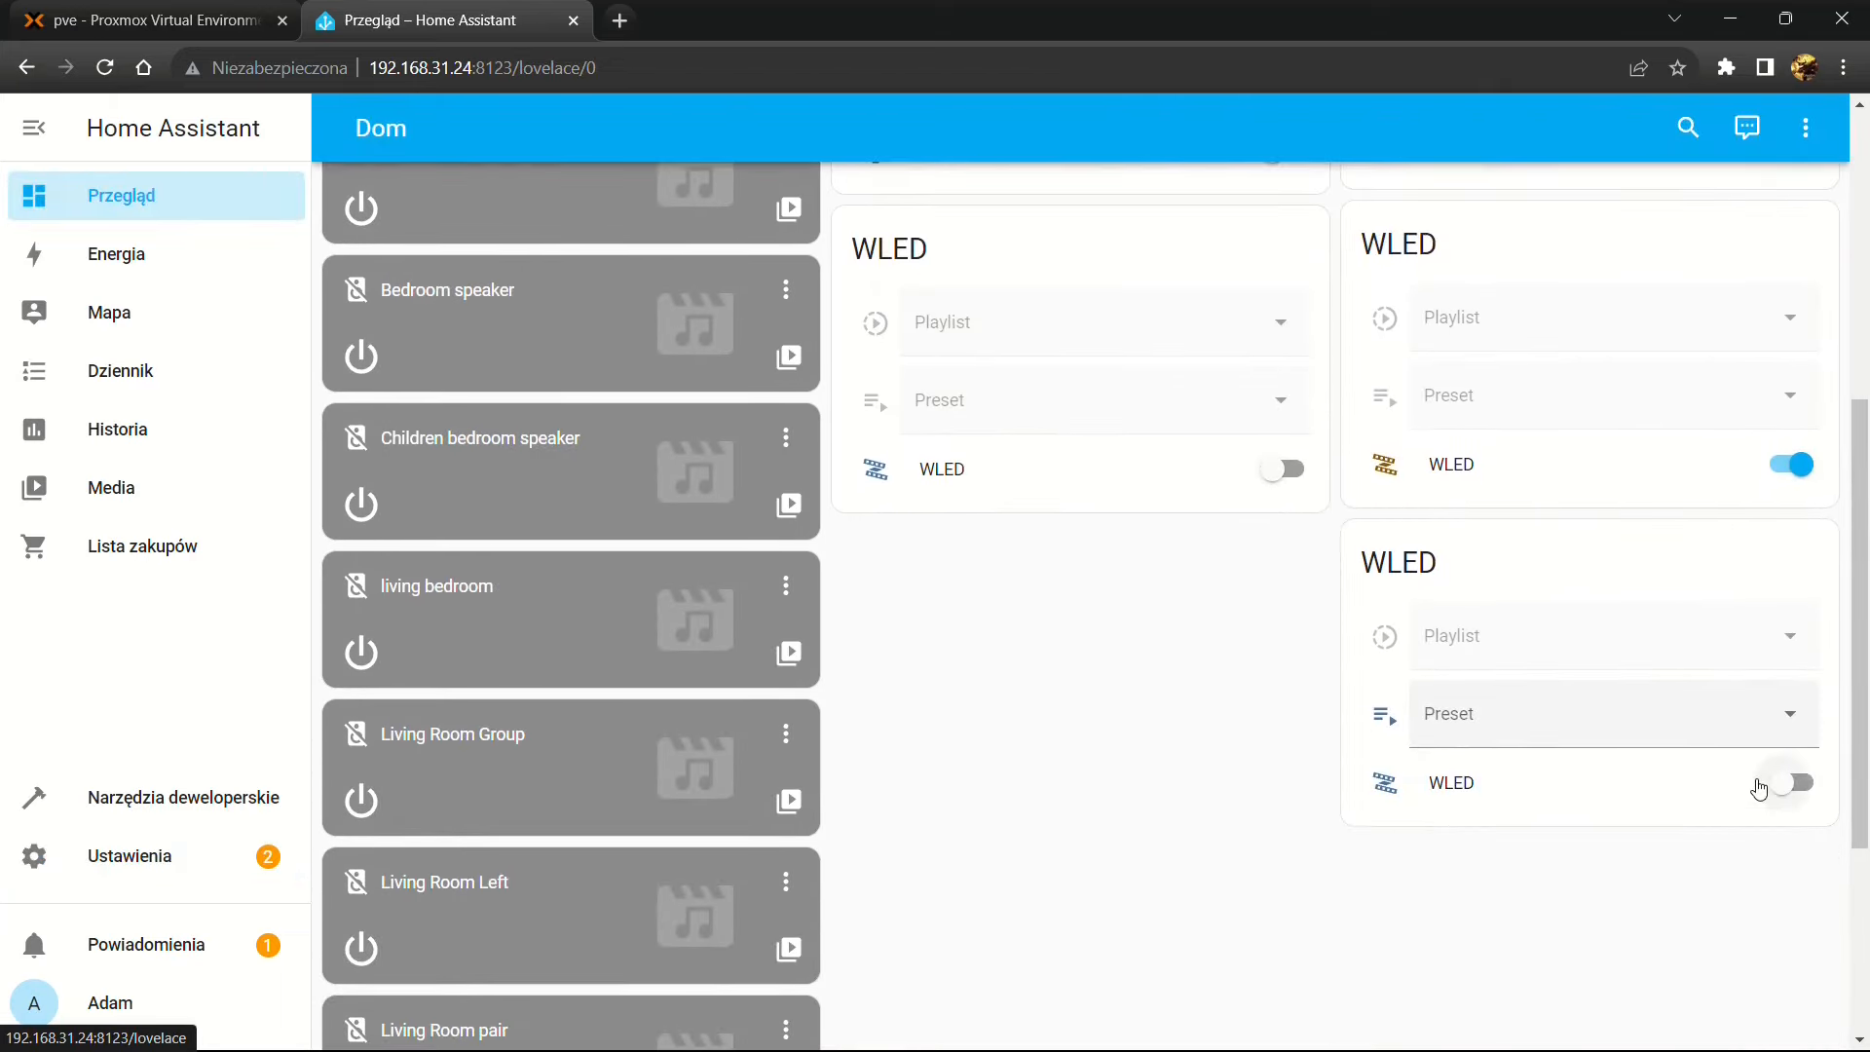
pyautogui.scroll(6, 1753, 848)
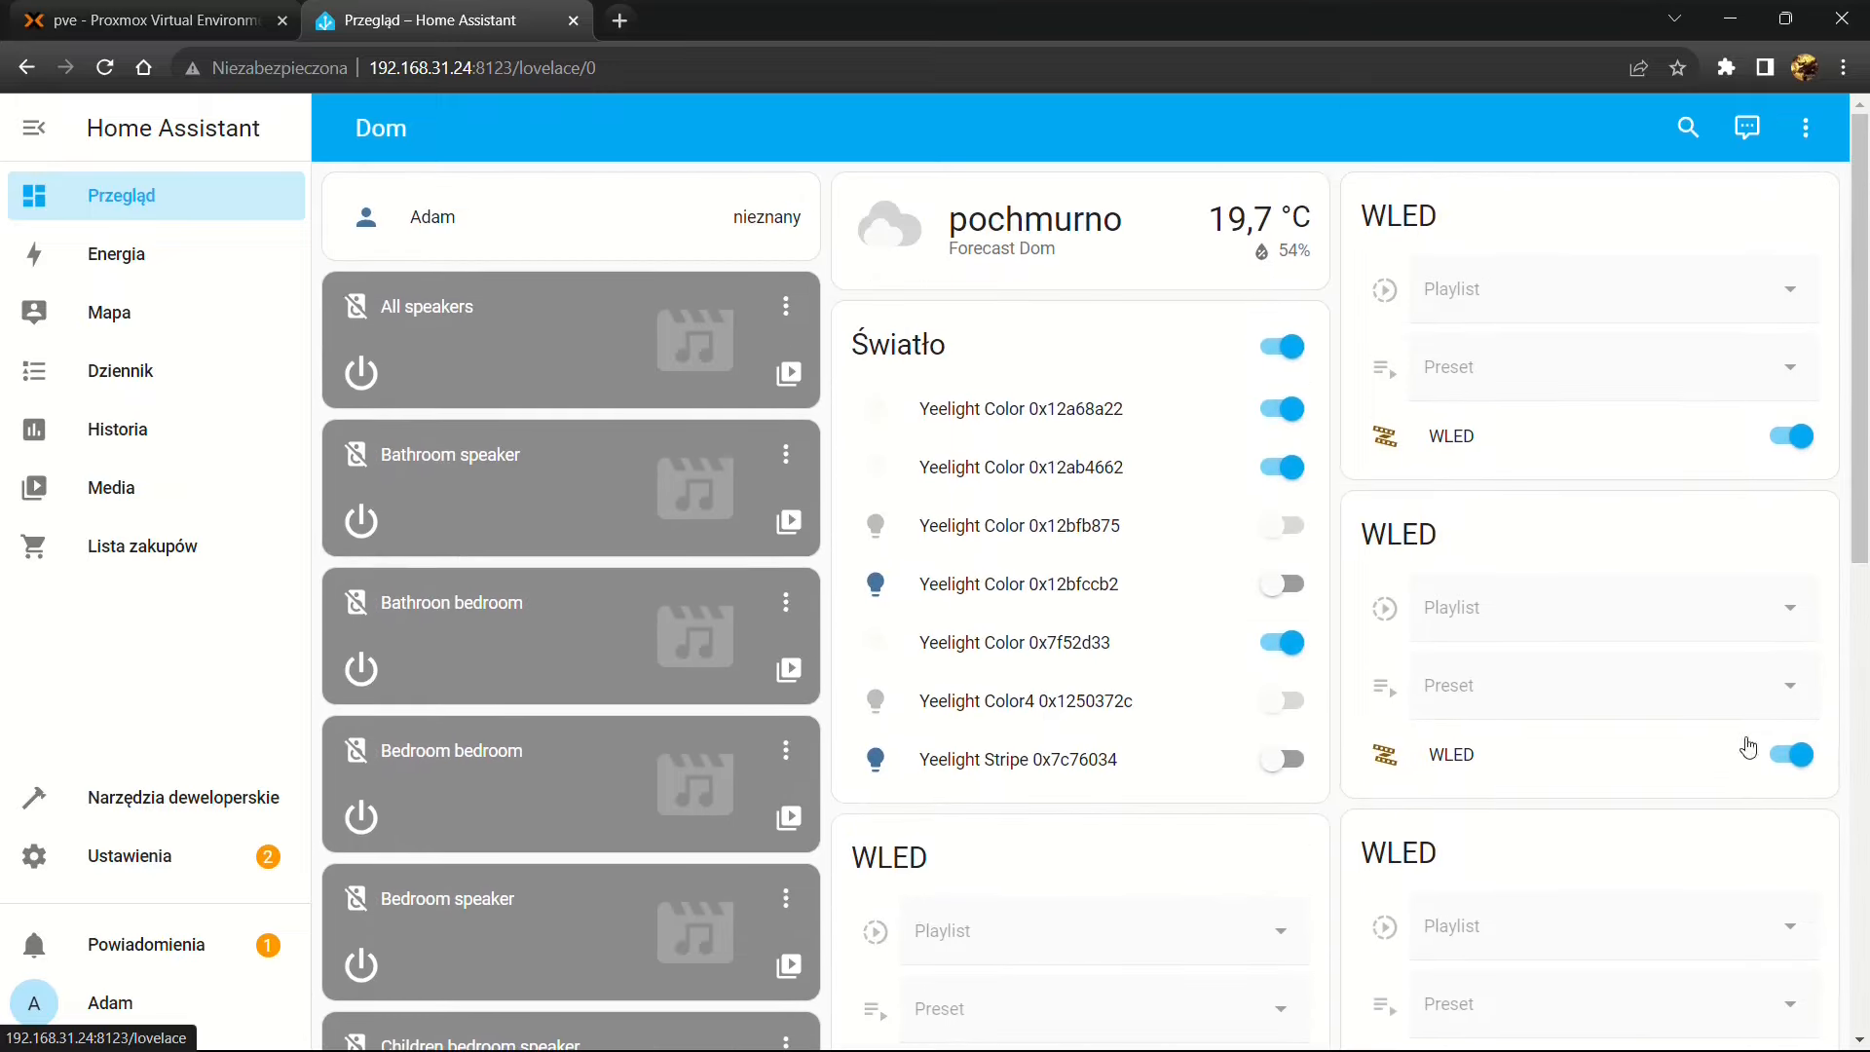
pyautogui.scroll(-6, 1744, 605)
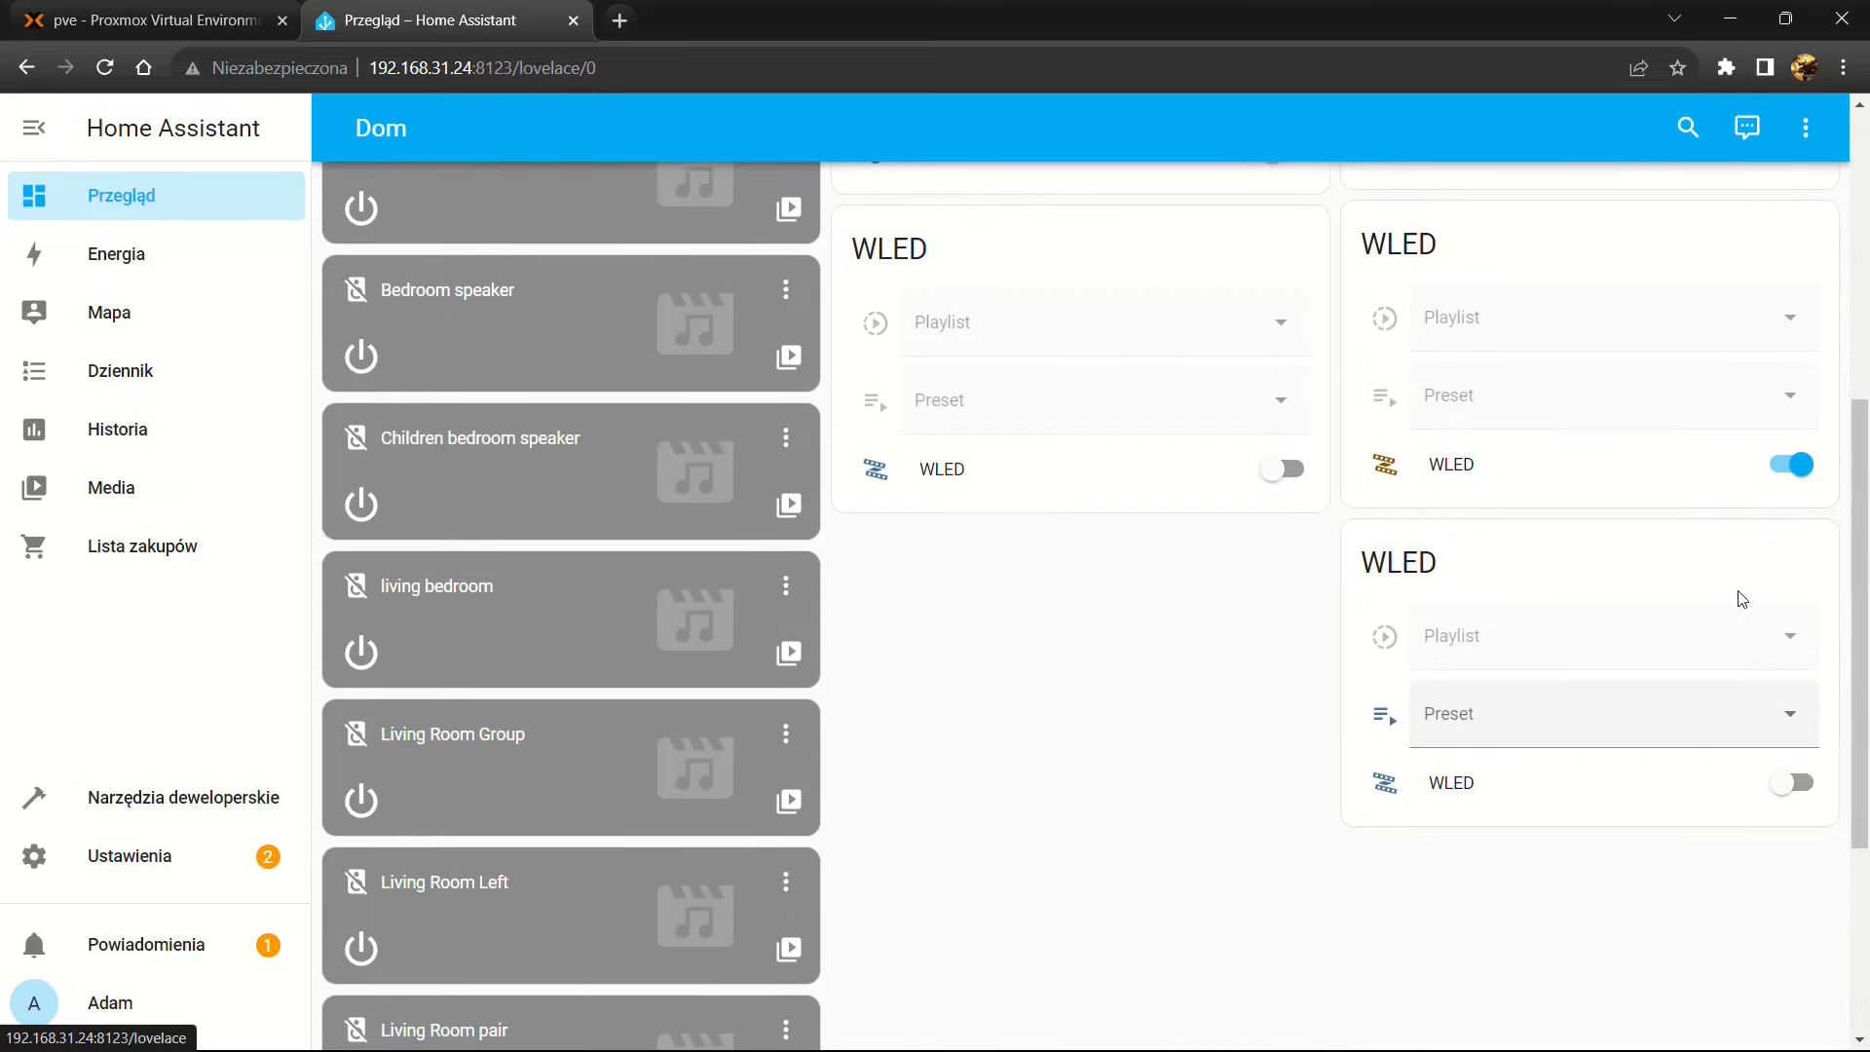
pyautogui.scroll(1, 1743, 624)
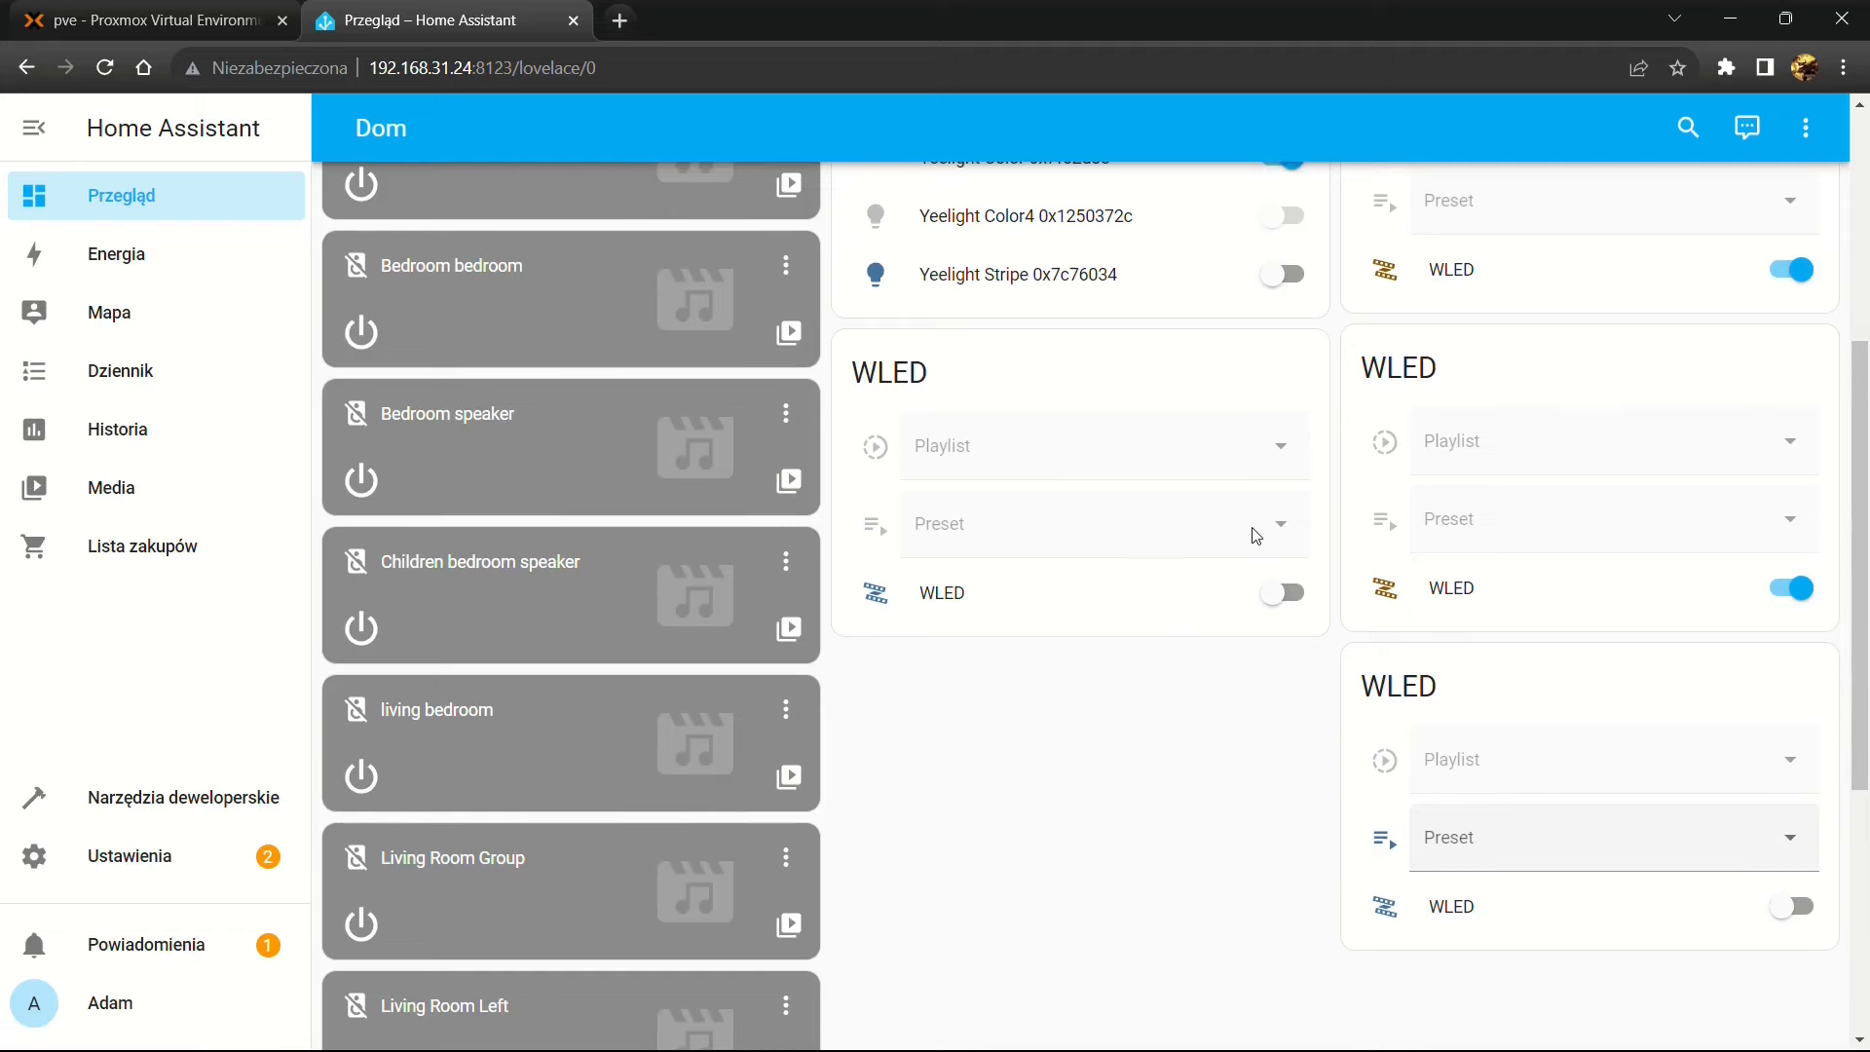
pyautogui.scroll(4, 1256, 536)
pyautogui.scroll(-5, 1256, 536)
pyautogui.scroll(2, 1128, 533)
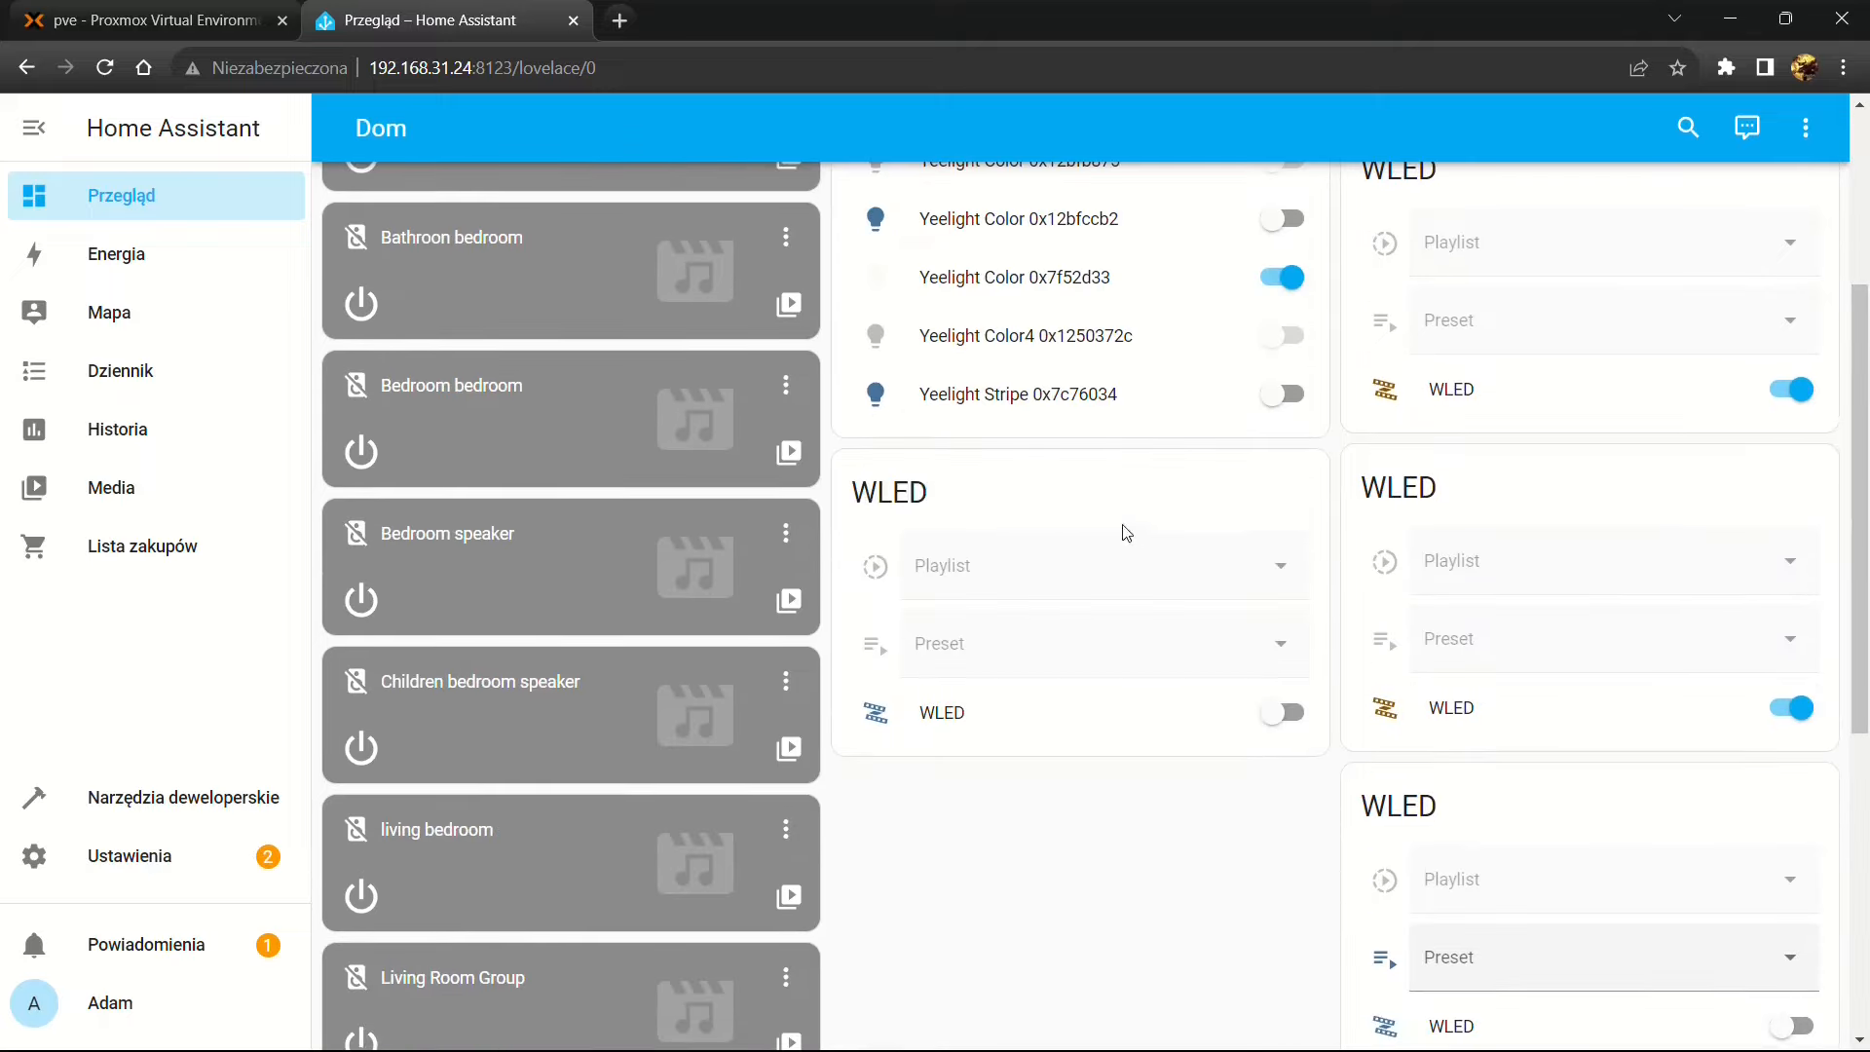
pyautogui.scroll(2, 1424, 798)
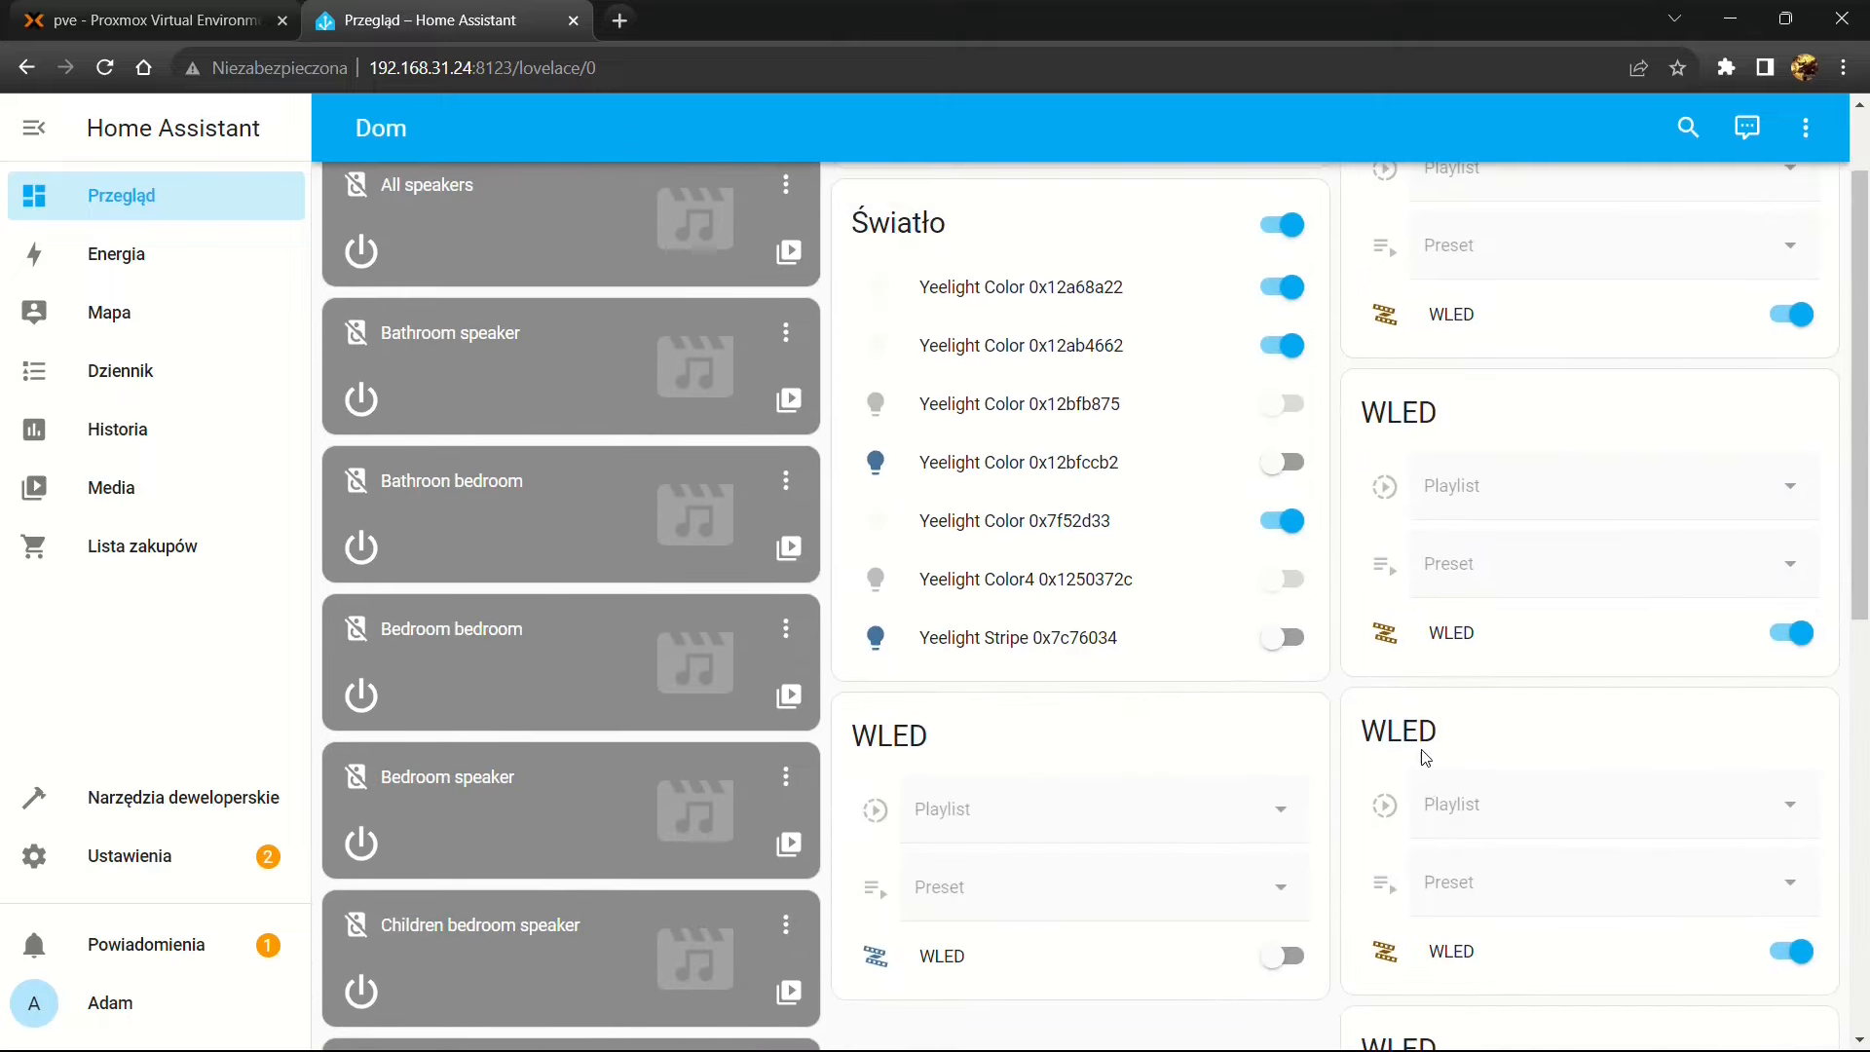
pyautogui.scroll(1, 1419, 755)
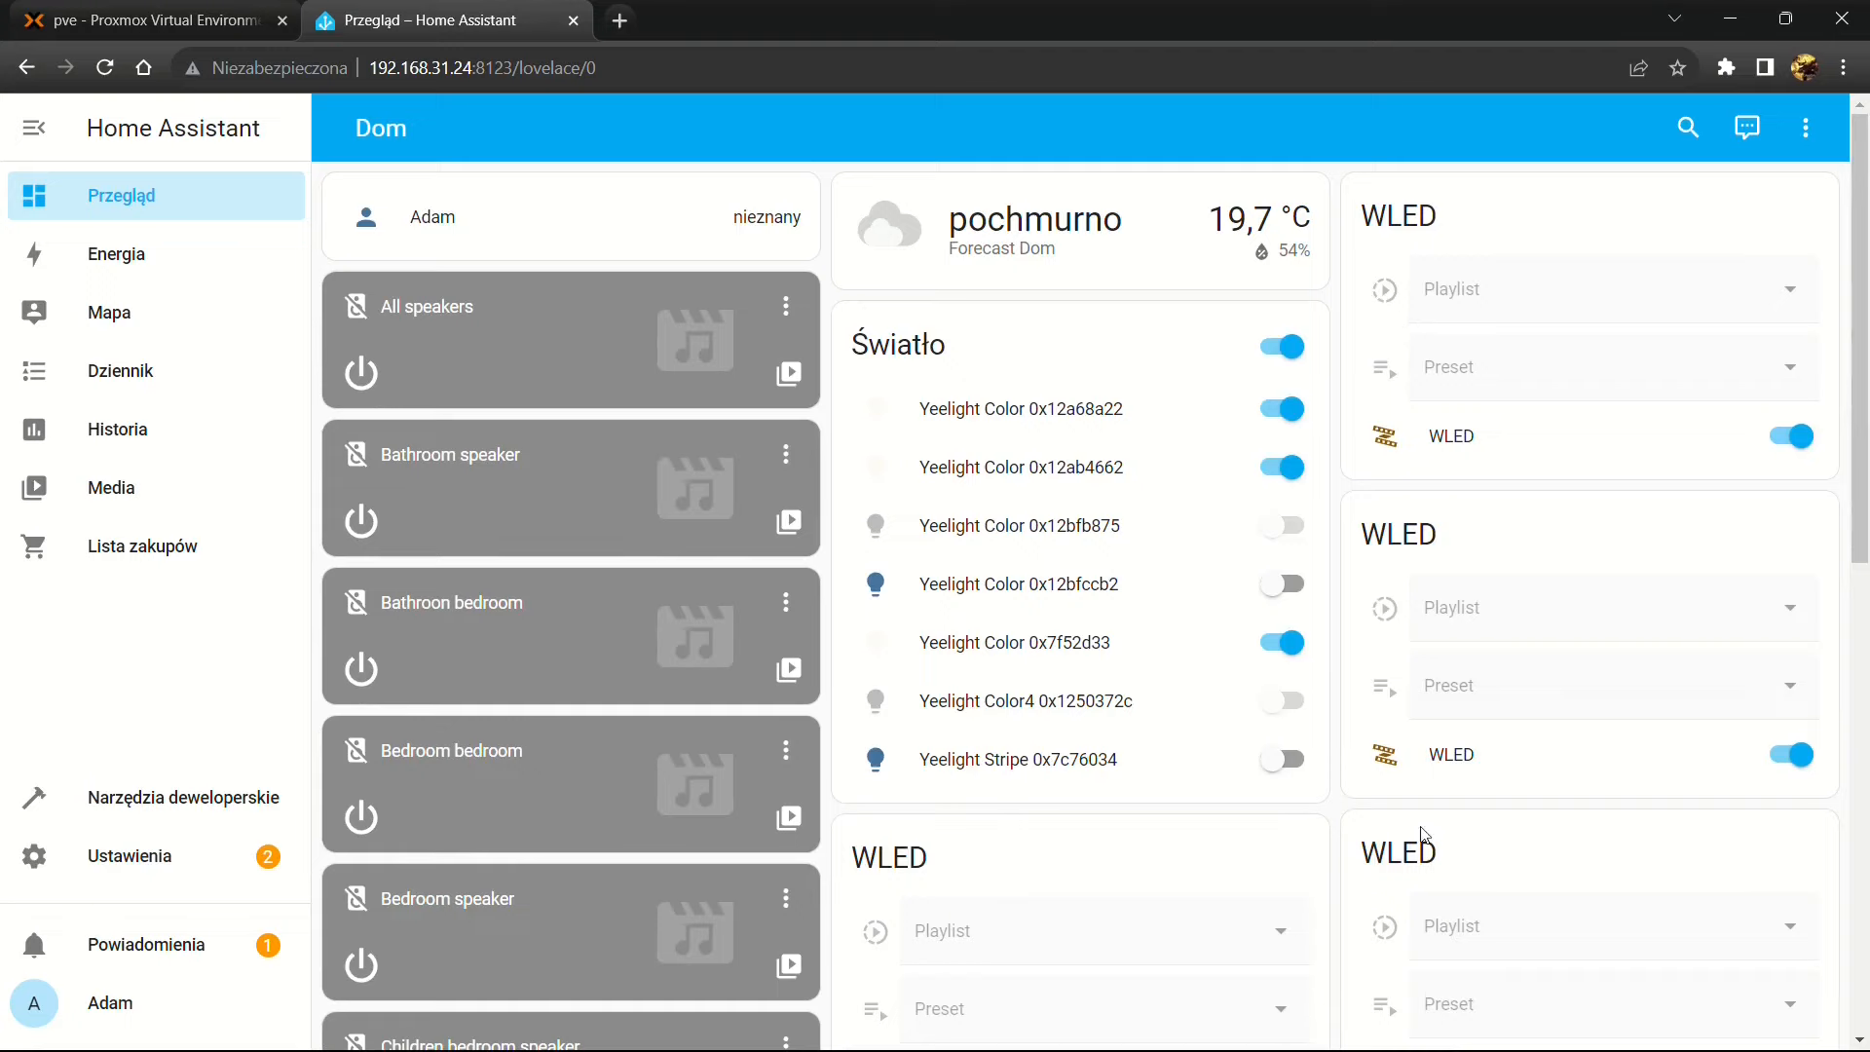
pyautogui.scroll(-3, 898, 902)
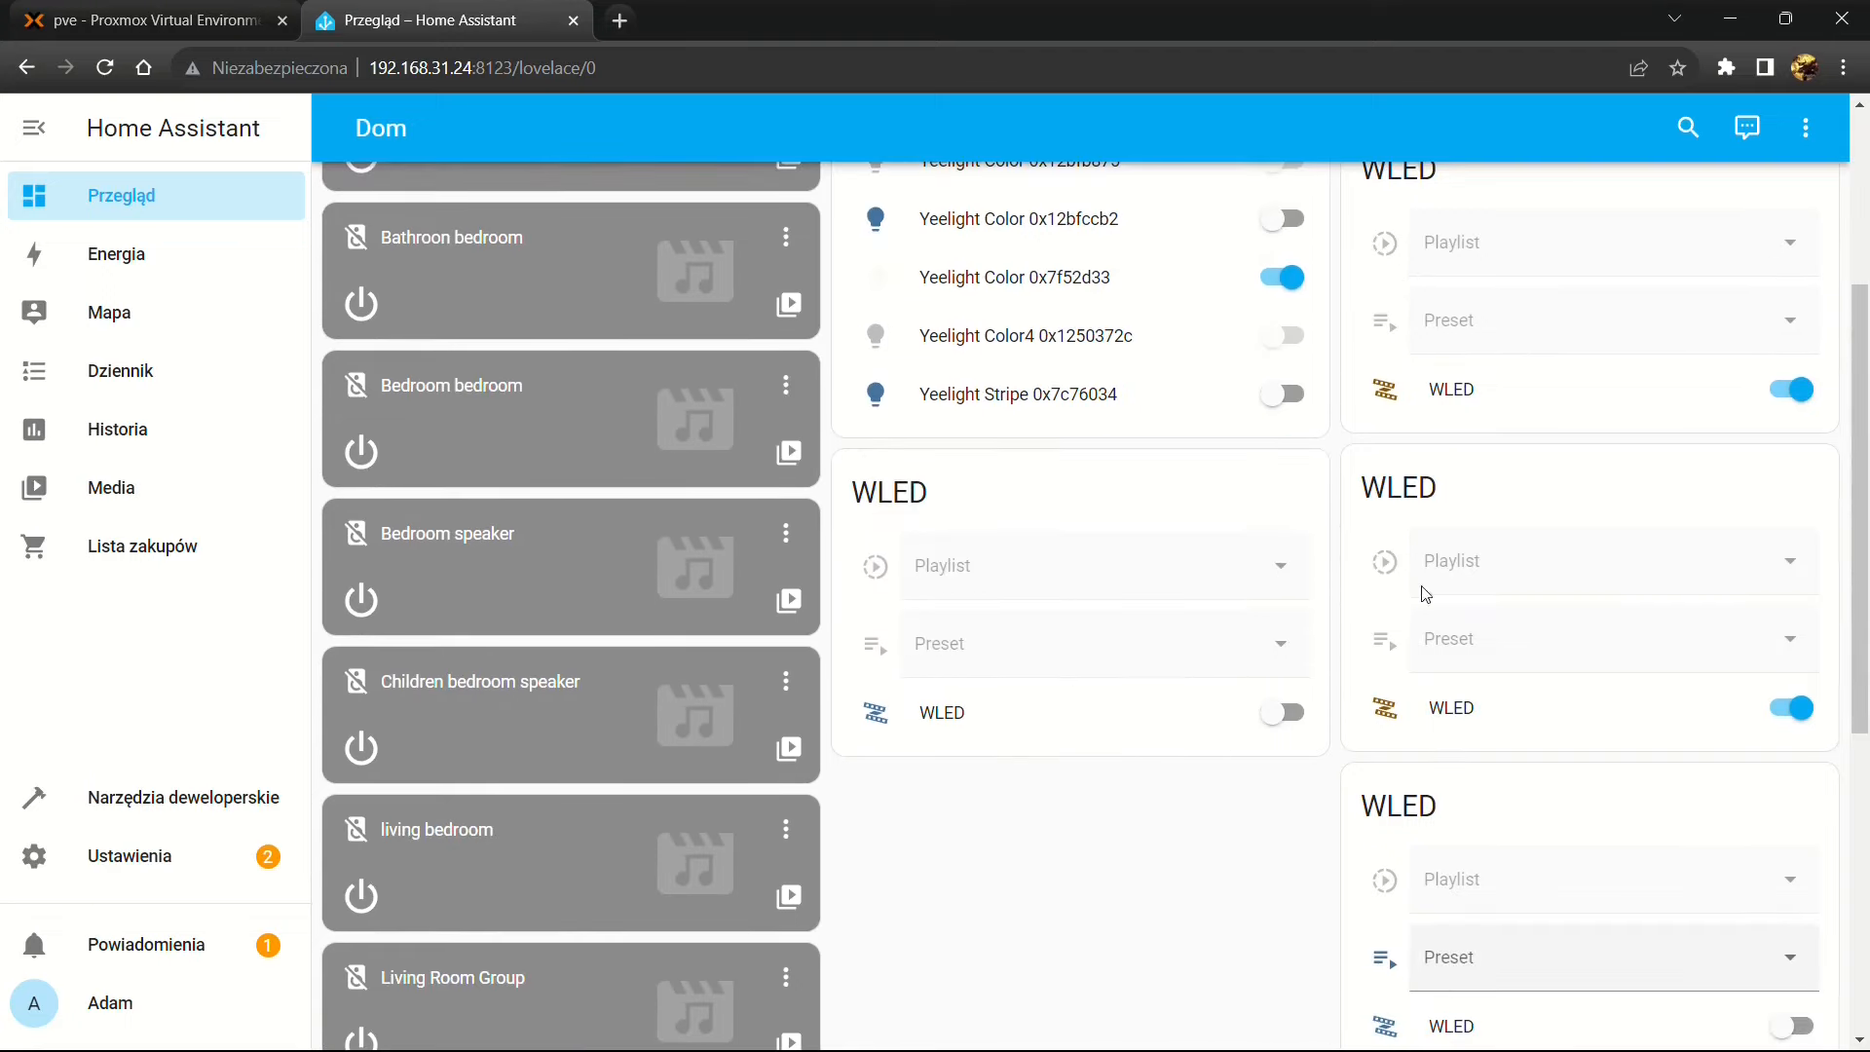
pyautogui.scroll(3, 1488, 658)
# Examine the brightness, colour and effect controls of the light on the first WLED card
pyautogui.click(1443, 444)
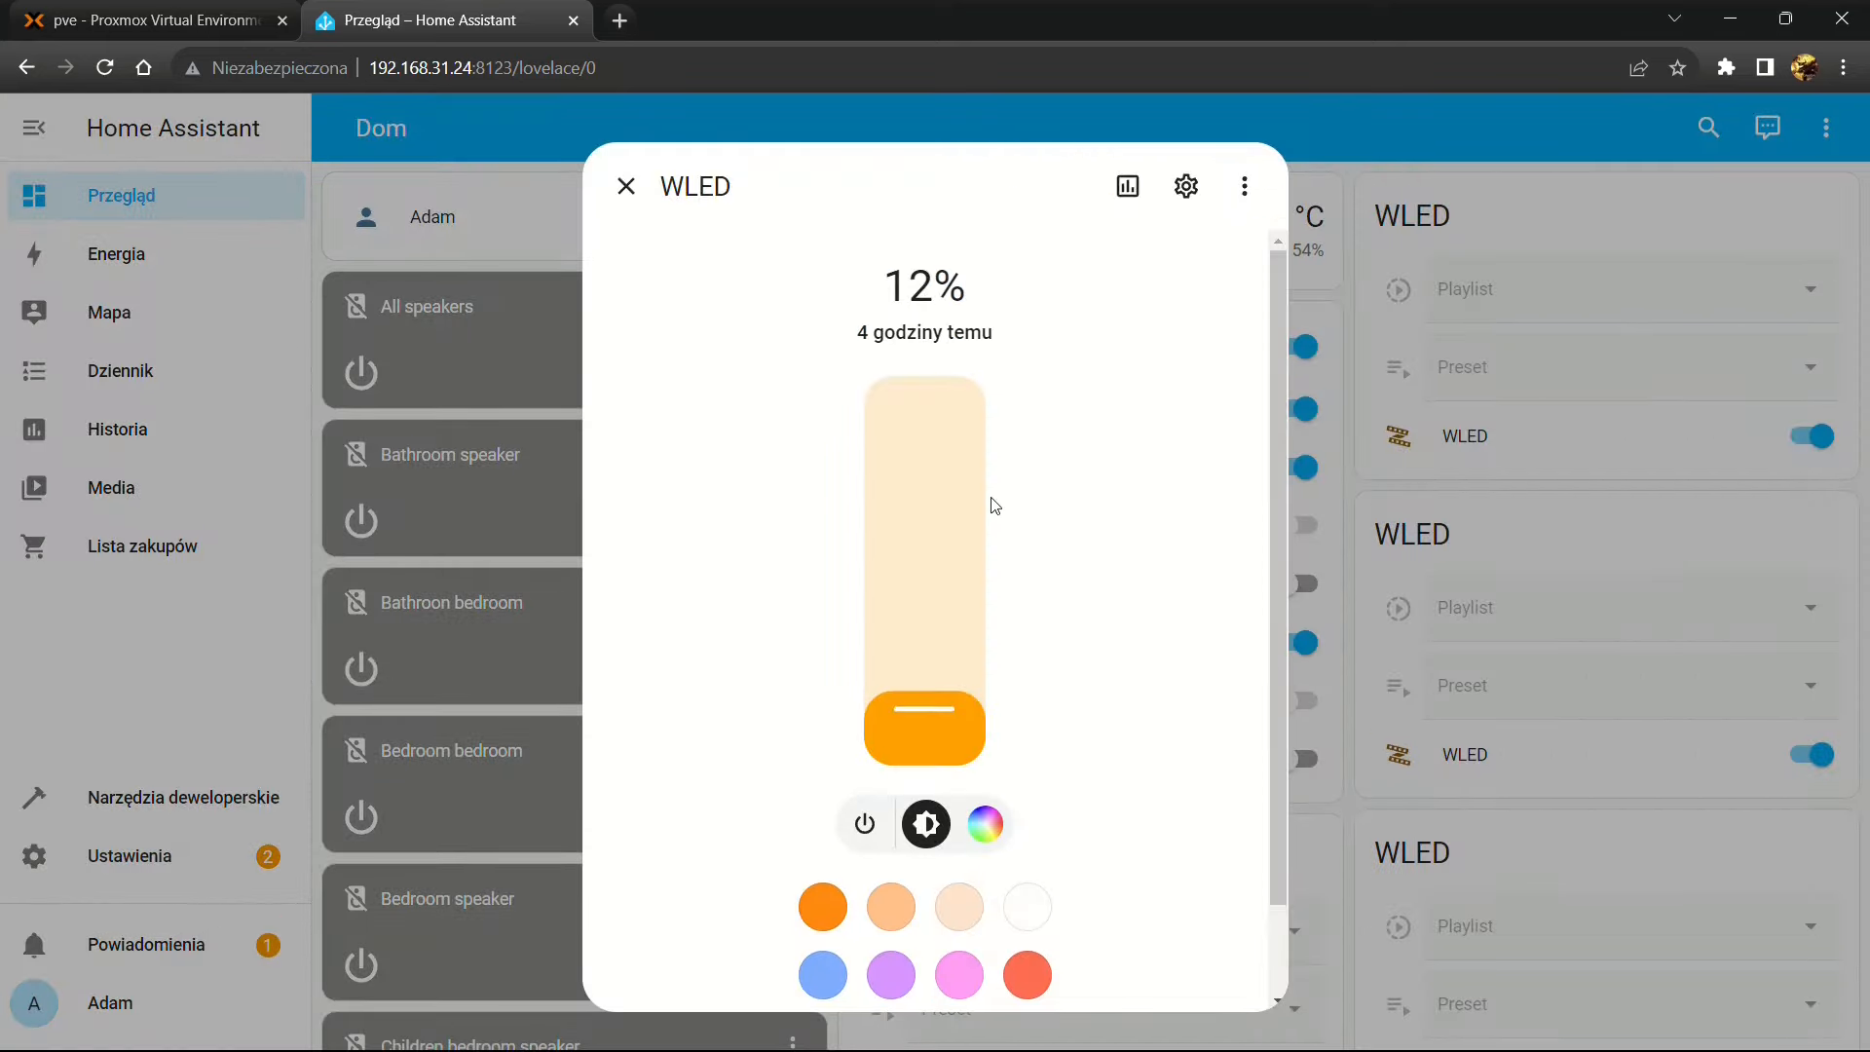
pyautogui.scroll(-1, 995, 506)
pyautogui.scroll(1, 1135, 558)
pyautogui.scroll(-1, 1010, 597)
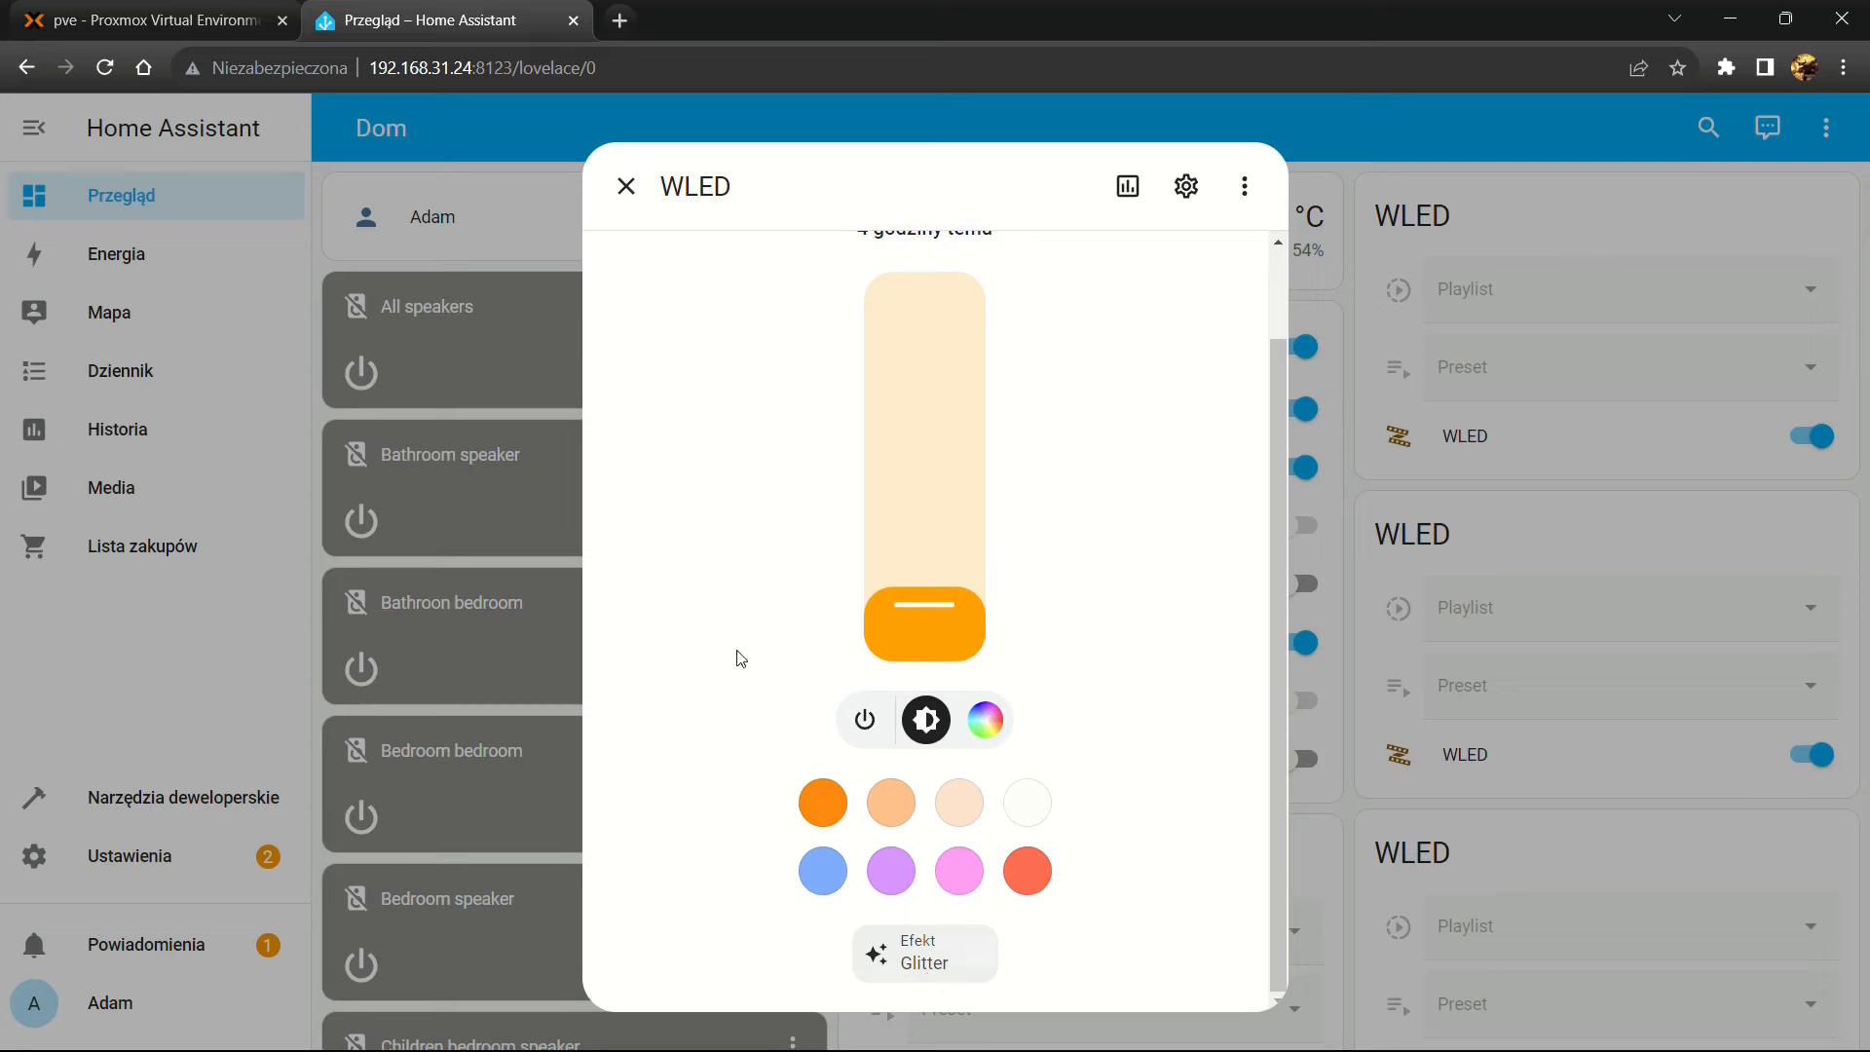
pyautogui.scroll(1, 1090, 497)
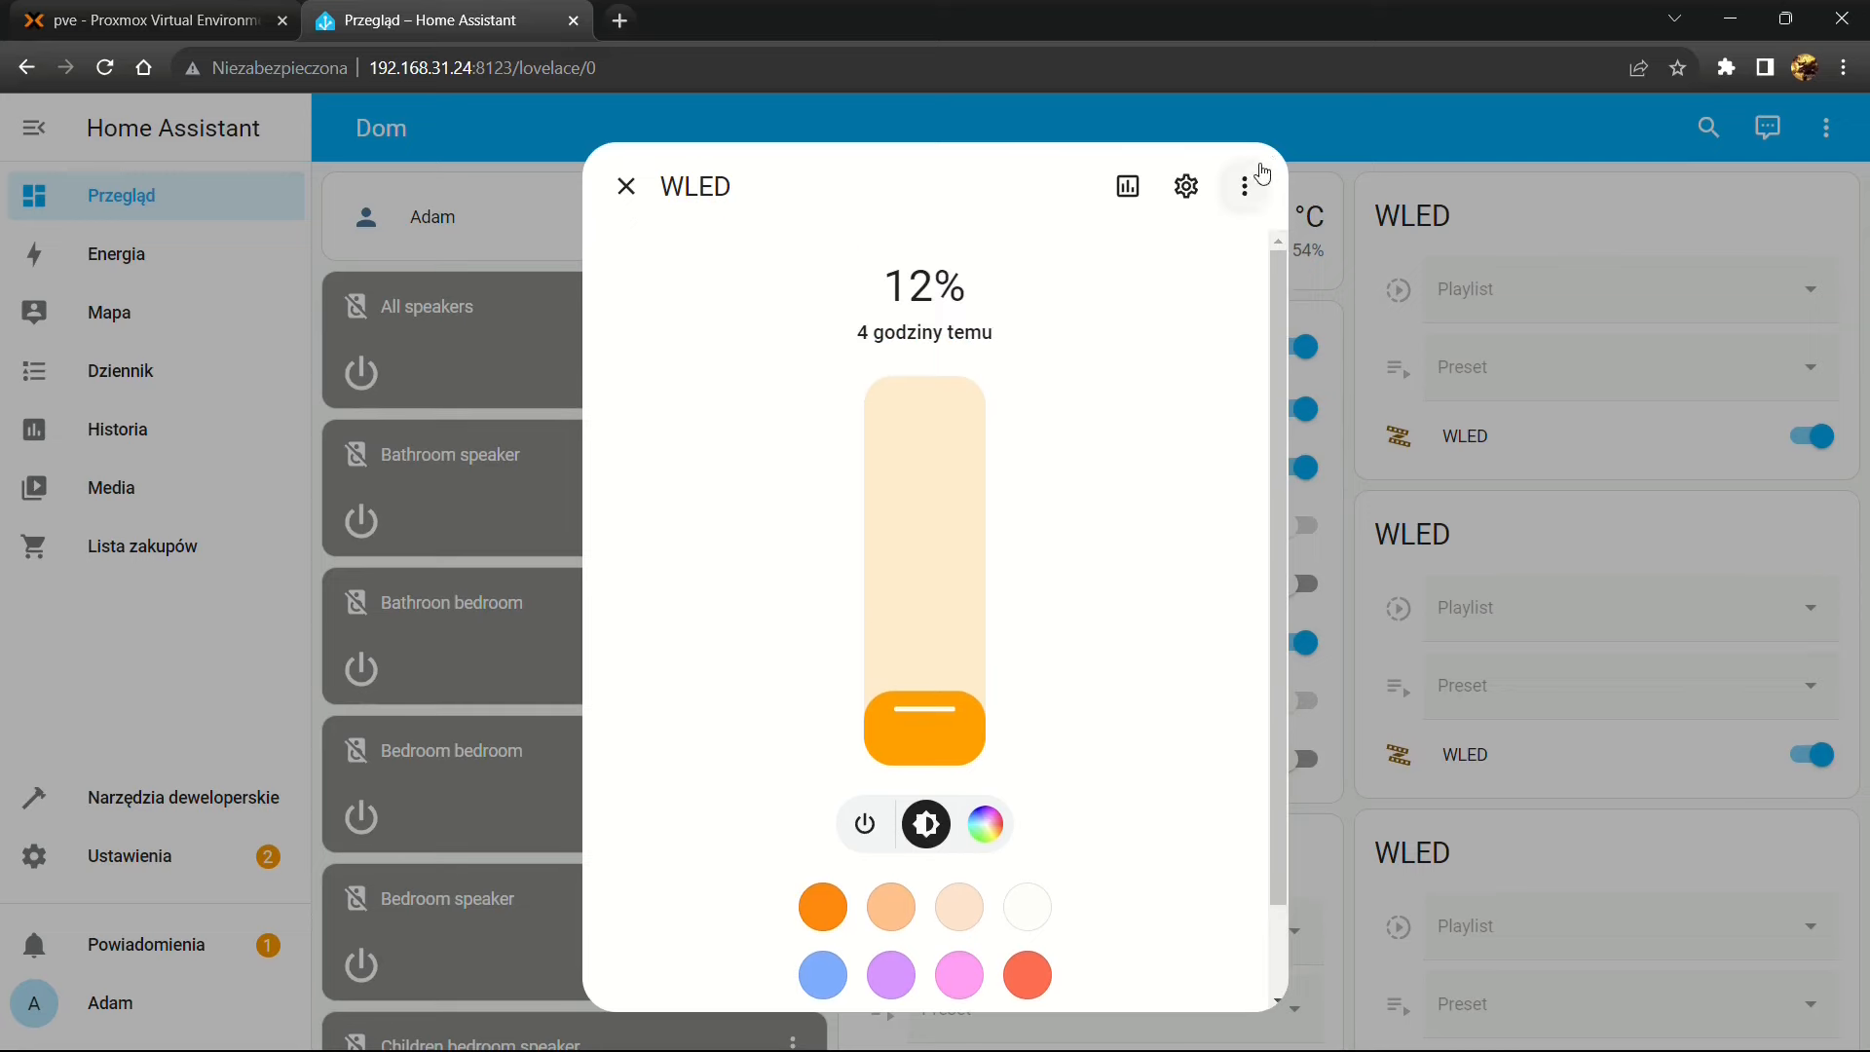
# In the first WLED light's settings, change the entity ID's editable part to childrenbedroom_bed_ followed by the child's first name
pyautogui.click(1184, 188)
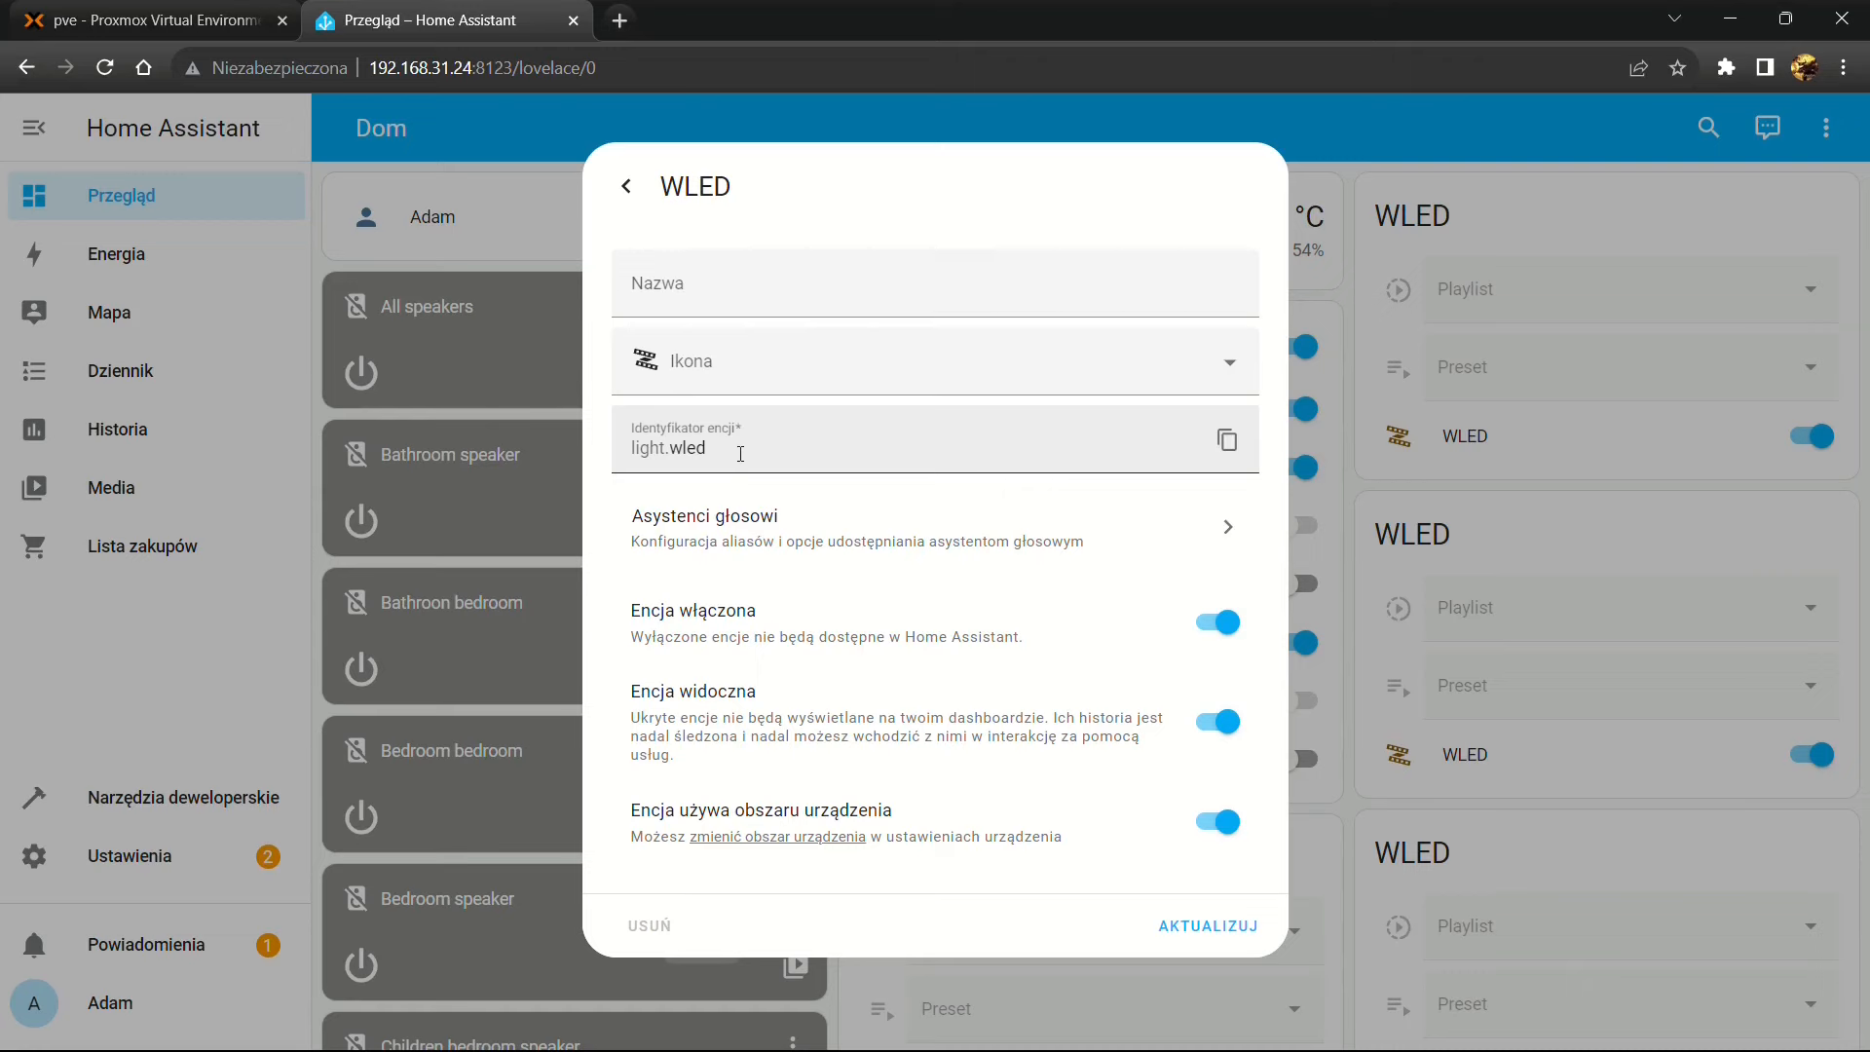
pyautogui.moveTo(741, 454); pyautogui.dragTo(677, 439)
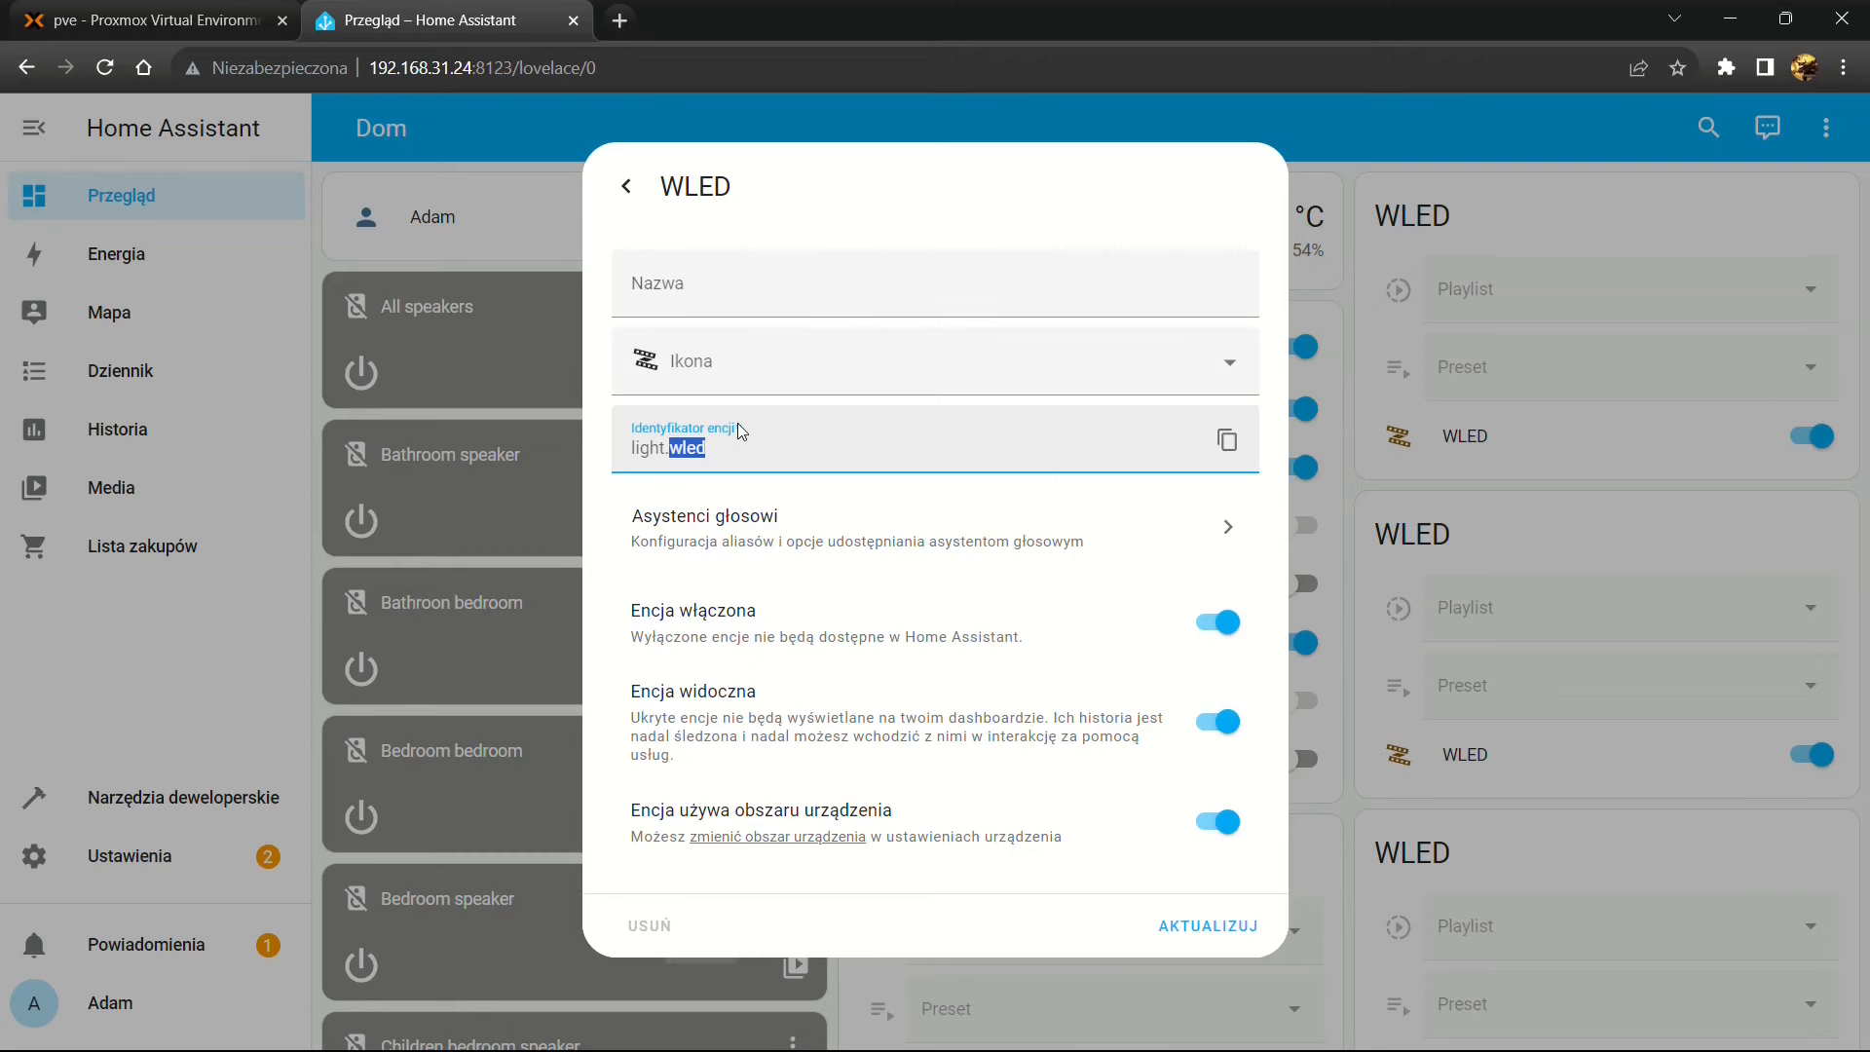
pyautogui.write('bedro')
pyautogui.press('BackSpace')
pyautogui.press('BackSpace')
pyautogui.press('BackSpace')
pyautogui.press('BackSpace')
pyautogui.press('BackSpace')
pyautogui.write('childrenbedroom_bed')
pyautogui.write('_maja')
# Name this WLED light "LED Bed" followed by the child's first name and save its settings
pyautogui.click(734, 285)
pyautogui.write('LED Bed')
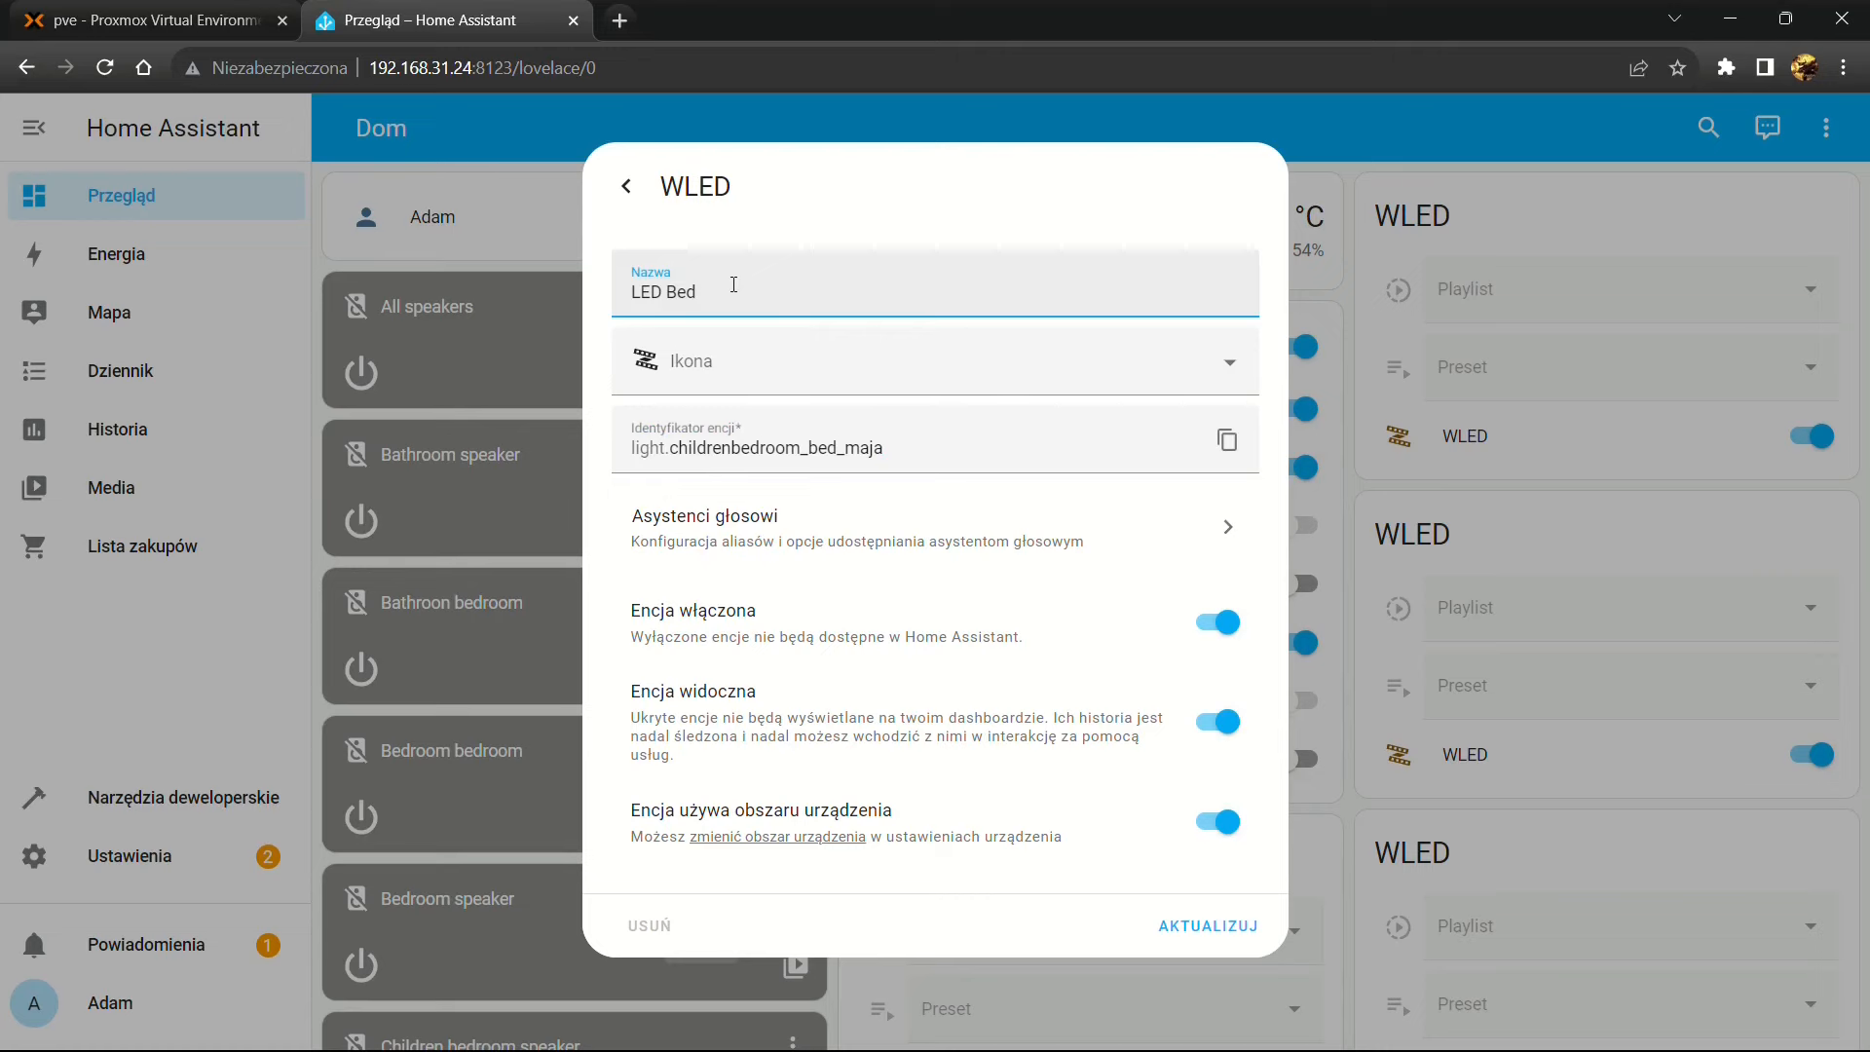
pyautogui.write(' Maja')
pyautogui.click(1219, 930)
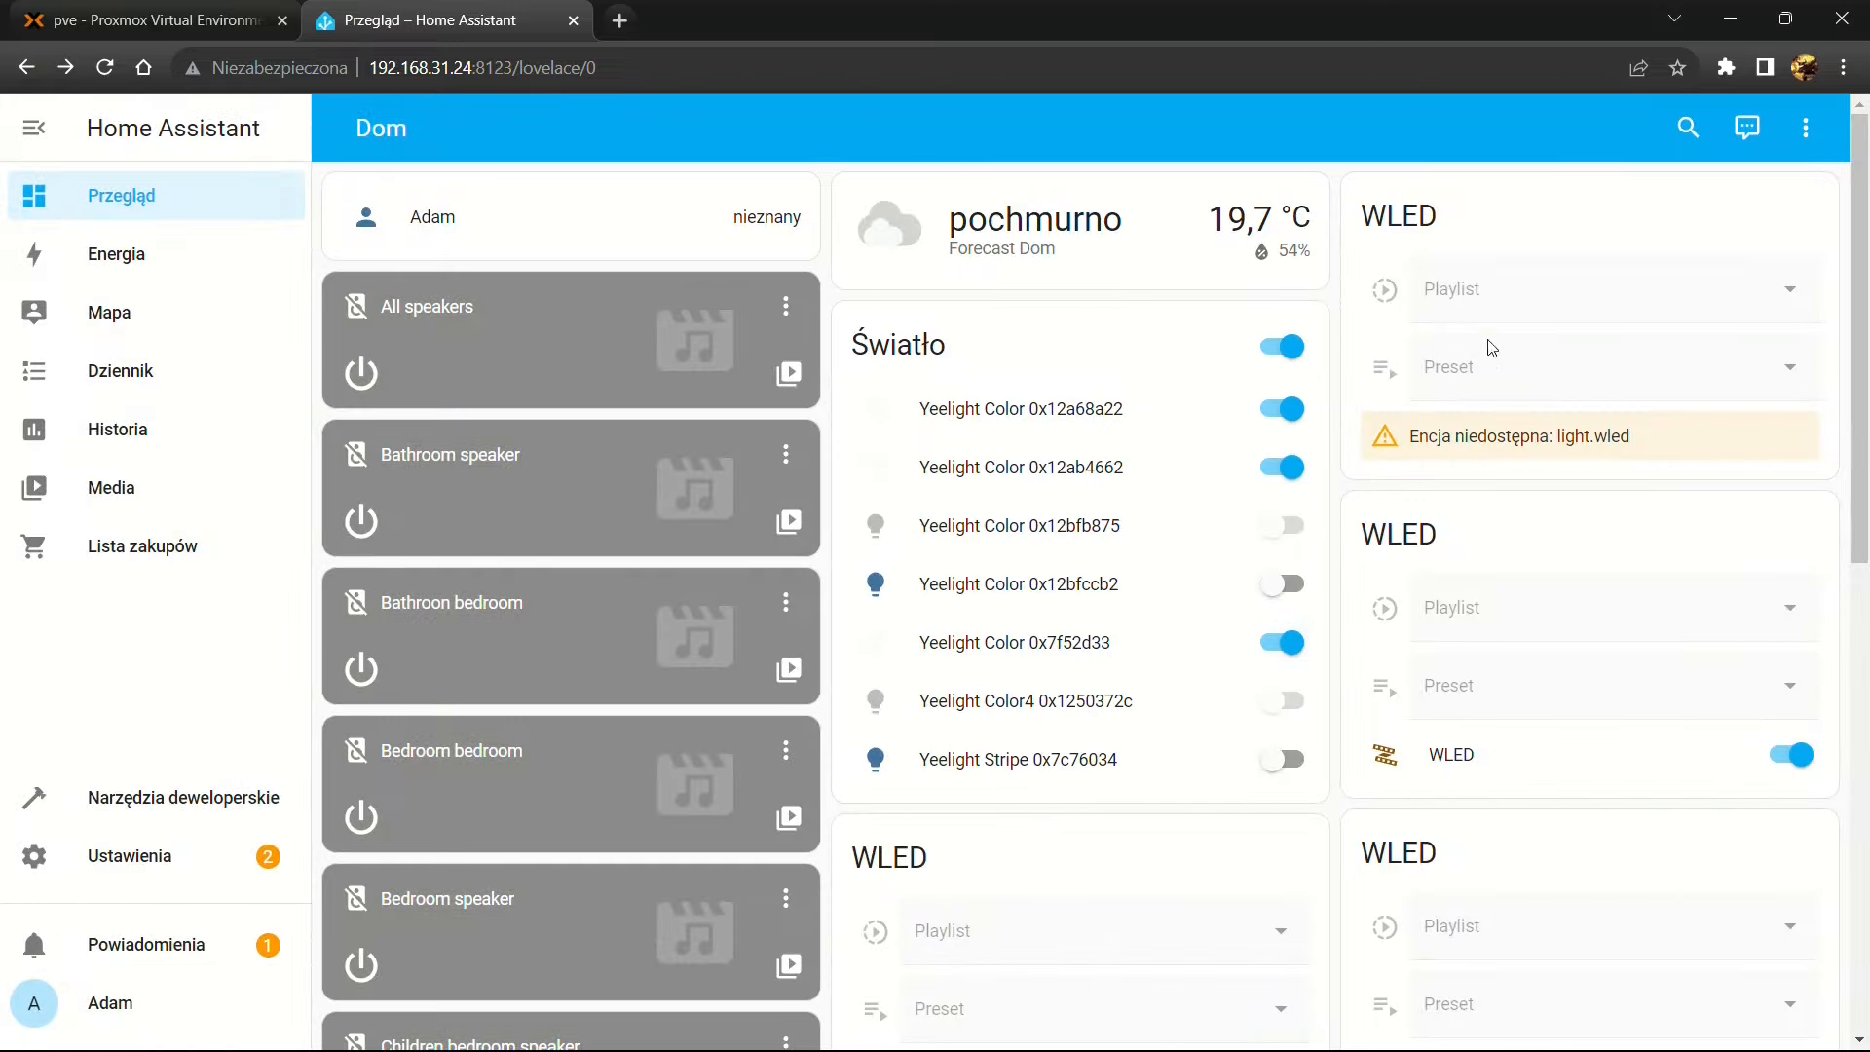
# Start editing the overview dashboard and take control of it, without starting from an empty dashboard
pyautogui.click(1797, 132)
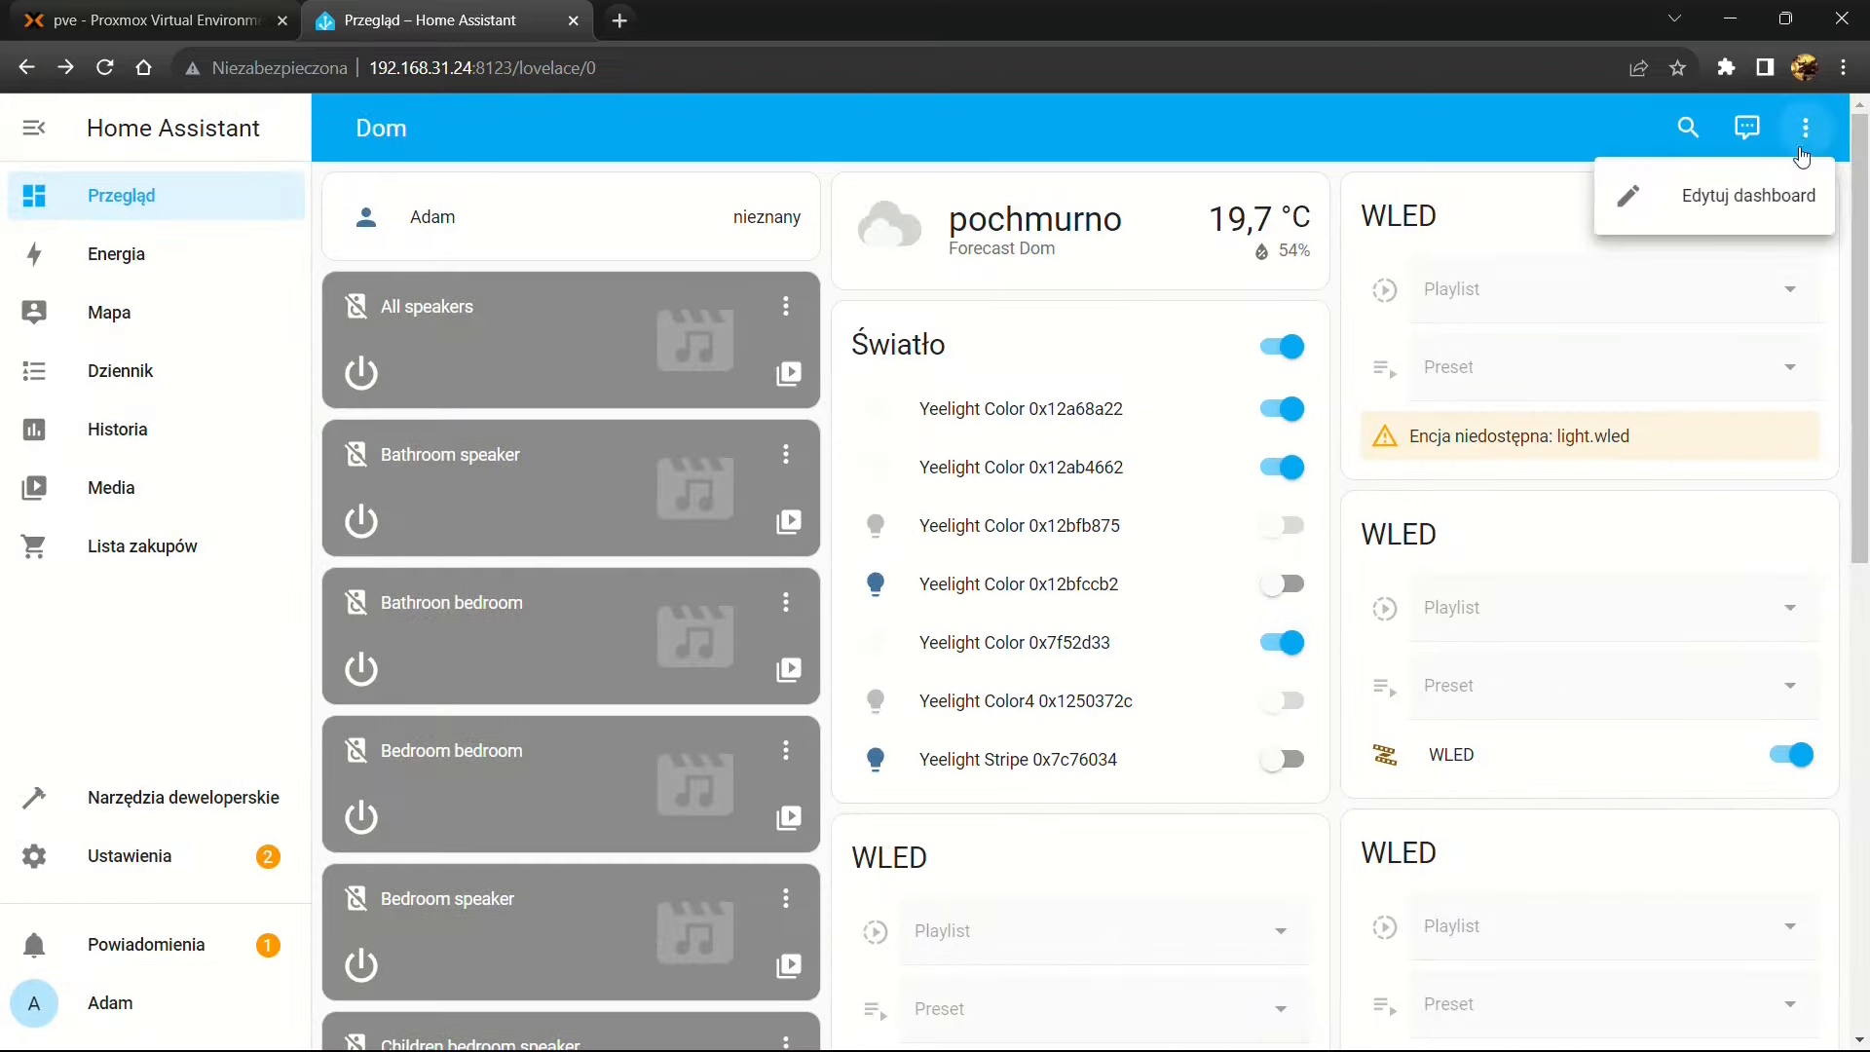
pyautogui.click(1758, 204)
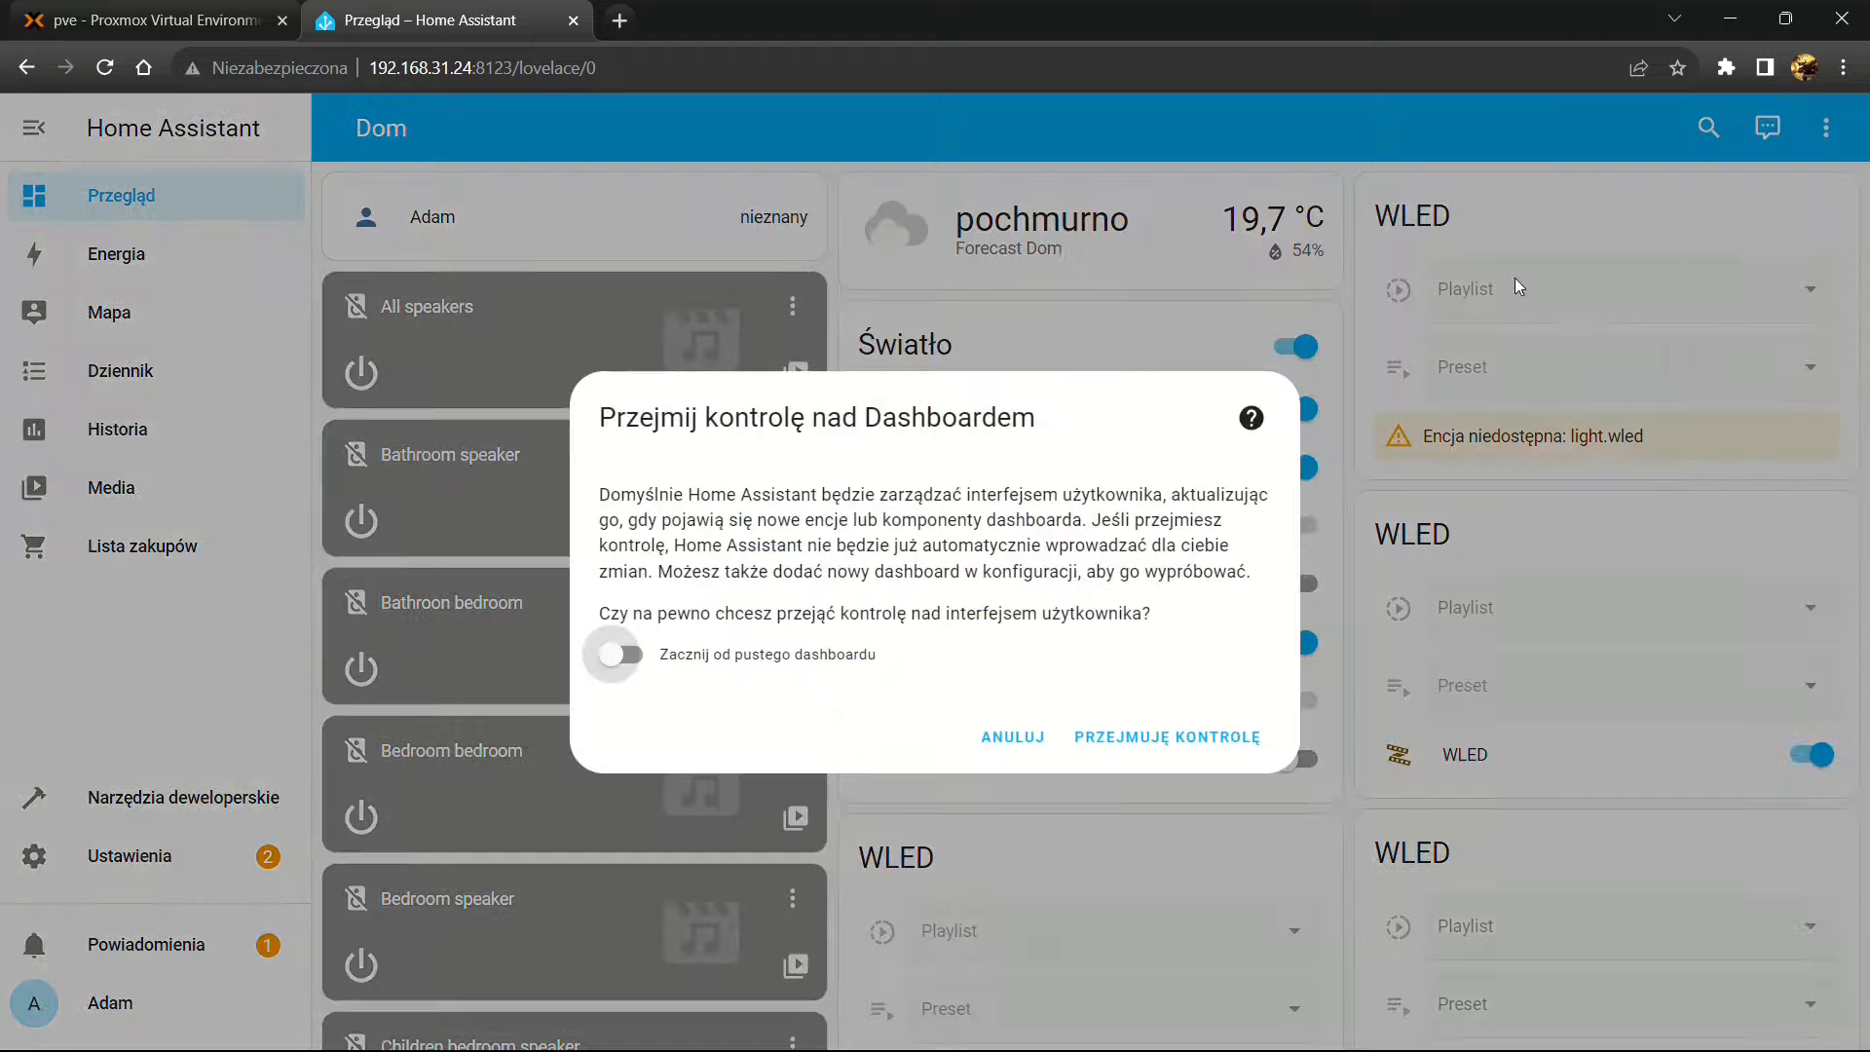
pyautogui.click(1165, 740)
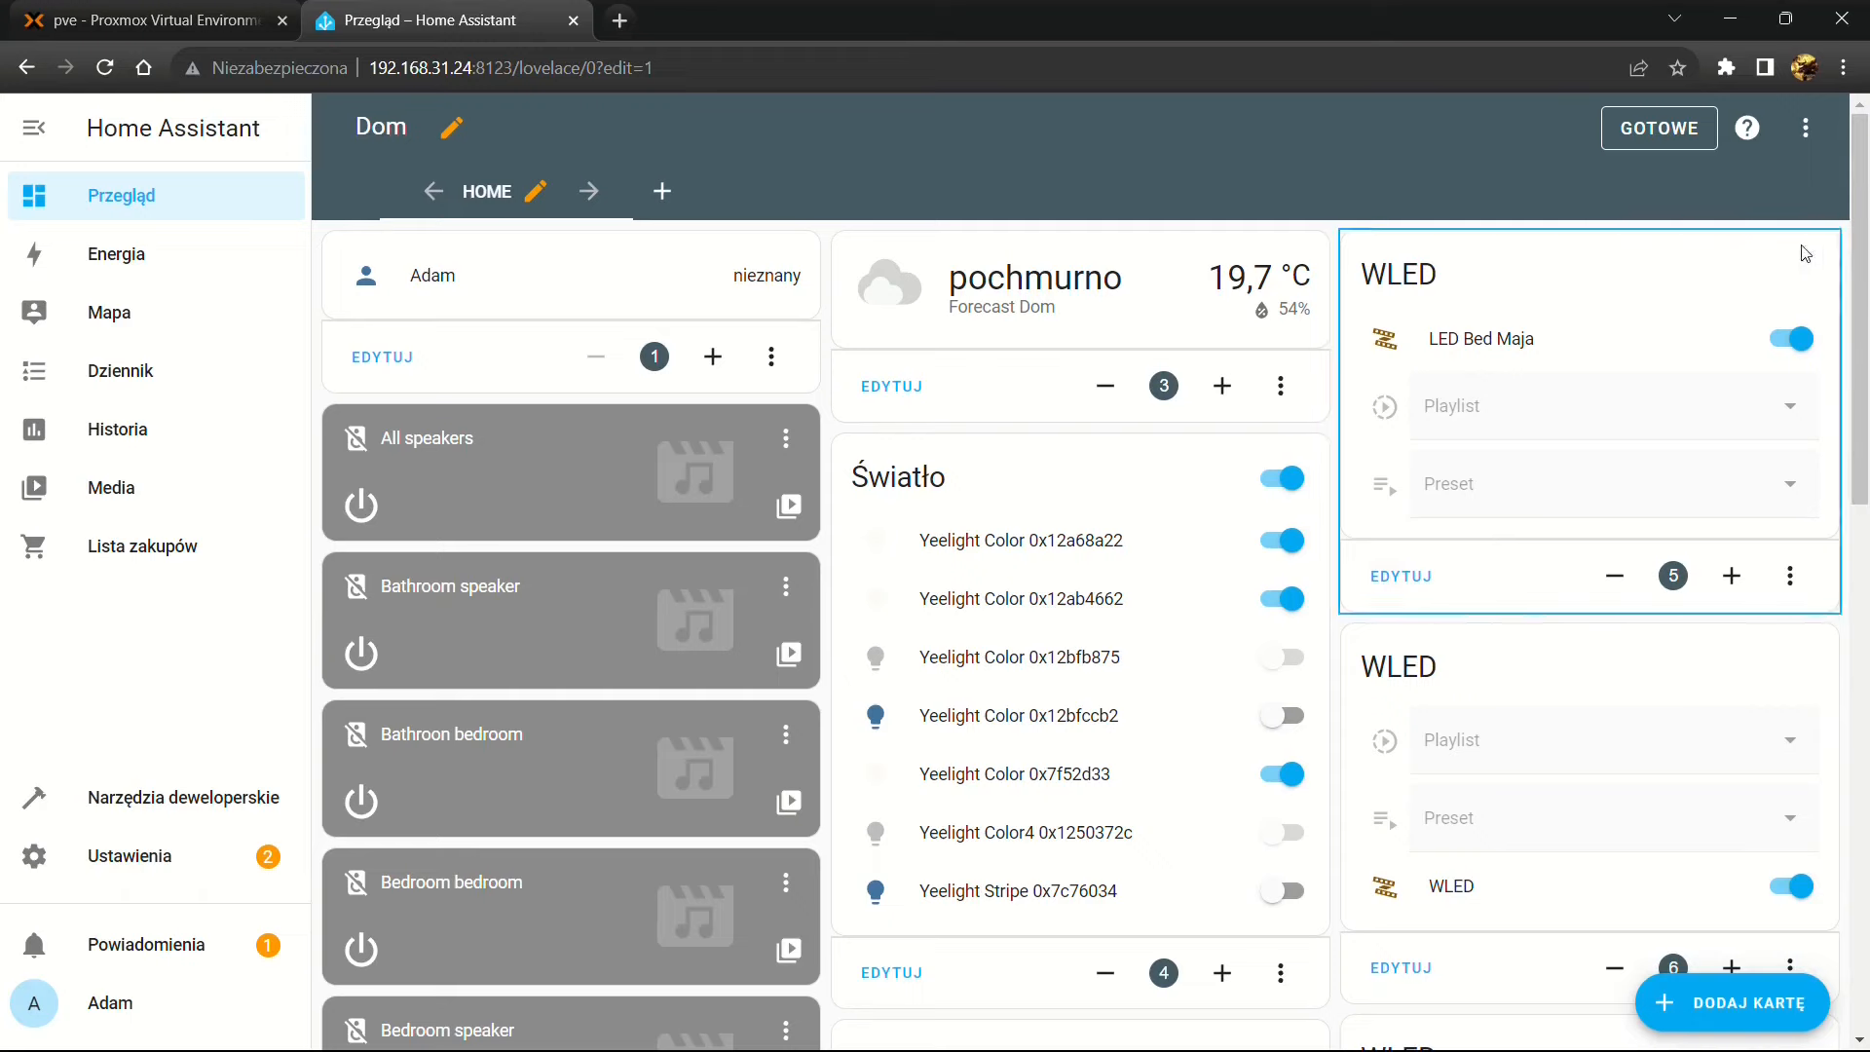
# Review the dashboard's editing options, its cards and the first WLED card's configuration, then return to the dashboard without changes
pyautogui.click(1807, 129)
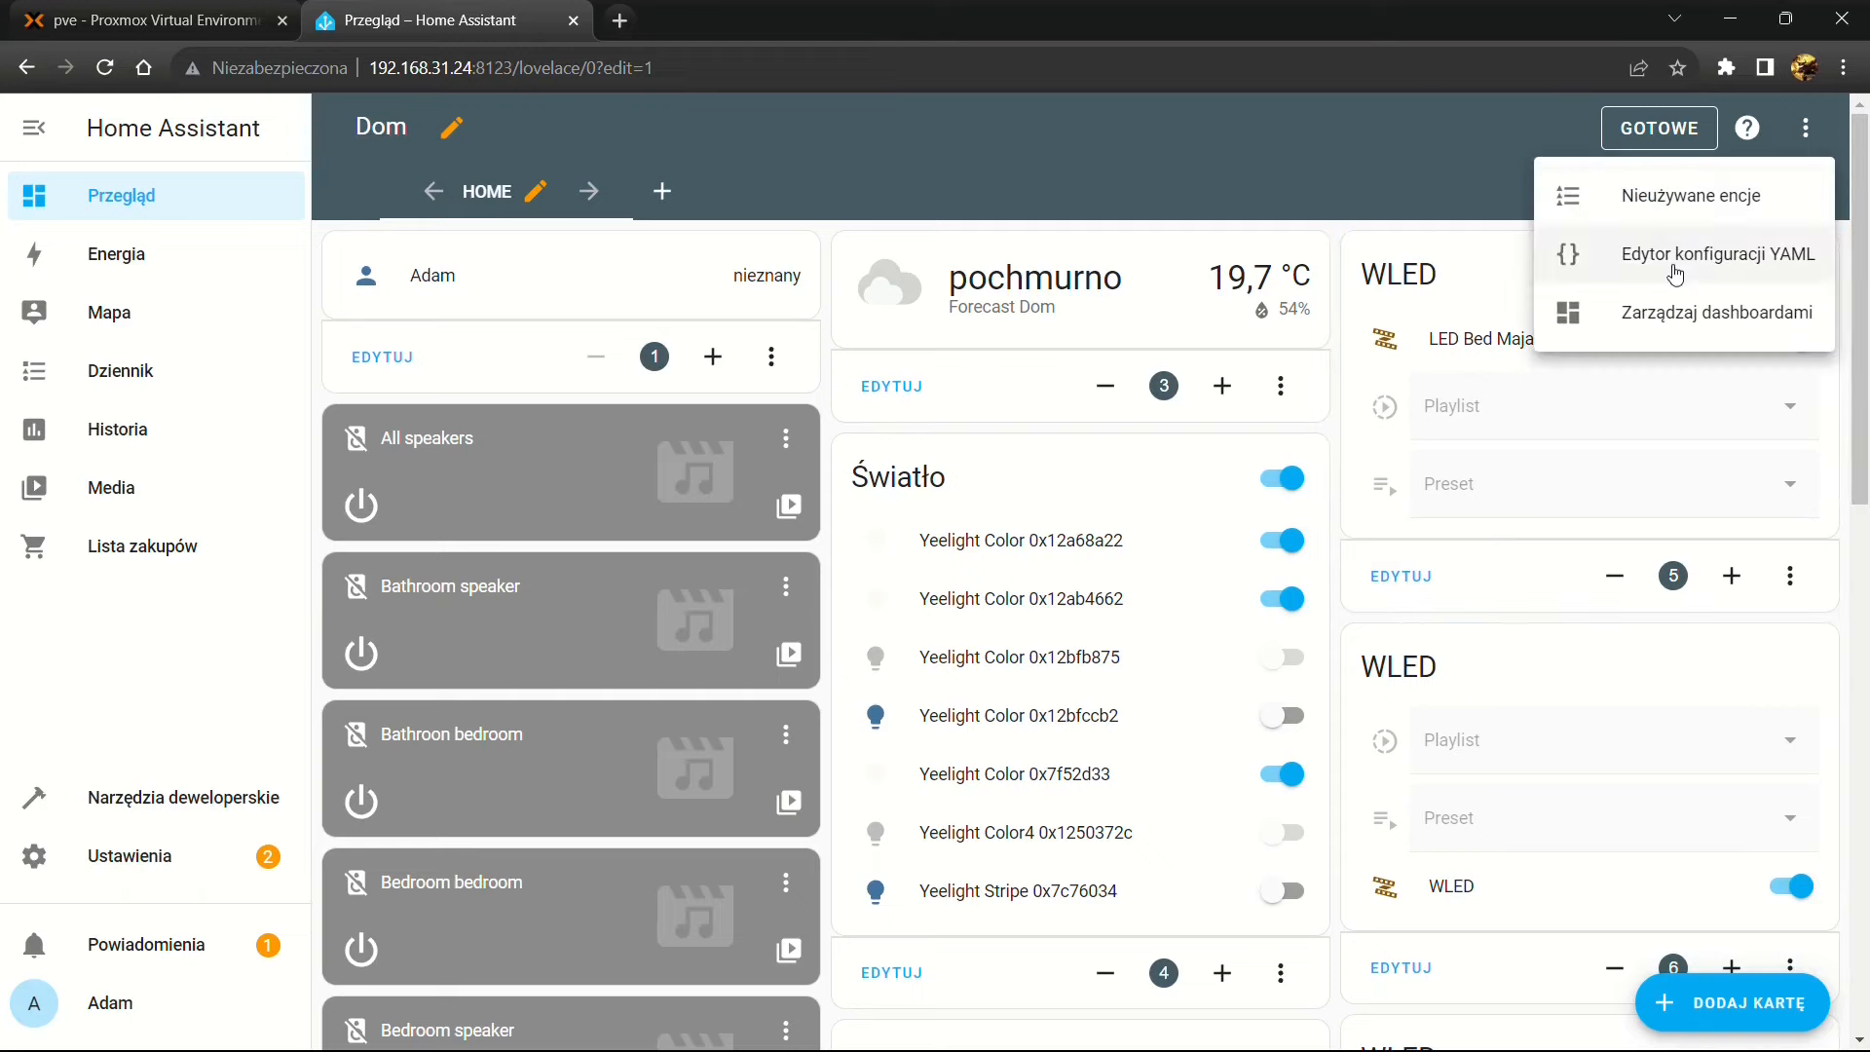
pyautogui.click(1367, 216)
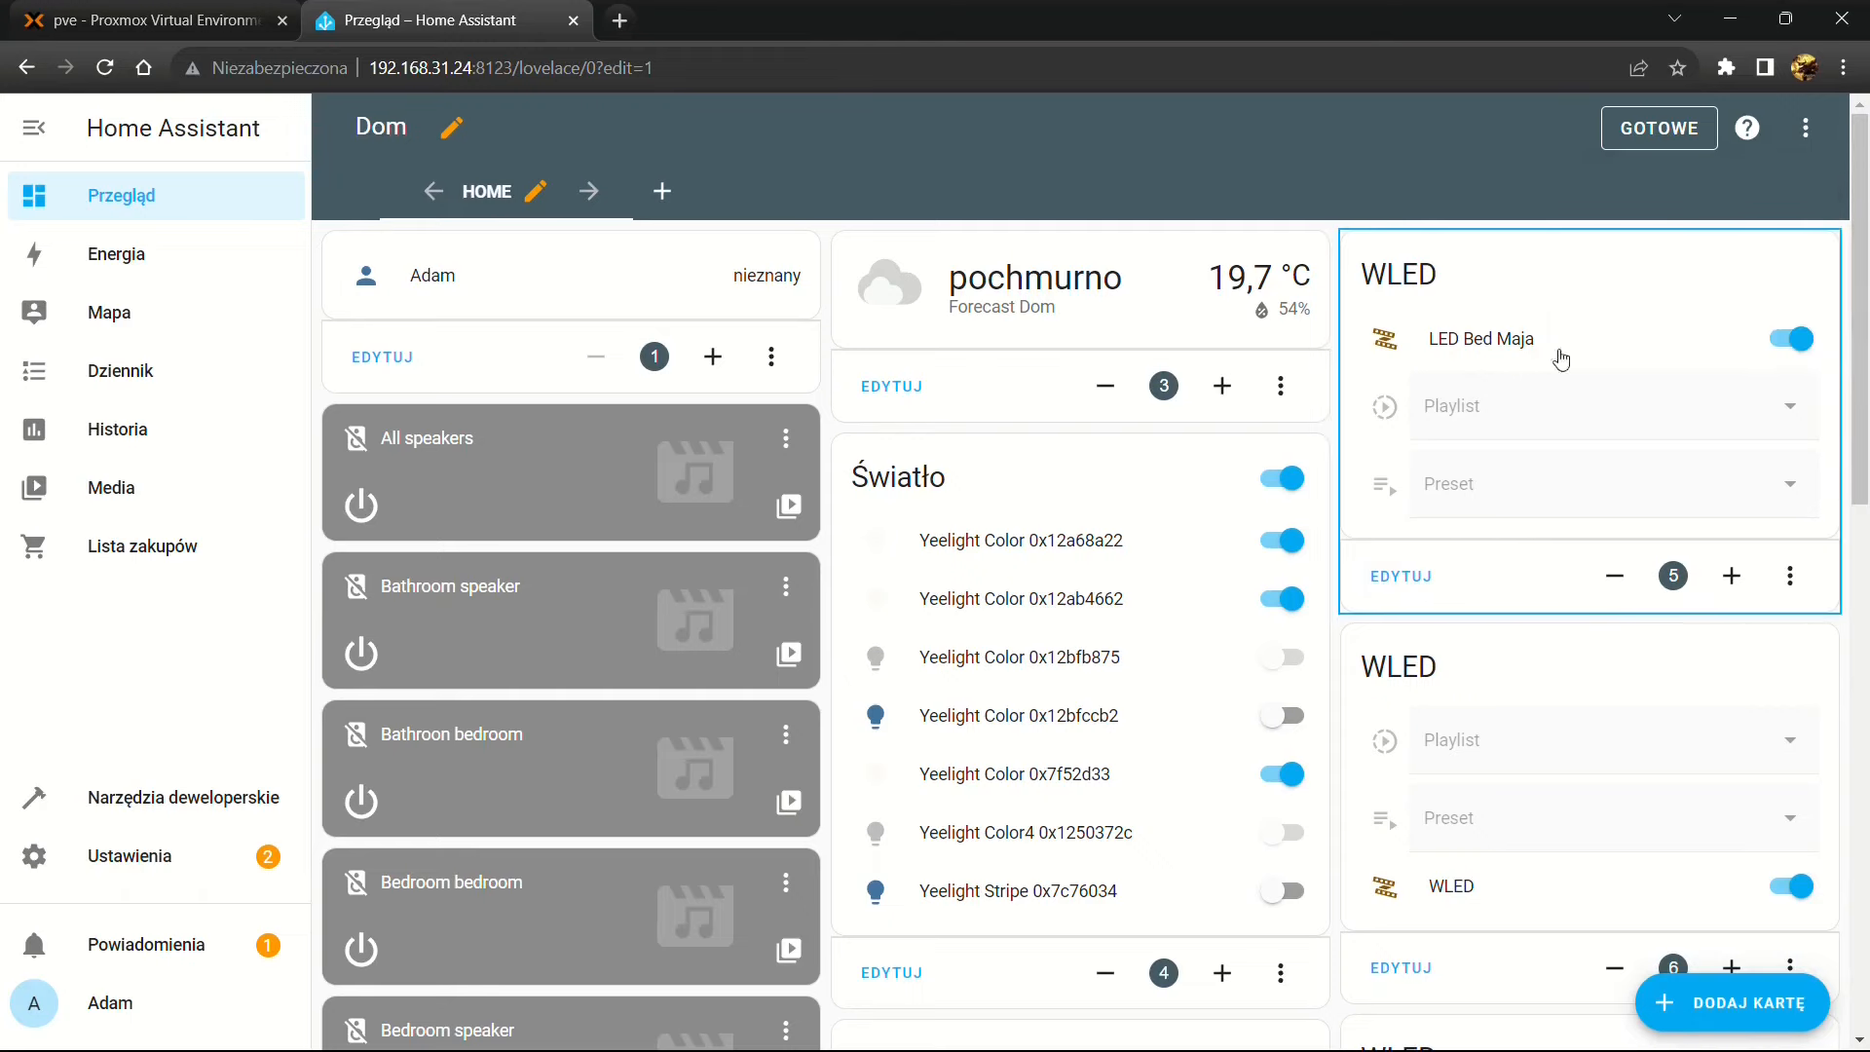
pyautogui.scroll(-13, 1546, 460)
pyautogui.scroll(11, 1526, 509)
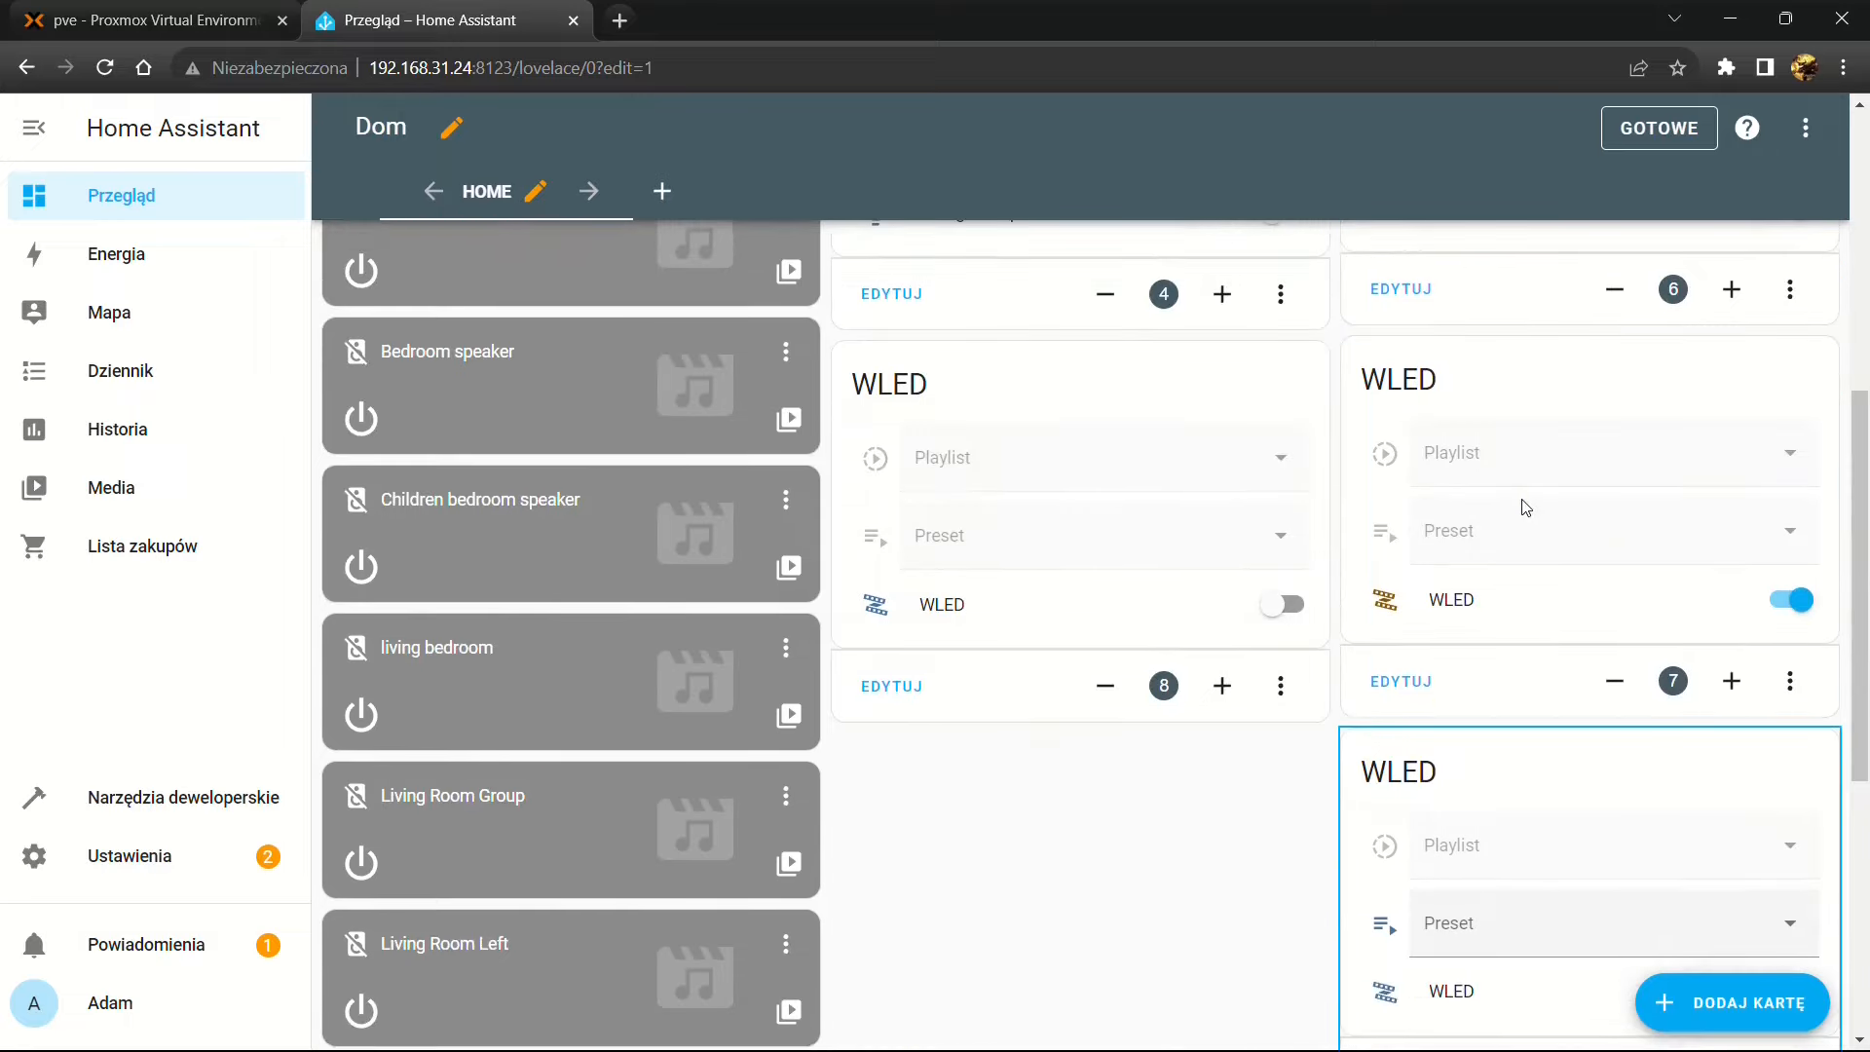
pyautogui.scroll(2, 1525, 509)
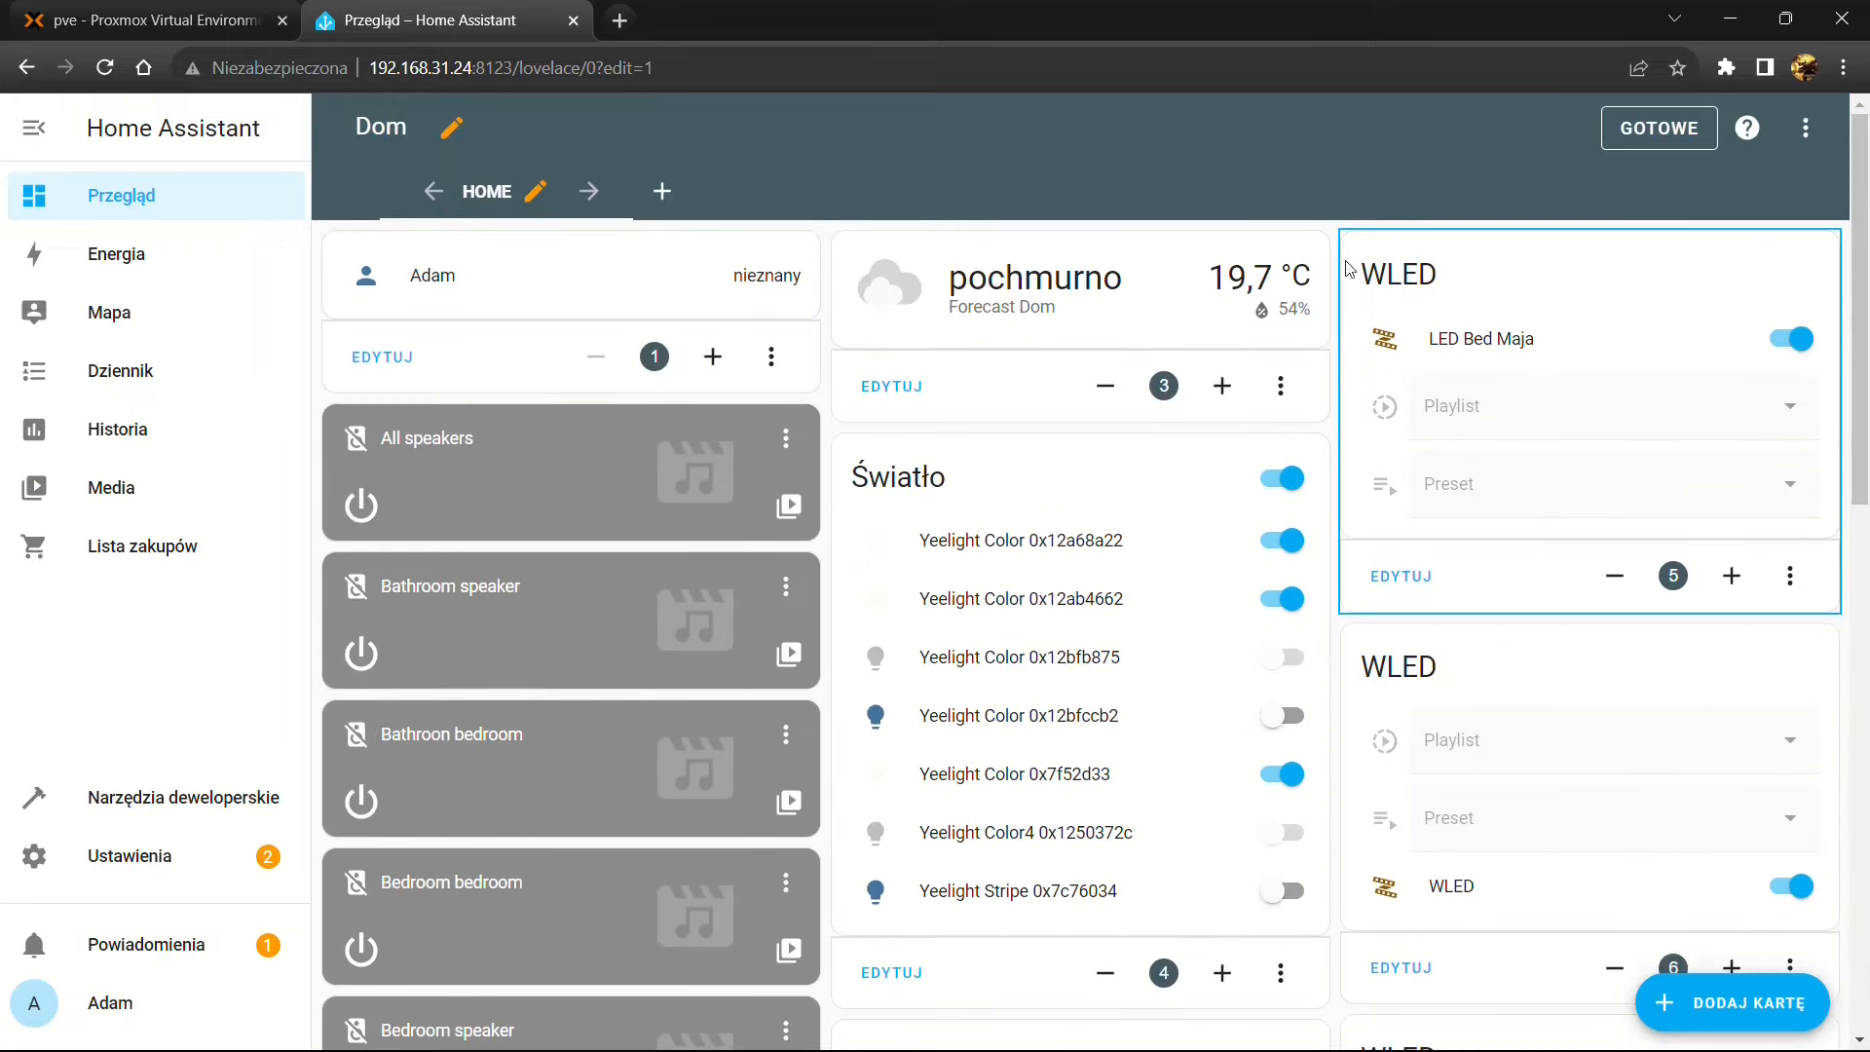
pyautogui.click(1402, 584)
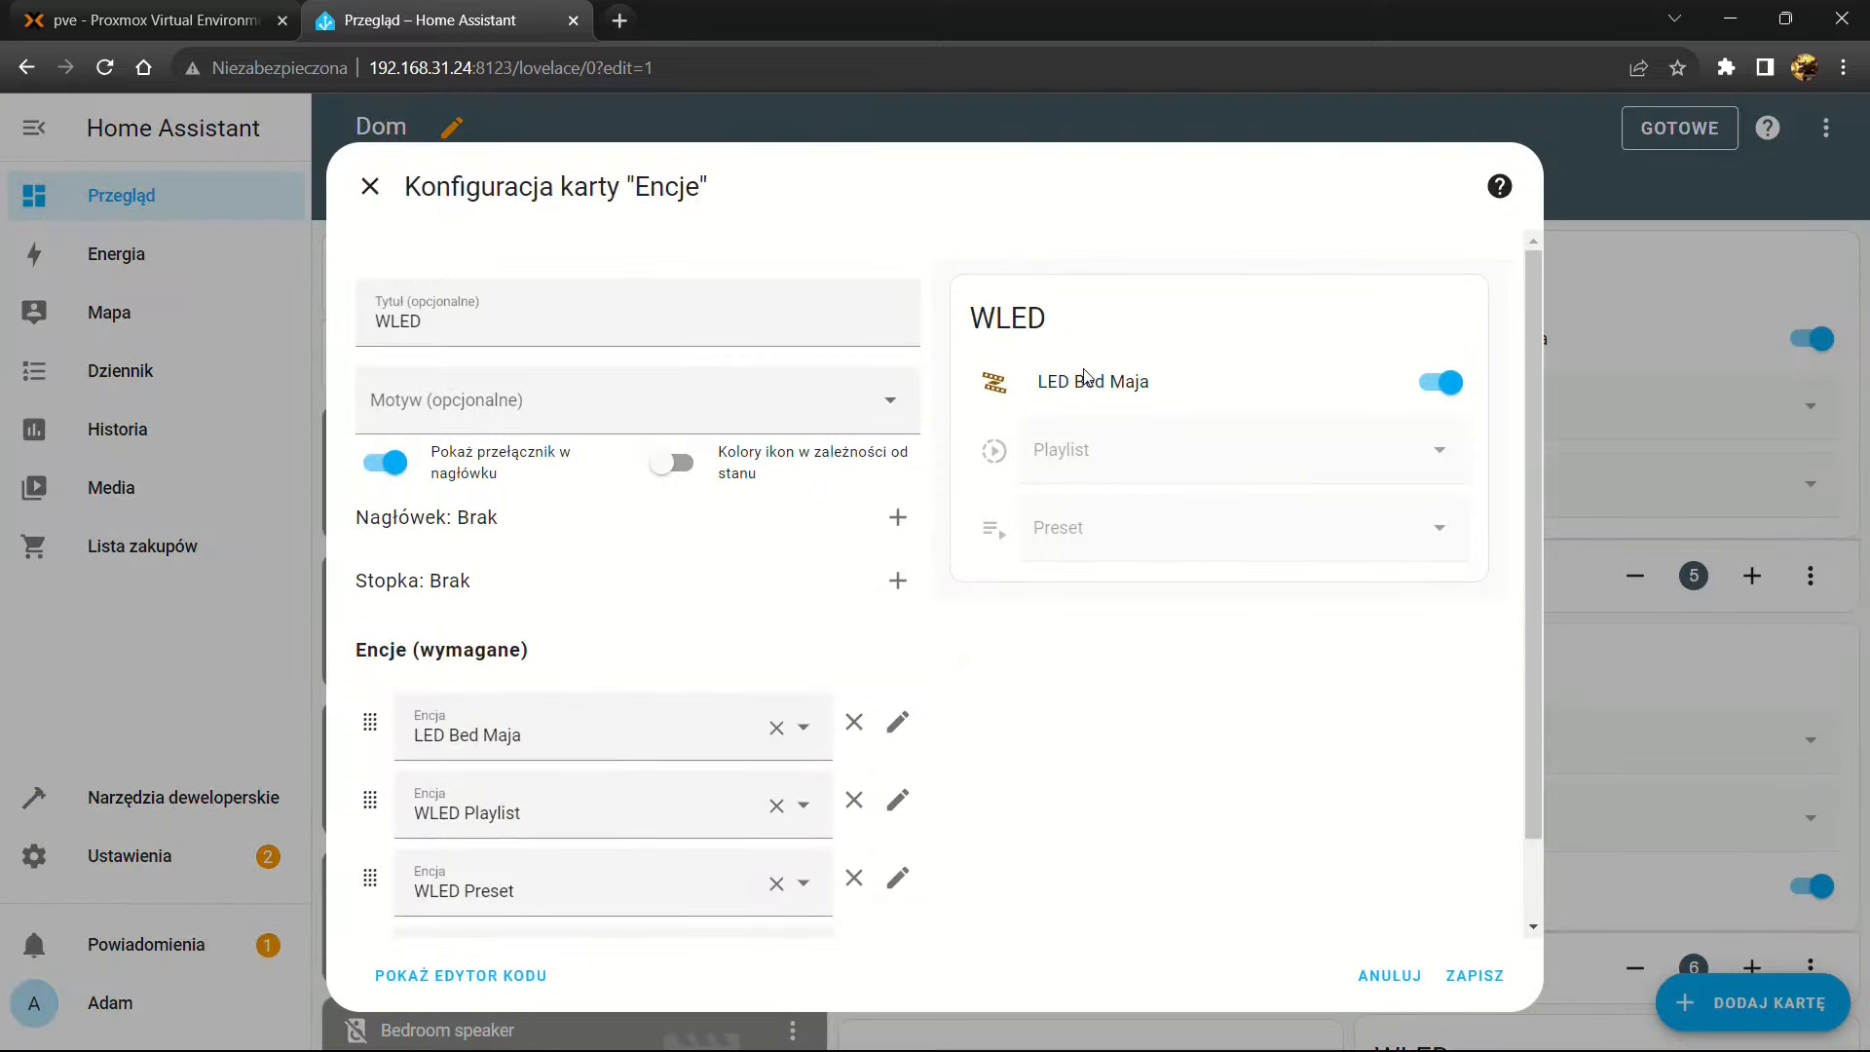
pyautogui.hotkey('alt', 'Left')
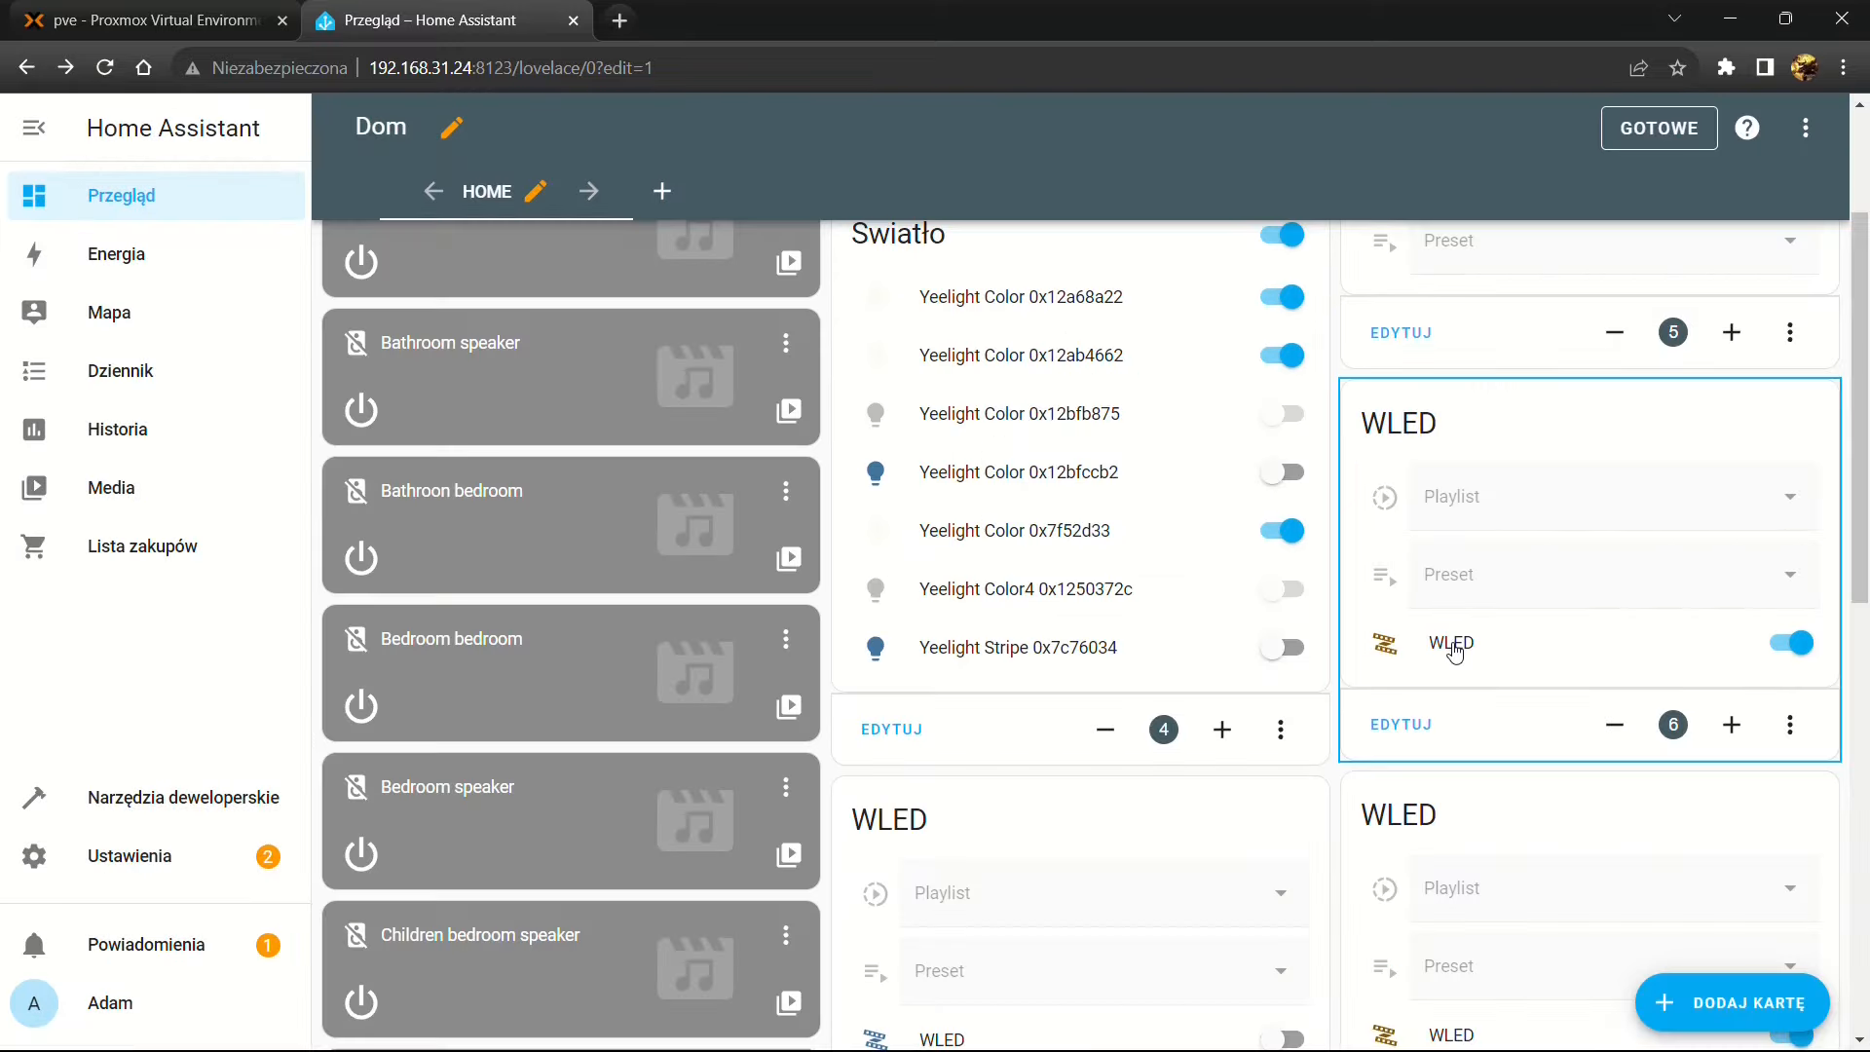
# In the second WLED card's light settings, change the entity ID's editable part to childrenbedroom_bed_ followed by the other child's first name
pyautogui.click(1452, 647)
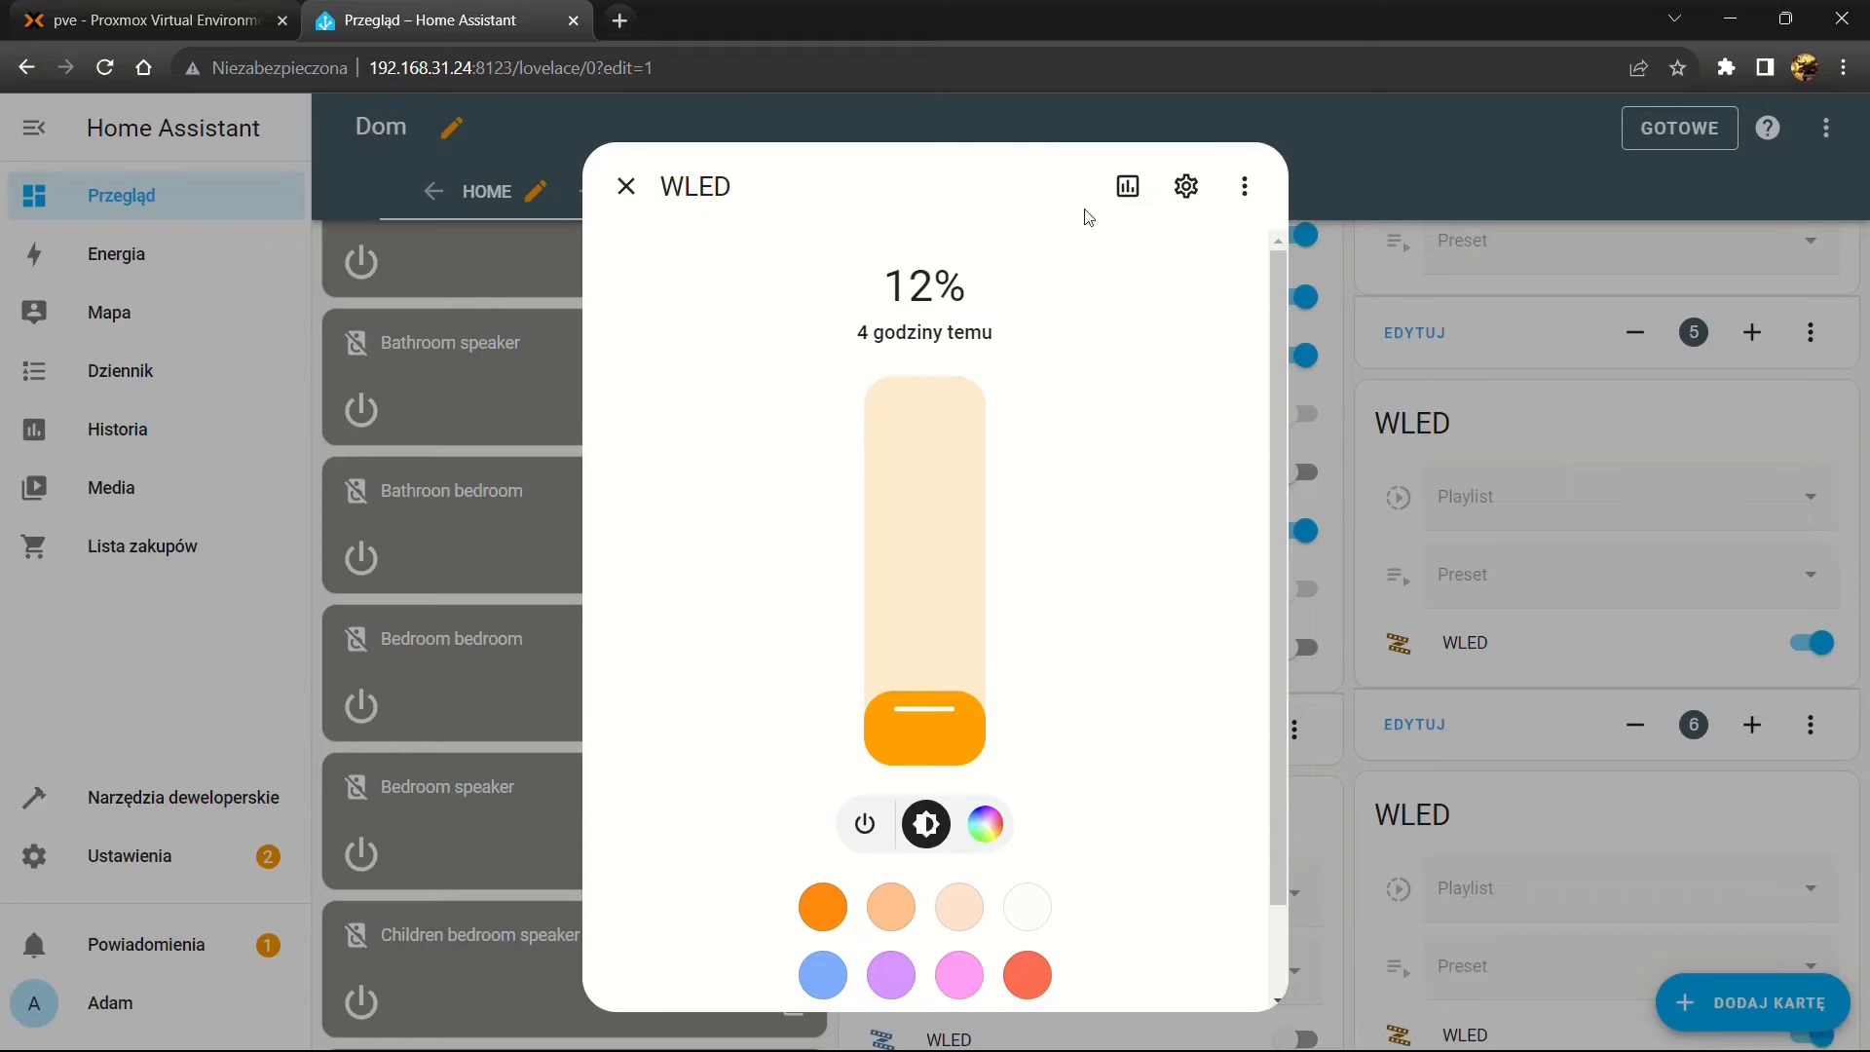
pyautogui.click(1184, 195)
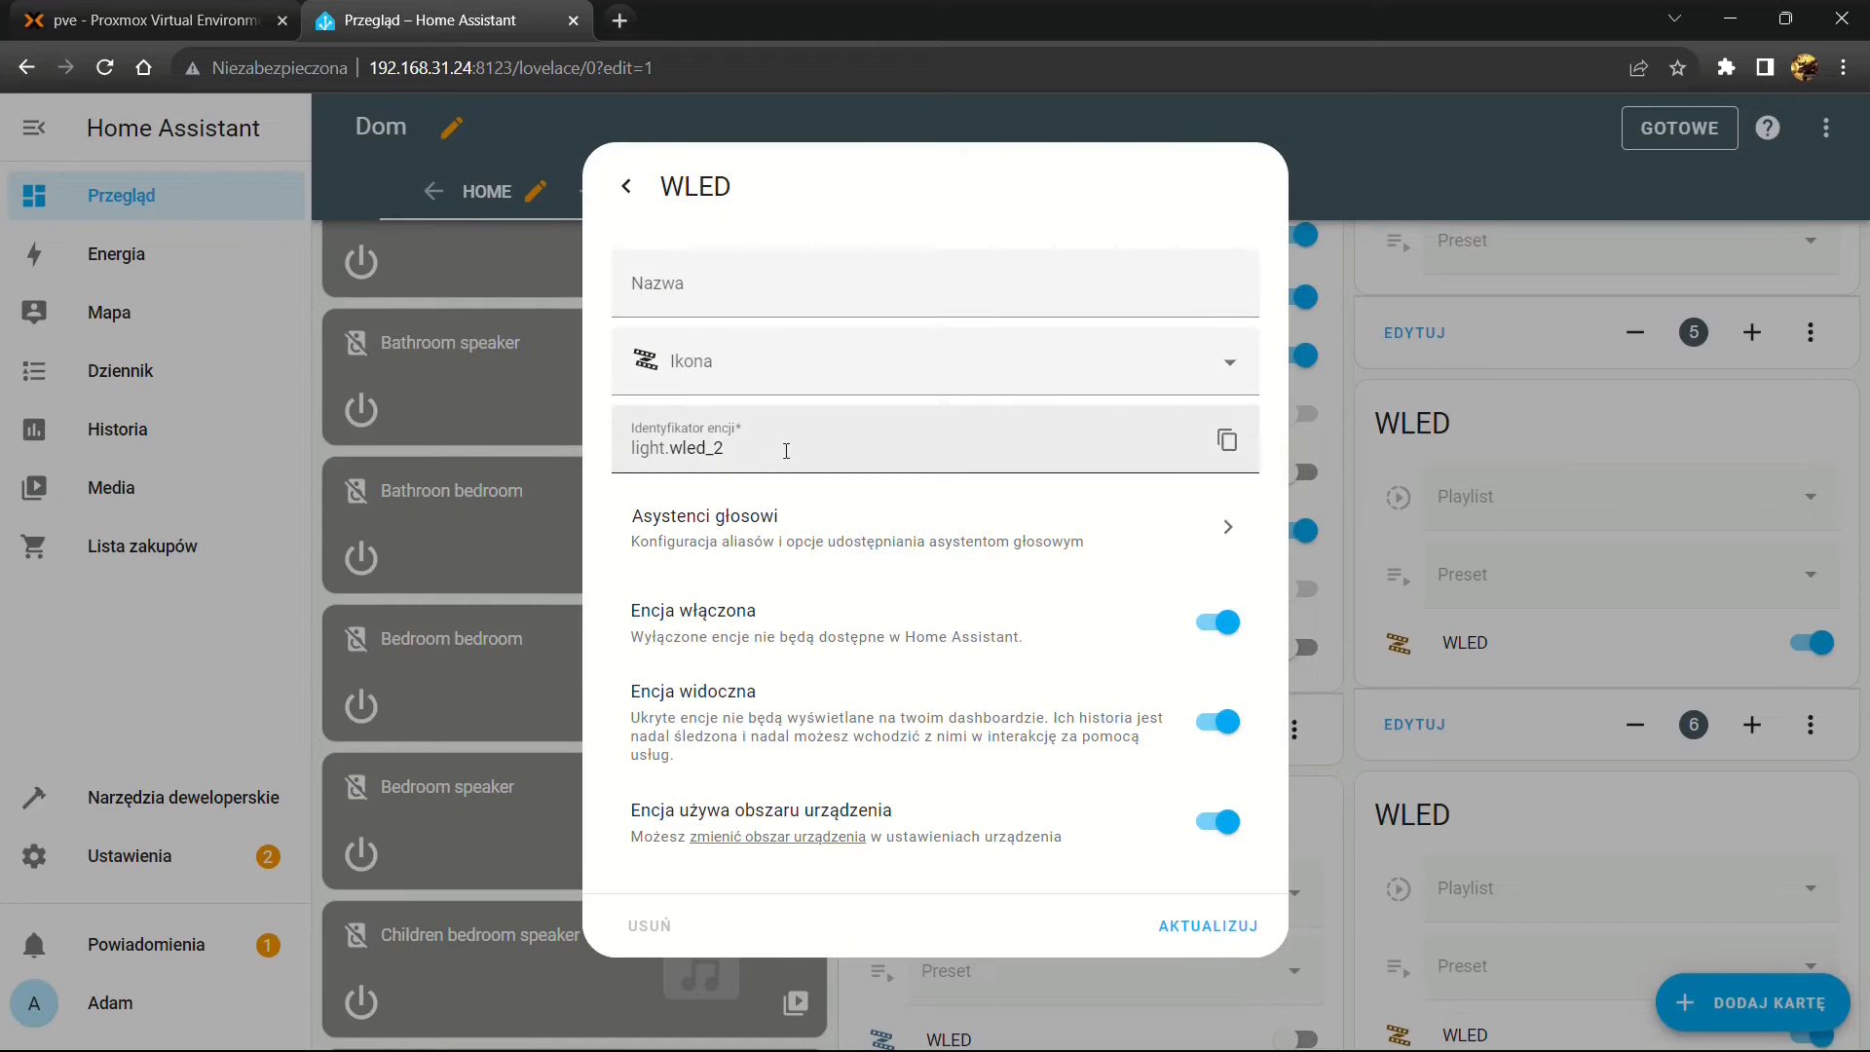
pyautogui.doubleClick(674, 446)
pyautogui.press('BackSpace')
pyautogui.write('childre')
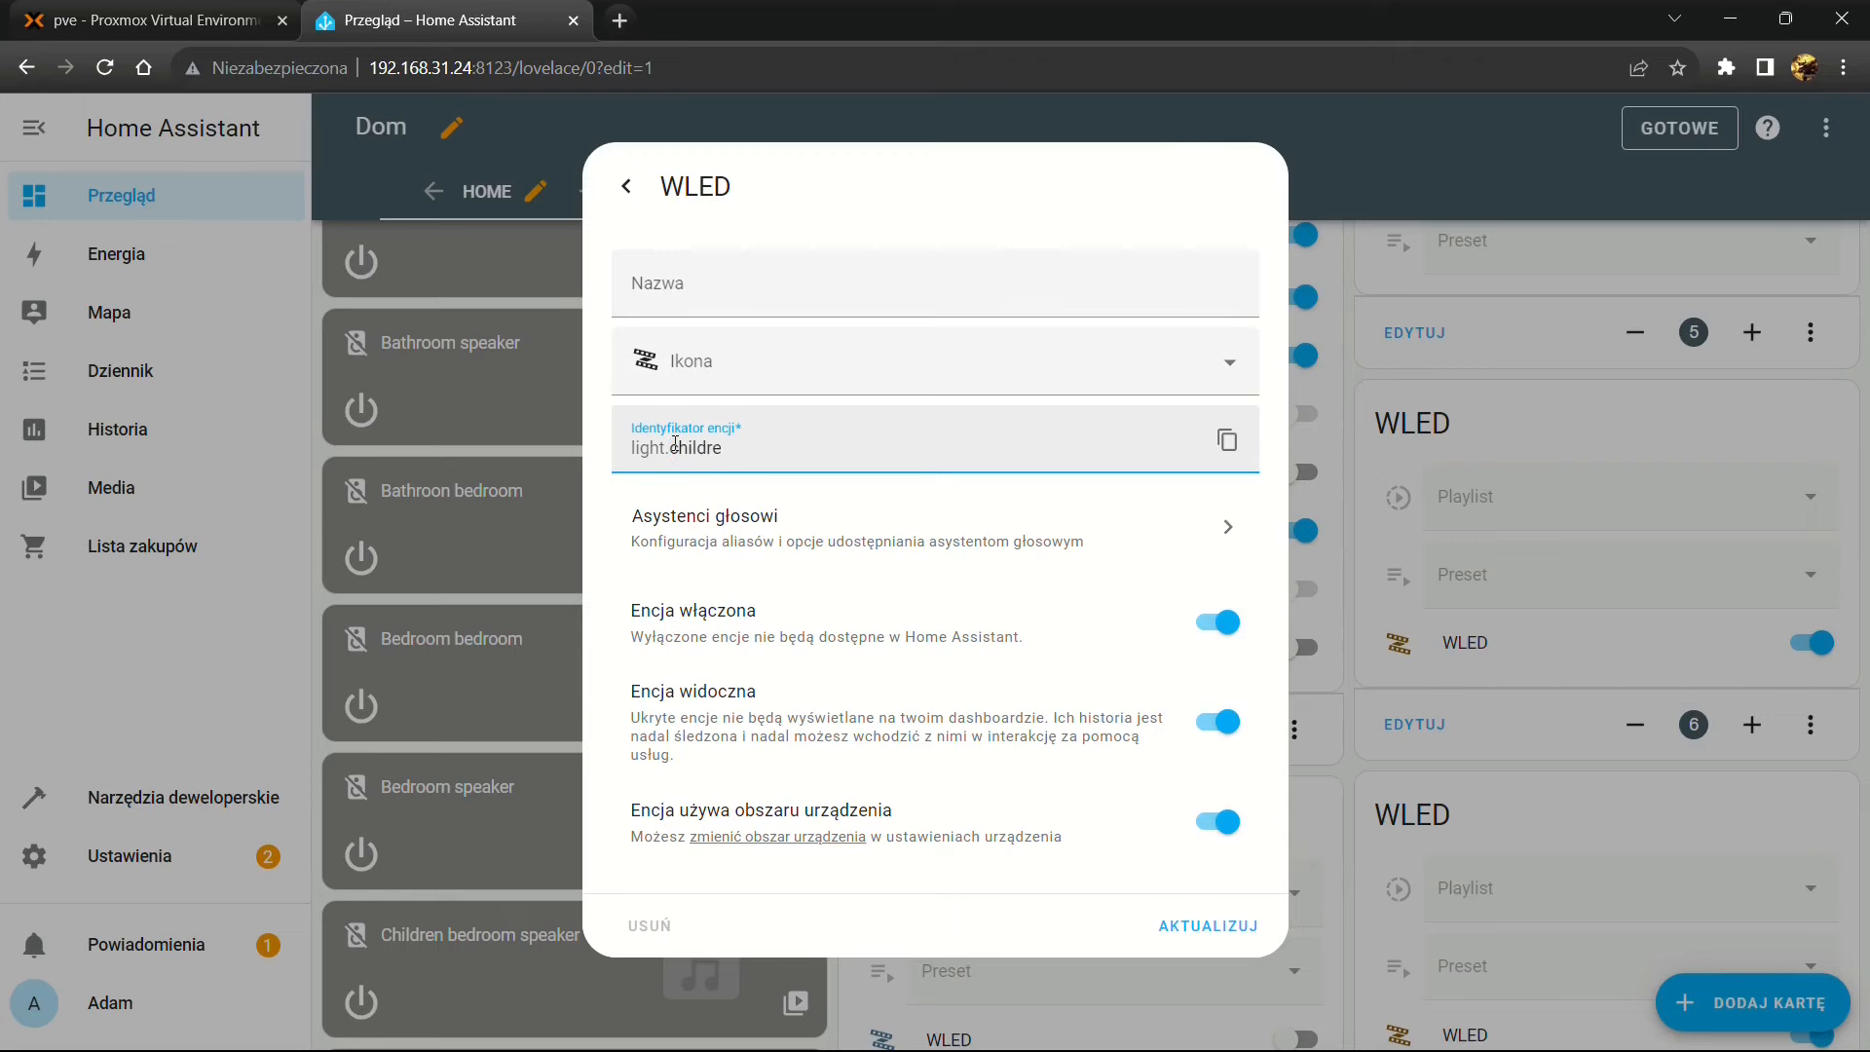
pyautogui.write('nbedroom_bed_mia')
# Name this second light "LED Bed" followed by the other child's first name, save its settings and finish editing the dashboard
pyautogui.click(721, 281)
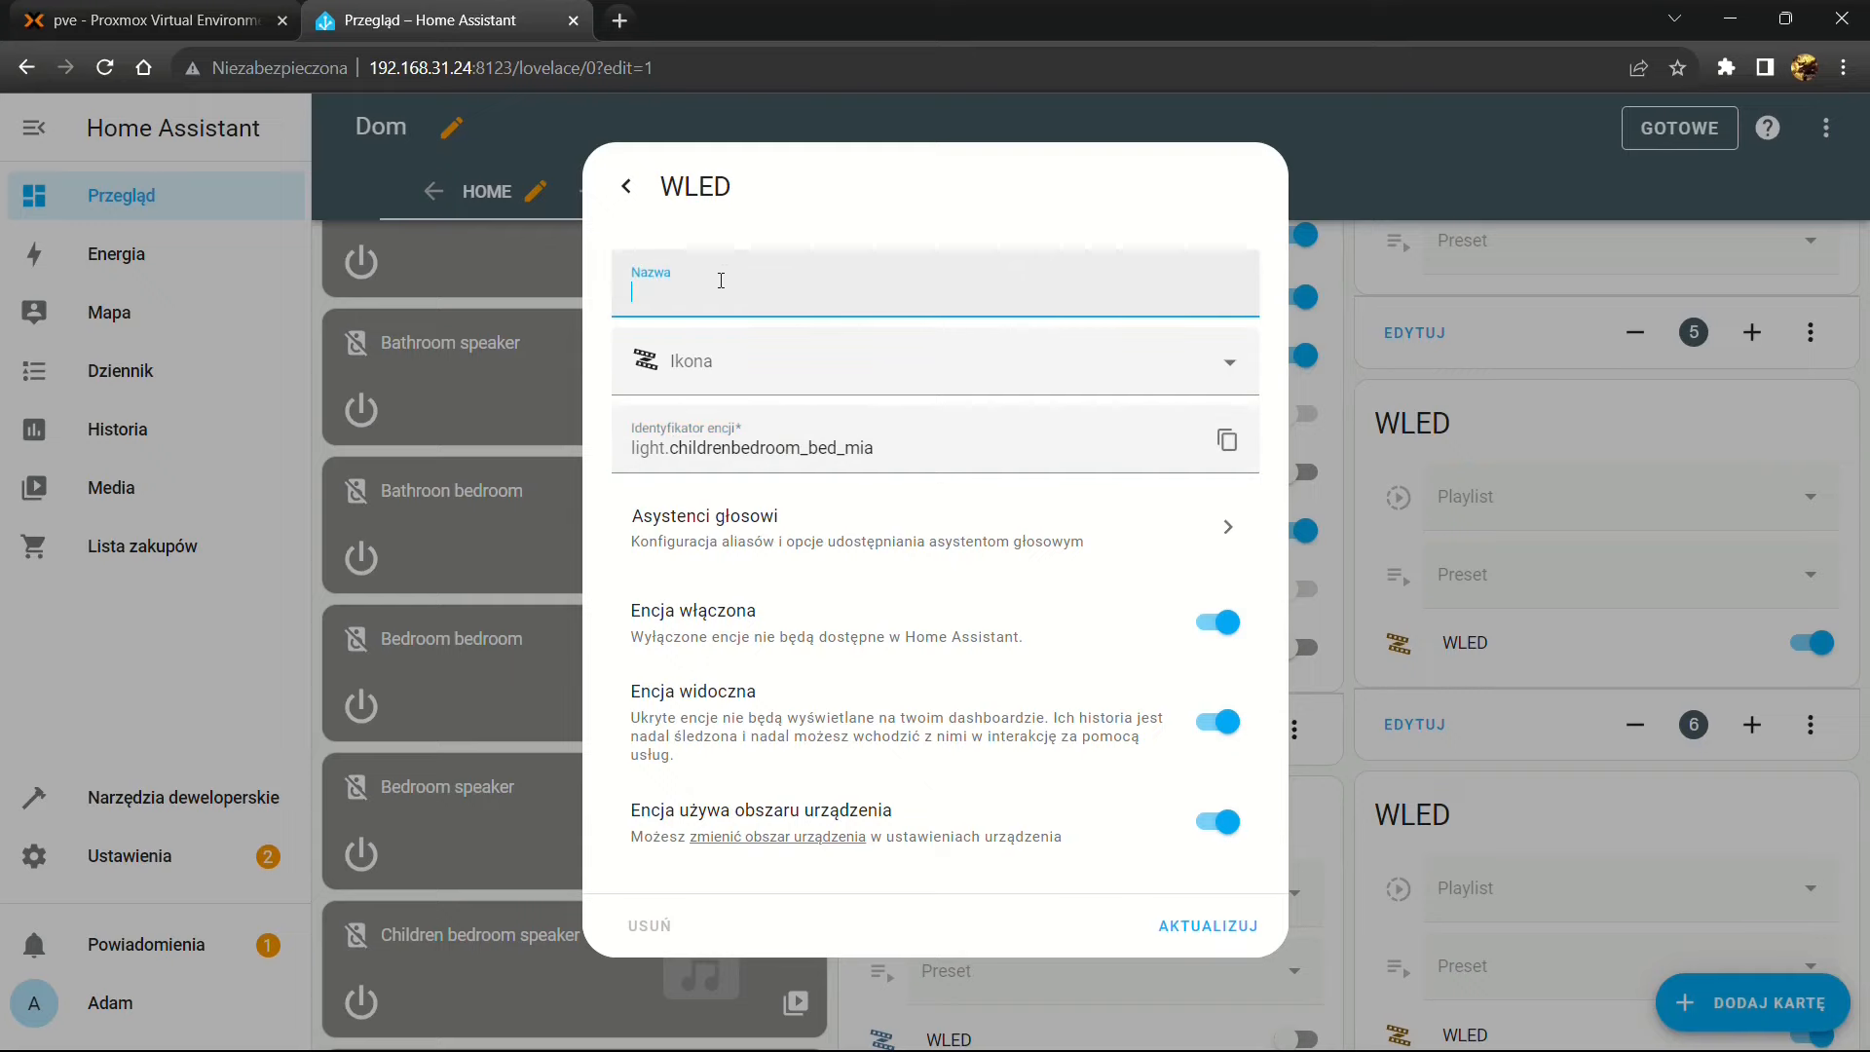
pyautogui.write('LED Bed')
pyautogui.press('Return')
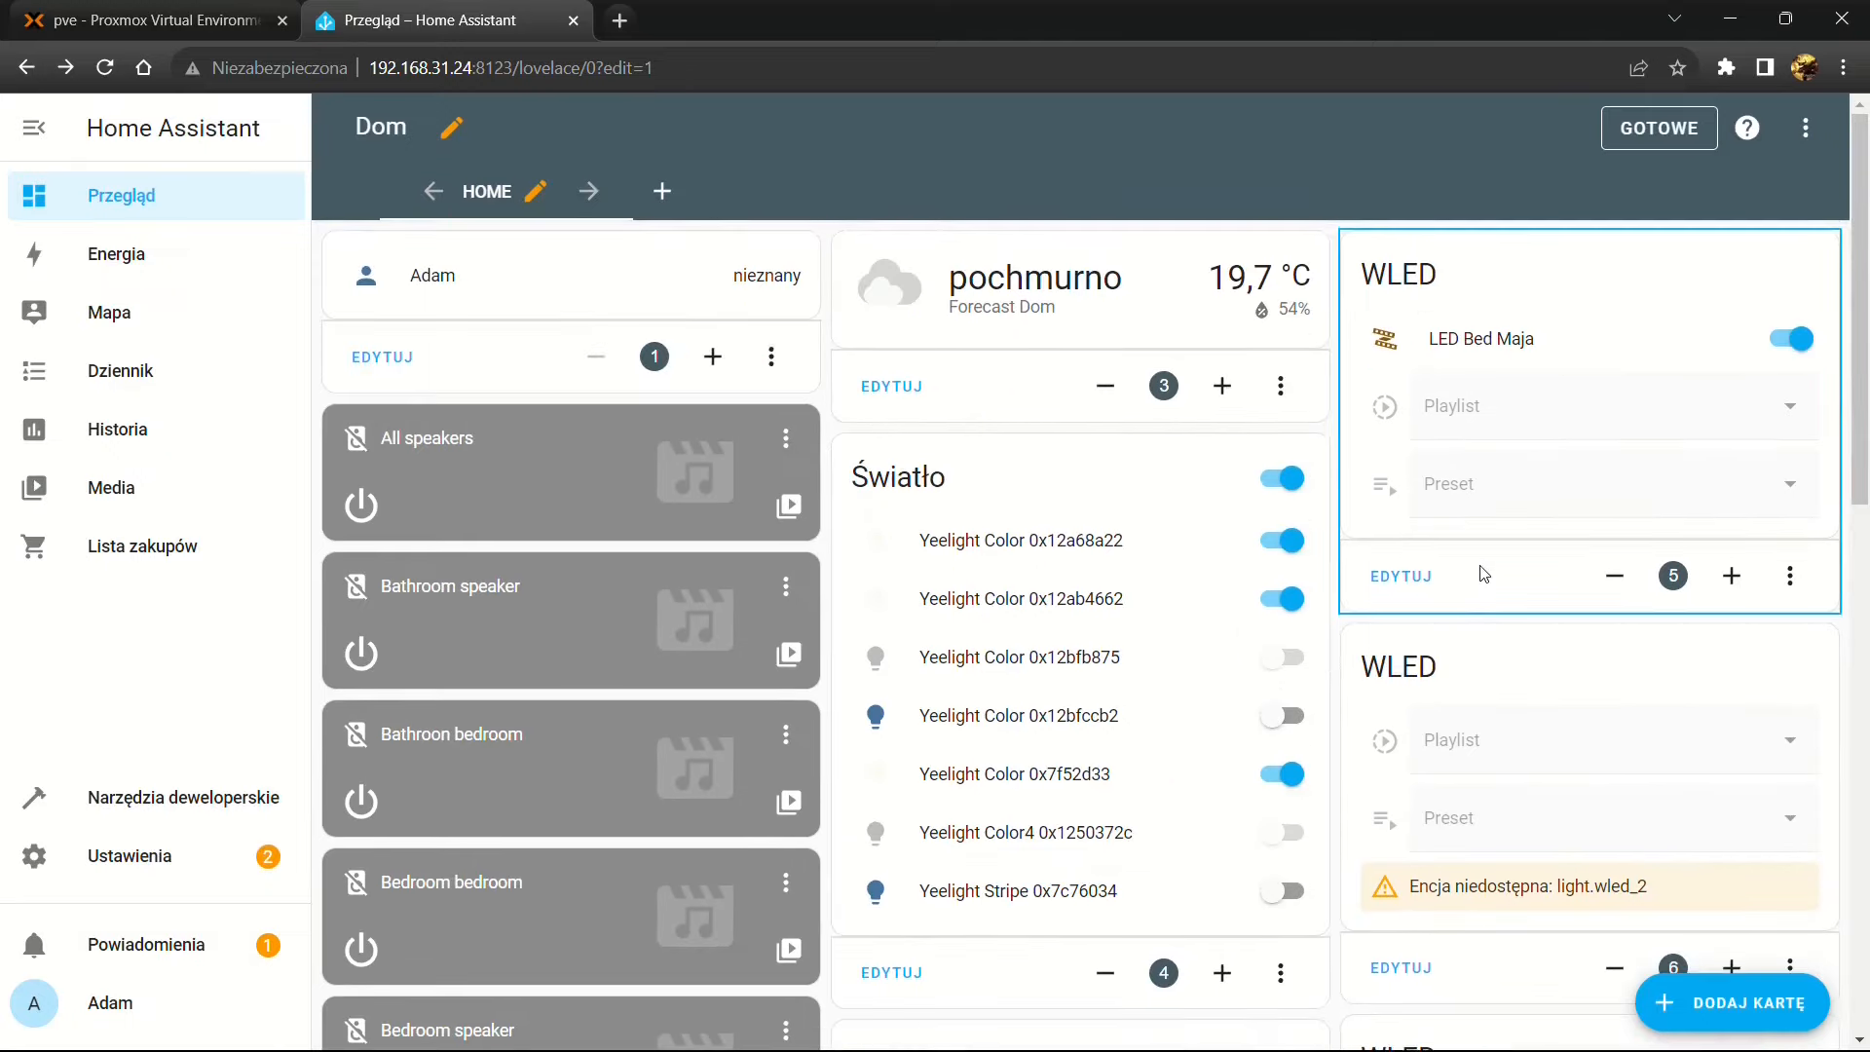
pyautogui.click(1643, 127)
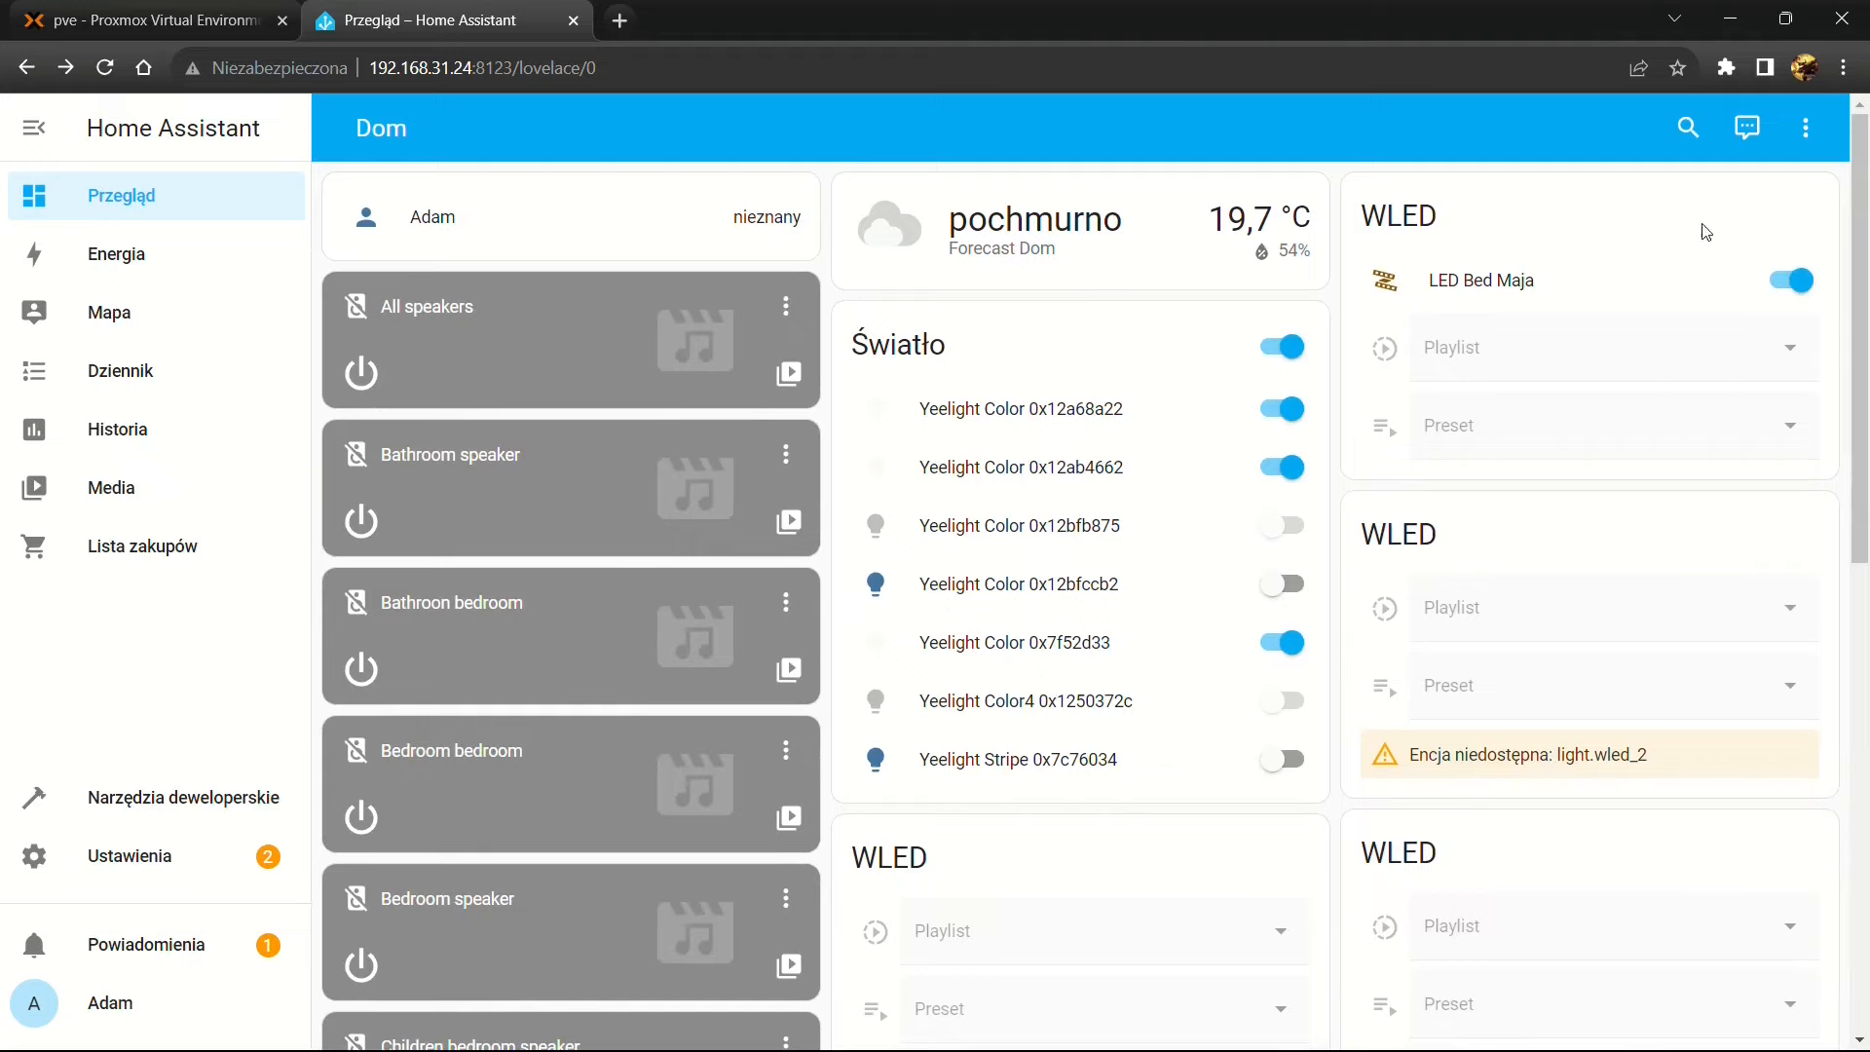
# In dashboard editing, replace the second WLED card's unavailable entity light.wled_2 with the childrenbedroom_bed_ light of the other child and save the card
pyautogui.click(1806, 127)
pyautogui.click(1753, 193)
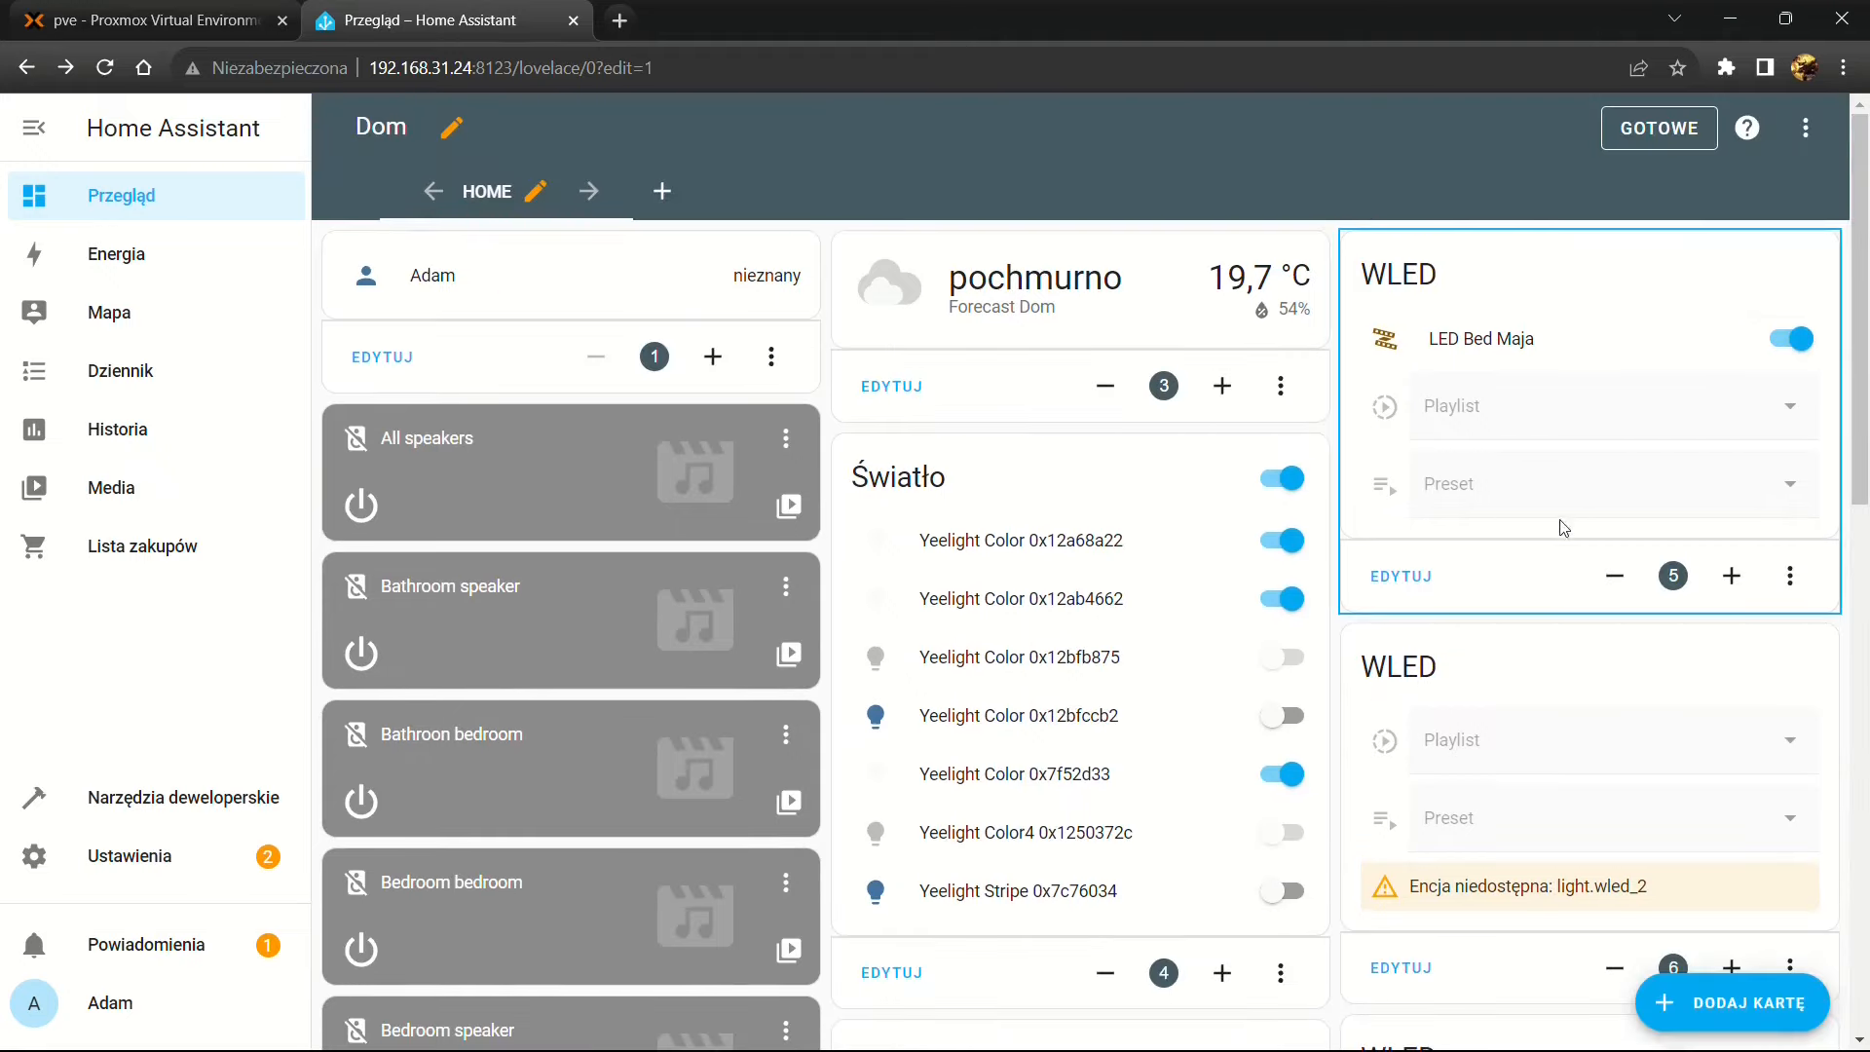
pyautogui.scroll(-2, 1563, 521)
pyautogui.click(1402, 732)
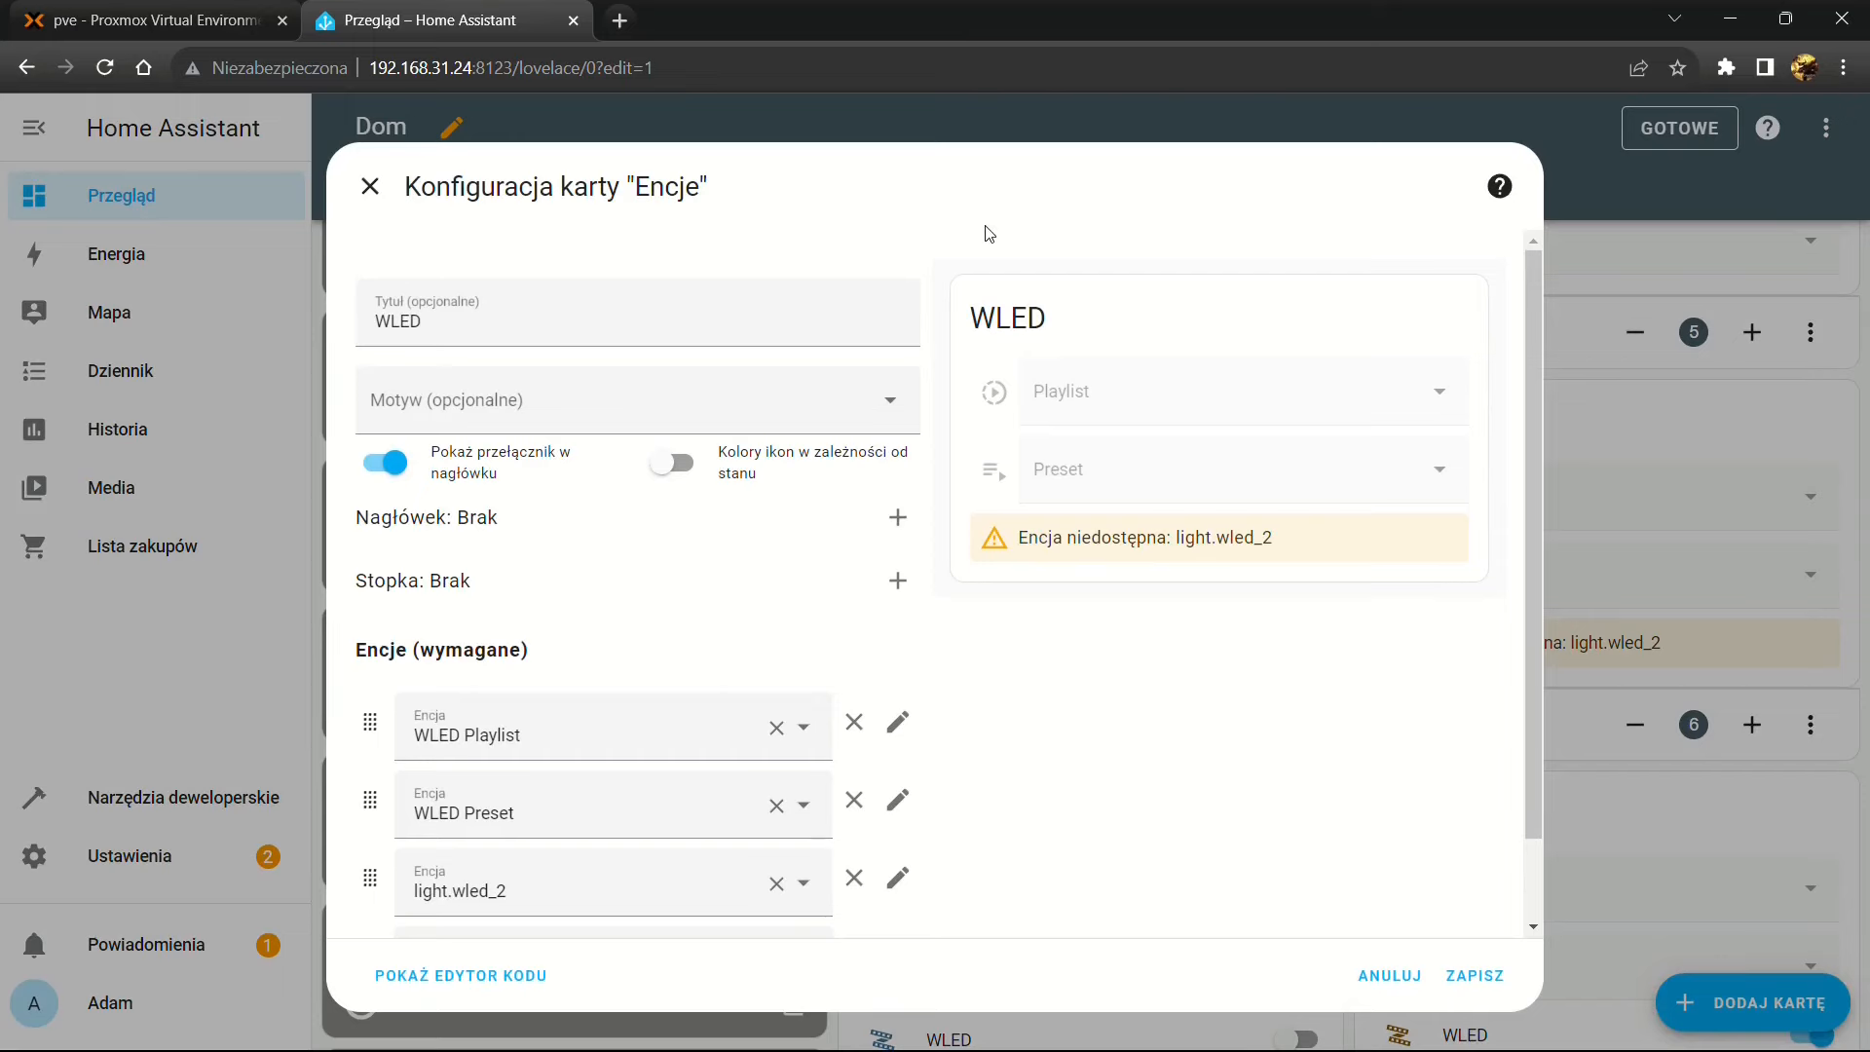
pyautogui.scroll(-1, 535, 791)
pyautogui.moveTo(536, 791); pyautogui.dragTo(453, 797)
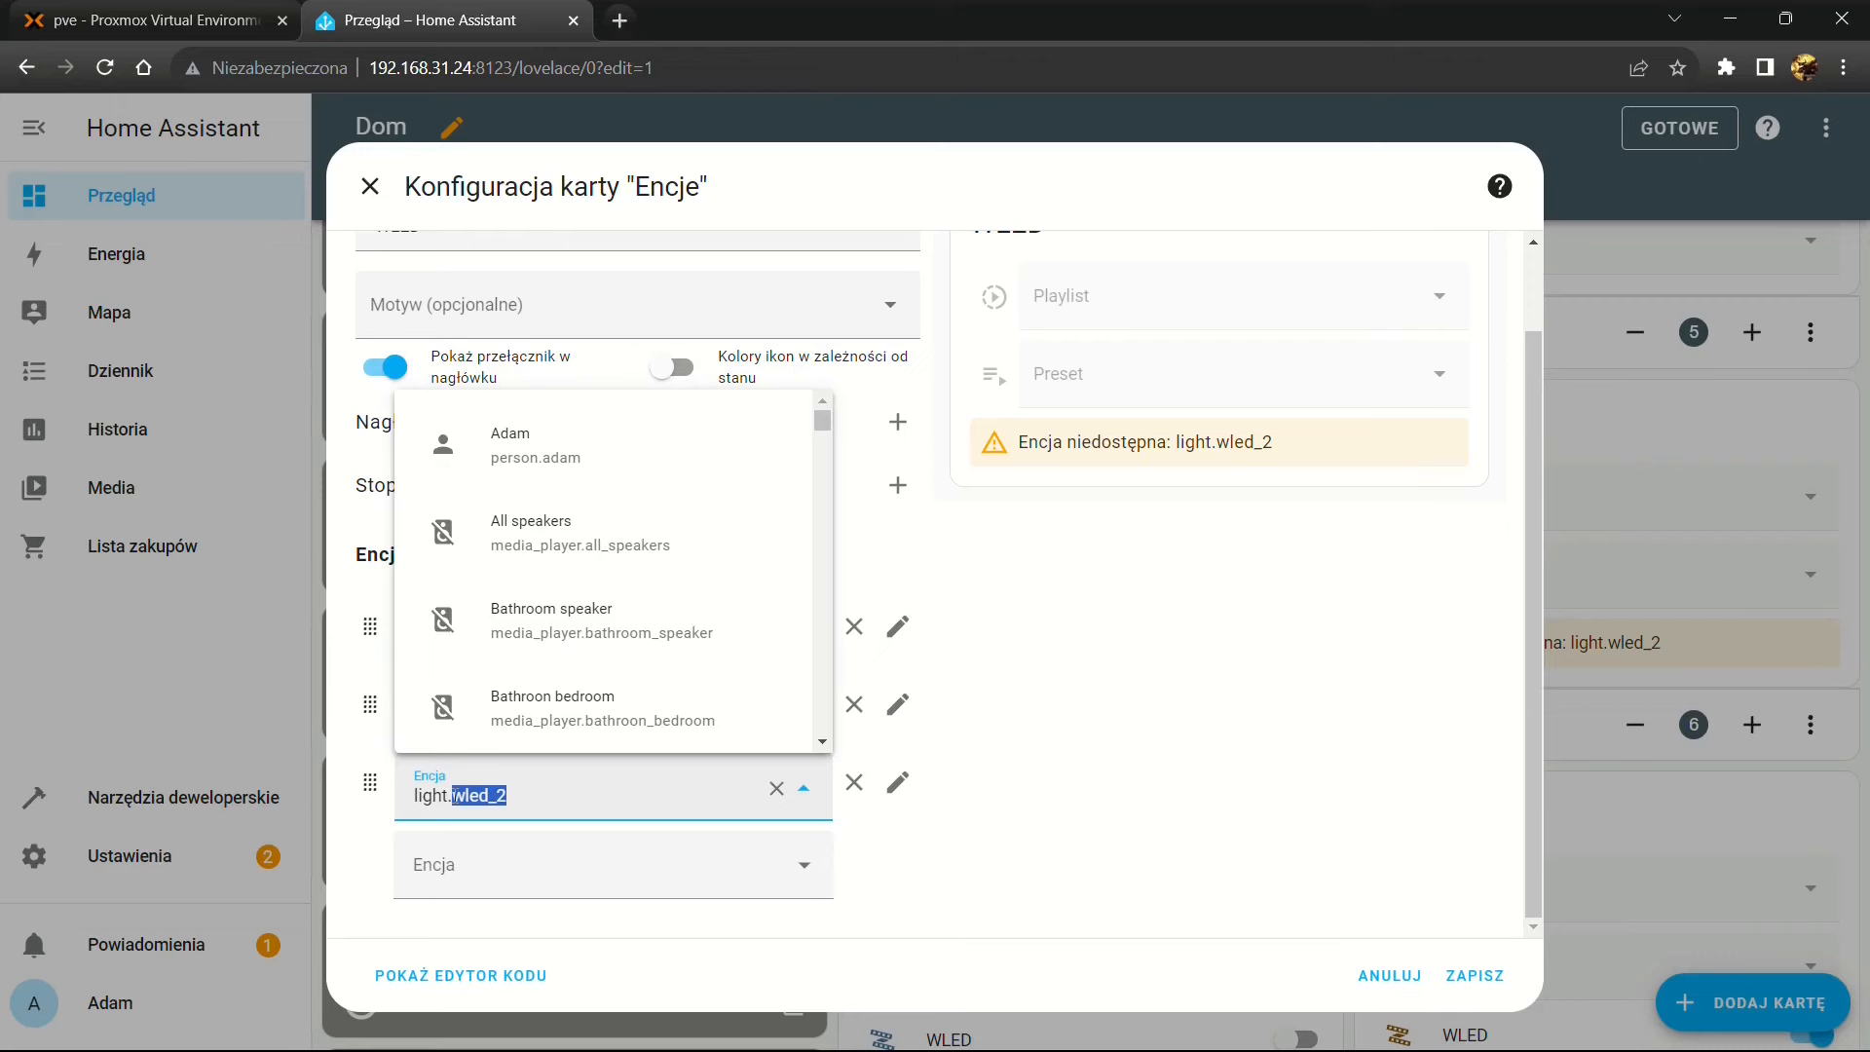
pyautogui.write('child')
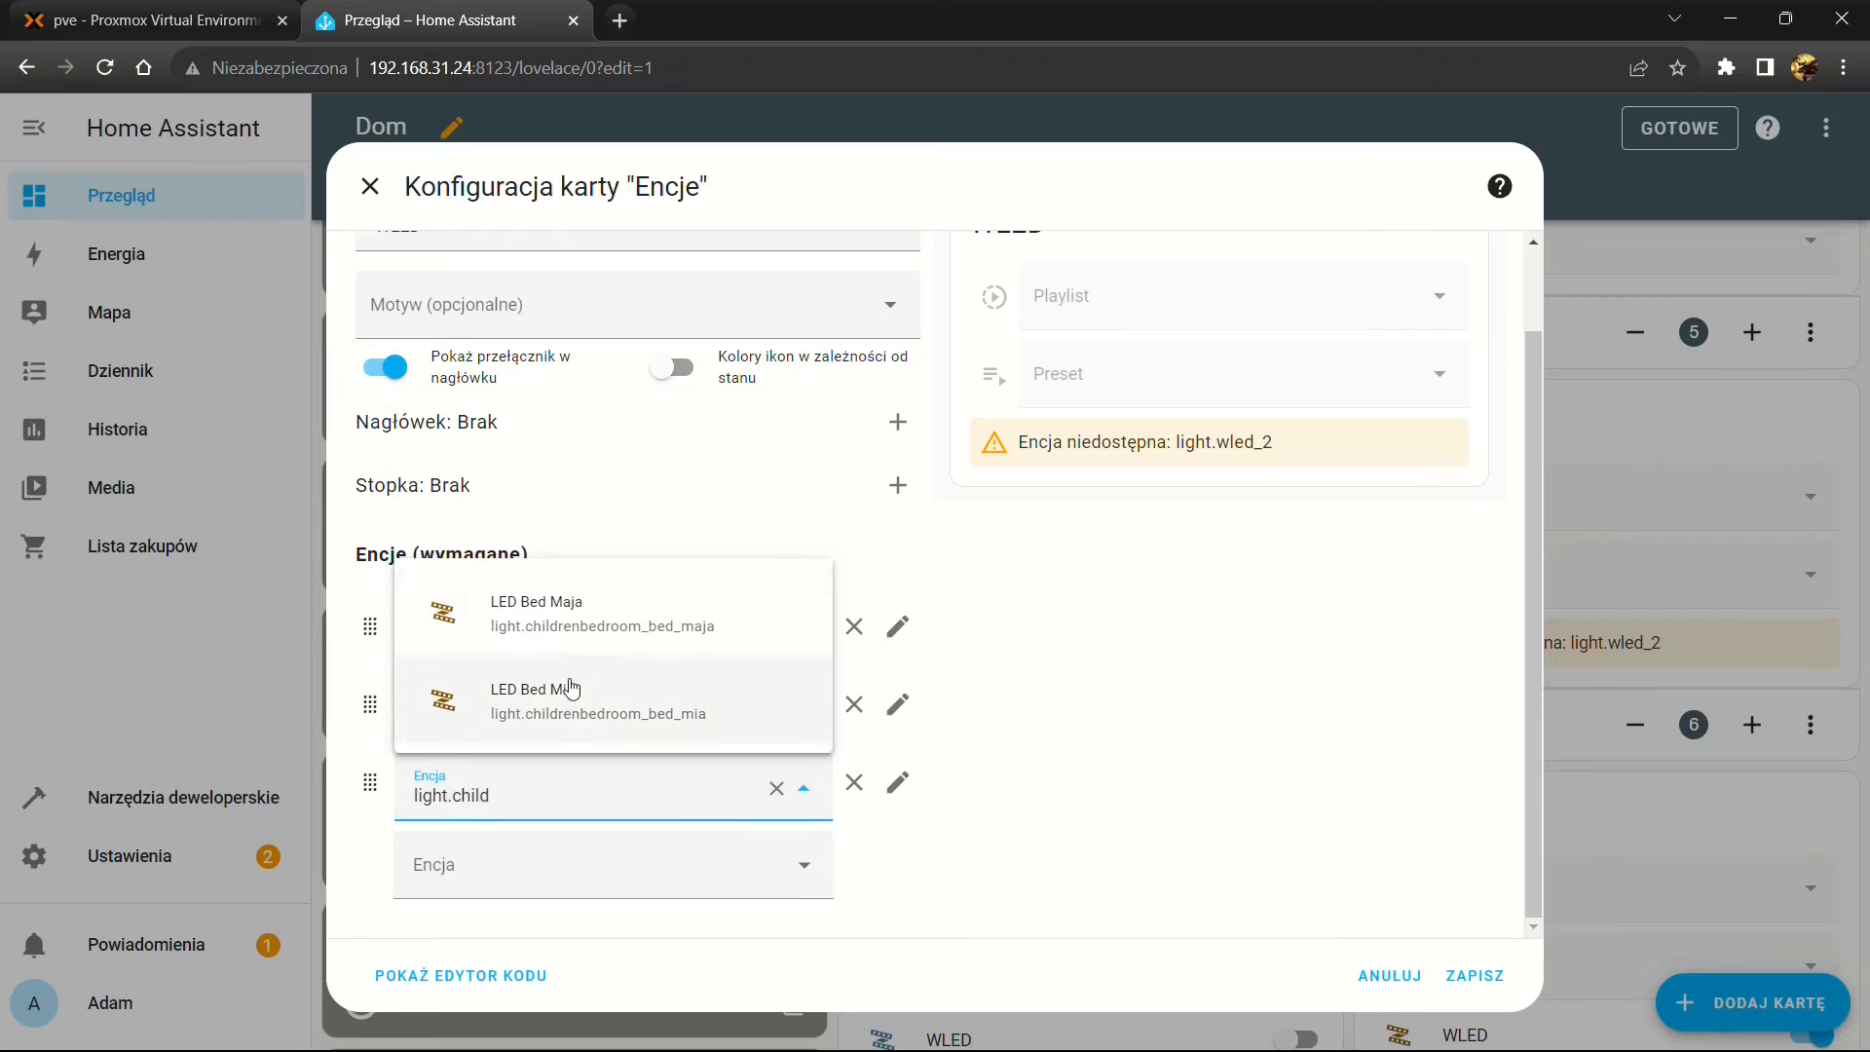
pyautogui.click(604, 694)
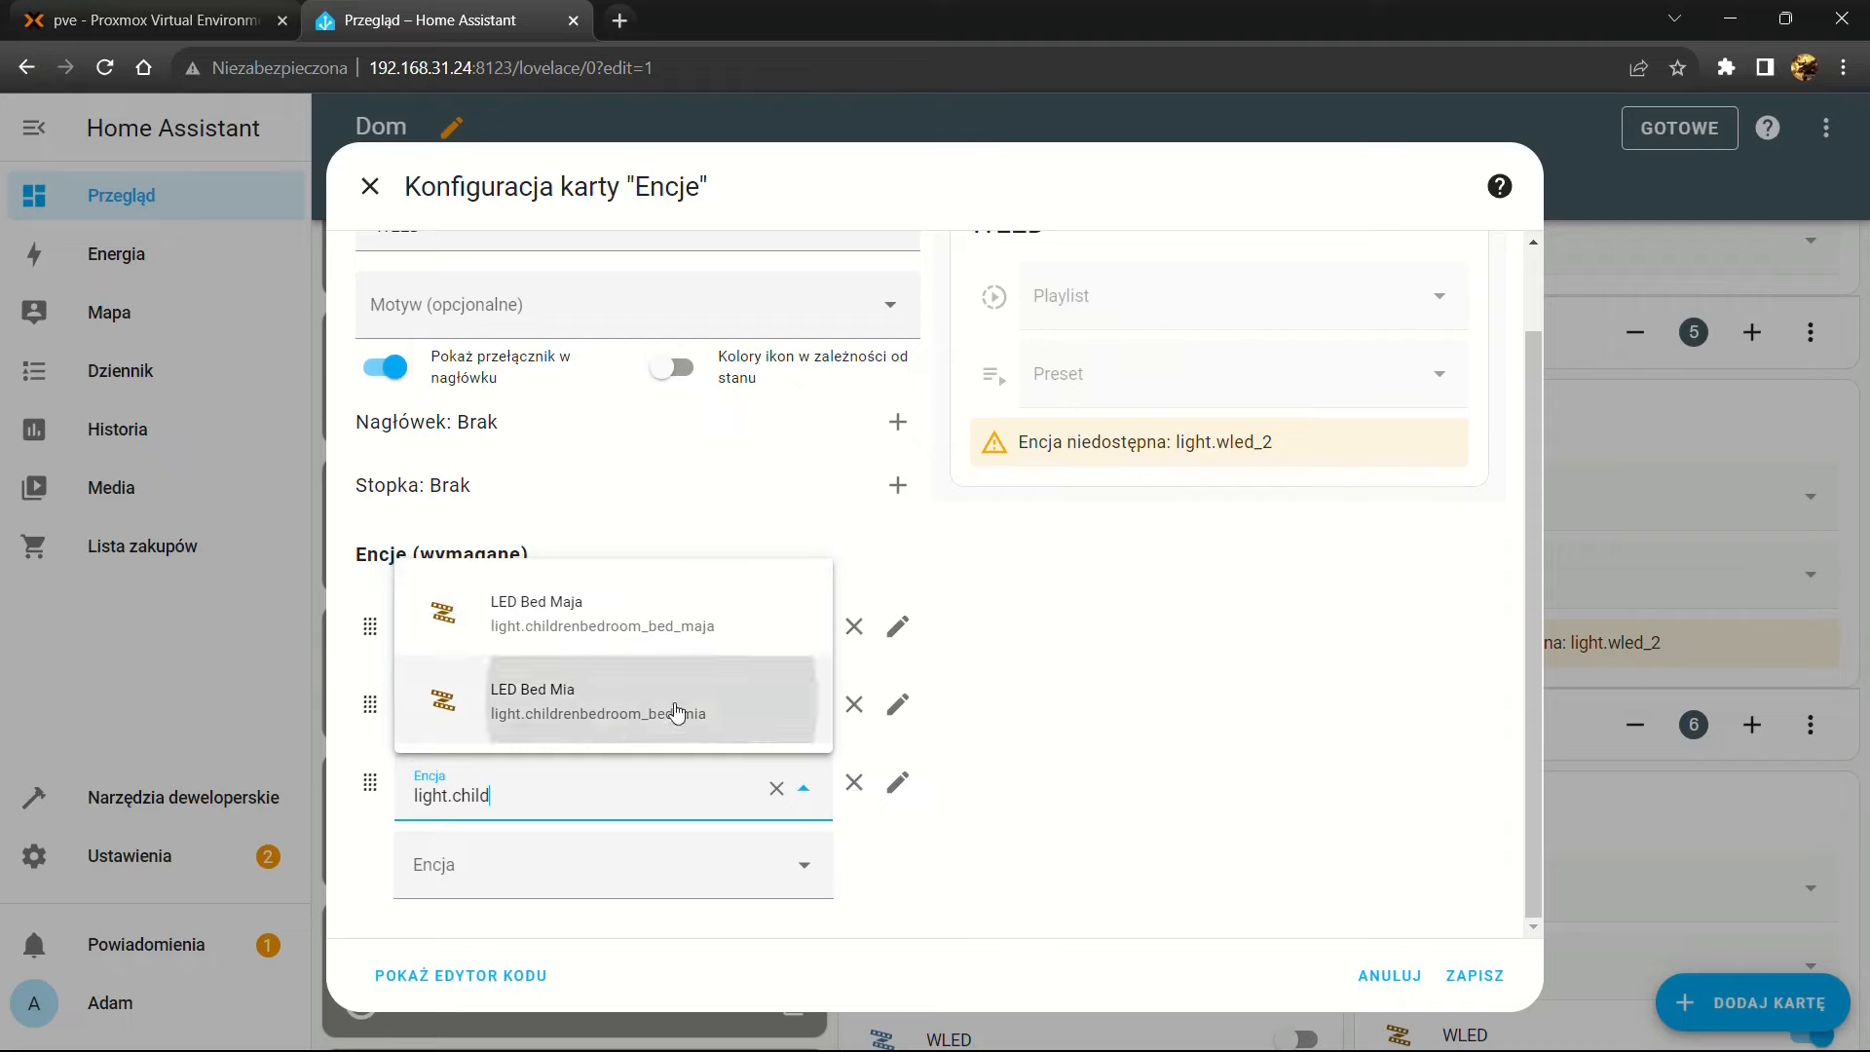
pyautogui.click(1475, 976)
# Look over the WLED cards, open the first card's Playlist row configuration and browse the WLED entities offered for it
pyautogui.scroll(3, 1598, 603)
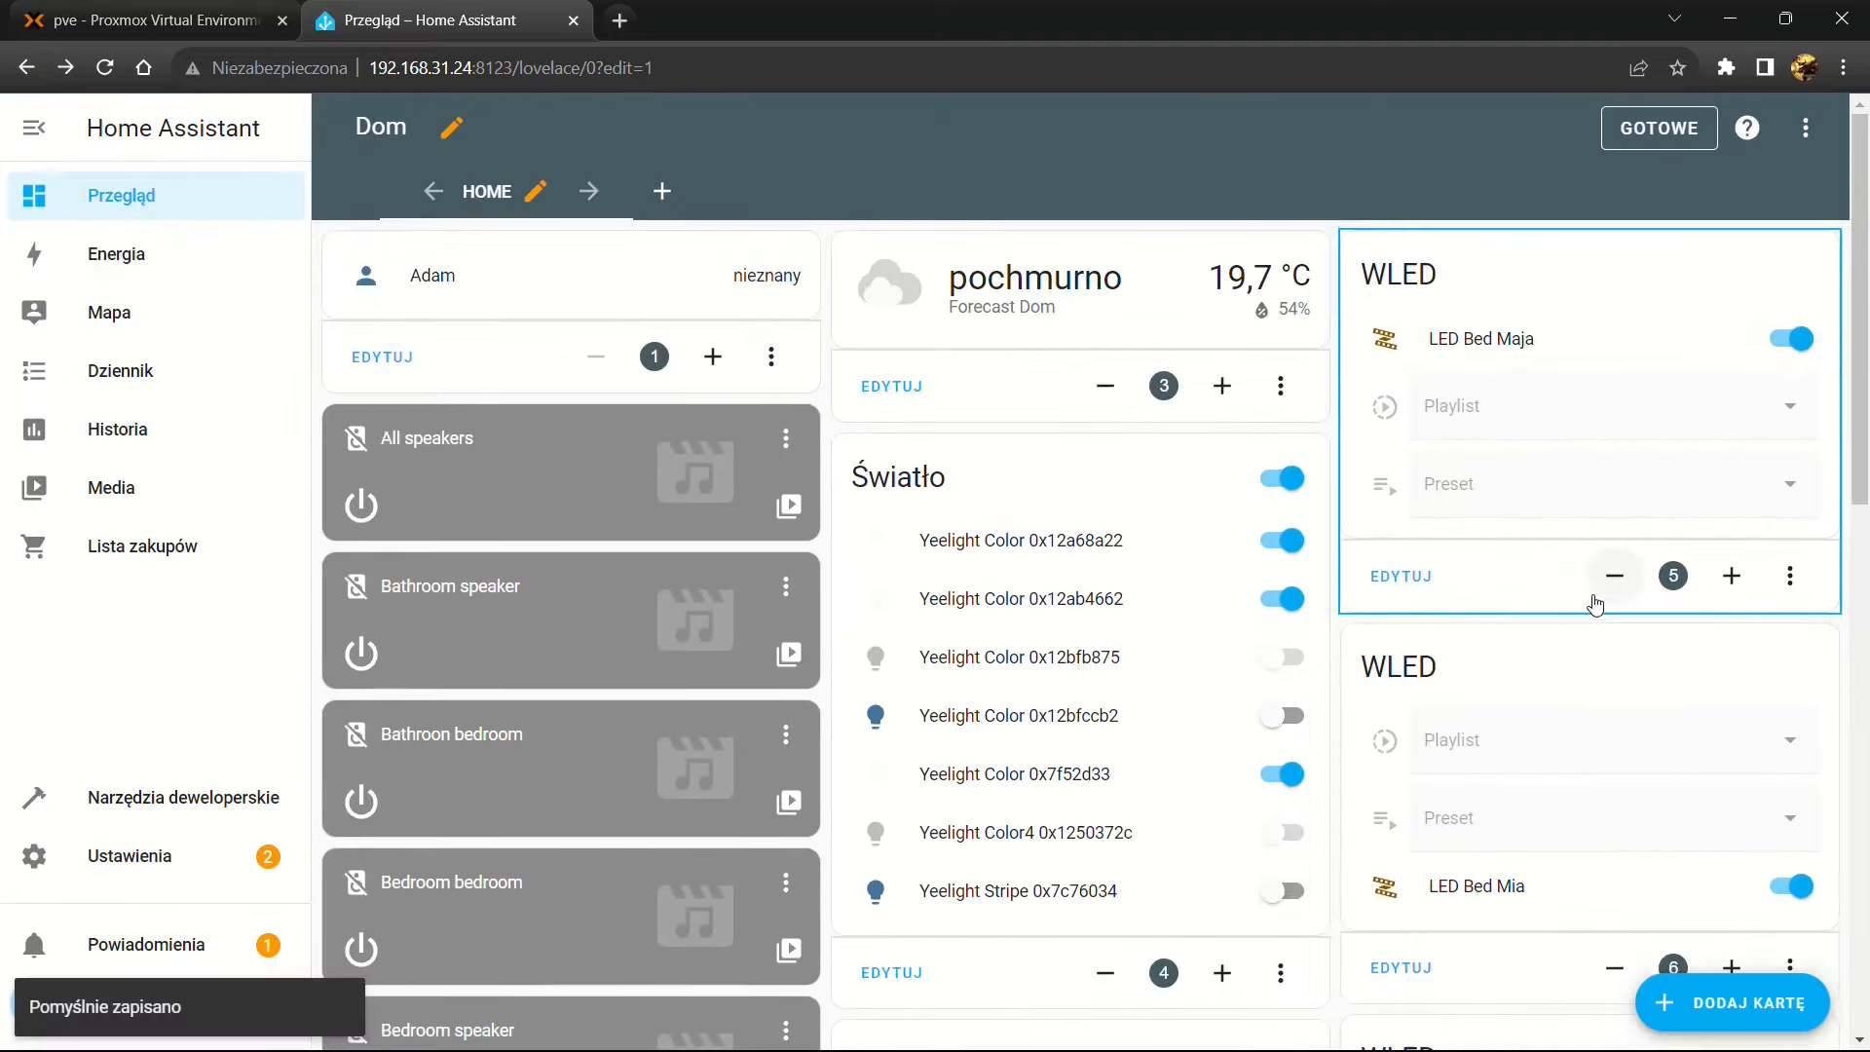
pyautogui.scroll(-7, 1555, 490)
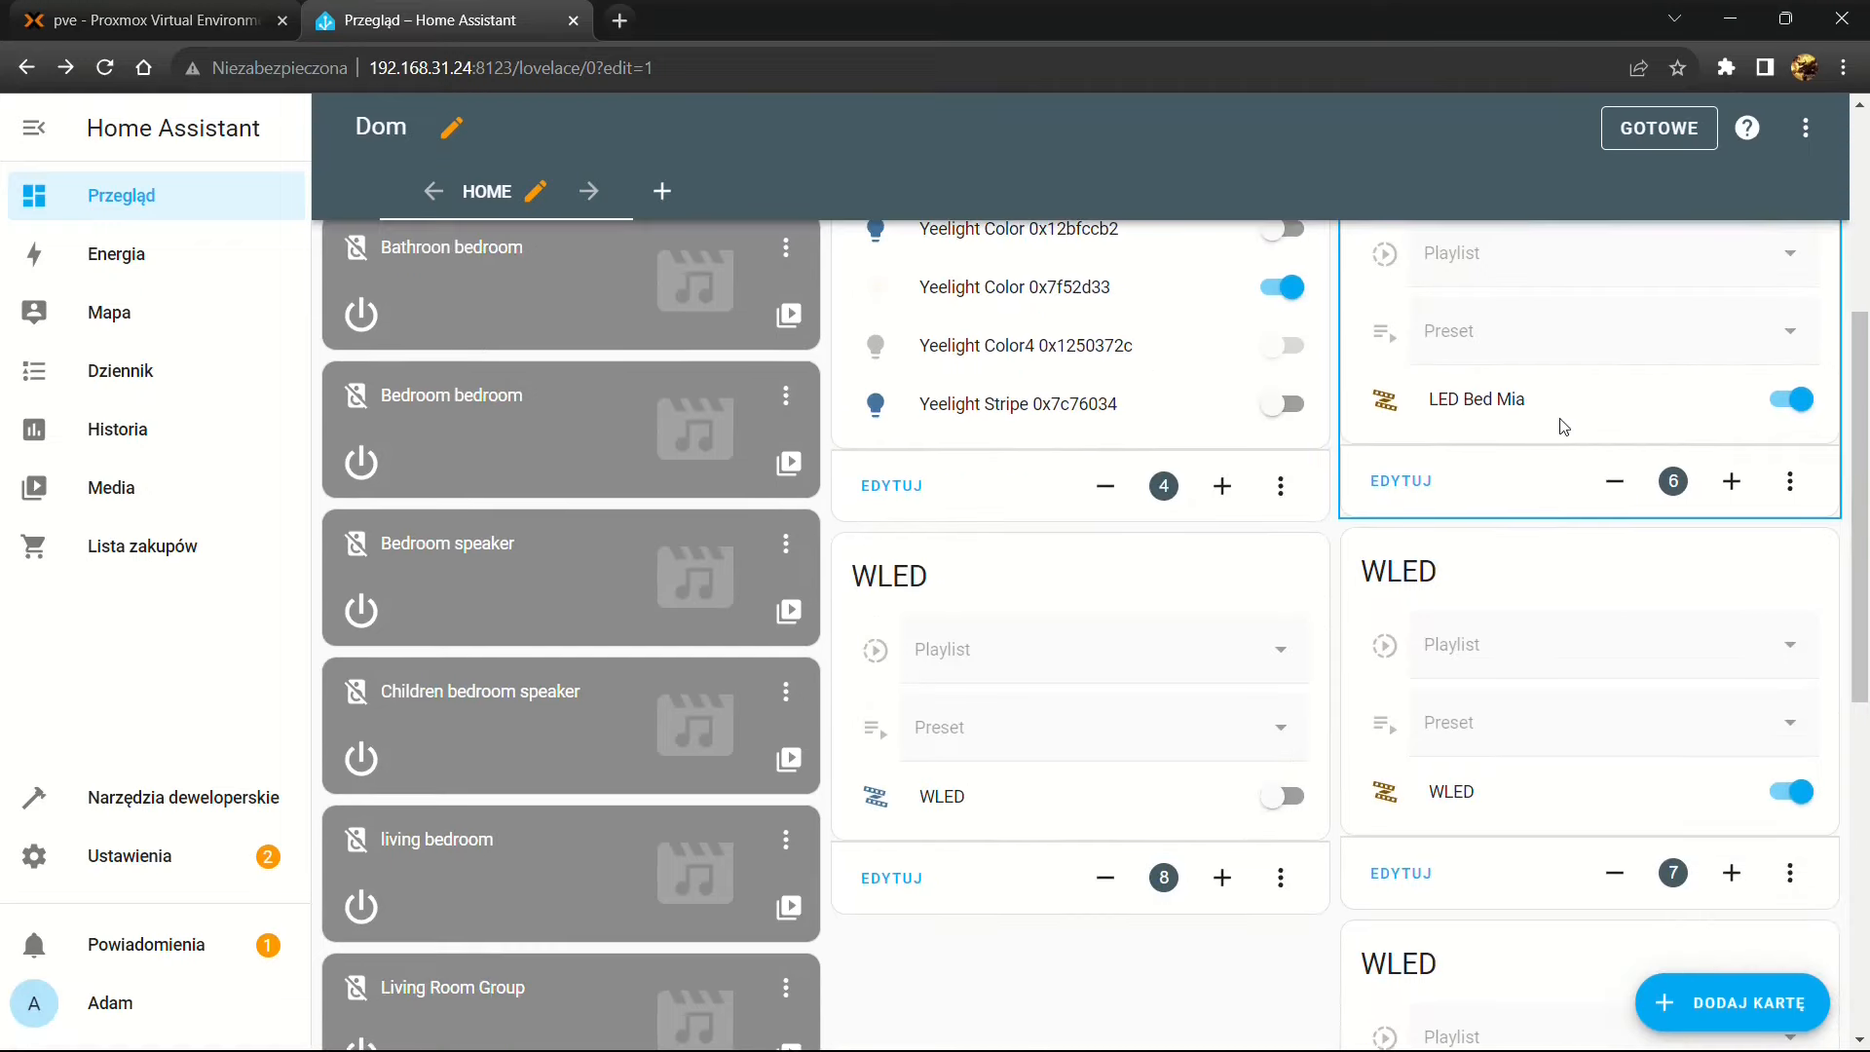
pyautogui.scroll(2, 1535, 539)
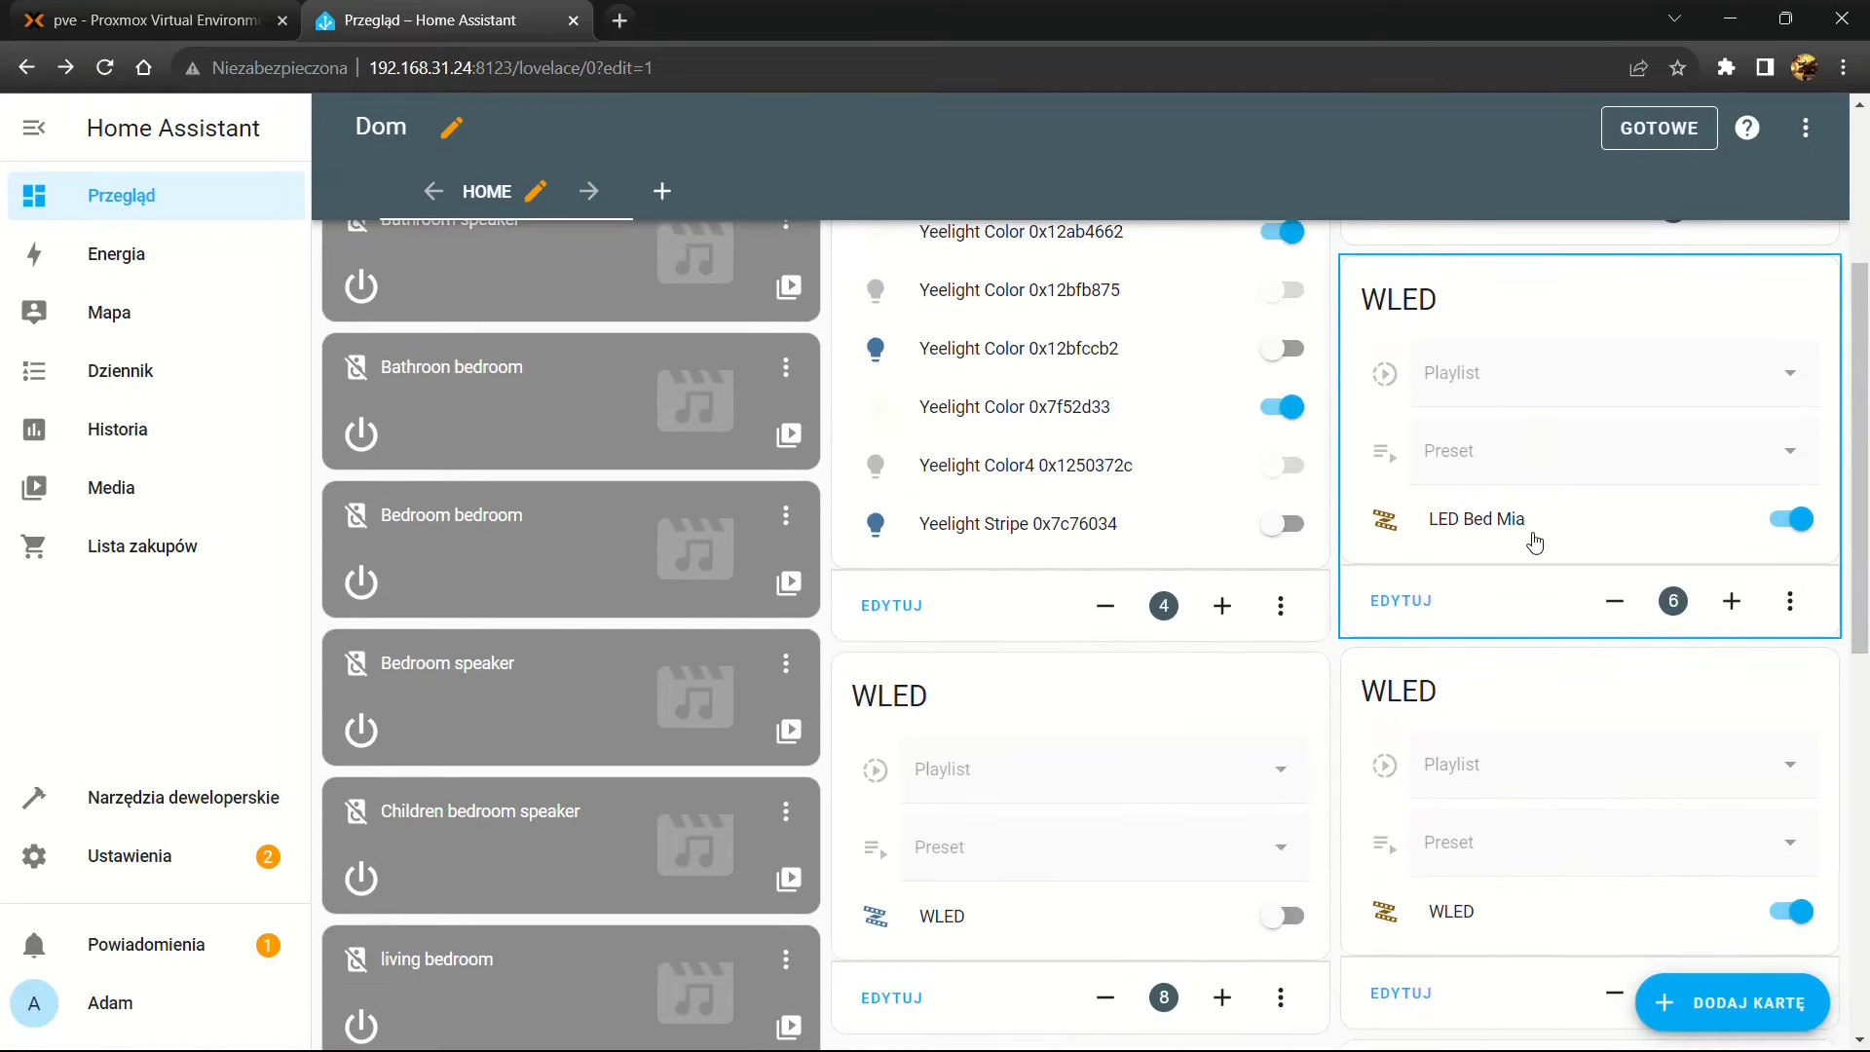
pyautogui.scroll(-4, 1443, 309)
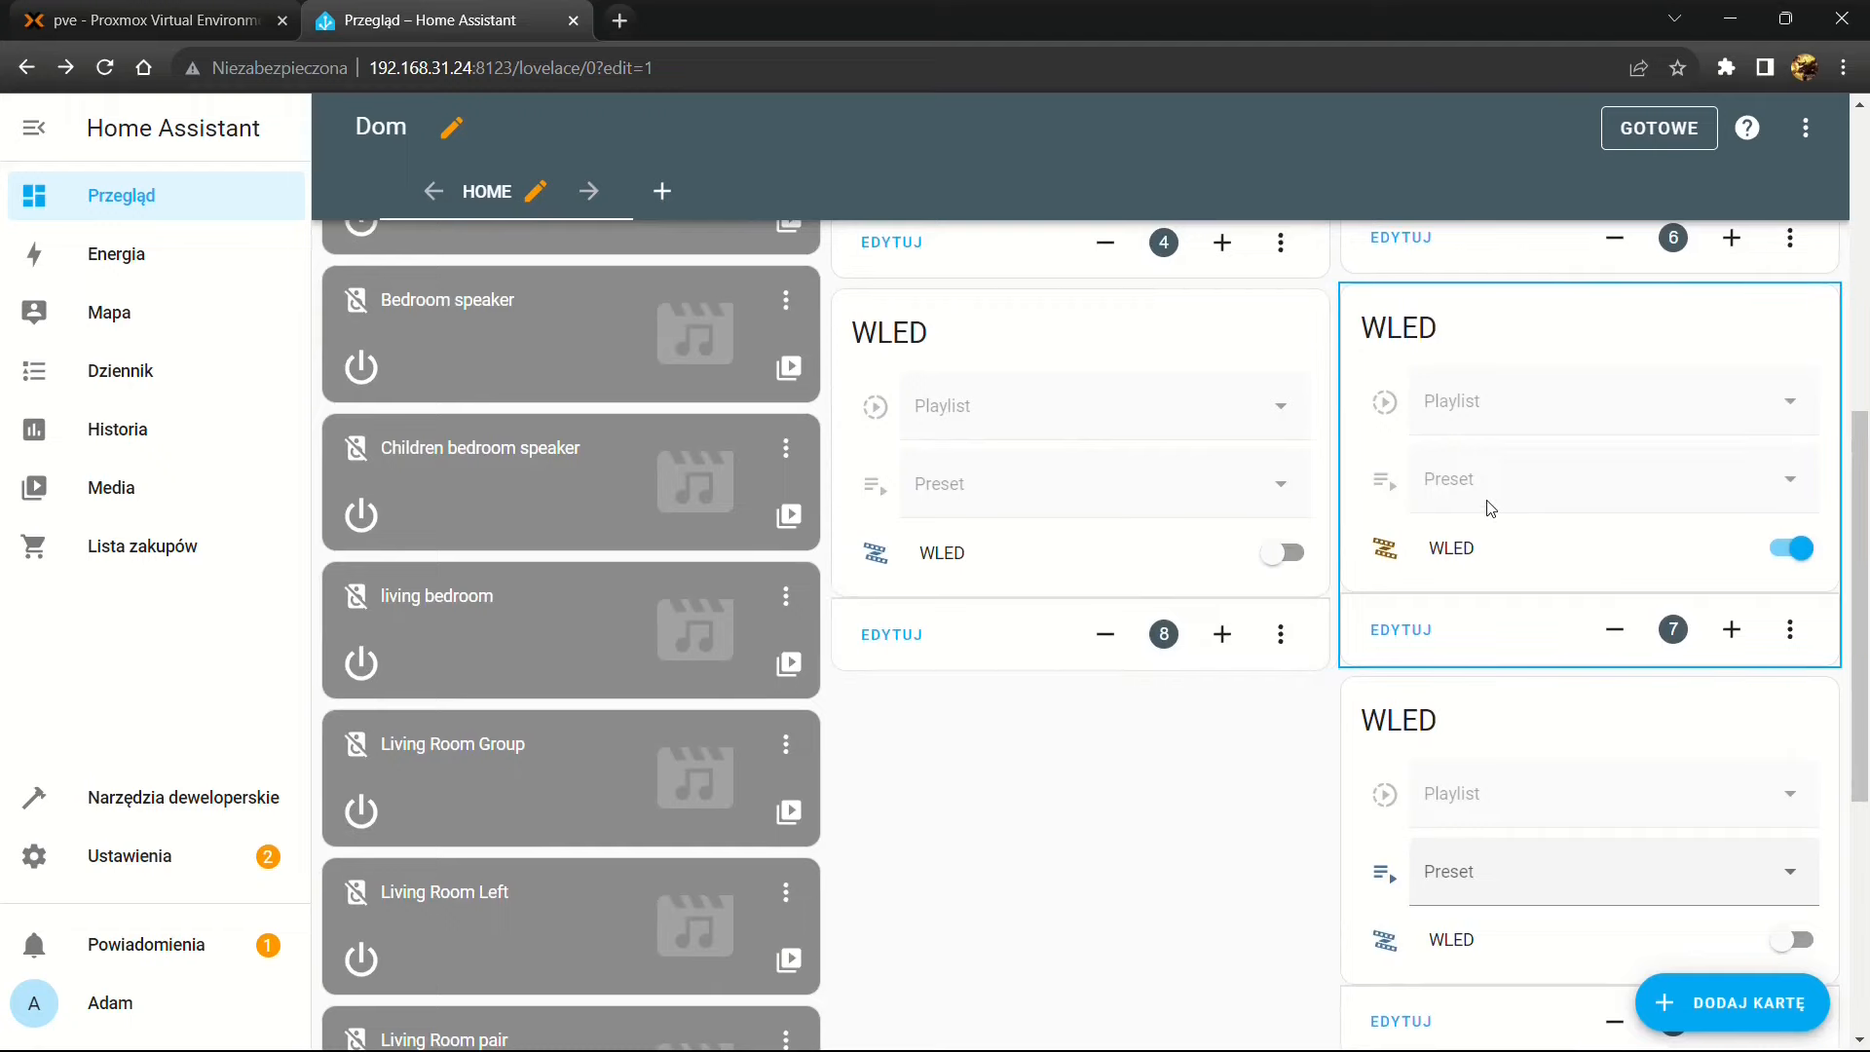
pyautogui.scroll(9, 1487, 507)
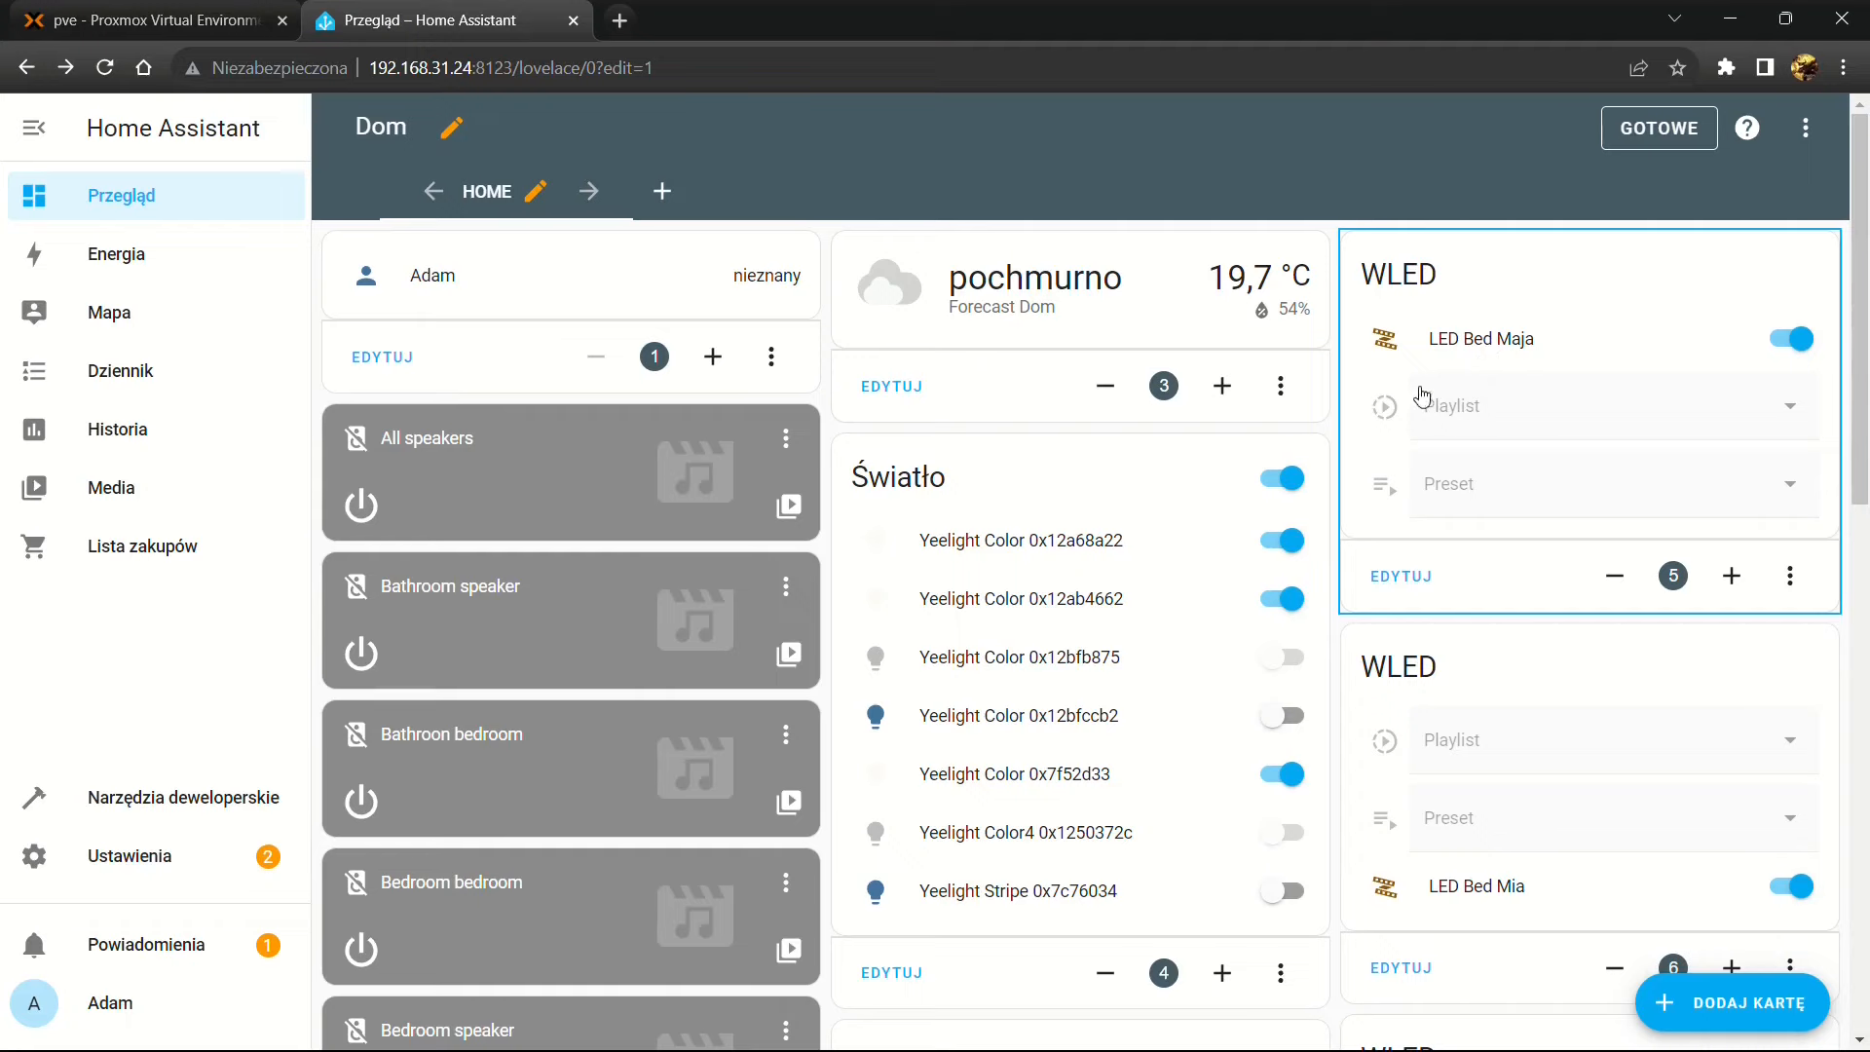
pyautogui.click(1413, 581)
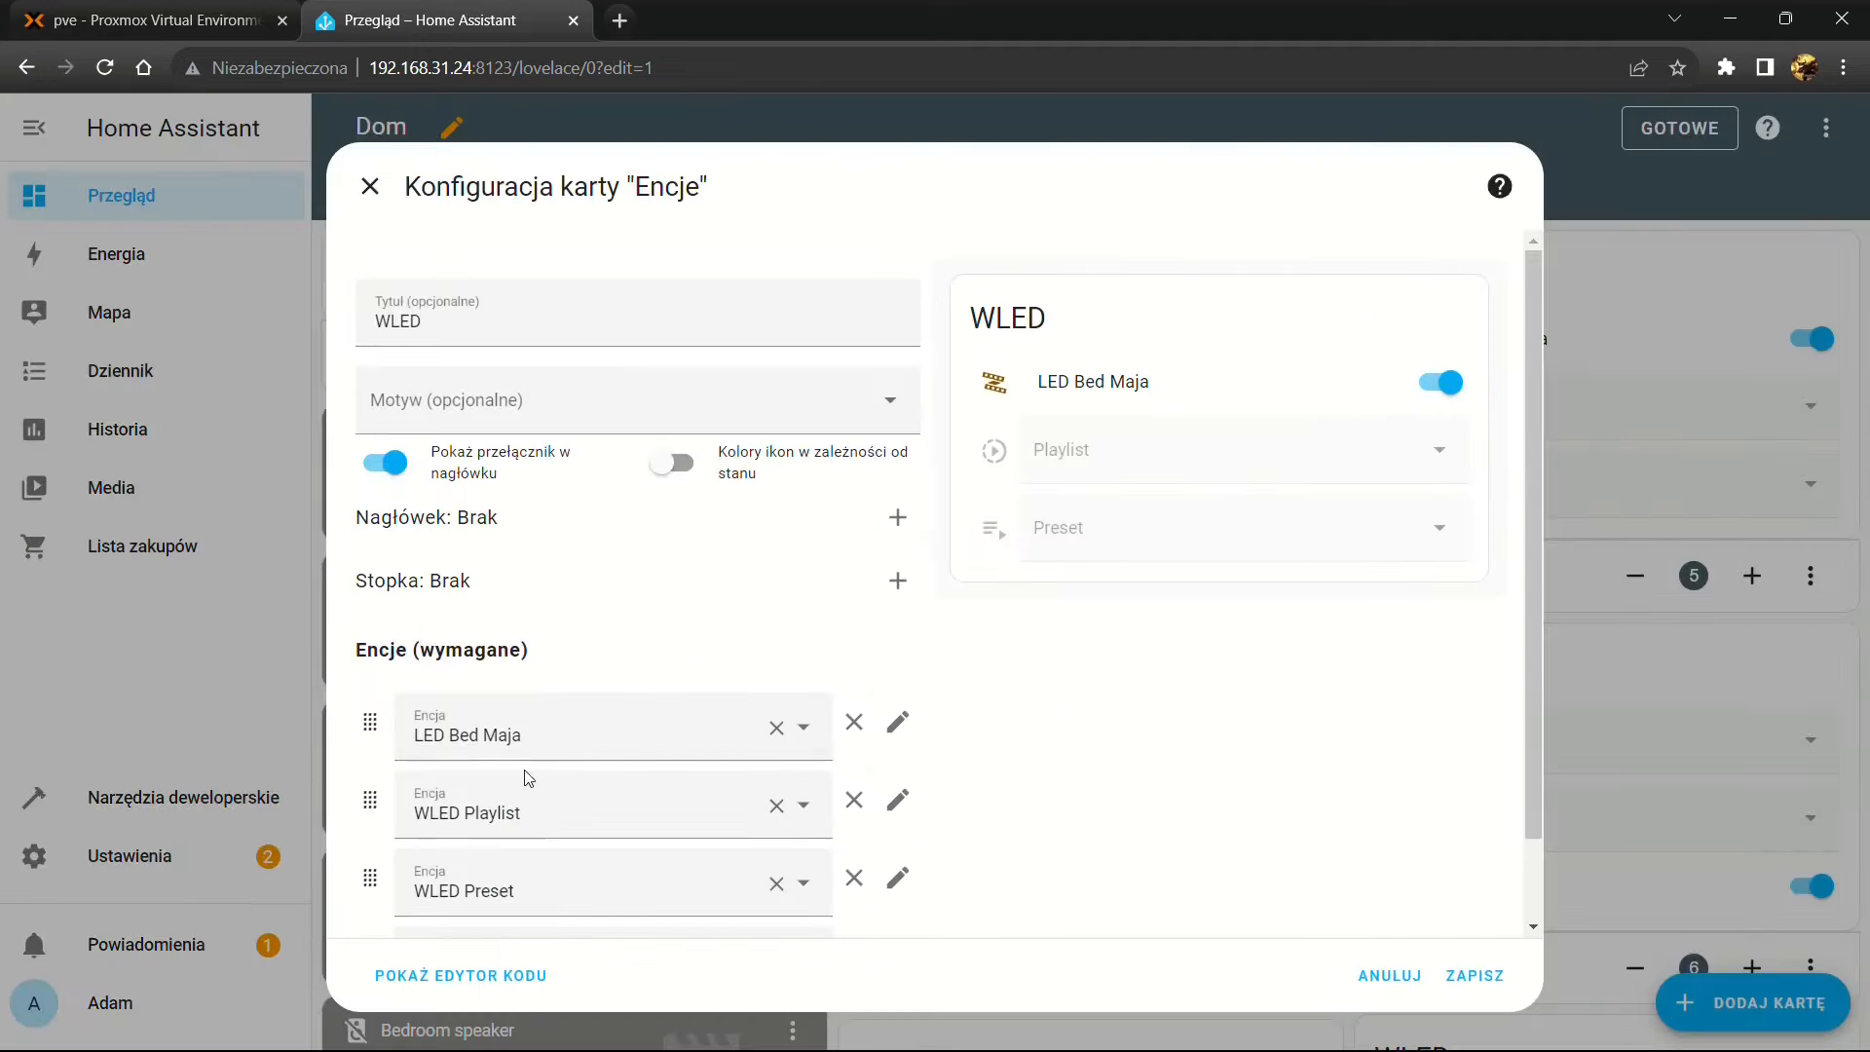
pyautogui.scroll(-1, 597, 815)
pyautogui.click(898, 706)
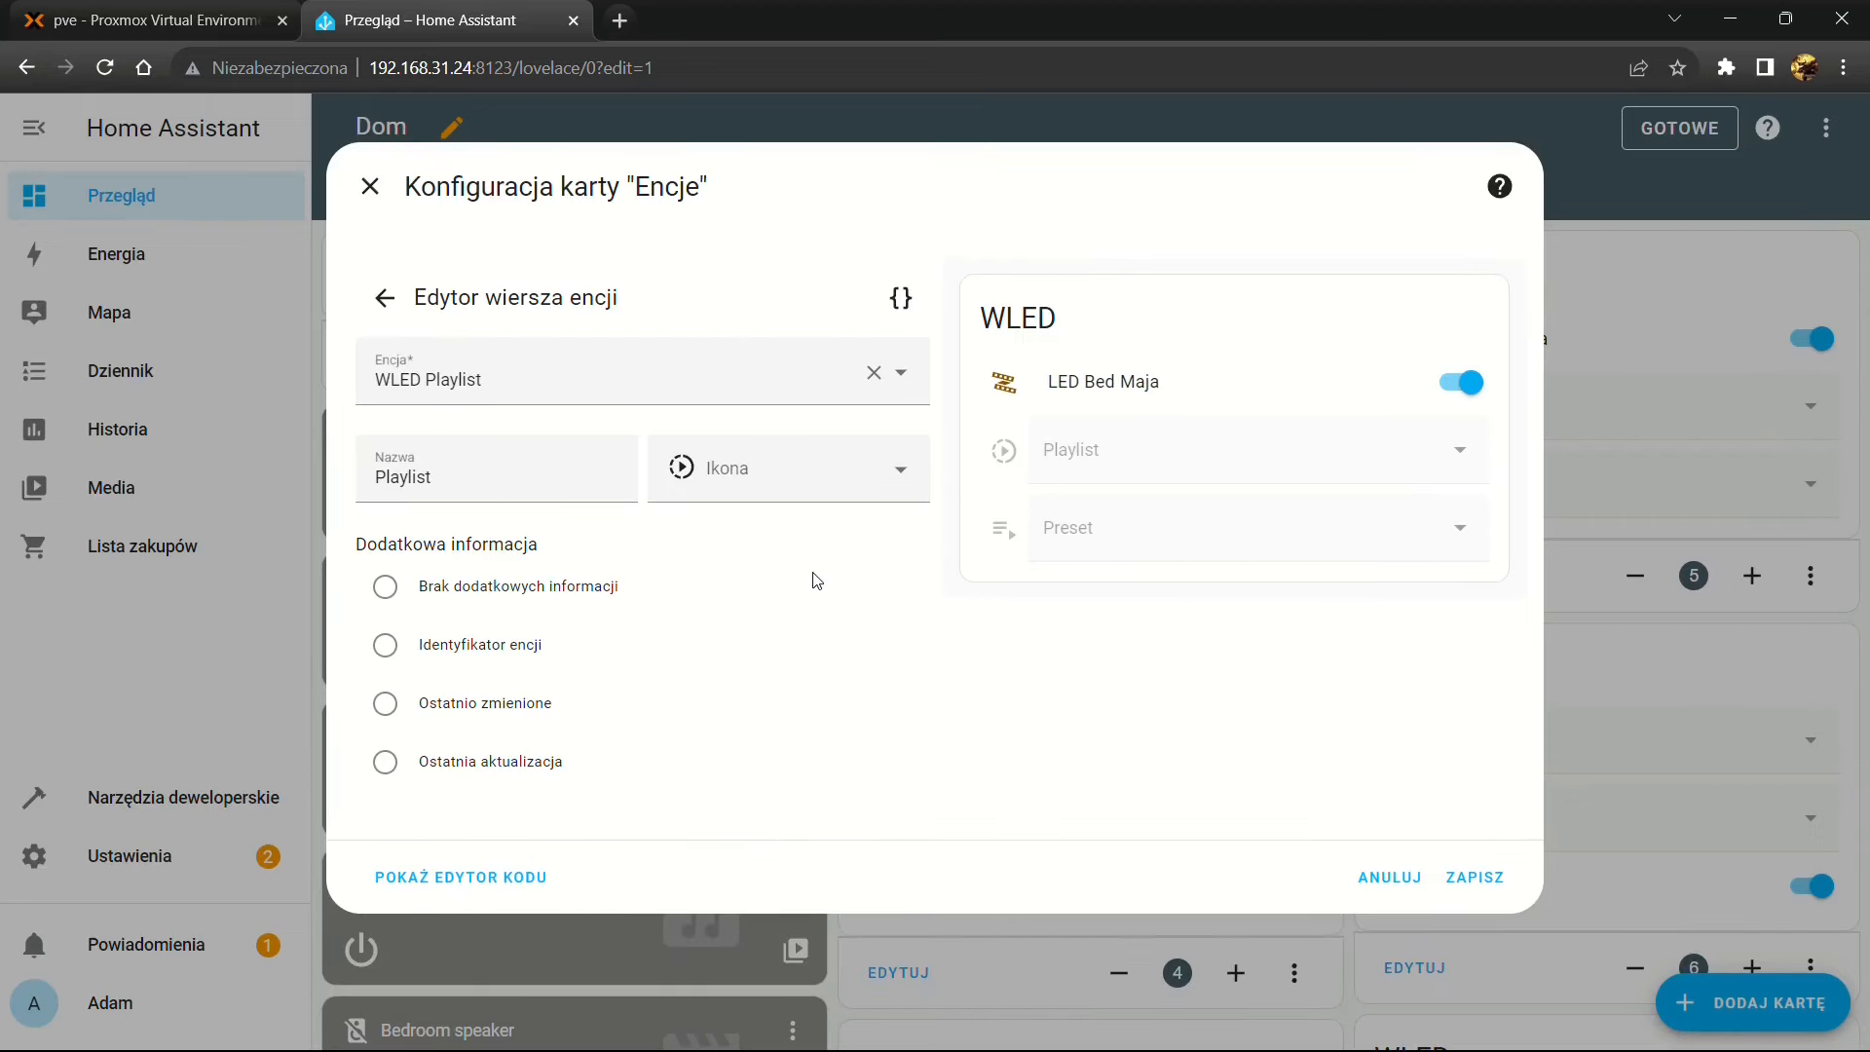
pyautogui.click(601, 369)
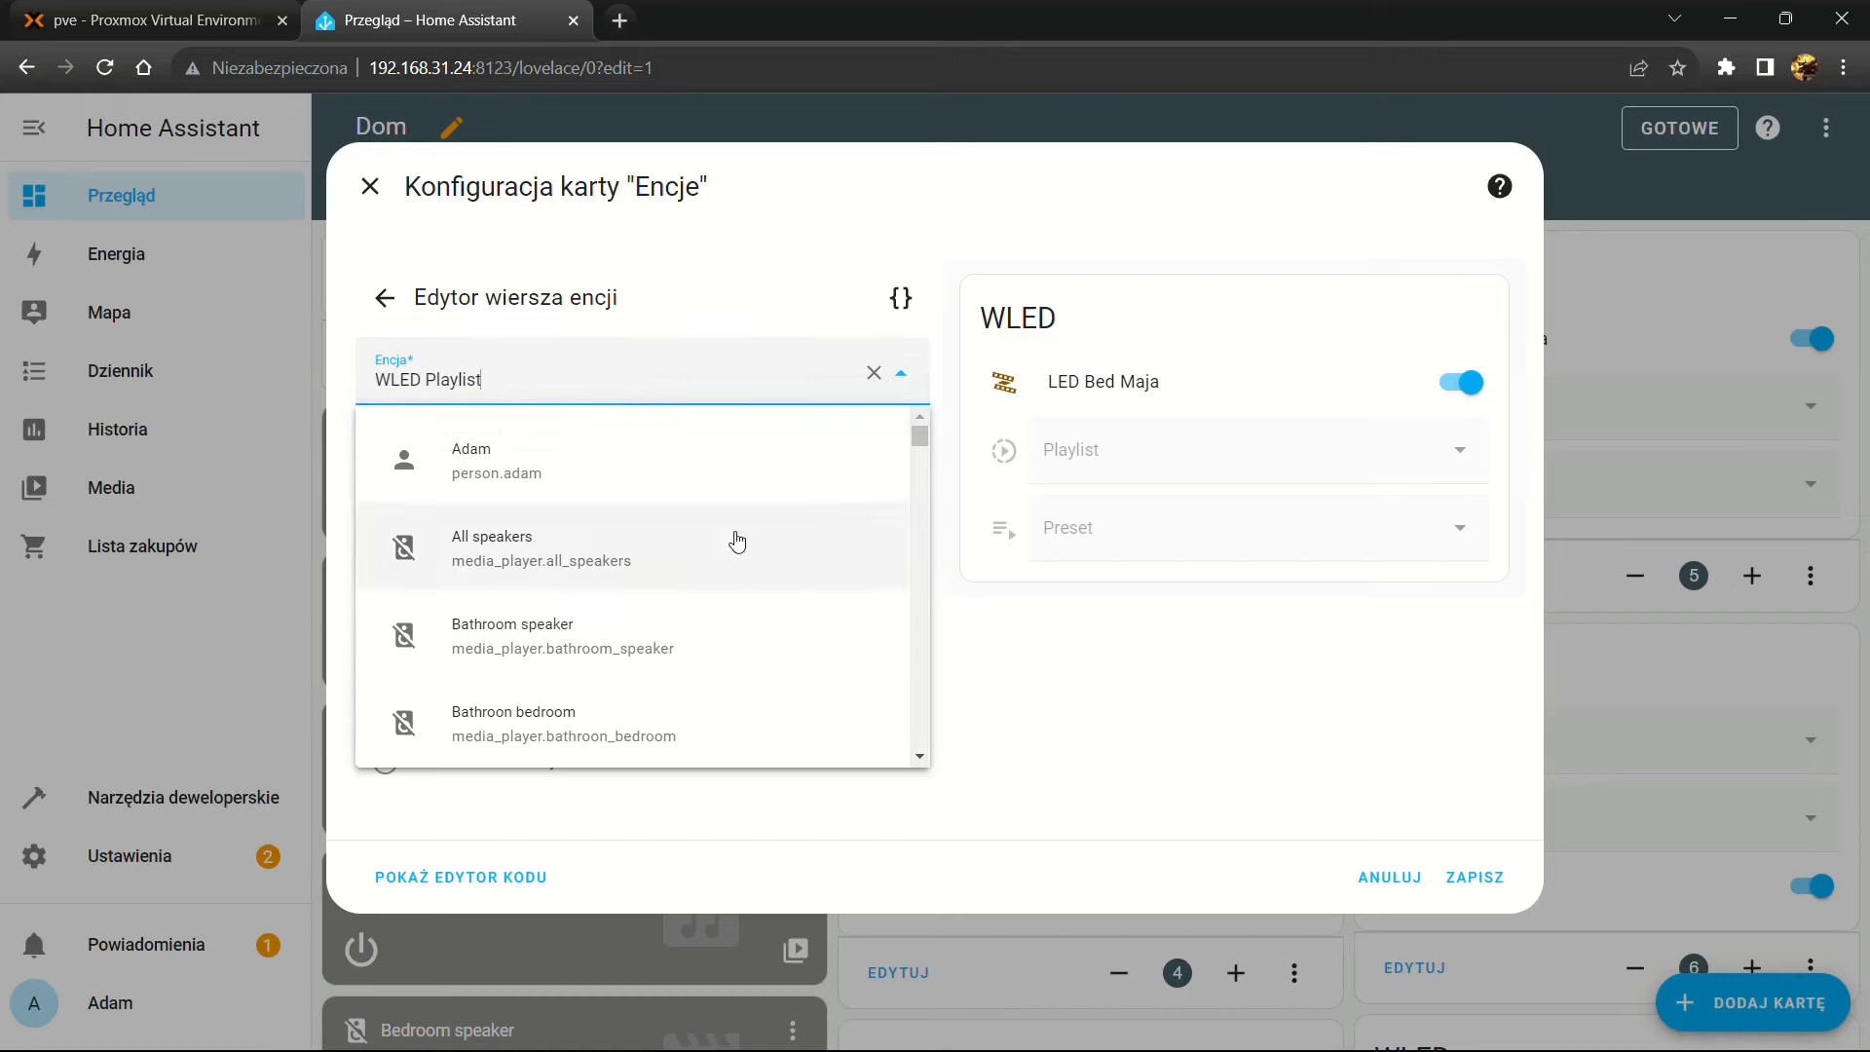
pyautogui.moveTo(919, 435); pyautogui.dragTo(906, 539)
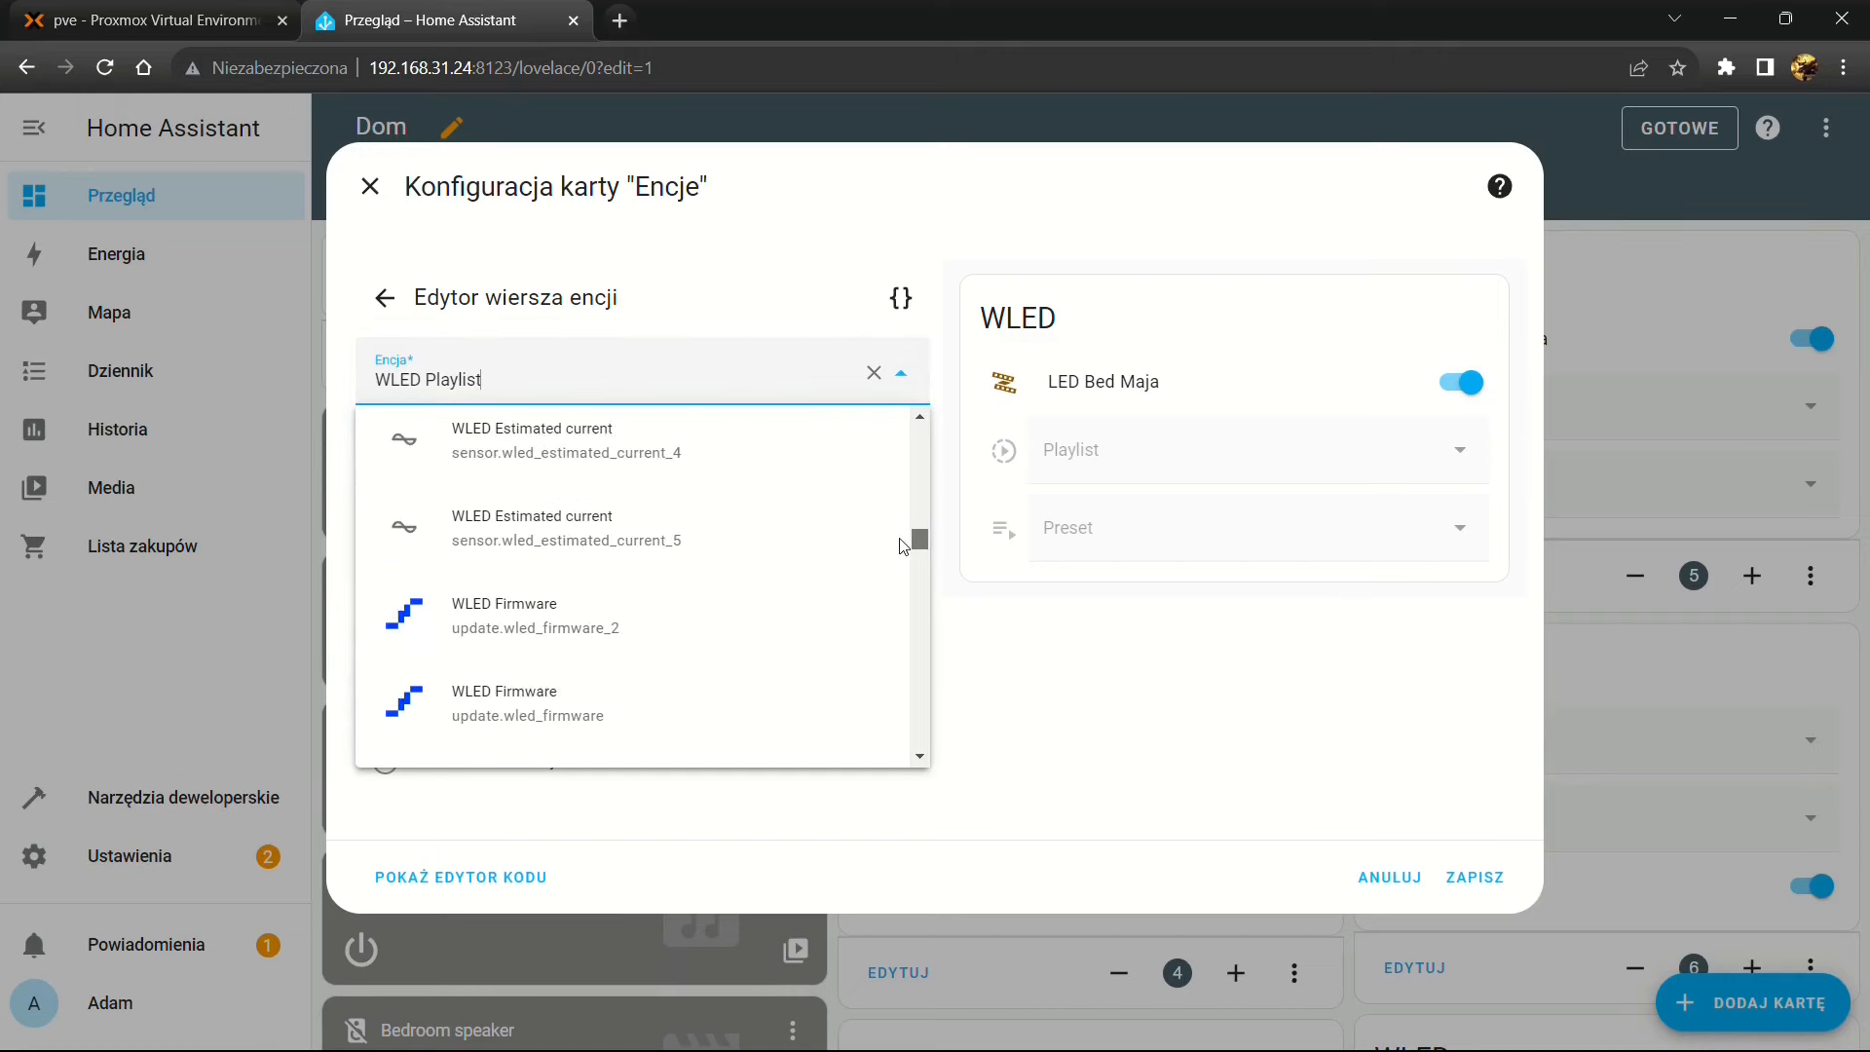
pyautogui.scroll(-3, 601, 602)
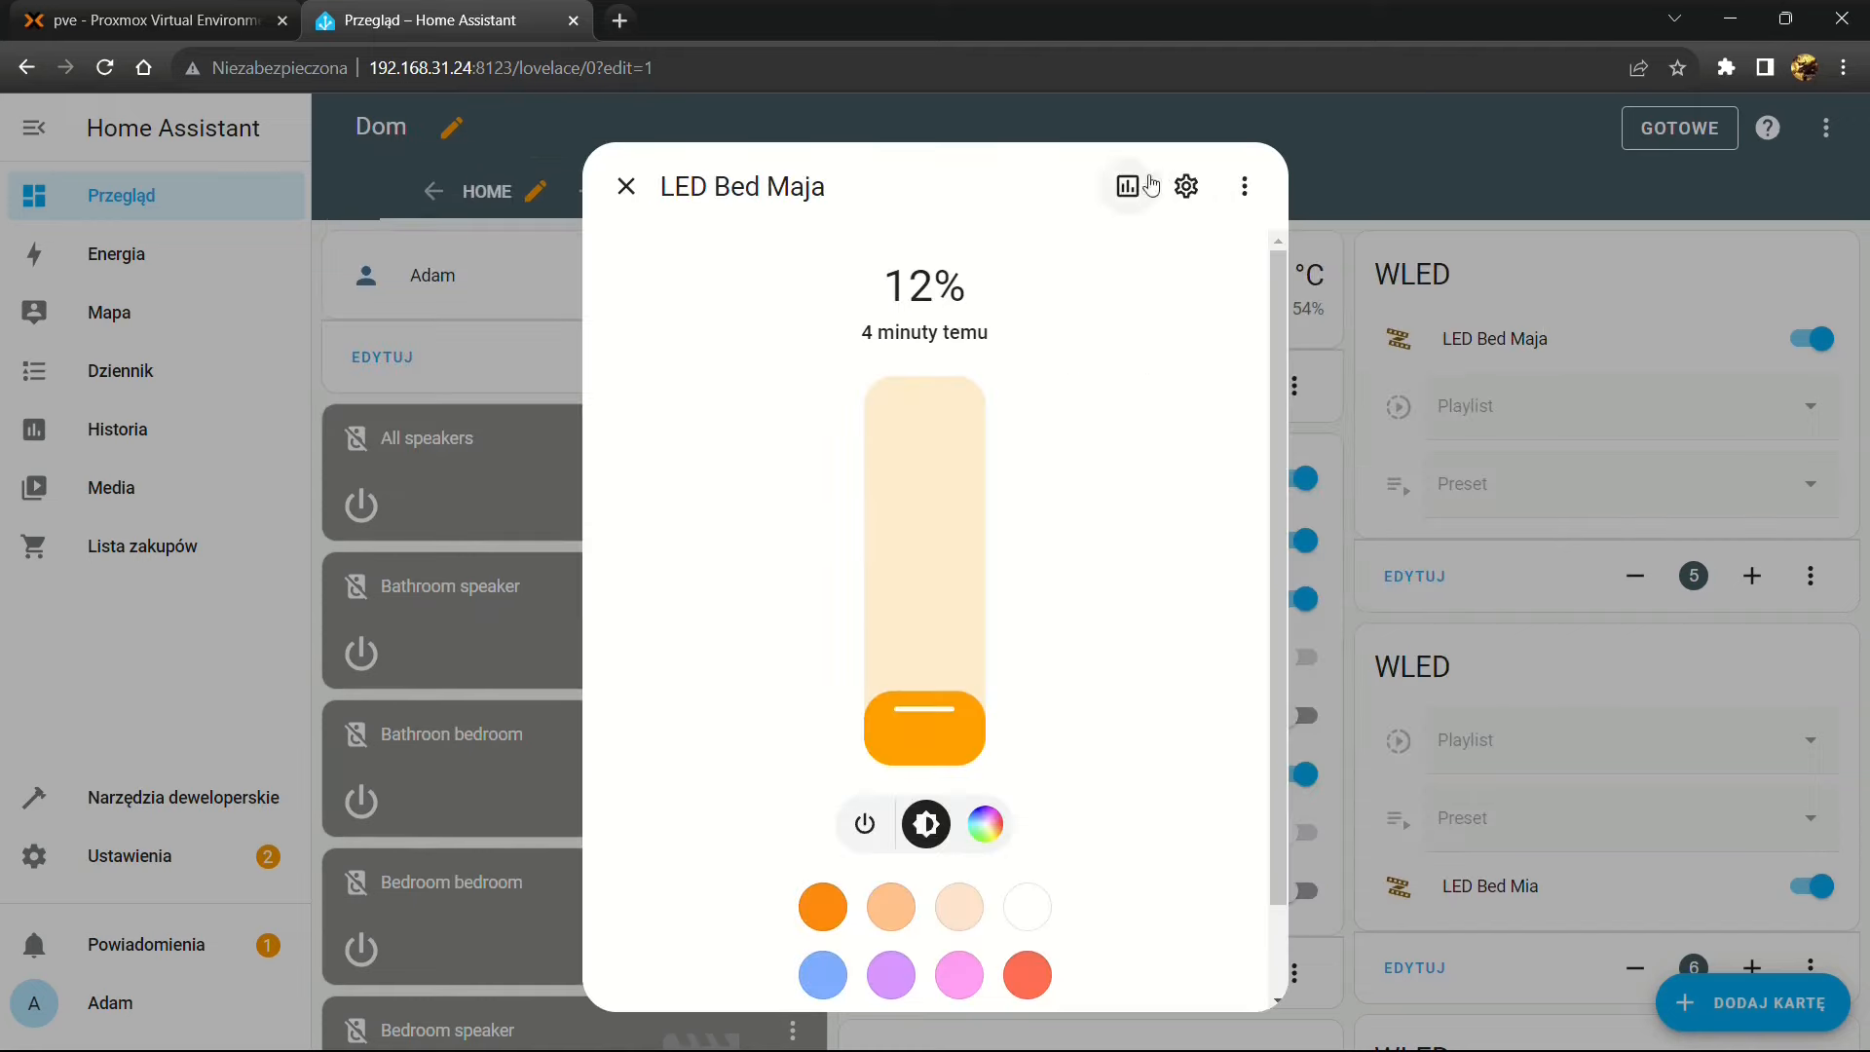
# Open the device information for the first card's bed light and review its controls, configuration and diagnostics sections
pyautogui.click(1244, 188)
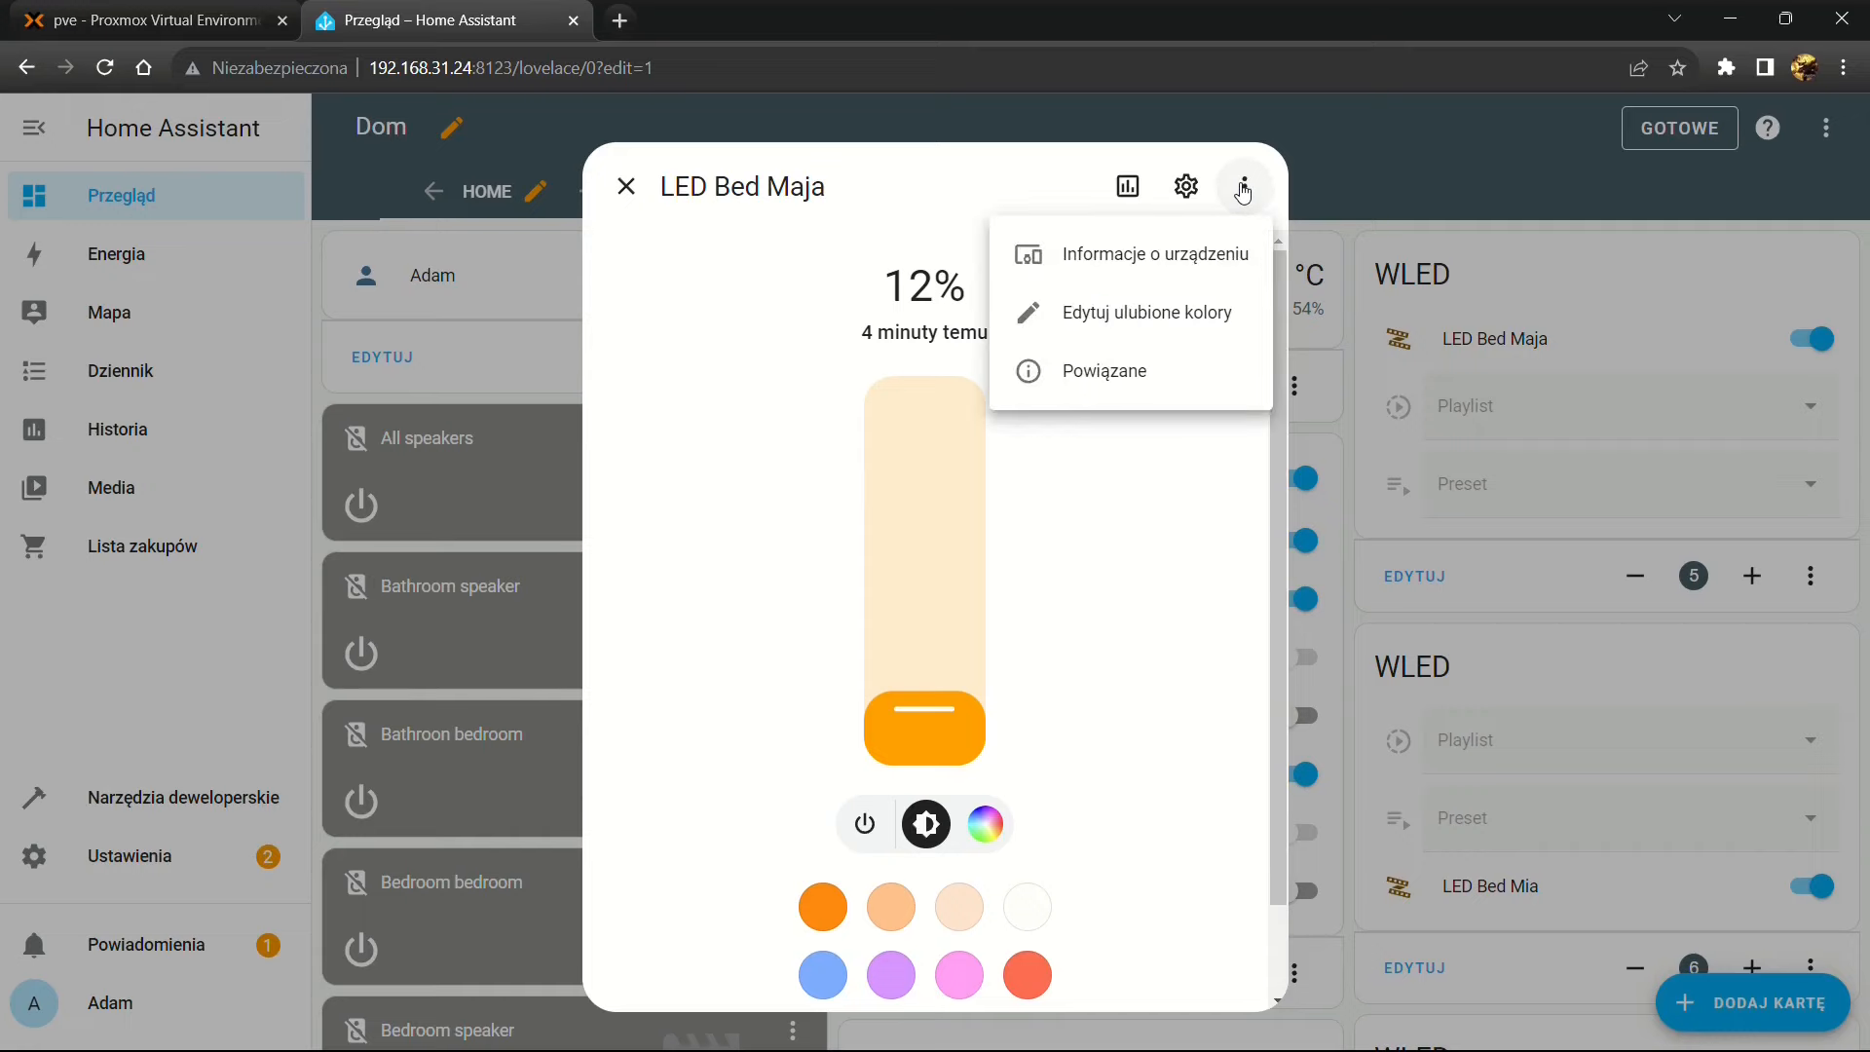
pyautogui.click(1142, 263)
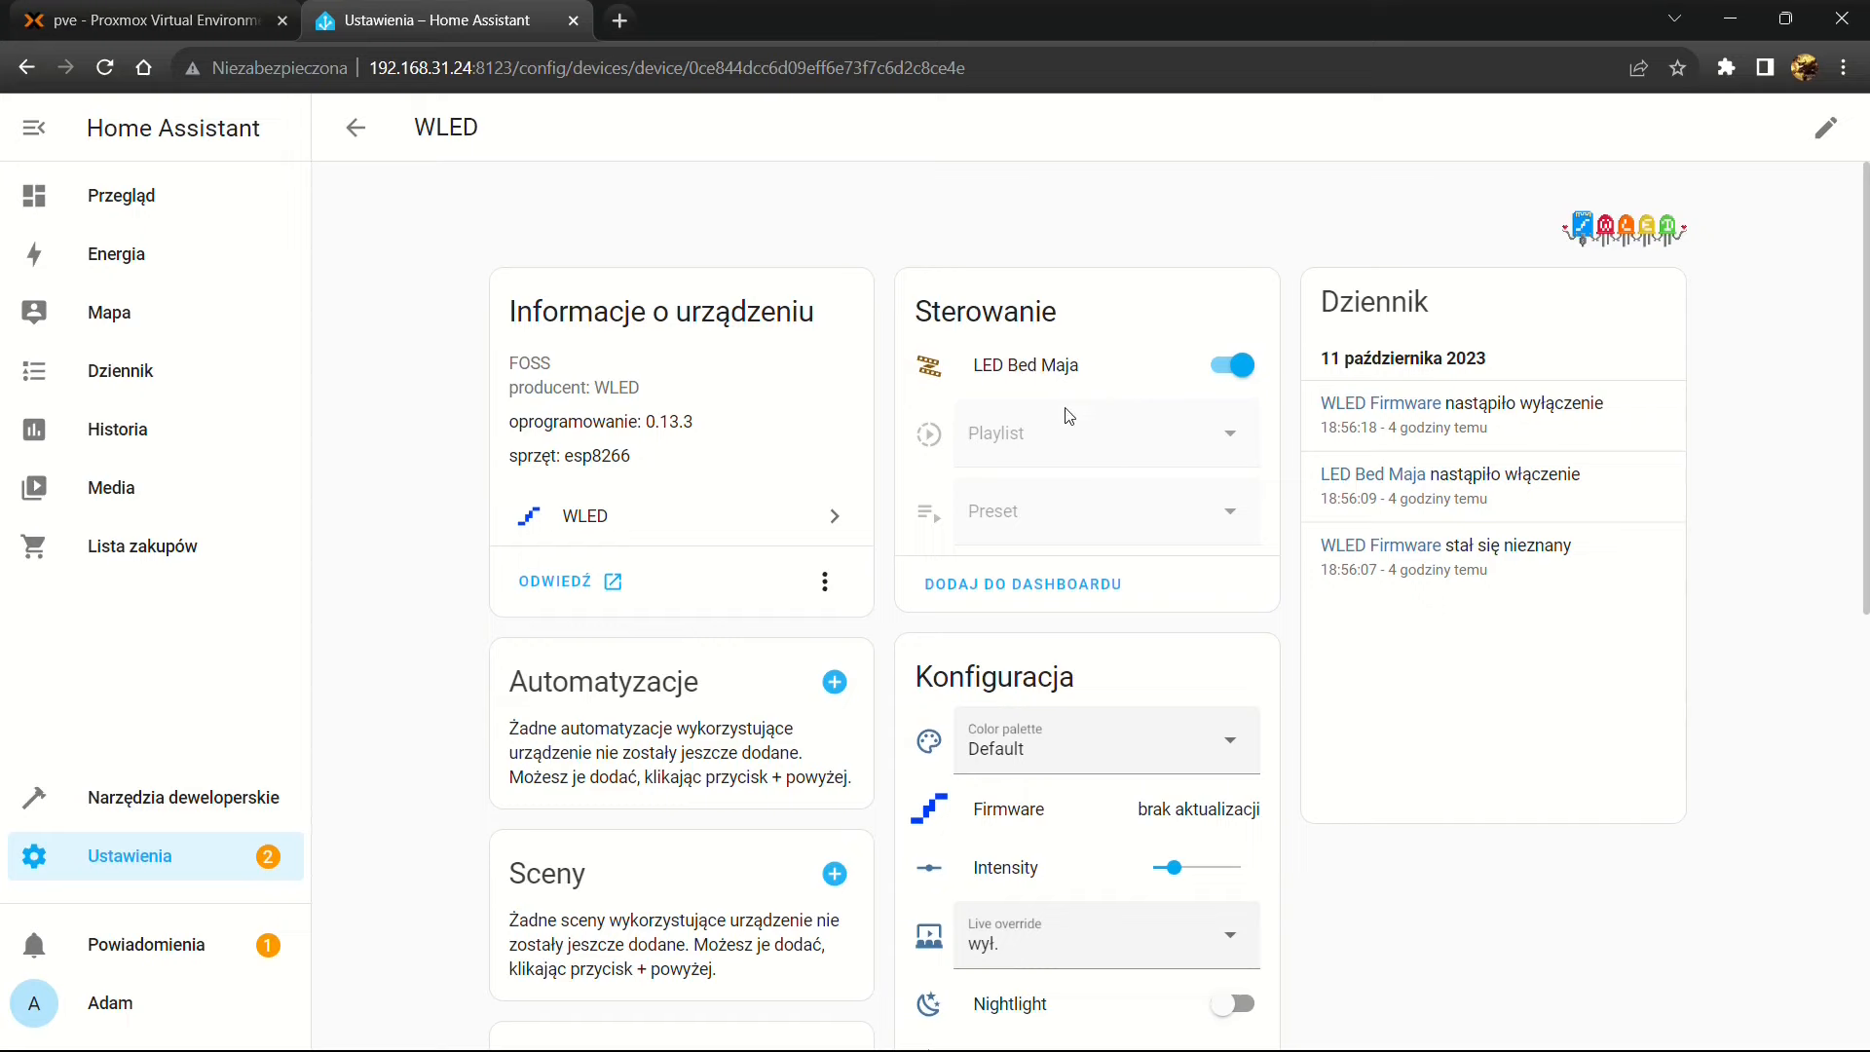
pyautogui.scroll(-5, 991, 394)
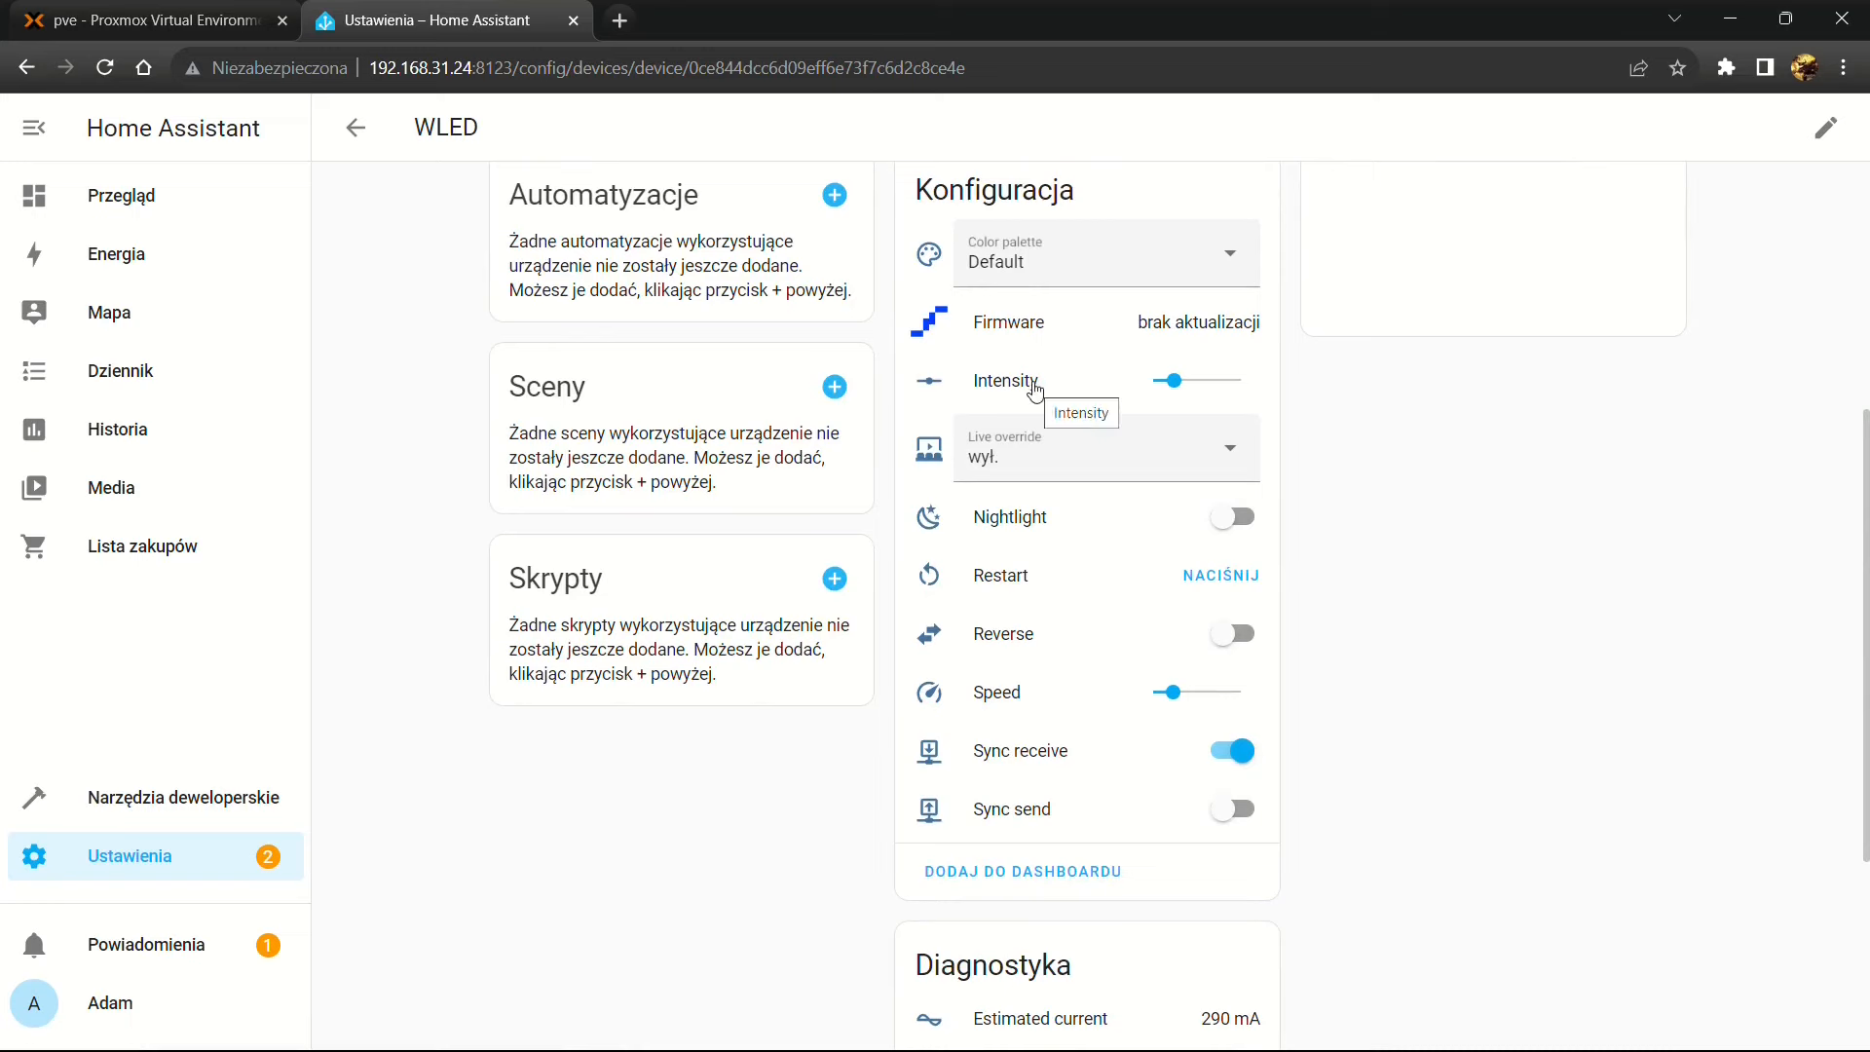
pyautogui.scroll(-2, 1018, 387)
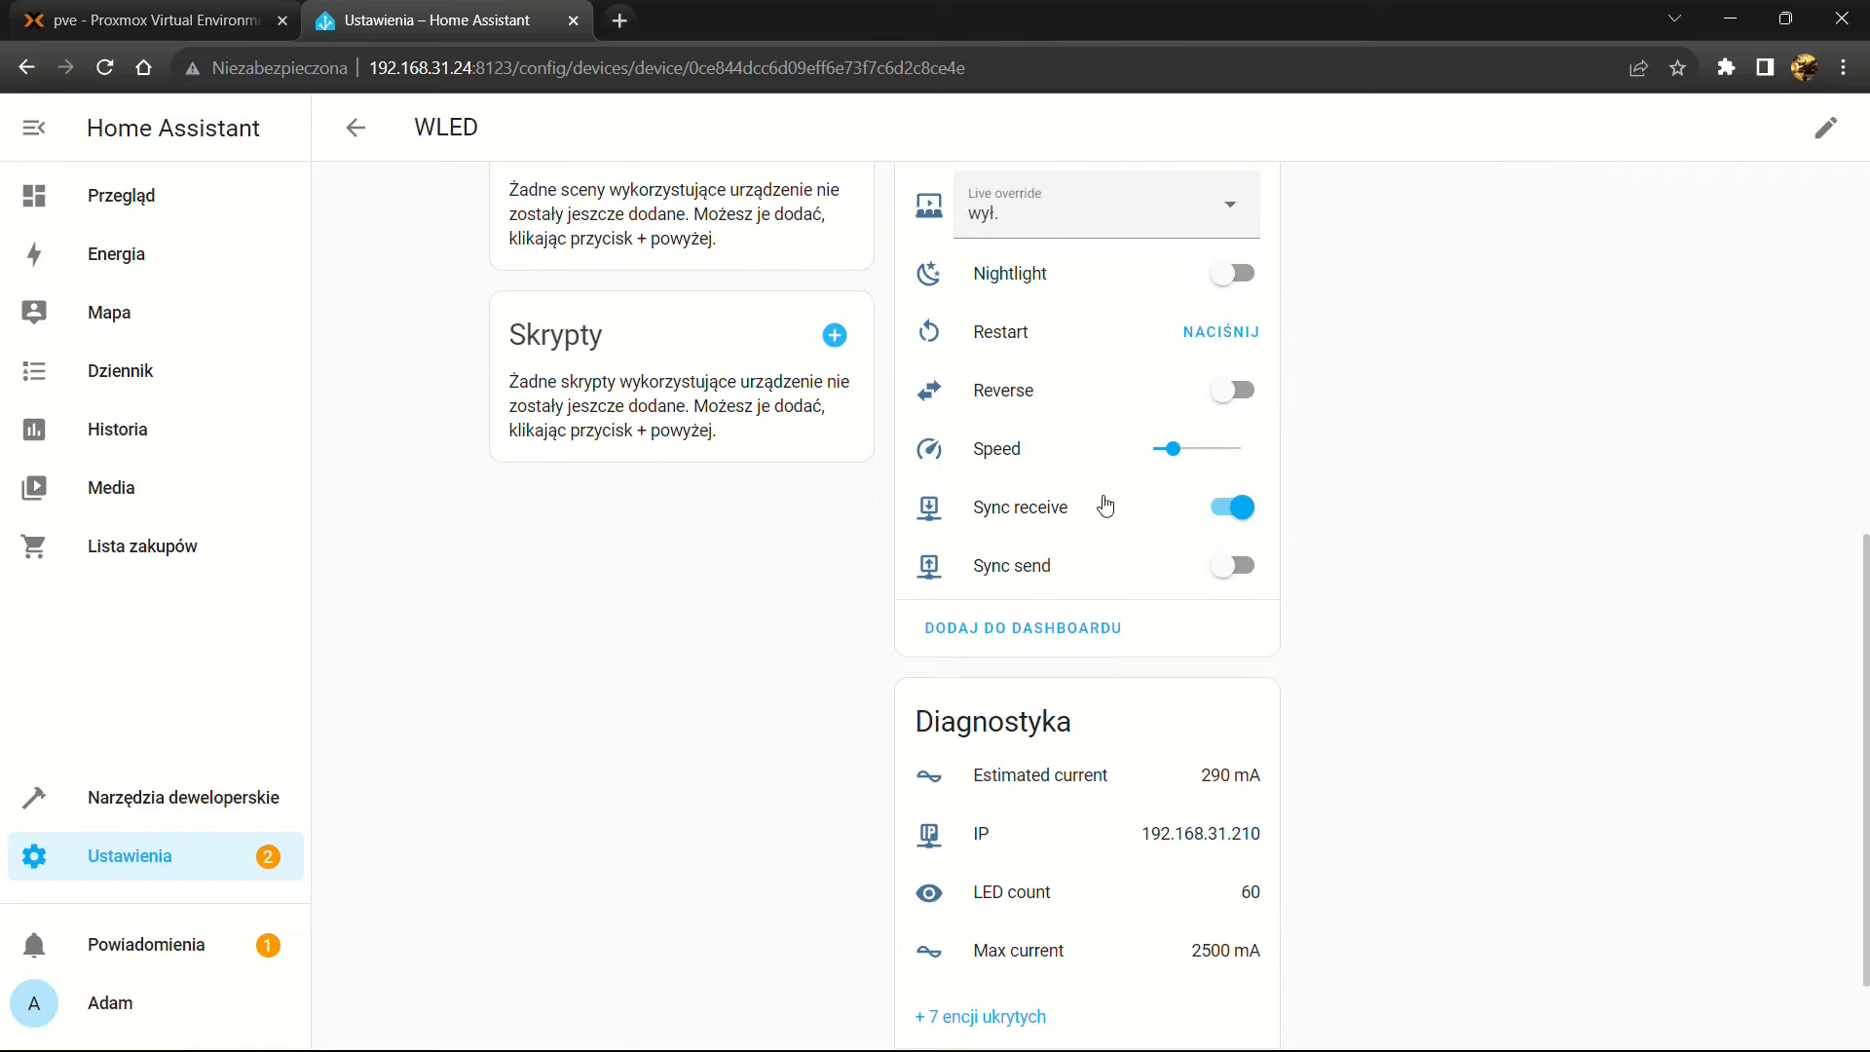
pyautogui.scroll(-1, 1082, 506)
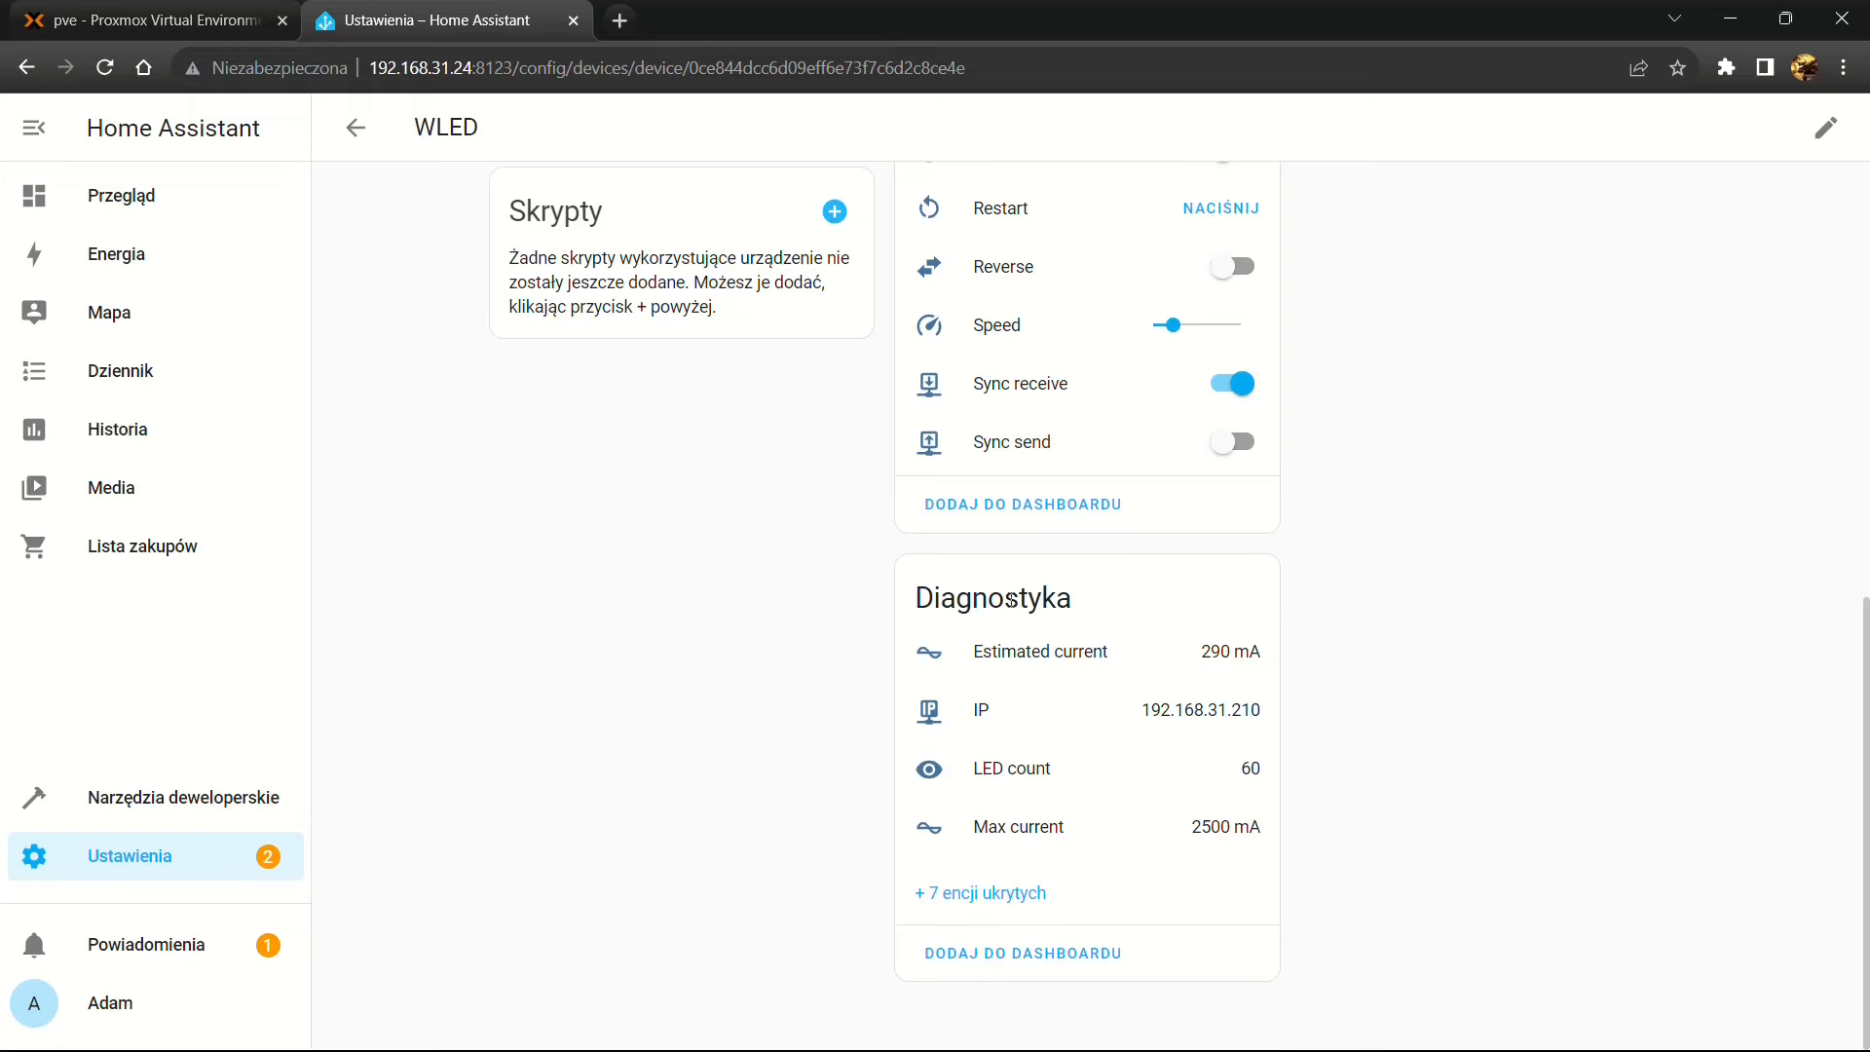
pyautogui.scroll(7, 1011, 600)
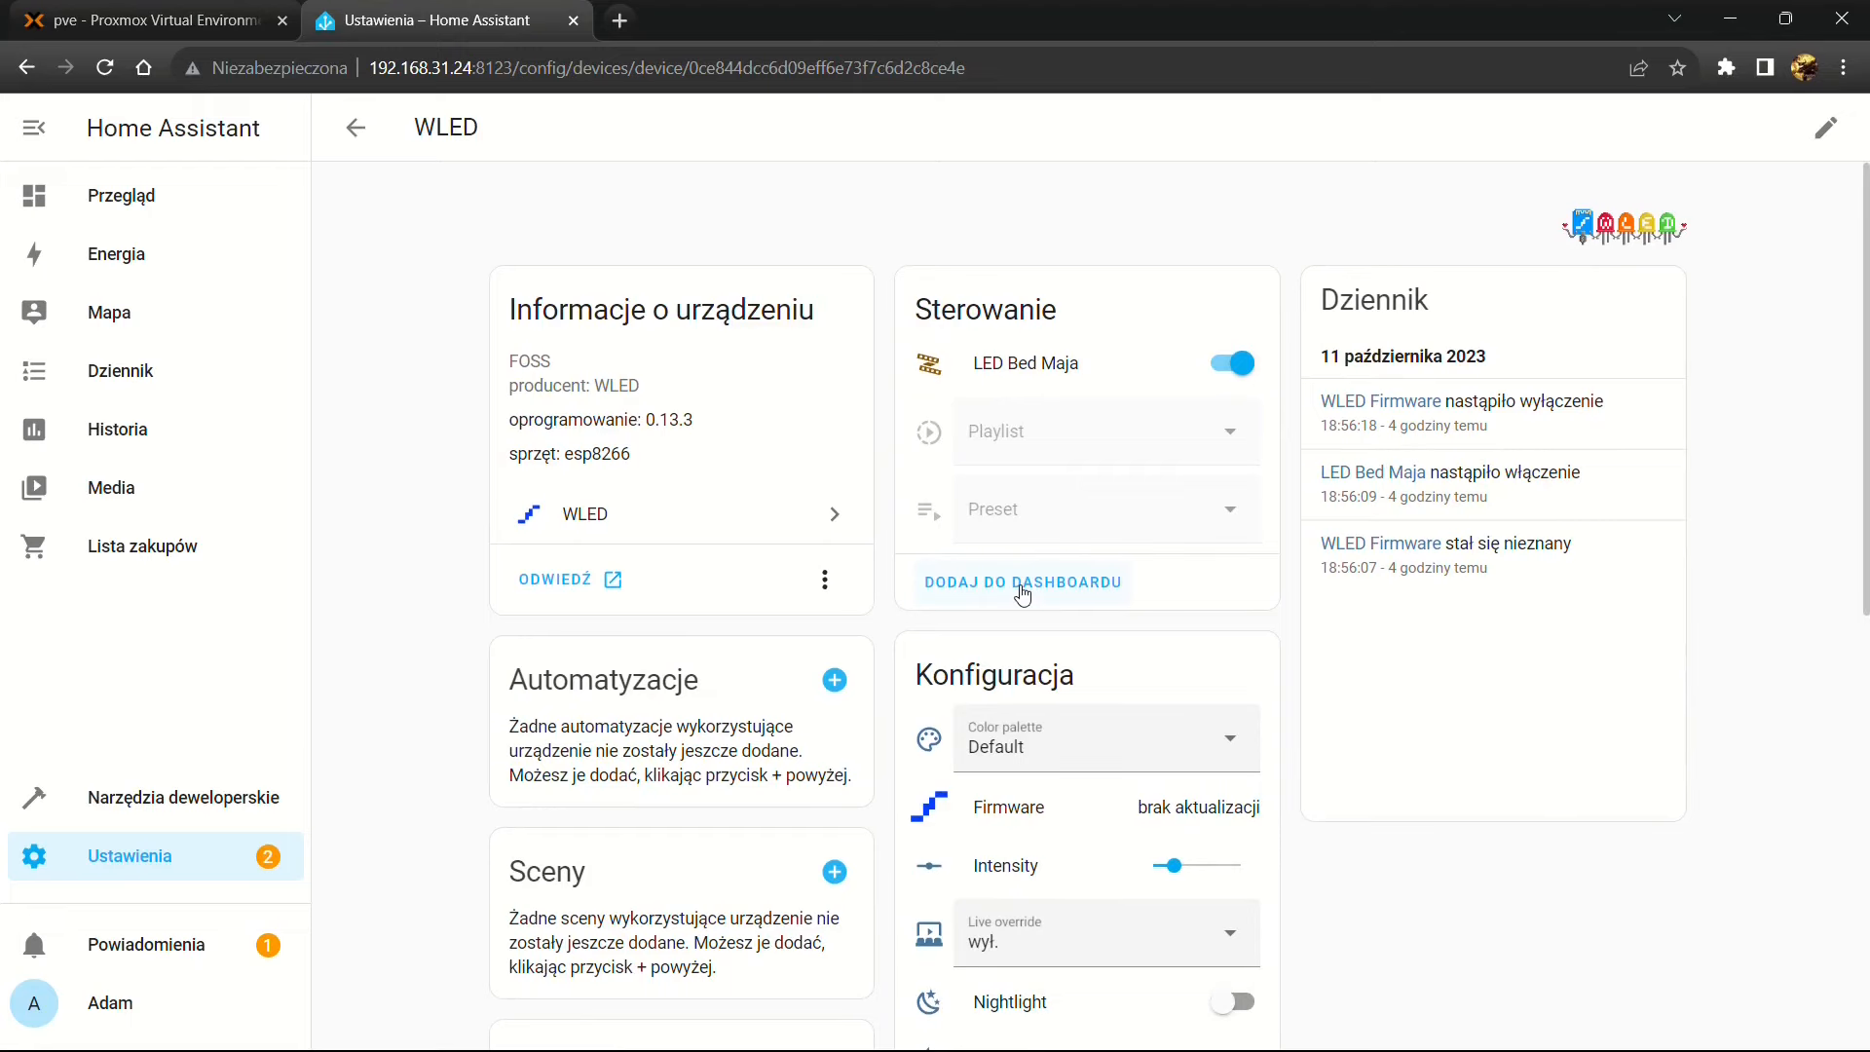
pyautogui.scroll(-1, 1021, 593)
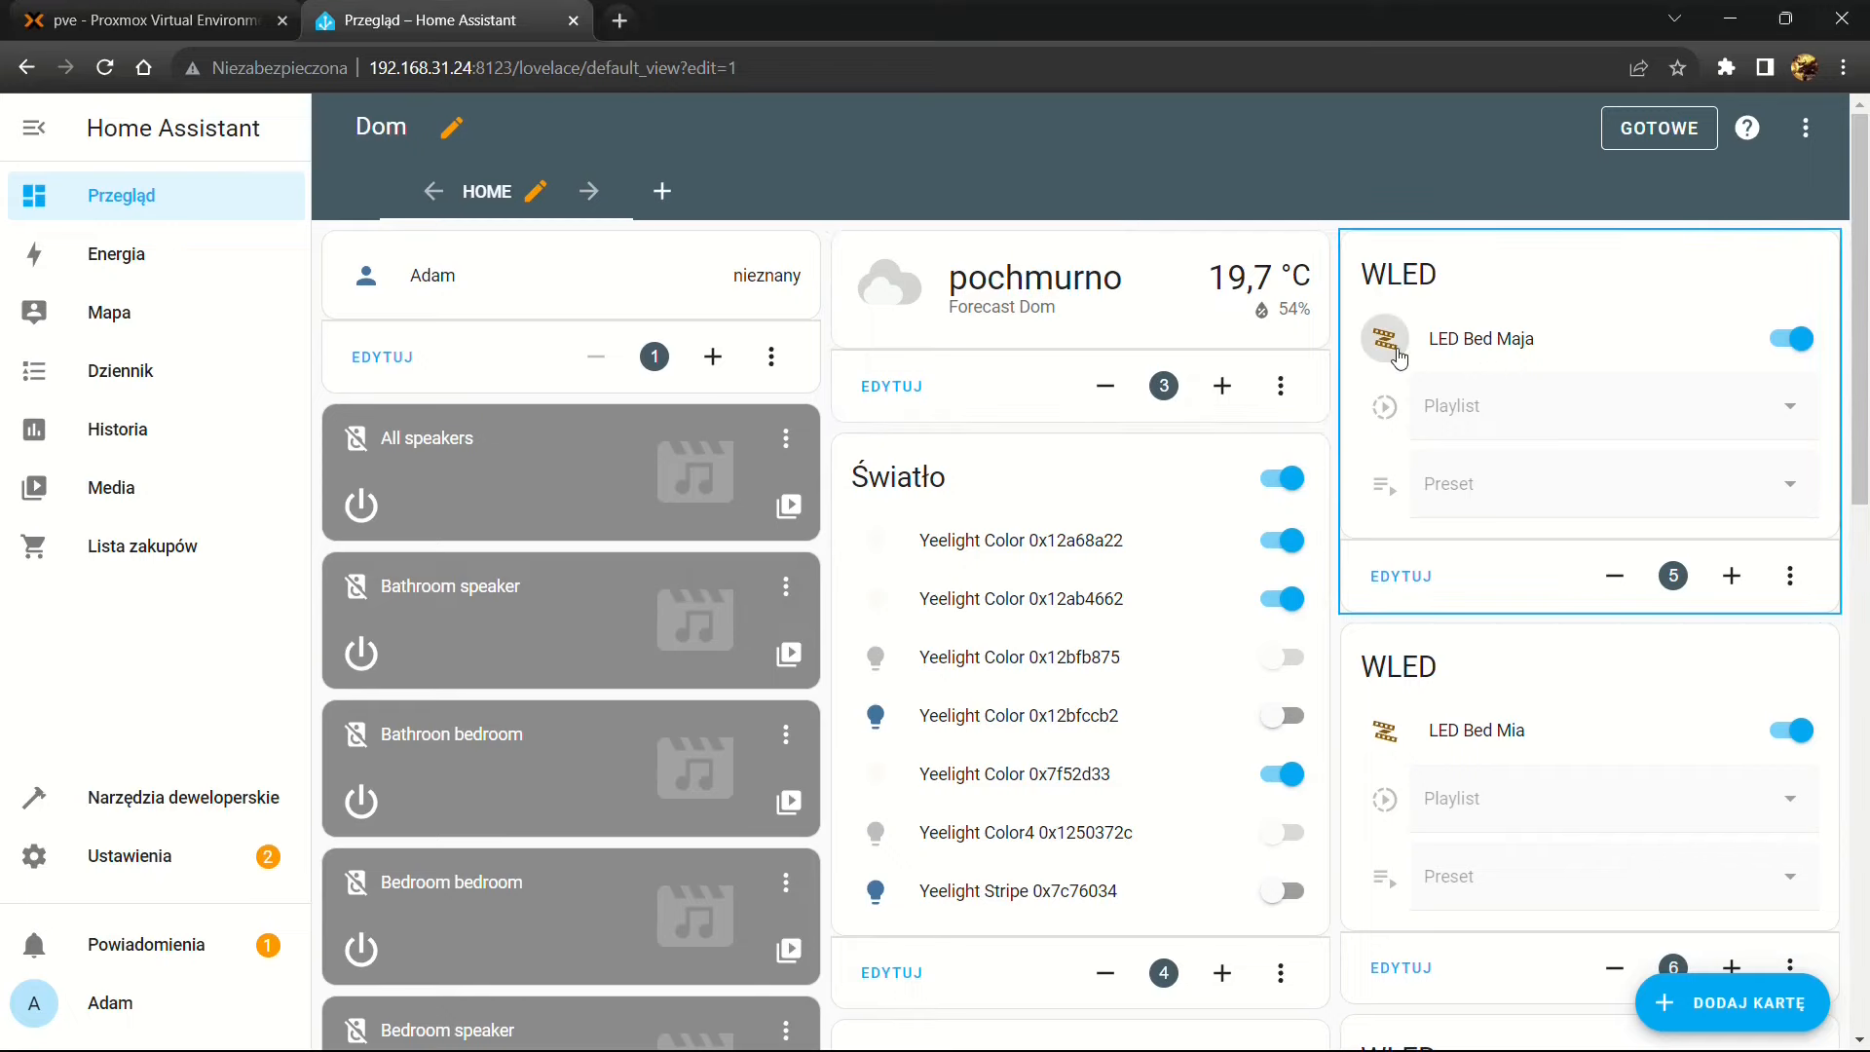
# Check the first bed light's entity settings from its dashboard card, then return to its light controls
pyautogui.click(1385, 343)
pyautogui.click(1185, 186)
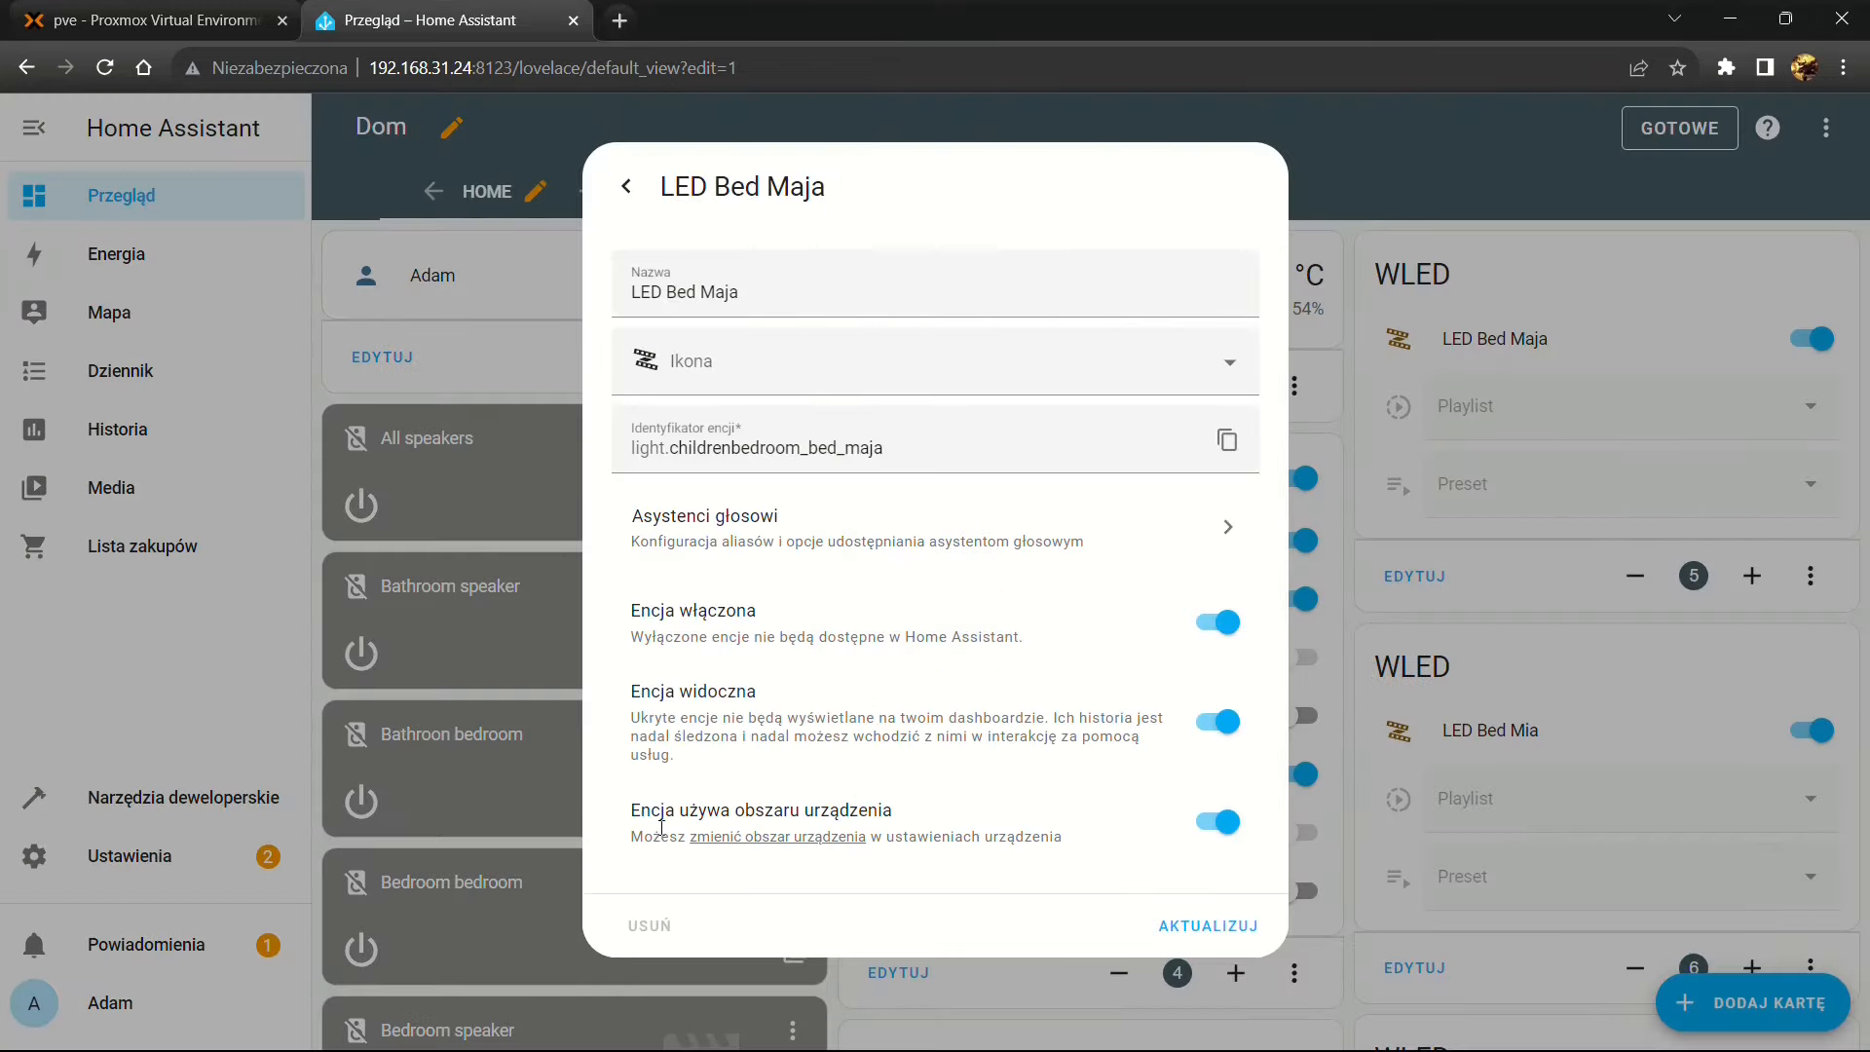
pyautogui.click(626, 186)
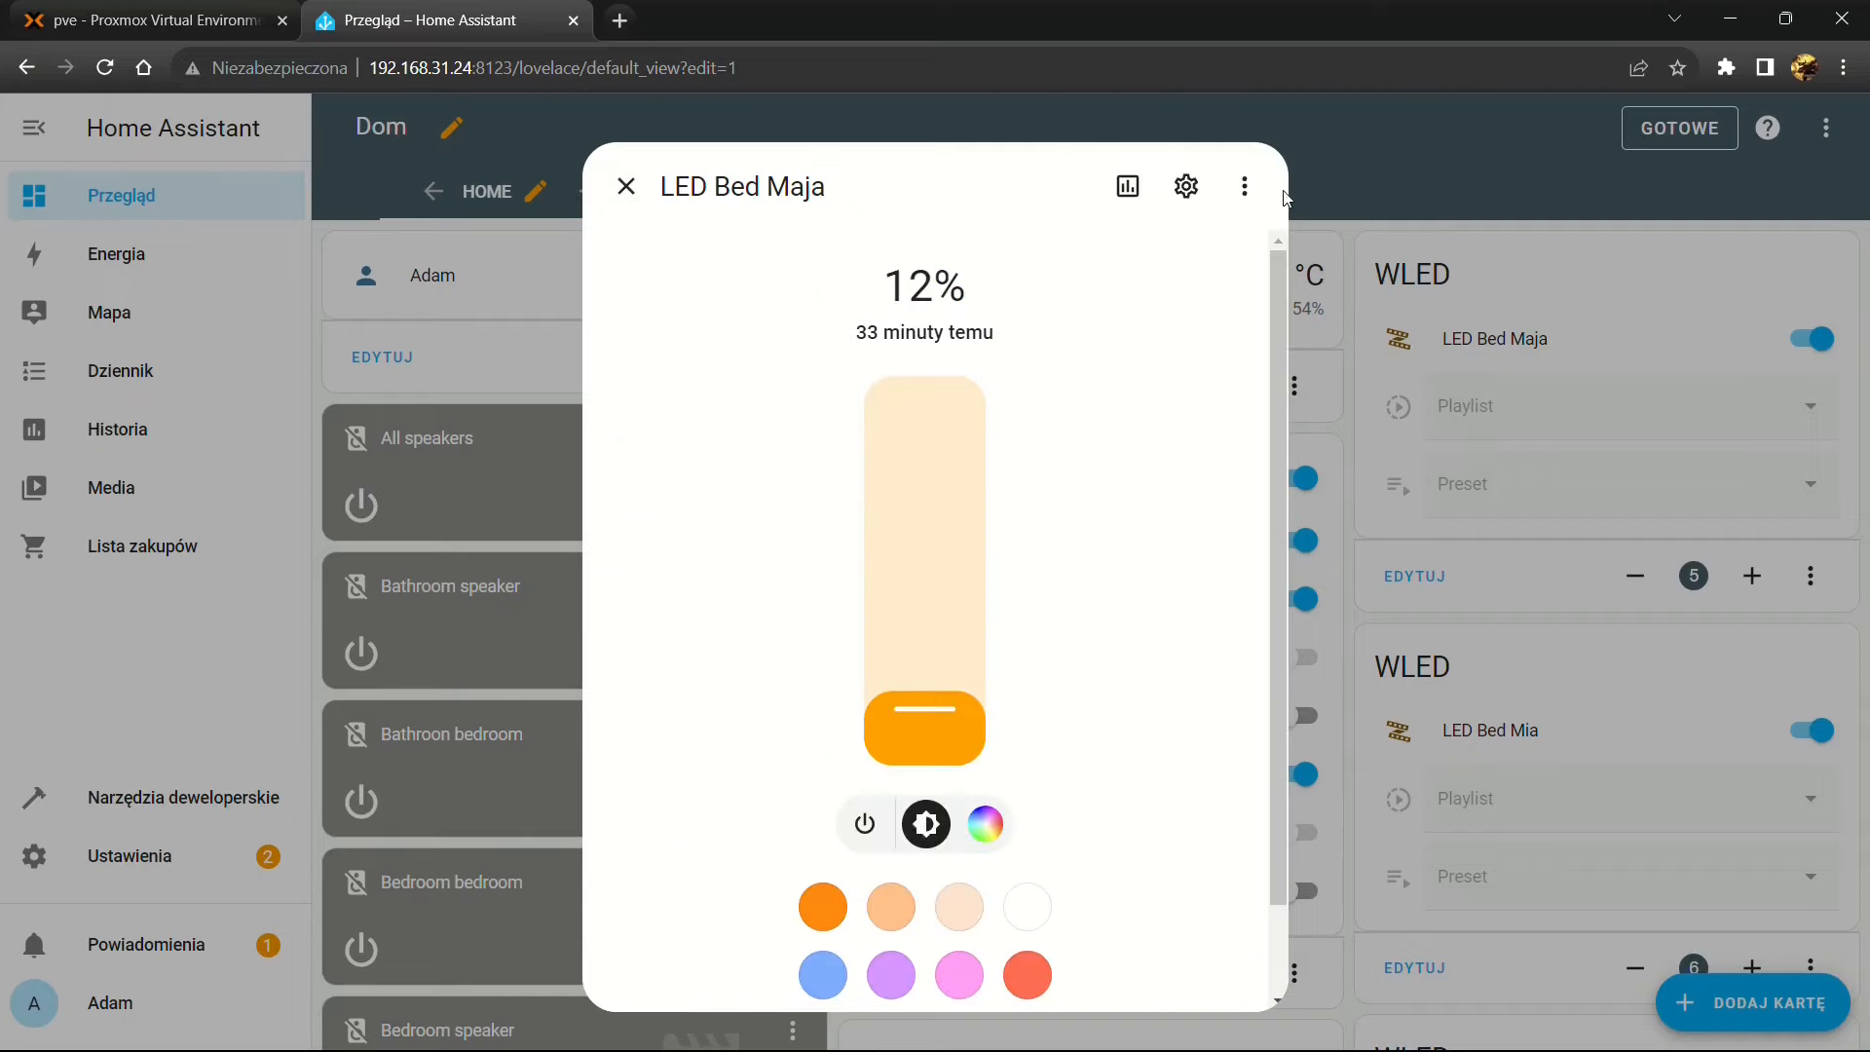
# Edit this bed light's WLED device and assign it to a newly added area named Children Bedroom
pyautogui.click(1244, 186)
pyautogui.click(1084, 259)
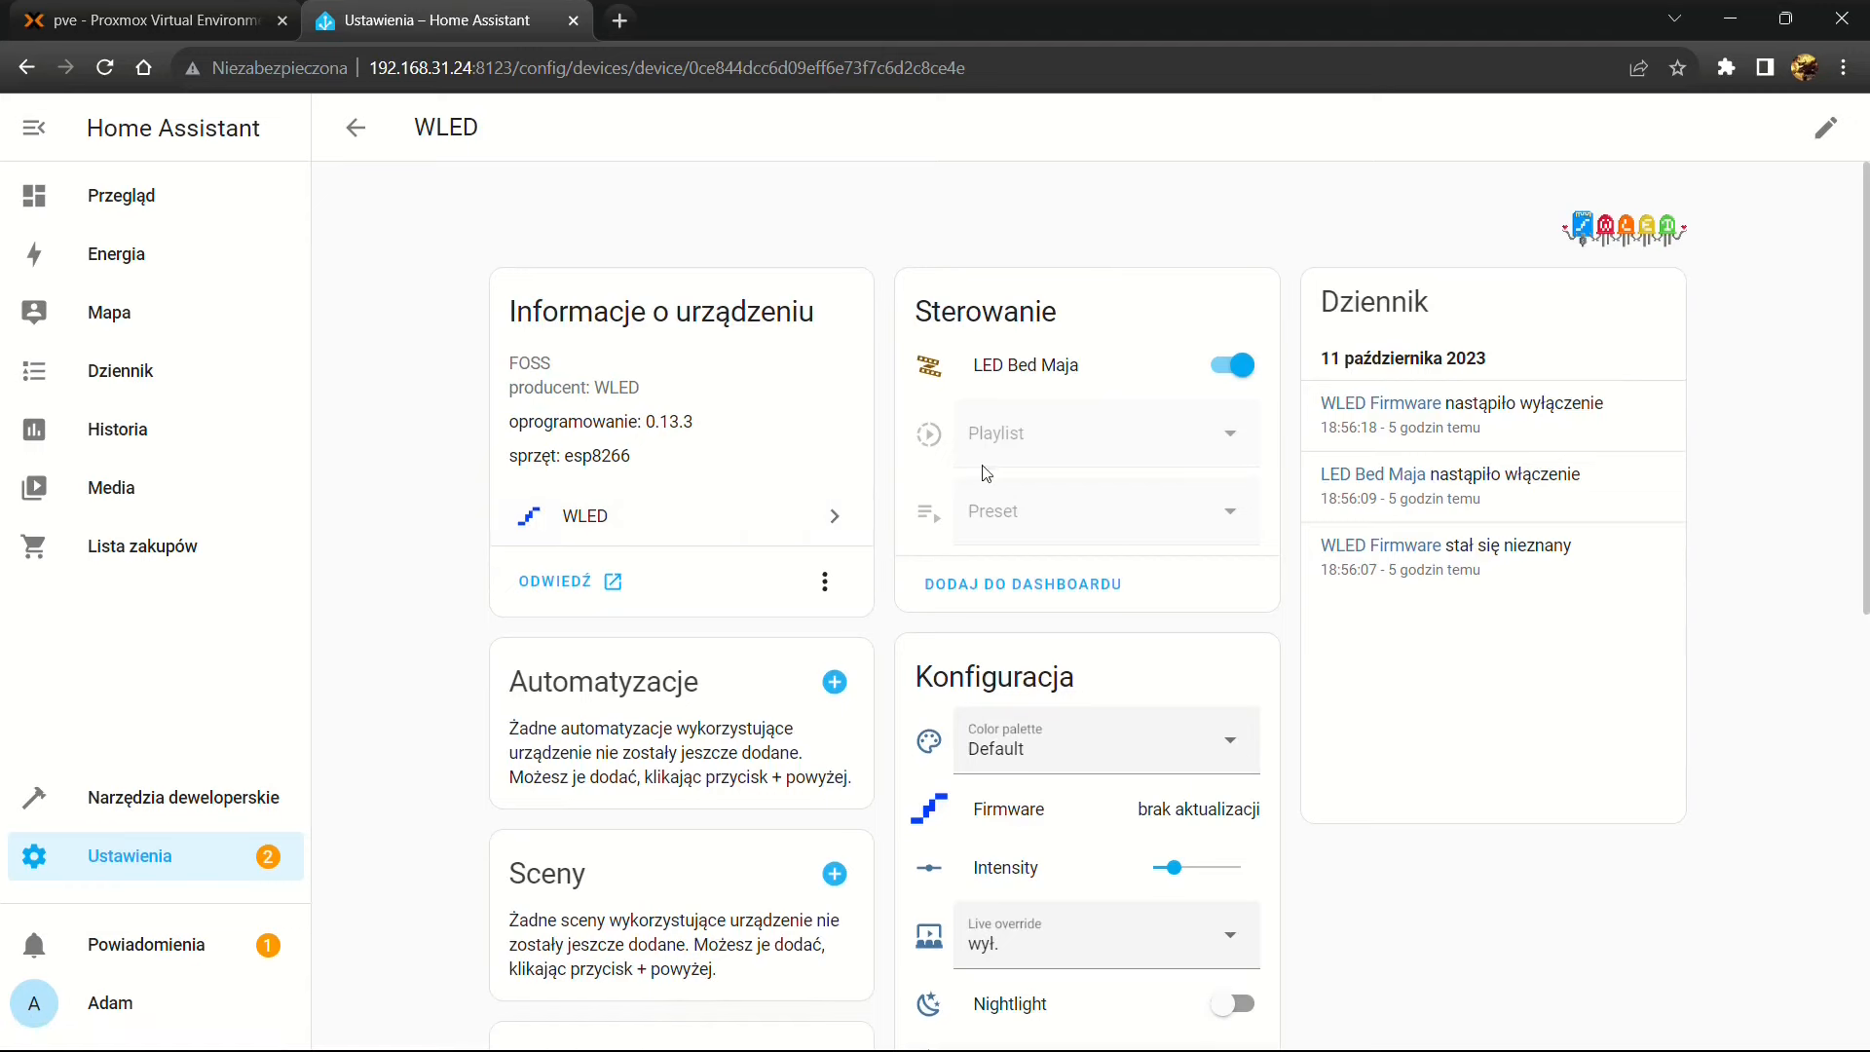
pyautogui.click(1824, 130)
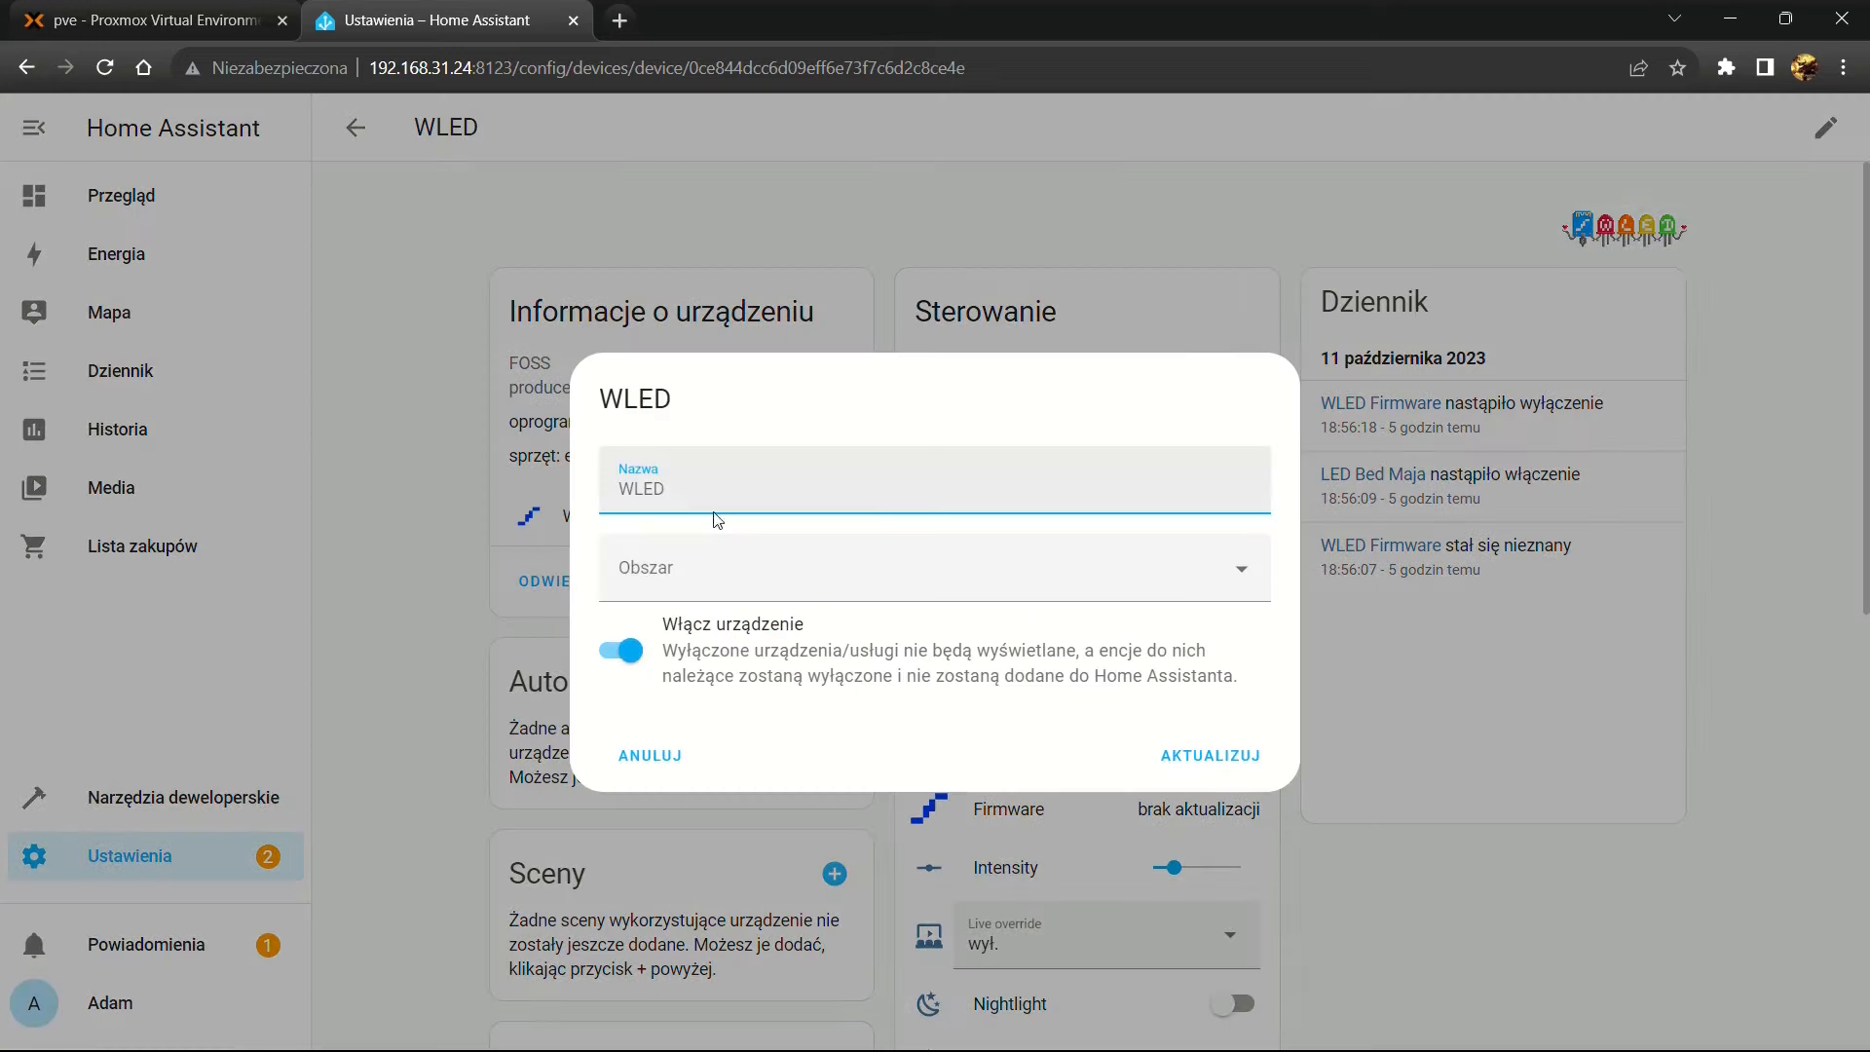
pyautogui.click(696, 576)
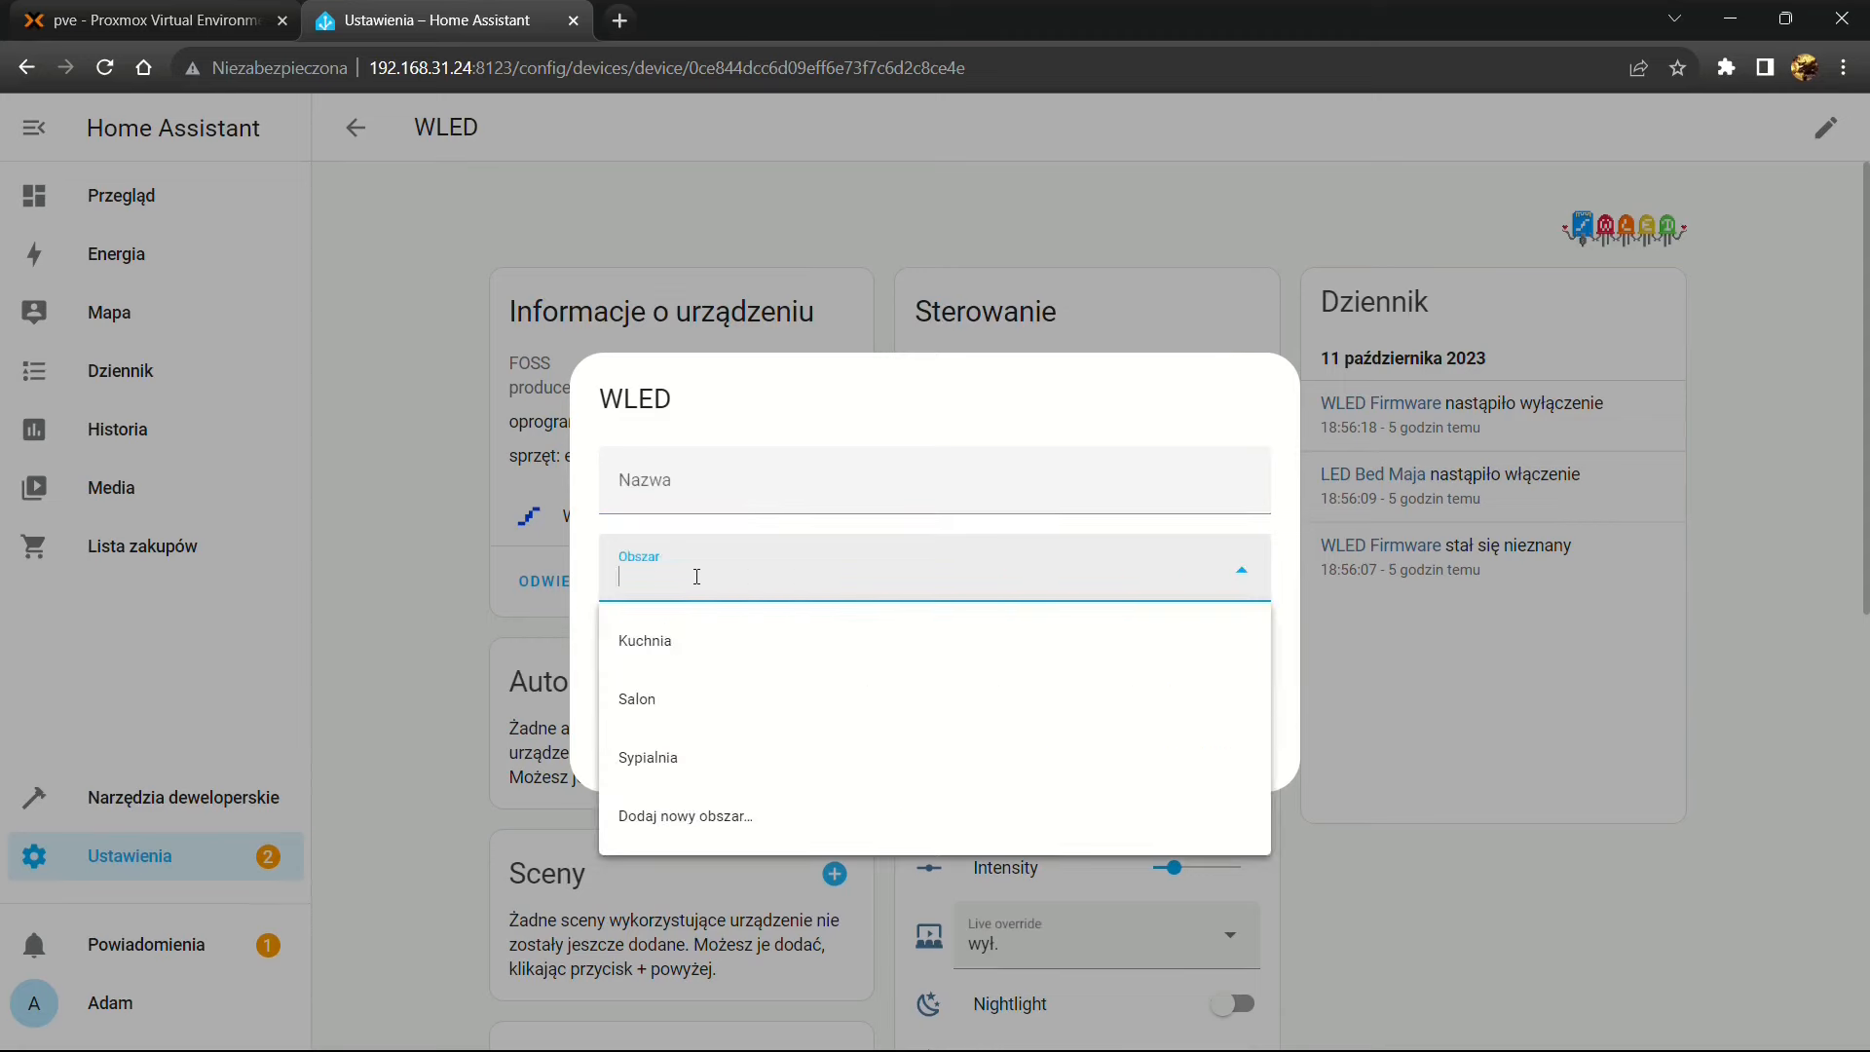
pyautogui.click(671, 818)
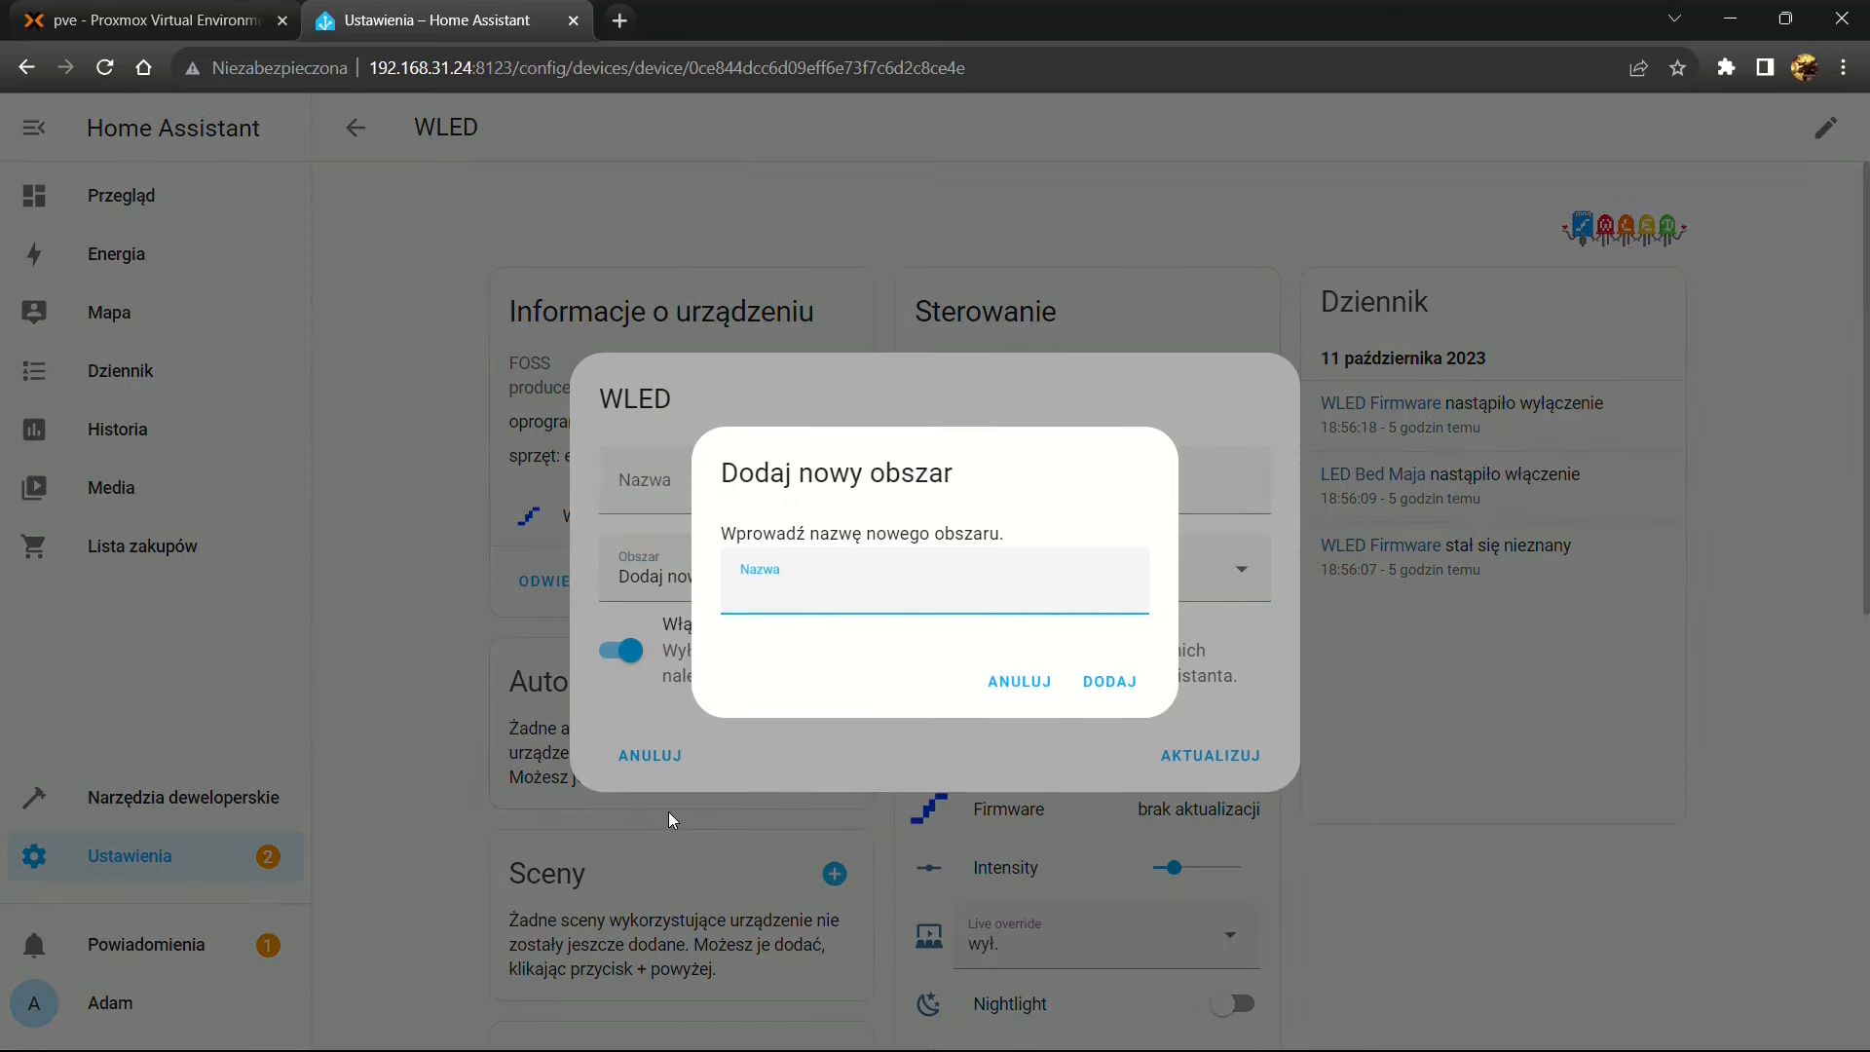
pyautogui.write('Children Bedroom')
pyautogui.click(1106, 679)
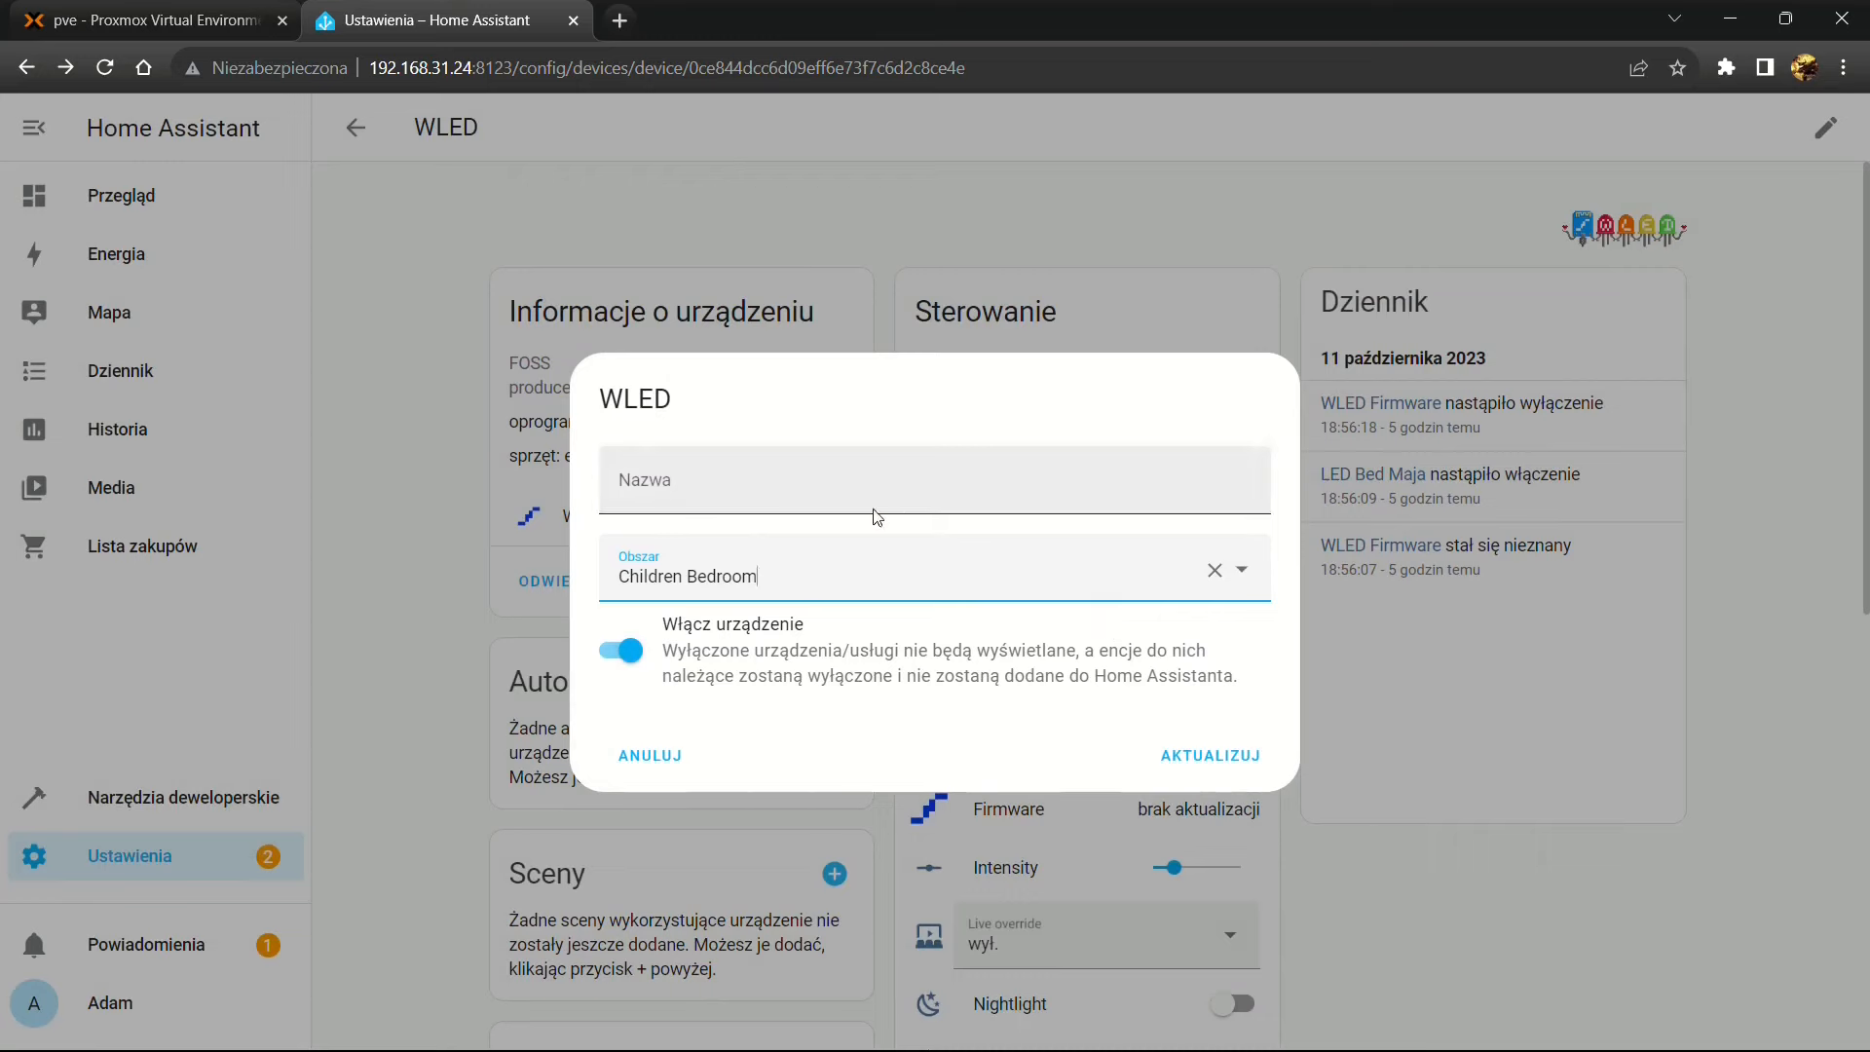
# Name the device "WLED Children Bedroom" followed by the first child's first name and update it
pyautogui.click(775, 486)
pyautogui.write('WLED')
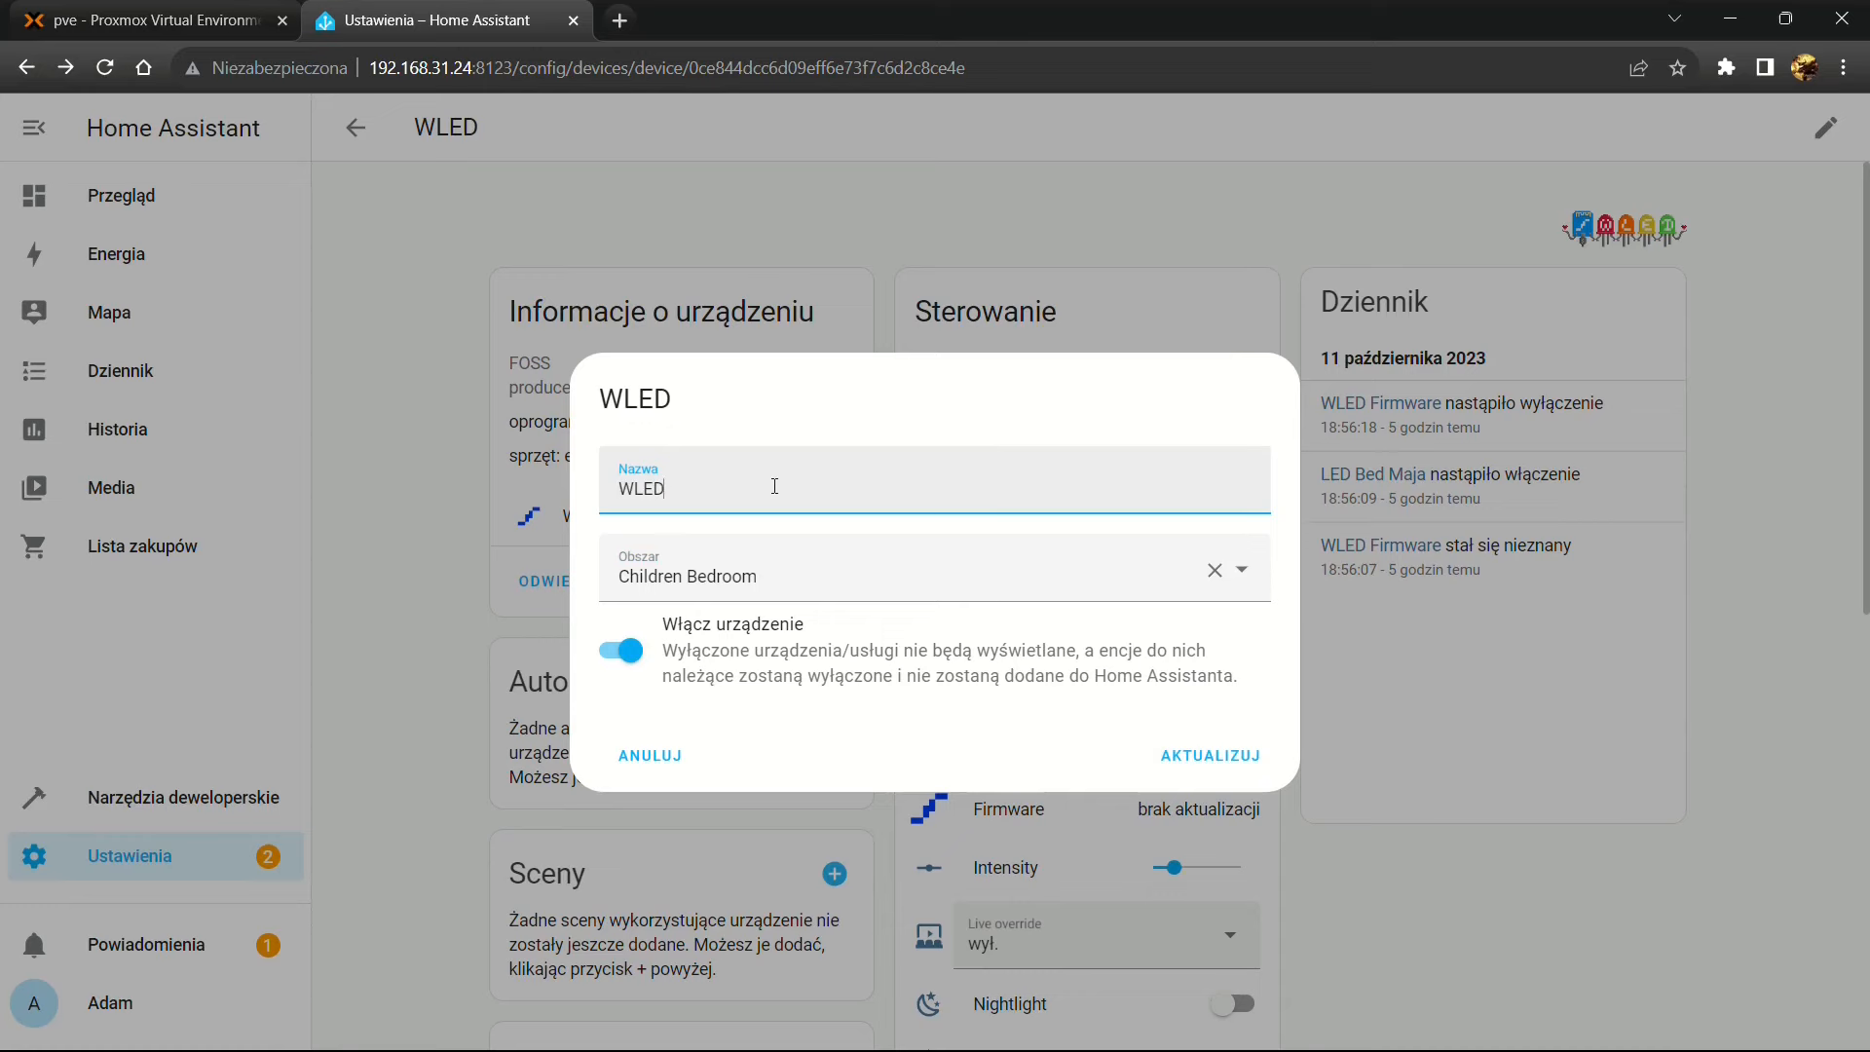
pyautogui.write(' Children Bedroom Maja')
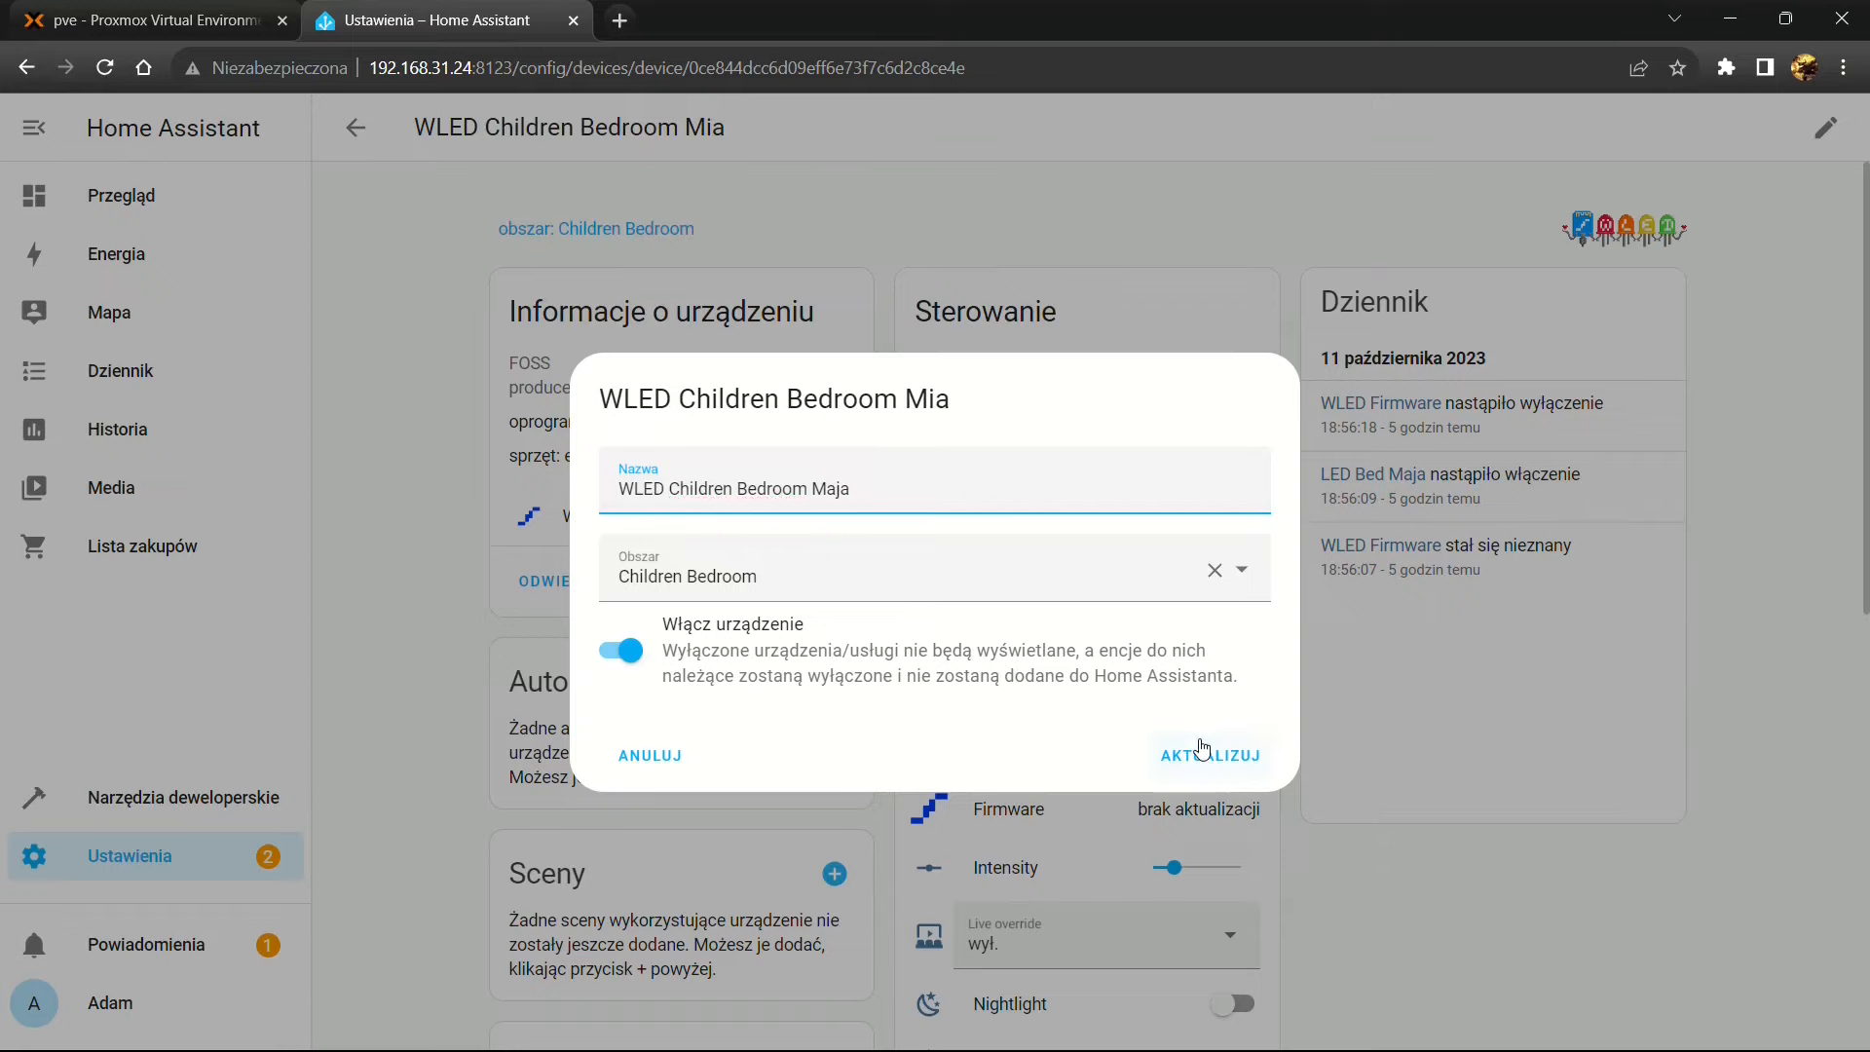
pyautogui.click(1204, 752)
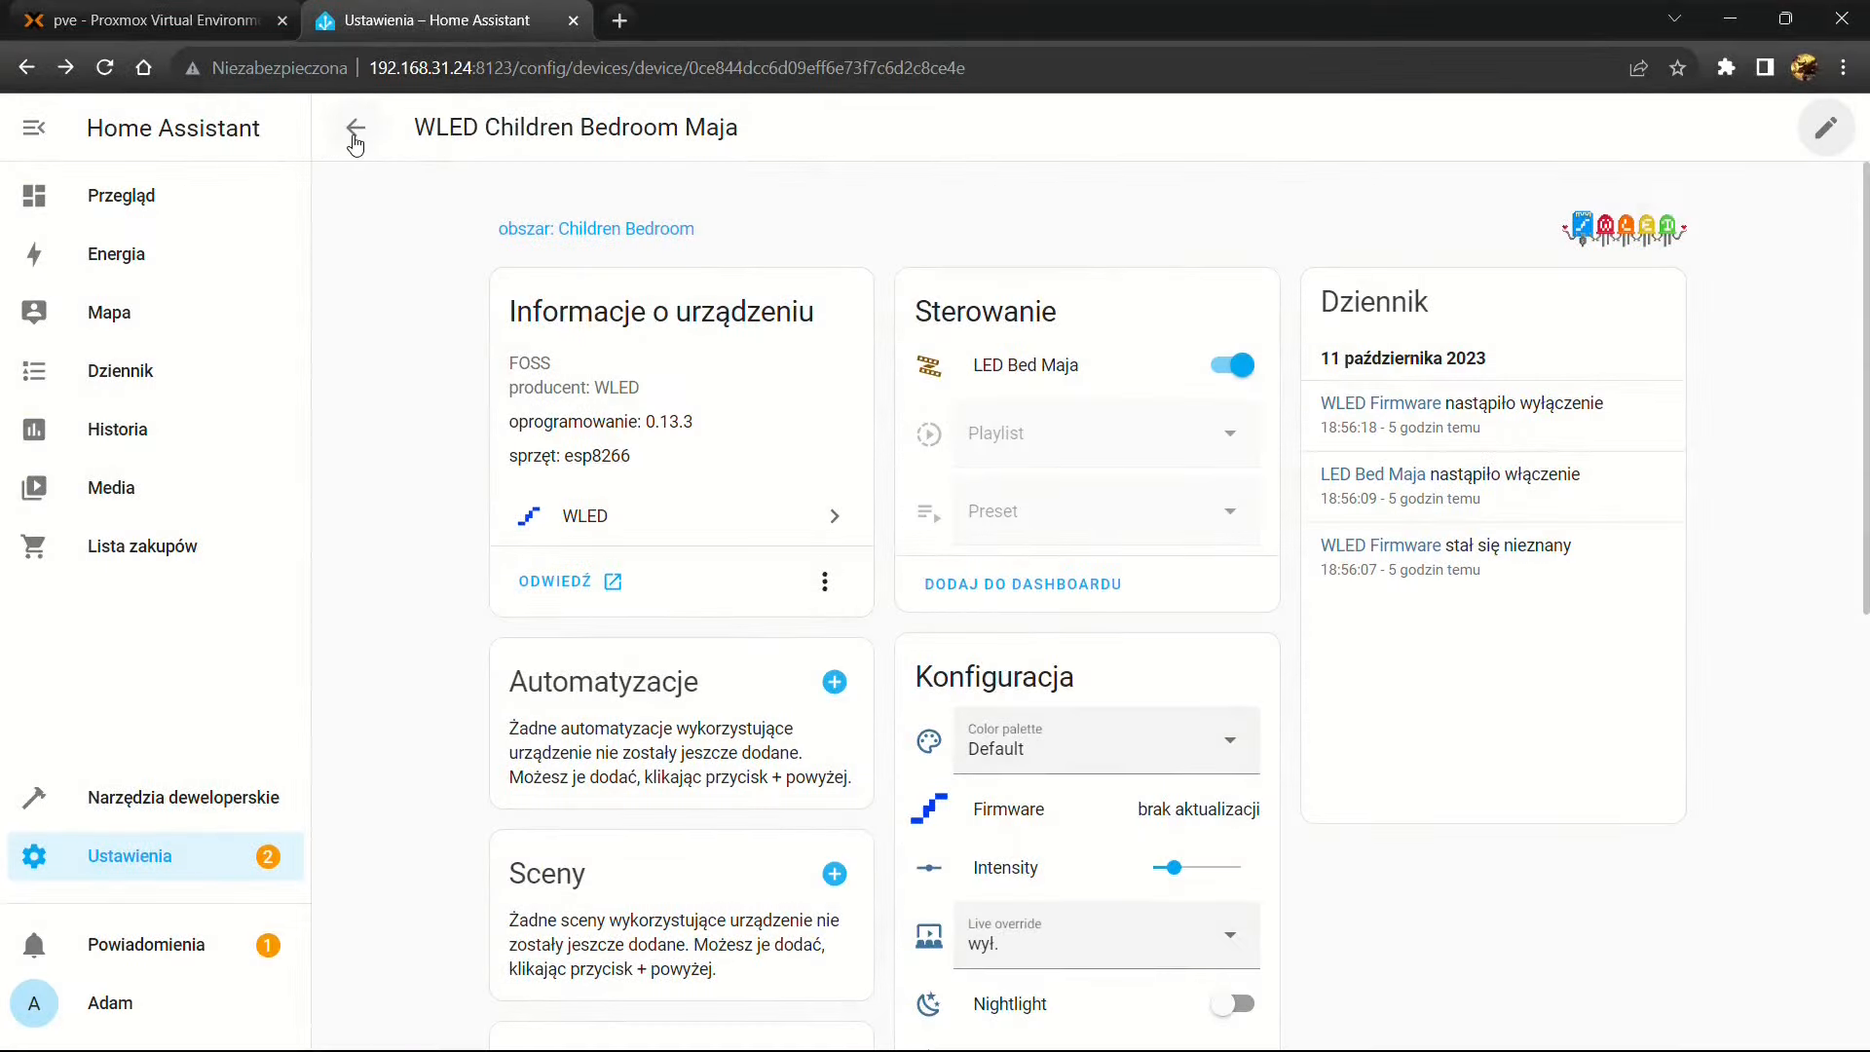
# Return to the dashboard, close the light's details and look over the remaining WLED cards
pyautogui.click(356, 137)
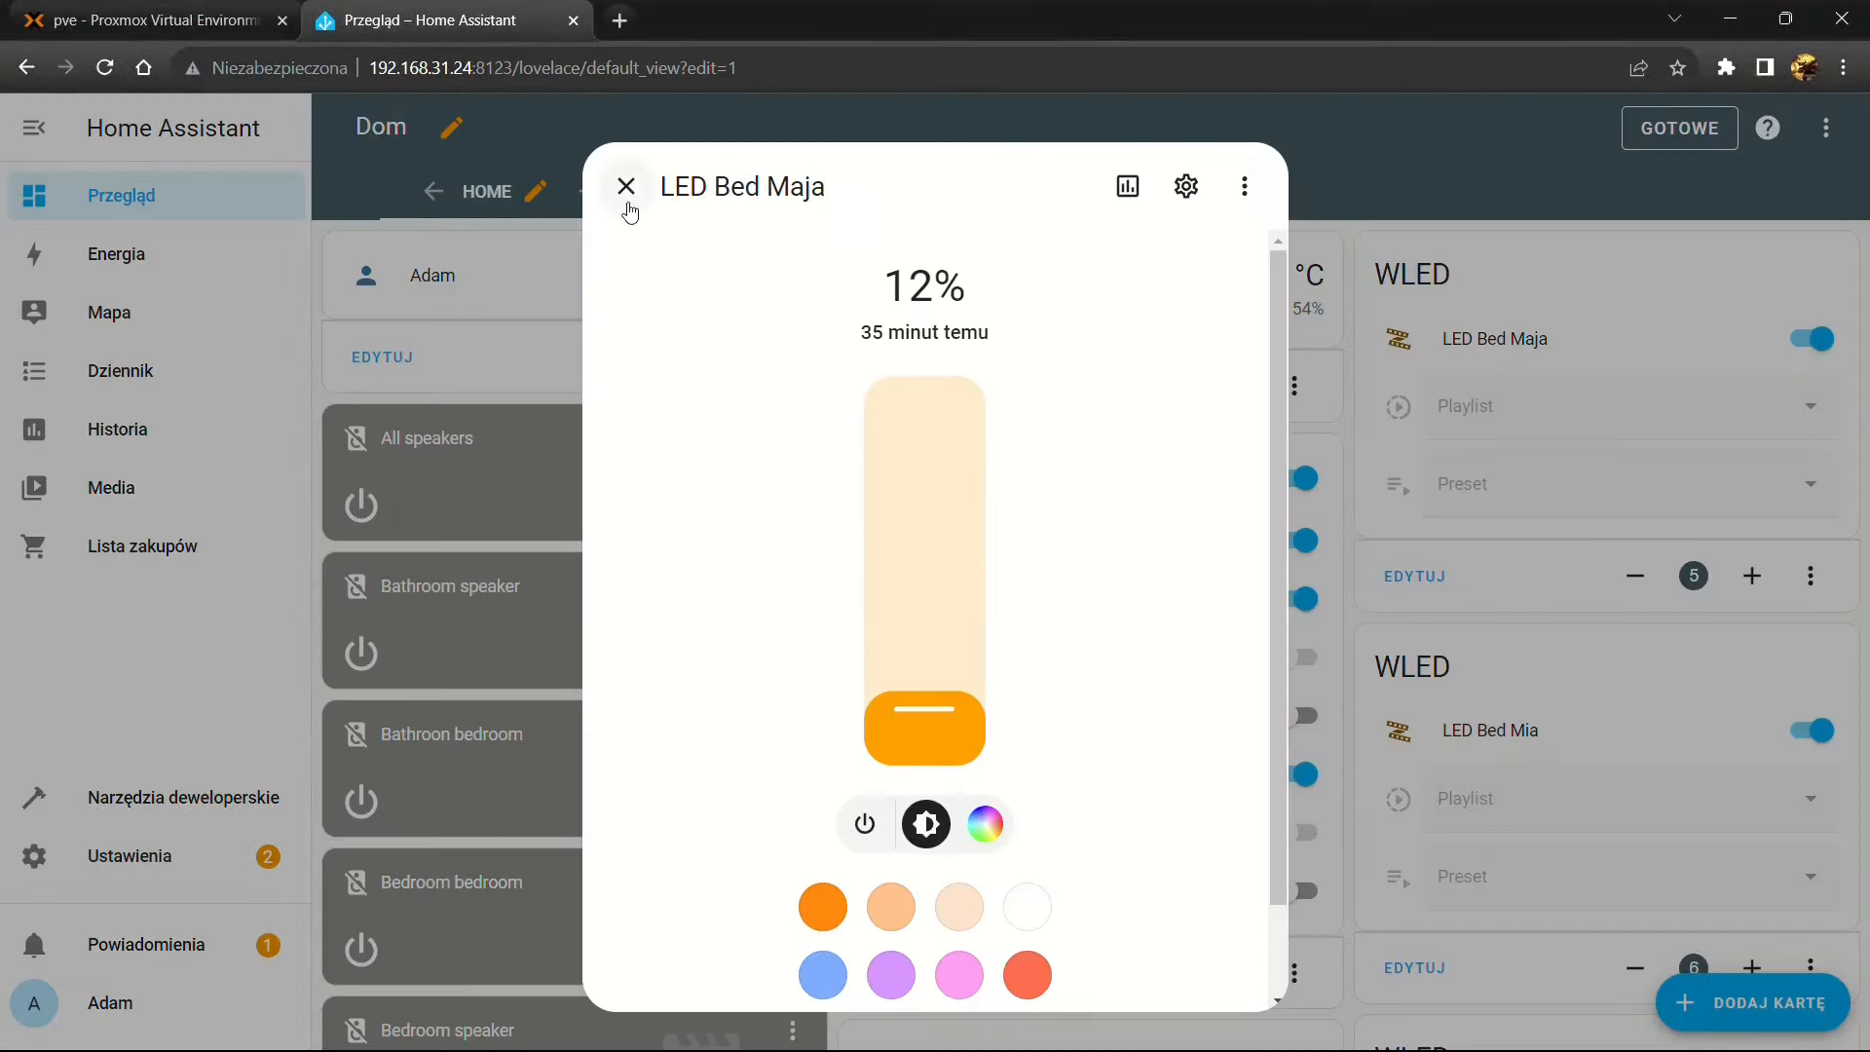
pyautogui.click(627, 190)
pyautogui.scroll(-2, 1557, 357)
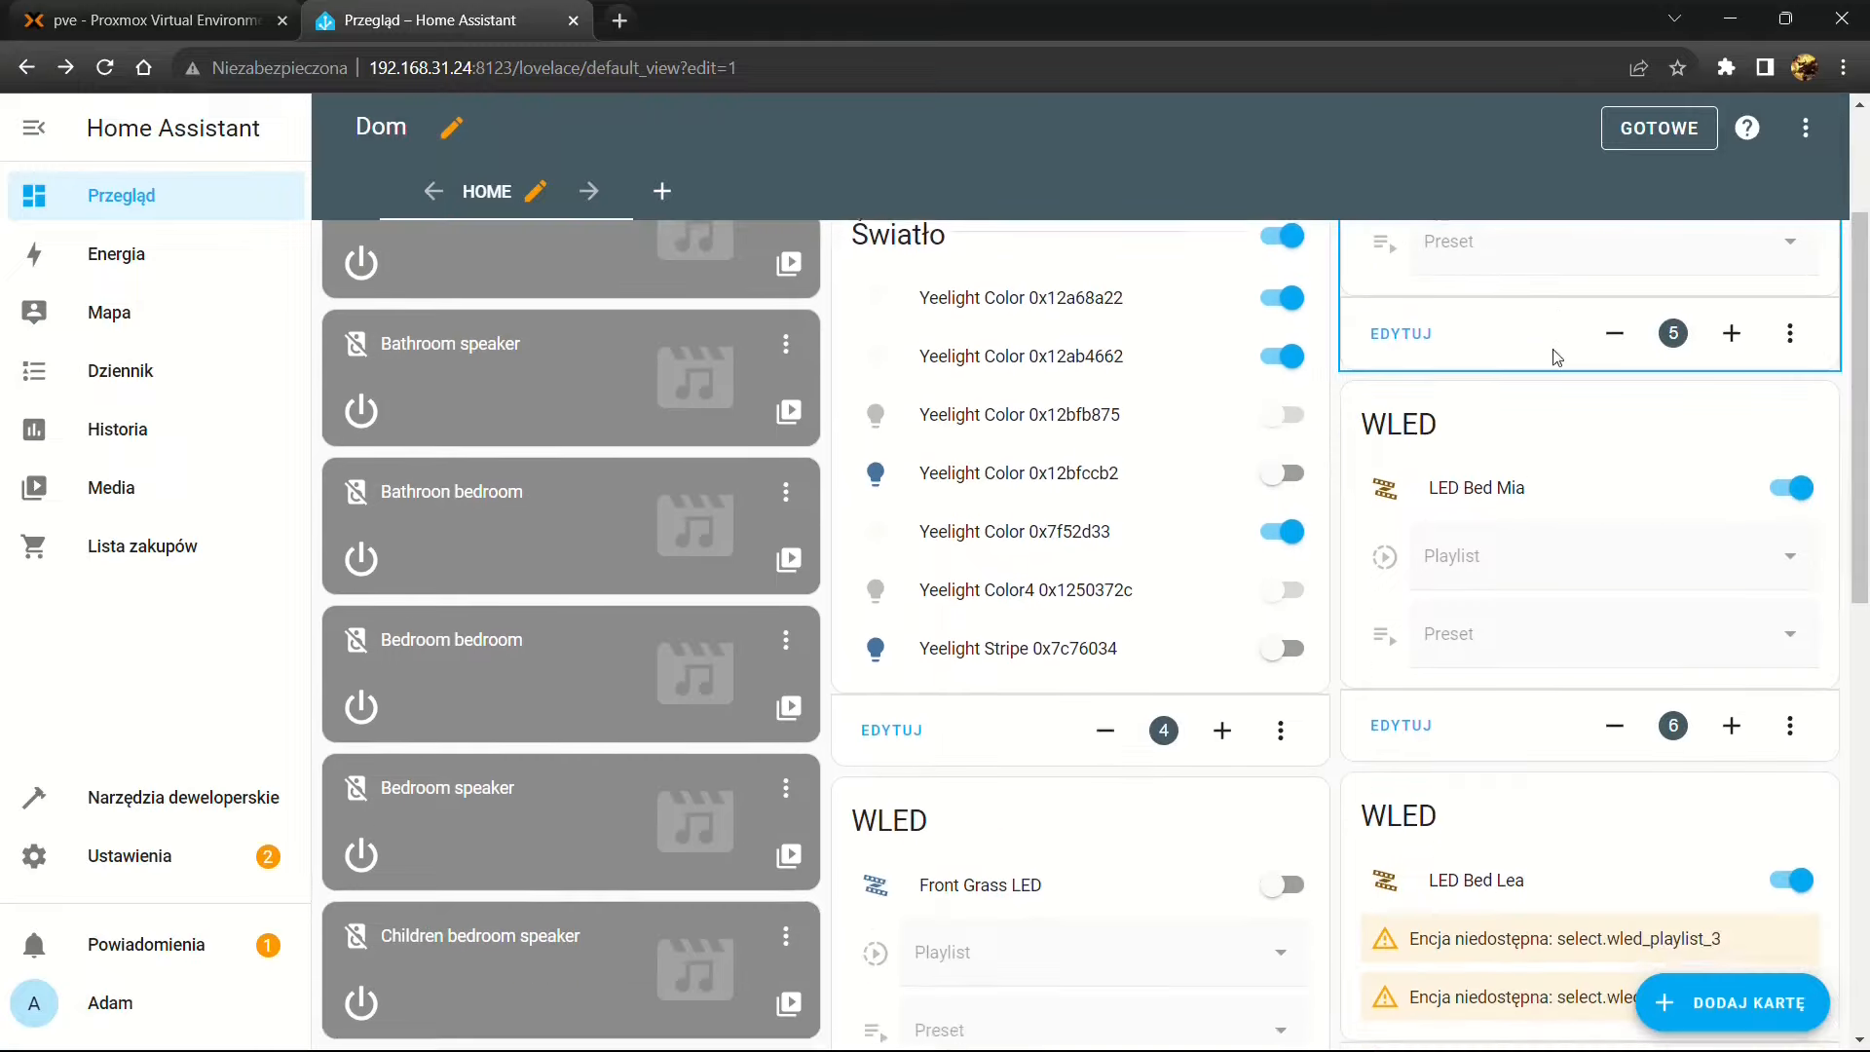
pyautogui.scroll(2, 1557, 357)
pyautogui.scroll(-10, 1573, 302)
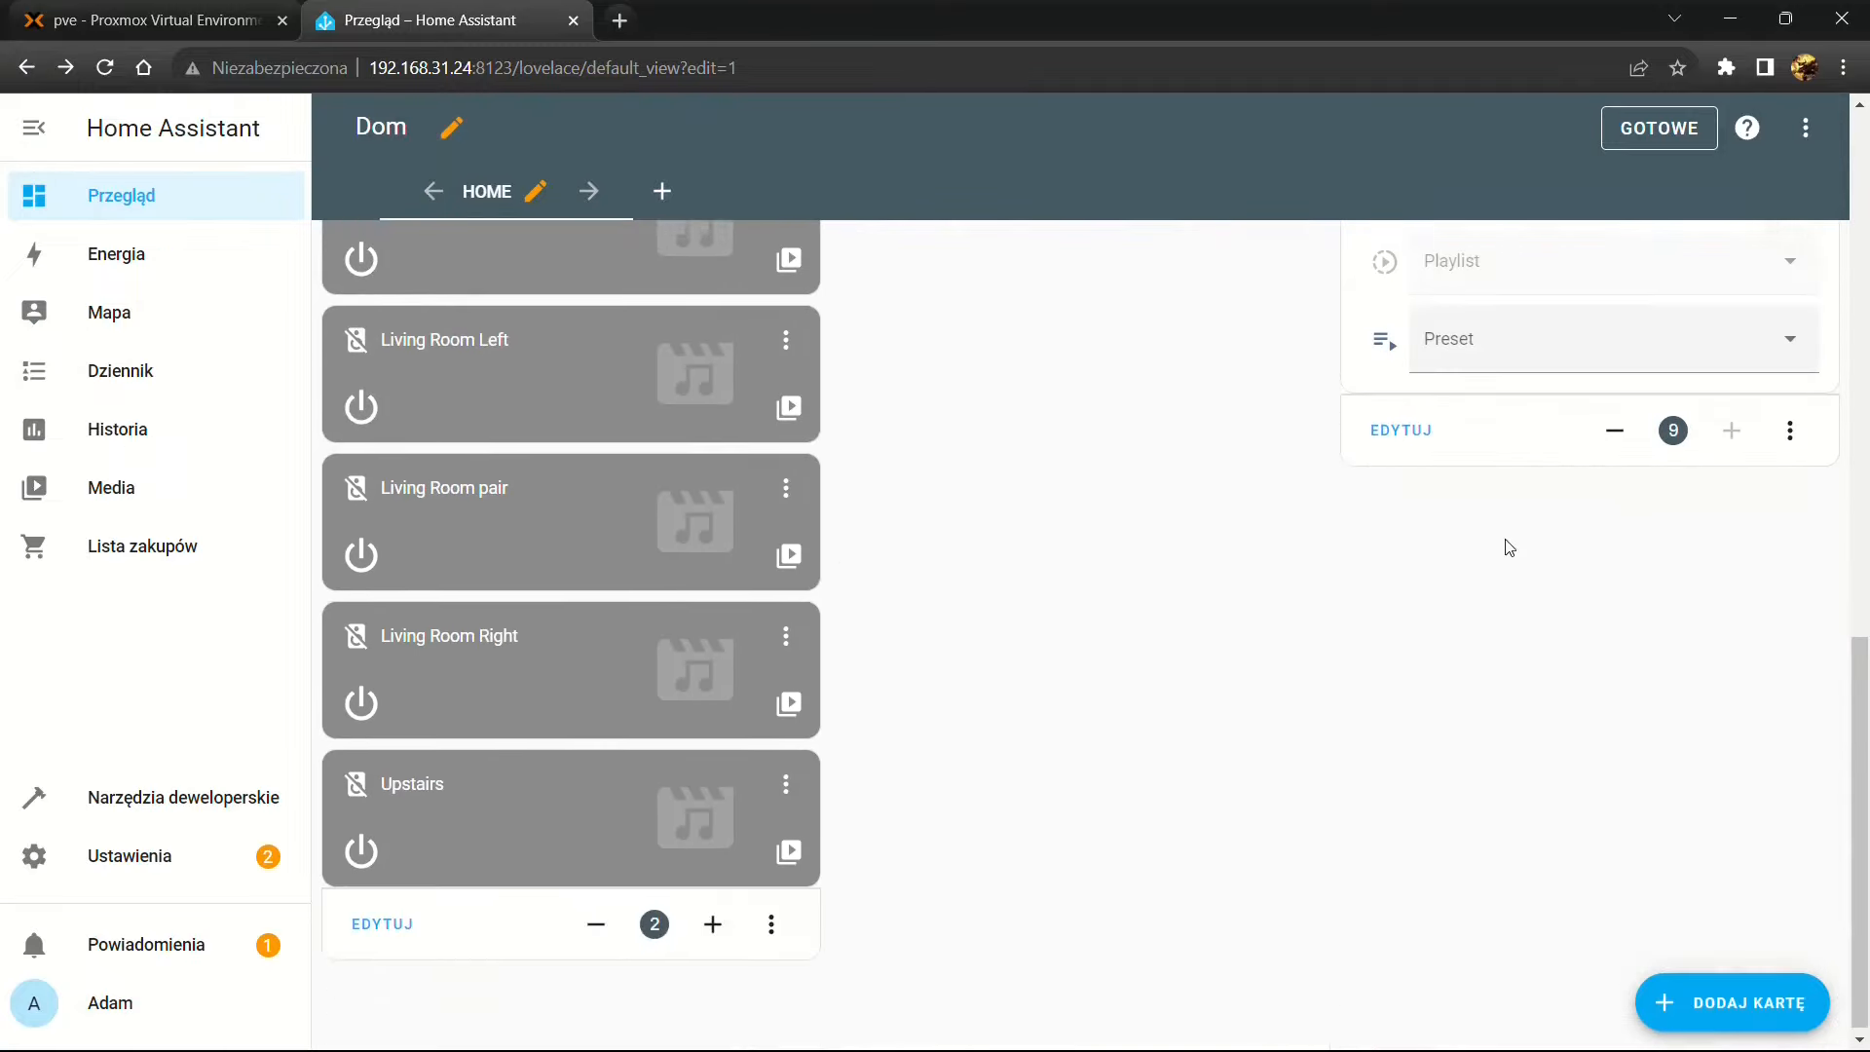
# Delete the old WLED cards from the Home dashboard view in edit mode
pyautogui.scroll(10, 1509, 547)
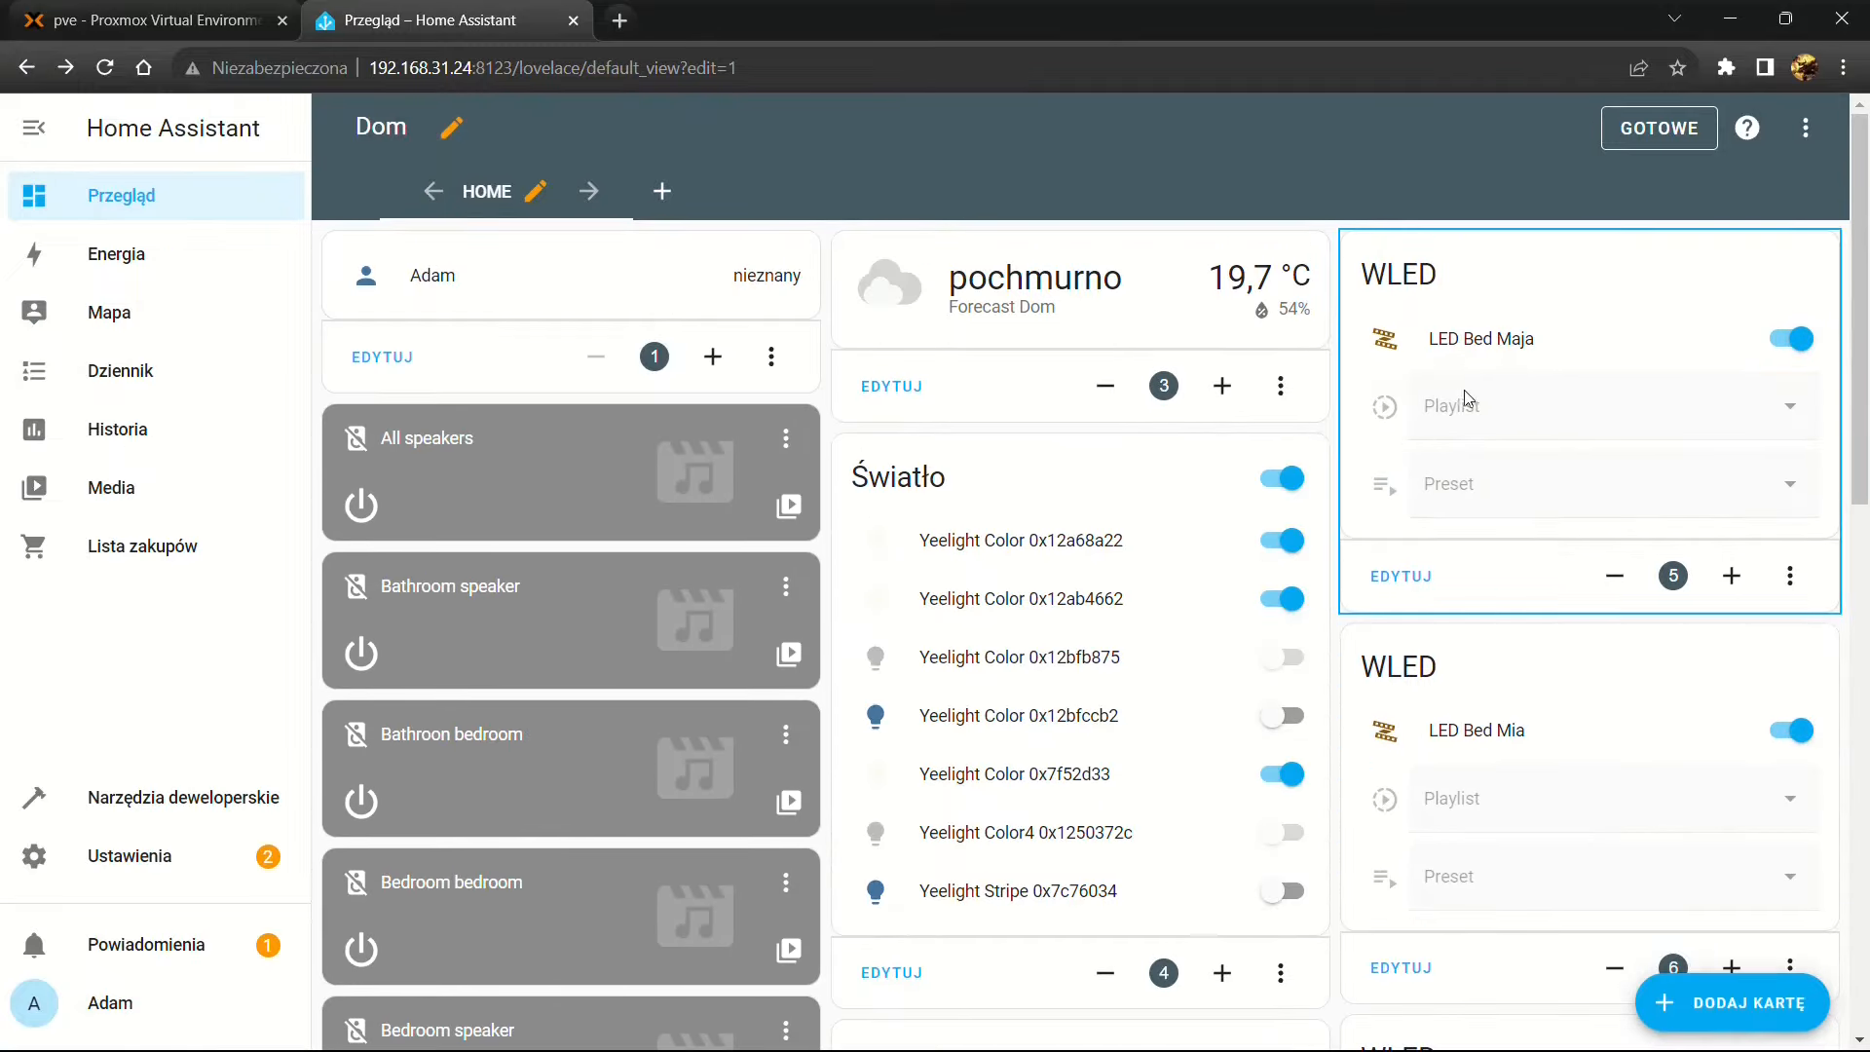
pyautogui.click(1659, 127)
pyautogui.click(1806, 128)
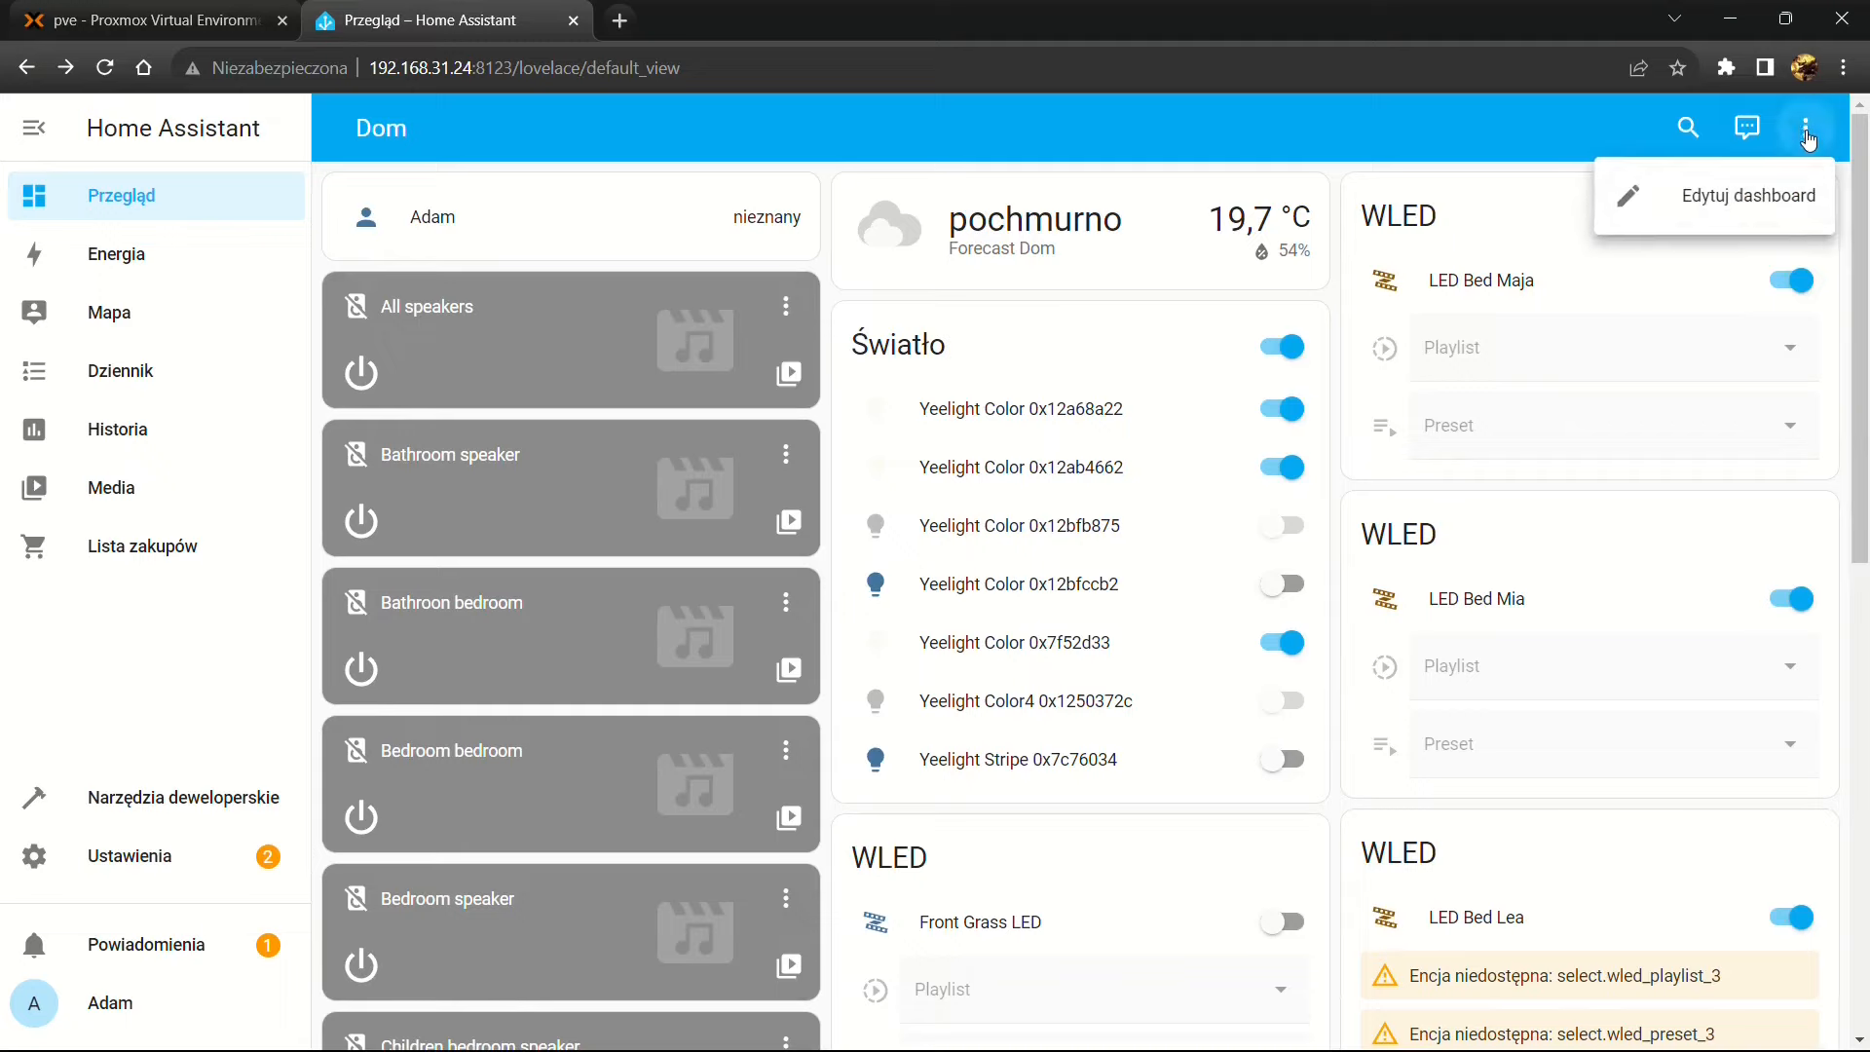
pyautogui.click(1728, 224)
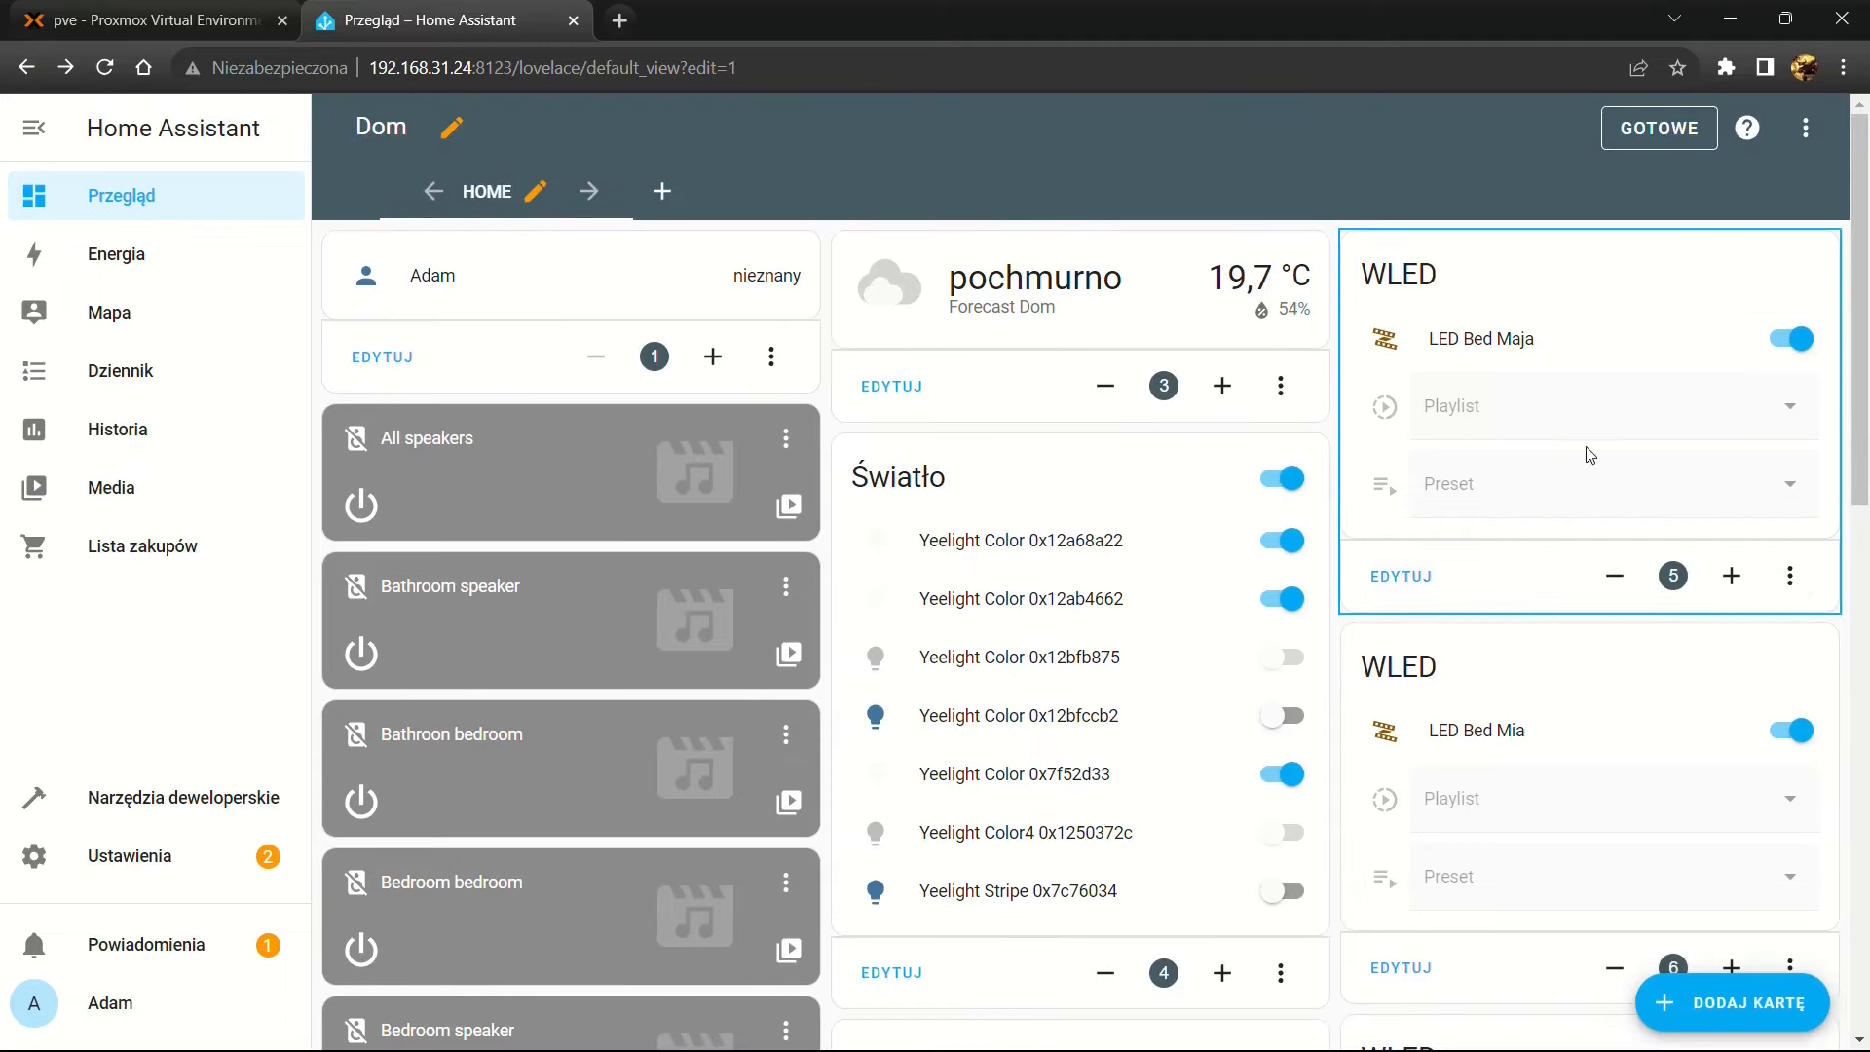
pyautogui.scroll(-2, 1541, 501)
pyautogui.scroll(2, 1656, 545)
pyautogui.click(1790, 582)
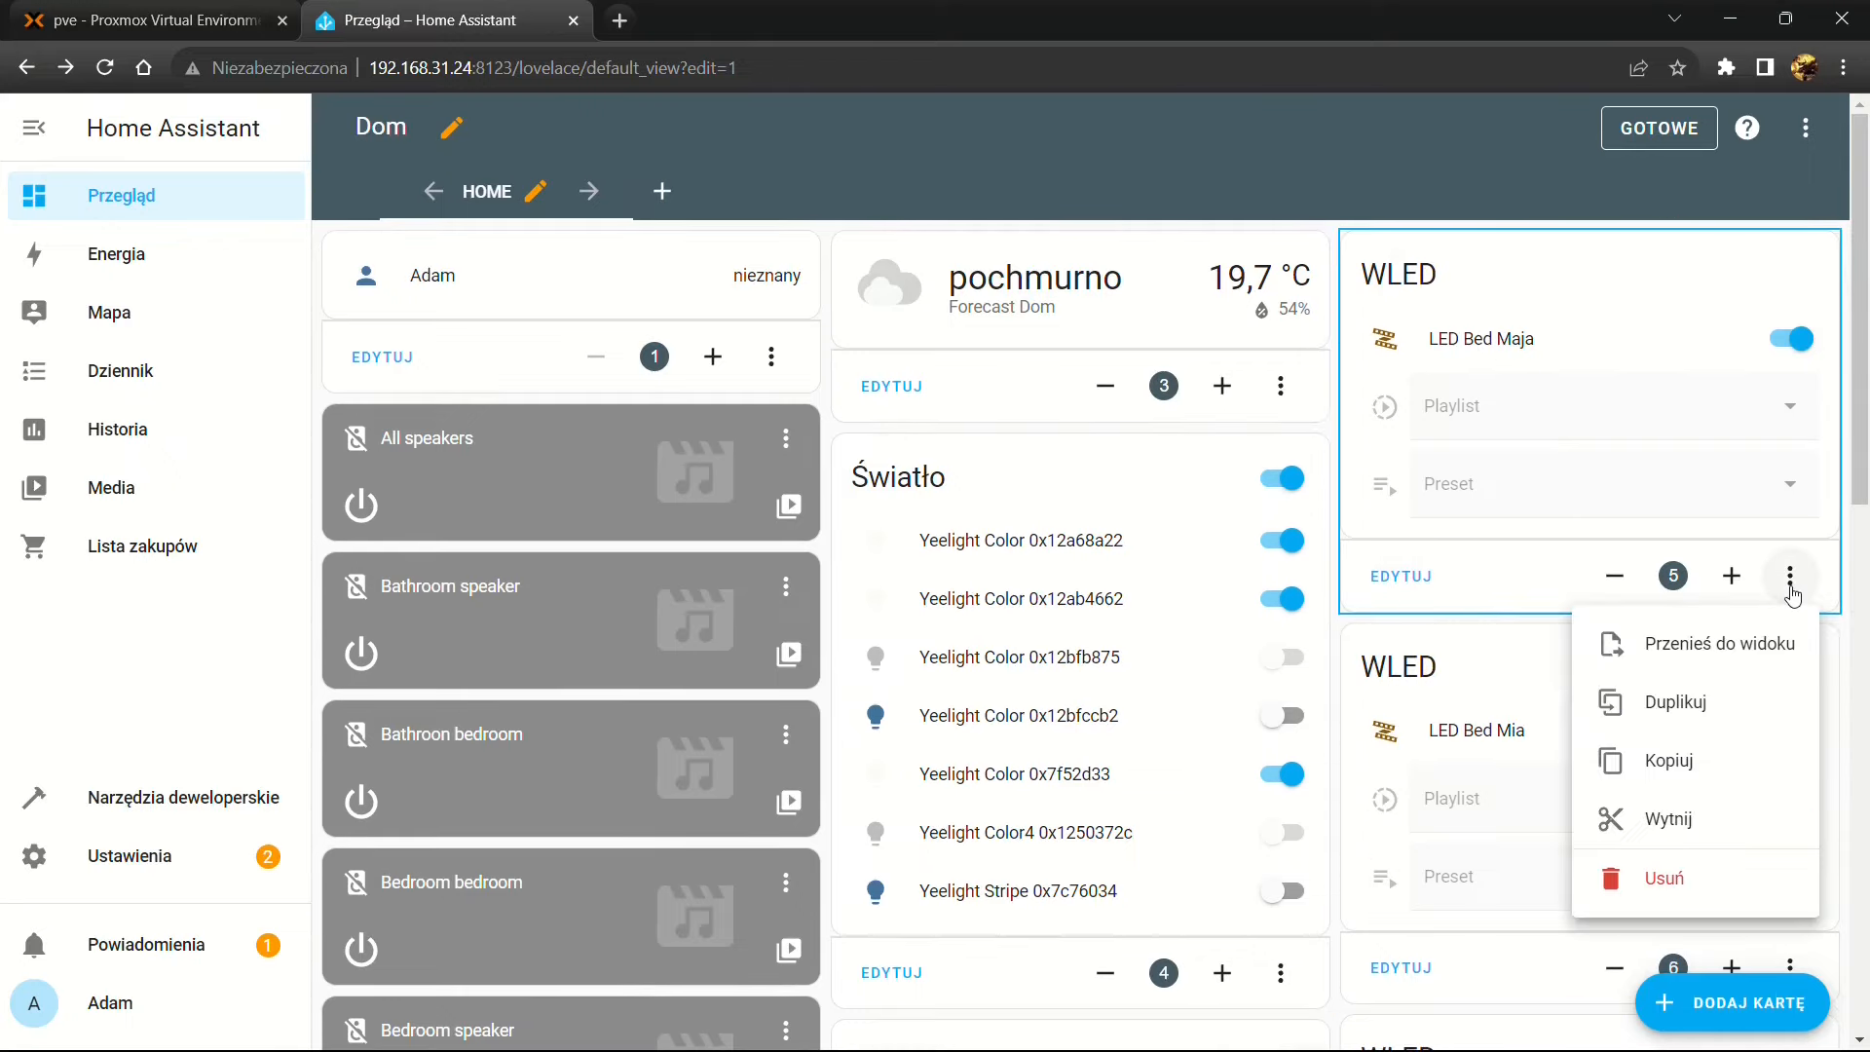
pyautogui.click(1666, 880)
pyautogui.click(1123, 791)
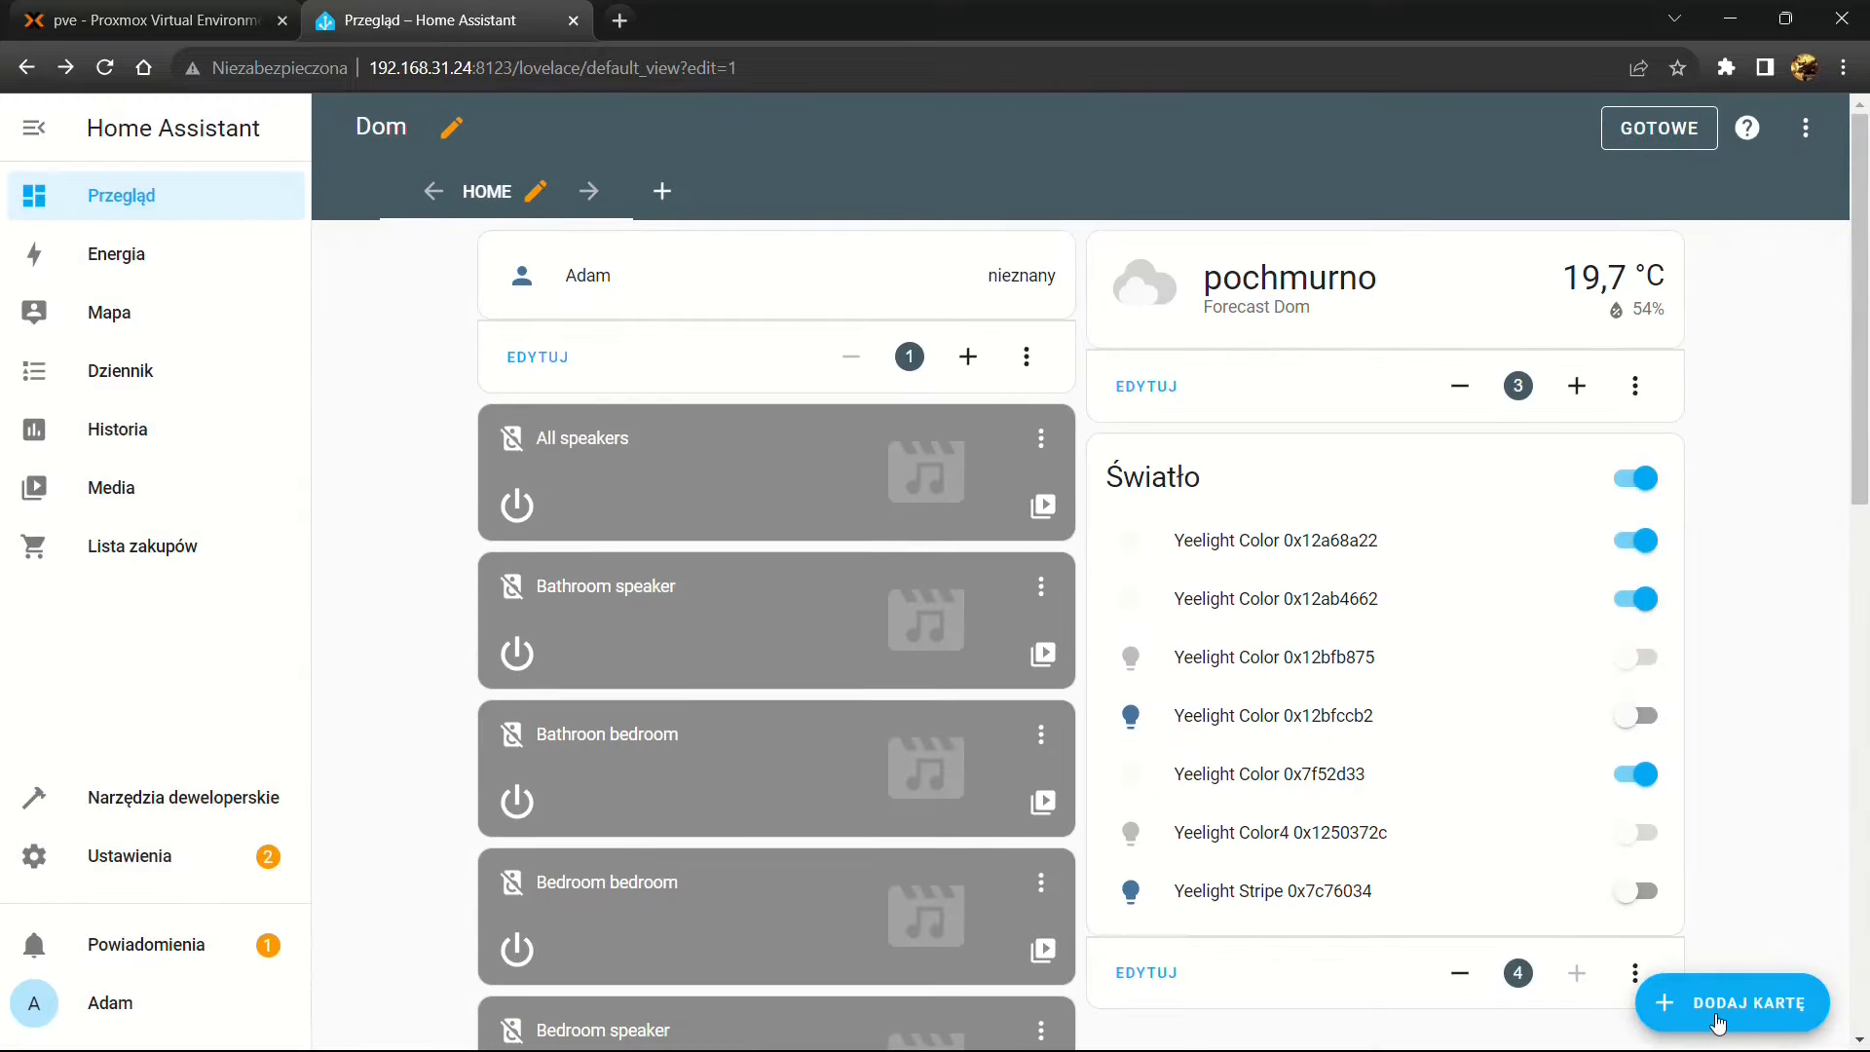
# Add a horizontal stack card (Poziomy układ) to the Home view
pyautogui.click(1719, 1018)
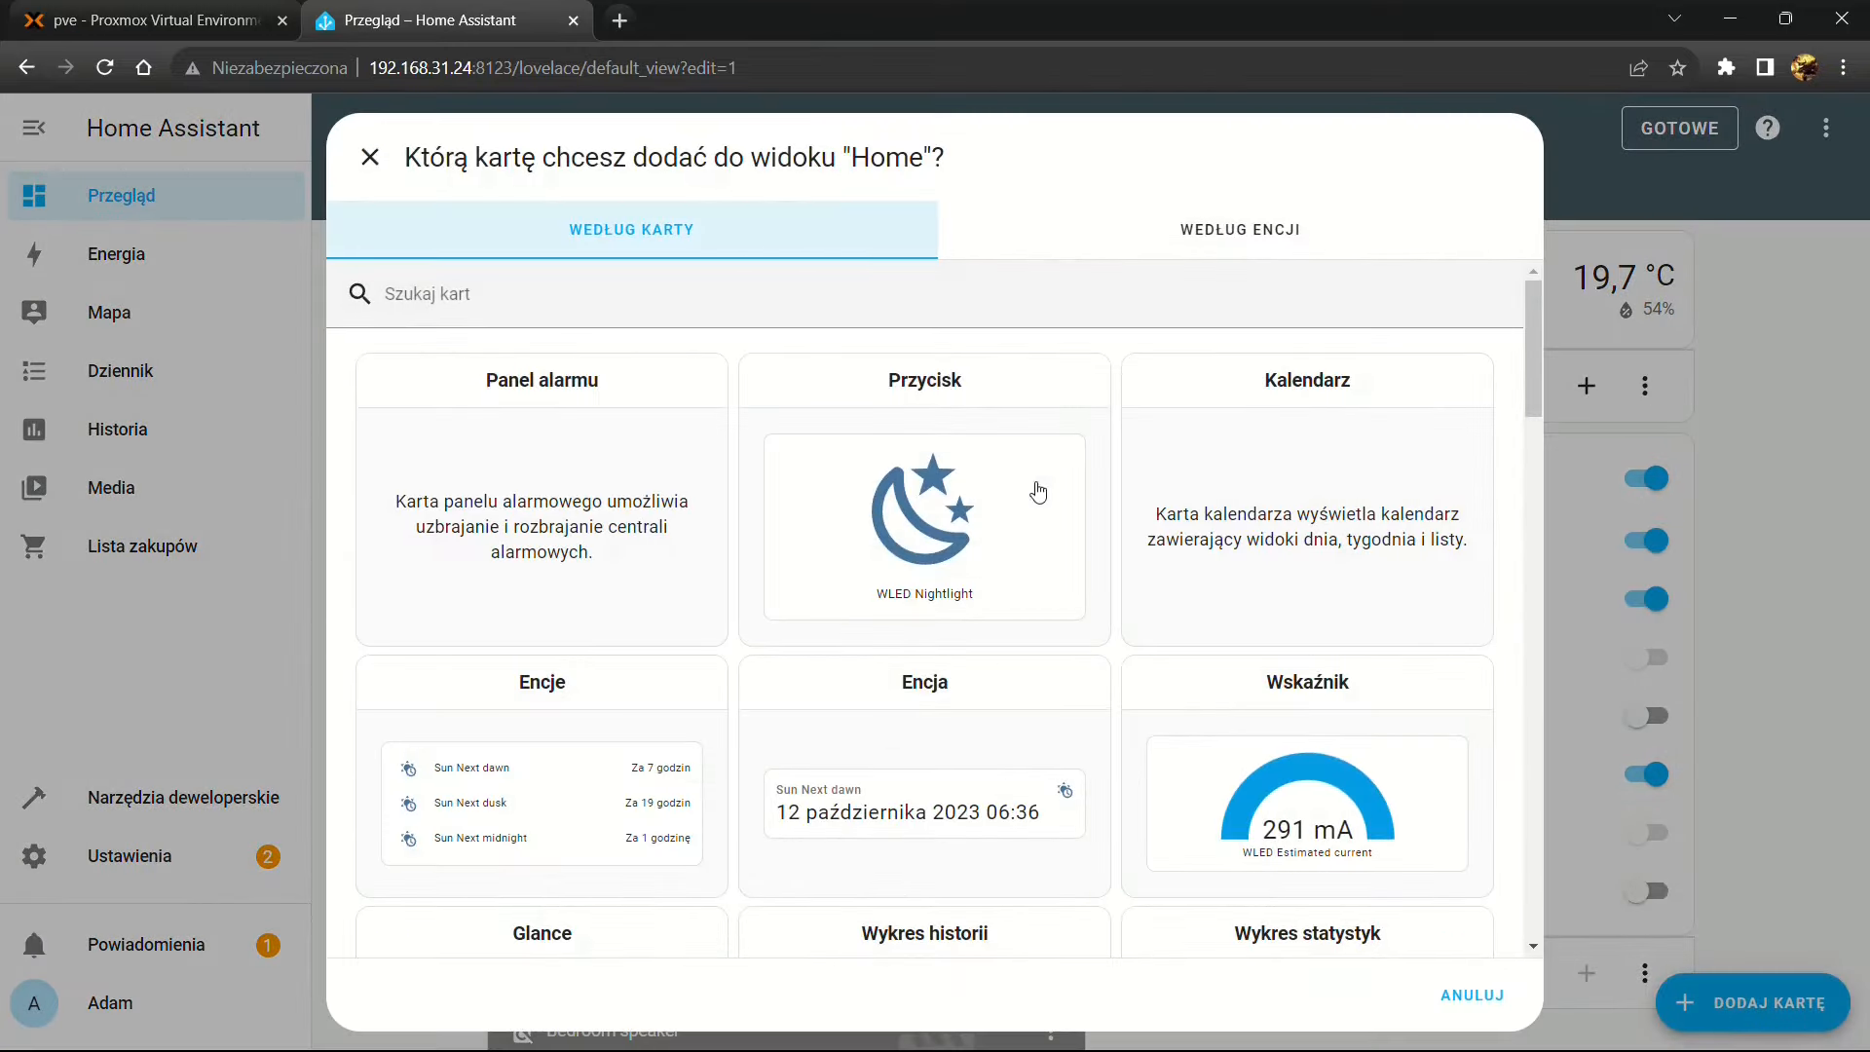
pyautogui.scroll(-13, 652, 436)
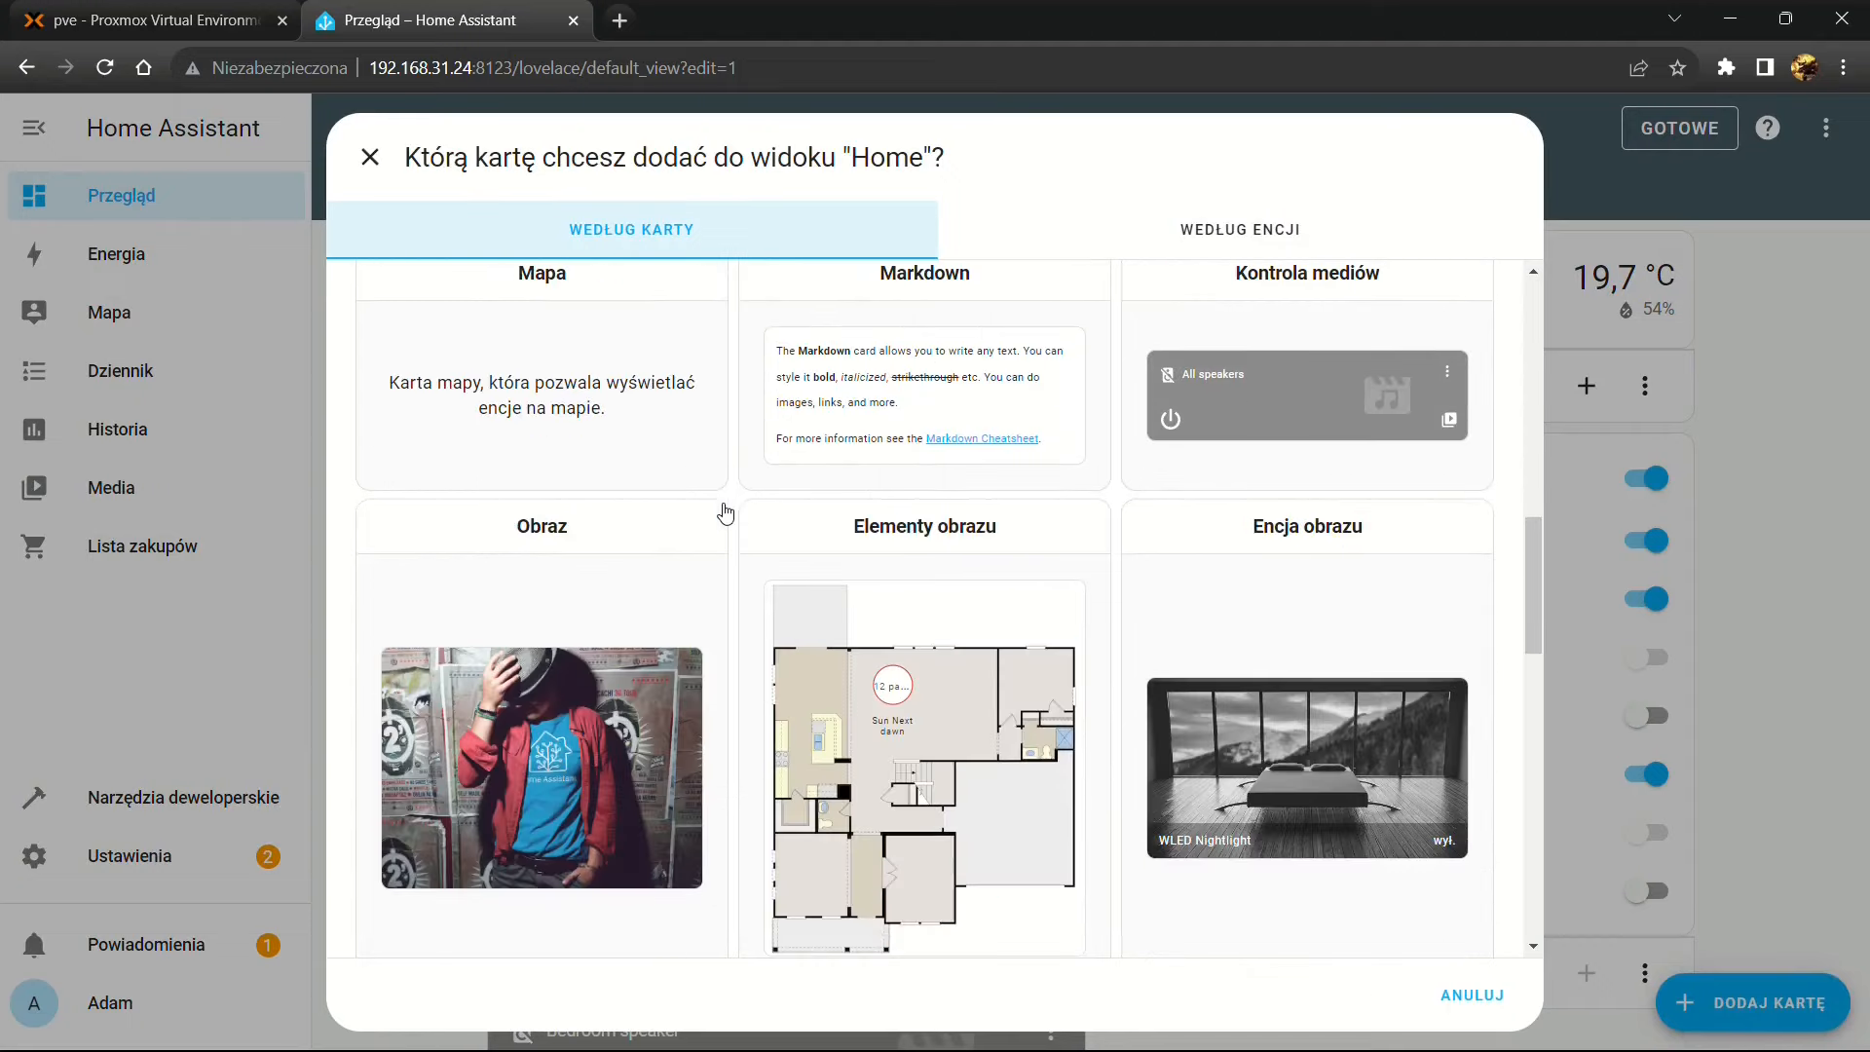
pyautogui.scroll(-3, 725, 511)
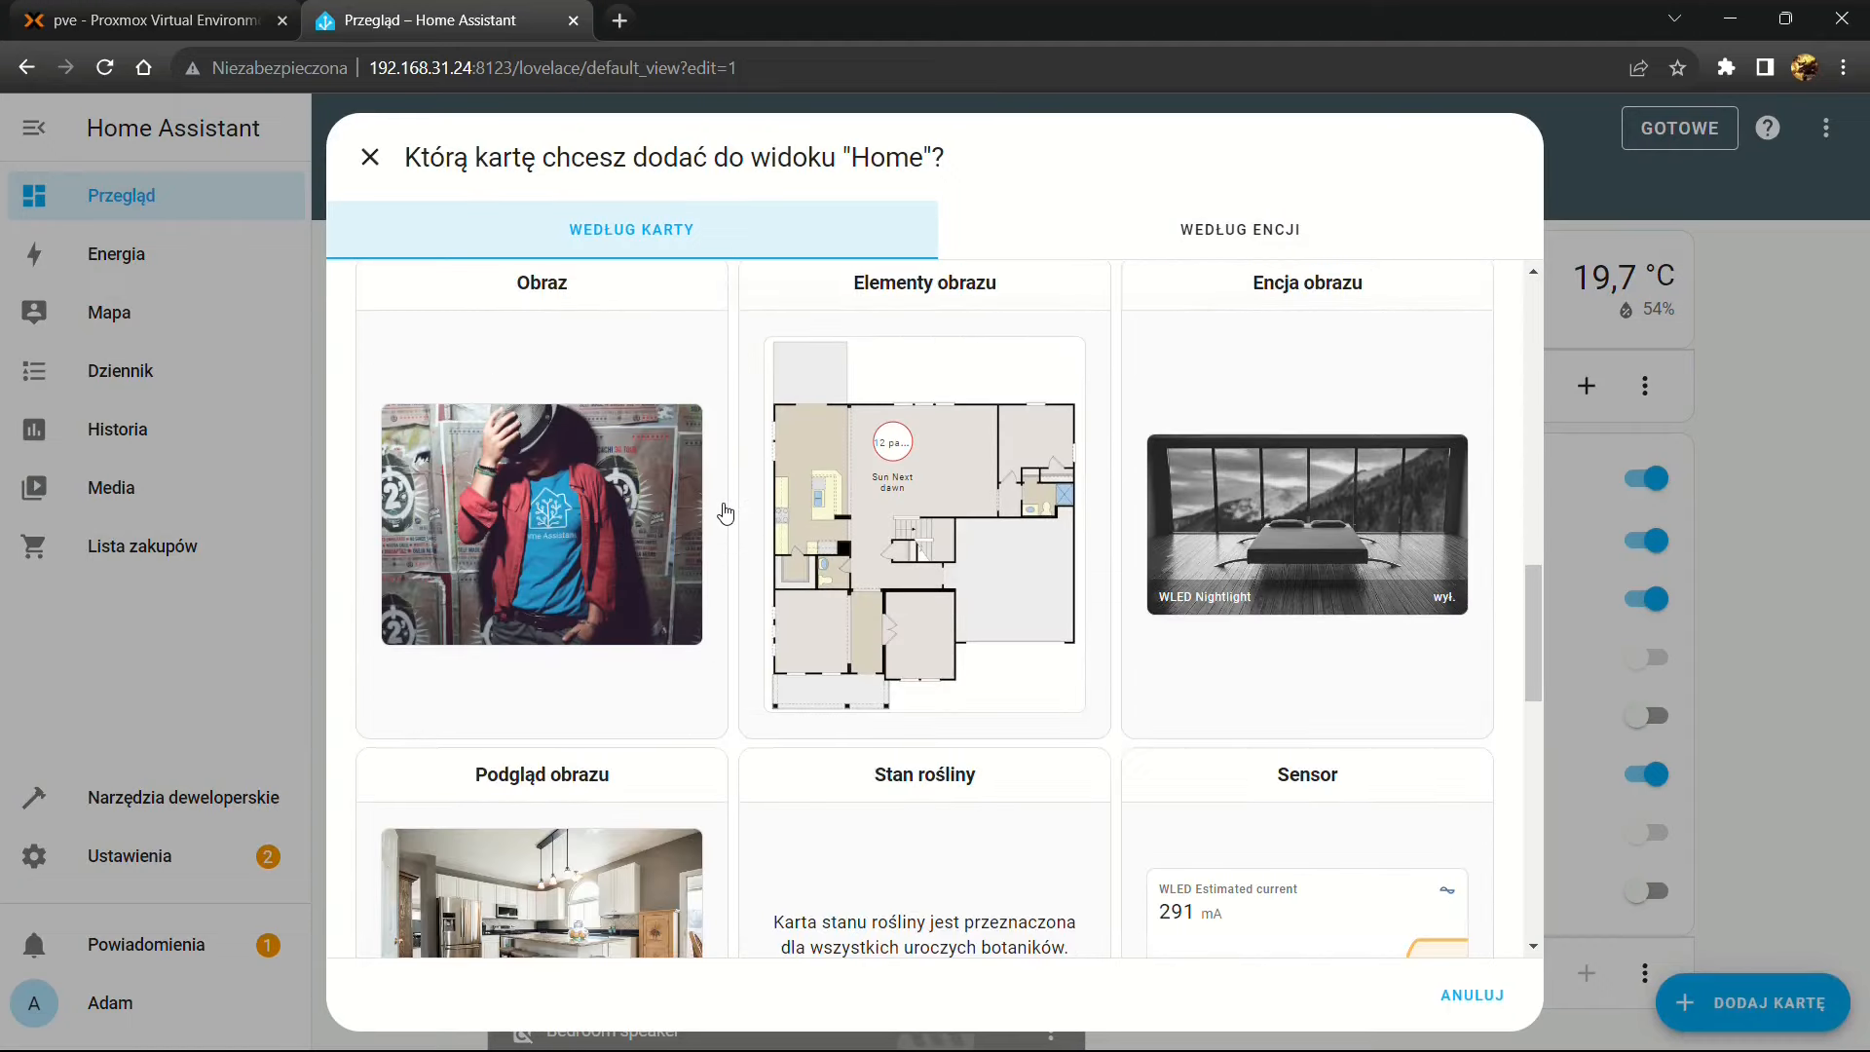
pyautogui.scroll(-12, 726, 511)
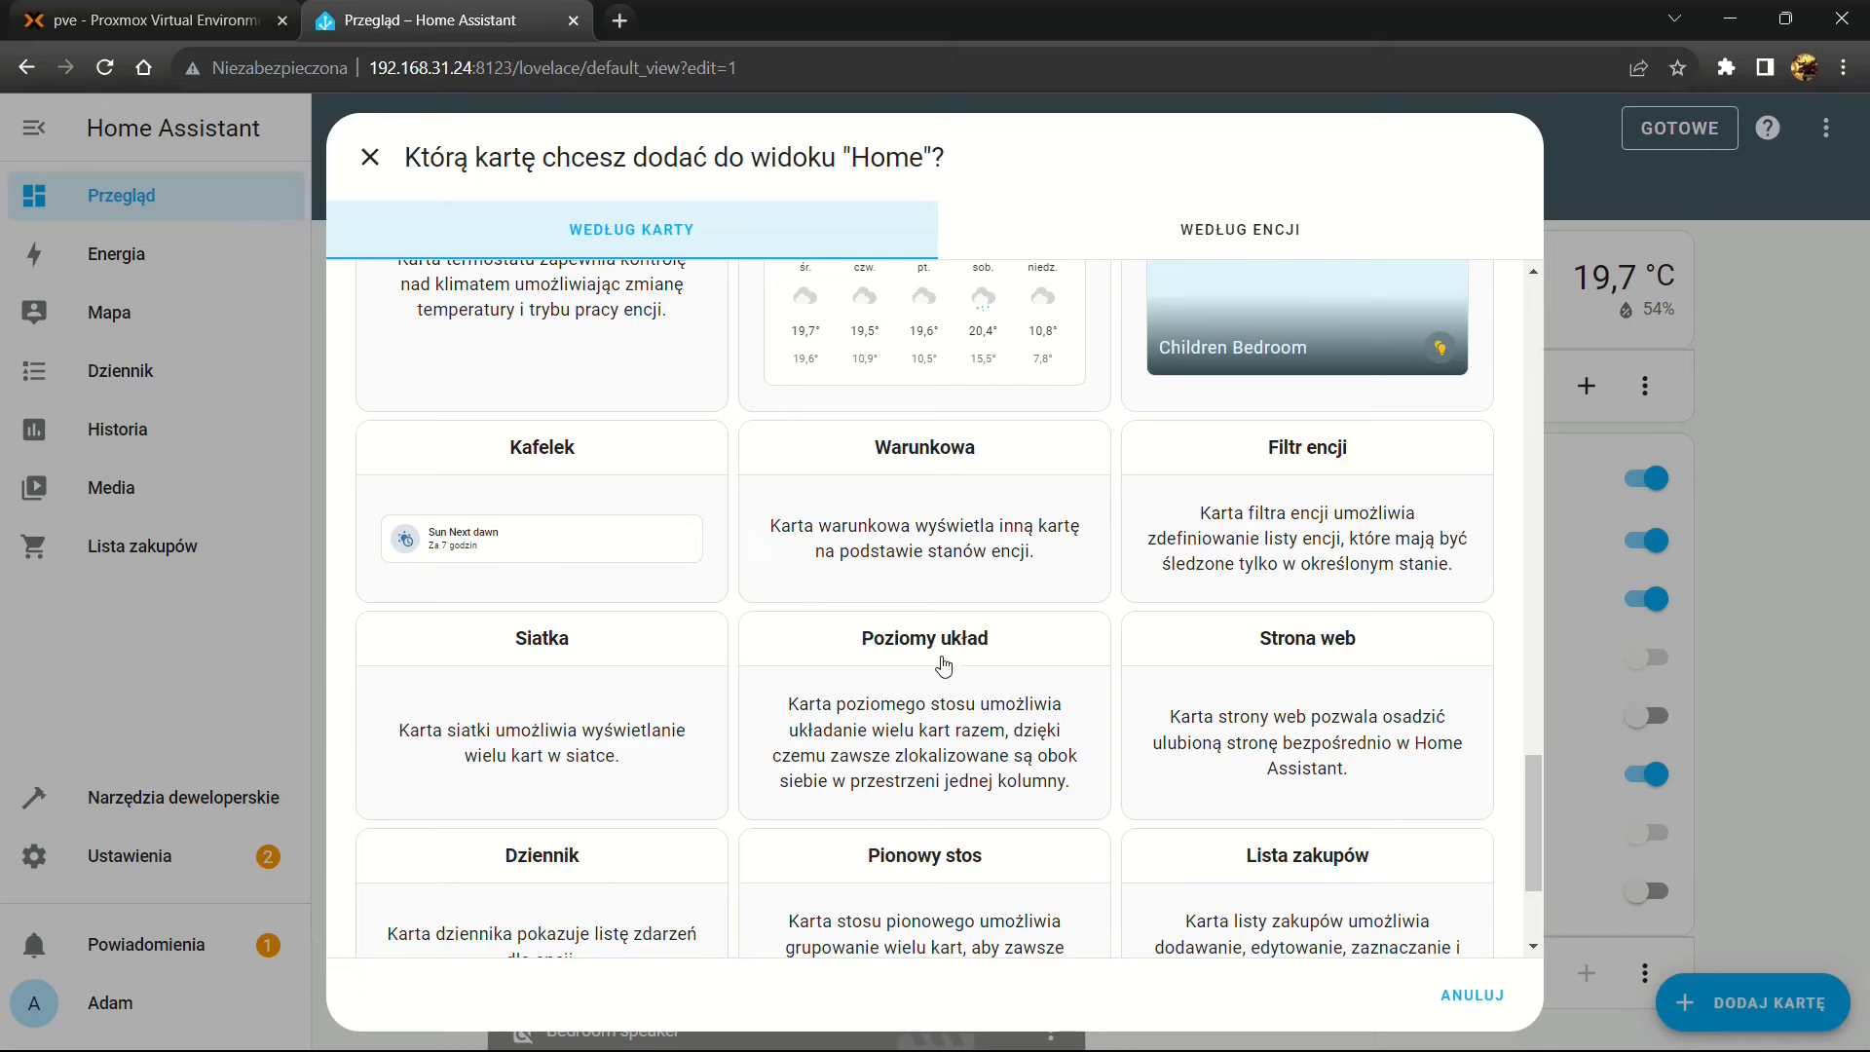
pyautogui.click(927, 682)
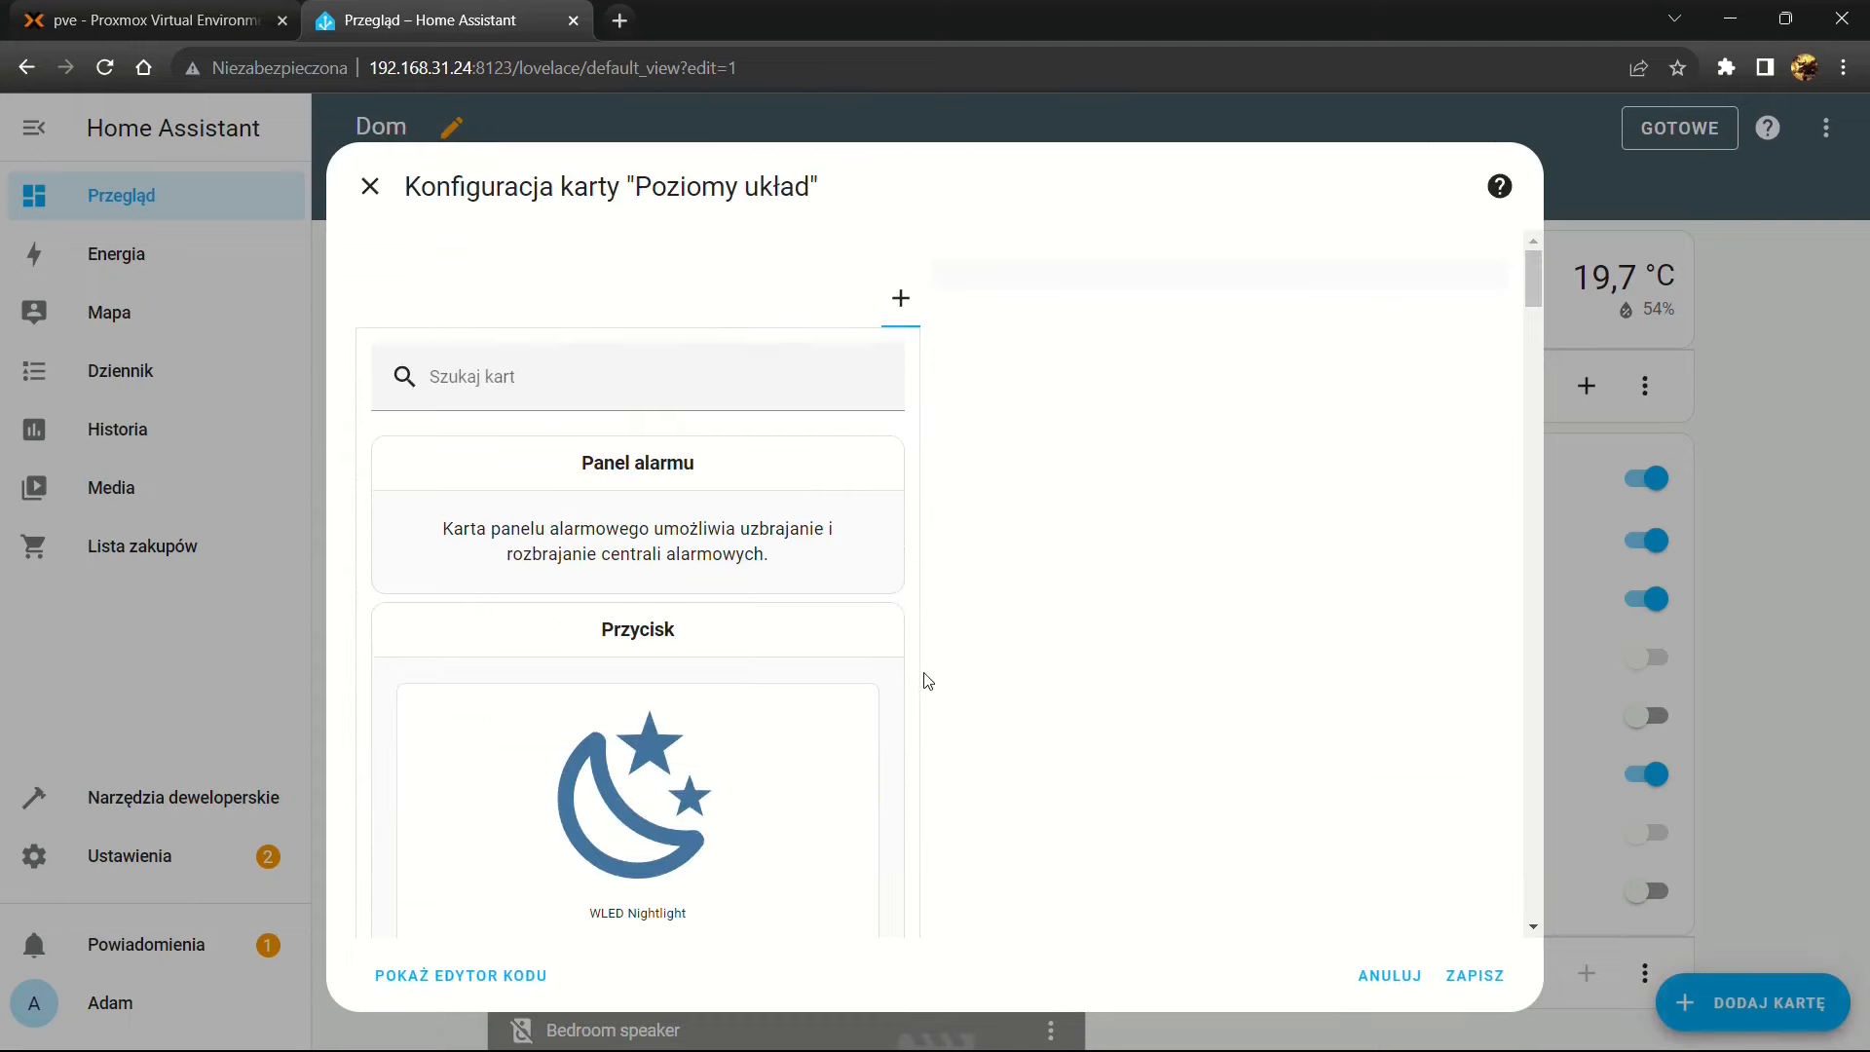
# Add a tile card (Kafelek) to the stack for the first bed LED light listed under childrenbedroom
pyautogui.scroll(-20, 574, 467)
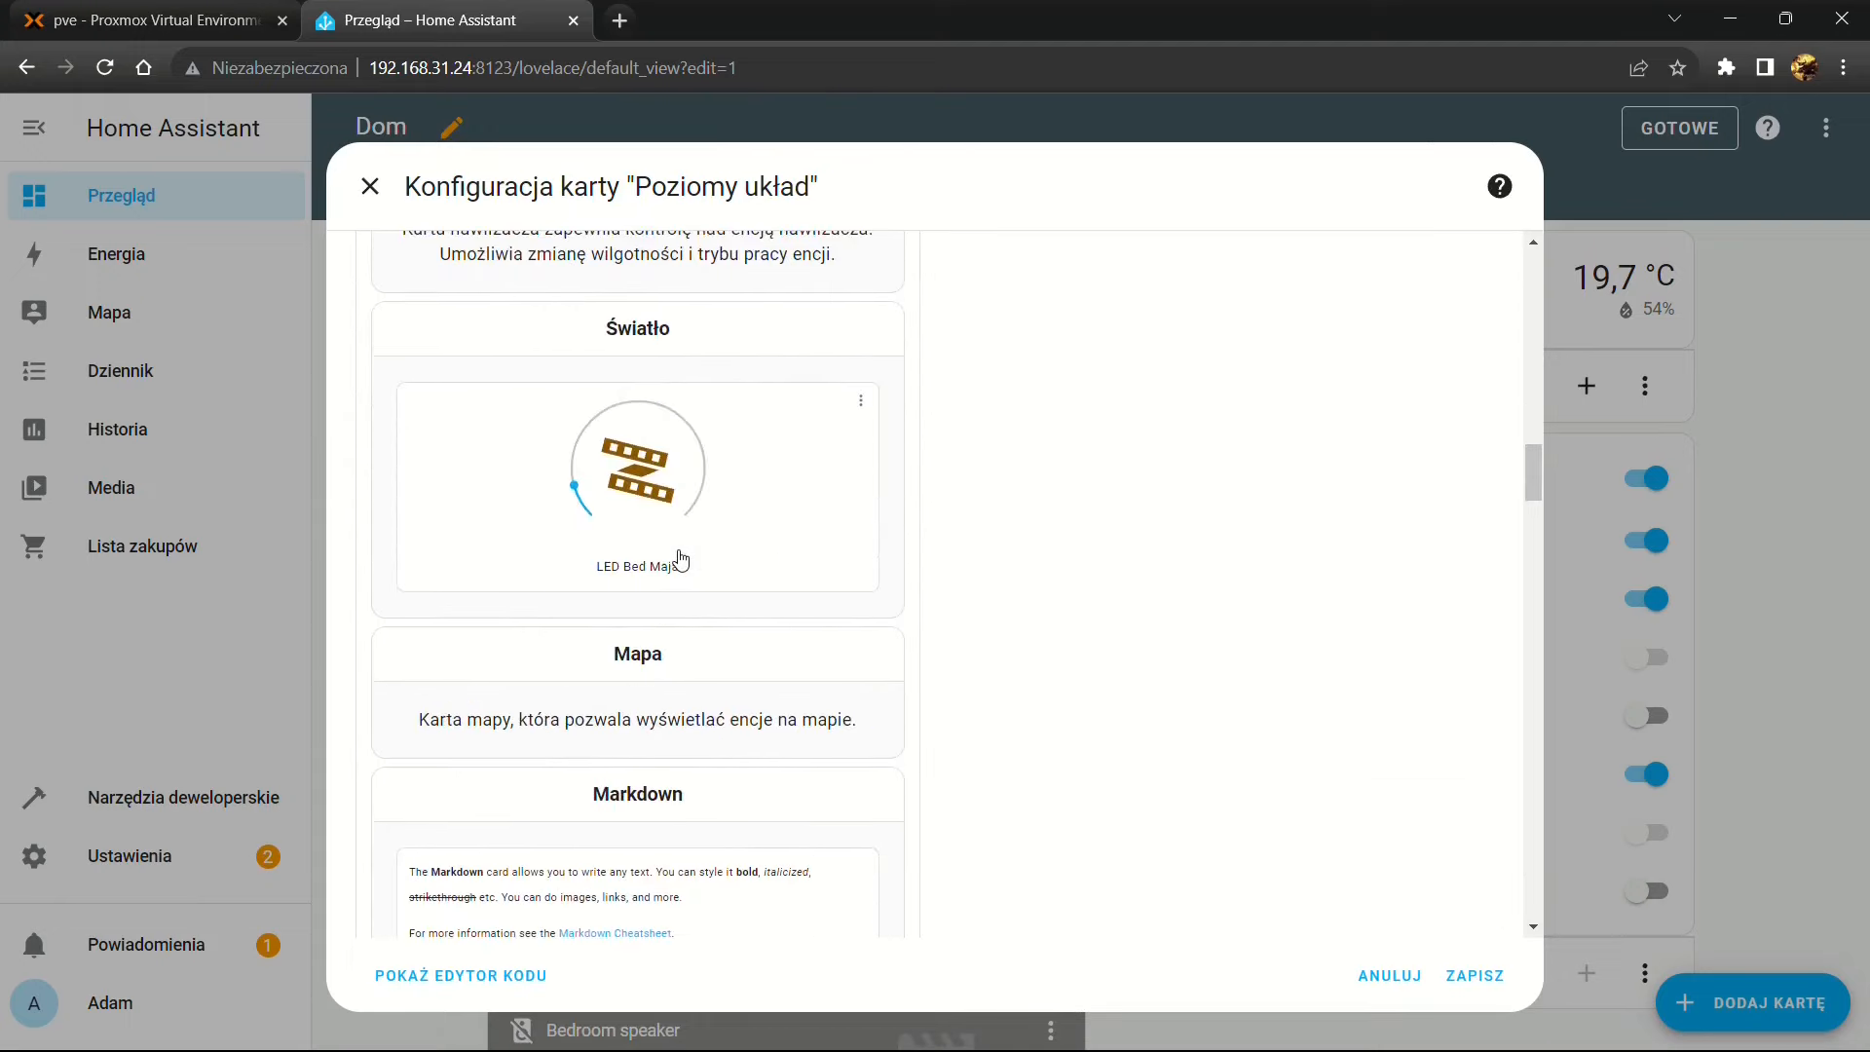
pyautogui.scroll(-5, 680, 560)
pyautogui.click(570, 647)
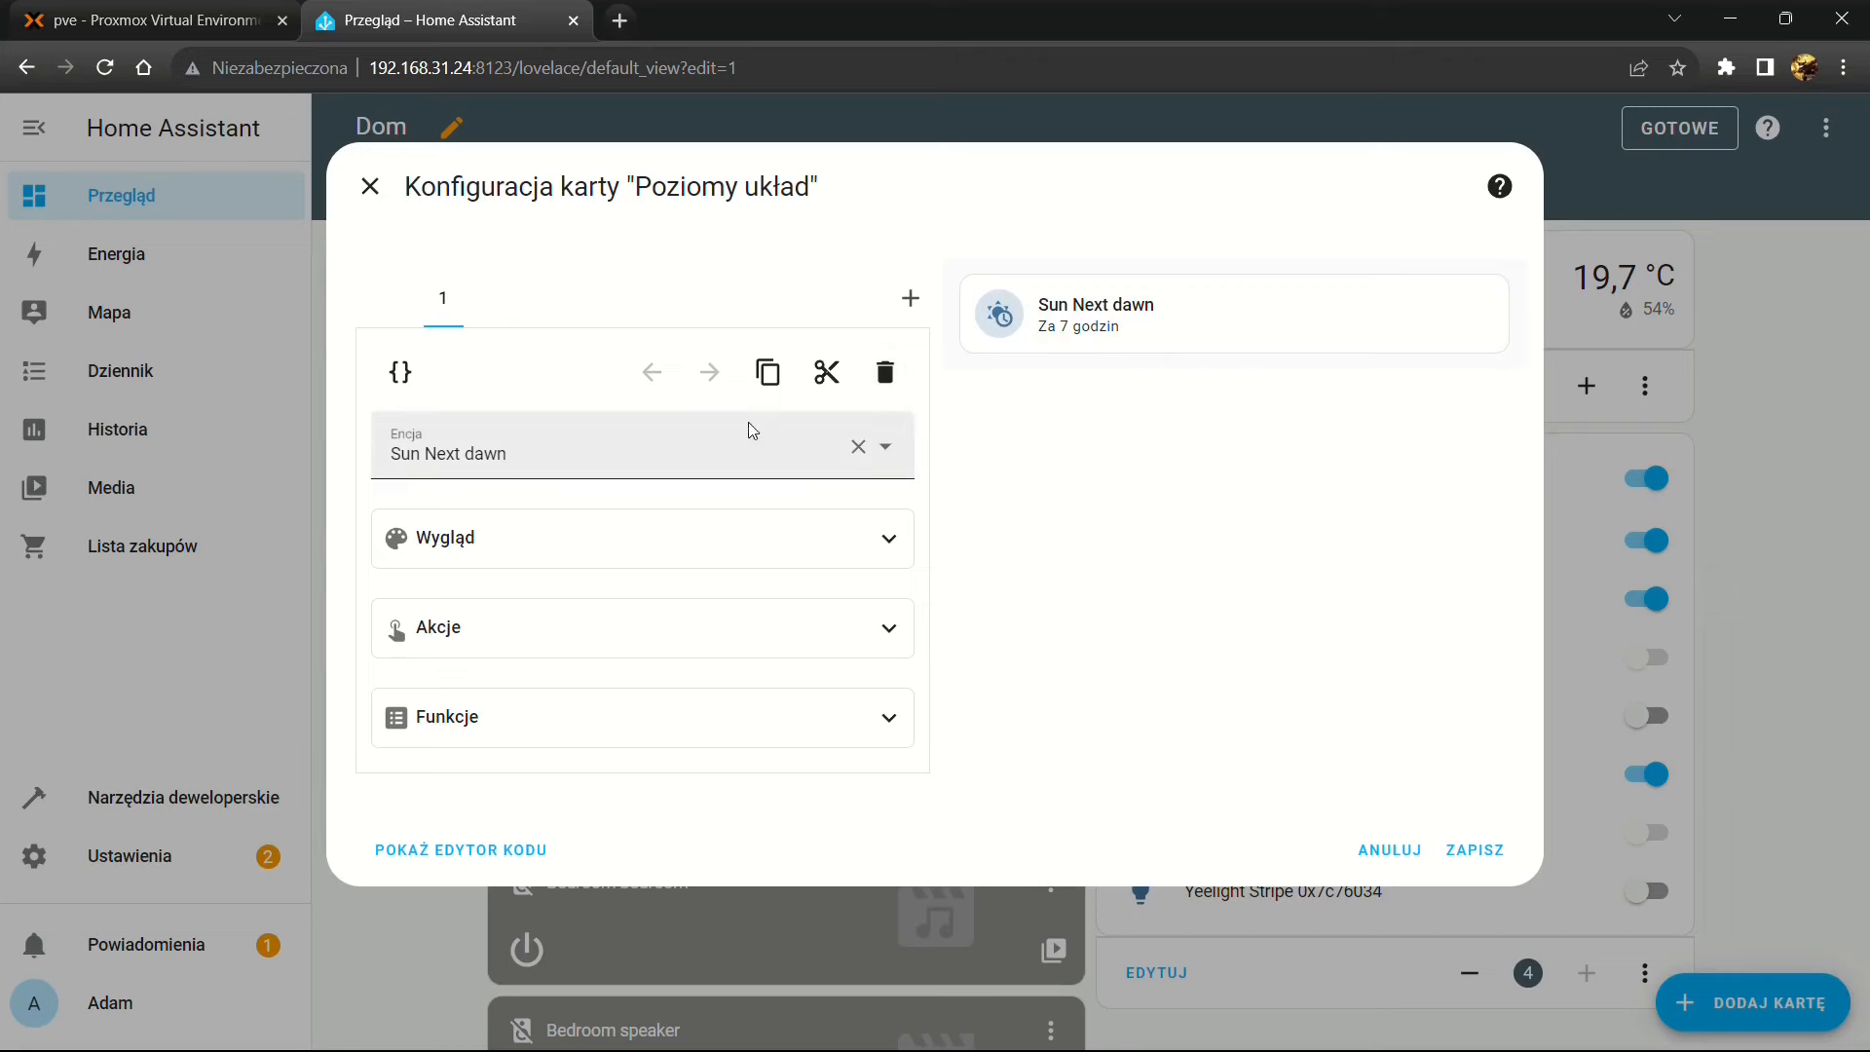
pyautogui.click(499, 429)
pyautogui.write('childrenbedrr')
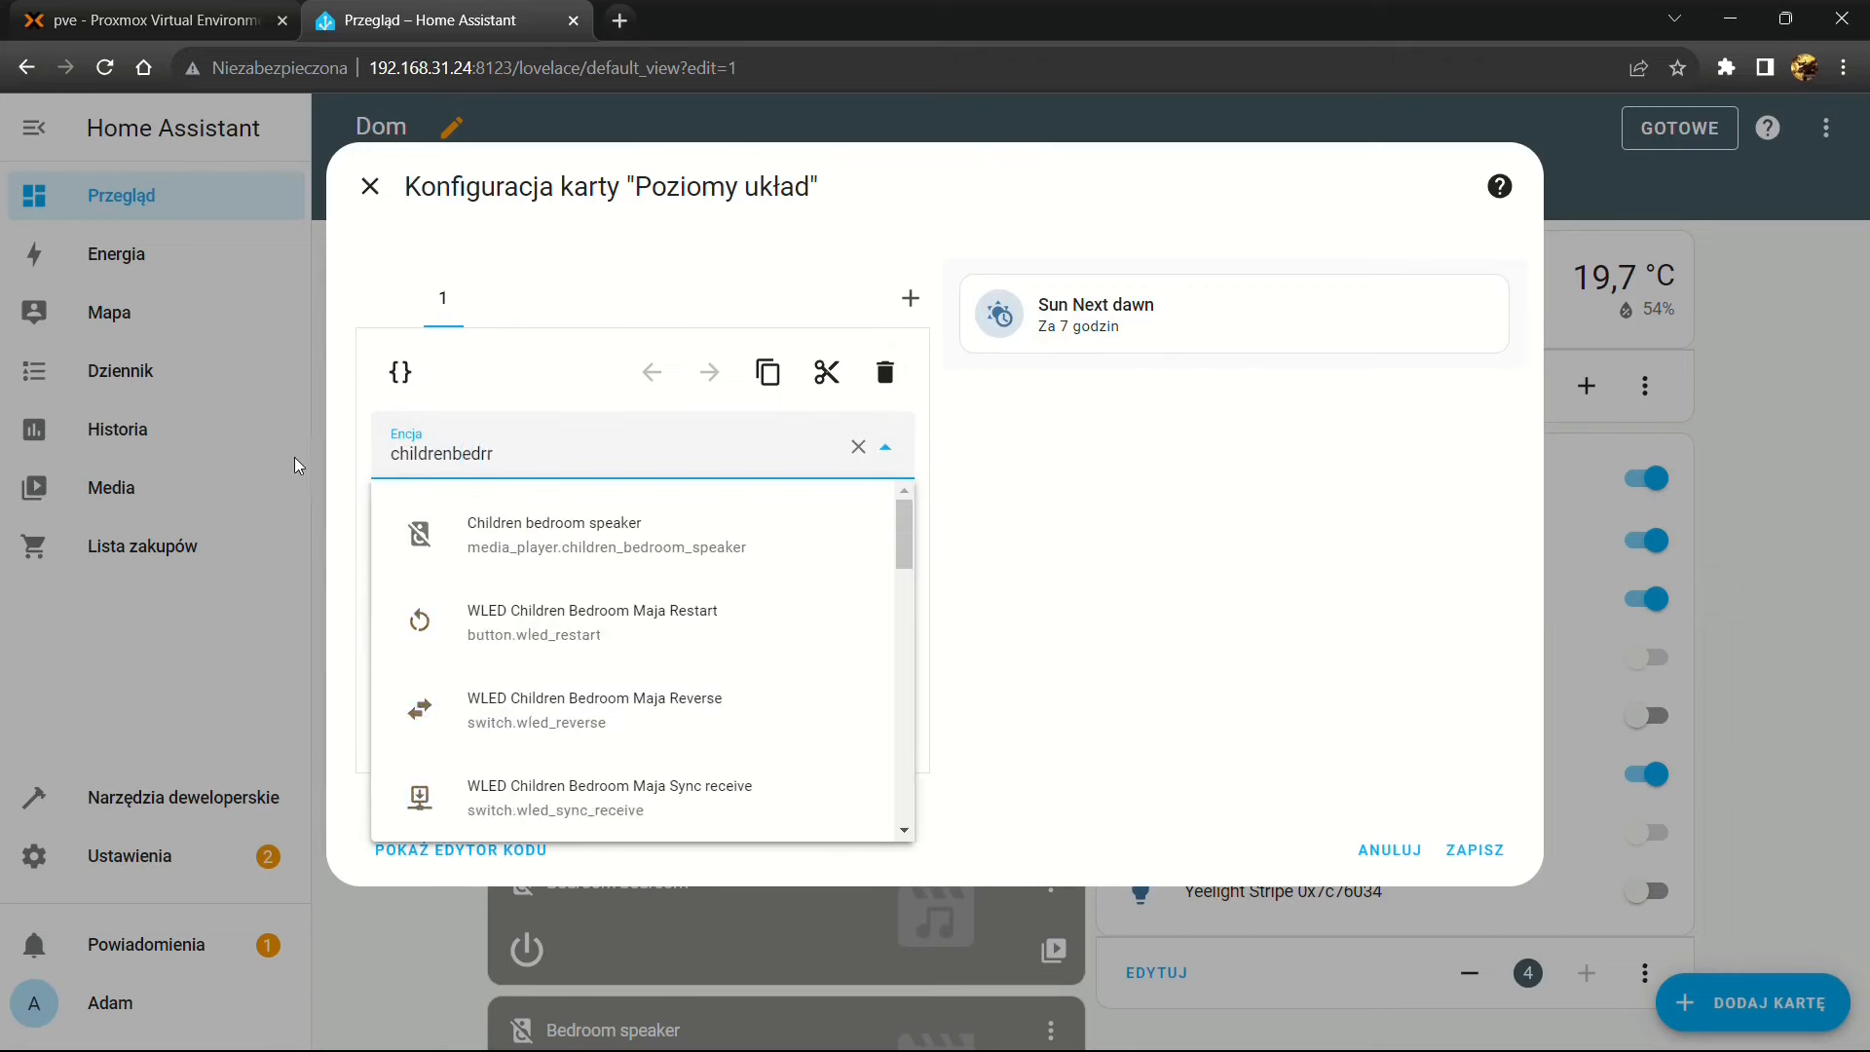
pyautogui.press('BackSpace')
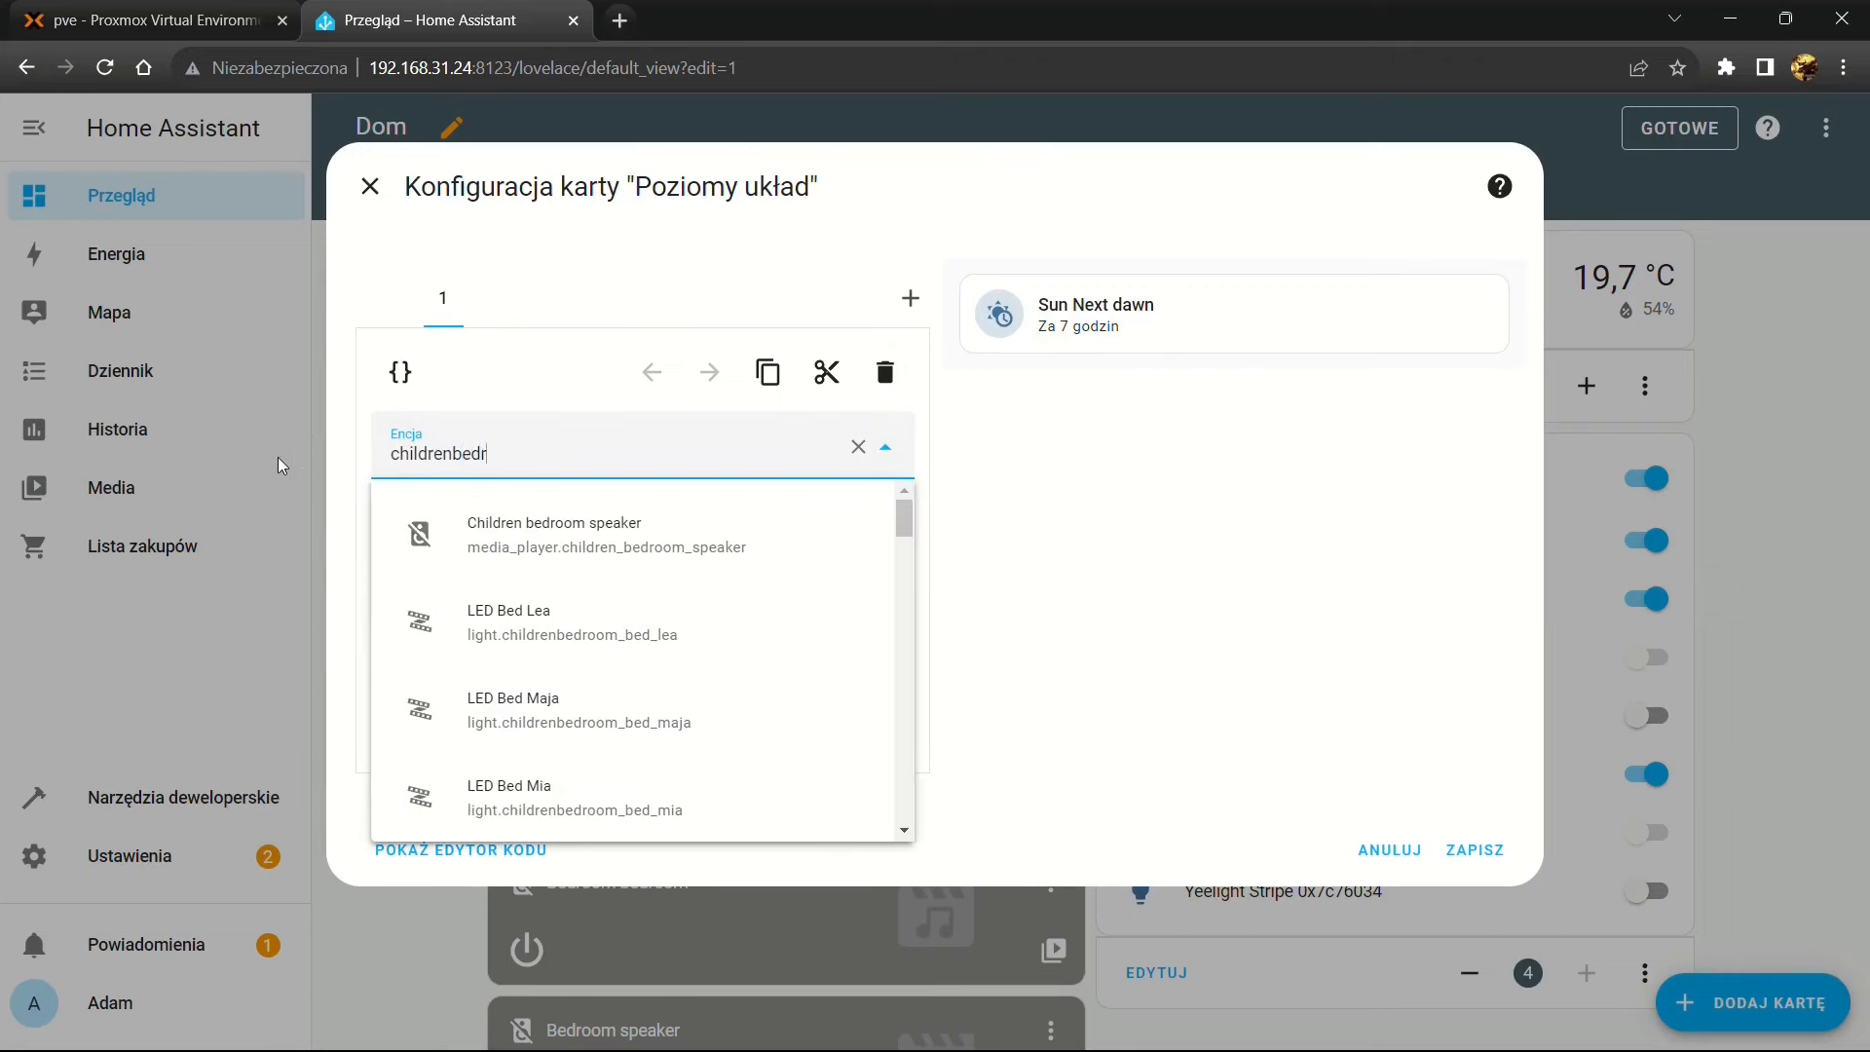
pyautogui.write('o')
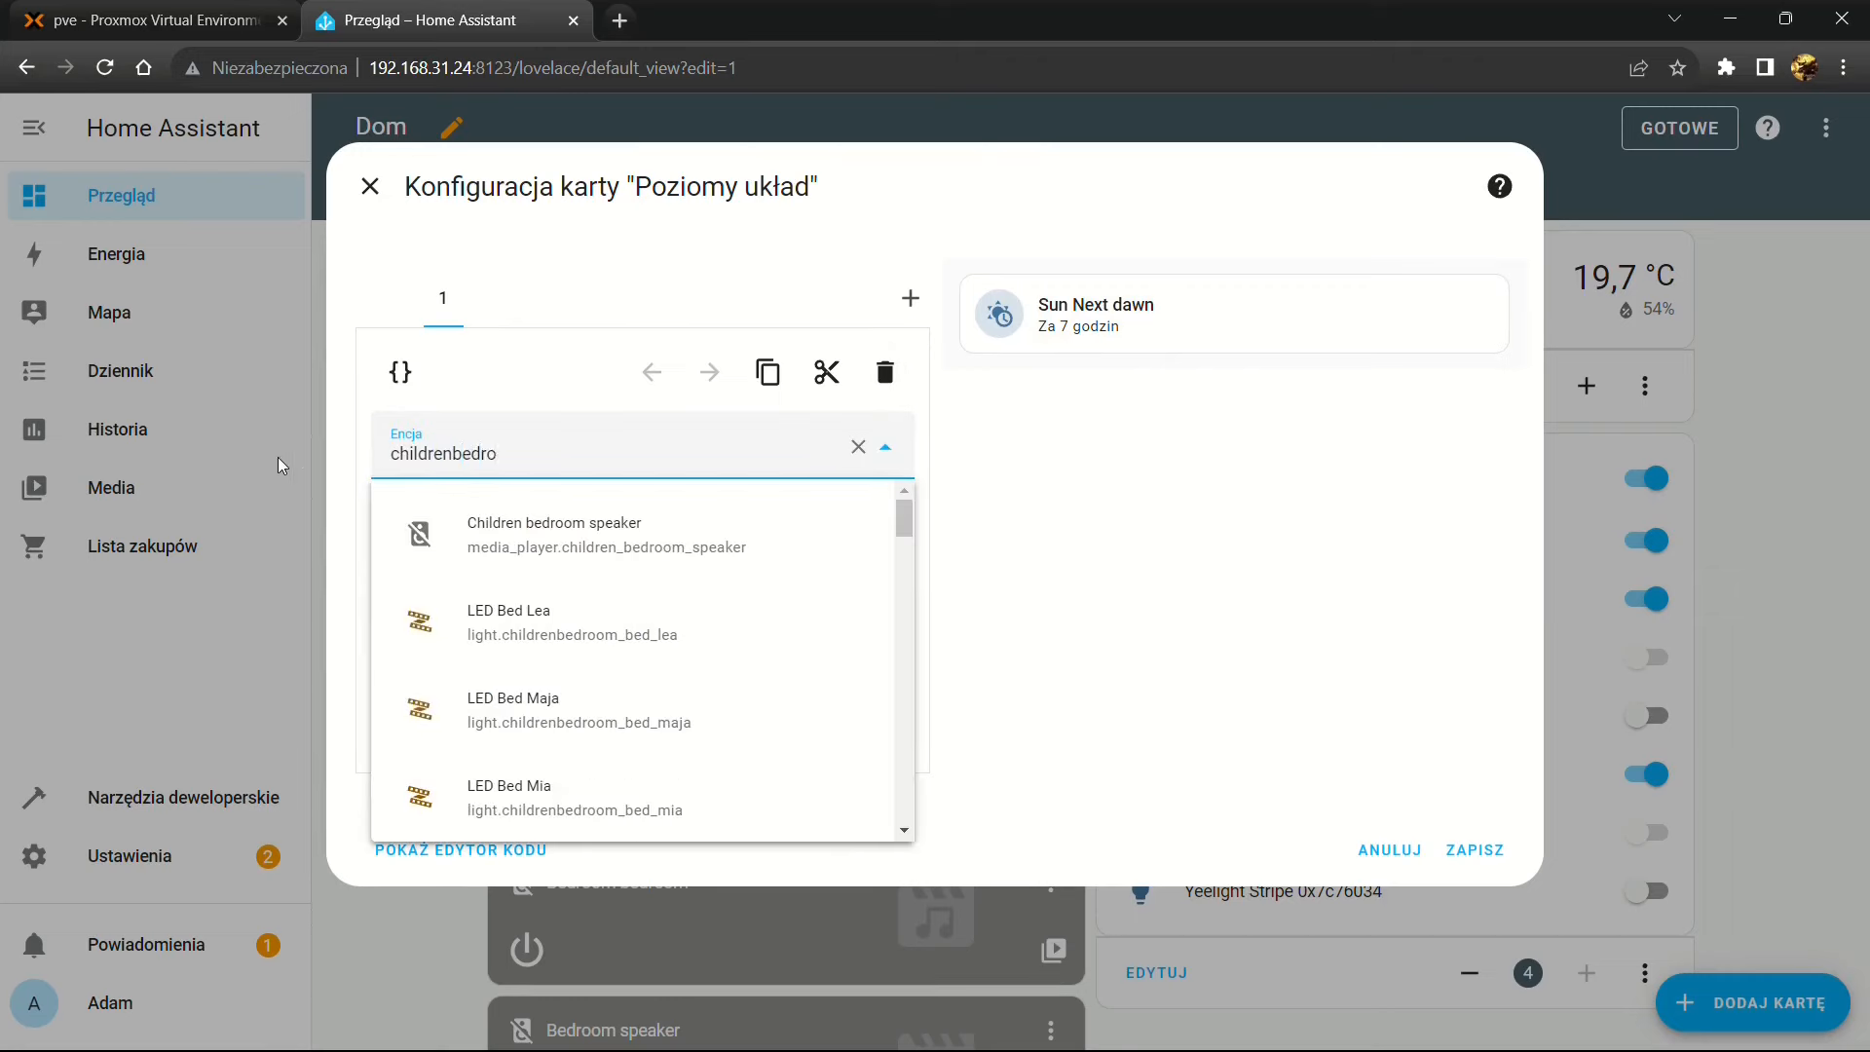
pyautogui.click(565, 639)
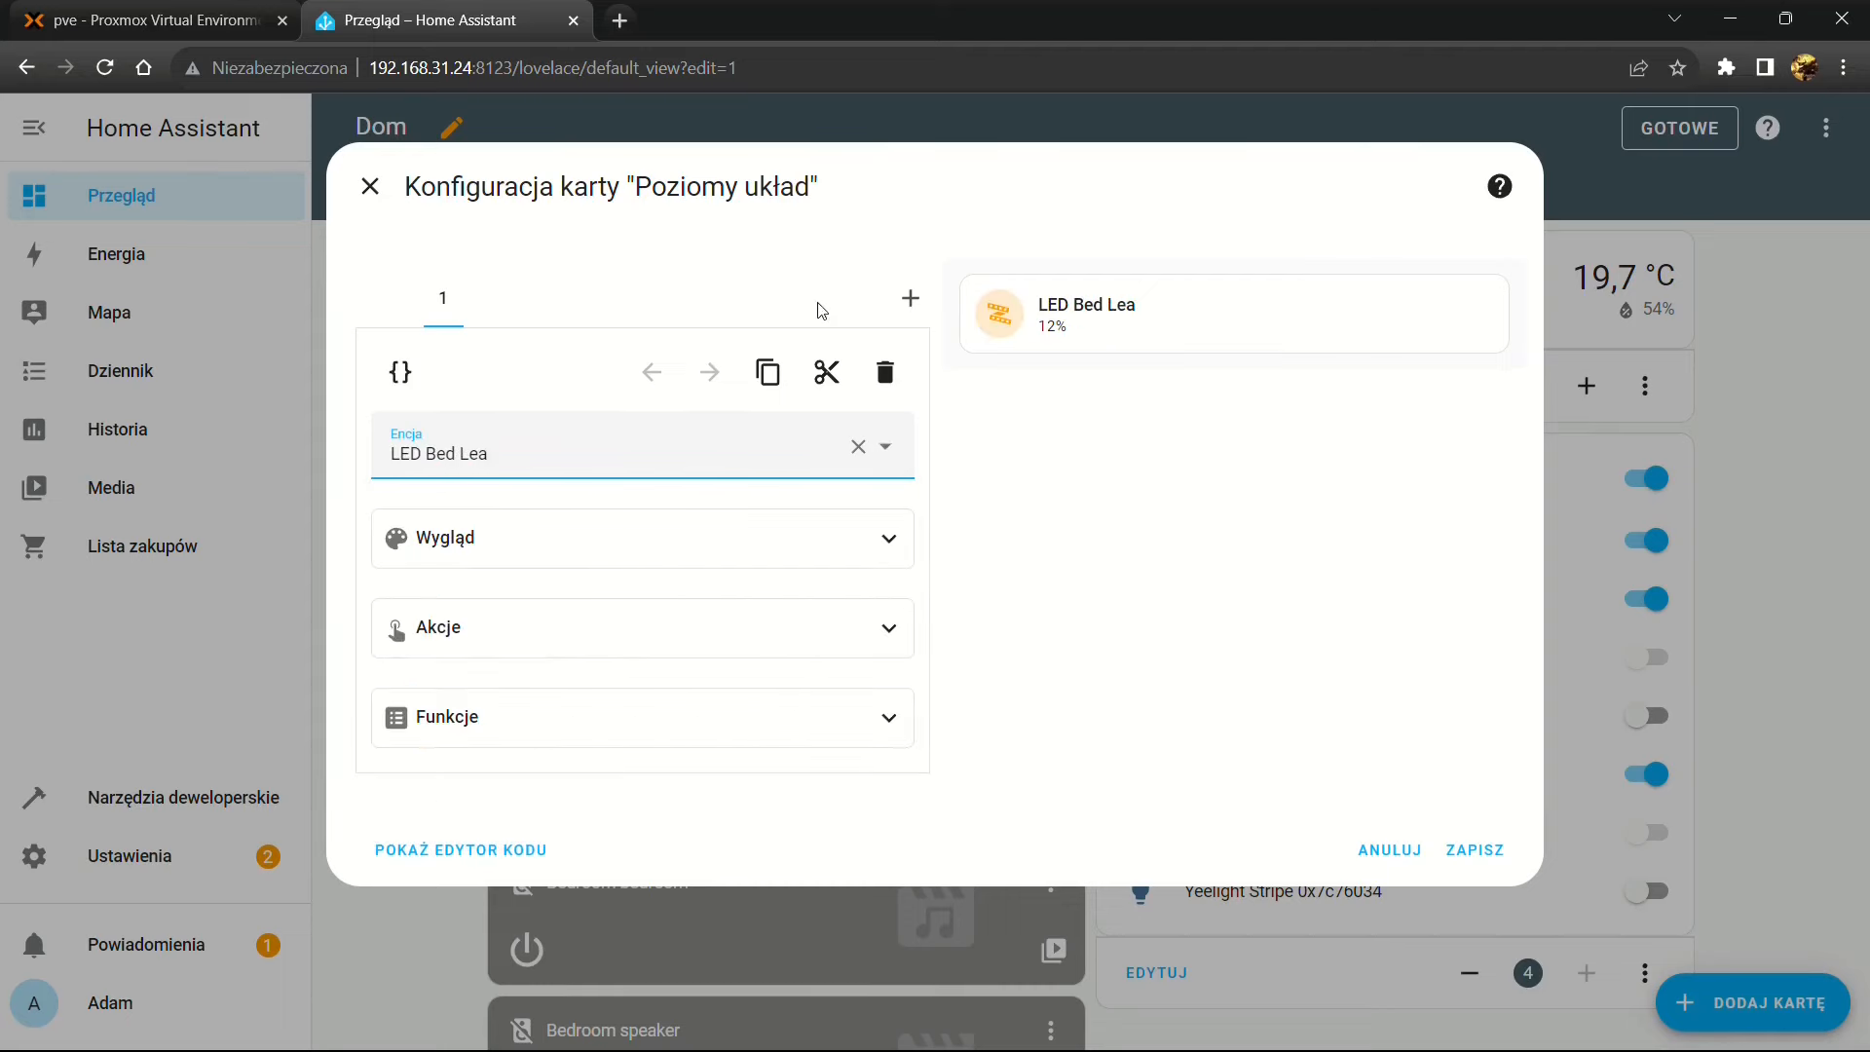
# Add a second tile card to the stack for the third bed LED light listed under childrenbedroom
pyautogui.click(912, 299)
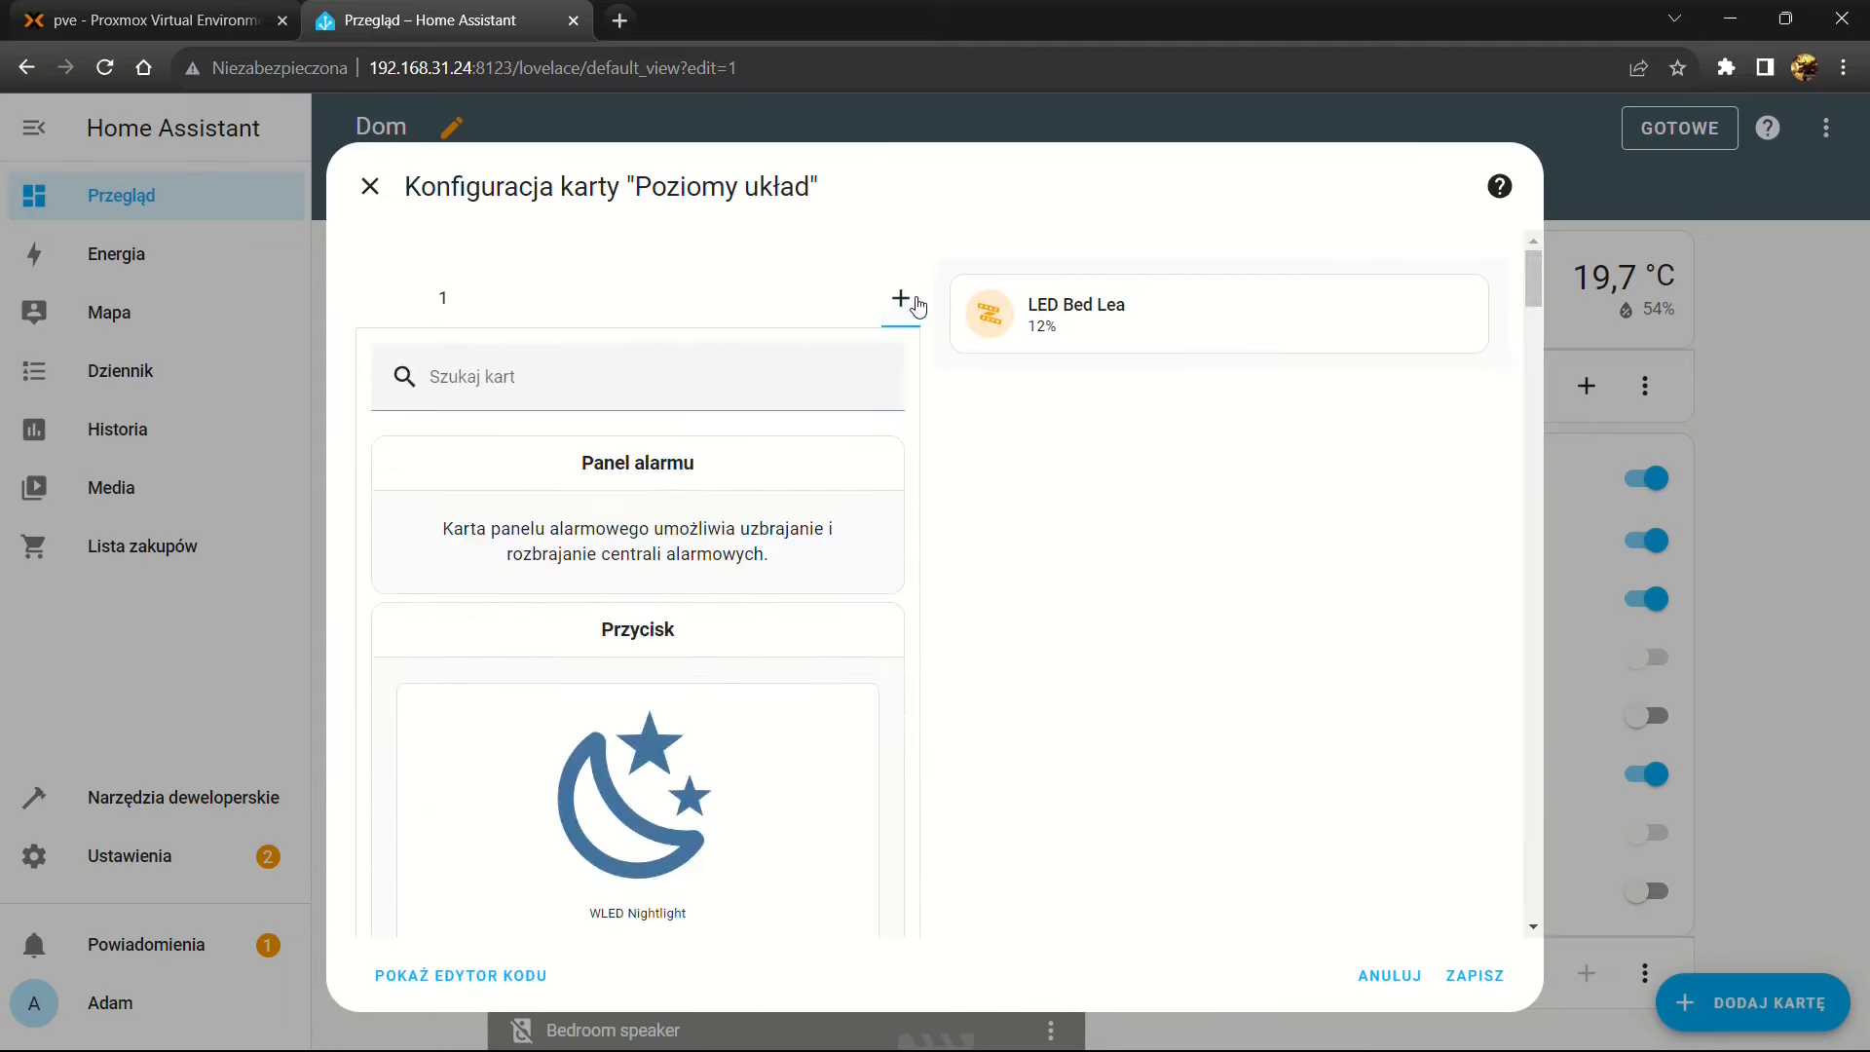
pyautogui.scroll(-10, 565, 321)
pyautogui.click(565, 314)
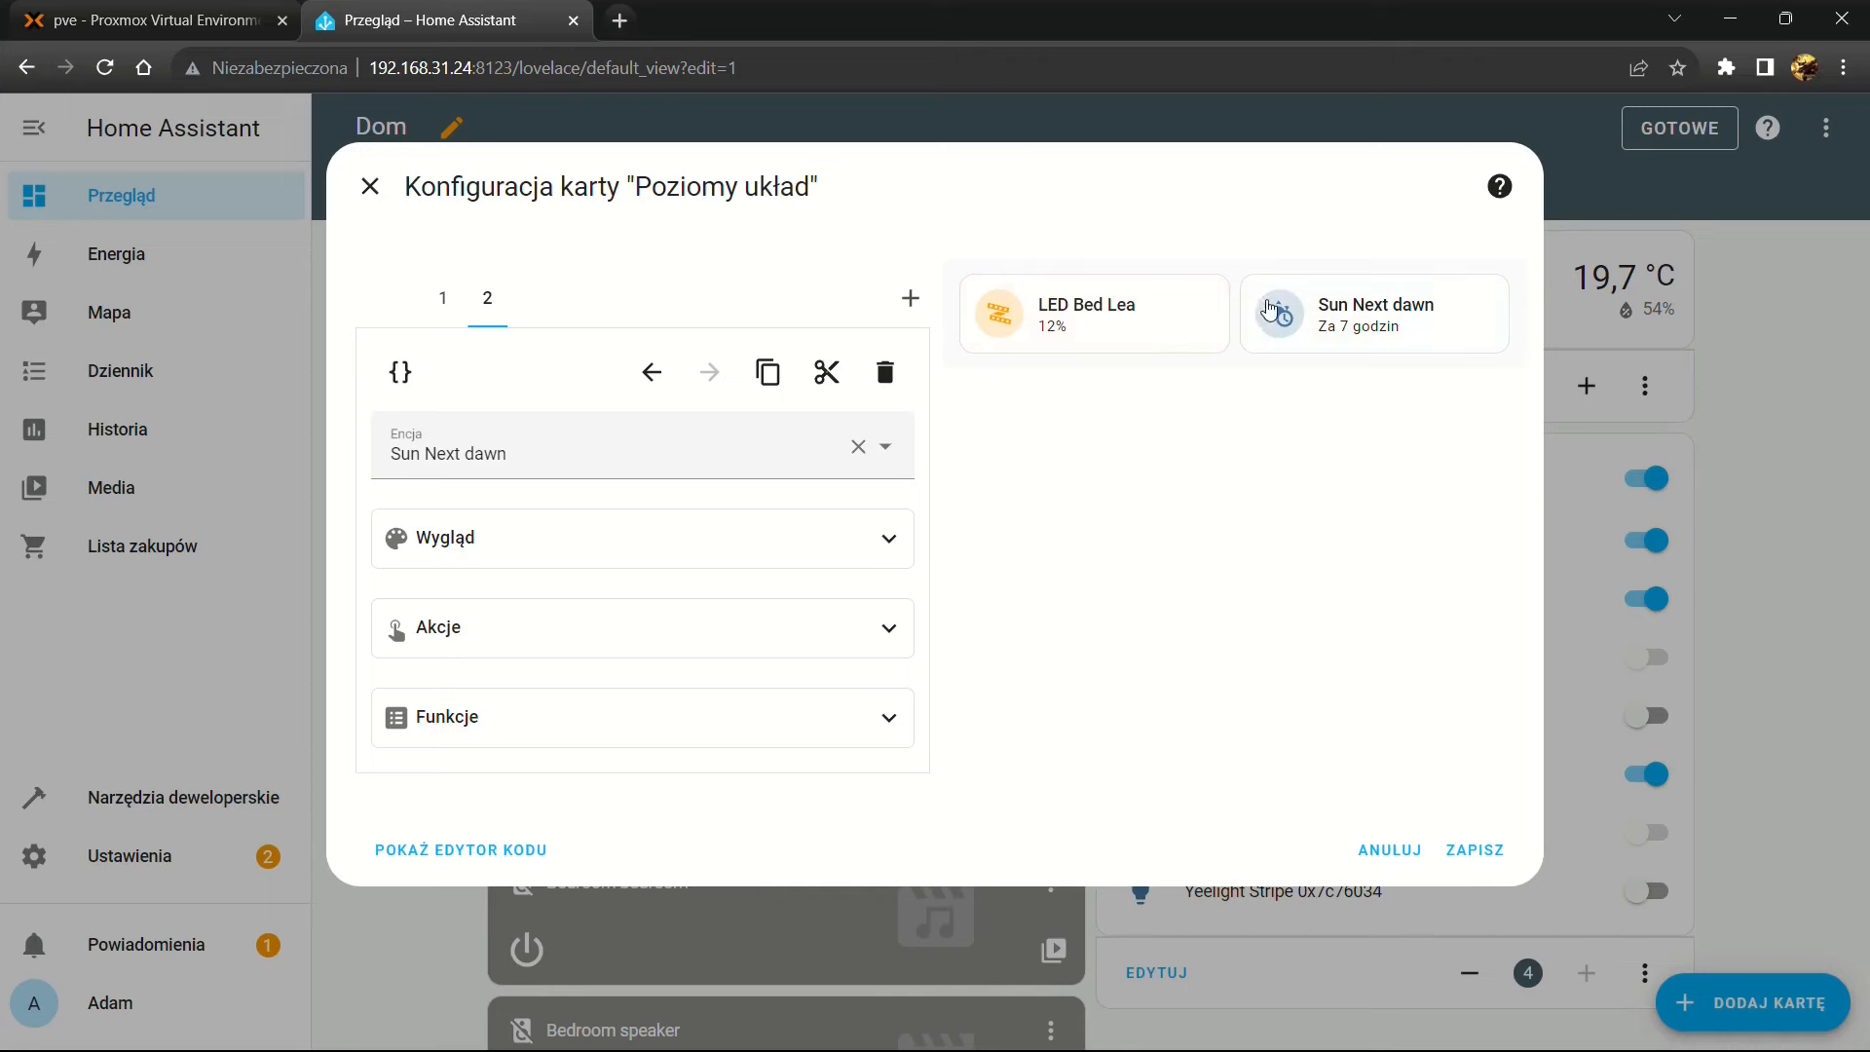
pyautogui.click(558, 458)
pyautogui.write('children')
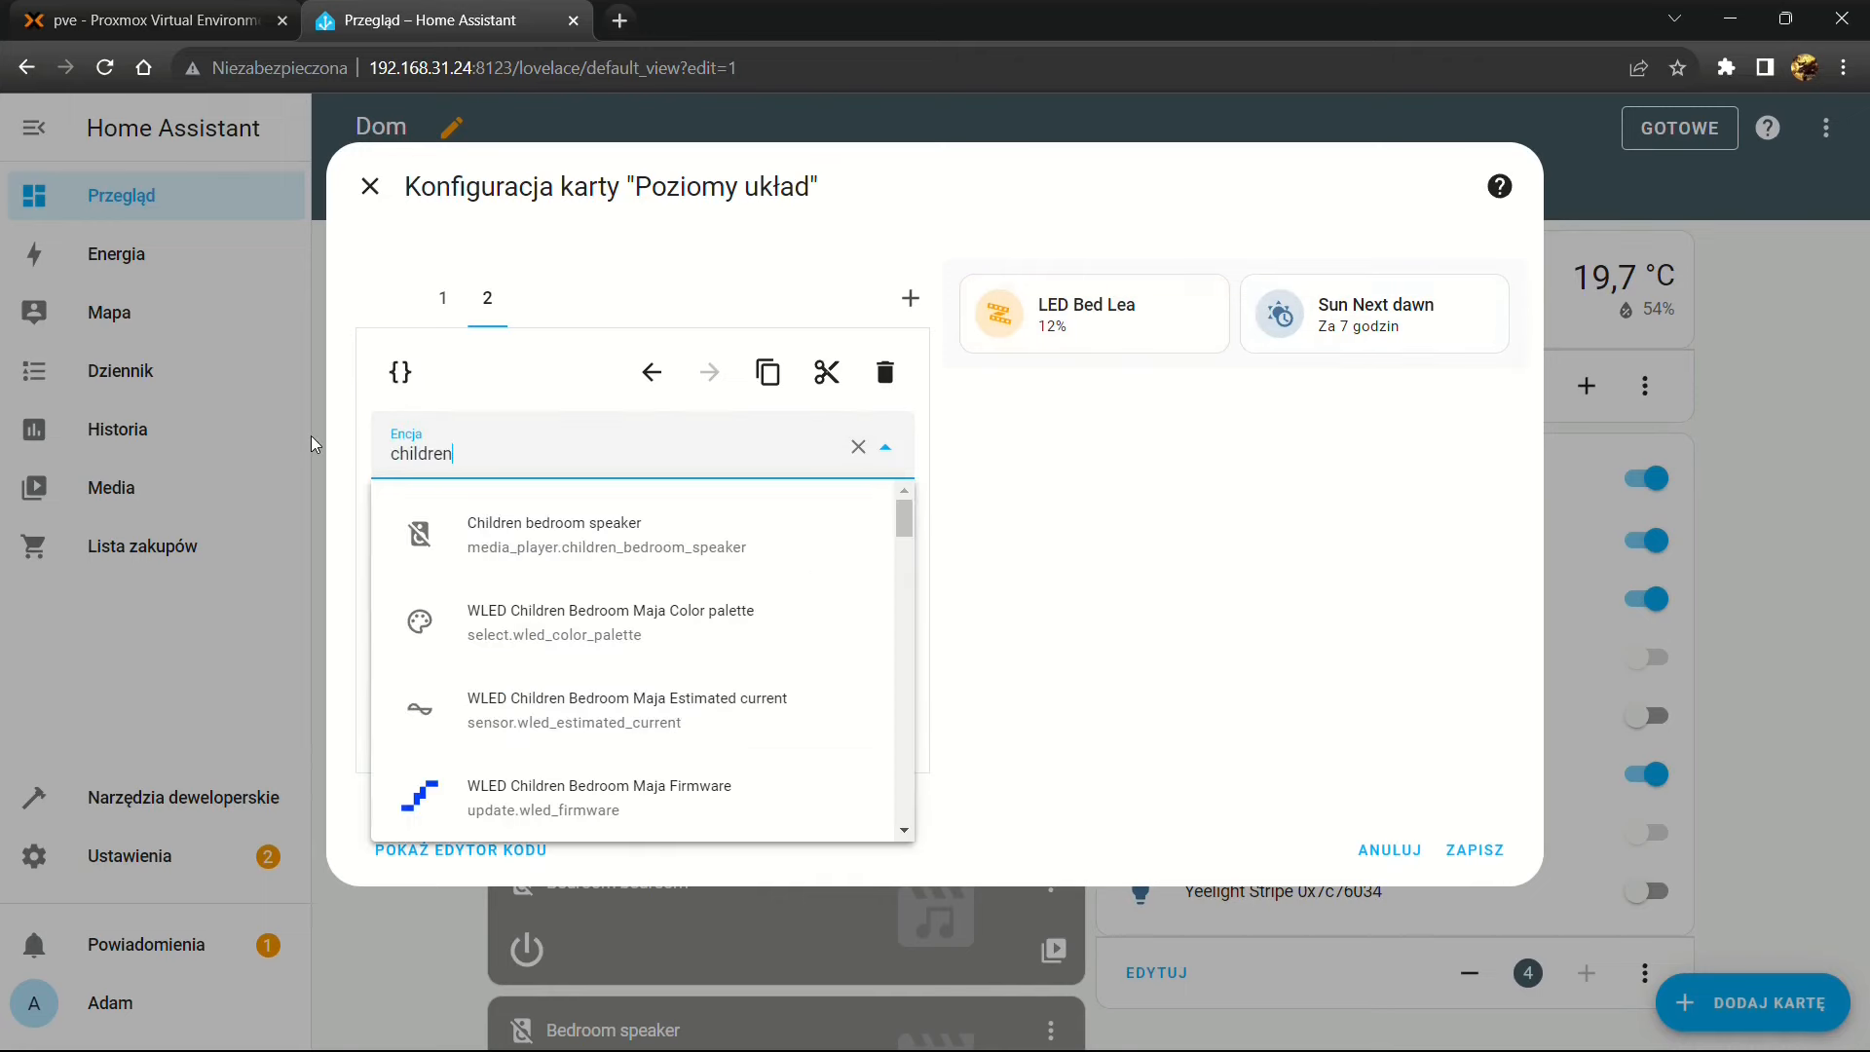
pyautogui.write('bedroom')
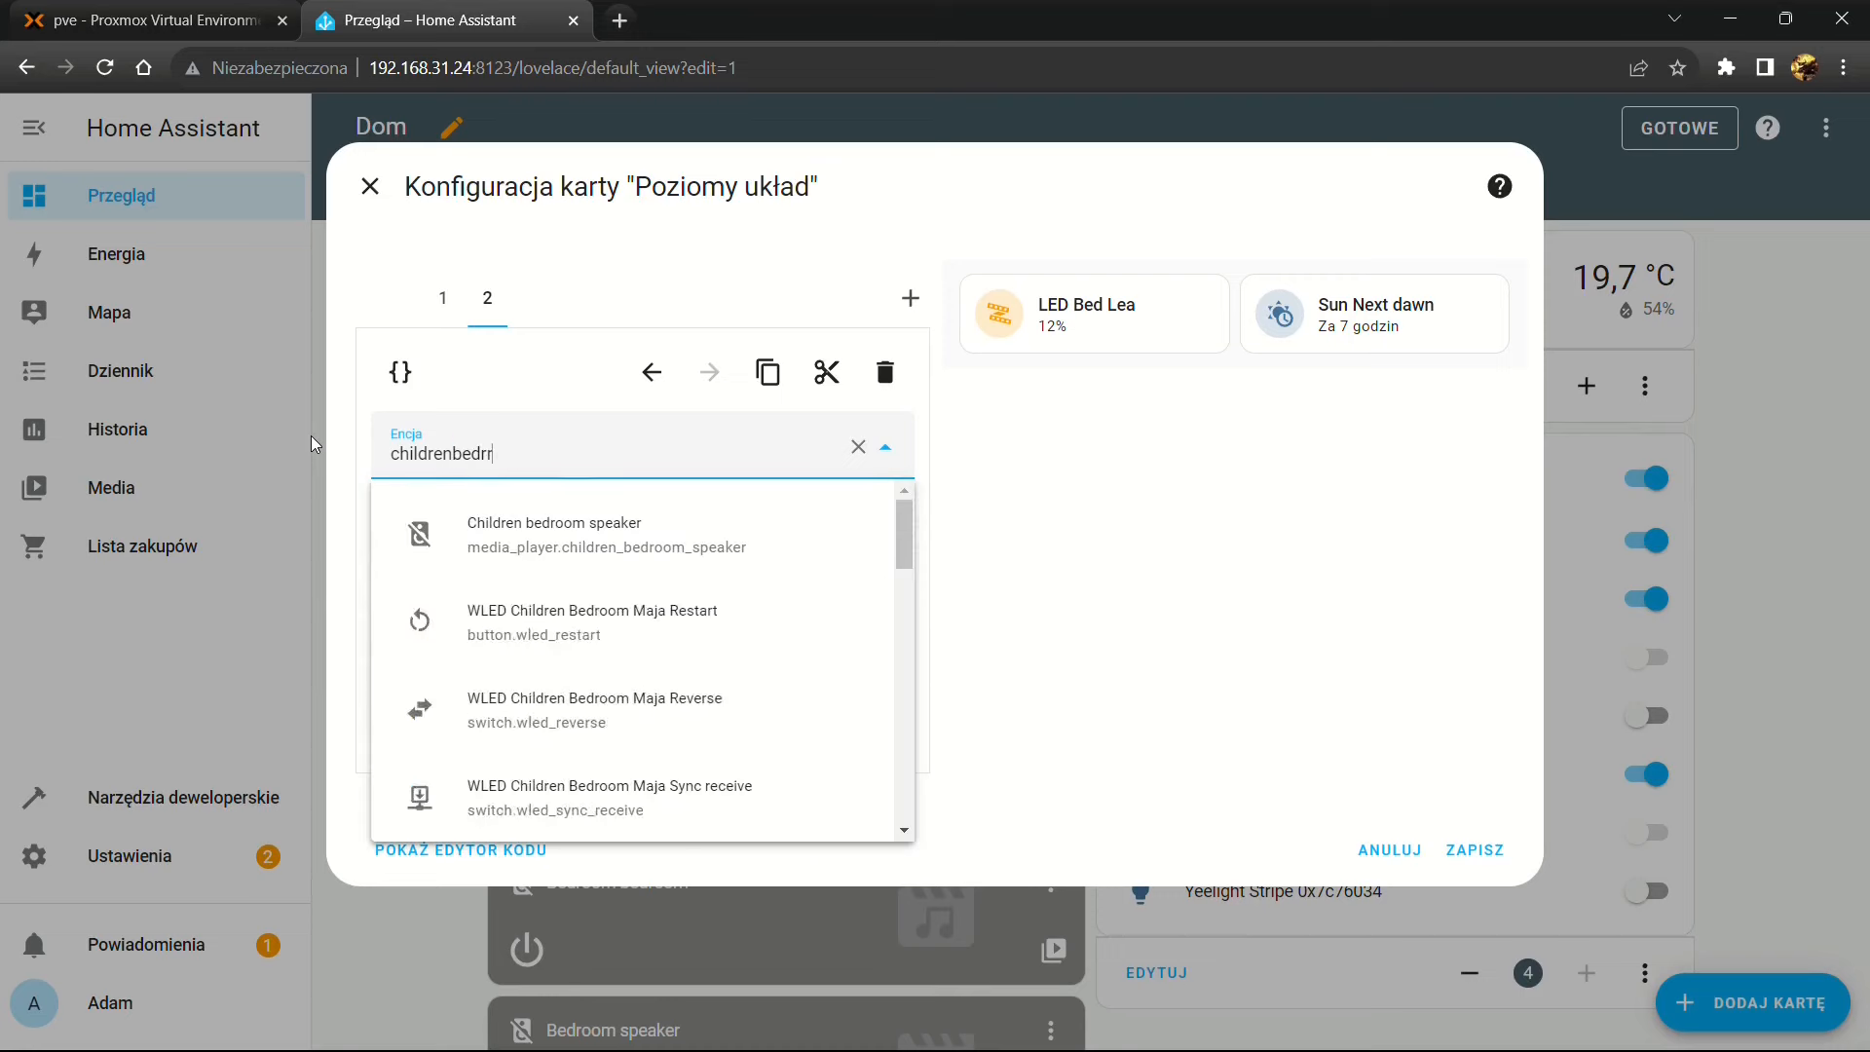
pyautogui.press('Down')
pyautogui.press('Down')
pyautogui.press('Down')
pyautogui.press('Down')
pyautogui.press('Return')
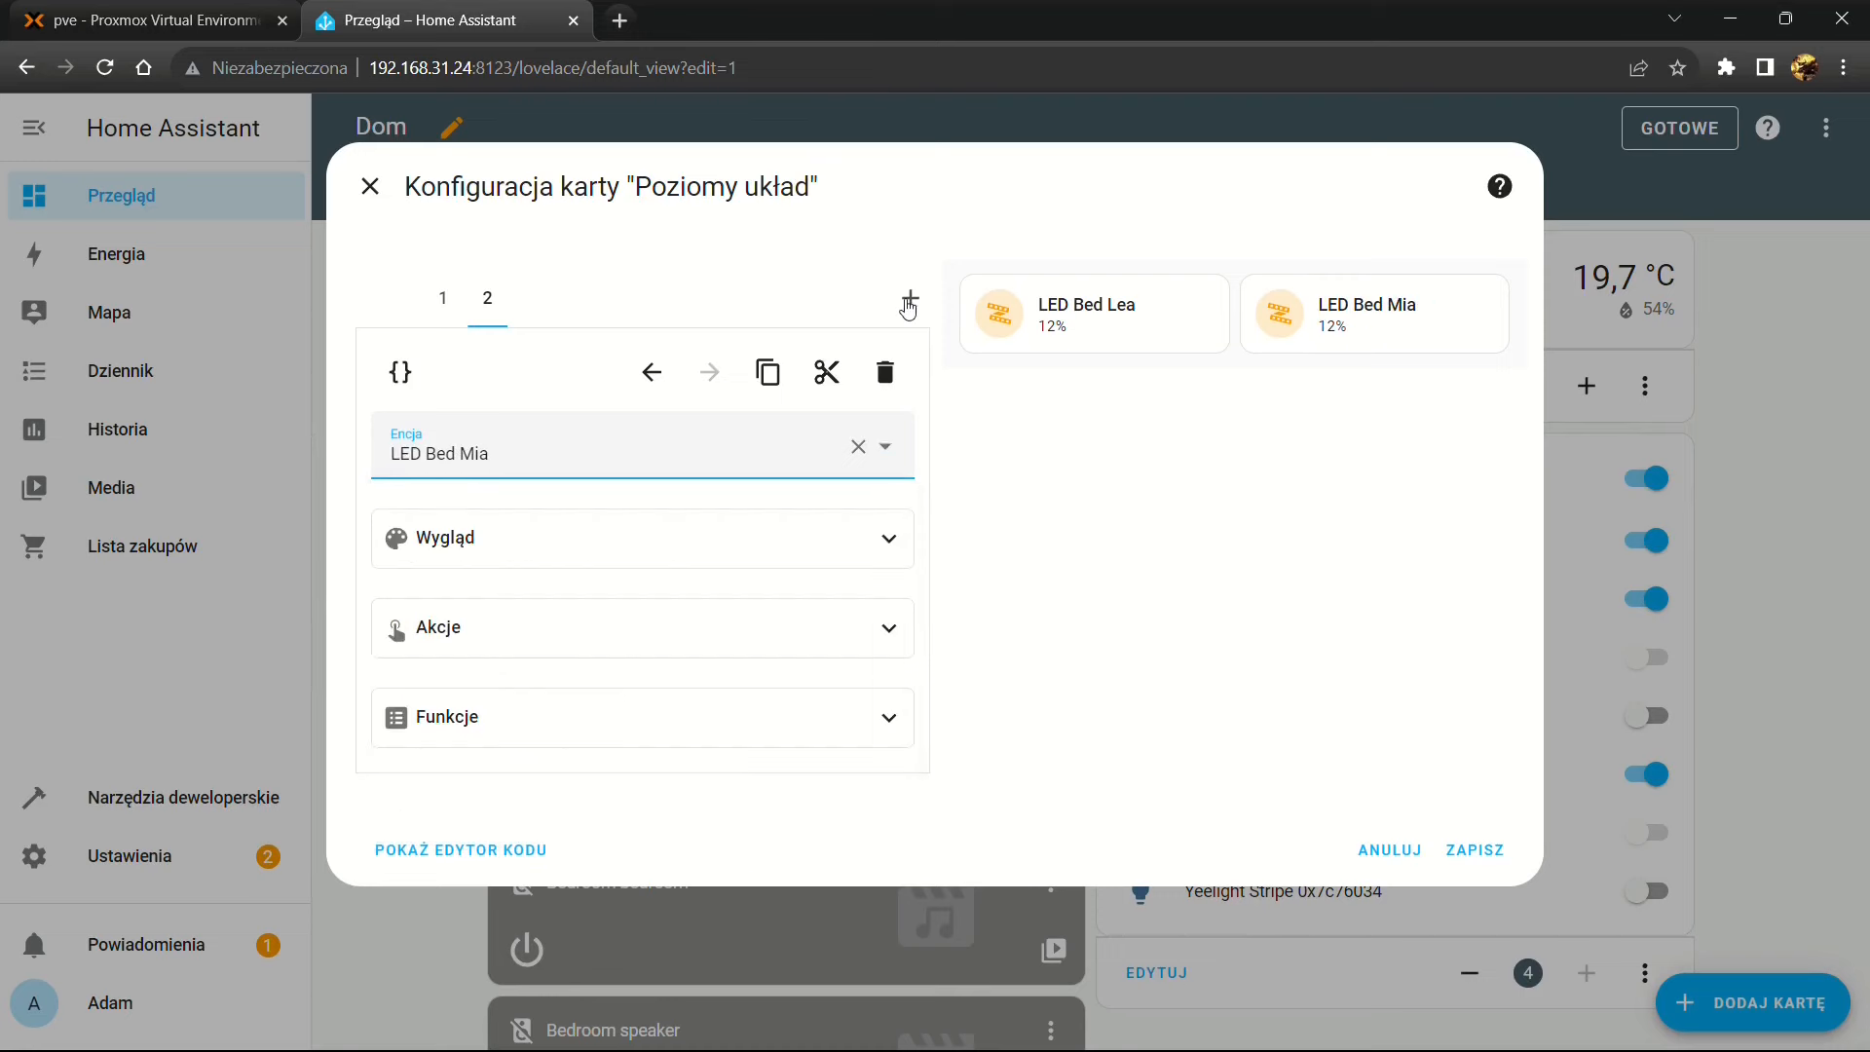
# Copy the second tile, paste it as a third card and set its entity to the remaining children's bed LED light
pyautogui.click(761, 378)
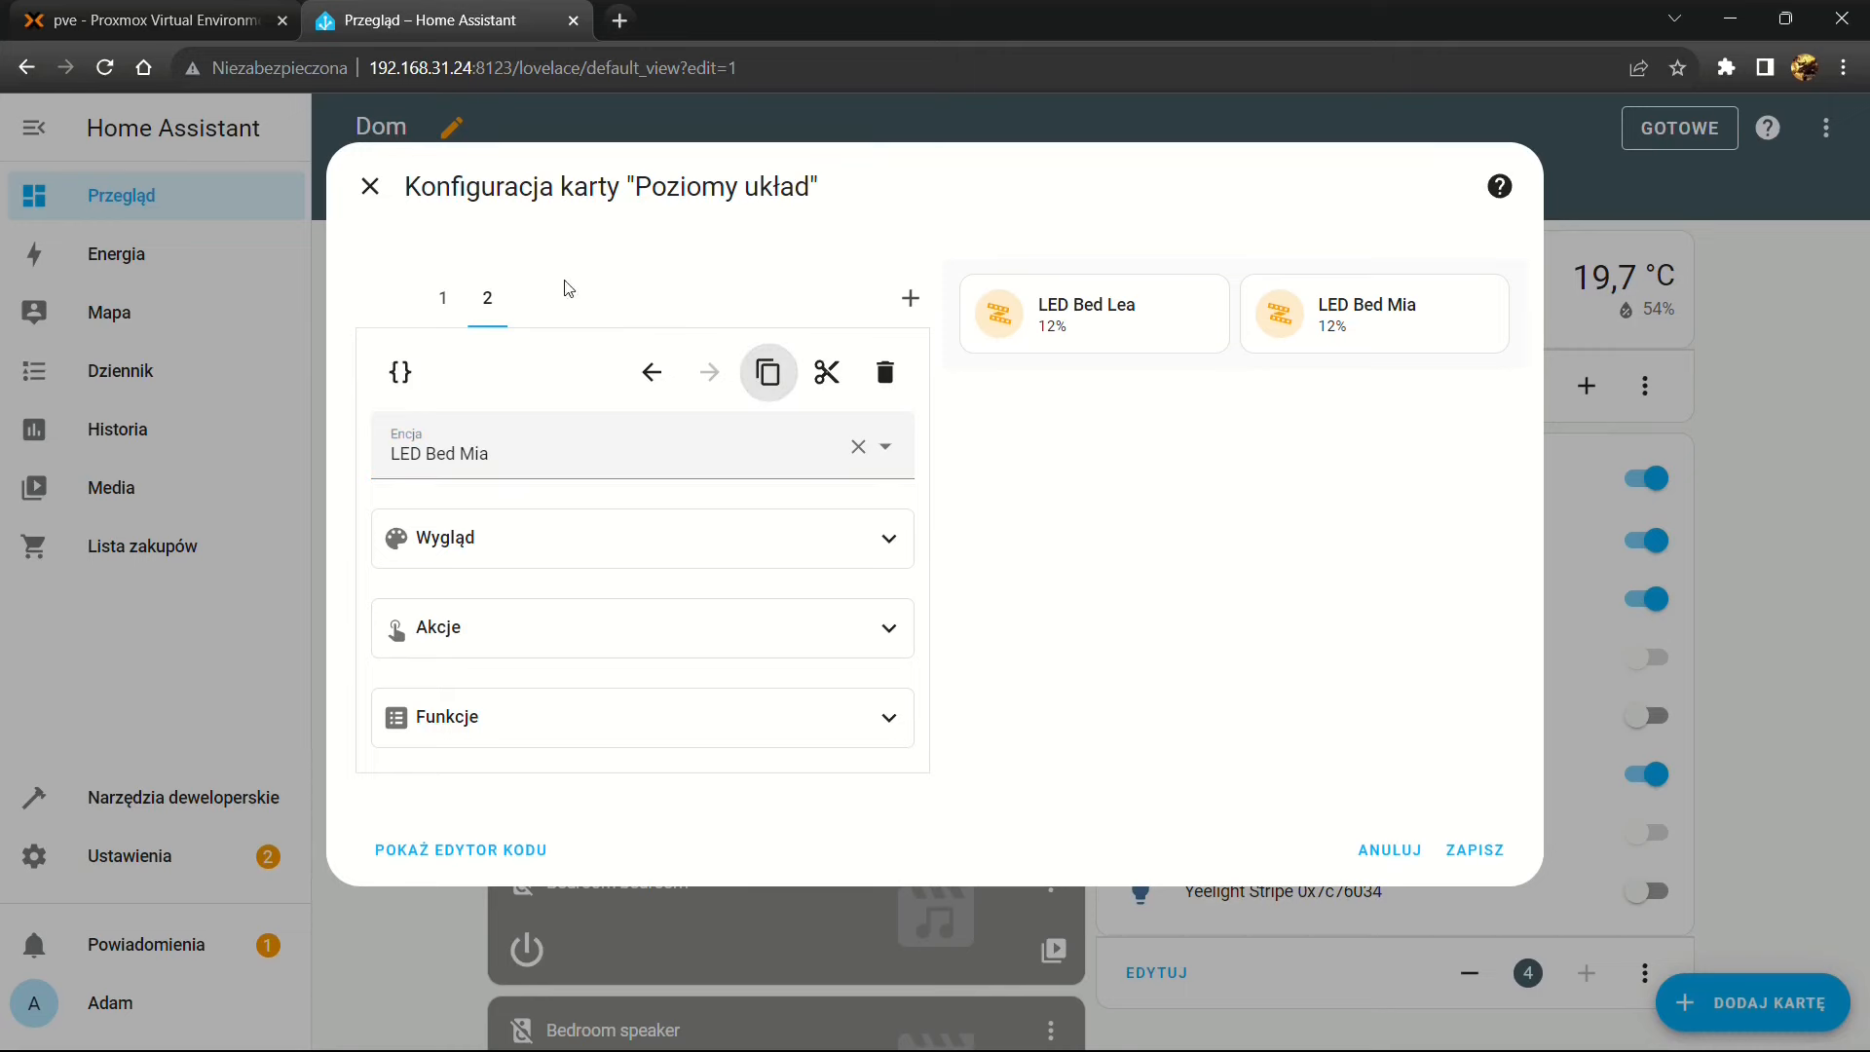
pyautogui.click(910, 300)
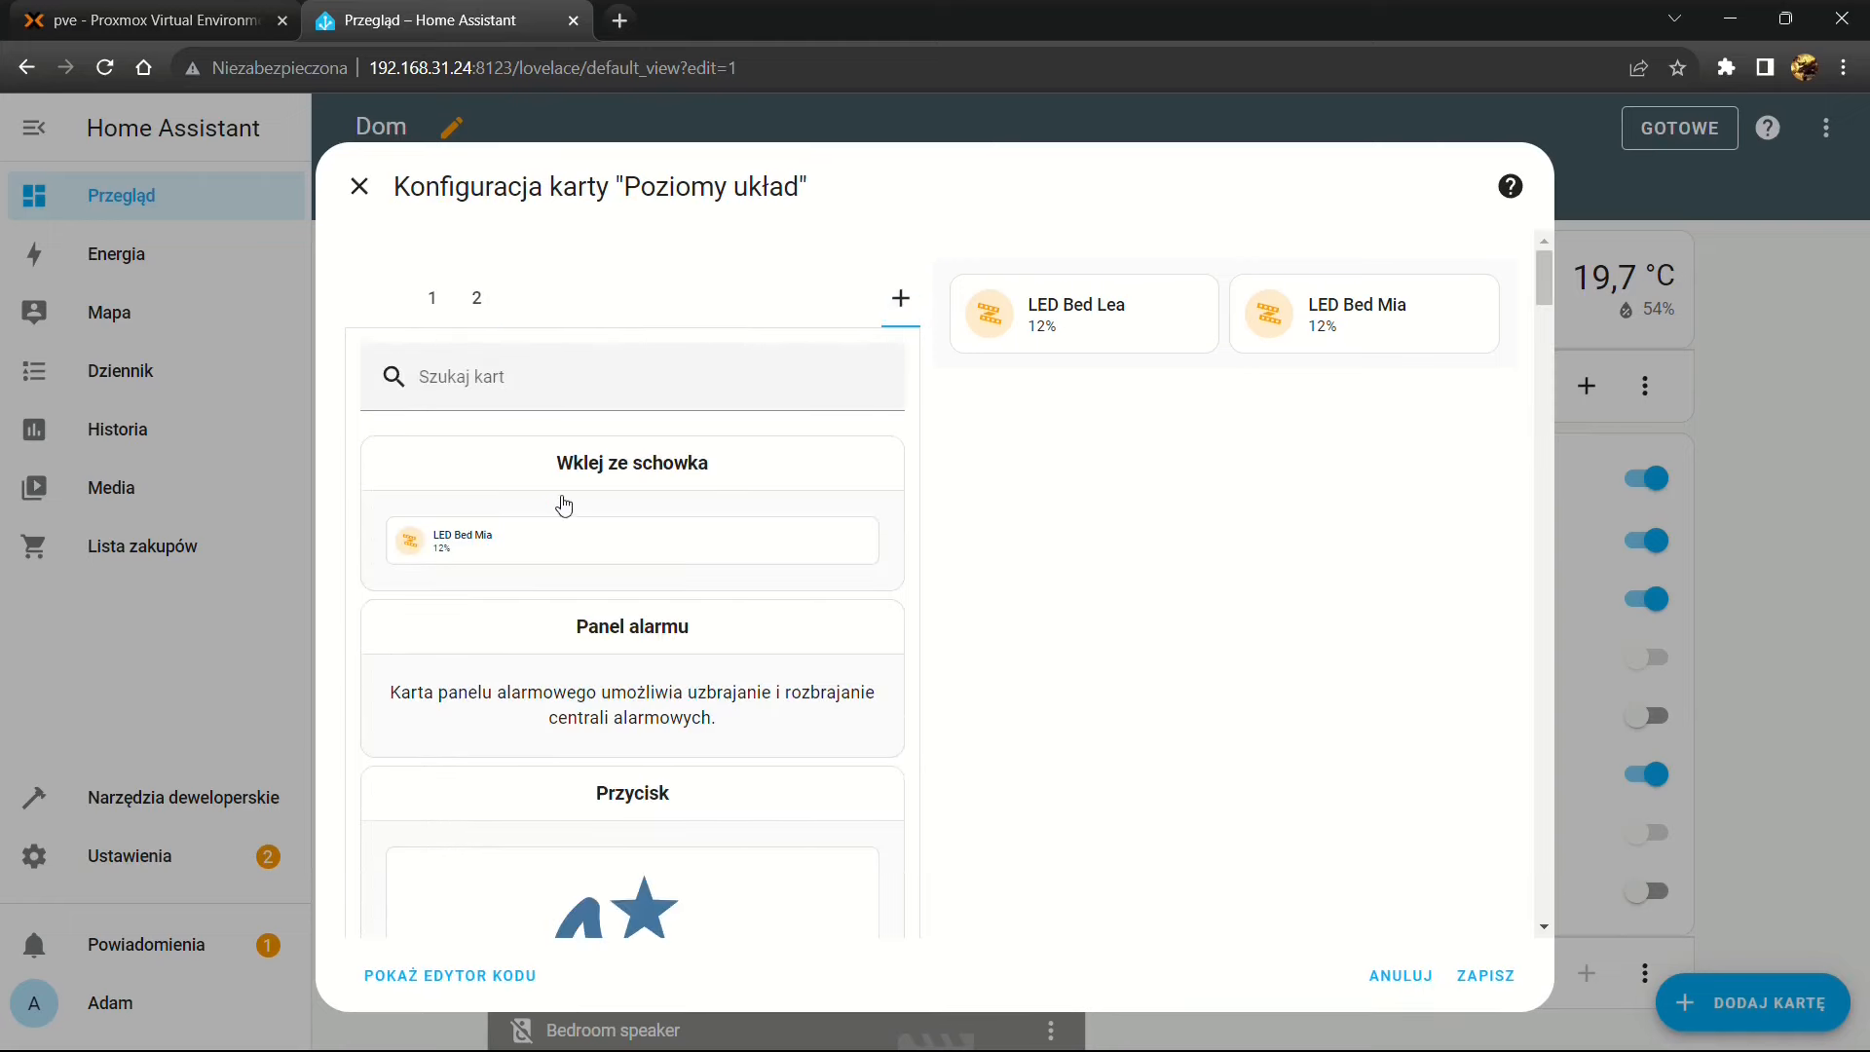
pyautogui.click(512, 526)
pyautogui.click(511, 470)
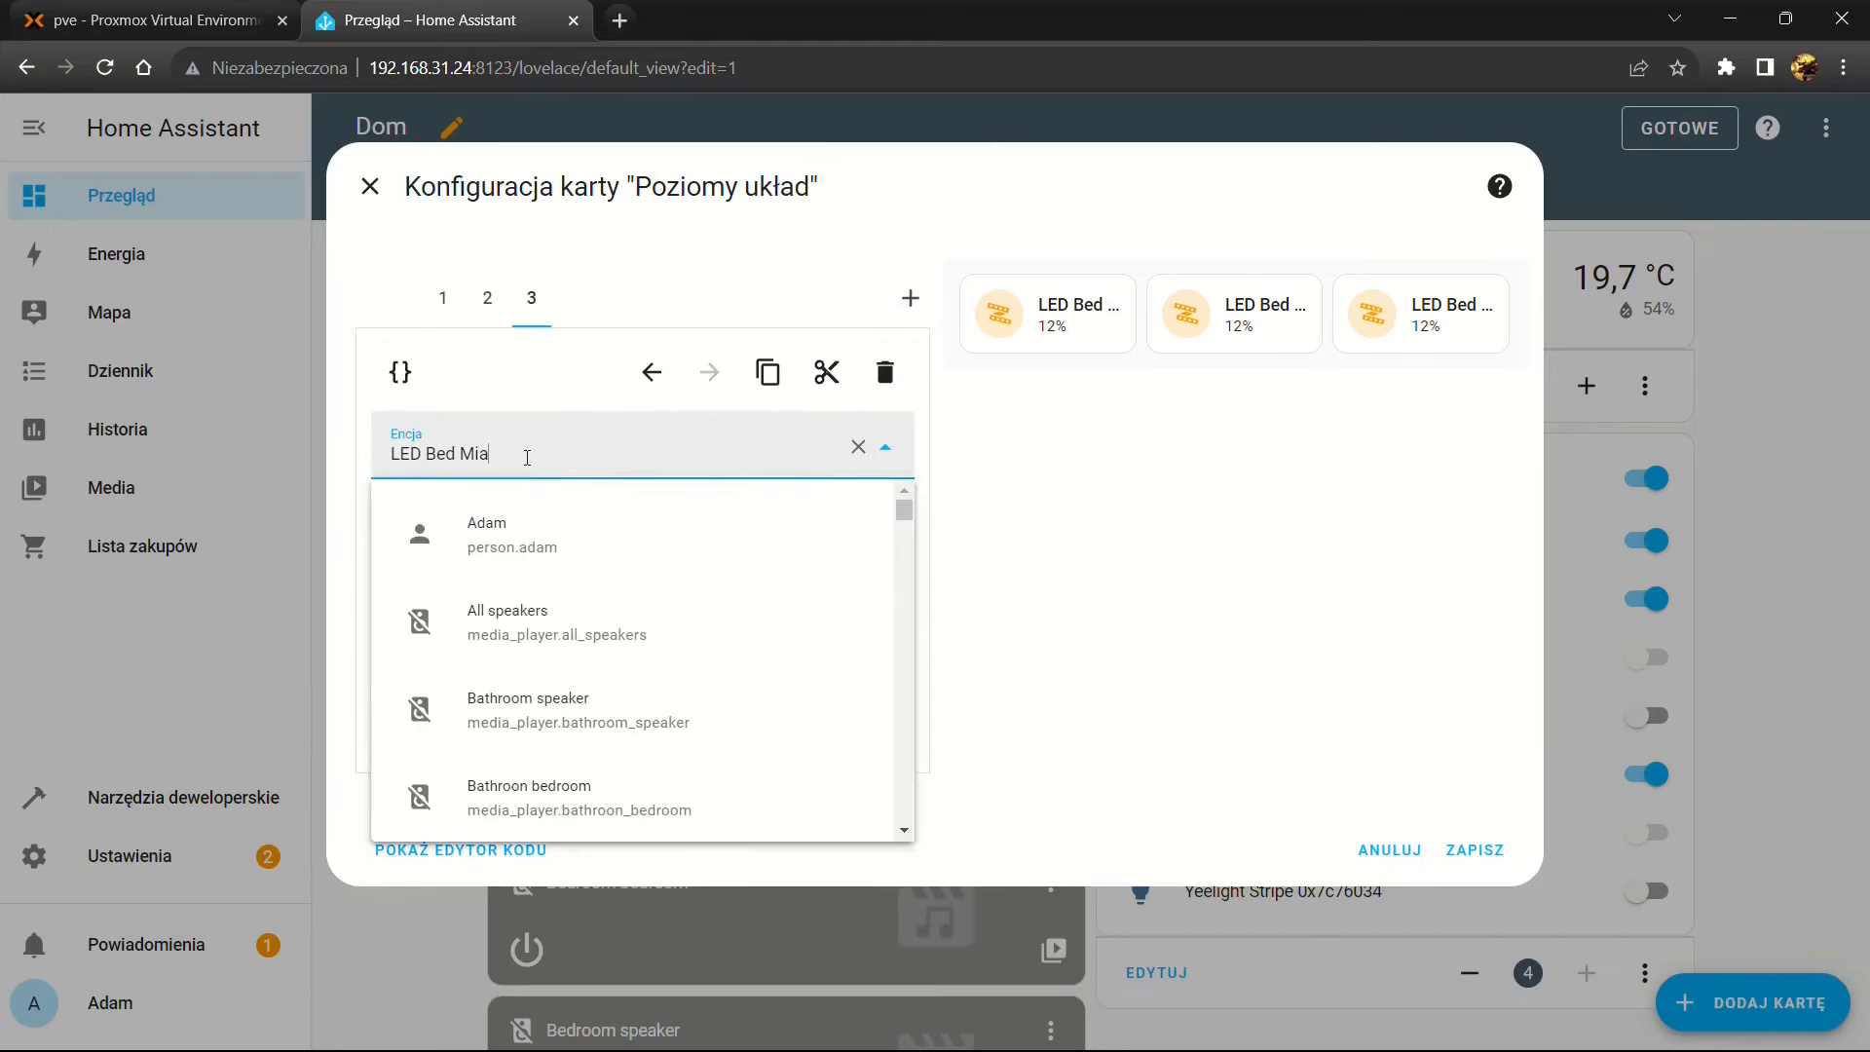
pyautogui.press('BackSpace')
pyautogui.press('BackSpace')
pyautogui.press('BackSpace')
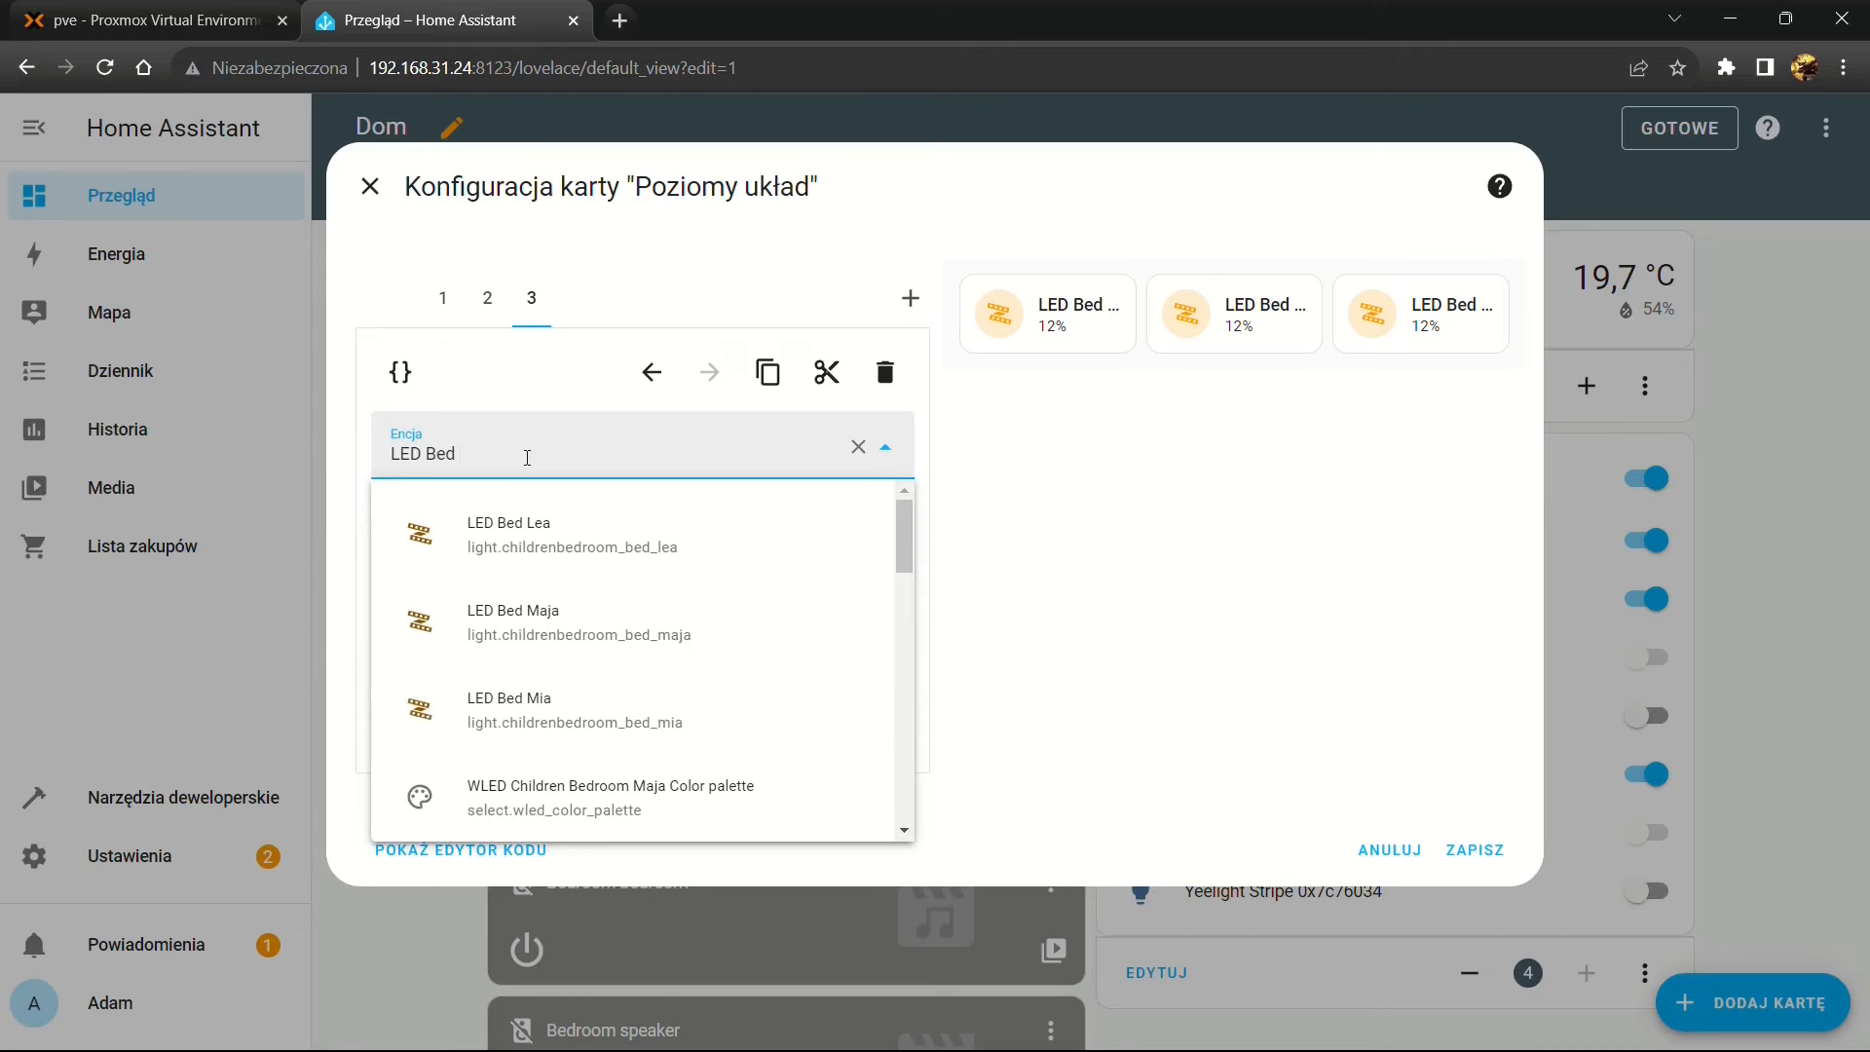
pyautogui.write('M')
pyautogui.click(517, 531)
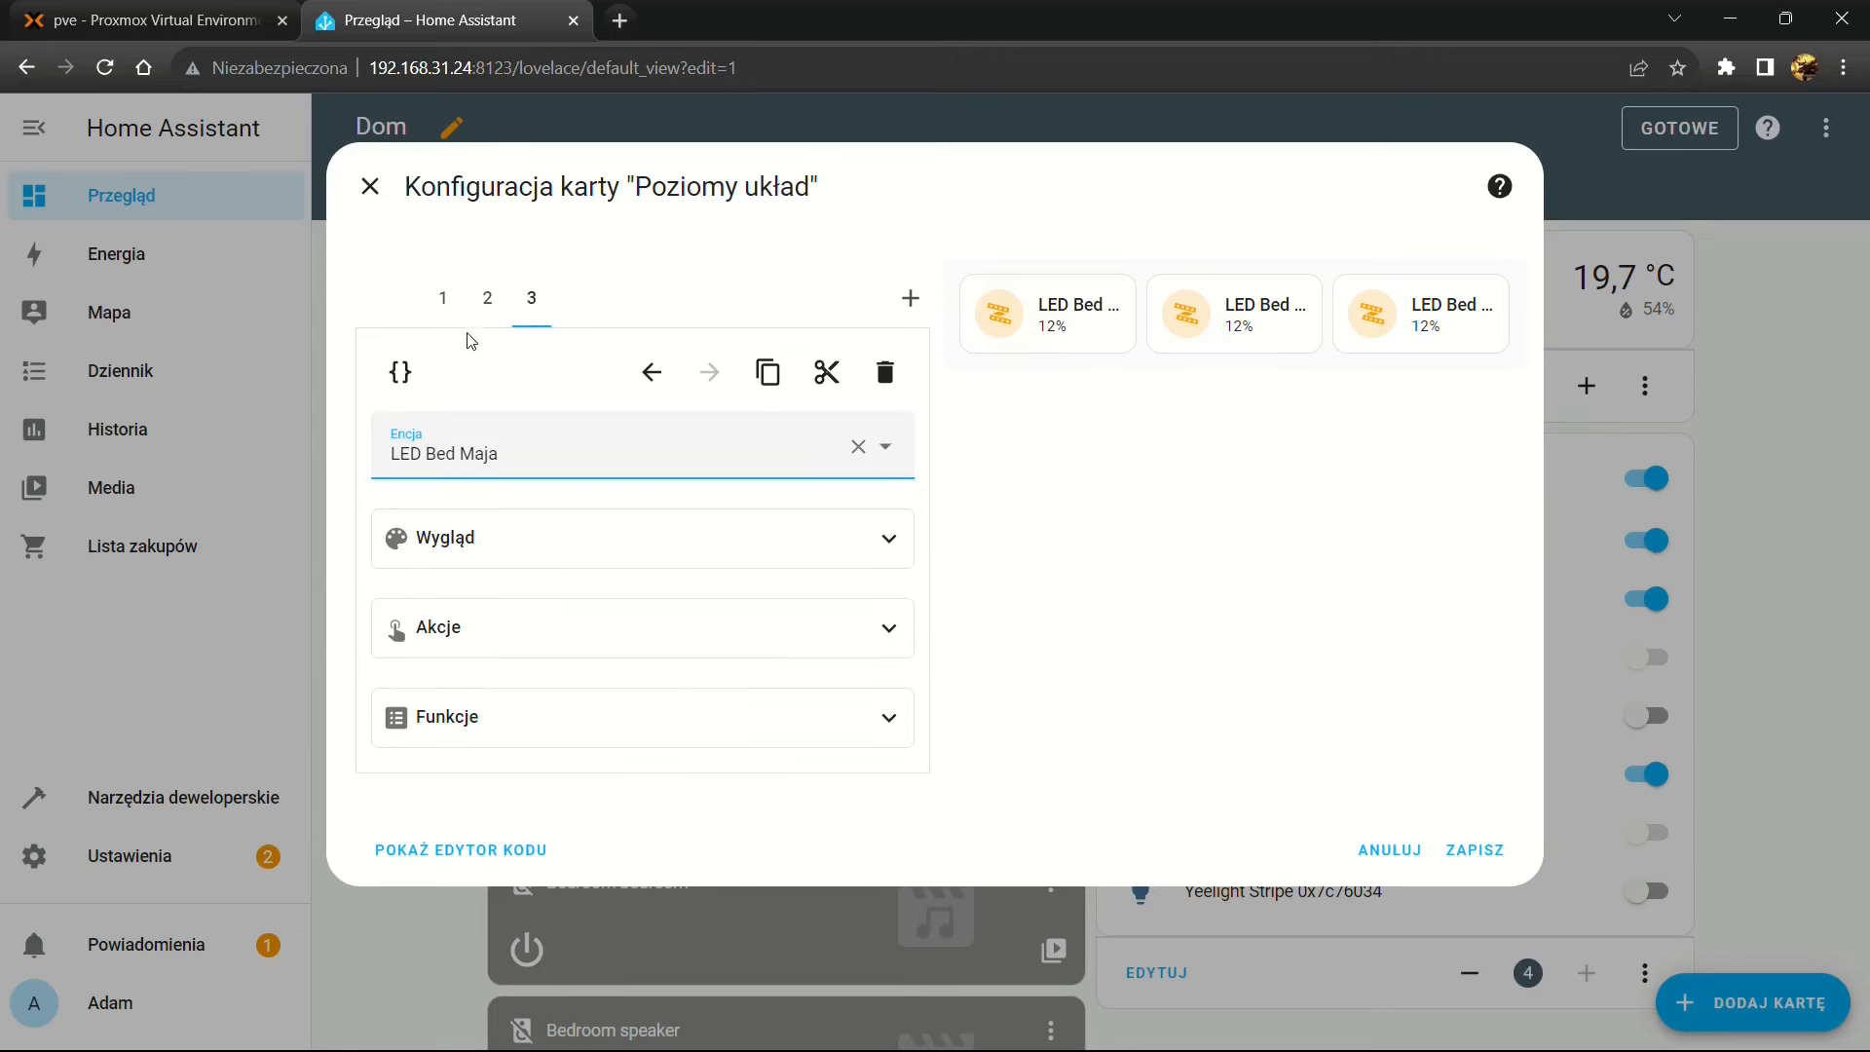
# Enable the vertical layout (Pionowo) in the appearance settings of all three bed light tiles
pyautogui.click(445, 300)
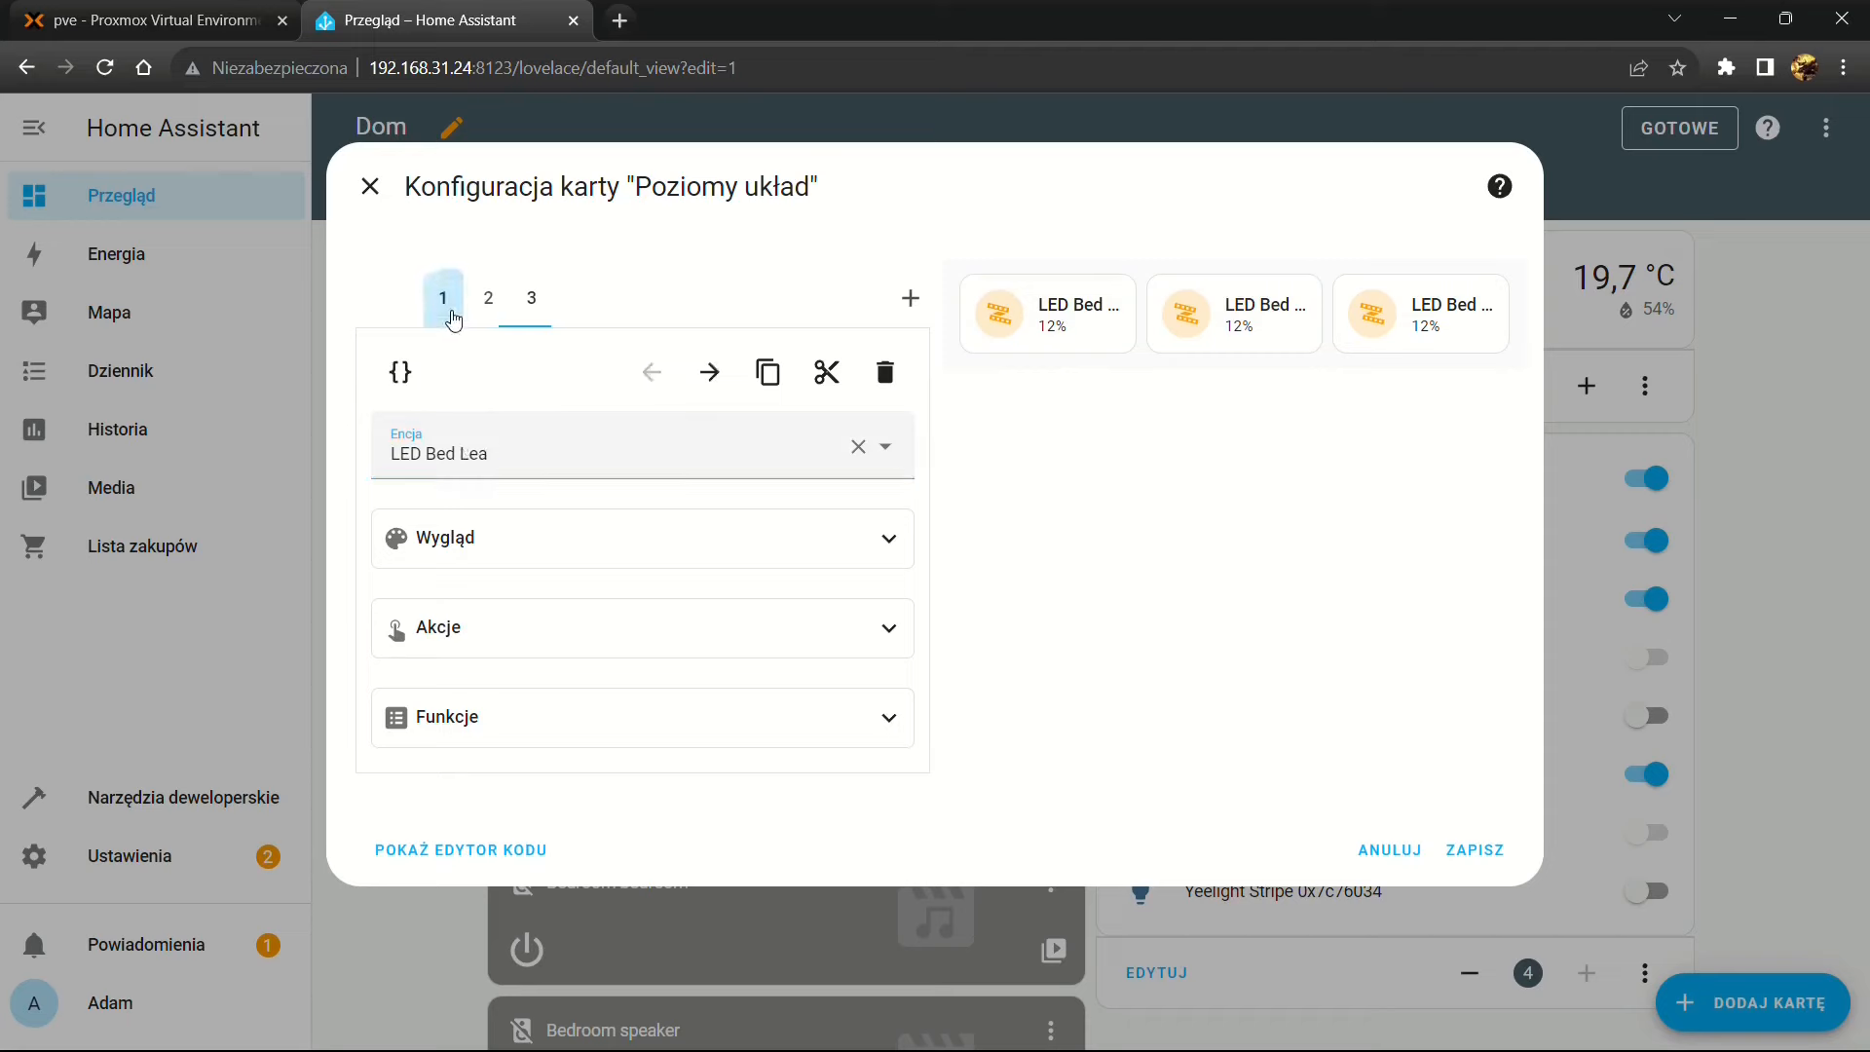
pyautogui.click(460, 538)
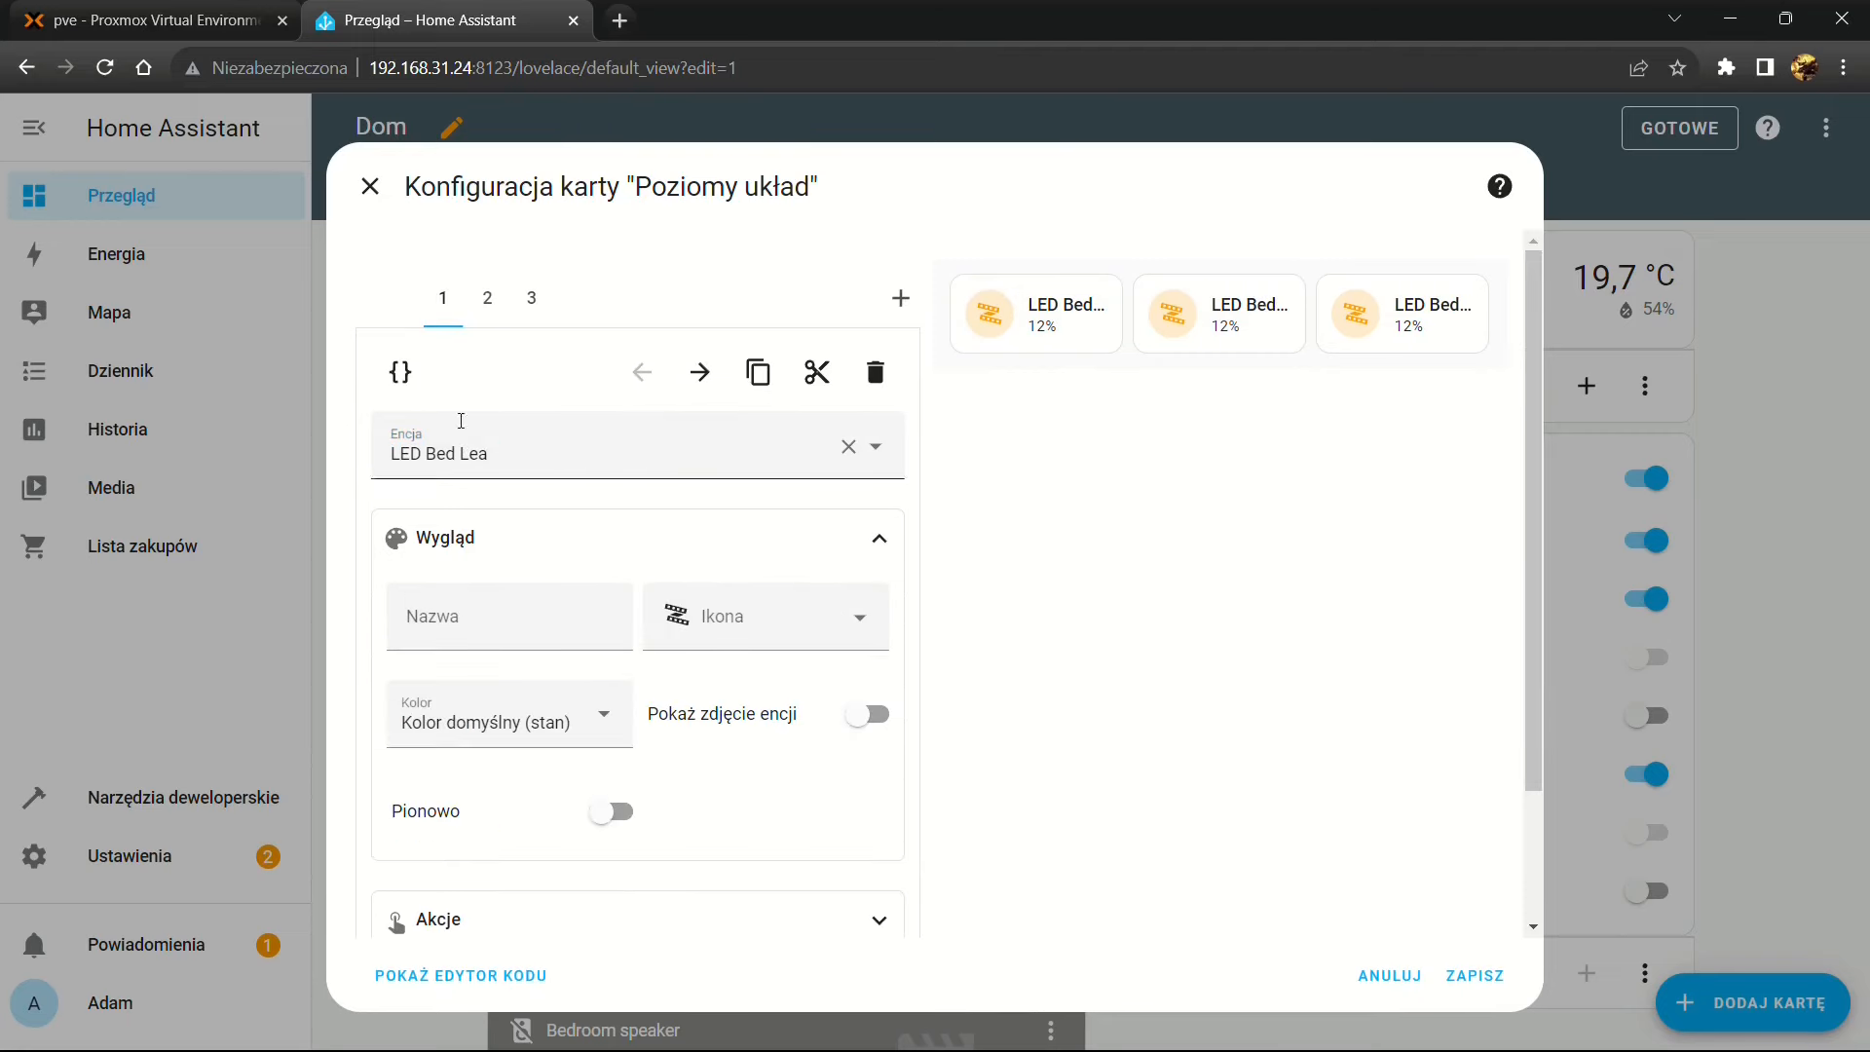
pyautogui.click(614, 812)
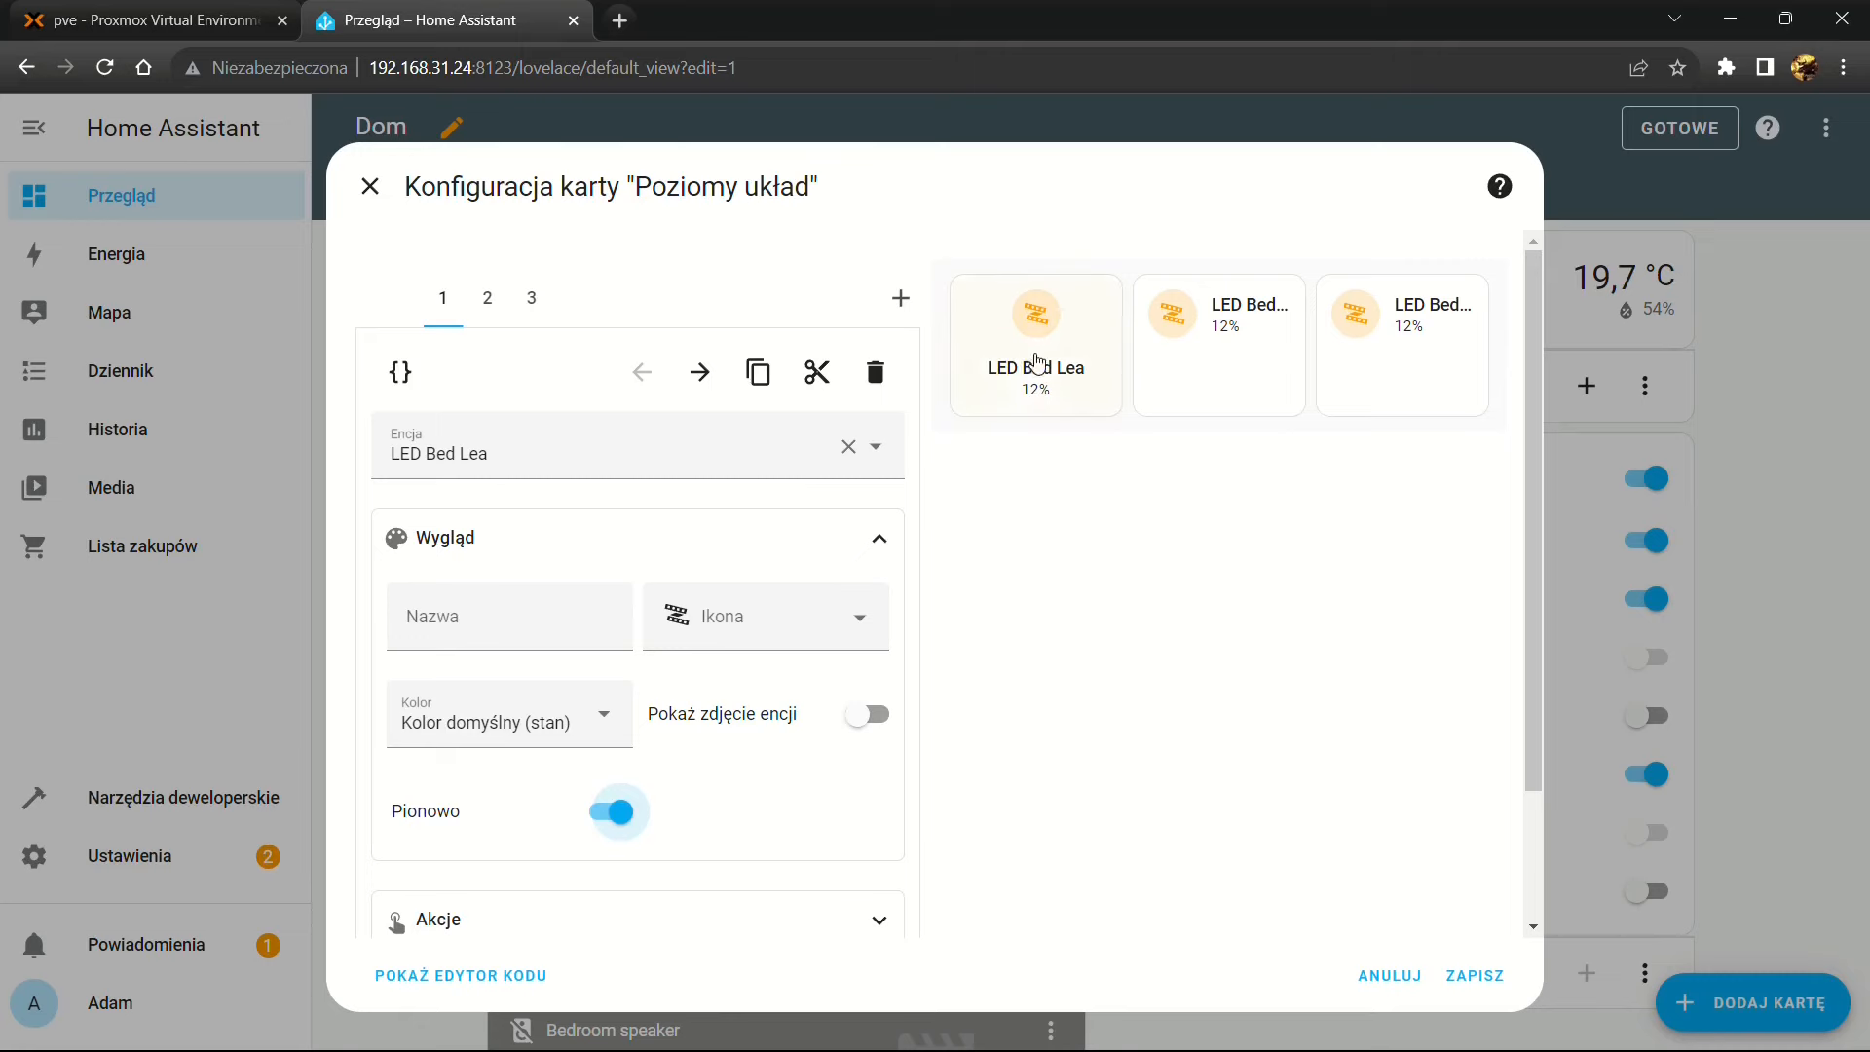
pyautogui.click(488, 300)
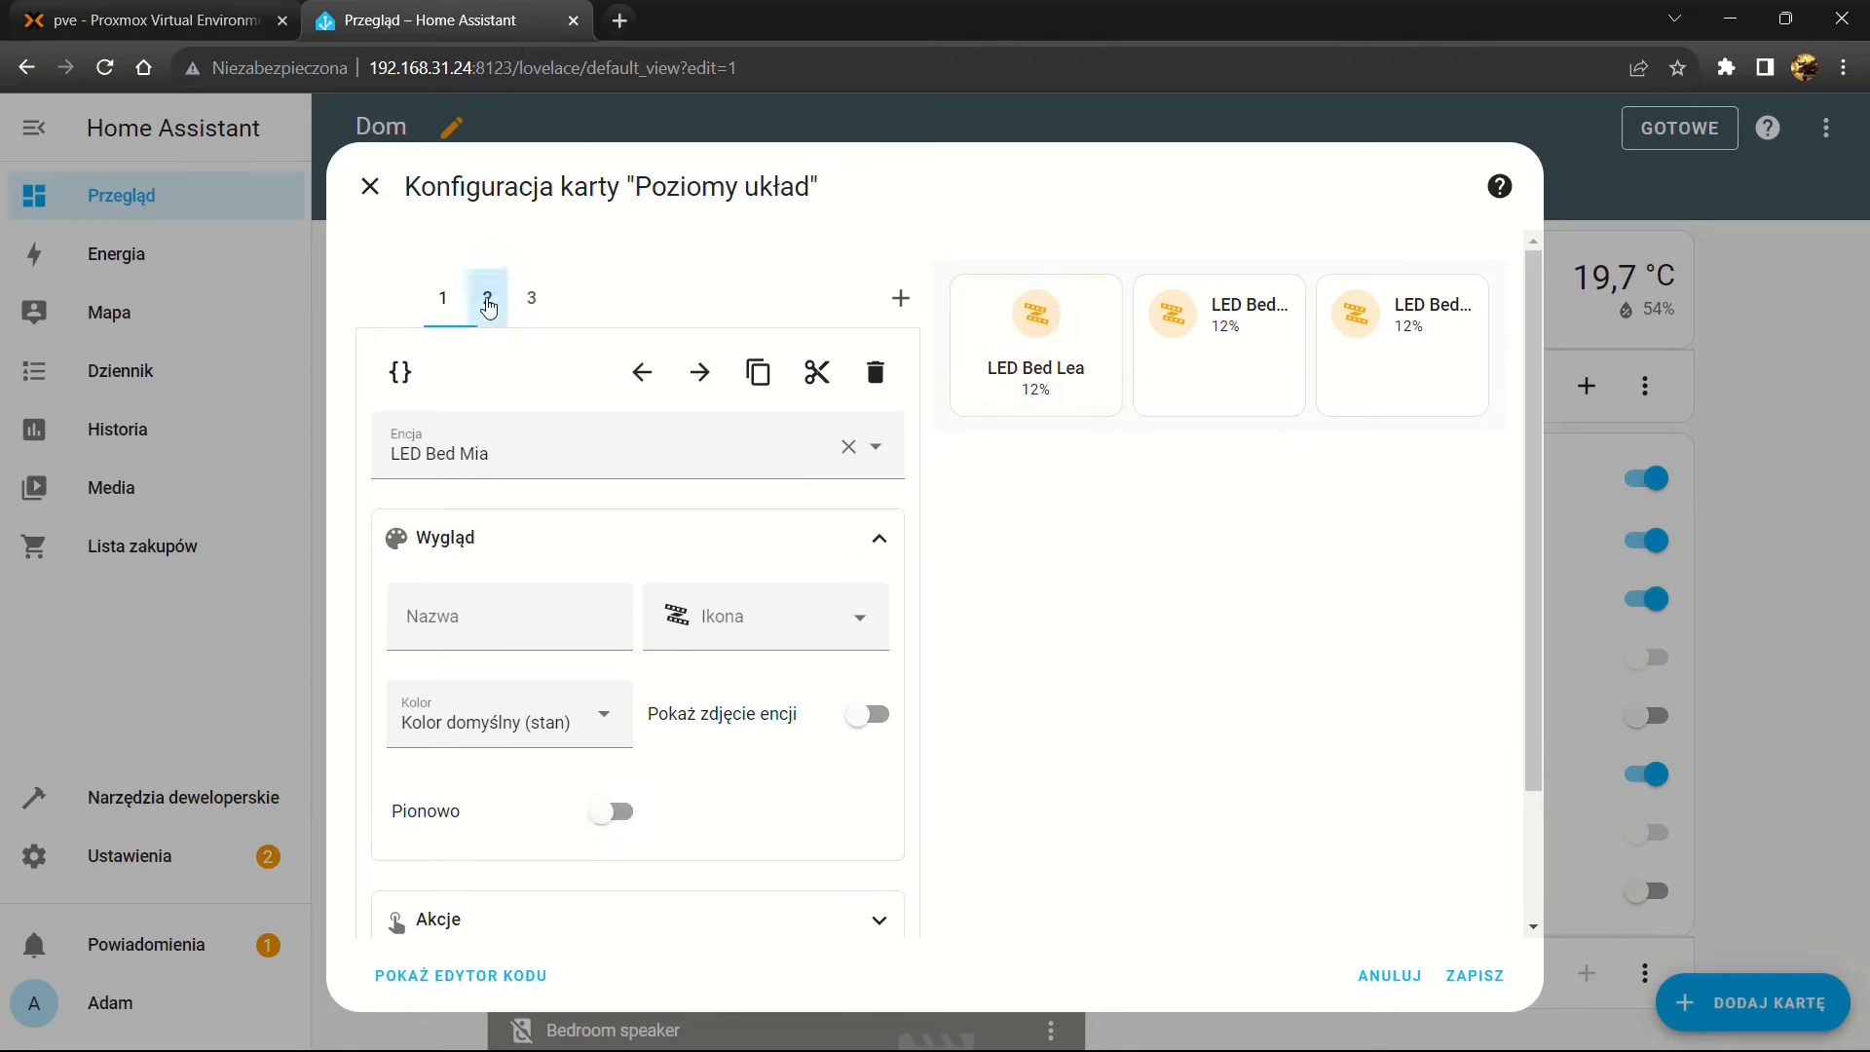
pyautogui.click(609, 811)
pyautogui.click(534, 302)
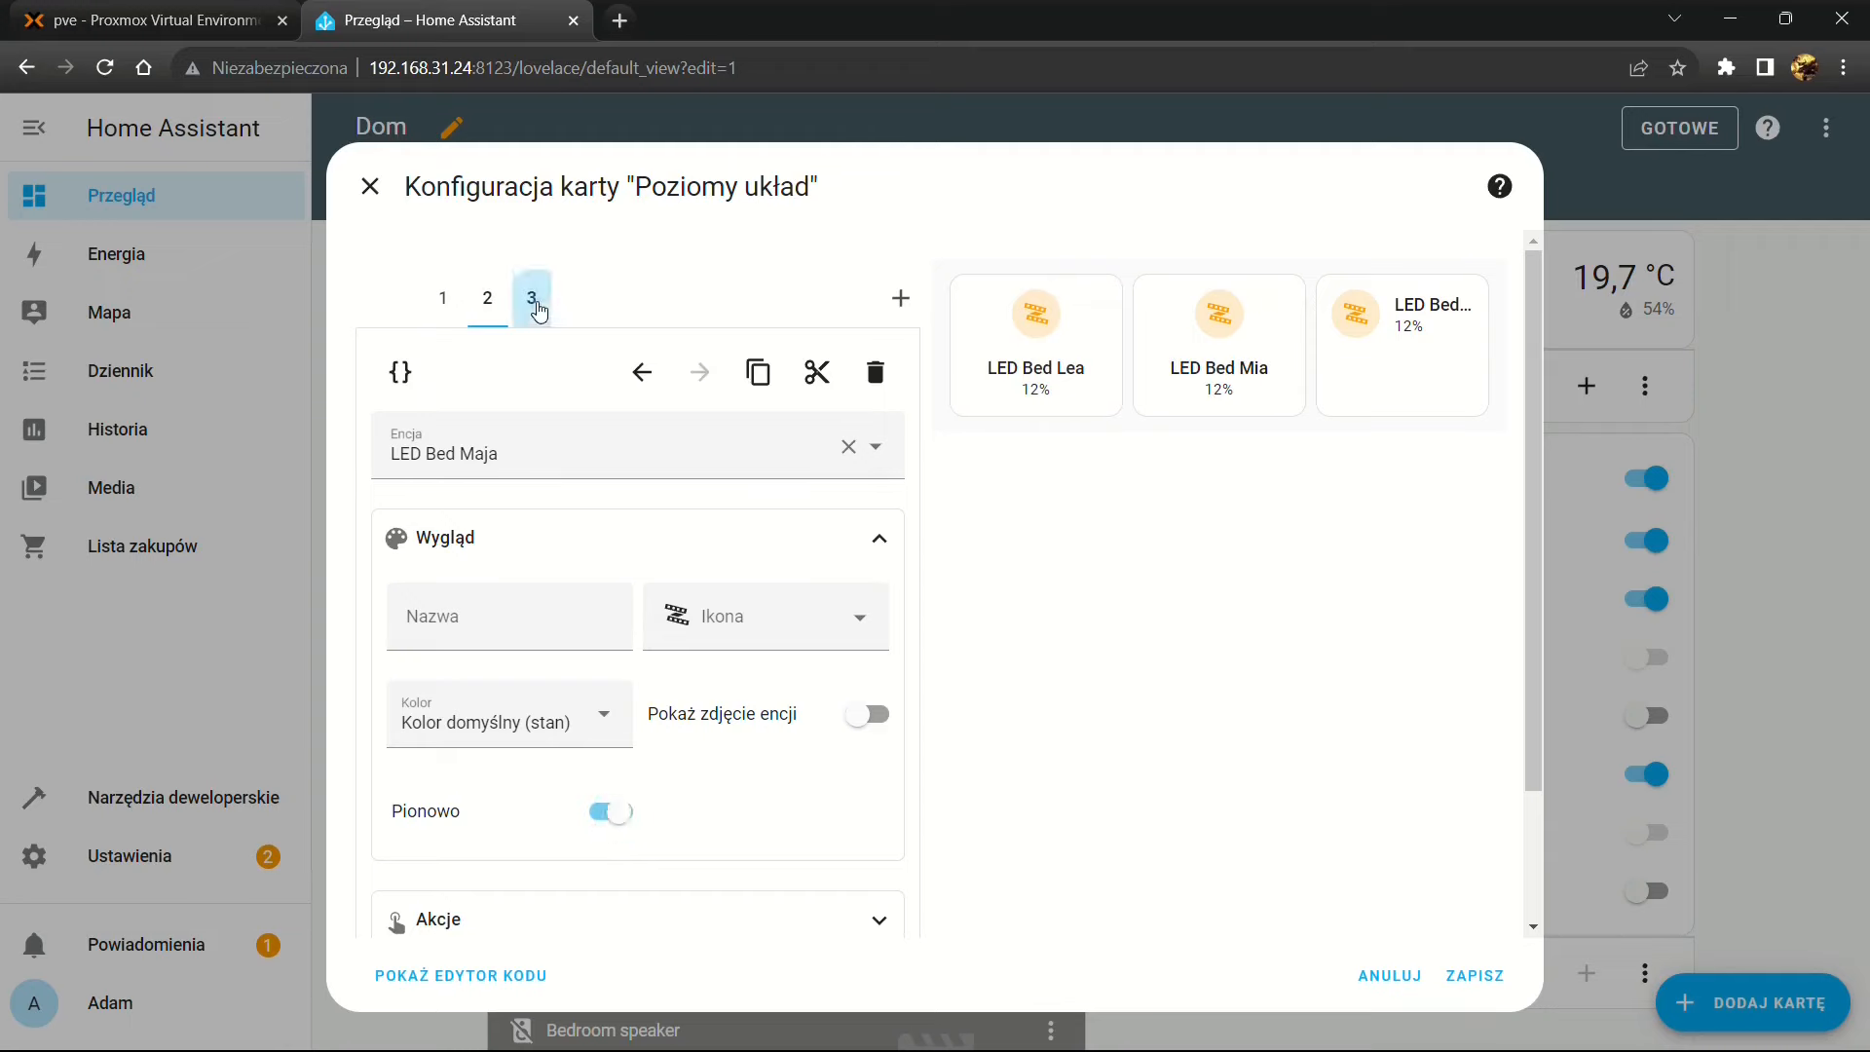
pyautogui.click(616, 812)
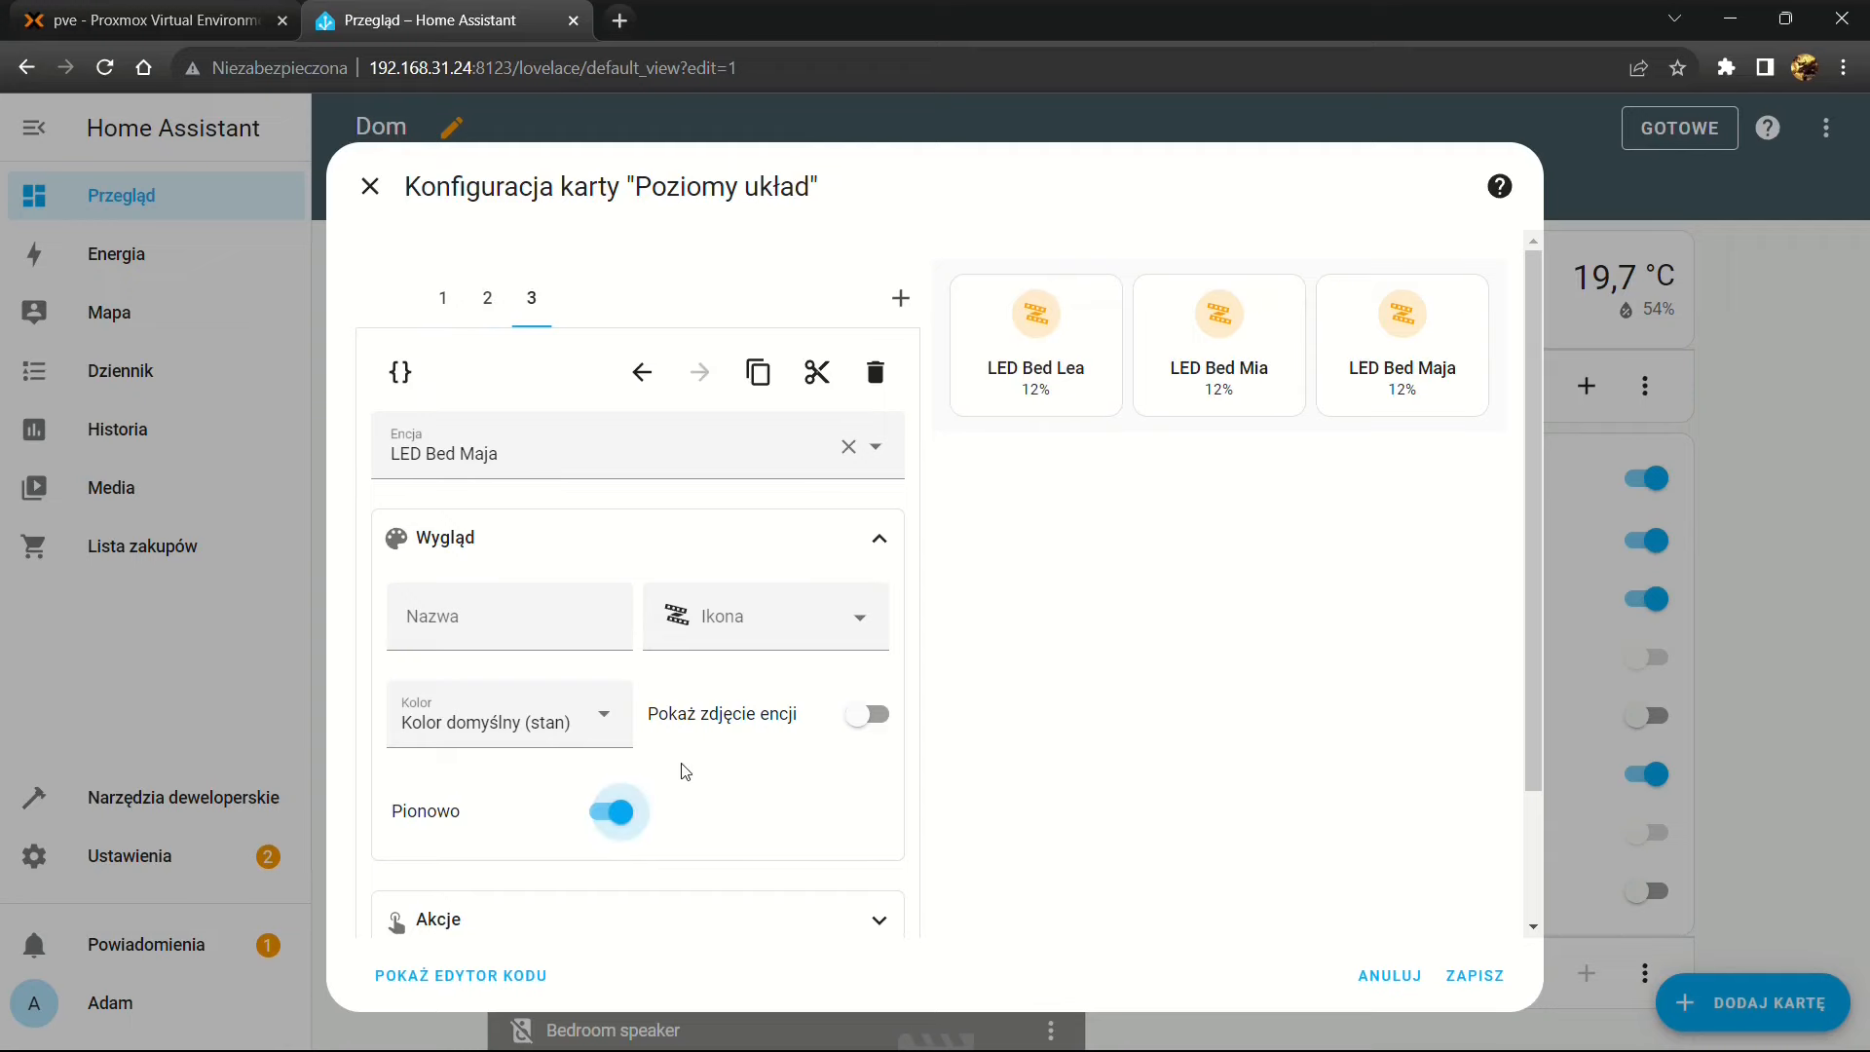
# Save the horizontal stack card and finish editing the dashboard
pyautogui.click(1477, 977)
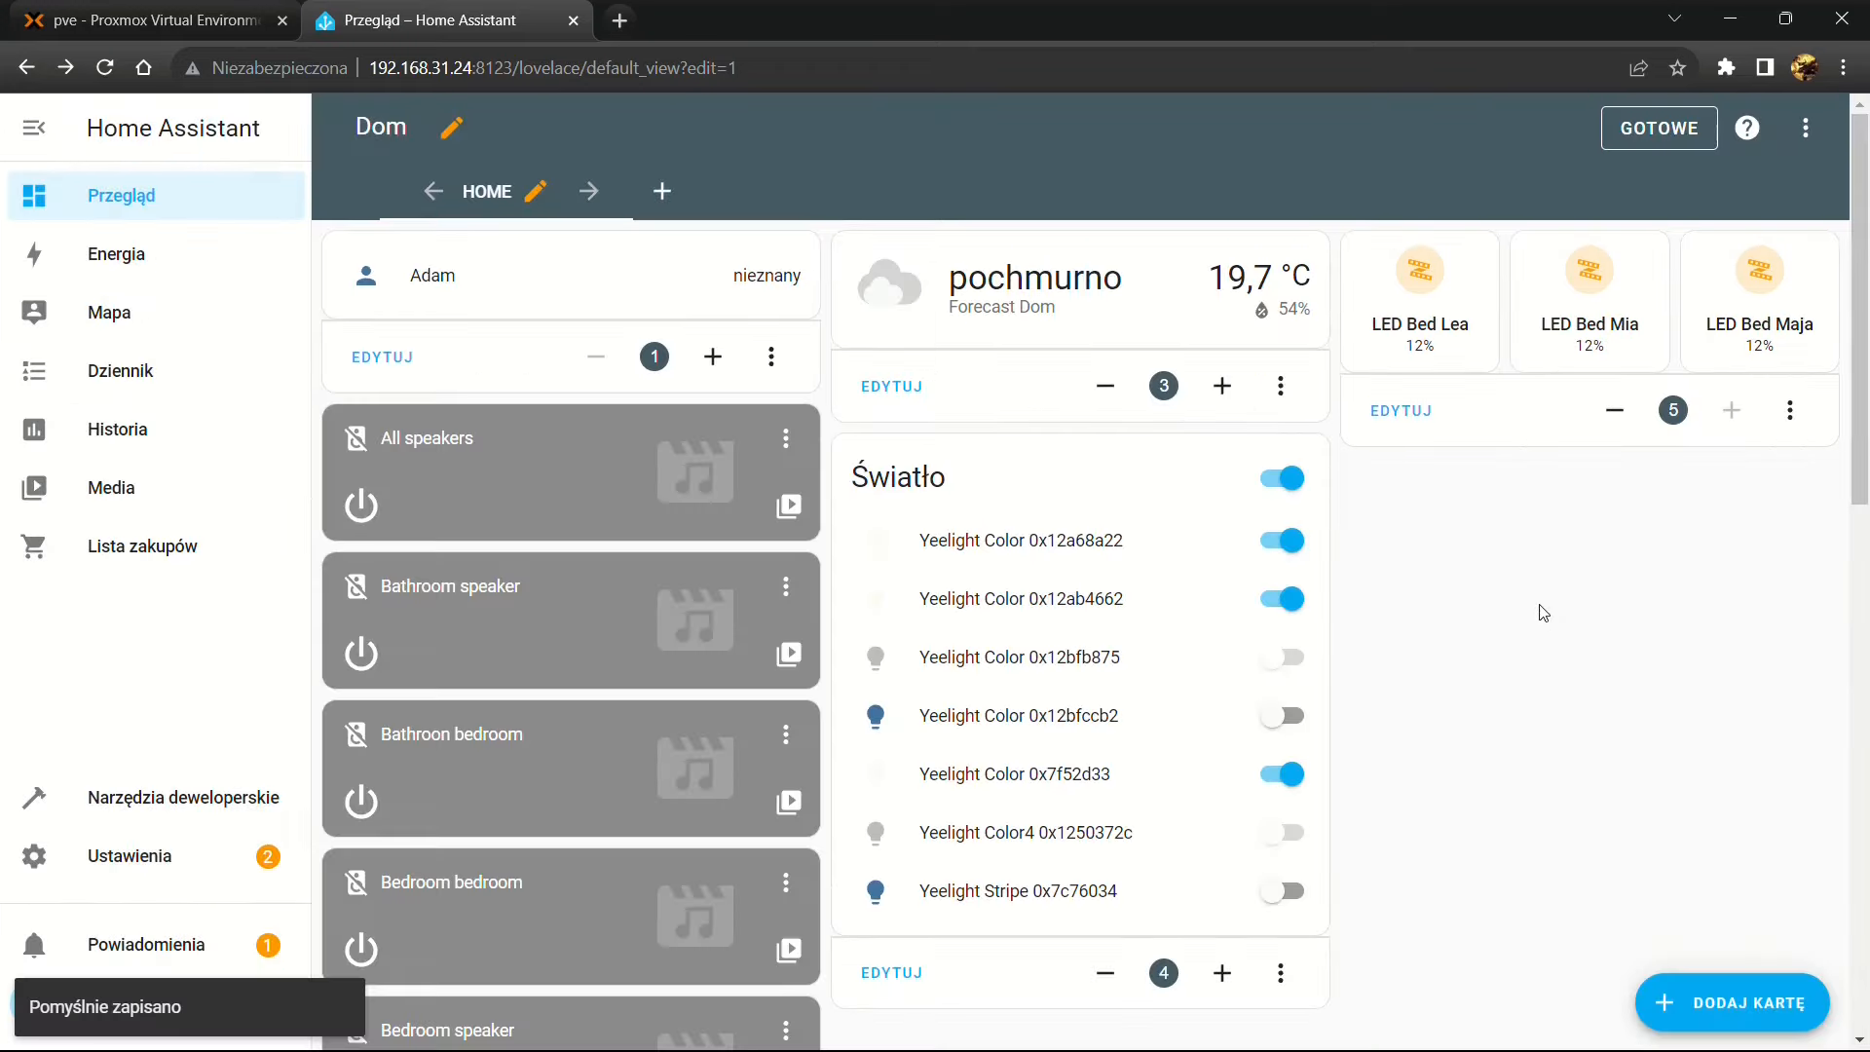
pyautogui.click(1664, 143)
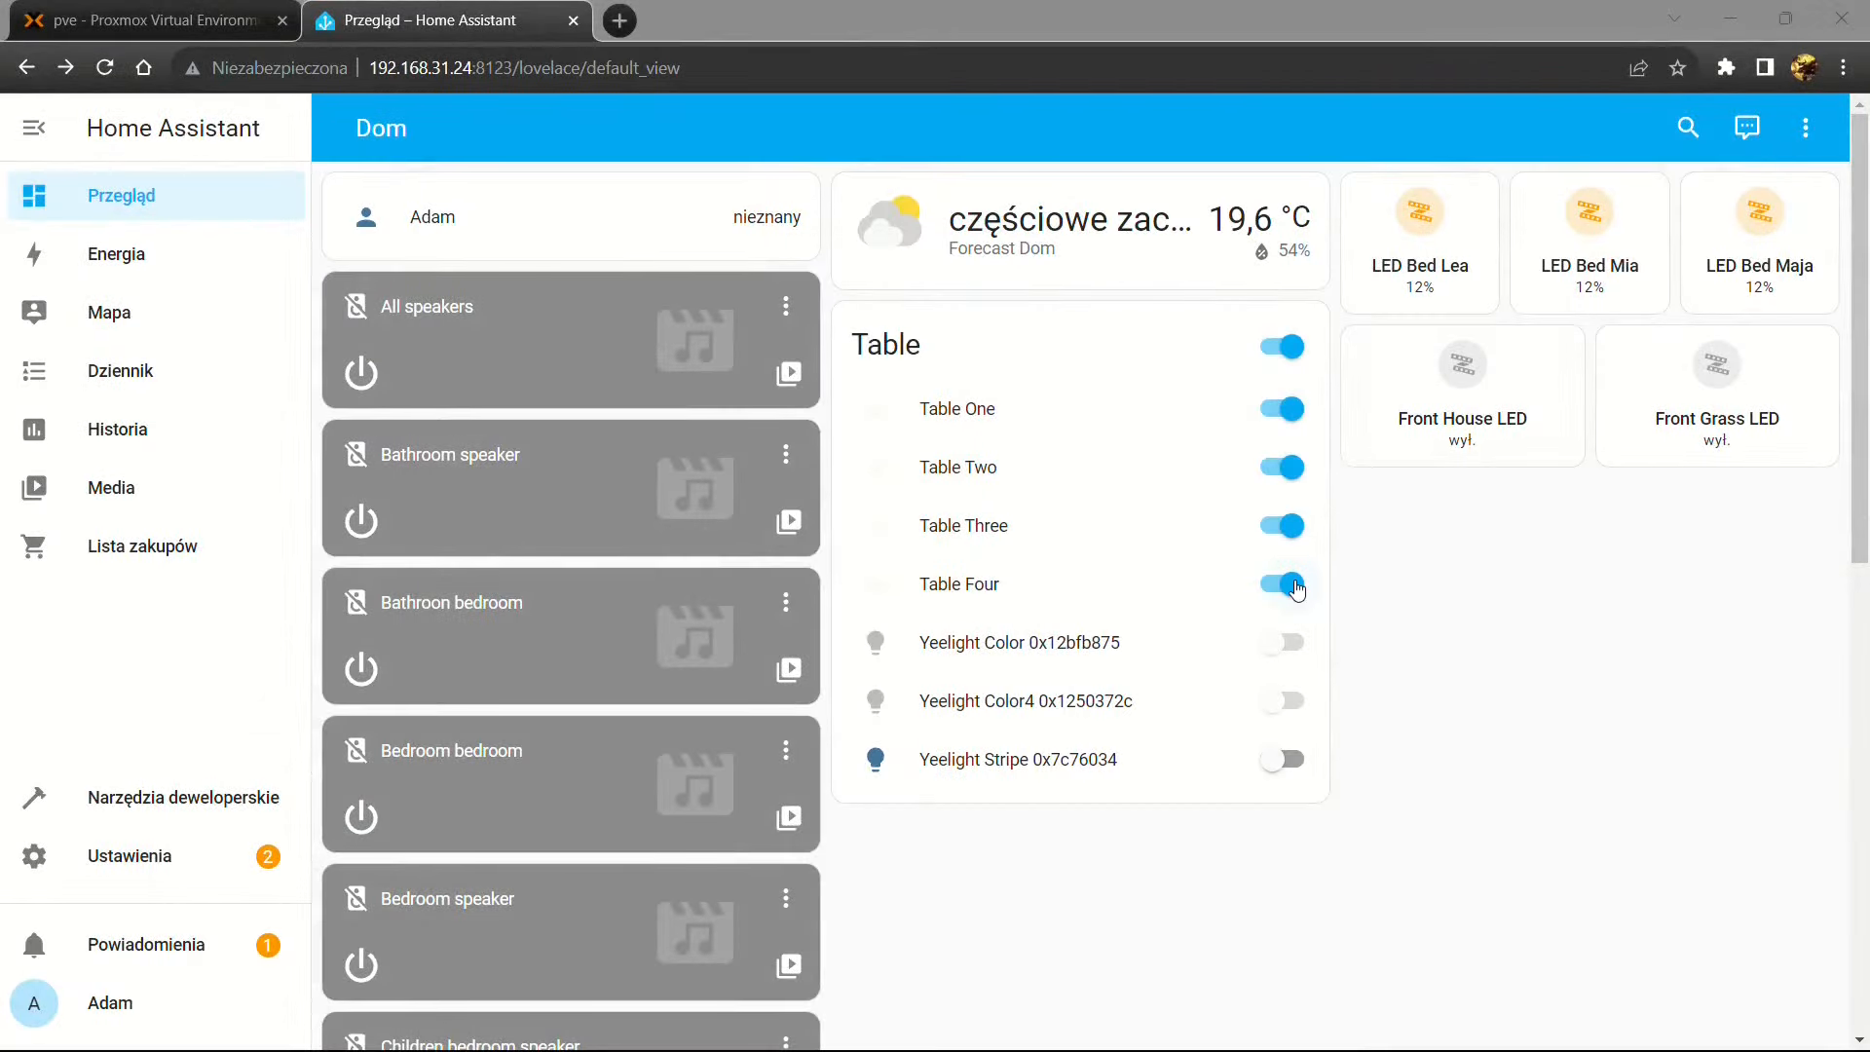
pyautogui.click(1522, 310)
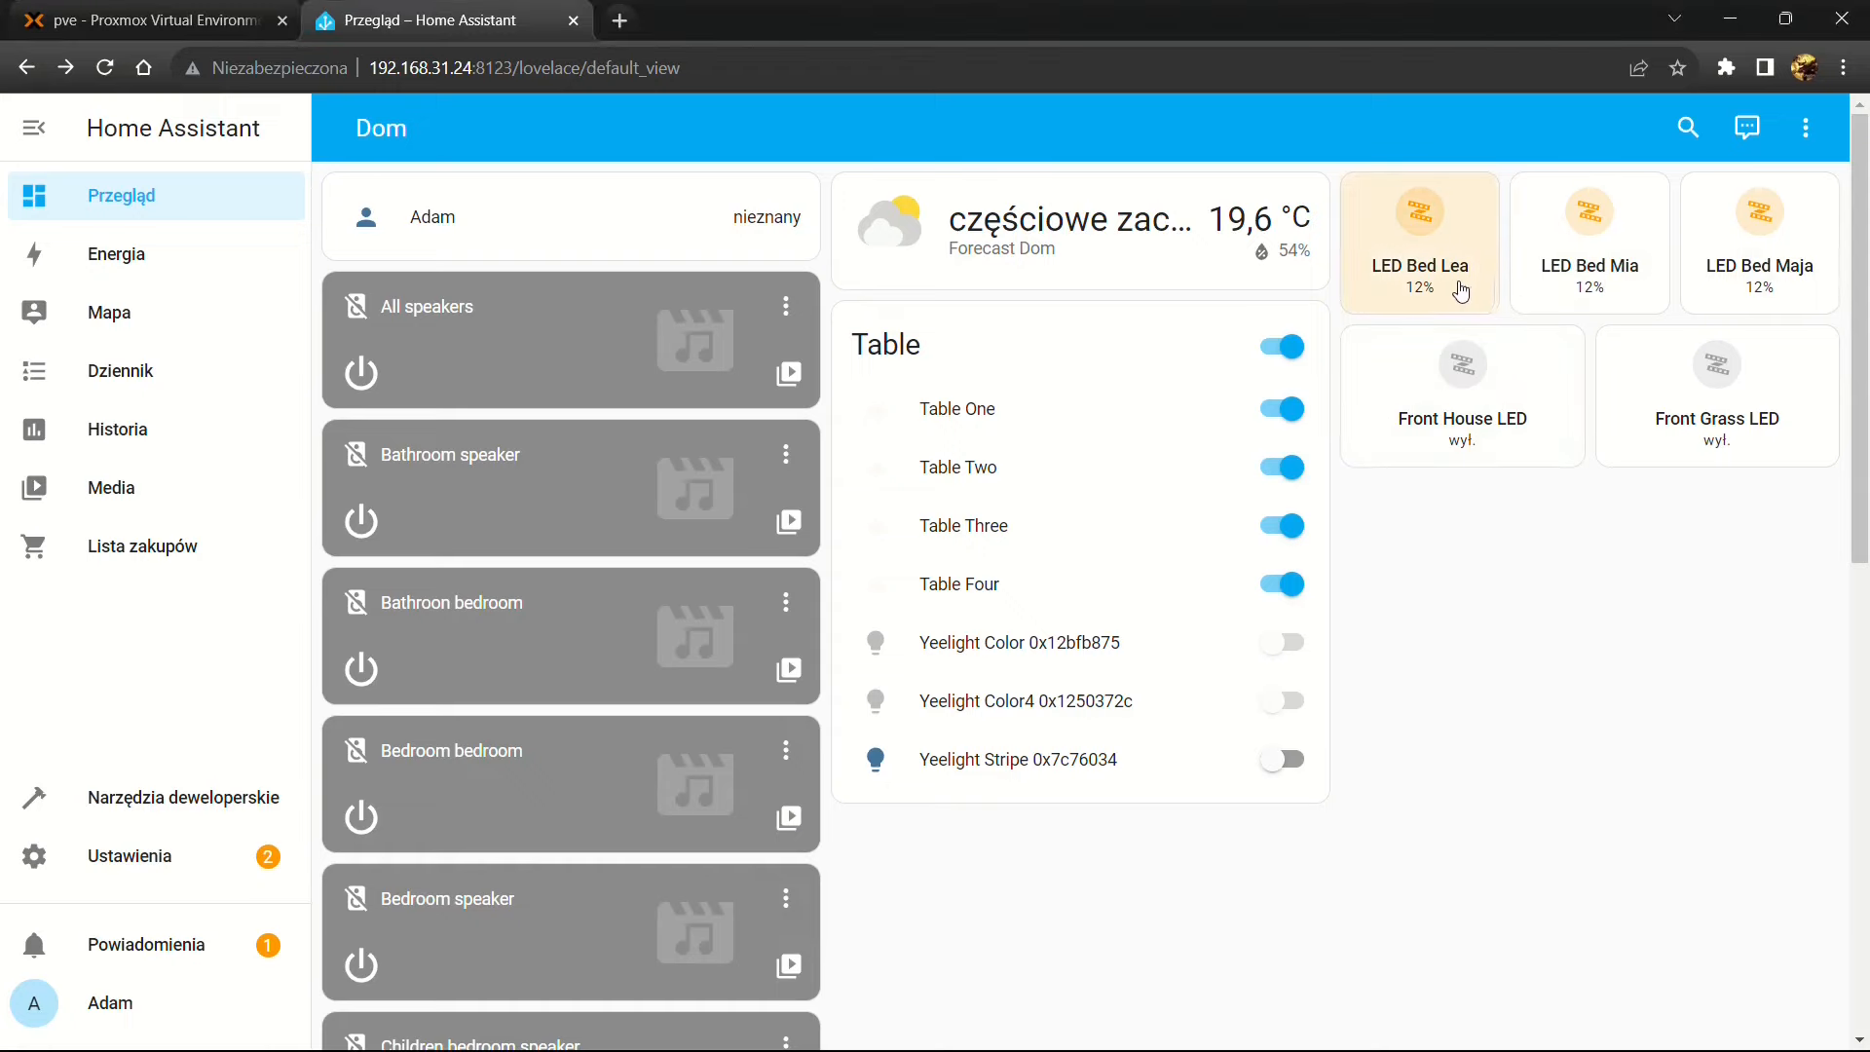
# Start editing the dashboard and add a vertical stack card (Pionowy stos) with a horizontal stack (Poziomy układ) nested in it
pyautogui.click(1483, 313)
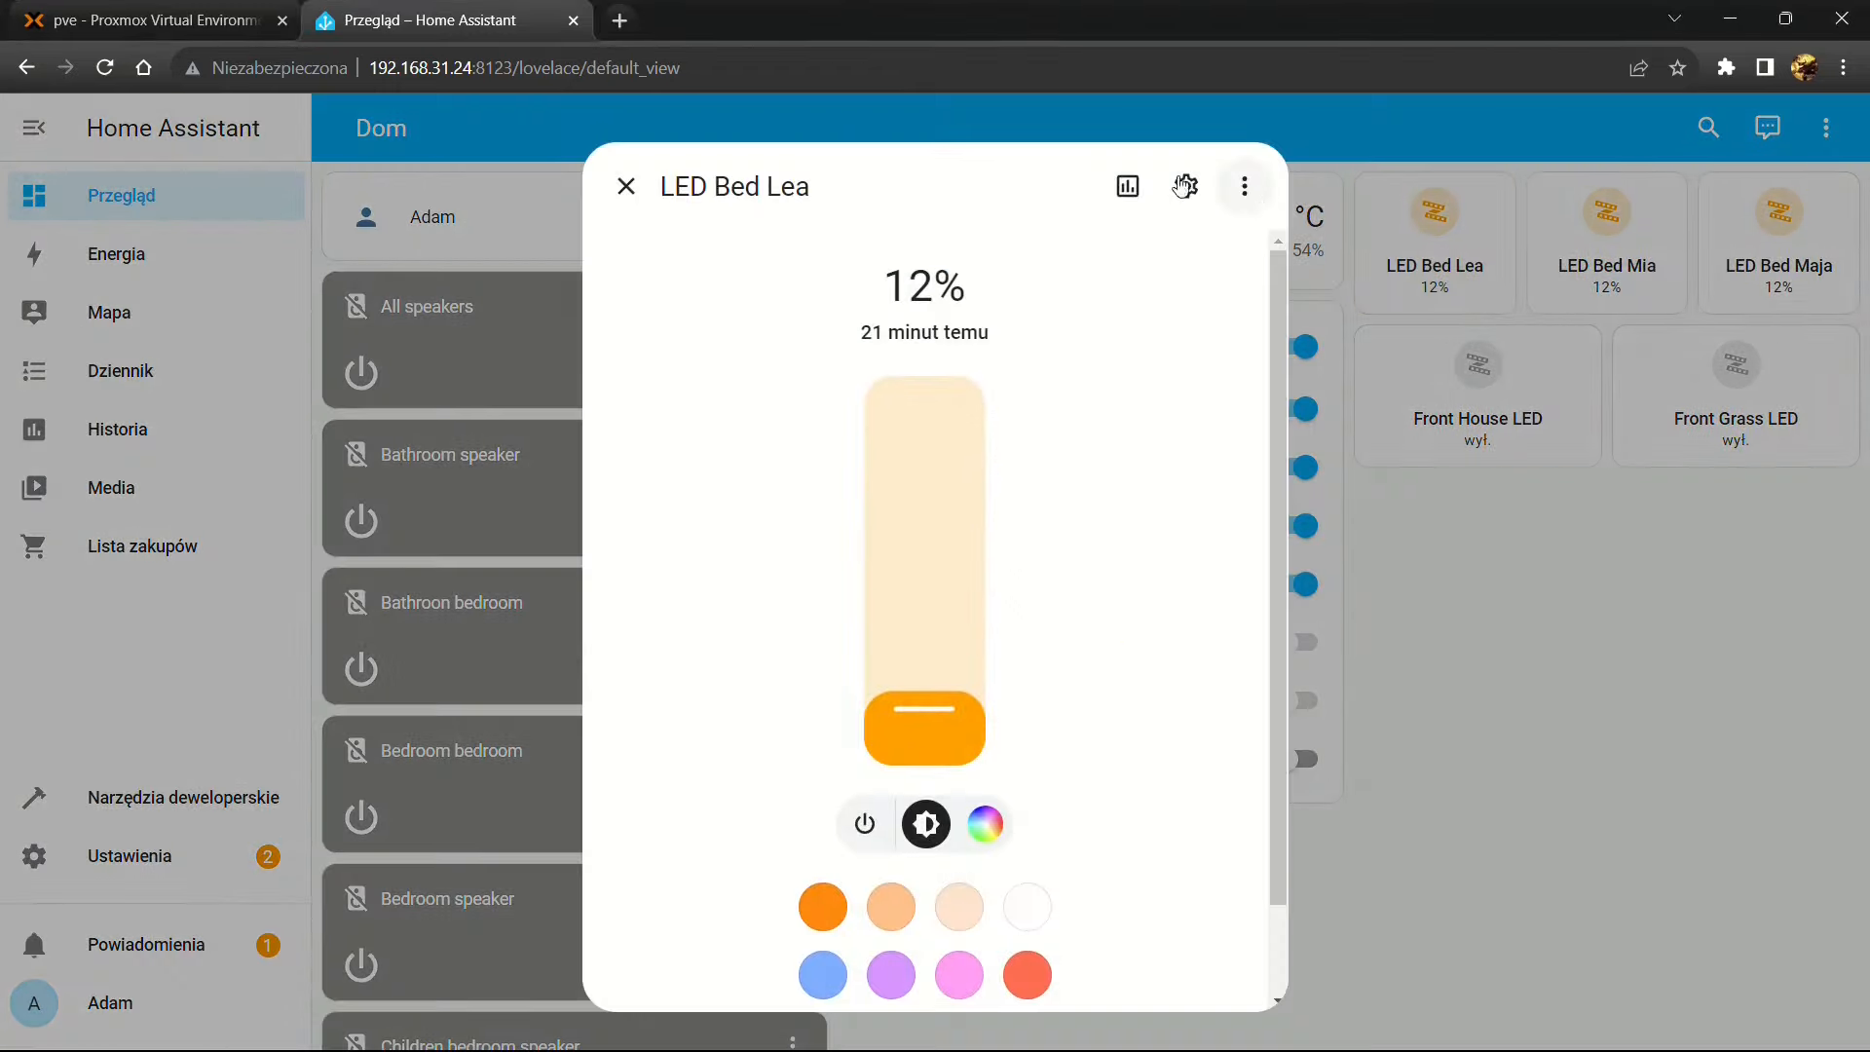
pyautogui.click(617, 184)
pyautogui.click(1808, 130)
pyautogui.click(1739, 195)
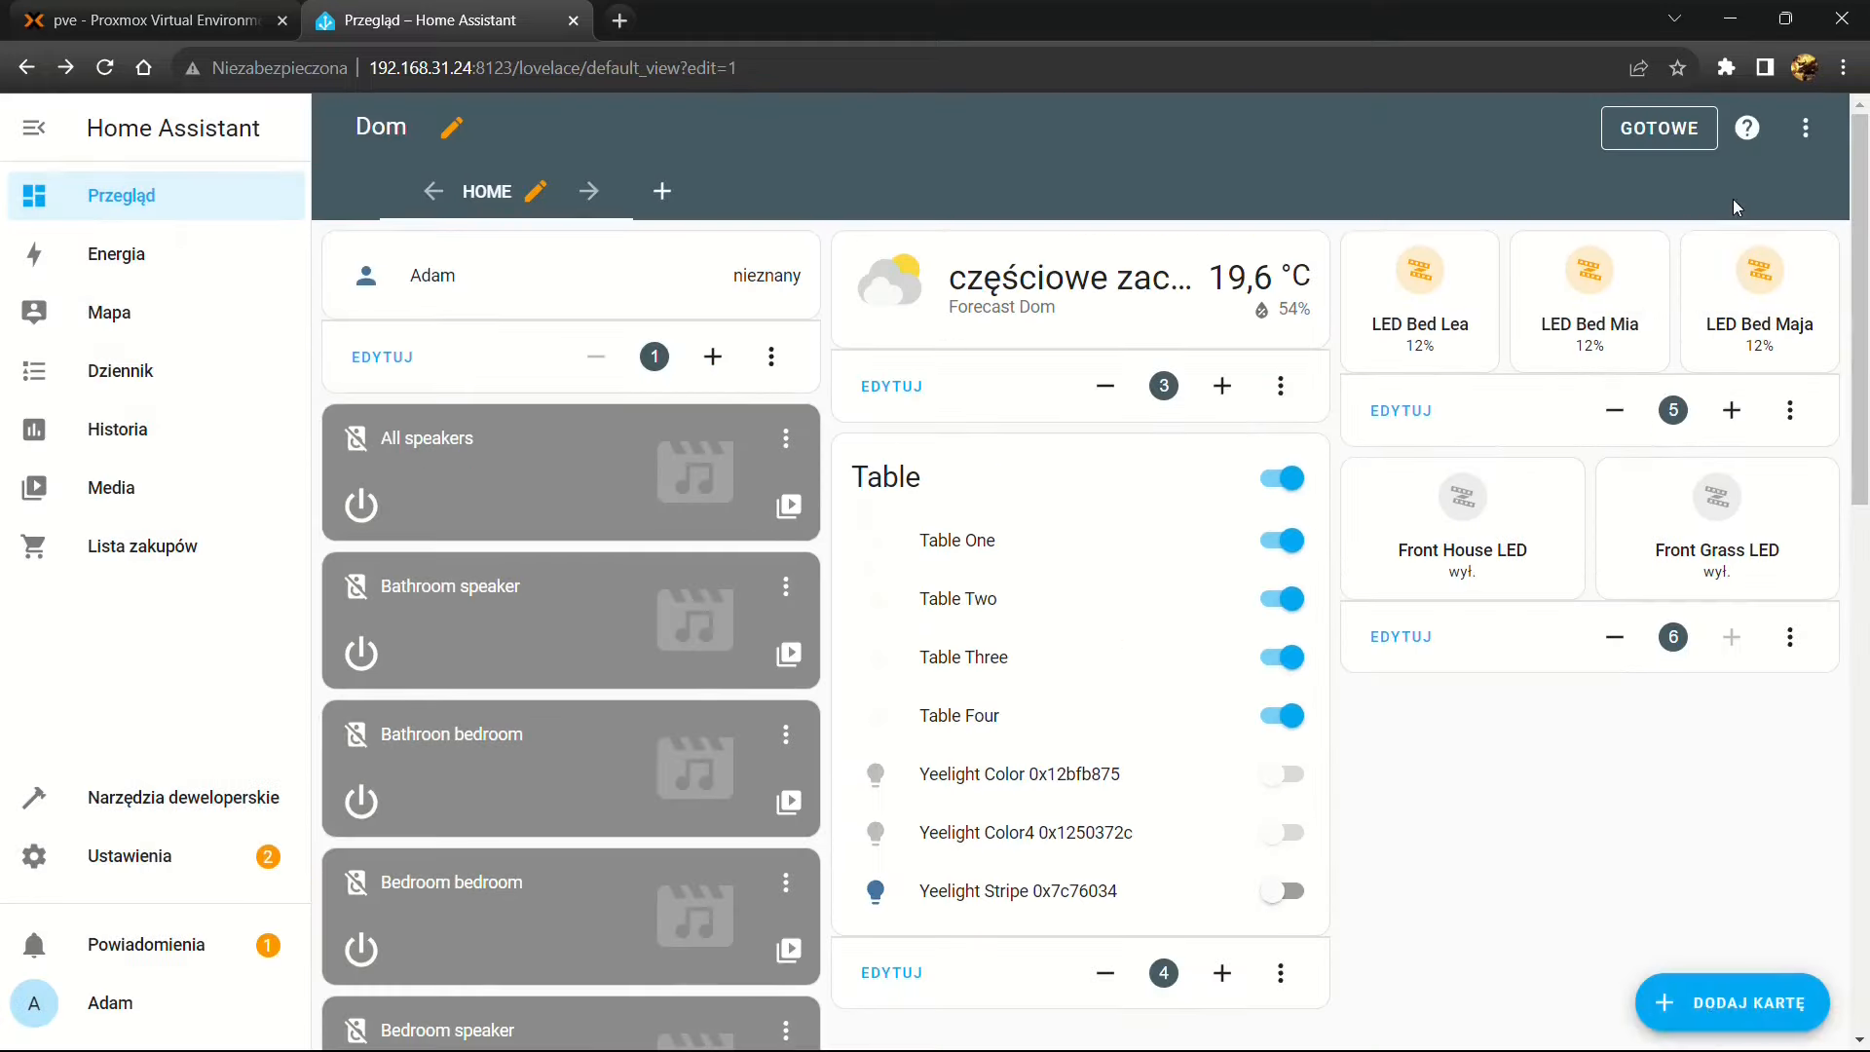
pyautogui.click(1724, 1004)
pyautogui.scroll(-10, 1096, 575)
pyautogui.click(1315, 755)
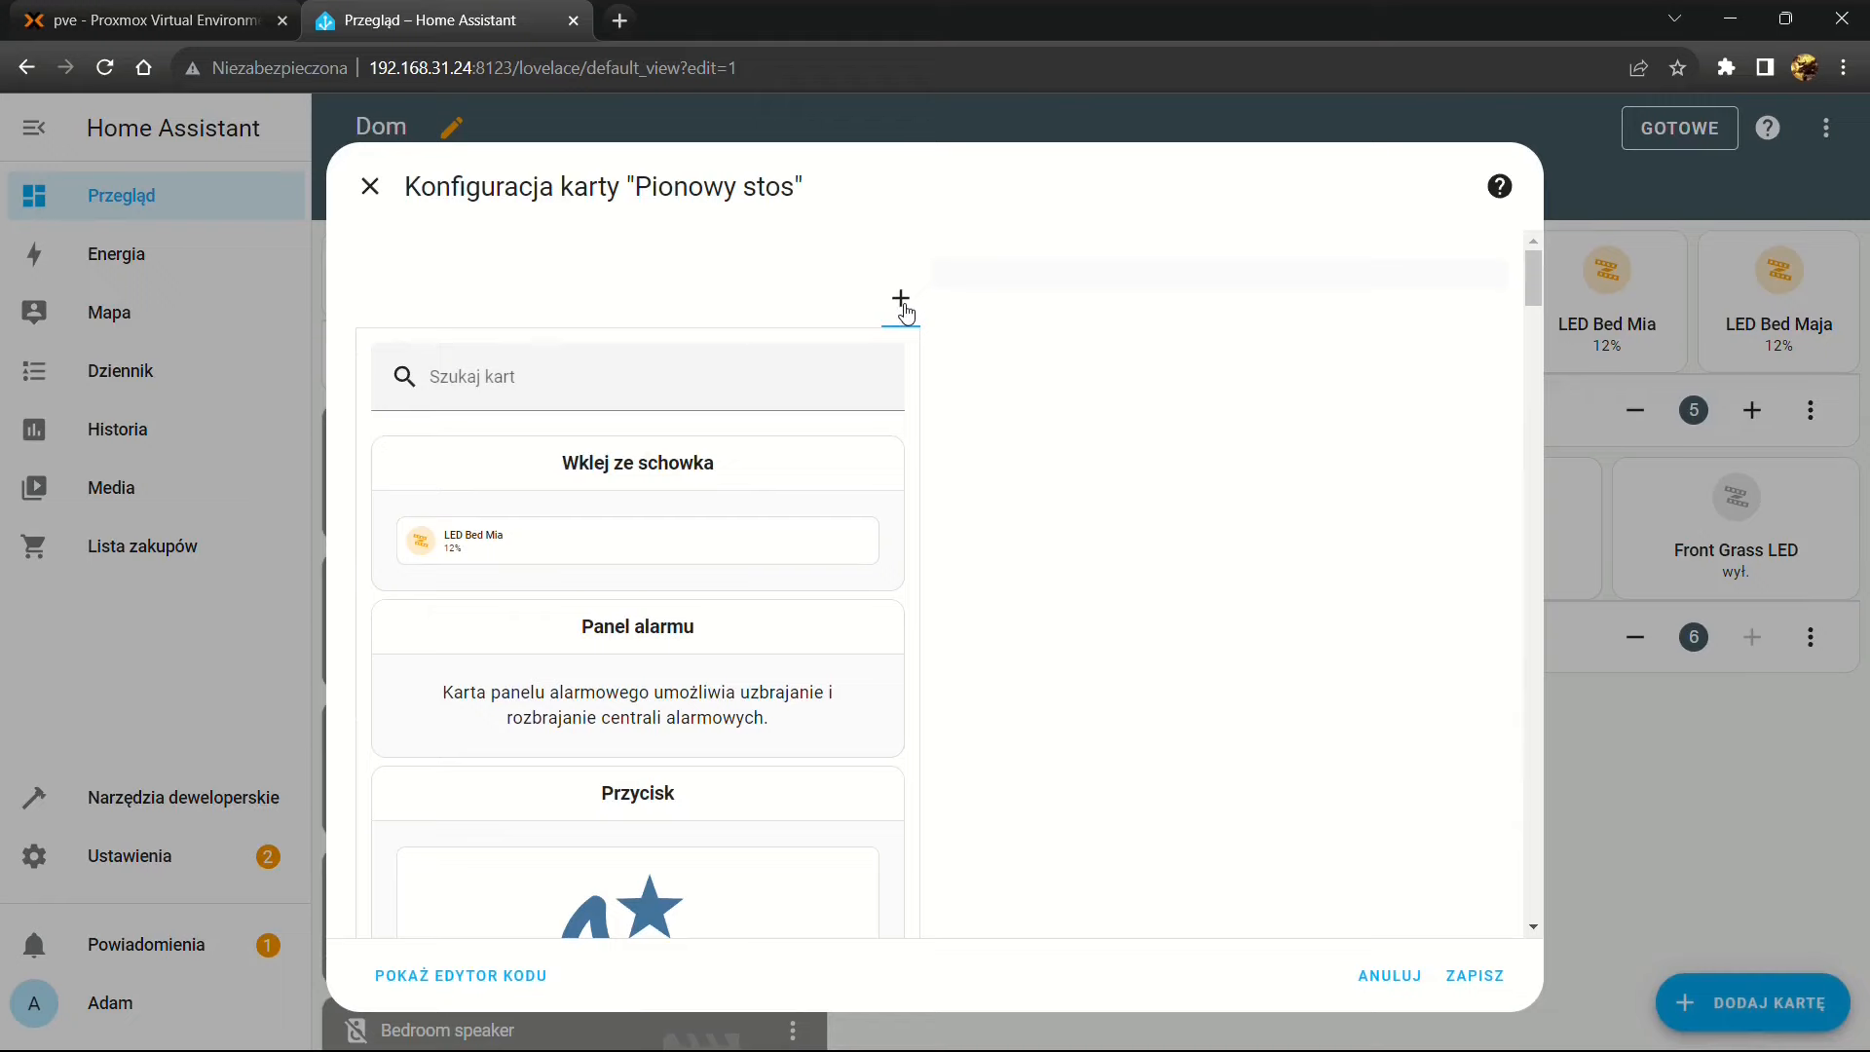
pyautogui.scroll(-15, 751, 571)
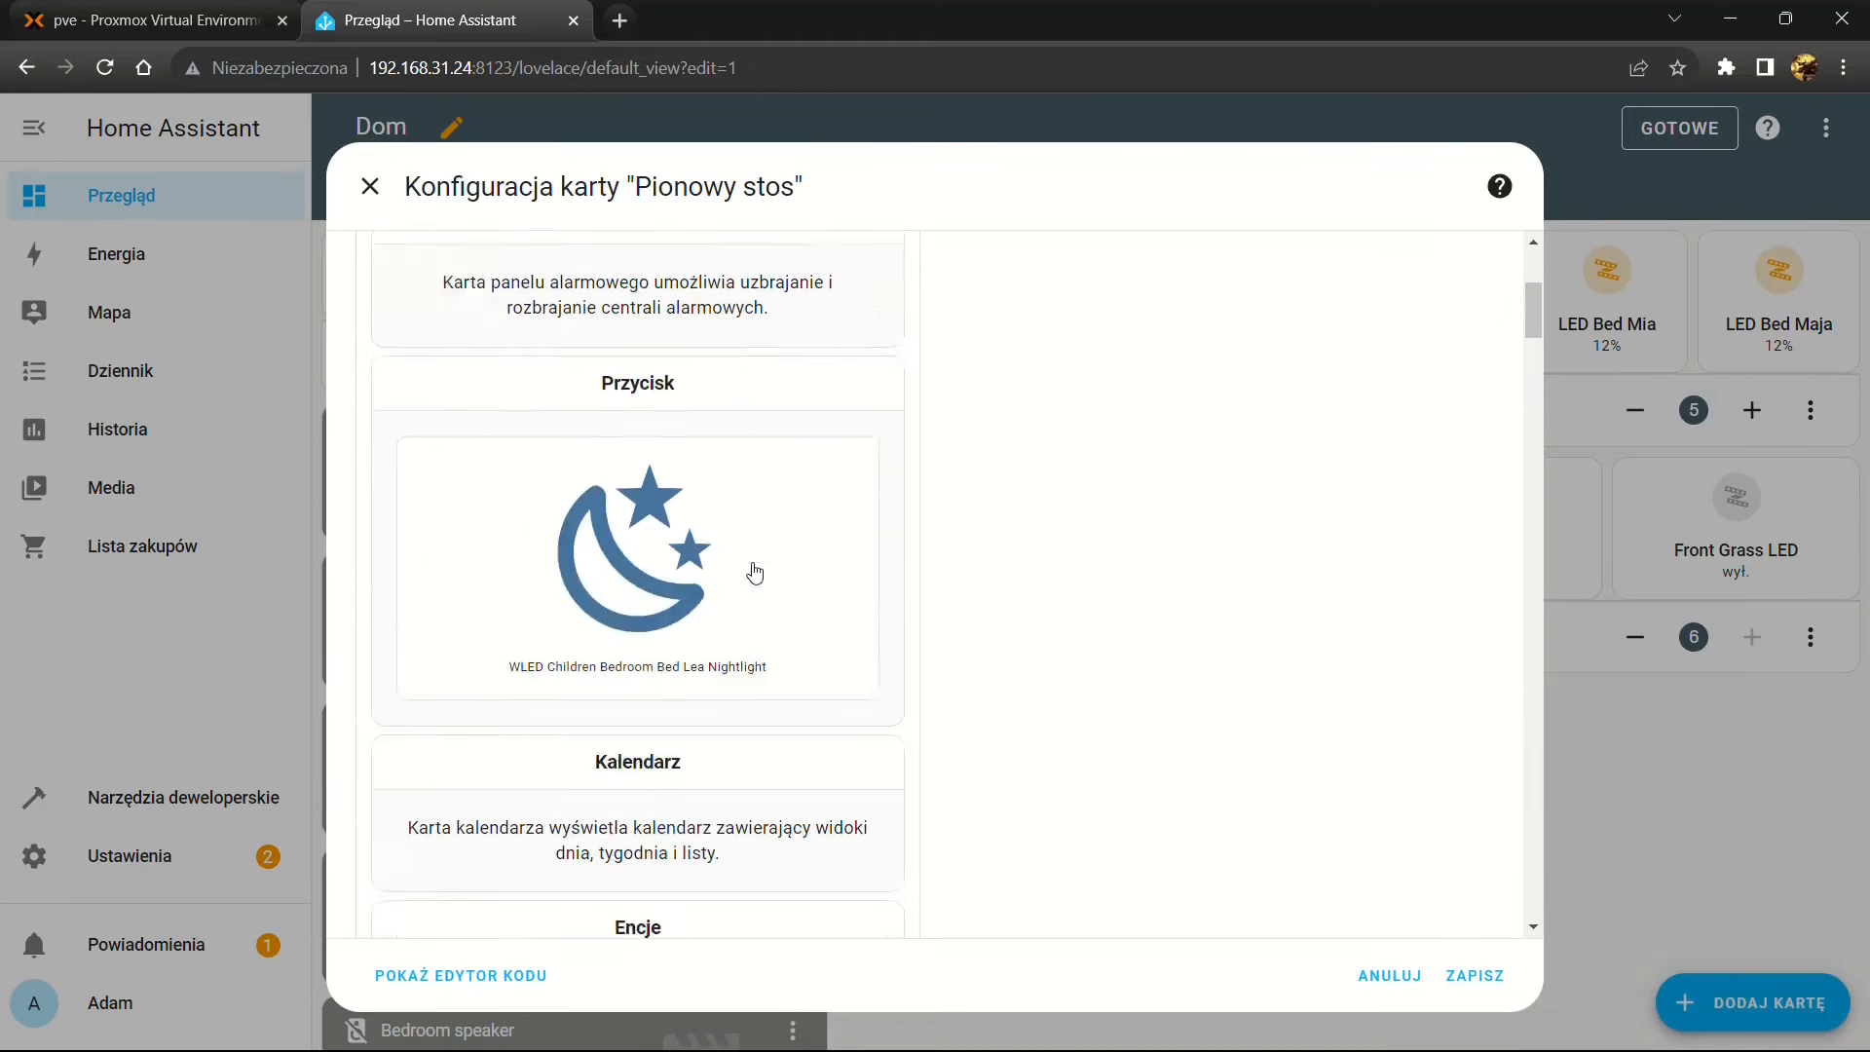
pyautogui.click(638, 789)
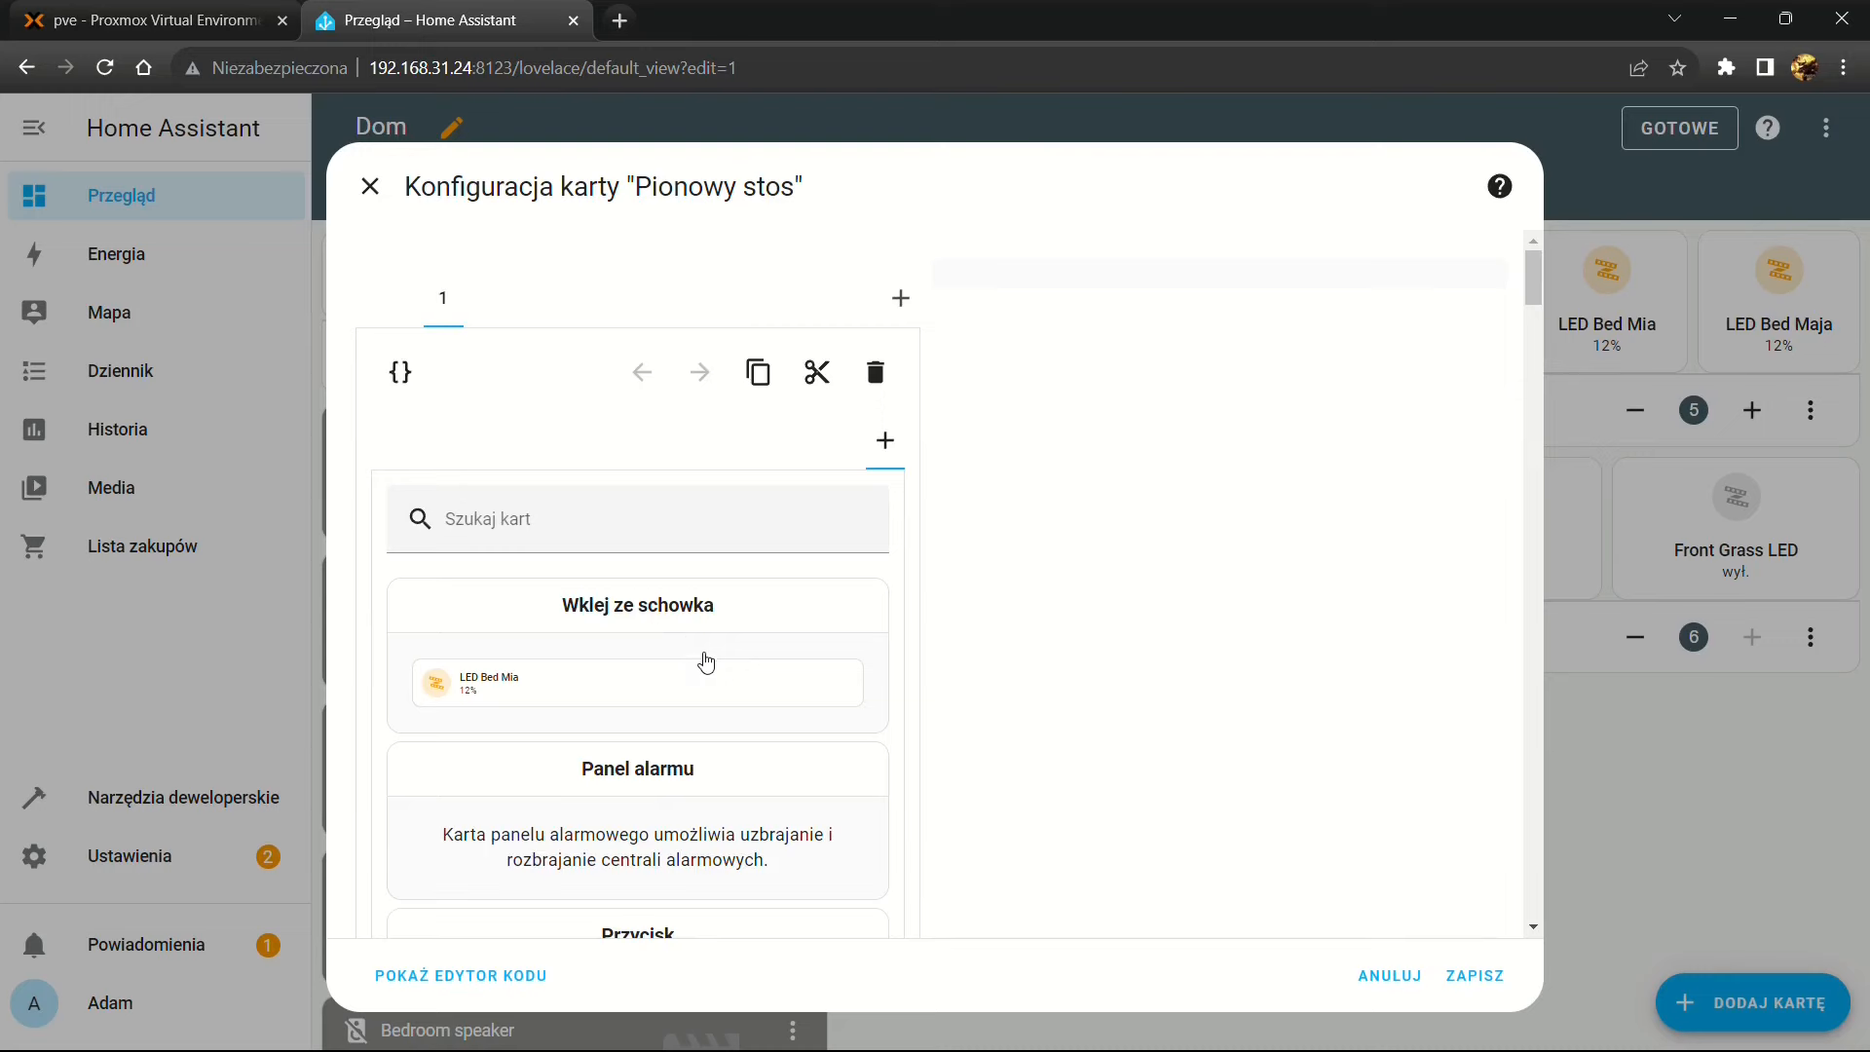
# Paste the copied bed light tile three times into the nested horizontal stack
pyautogui.click(645, 667)
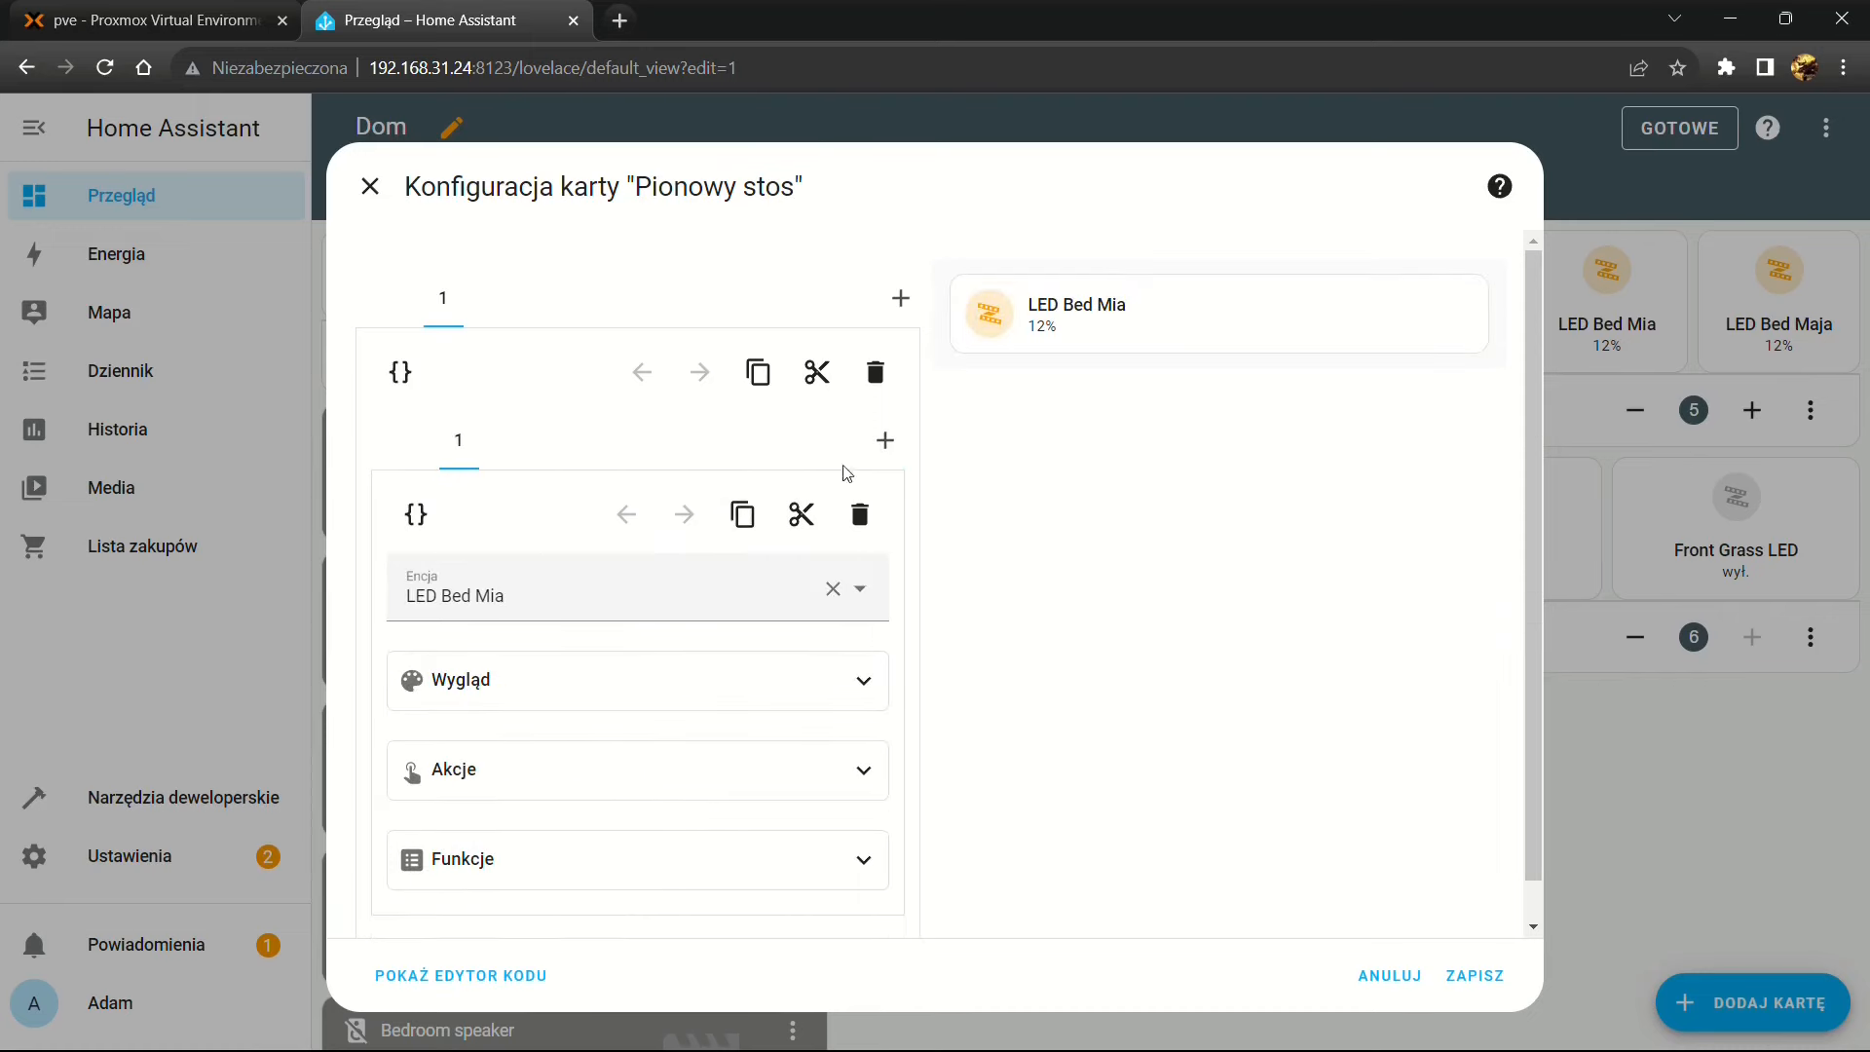
pyautogui.click(898, 446)
pyautogui.click(624, 670)
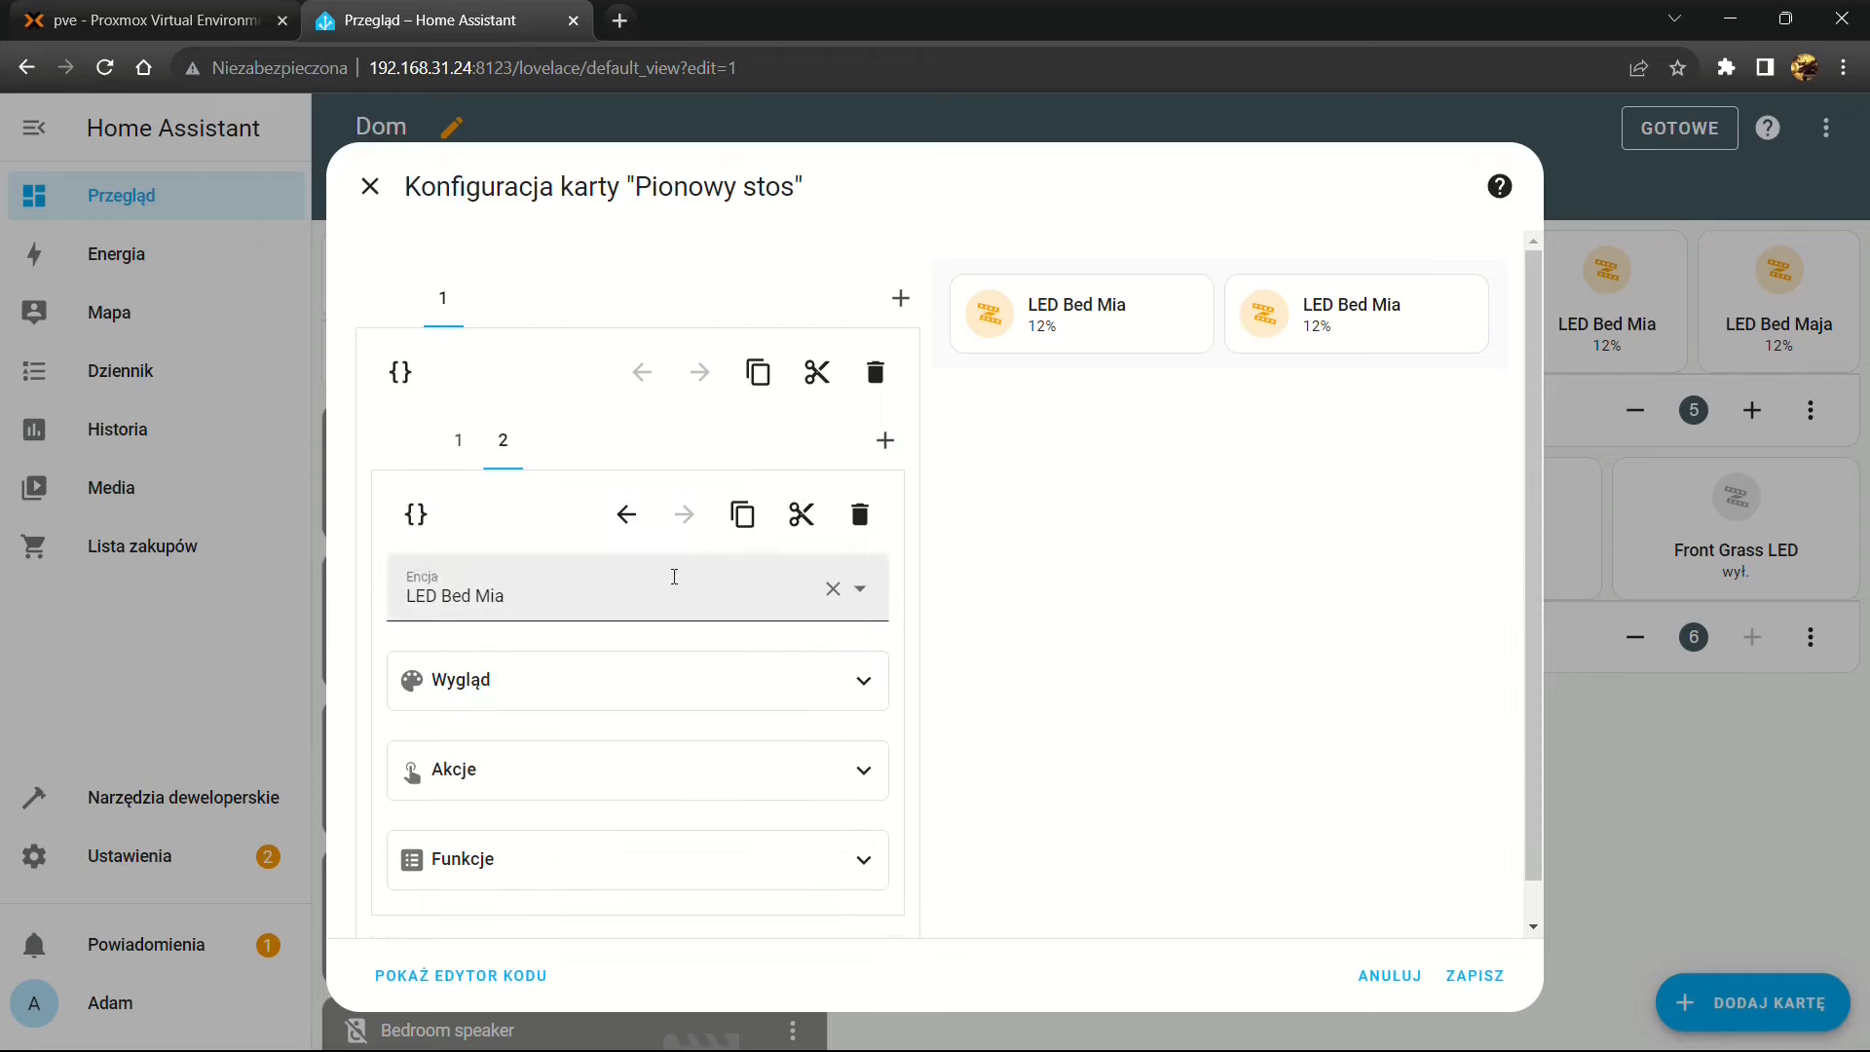
pyautogui.click(896, 460)
pyautogui.click(590, 694)
# Set the first tile's entity to the light shown first in the dashboard's existing row of bed LEDs
pyautogui.click(558, 590)
pyautogui.press('BackSpace')
pyautogui.press('BackSpace')
pyautogui.press('BackSpace')
pyautogui.write('lea')
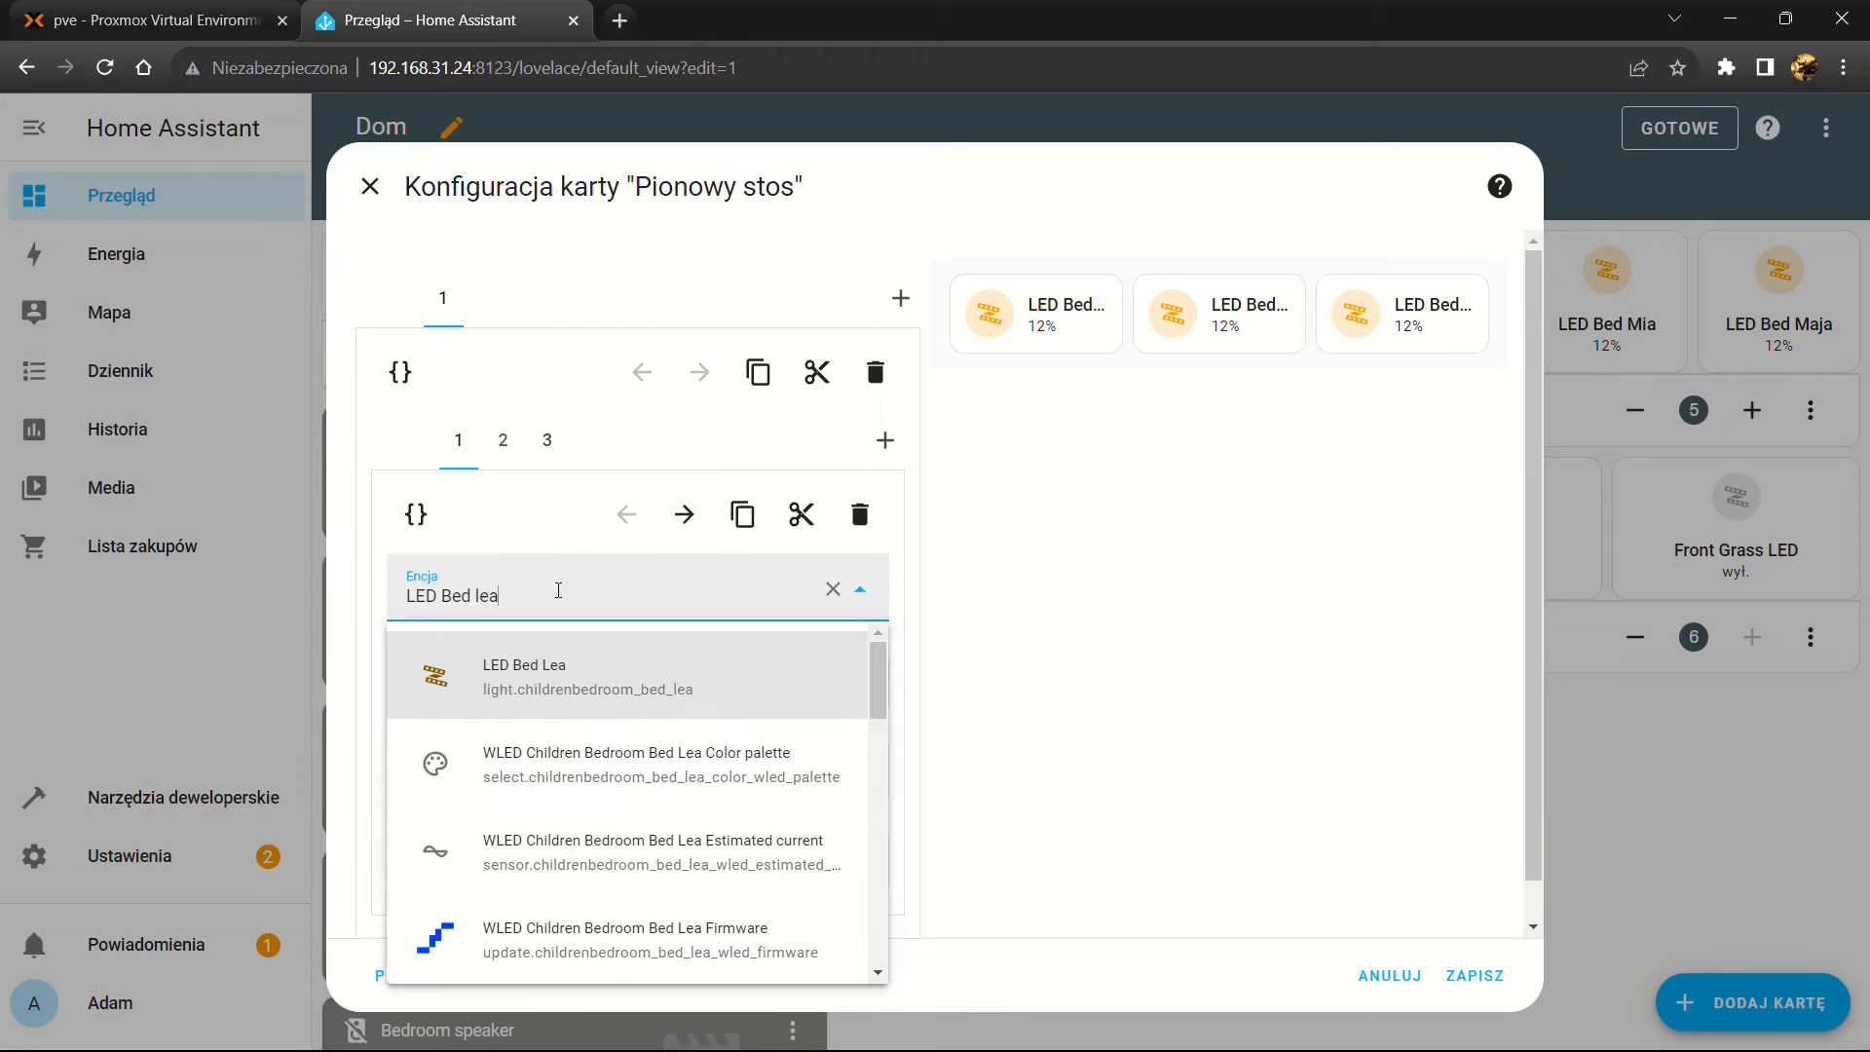
pyautogui.click(576, 677)
# Set the third tile's entity to the light shown last in the dashboard's existing row of bed LEDs
pyautogui.click(548, 439)
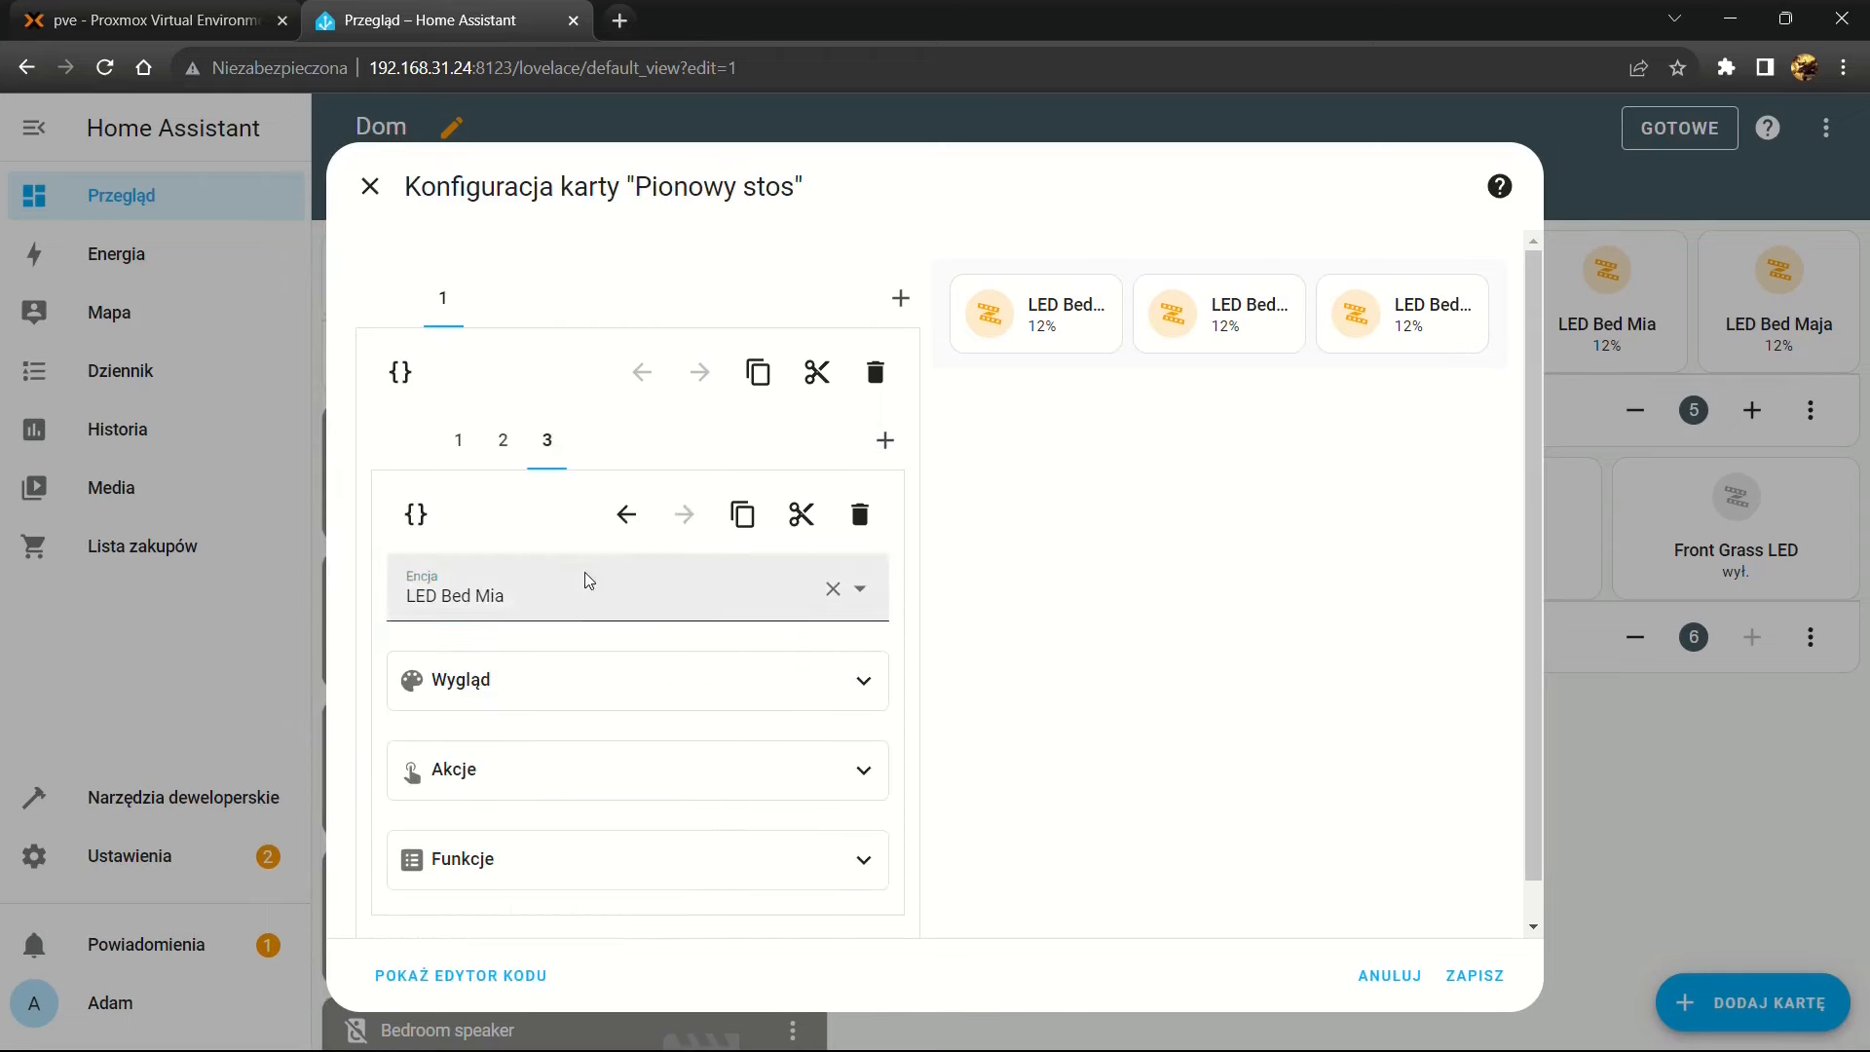
pyautogui.click(581, 604)
pyautogui.press('BackSpace')
pyautogui.press('BackSpace')
pyautogui.write('aja')
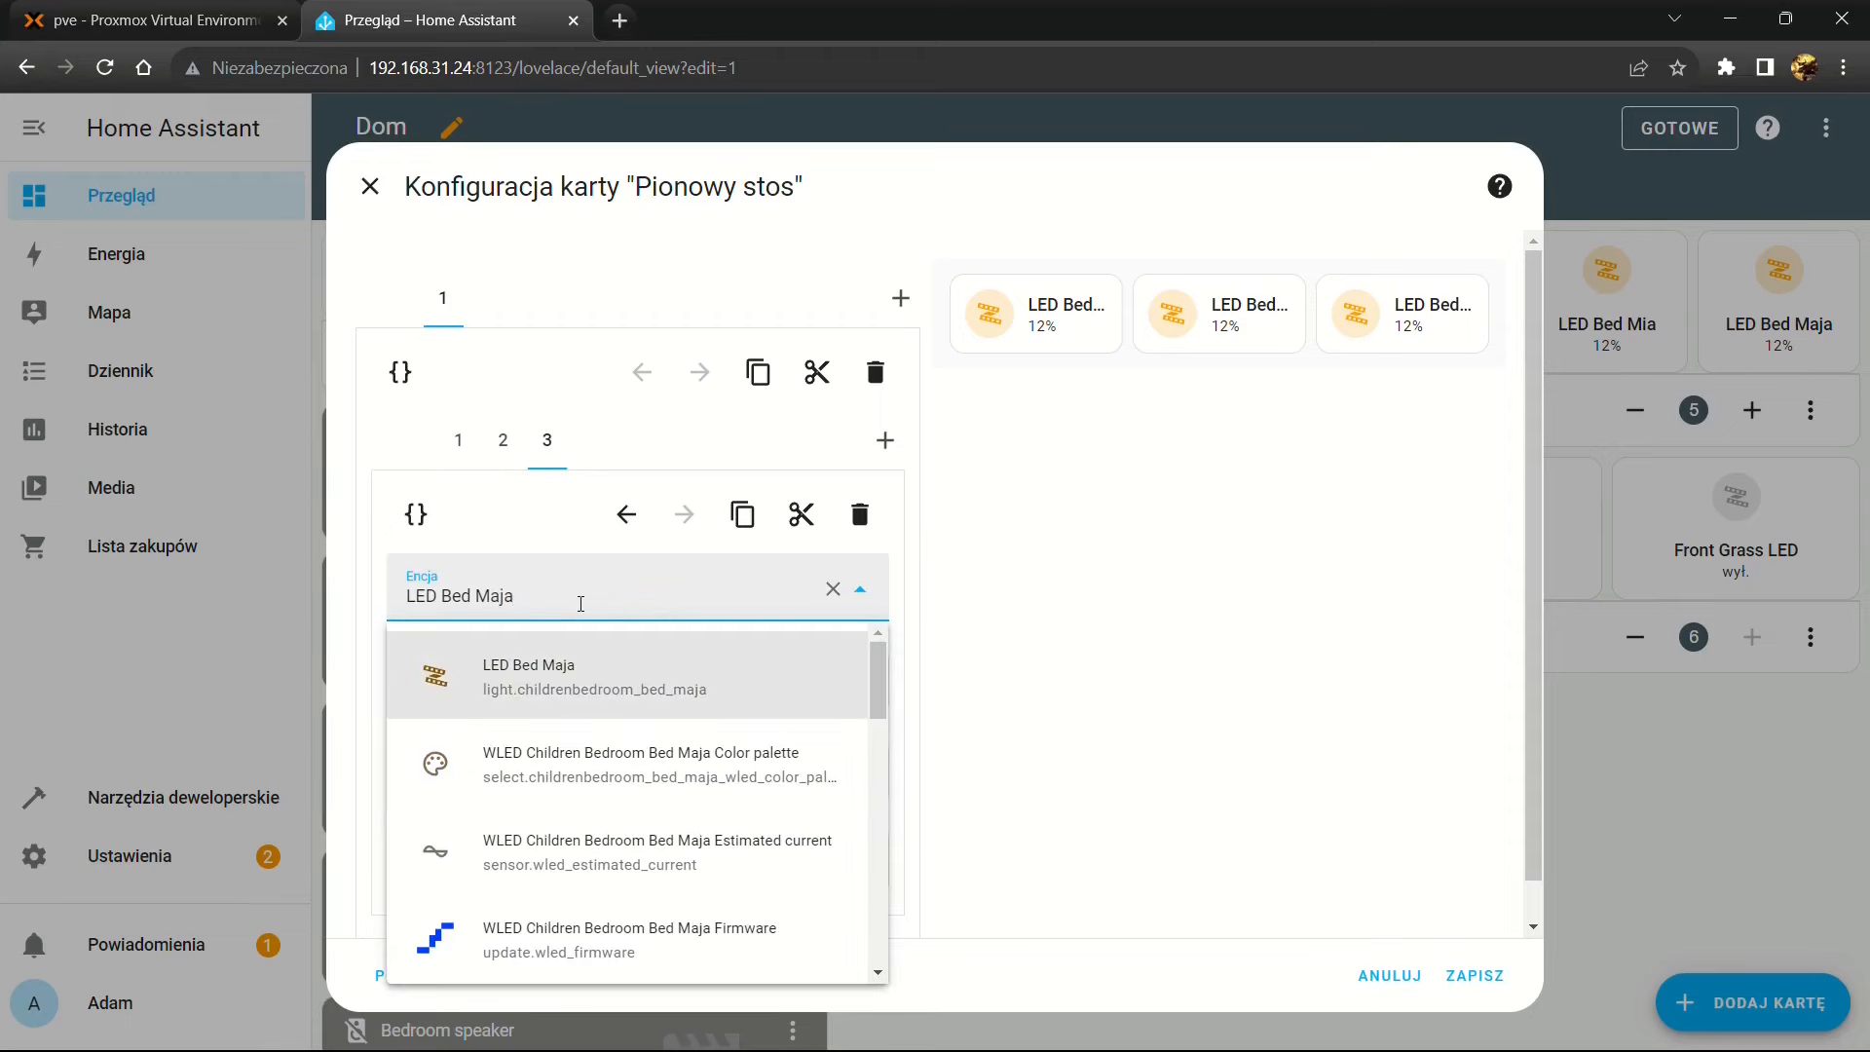
pyautogui.click(560, 676)
# Enable the vertical layout (Pionowo) in the appearance settings of all three bed light tiles in the nested stack
pyautogui.click(853, 784)
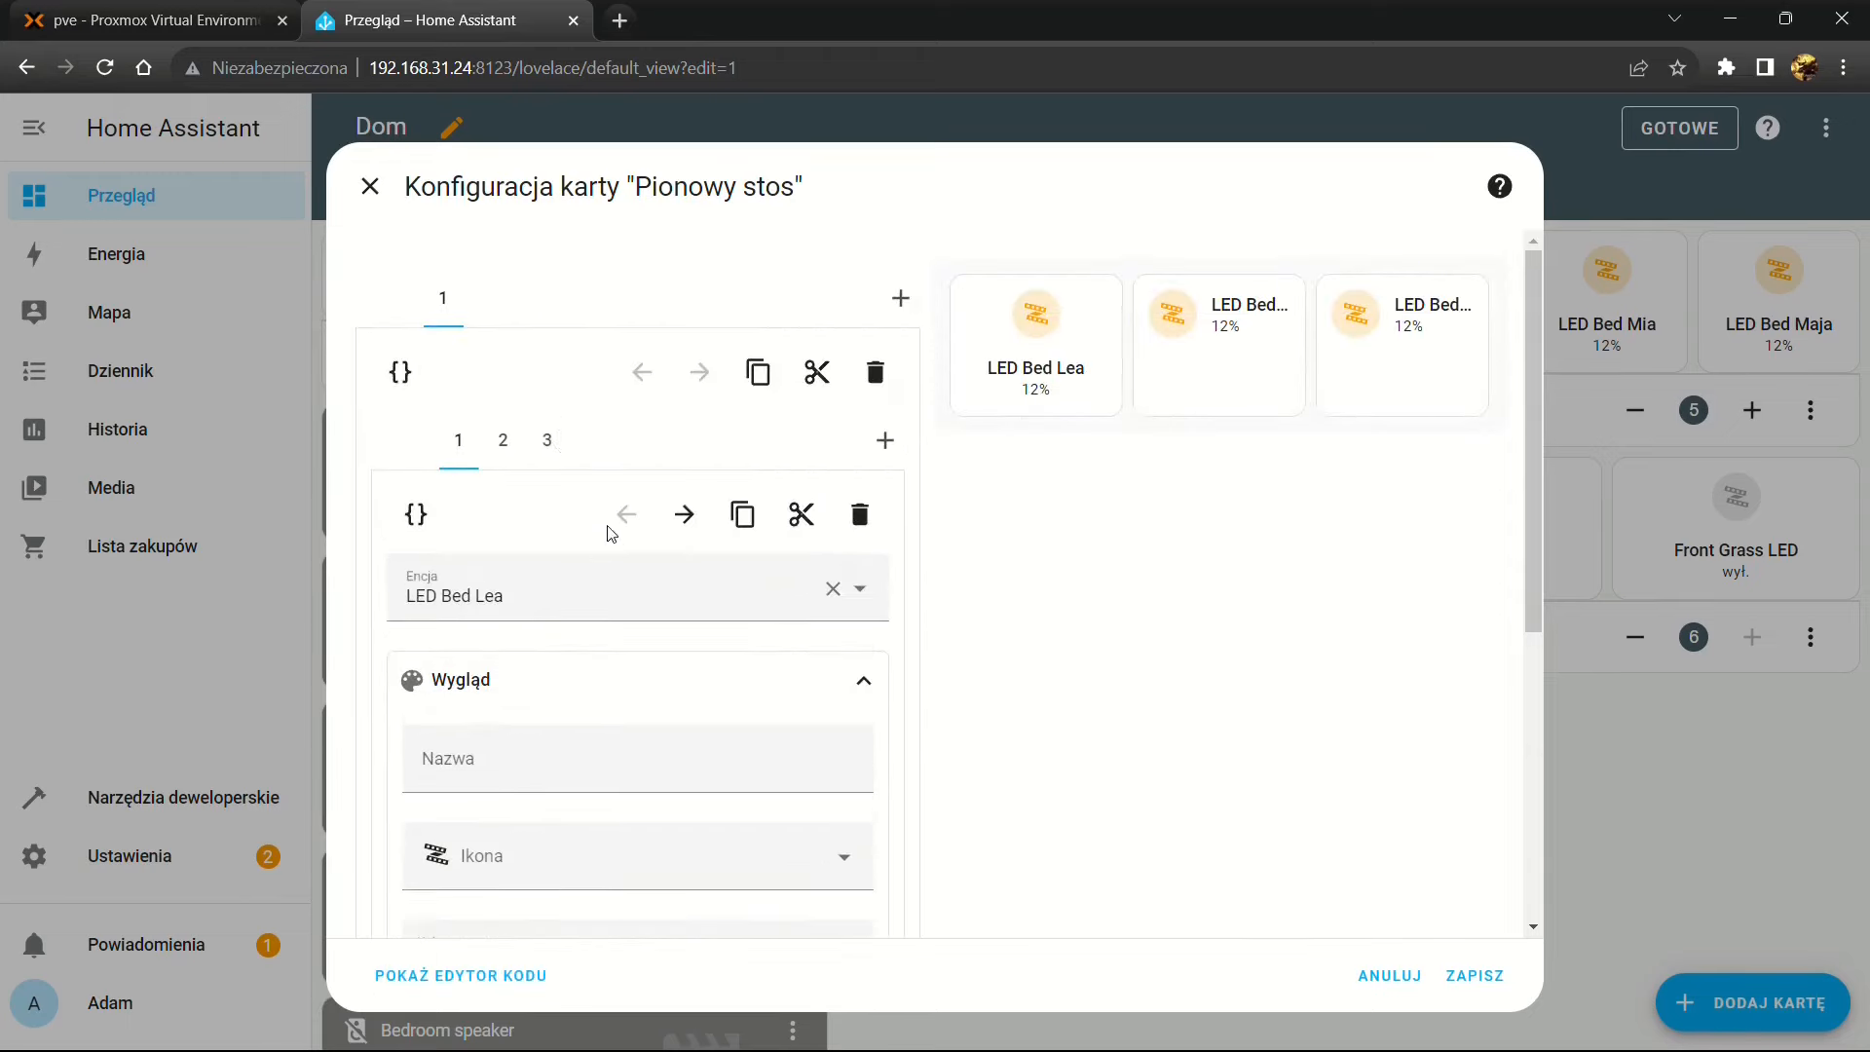
pyautogui.click(508, 434)
pyautogui.scroll(-5, 662, 680)
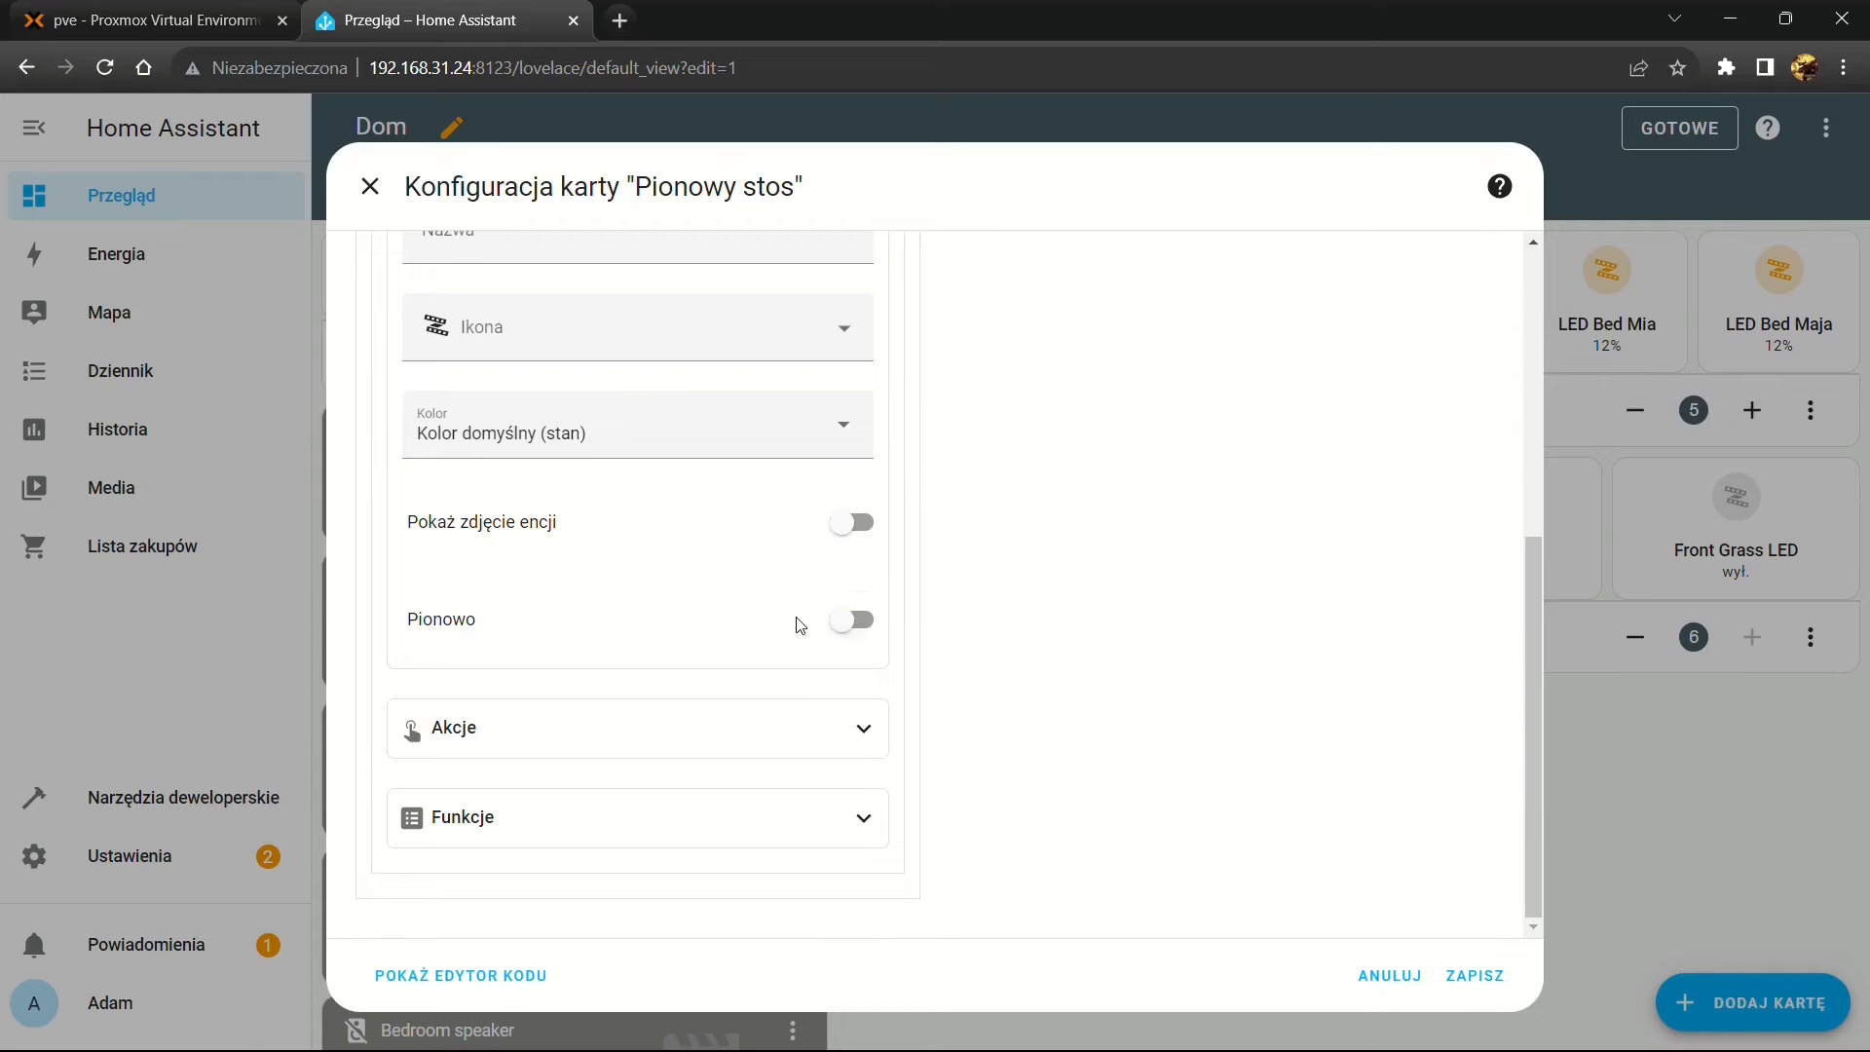
pyautogui.click(830, 618)
pyautogui.click(546, 292)
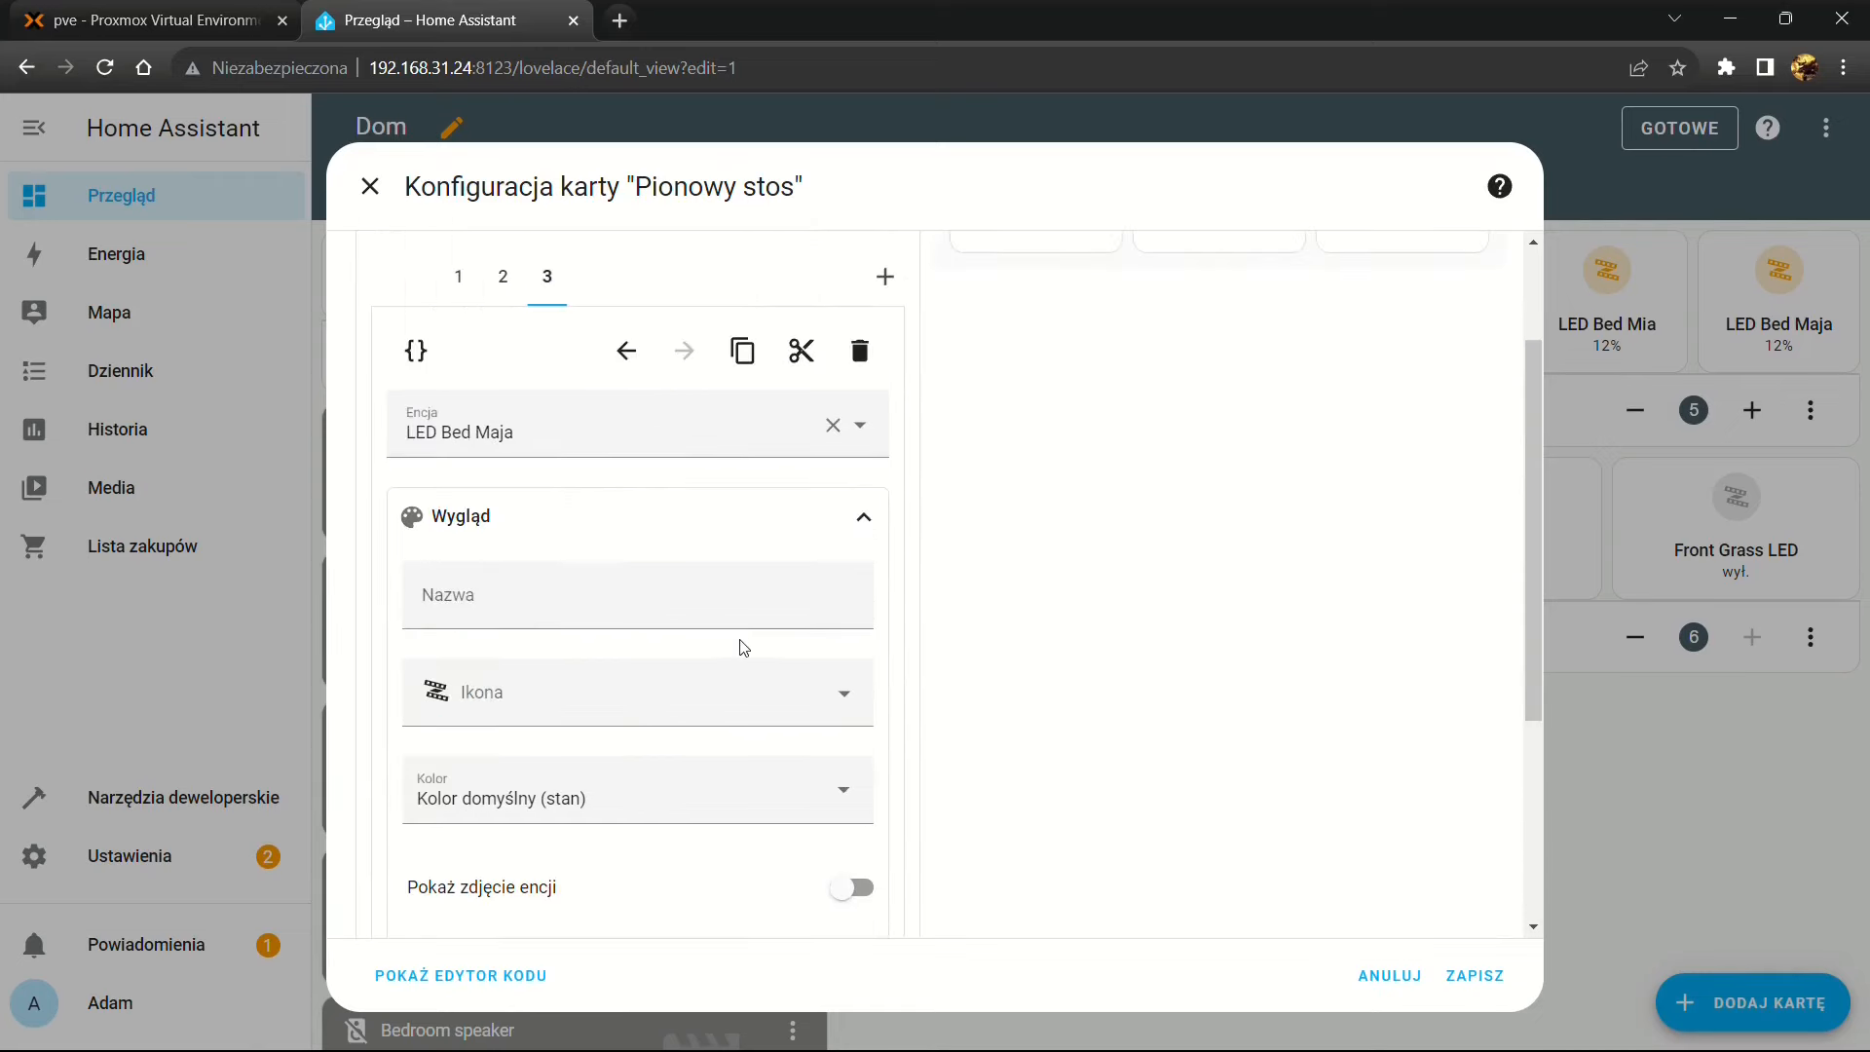
pyautogui.scroll(-4, 744, 648)
pyautogui.click(849, 623)
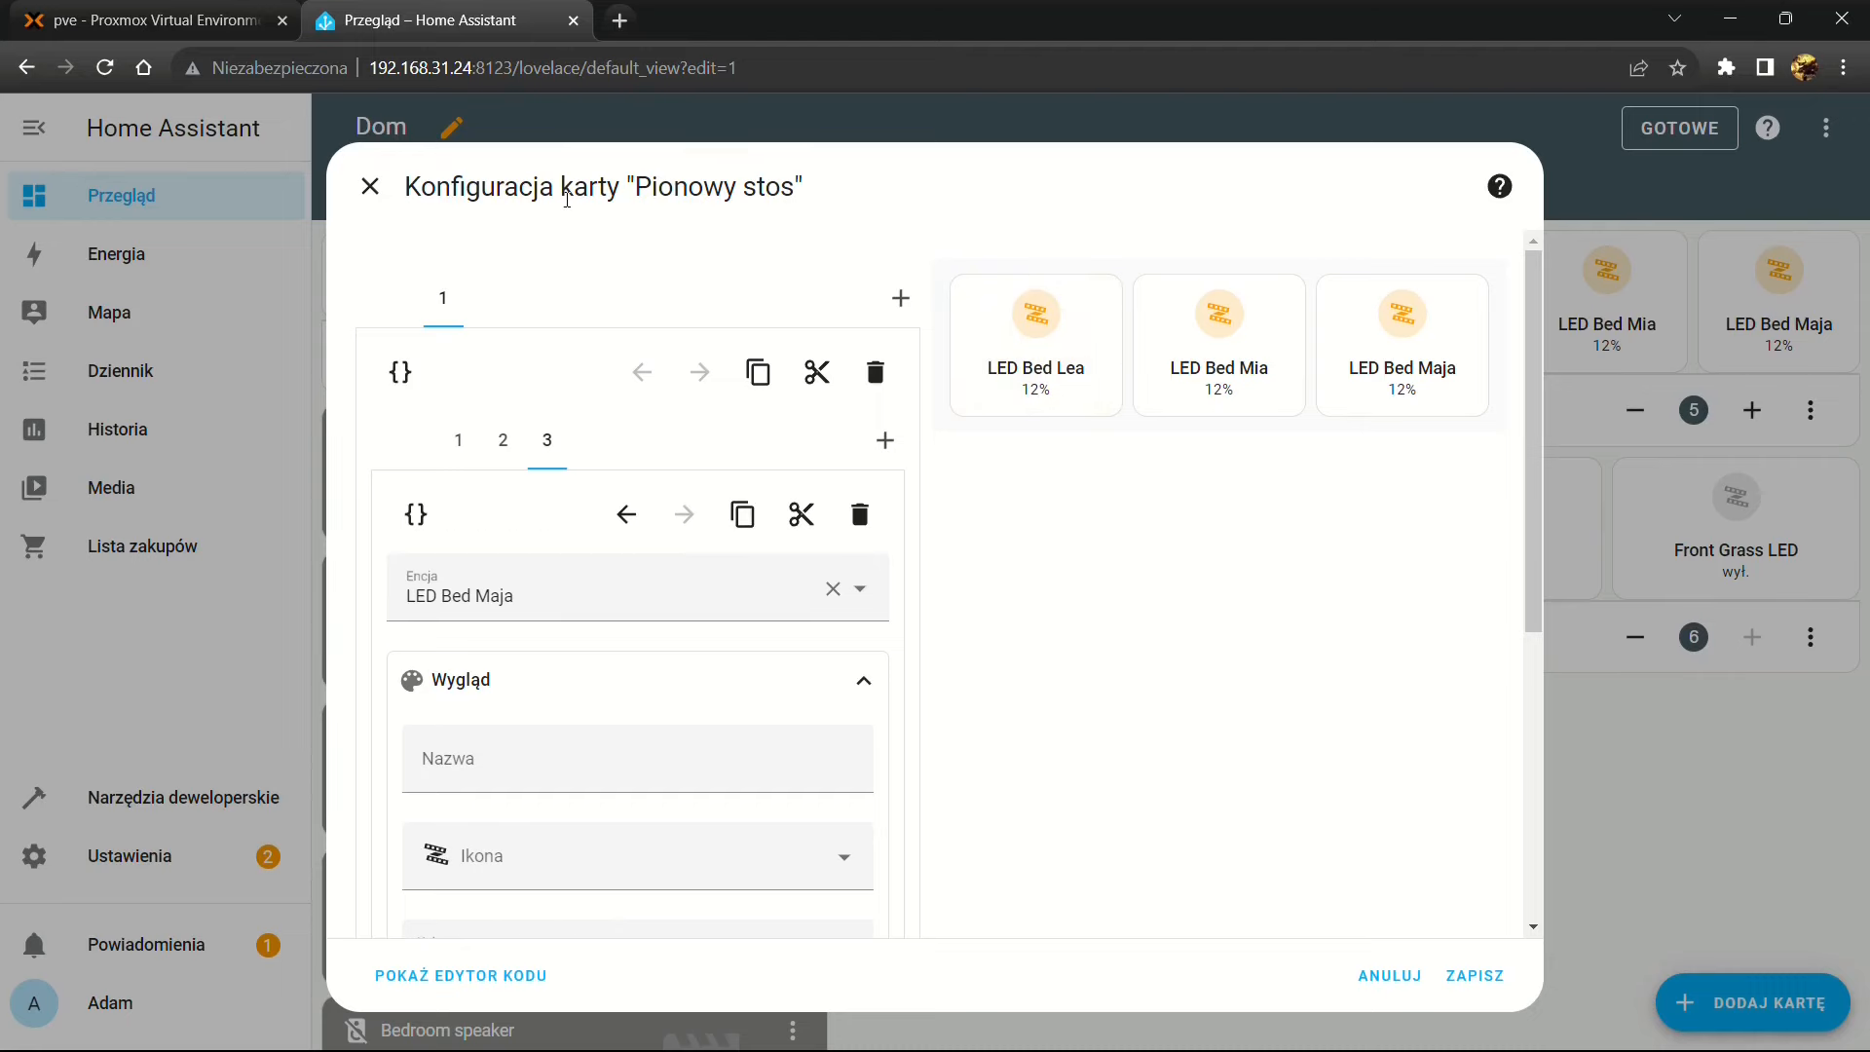
# Add a second horizontal stack (Poziomy układ) to the vertical stack and paste the copied bed light tile into it
pyautogui.click(888, 306)
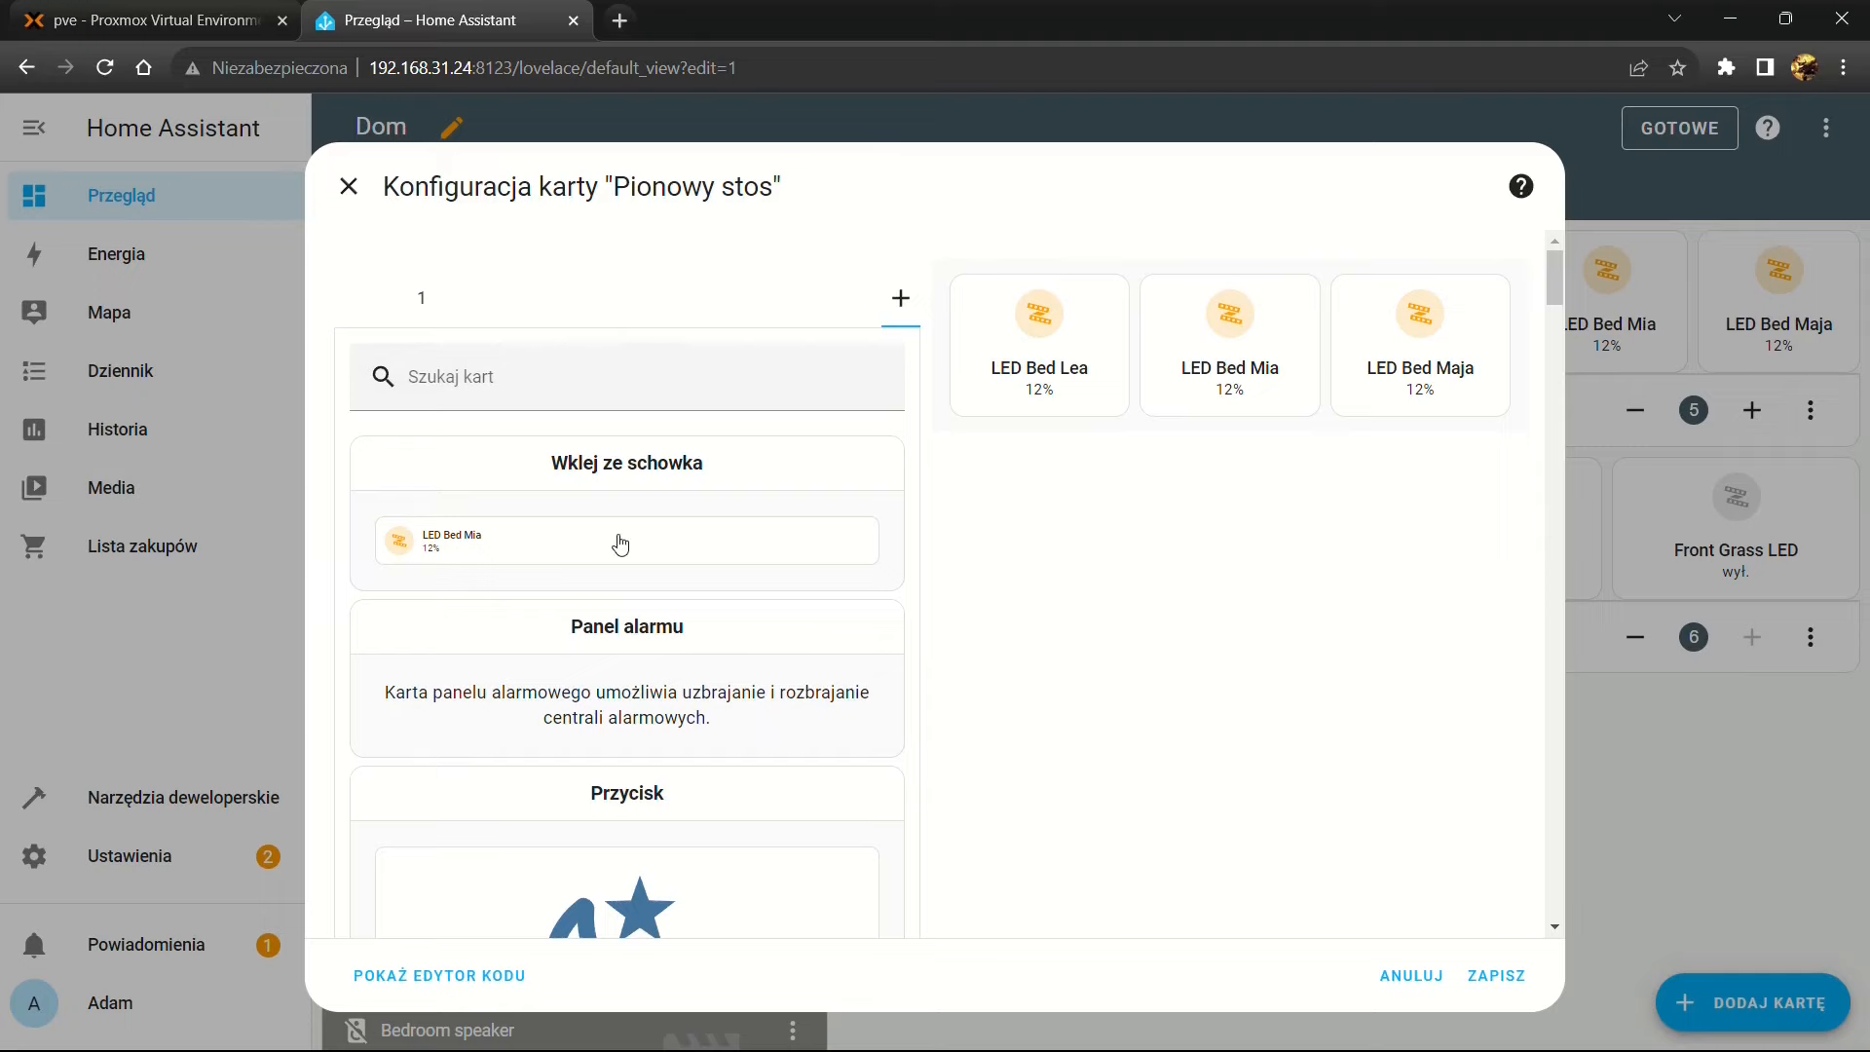
pyautogui.scroll(-10, 618, 560)
pyautogui.scroll(-15, 670, 609)
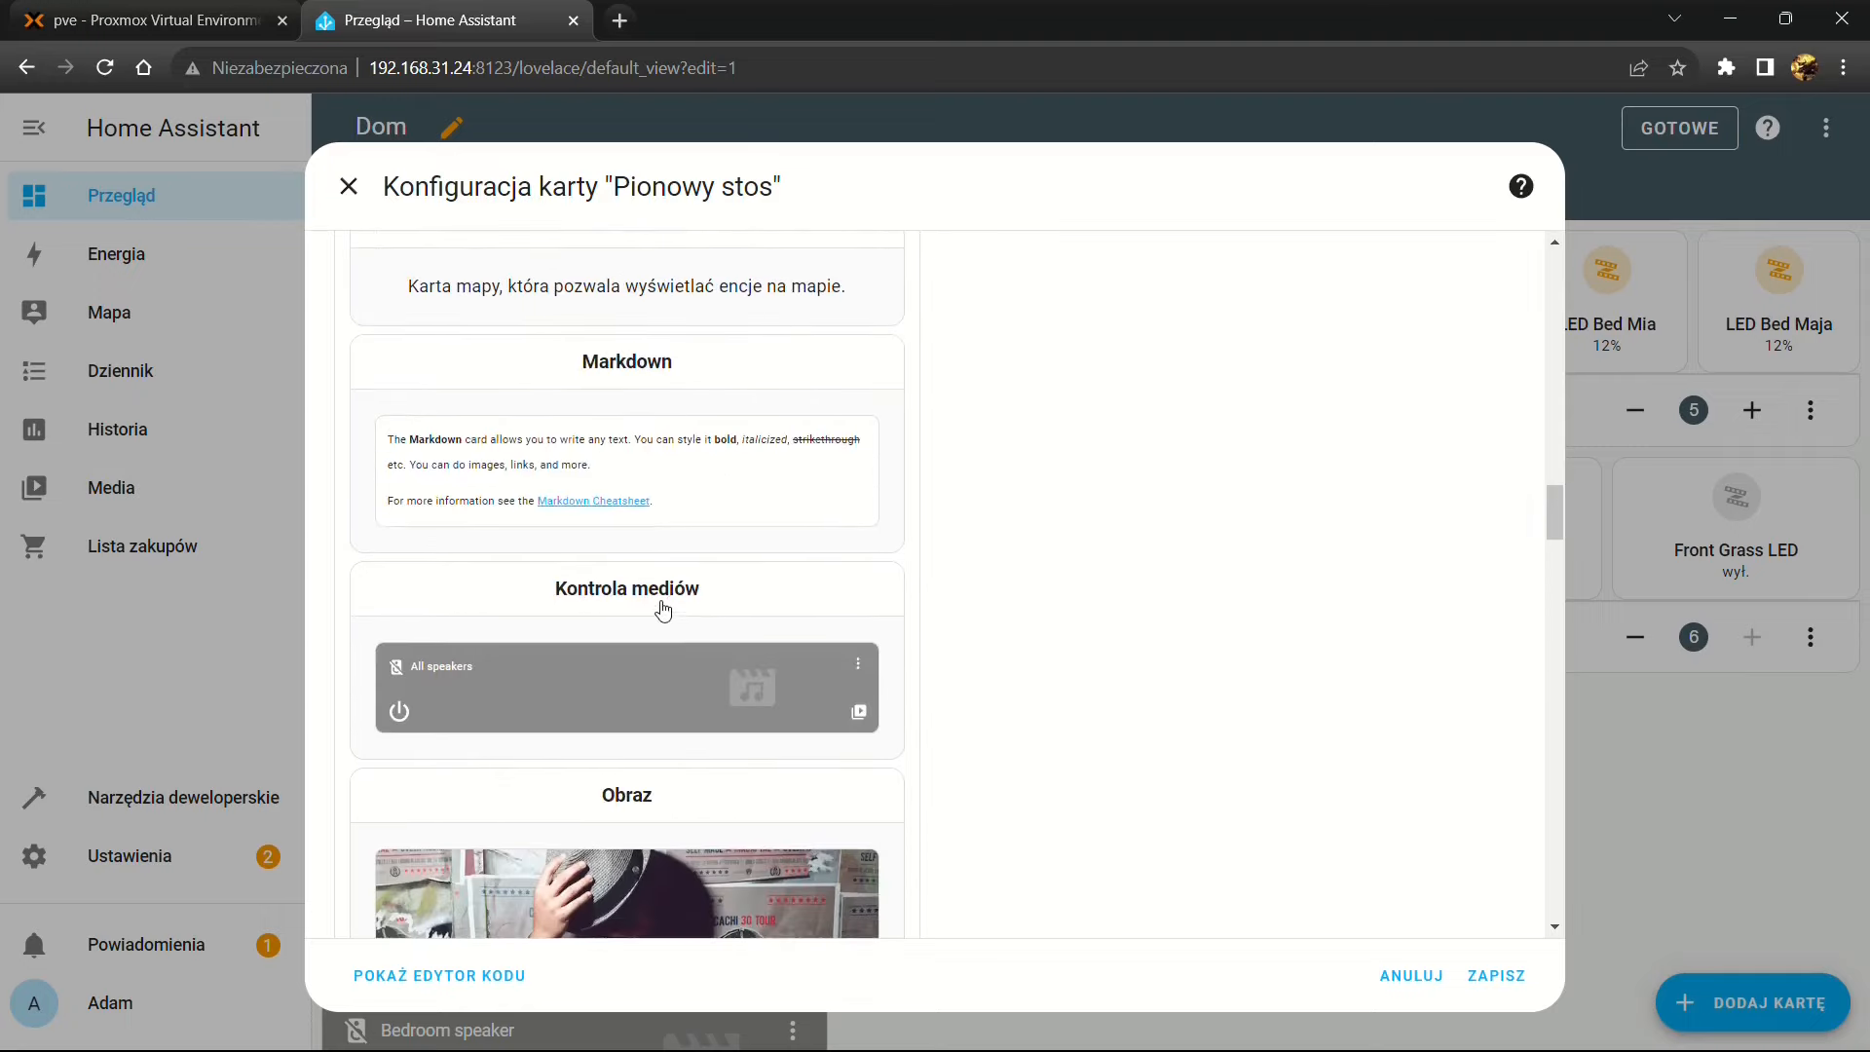
pyautogui.scroll(-10, 676, 609)
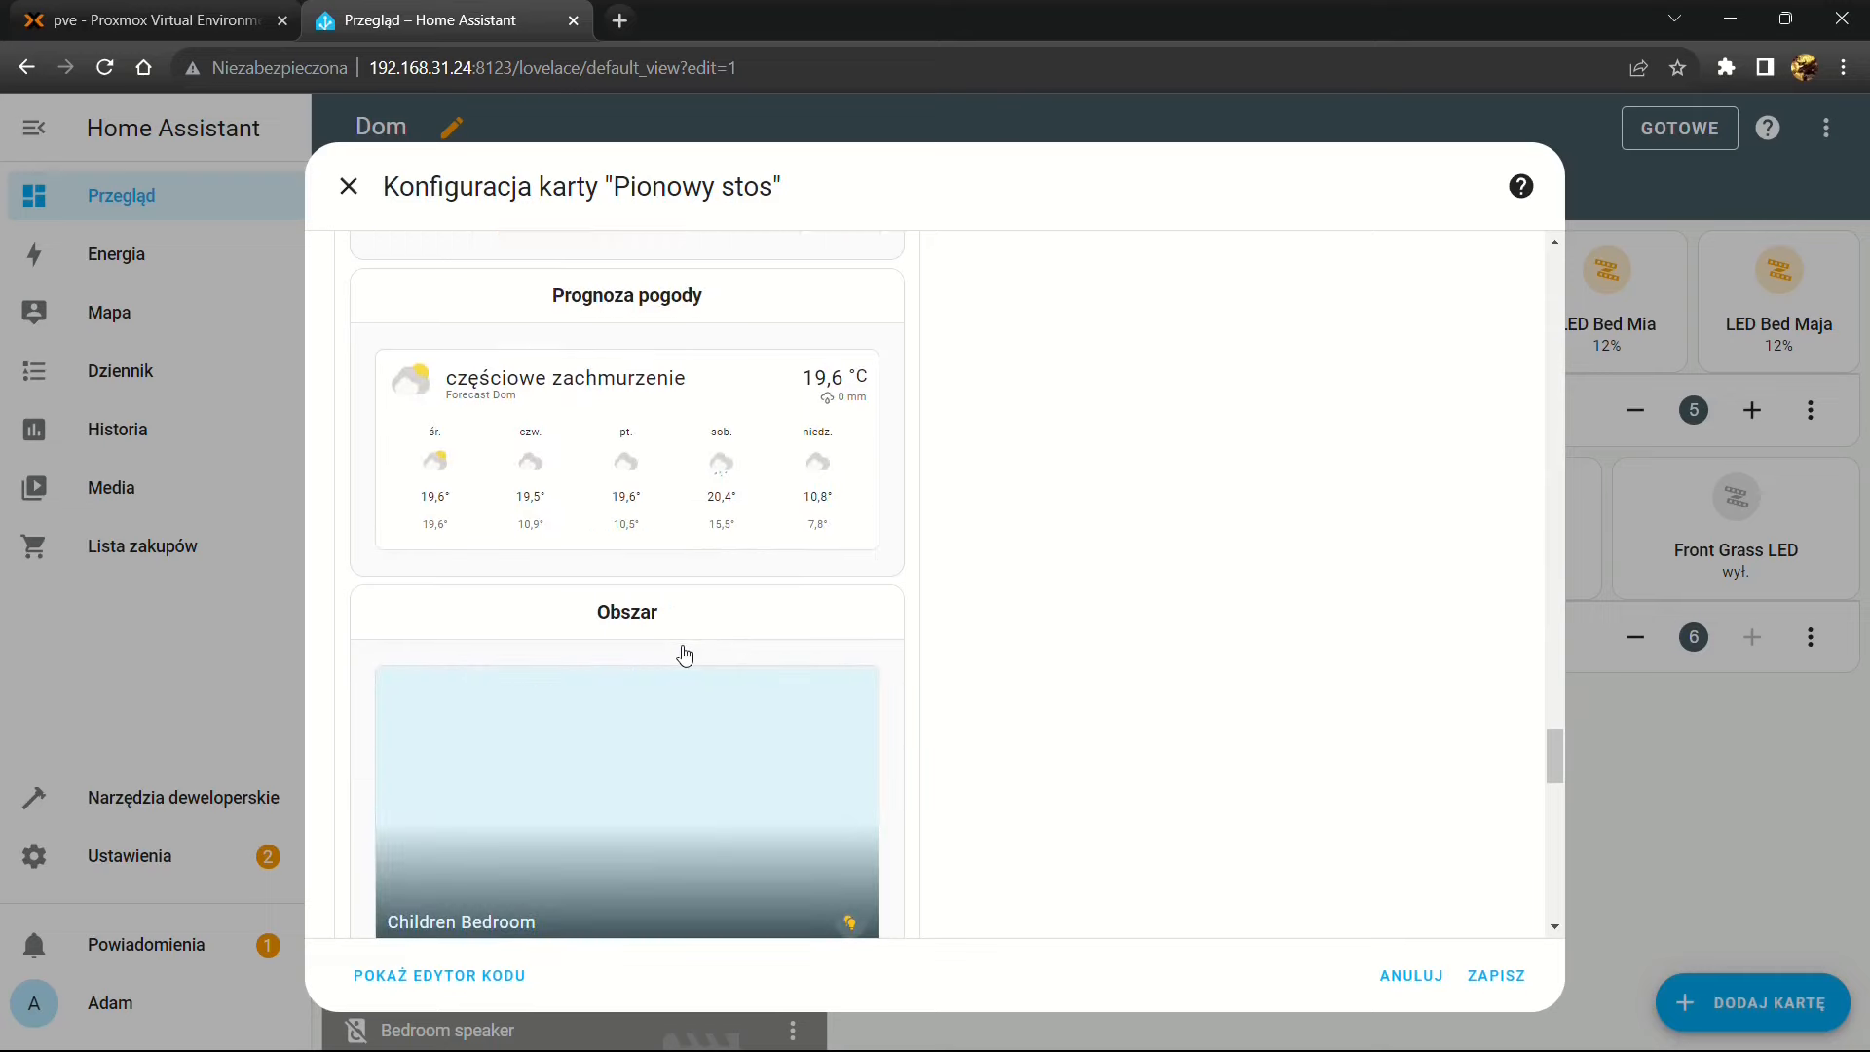
pyautogui.scroll(-10, 685, 654)
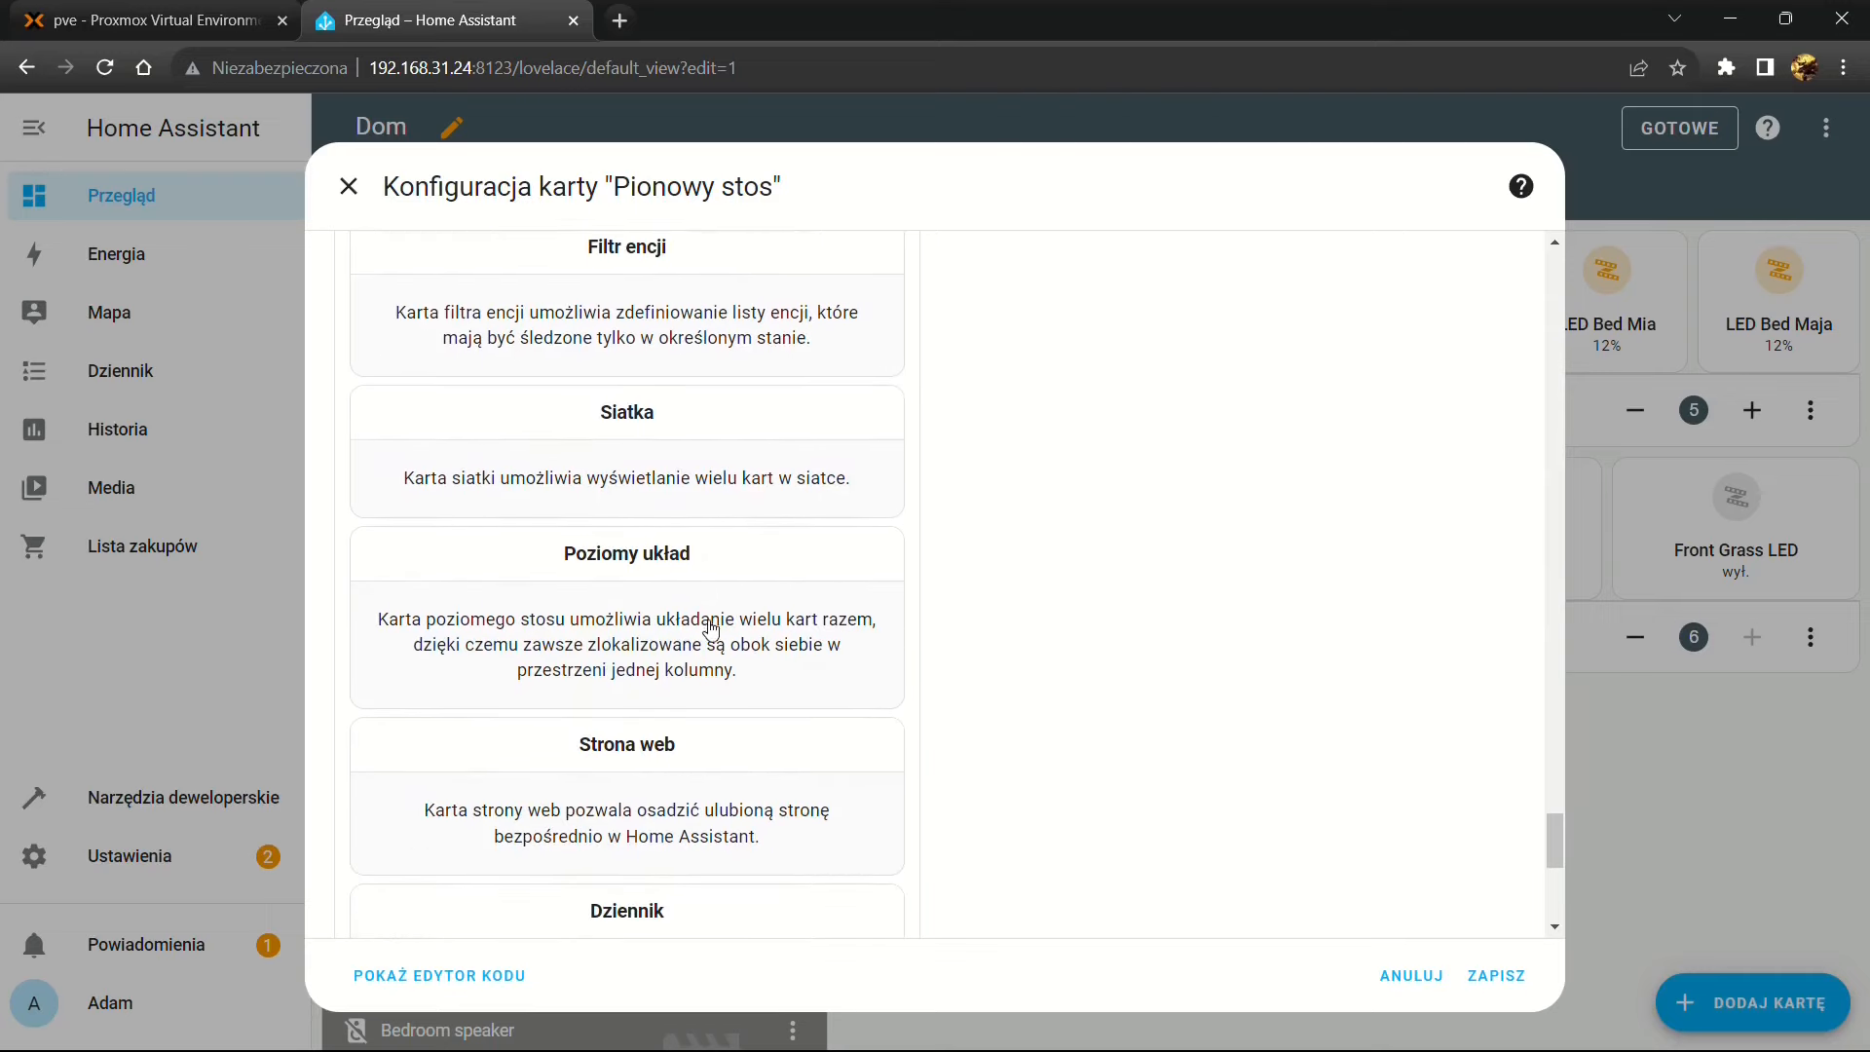
pyautogui.click(624, 645)
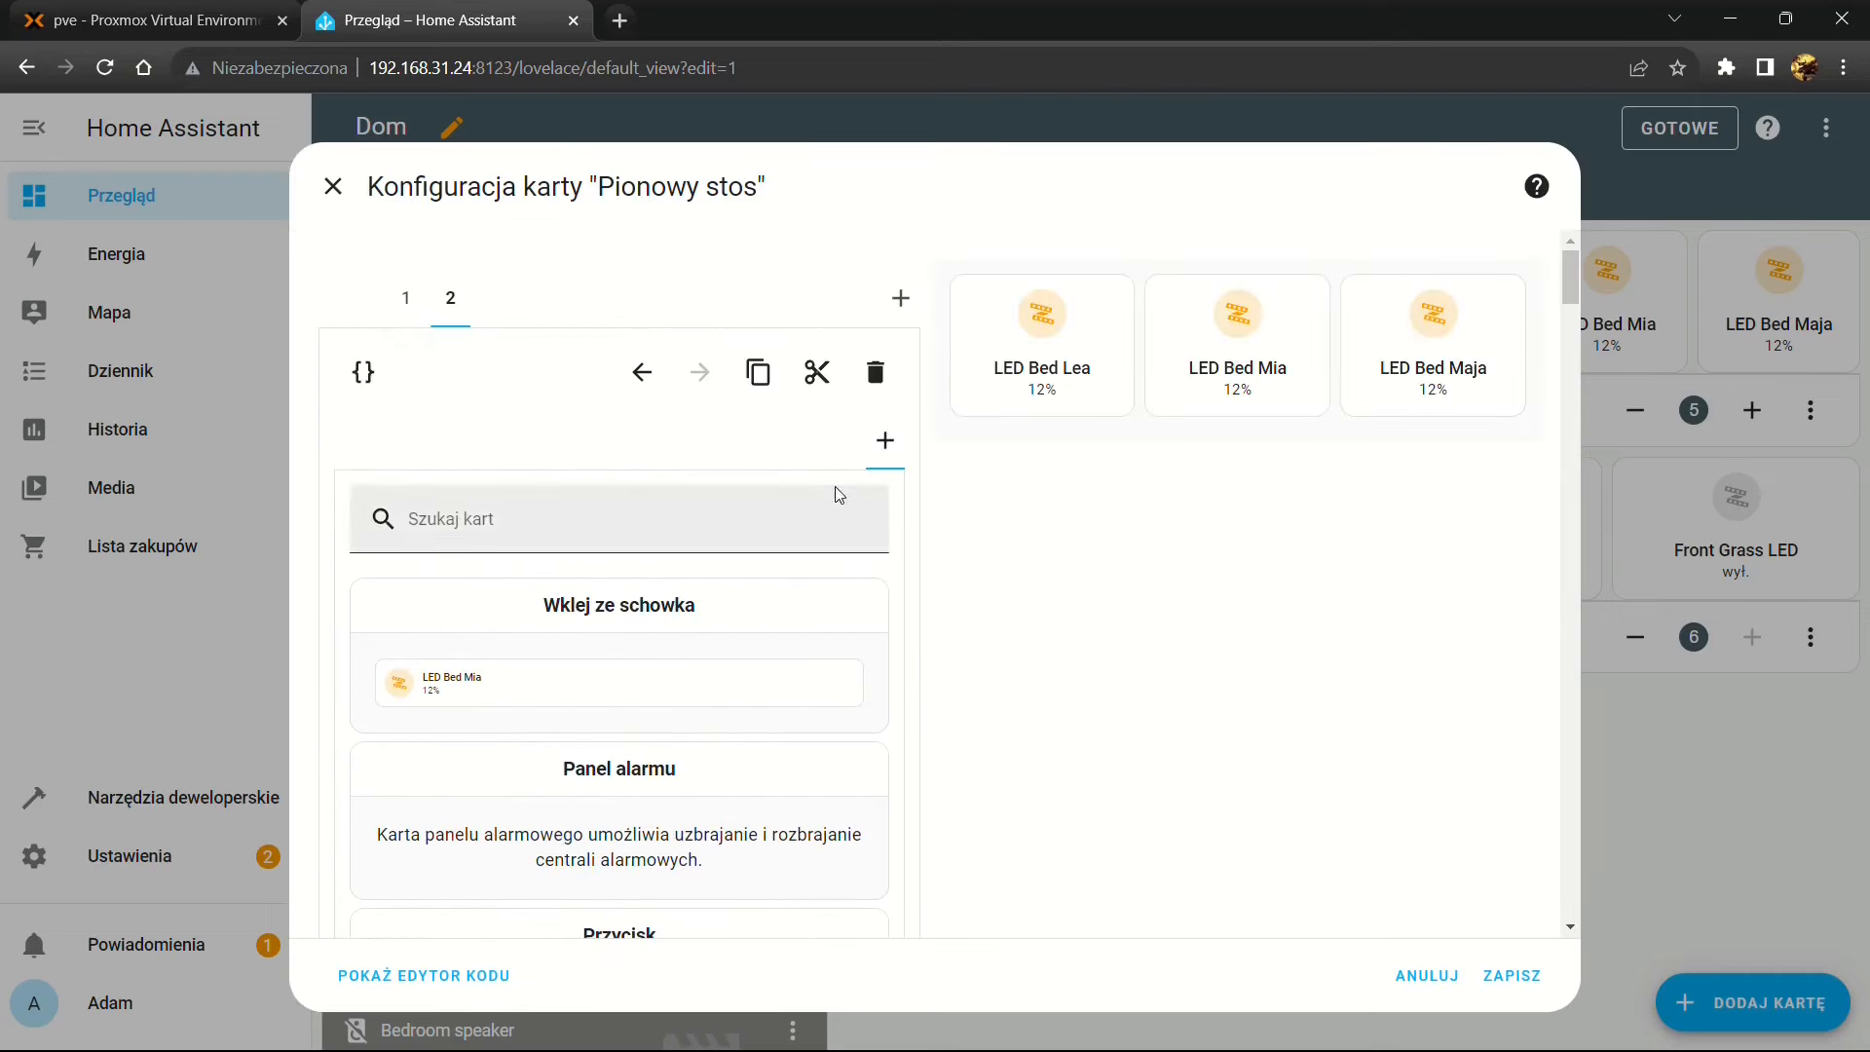
pyautogui.click(627, 681)
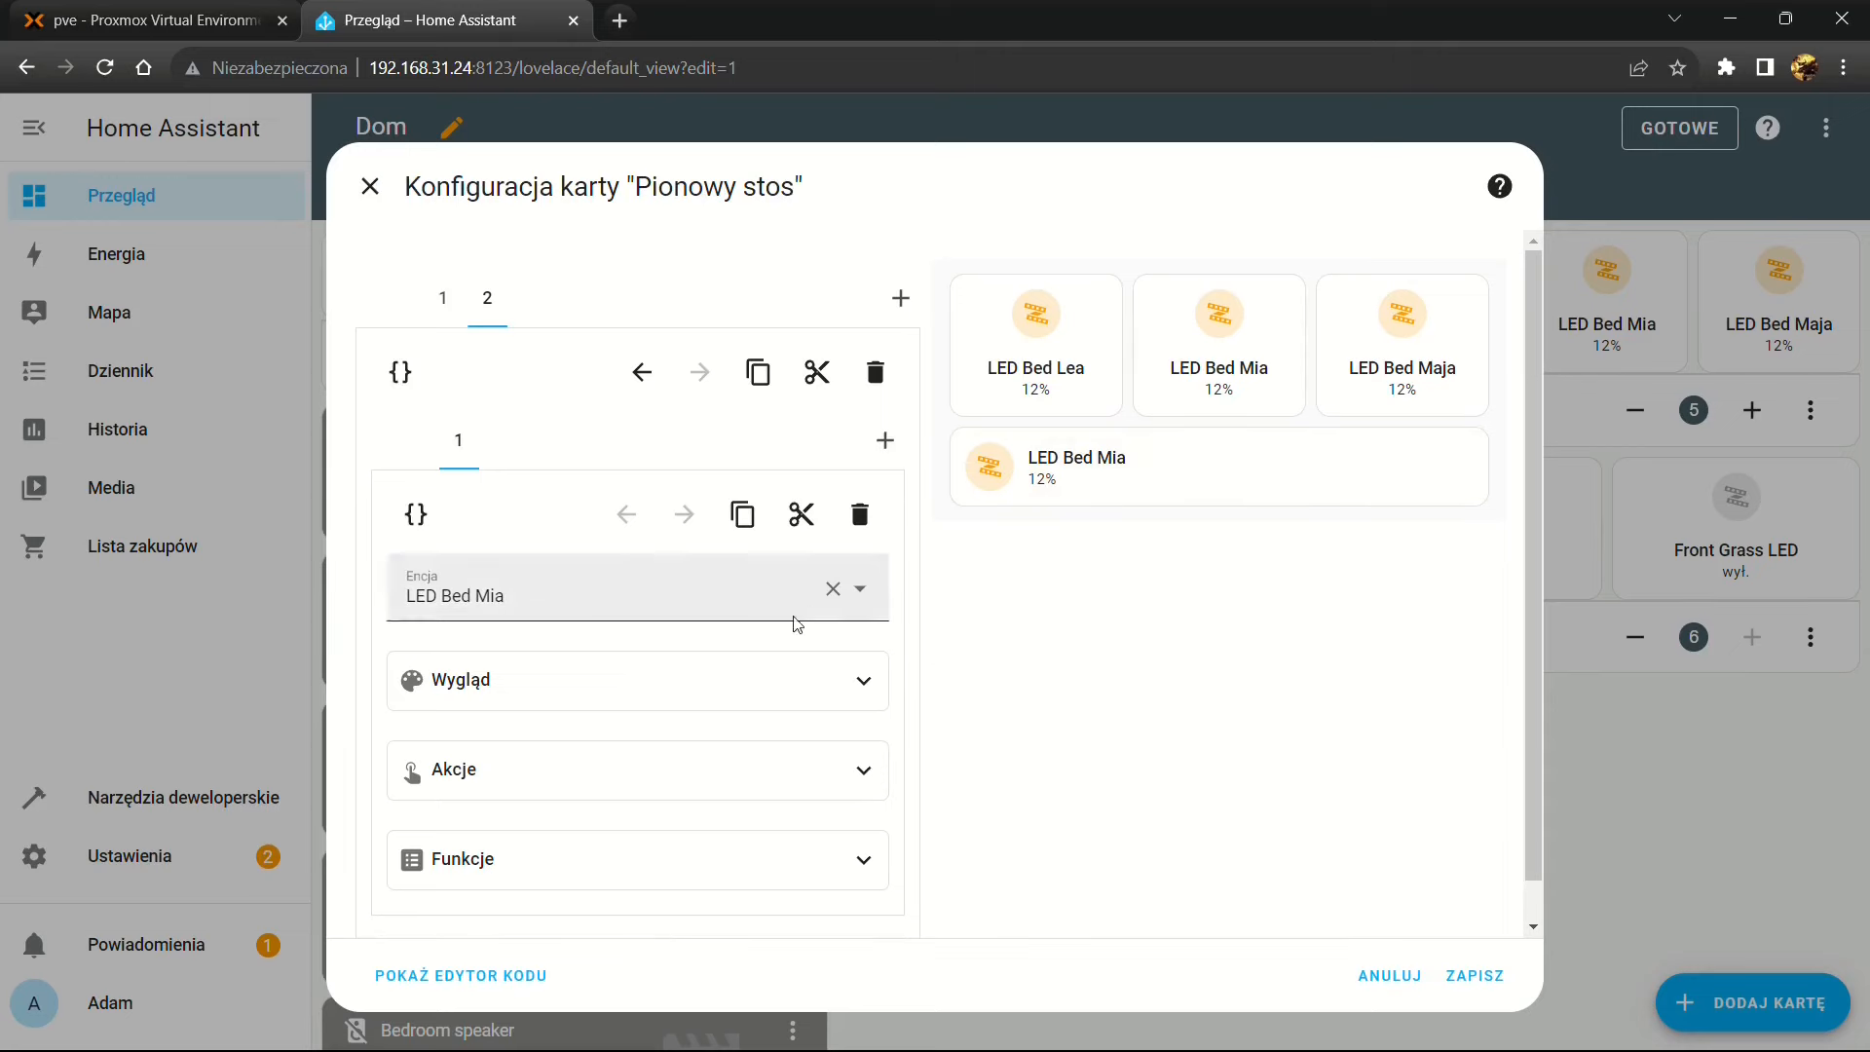
# Set the pasted tile's entity to Front House LED and enable its vertical layout (Pionowo)
pyautogui.moveTo(550, 605); pyautogui.dragTo(354, 605)
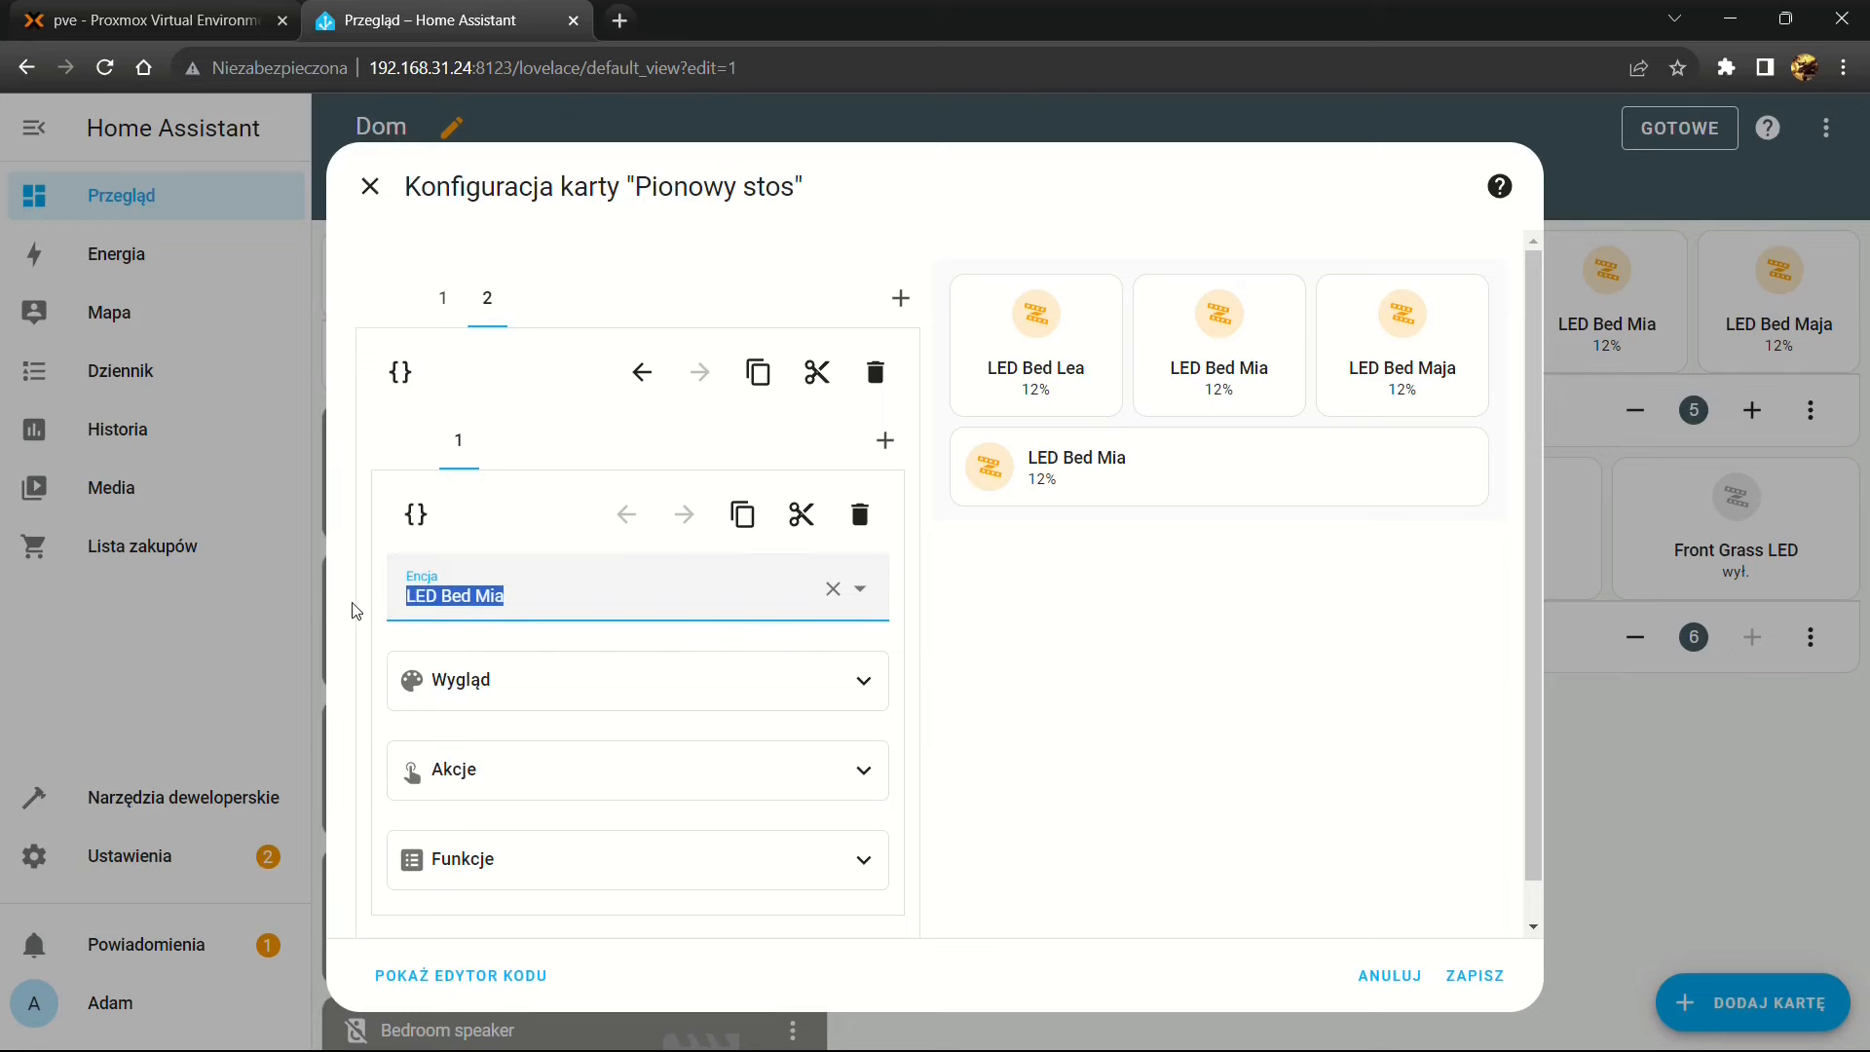
pyautogui.write('front')
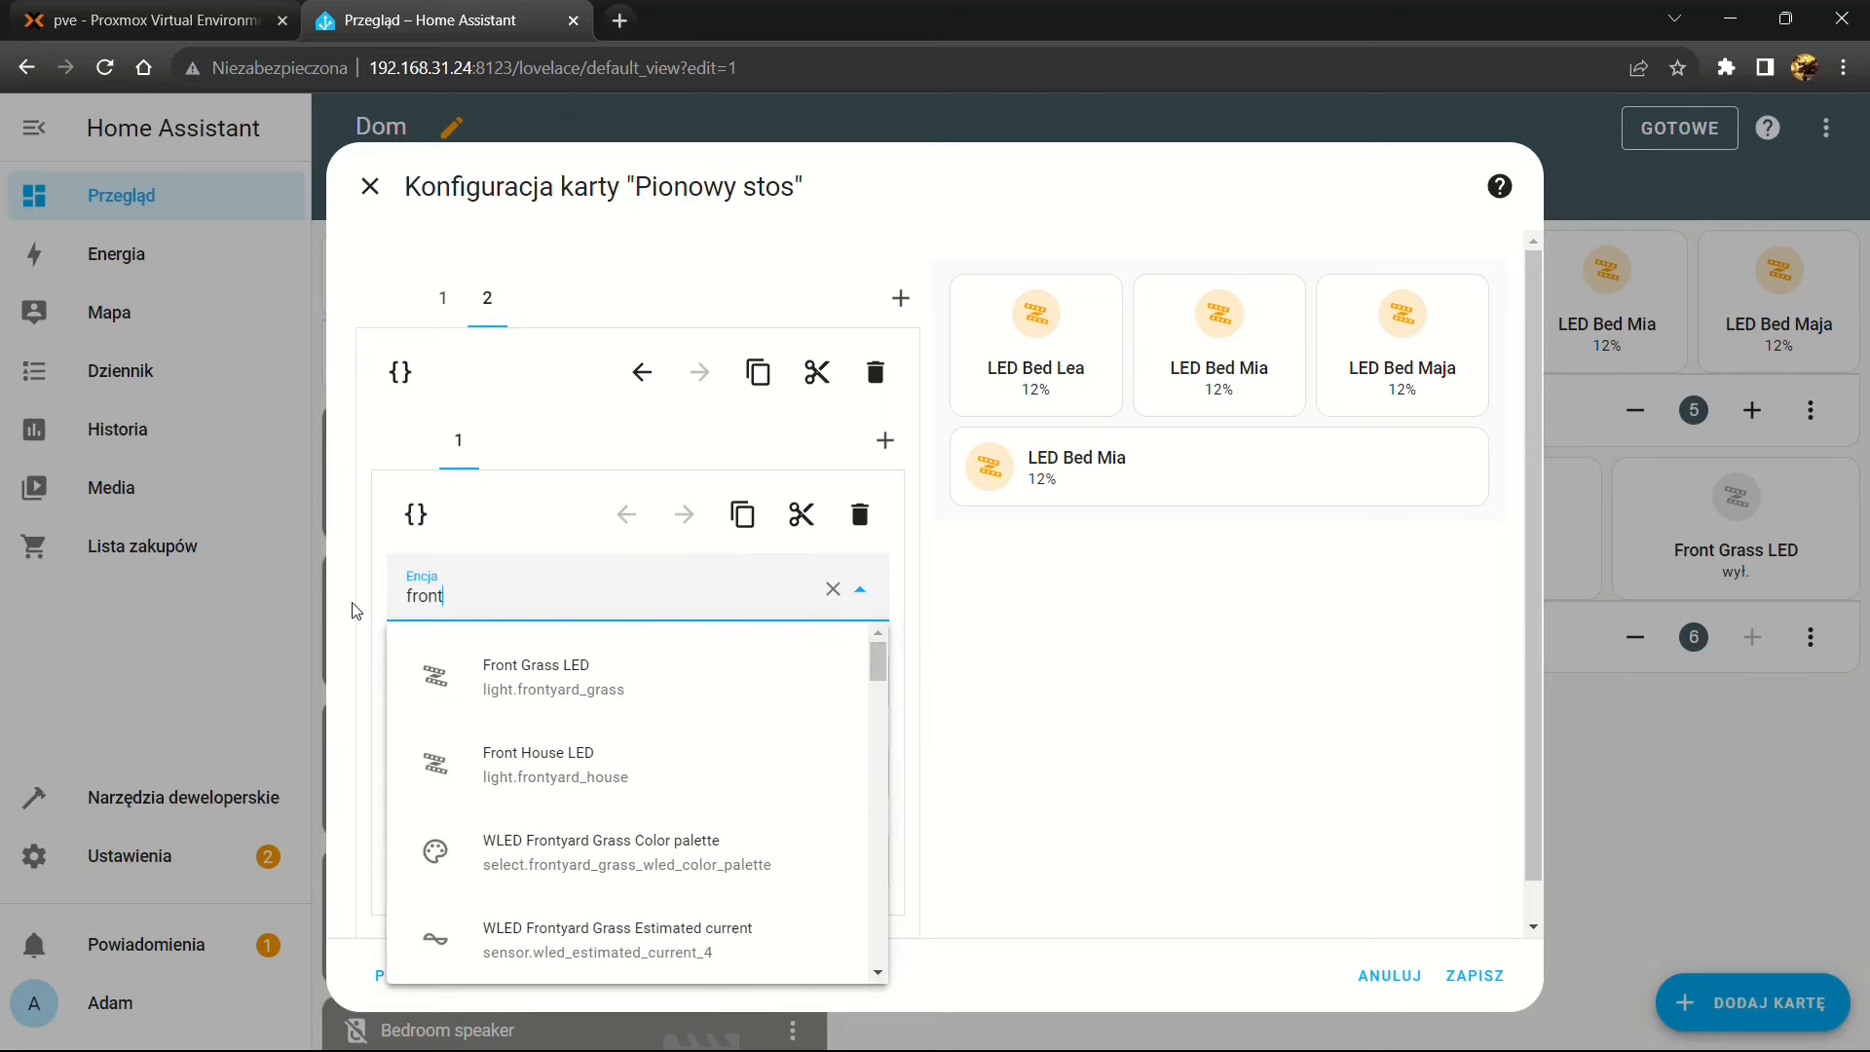
pyautogui.click(605, 733)
pyautogui.click(848, 659)
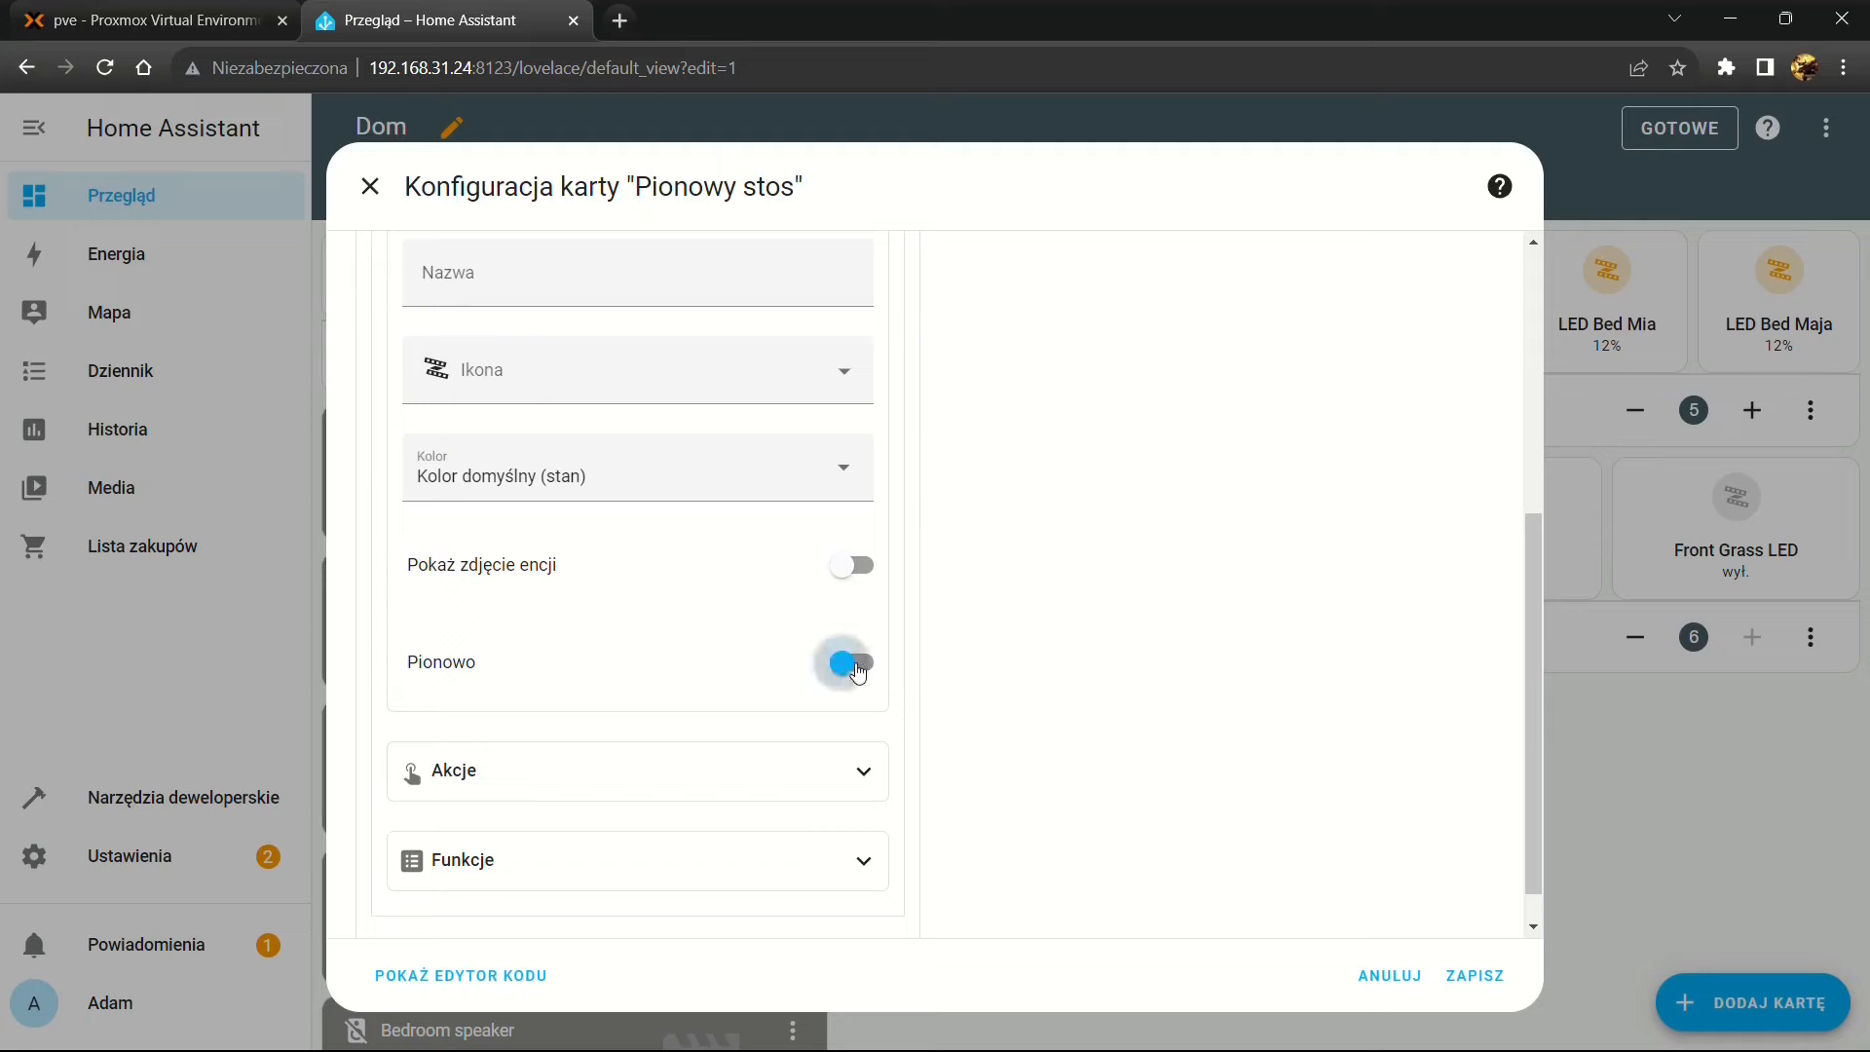
# Copy the Front House LED tile, paste it as the row's second card and set its entity to Front Grass LED
pyautogui.click(743, 515)
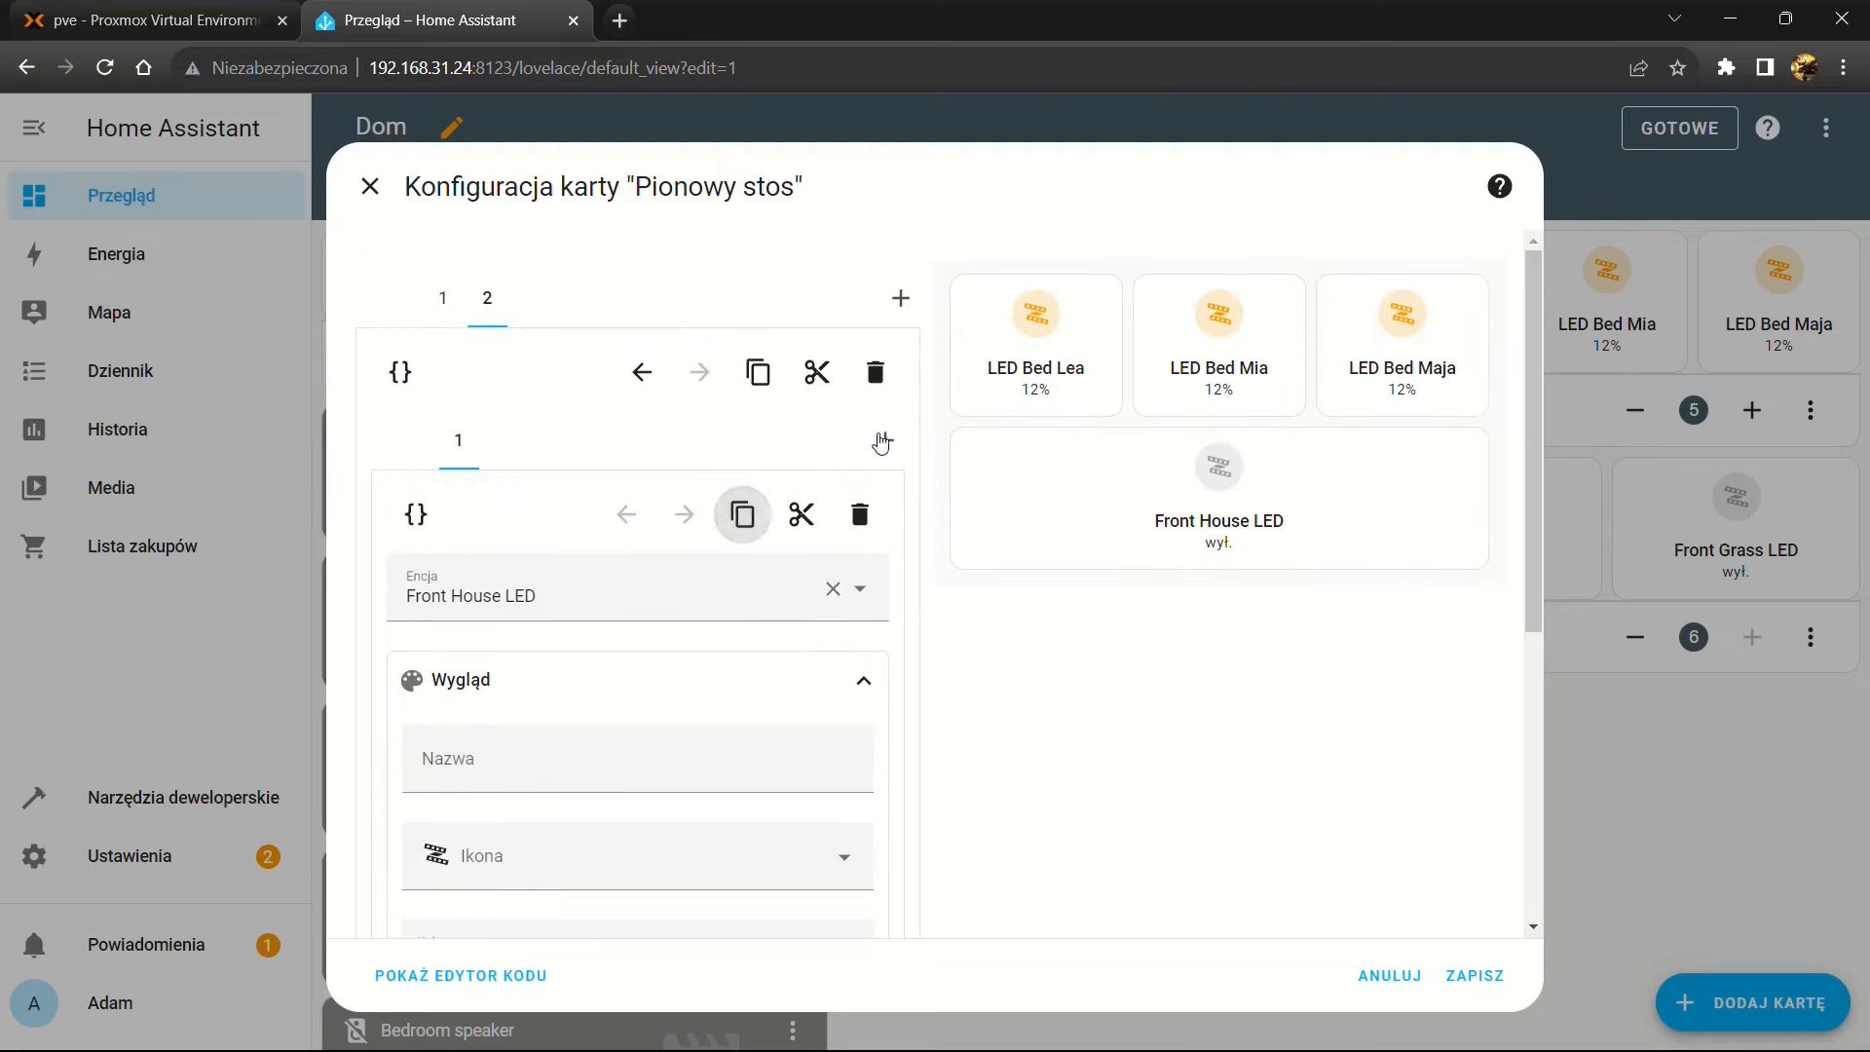
pyautogui.click(883, 441)
pyautogui.click(605, 700)
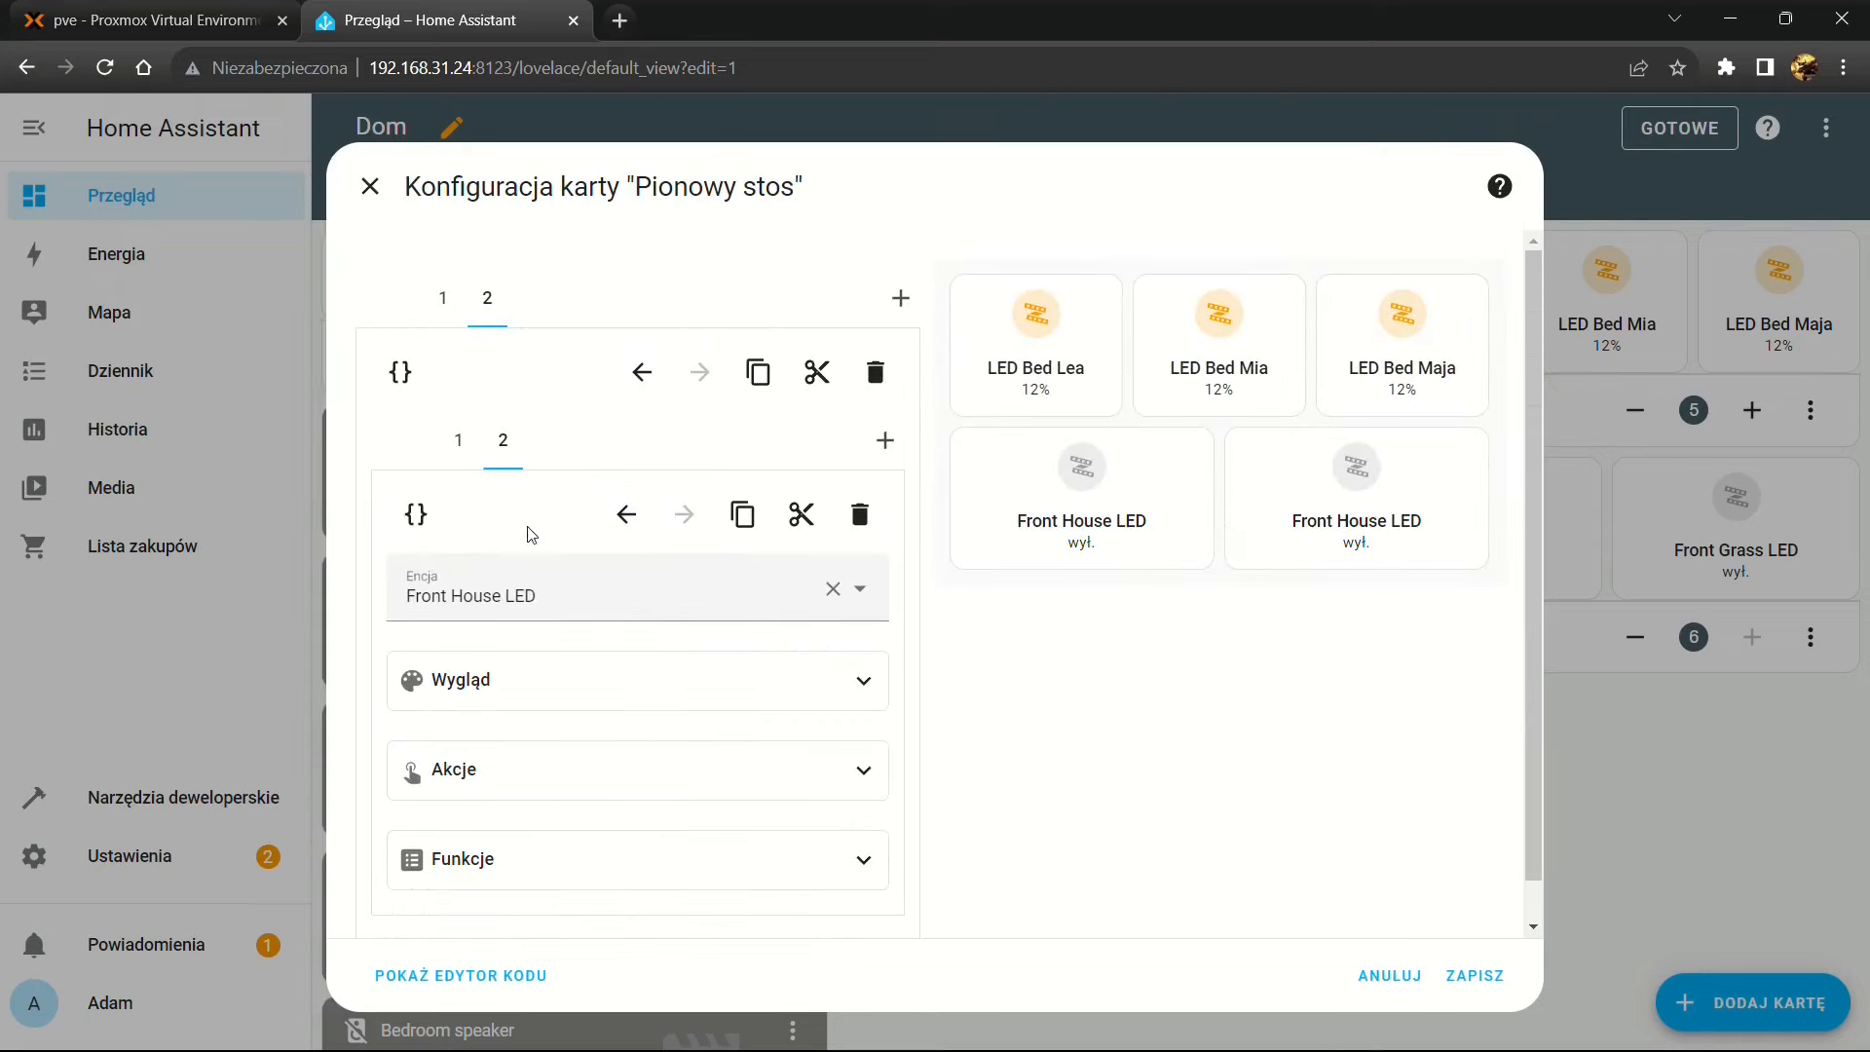
pyautogui.moveTo(601, 598); pyautogui.dragTo(380, 604)
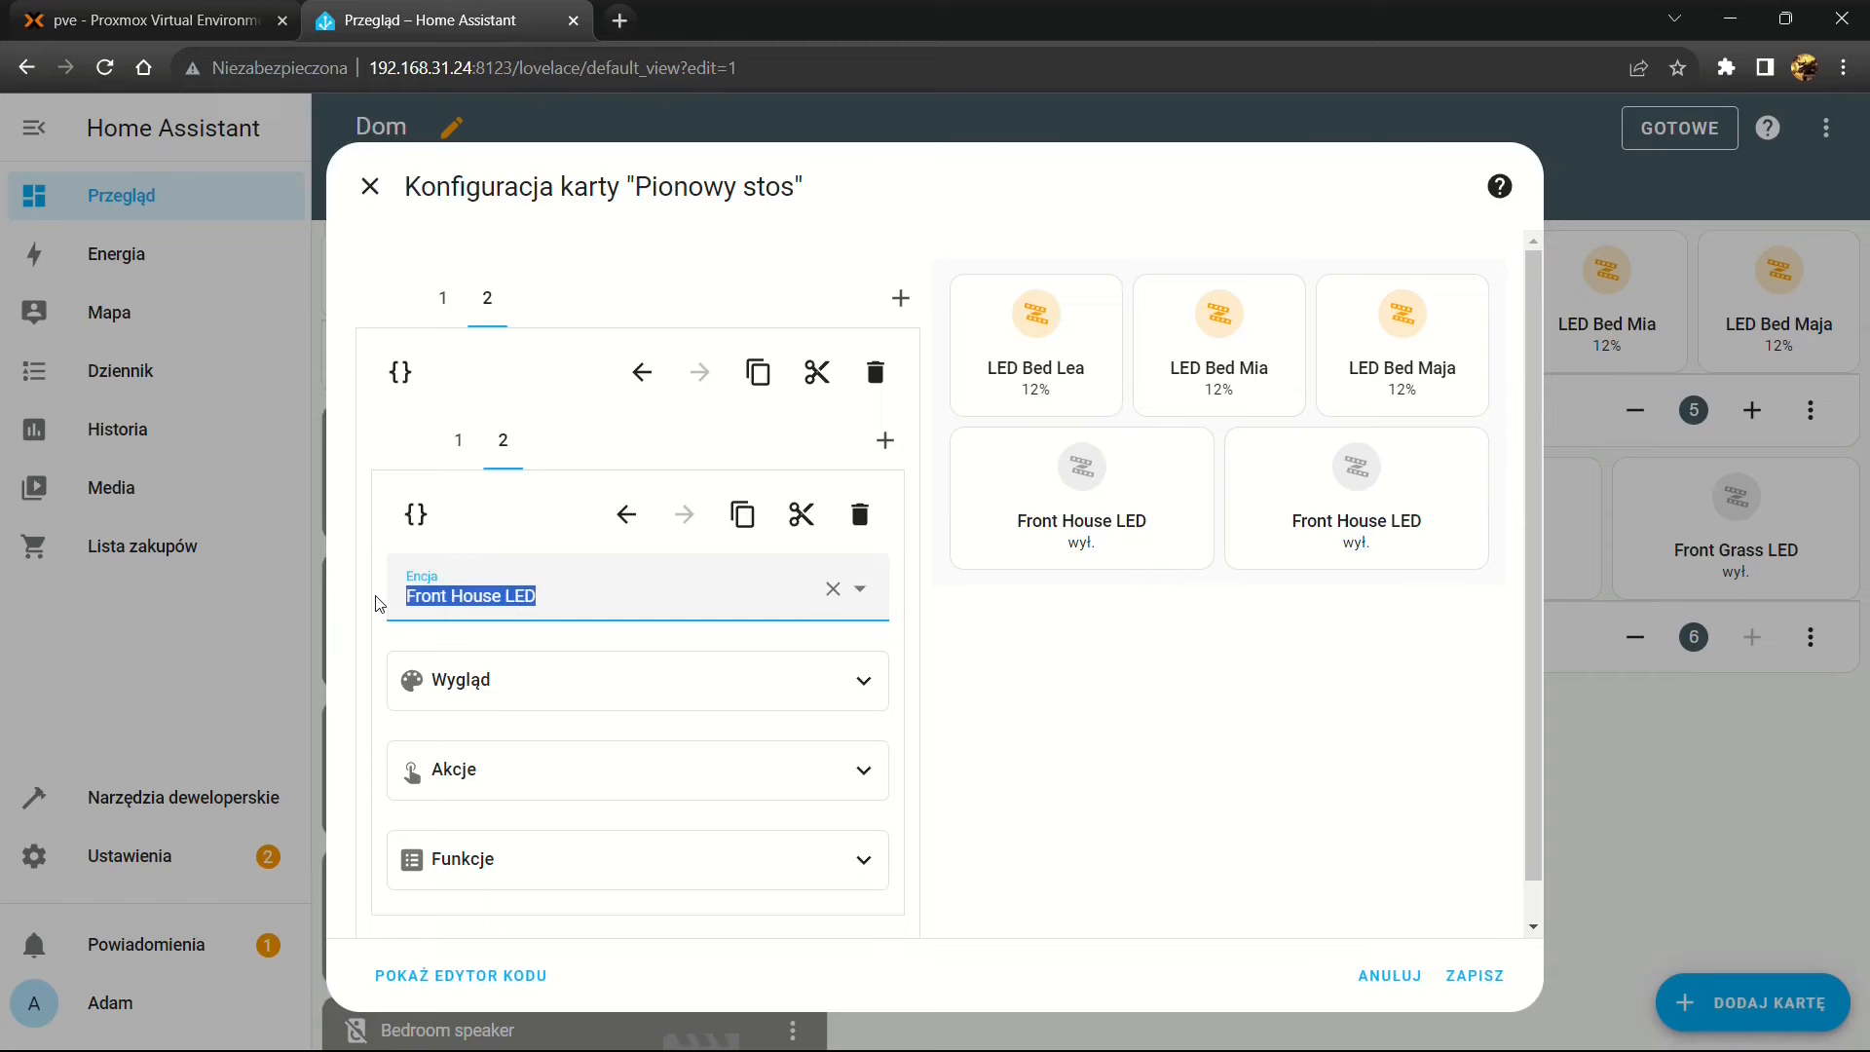
pyautogui.write('front')
pyautogui.click(569, 666)
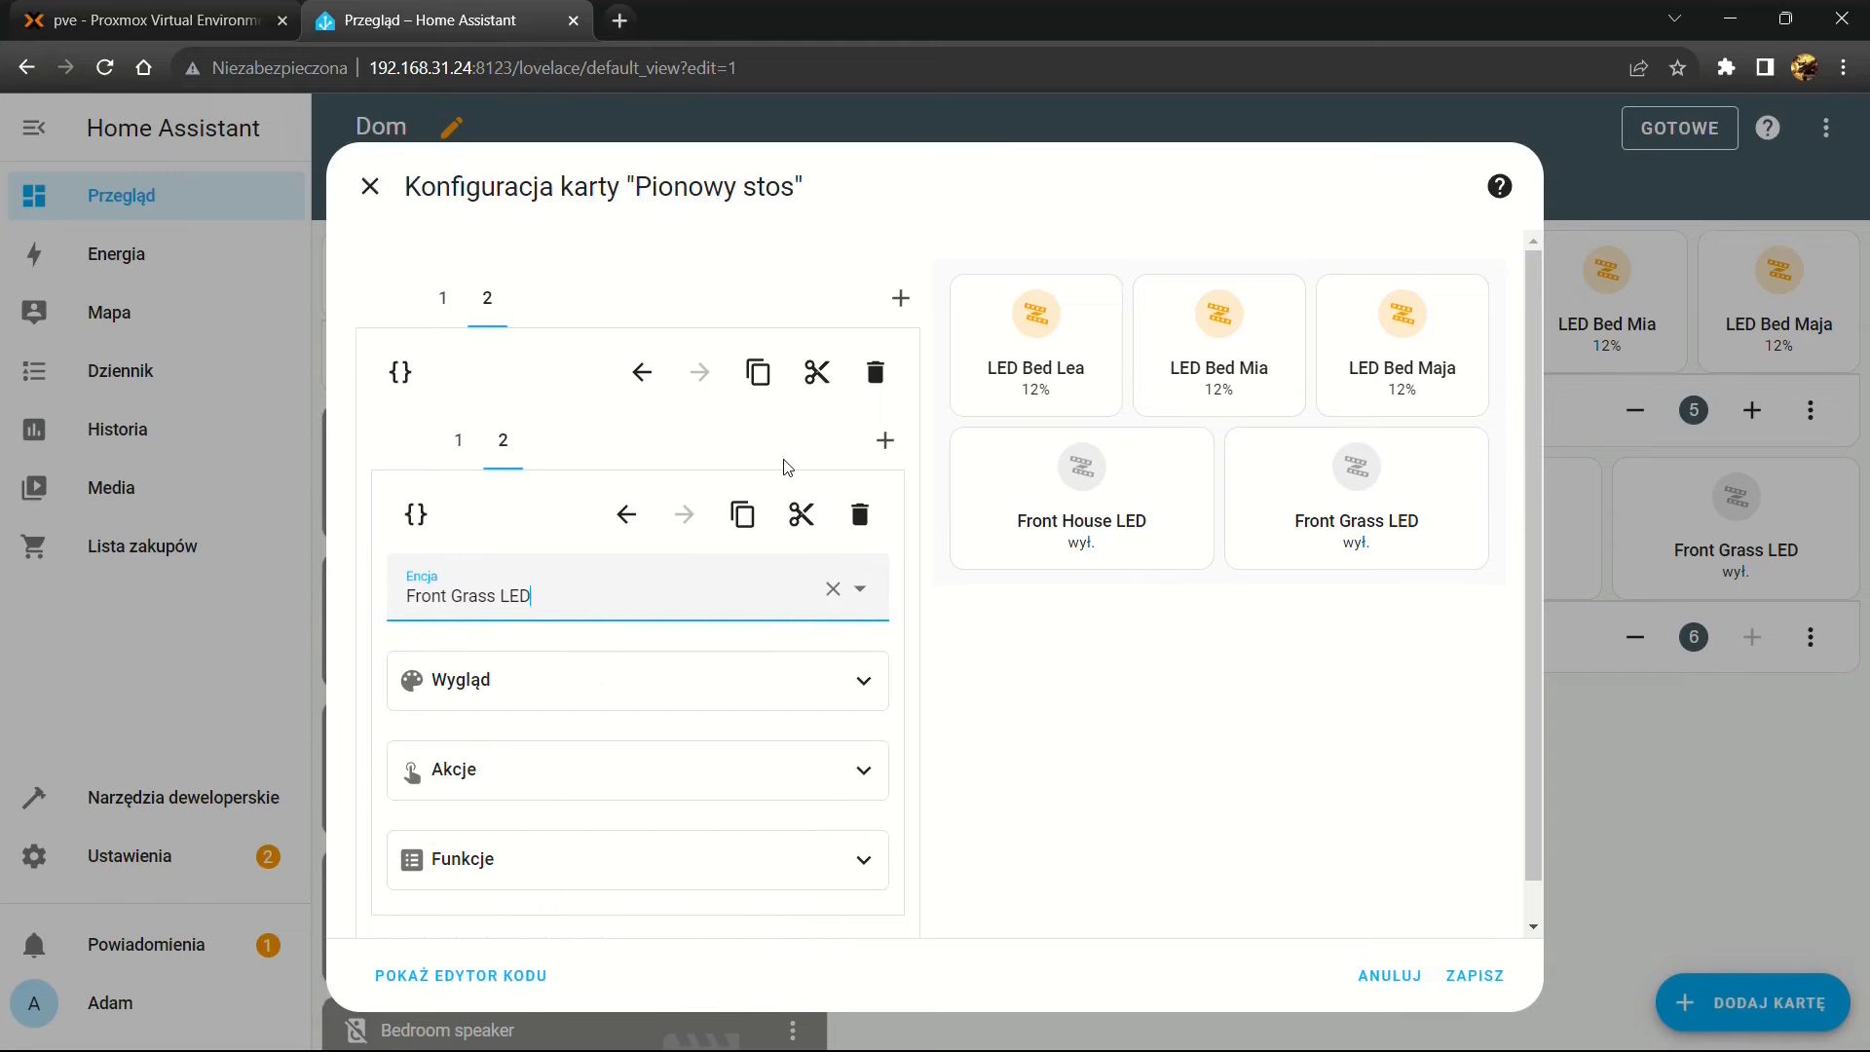
# Add a third horizontal stack to the vertical stack and move it ahead of the front lights row
pyautogui.click(883, 441)
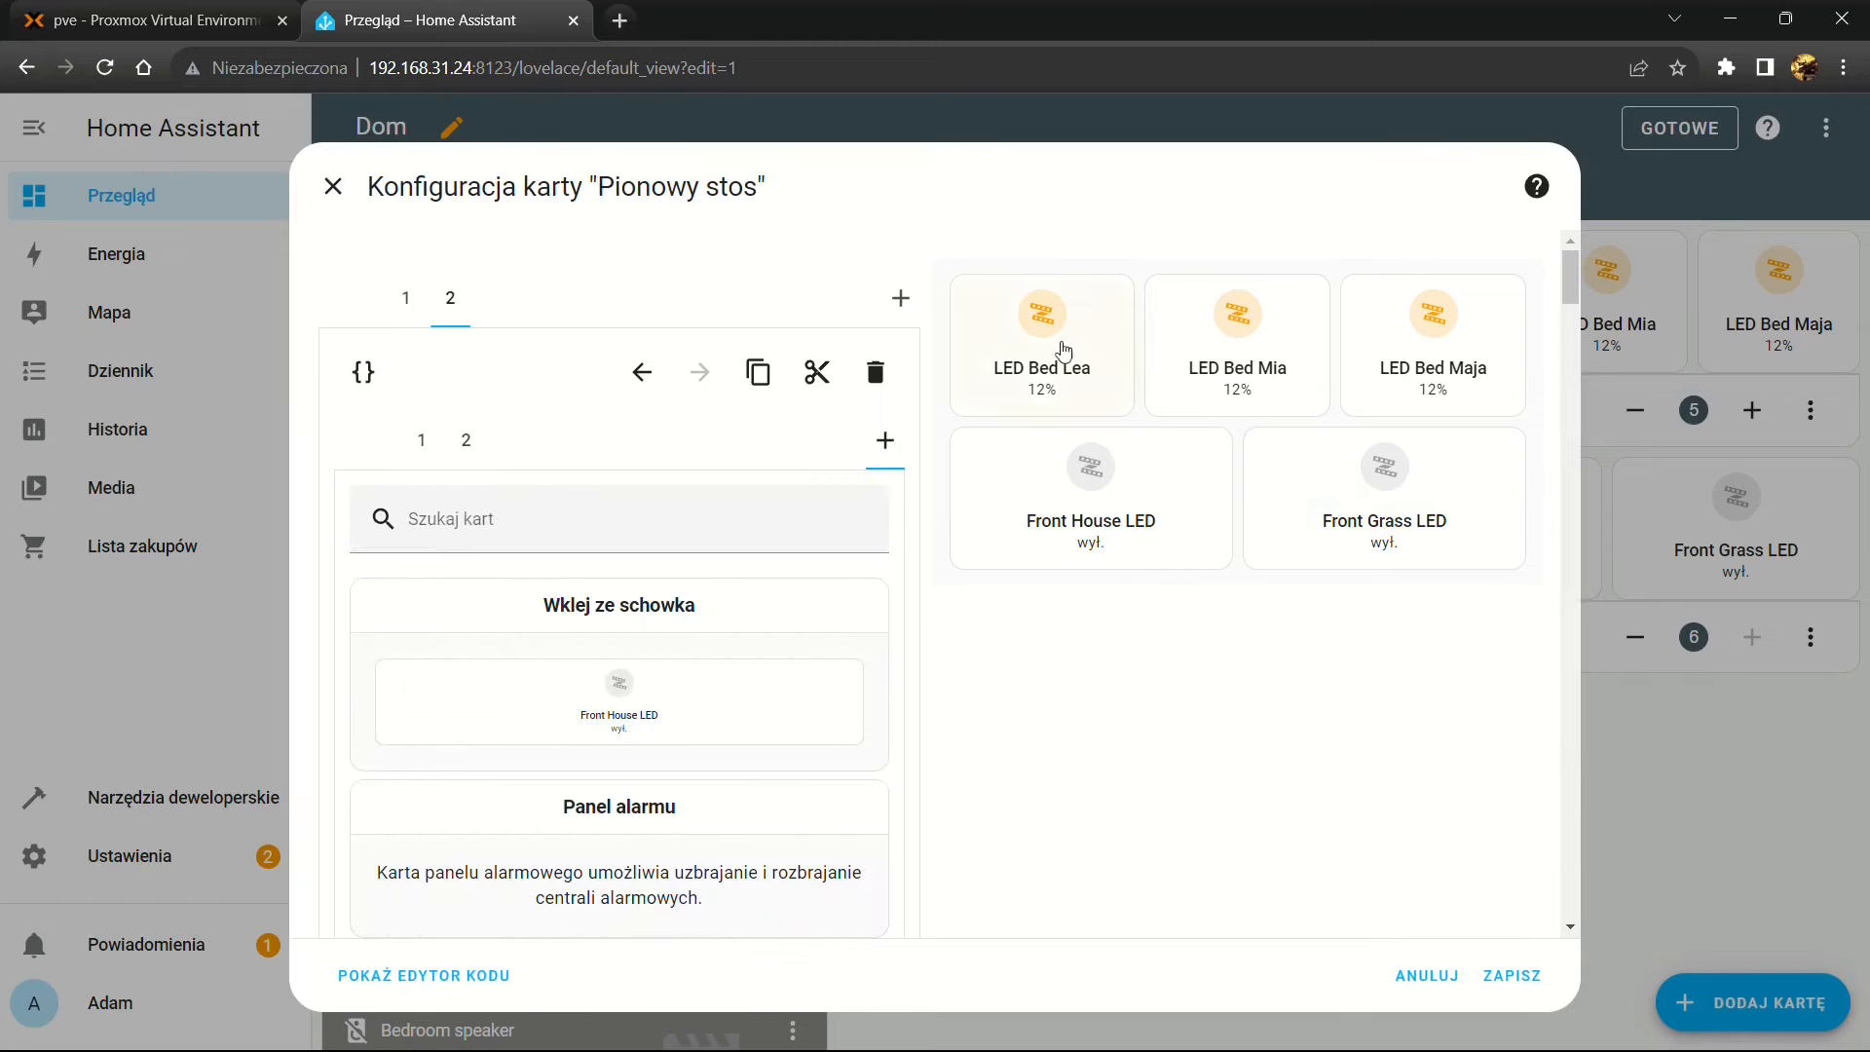
pyautogui.click(901, 298)
pyautogui.scroll(-10, 660, 605)
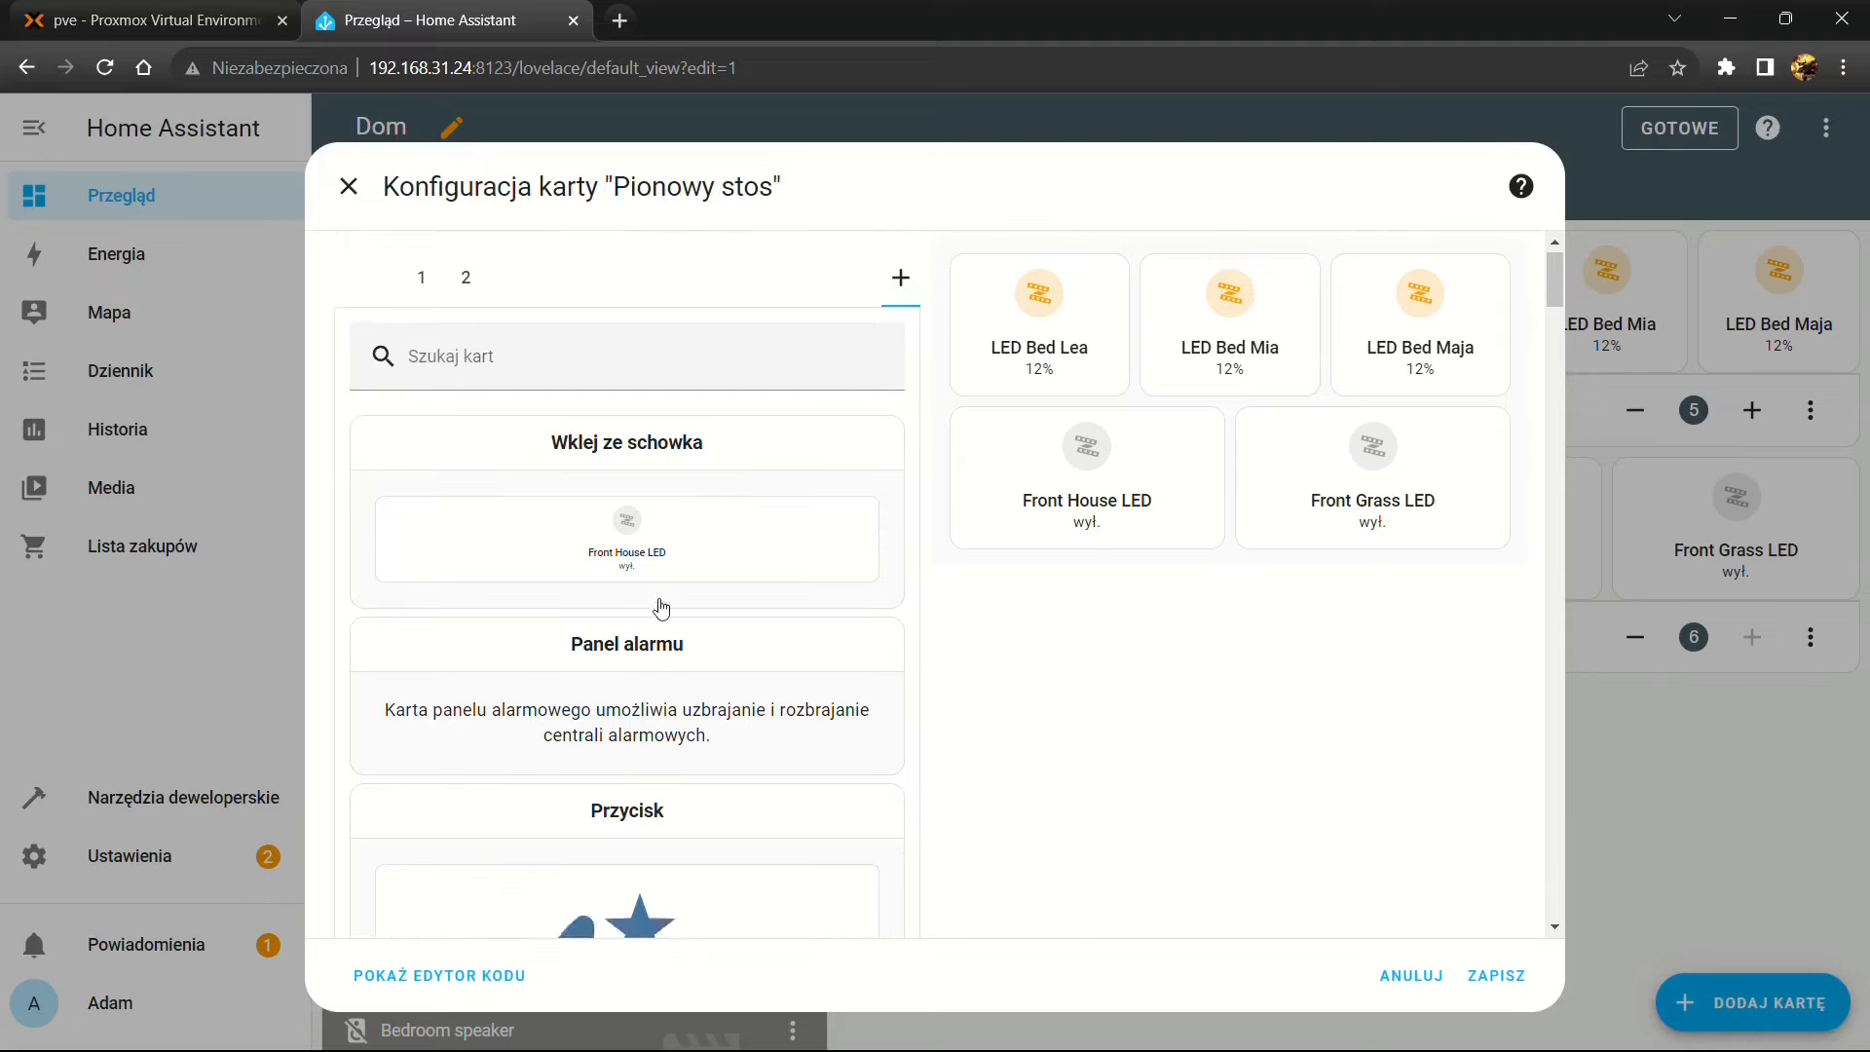
pyautogui.scroll(-15, 660, 644)
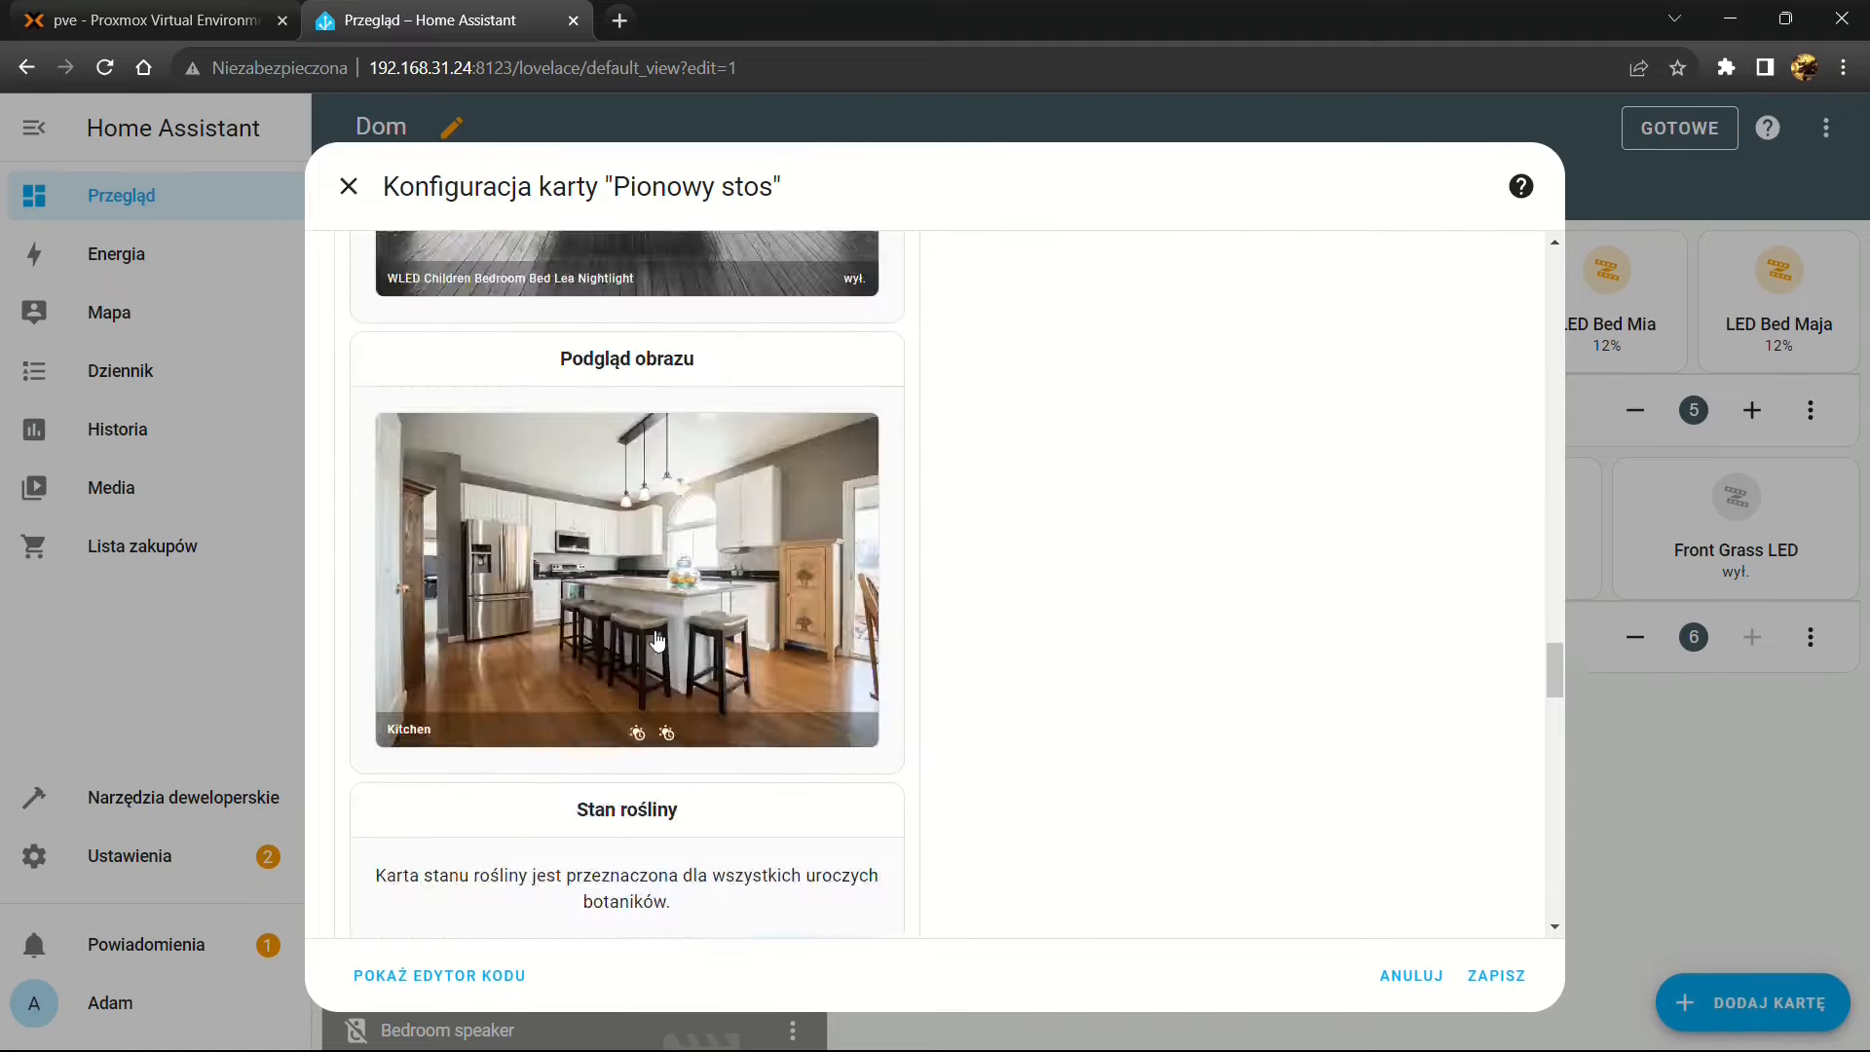
pyautogui.click(614, 558)
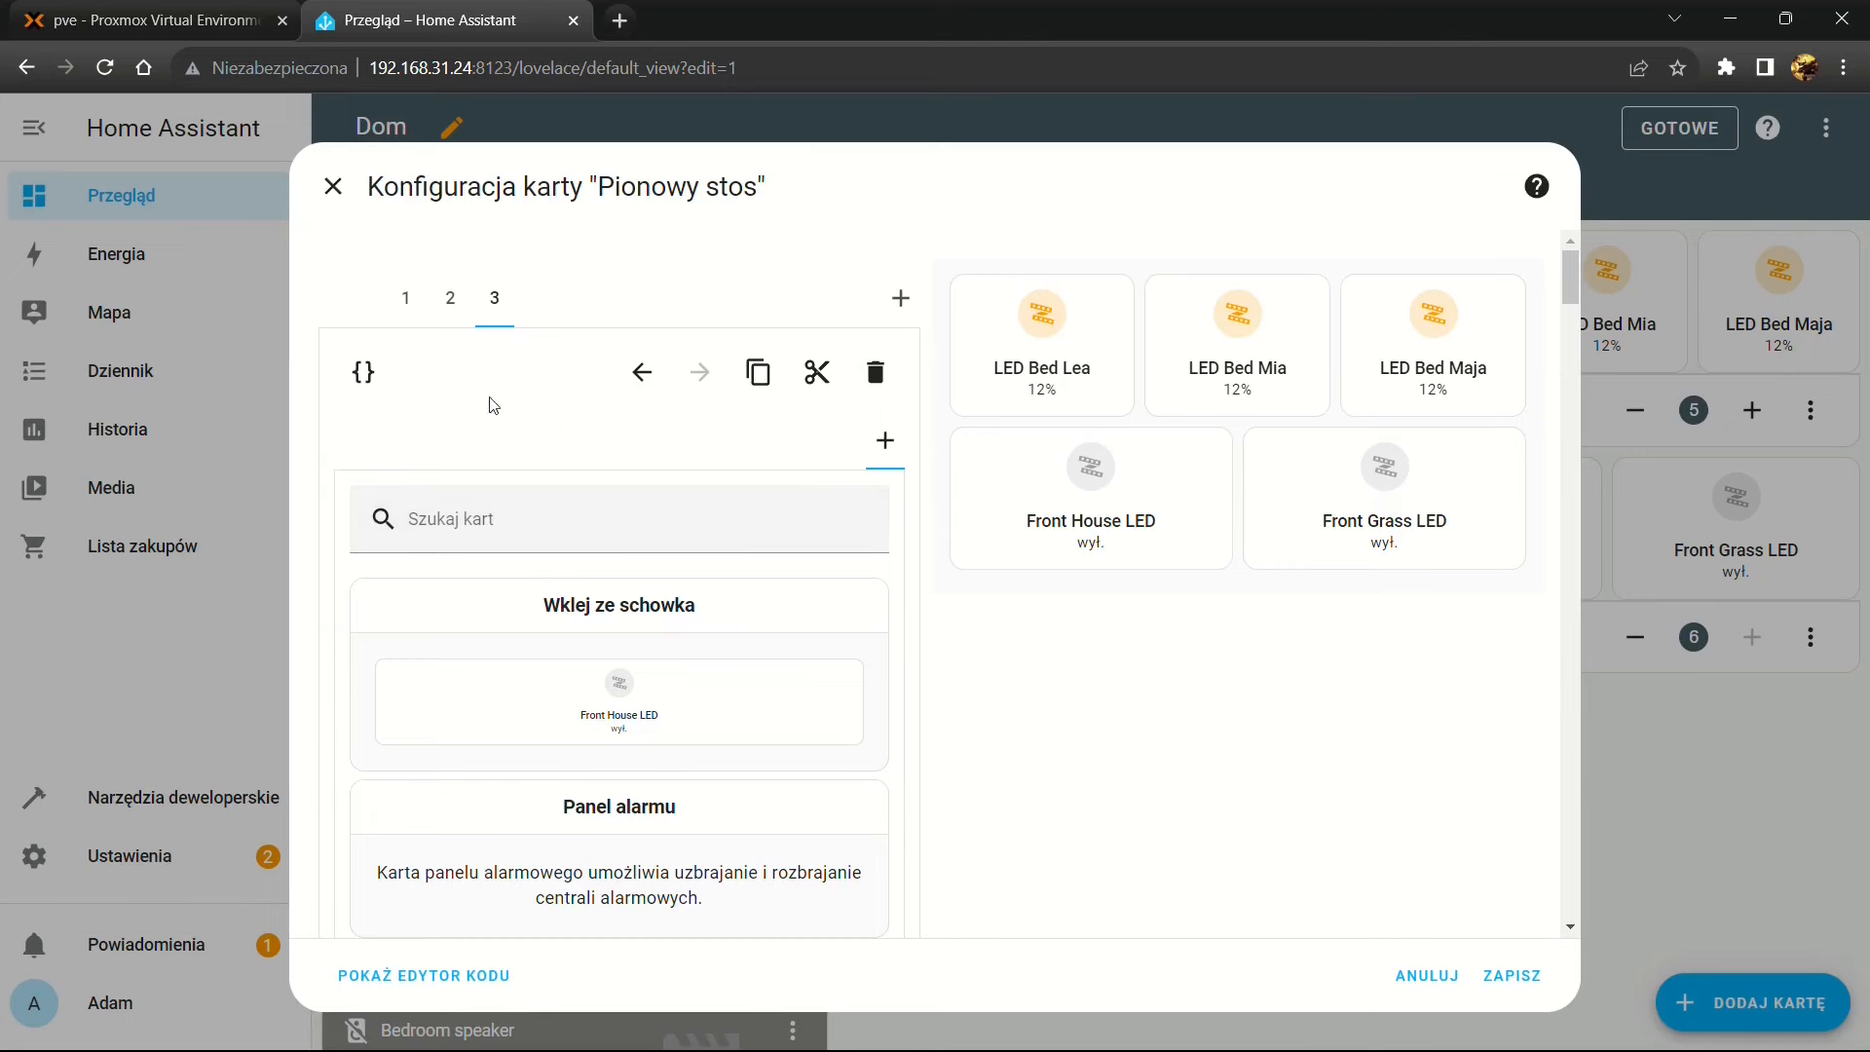
pyautogui.click(640, 373)
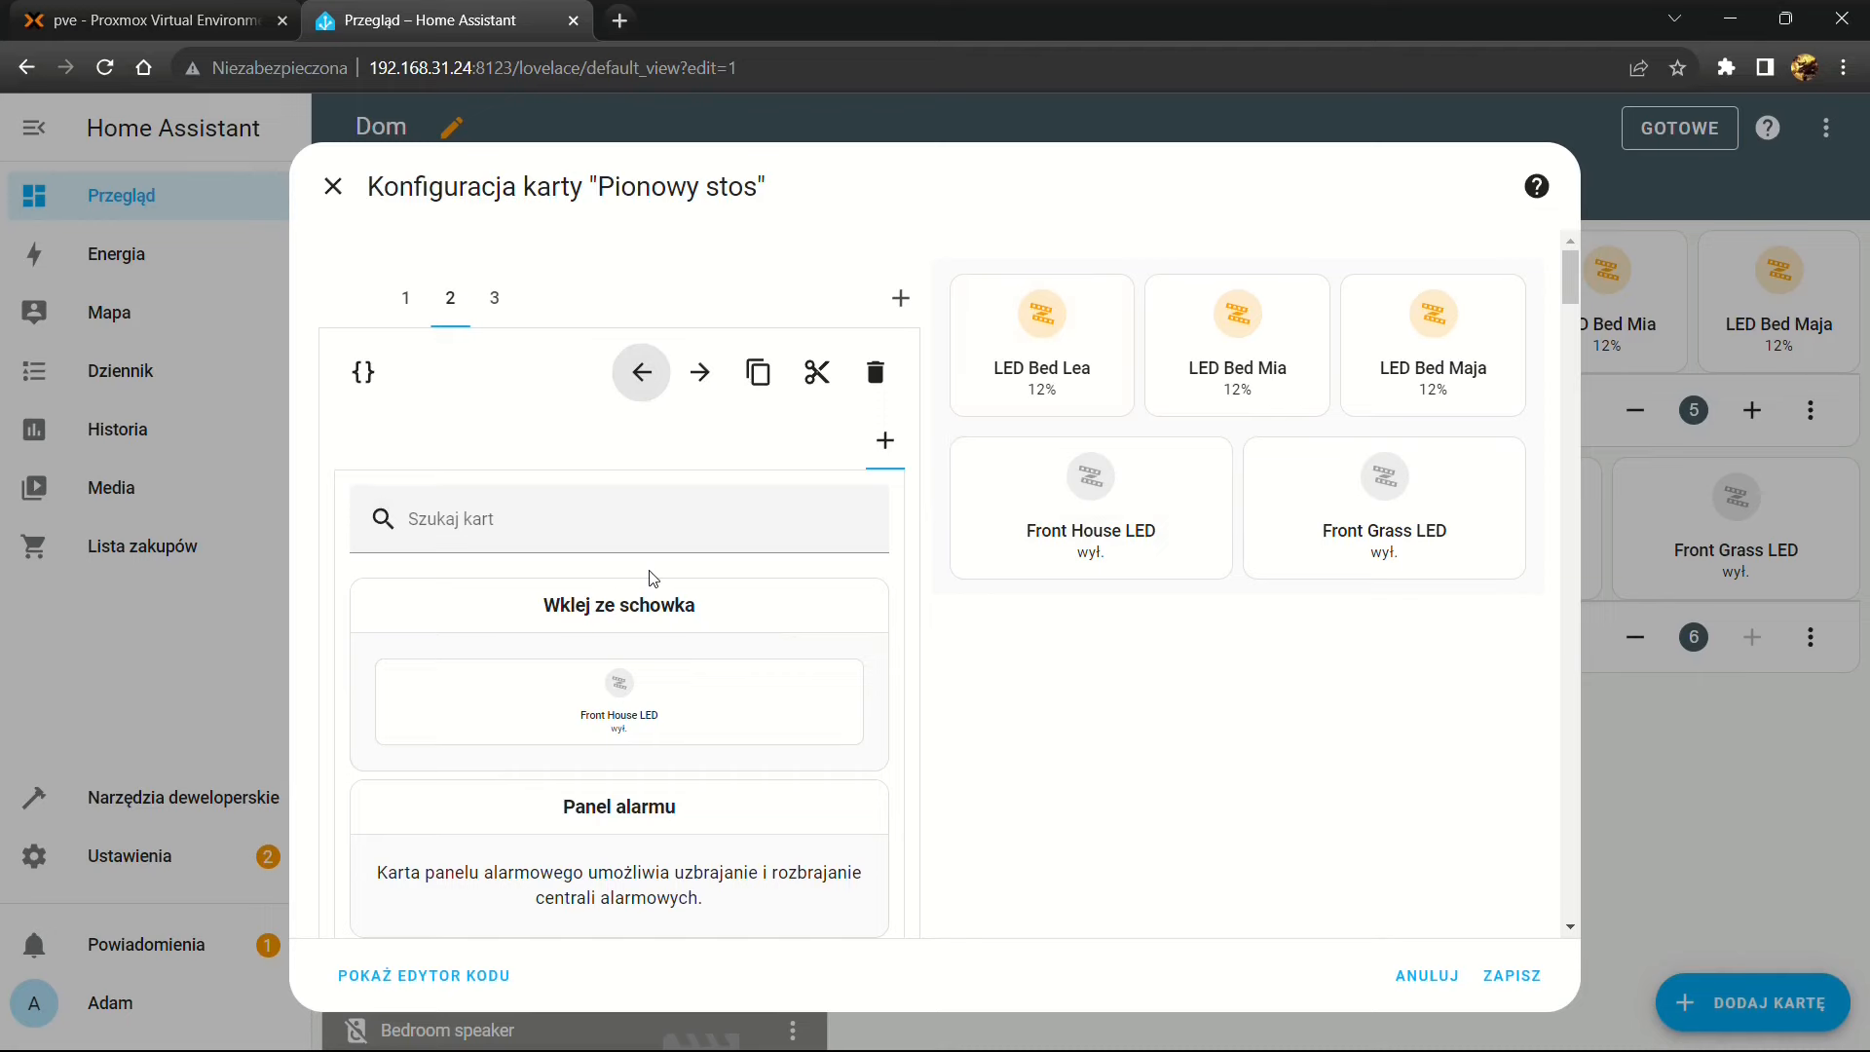
# Fill the empty middle row with tiles for Table One, Table Two, Table Three and Table Four, and save the vertical stack card
pyautogui.scroll(-1, 1086, 451)
pyautogui.click(620, 578)
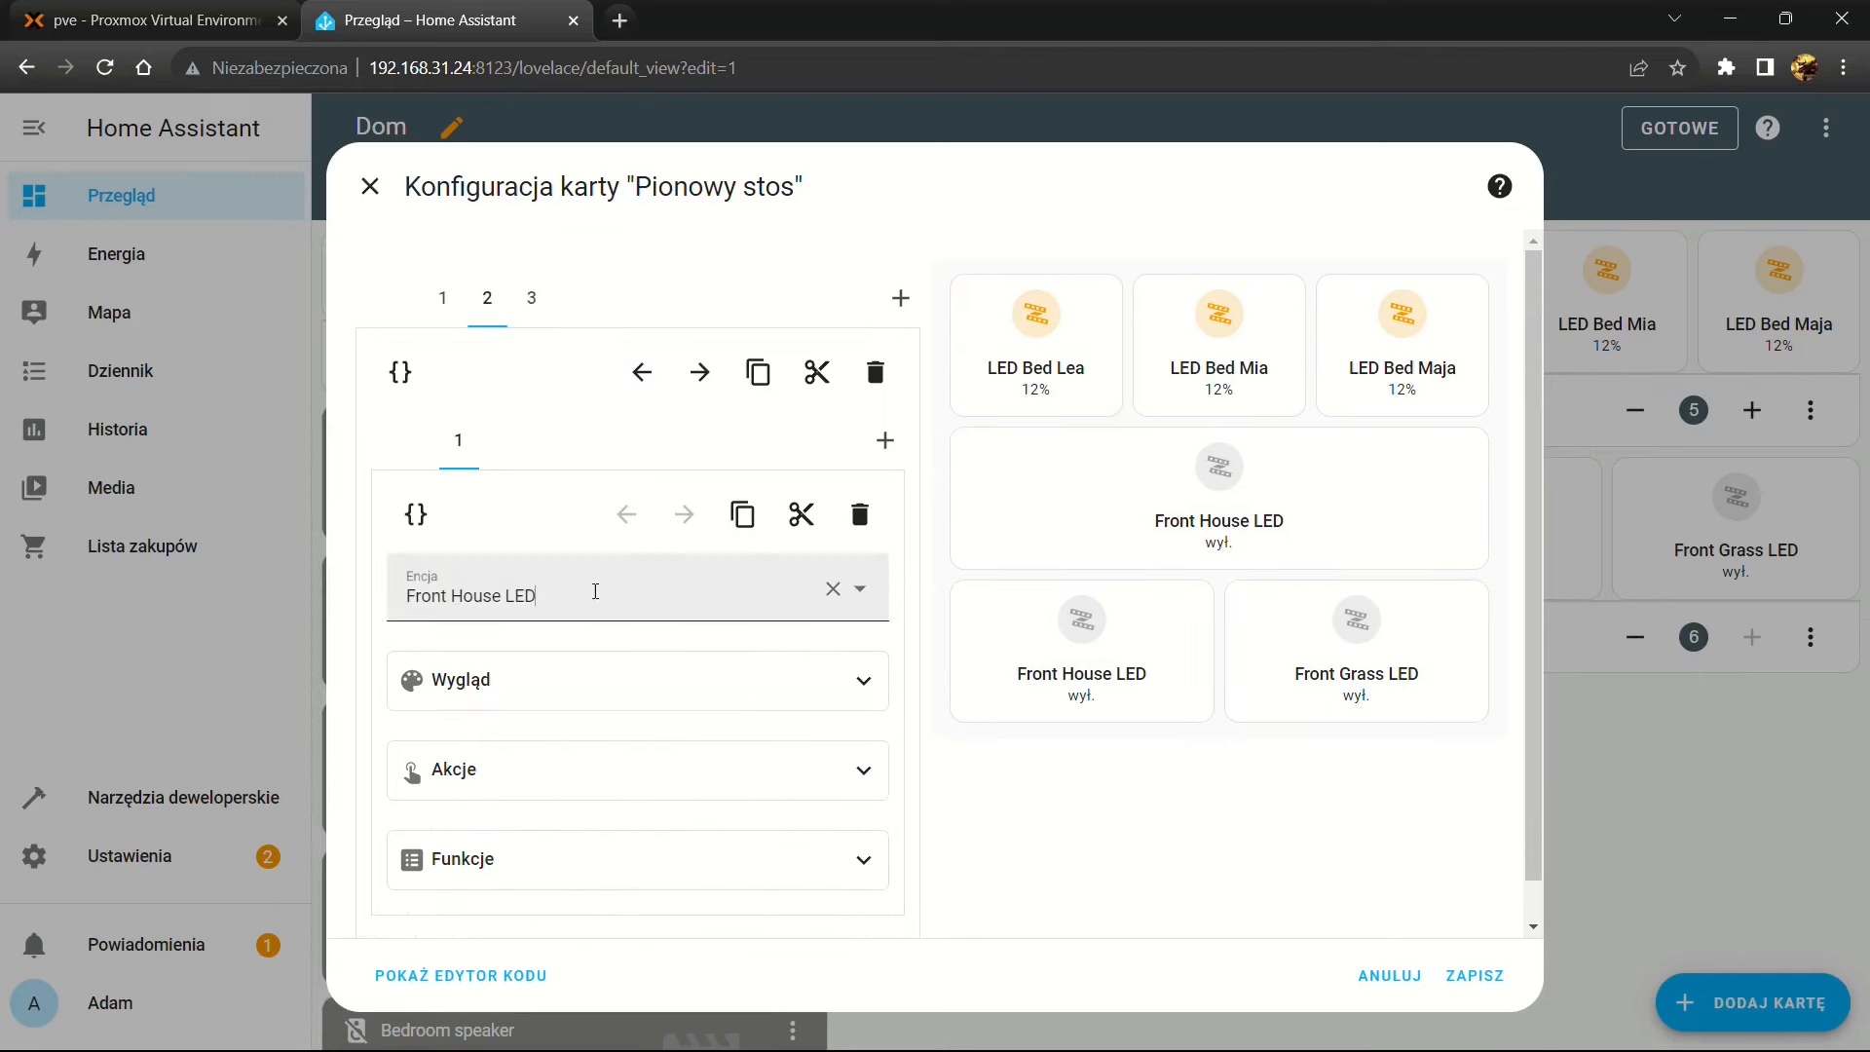
pyautogui.moveTo(595, 591); pyautogui.dragTo(343, 613)
pyautogui.write('table')
pyautogui.click(597, 951)
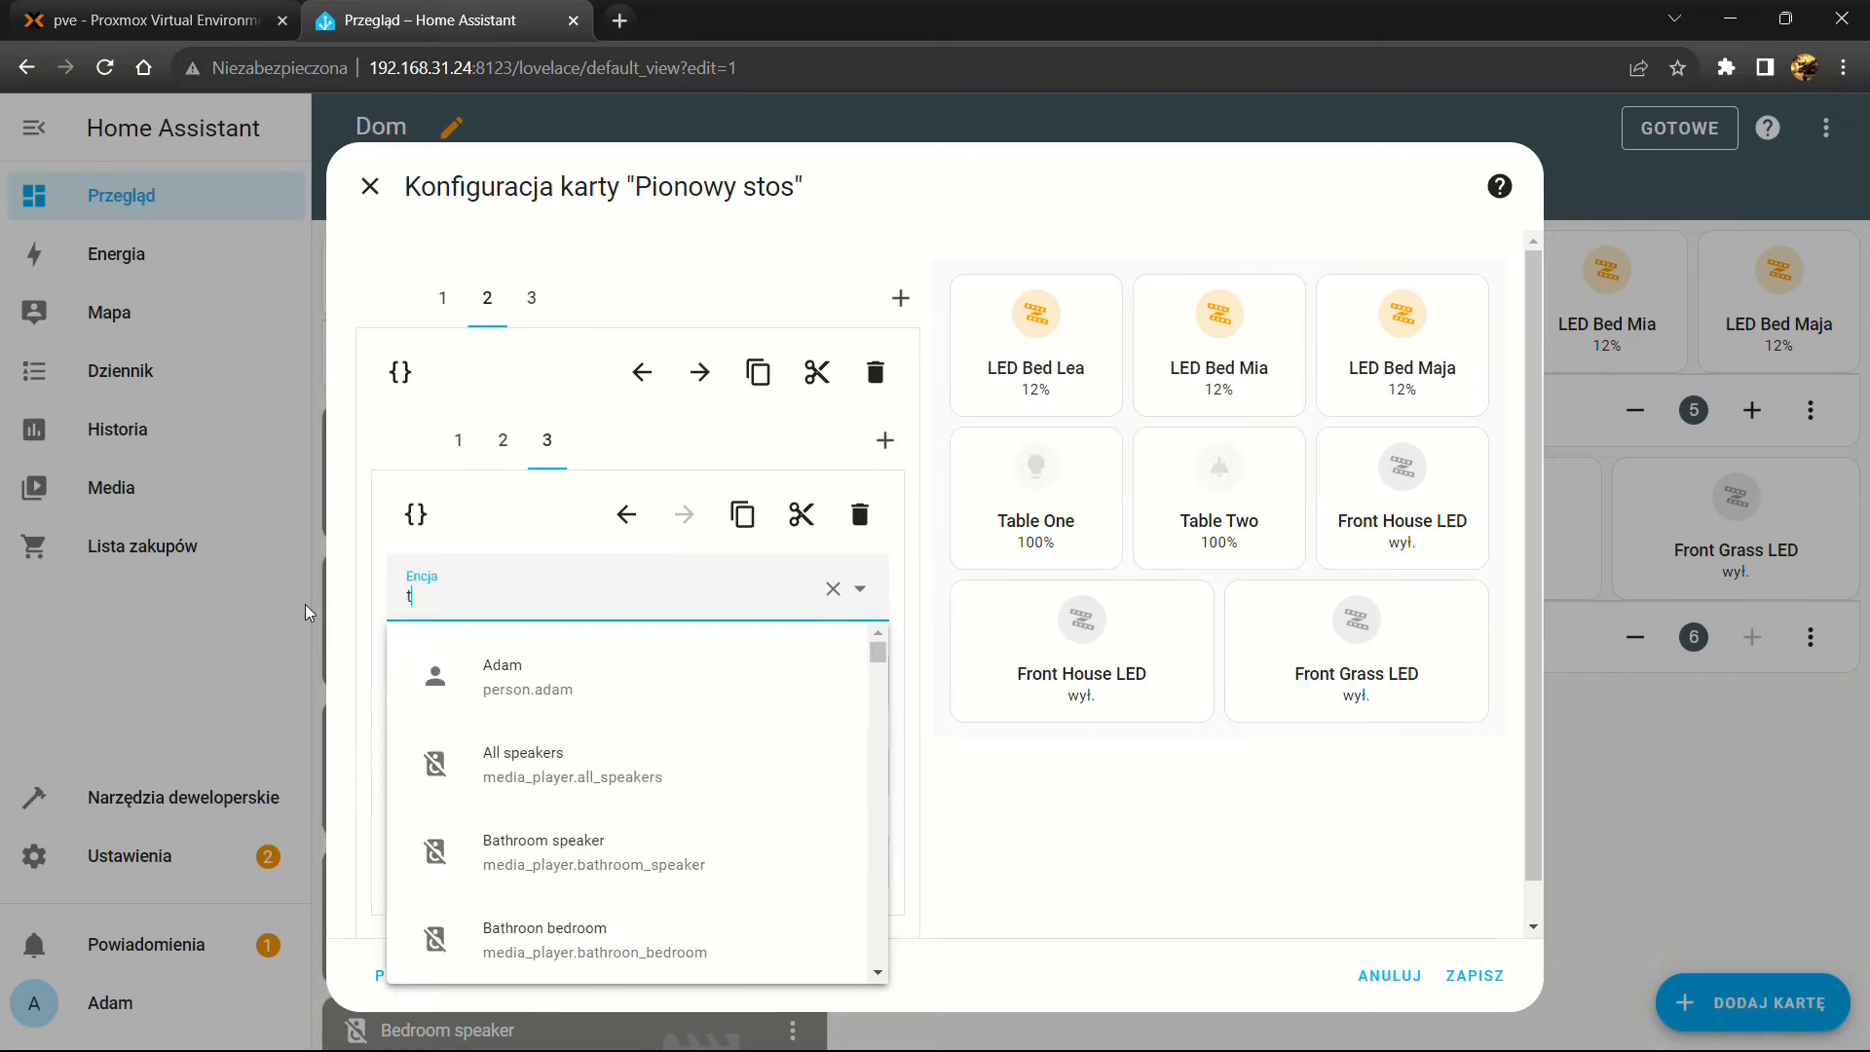
pyautogui.write('table')
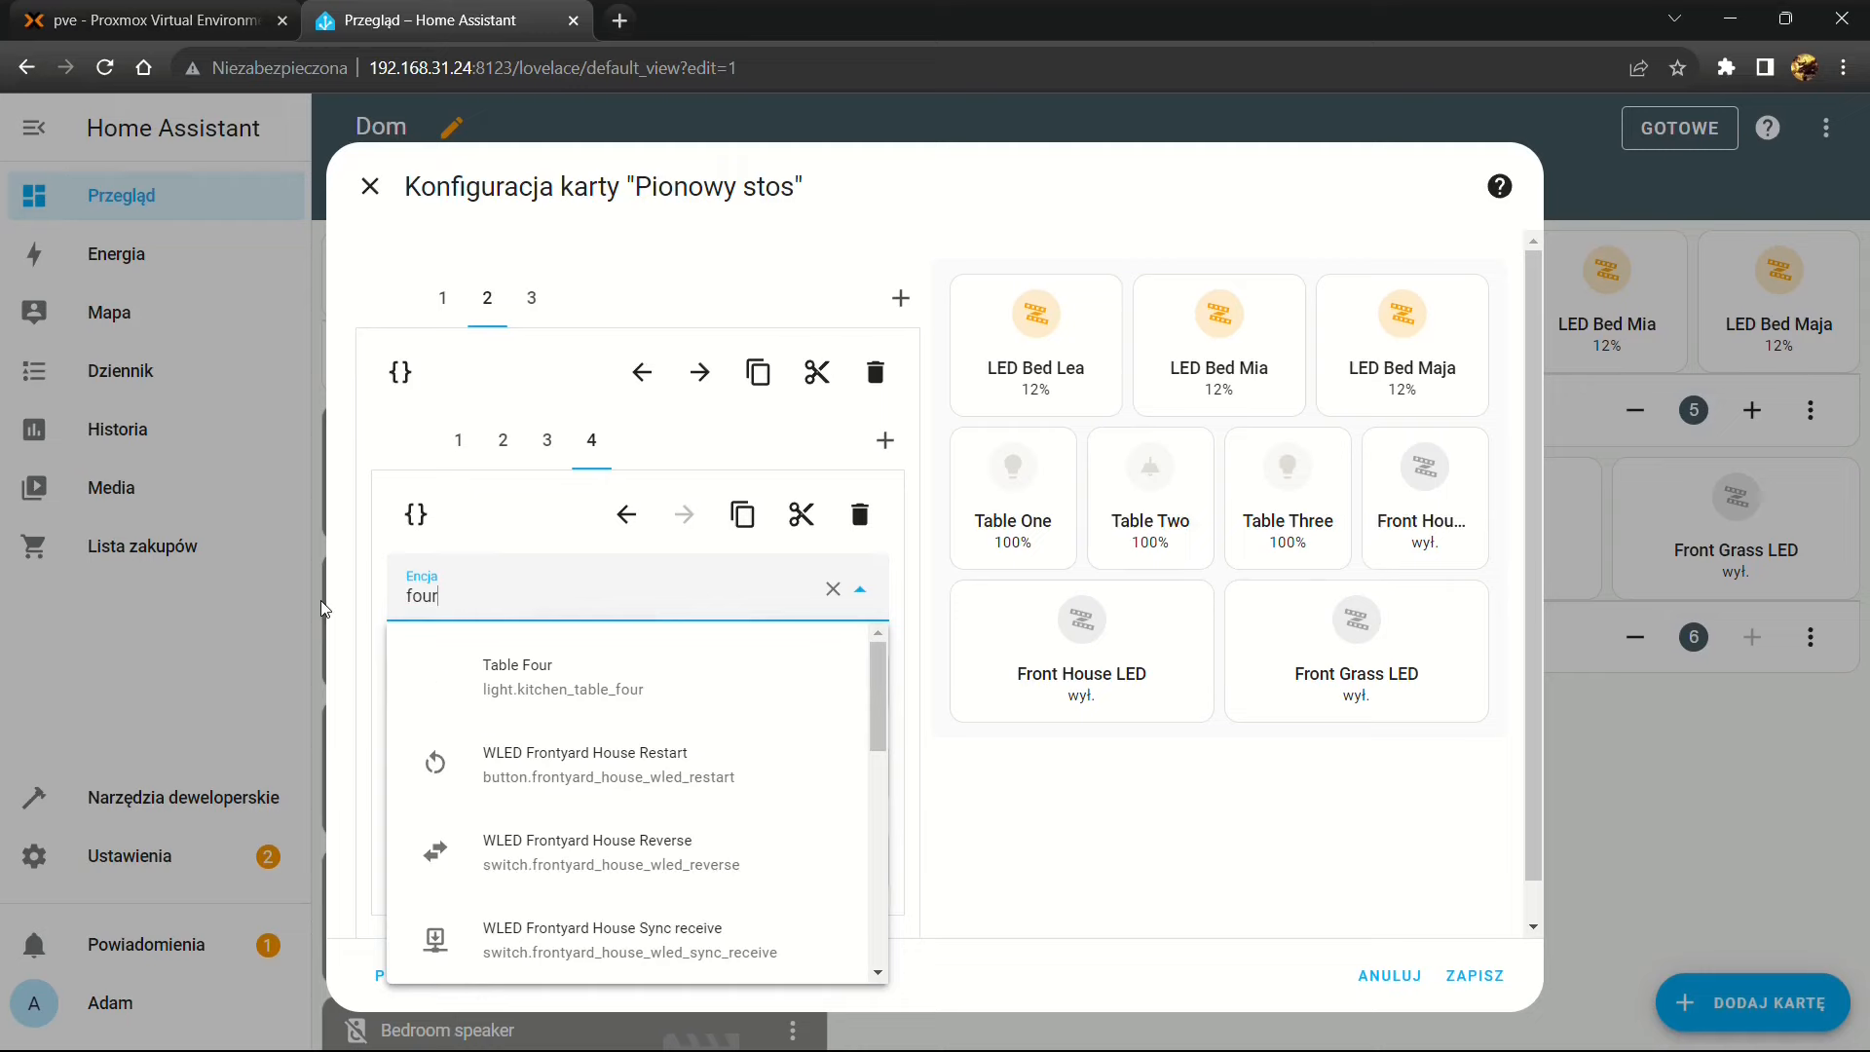
pyautogui.click(614, 679)
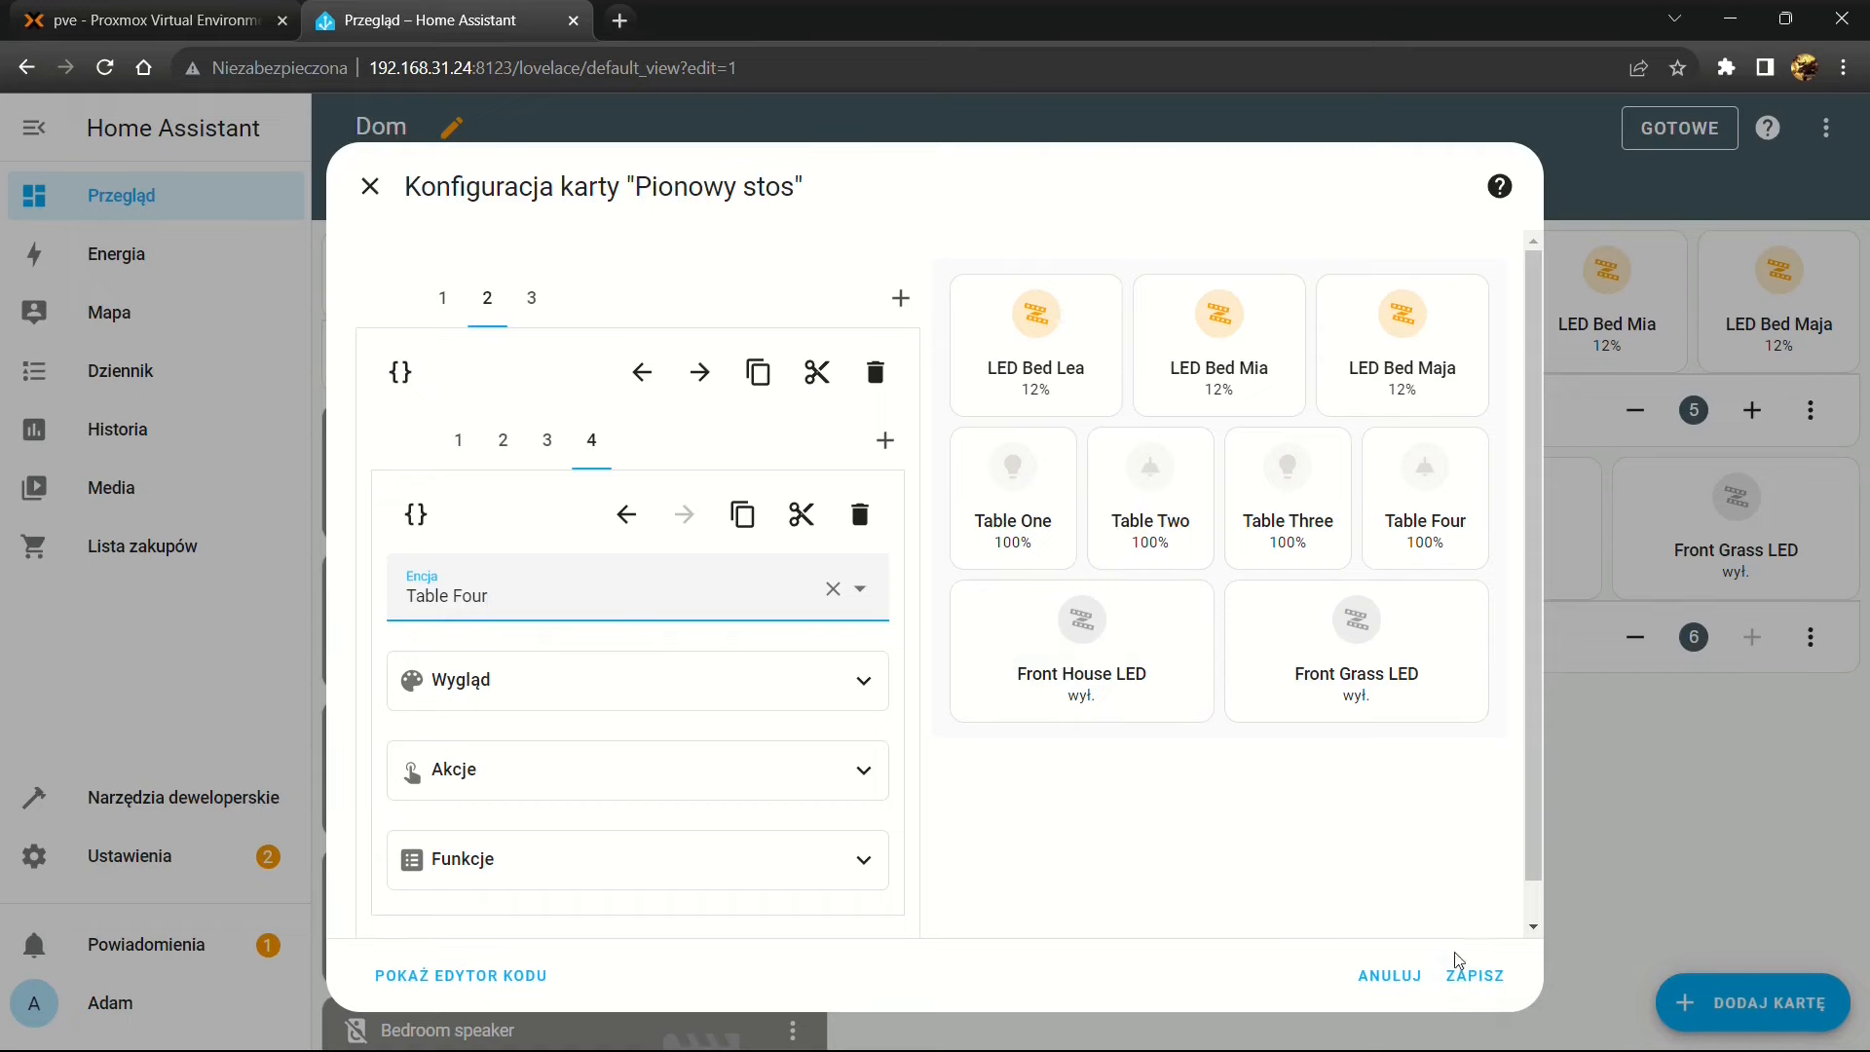
pyautogui.click(1474, 976)
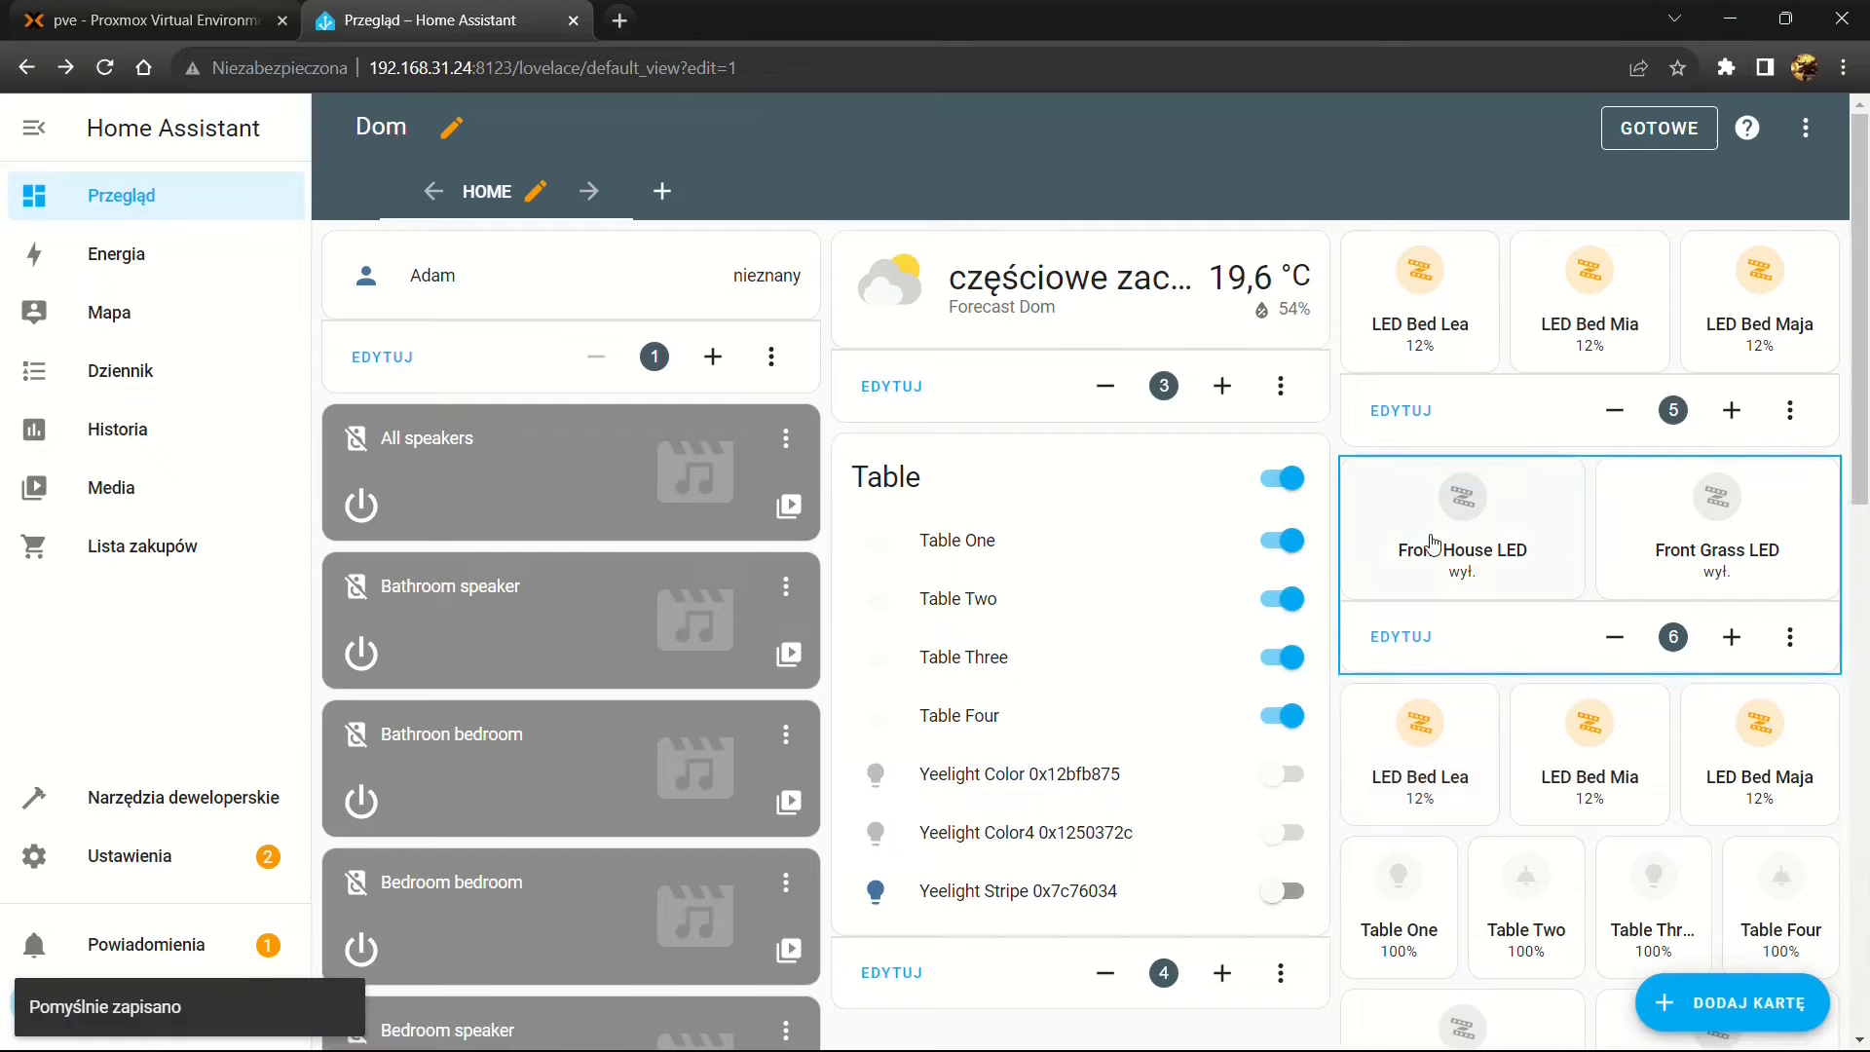
# Delete the two old standalone row cards for the front LEDs and the bed LEDs from the dashboard
pyautogui.scroll(-5, 1604, 551)
pyautogui.scroll(3, 1604, 550)
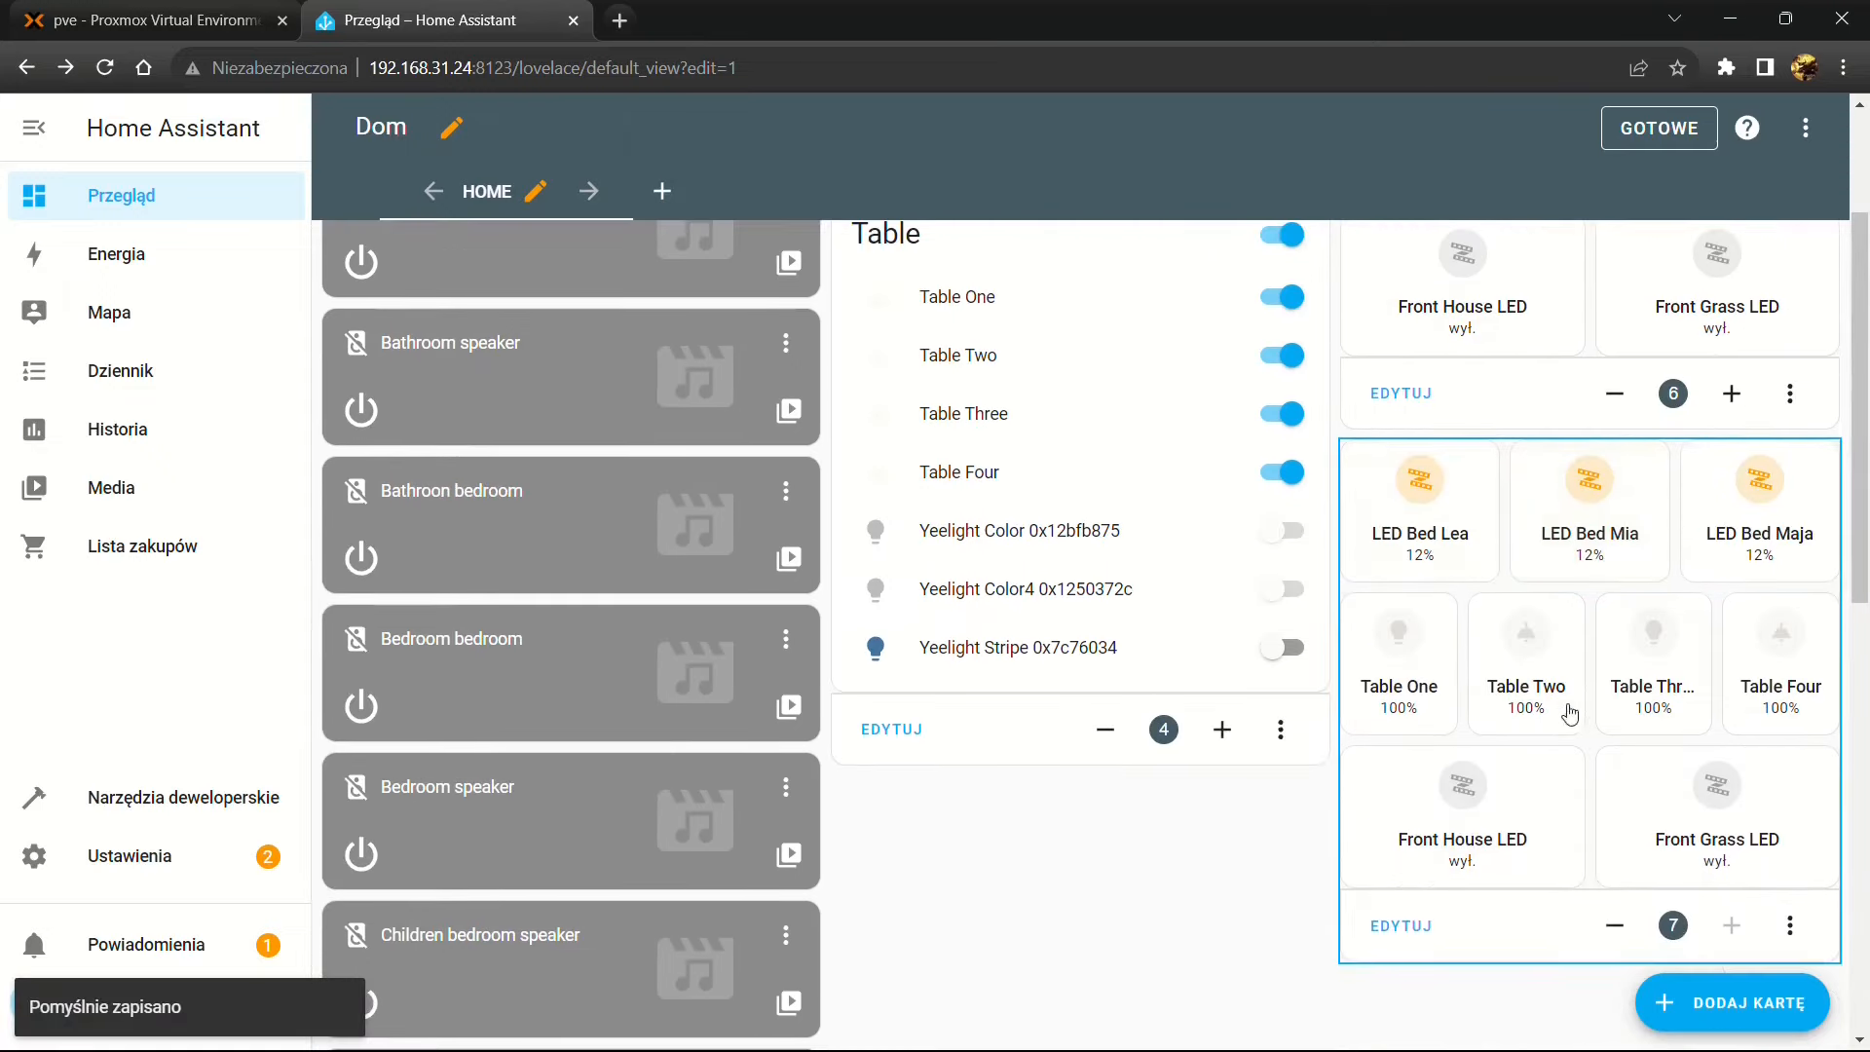
pyautogui.scroll(3, 1461, 614)
pyautogui.click(1791, 637)
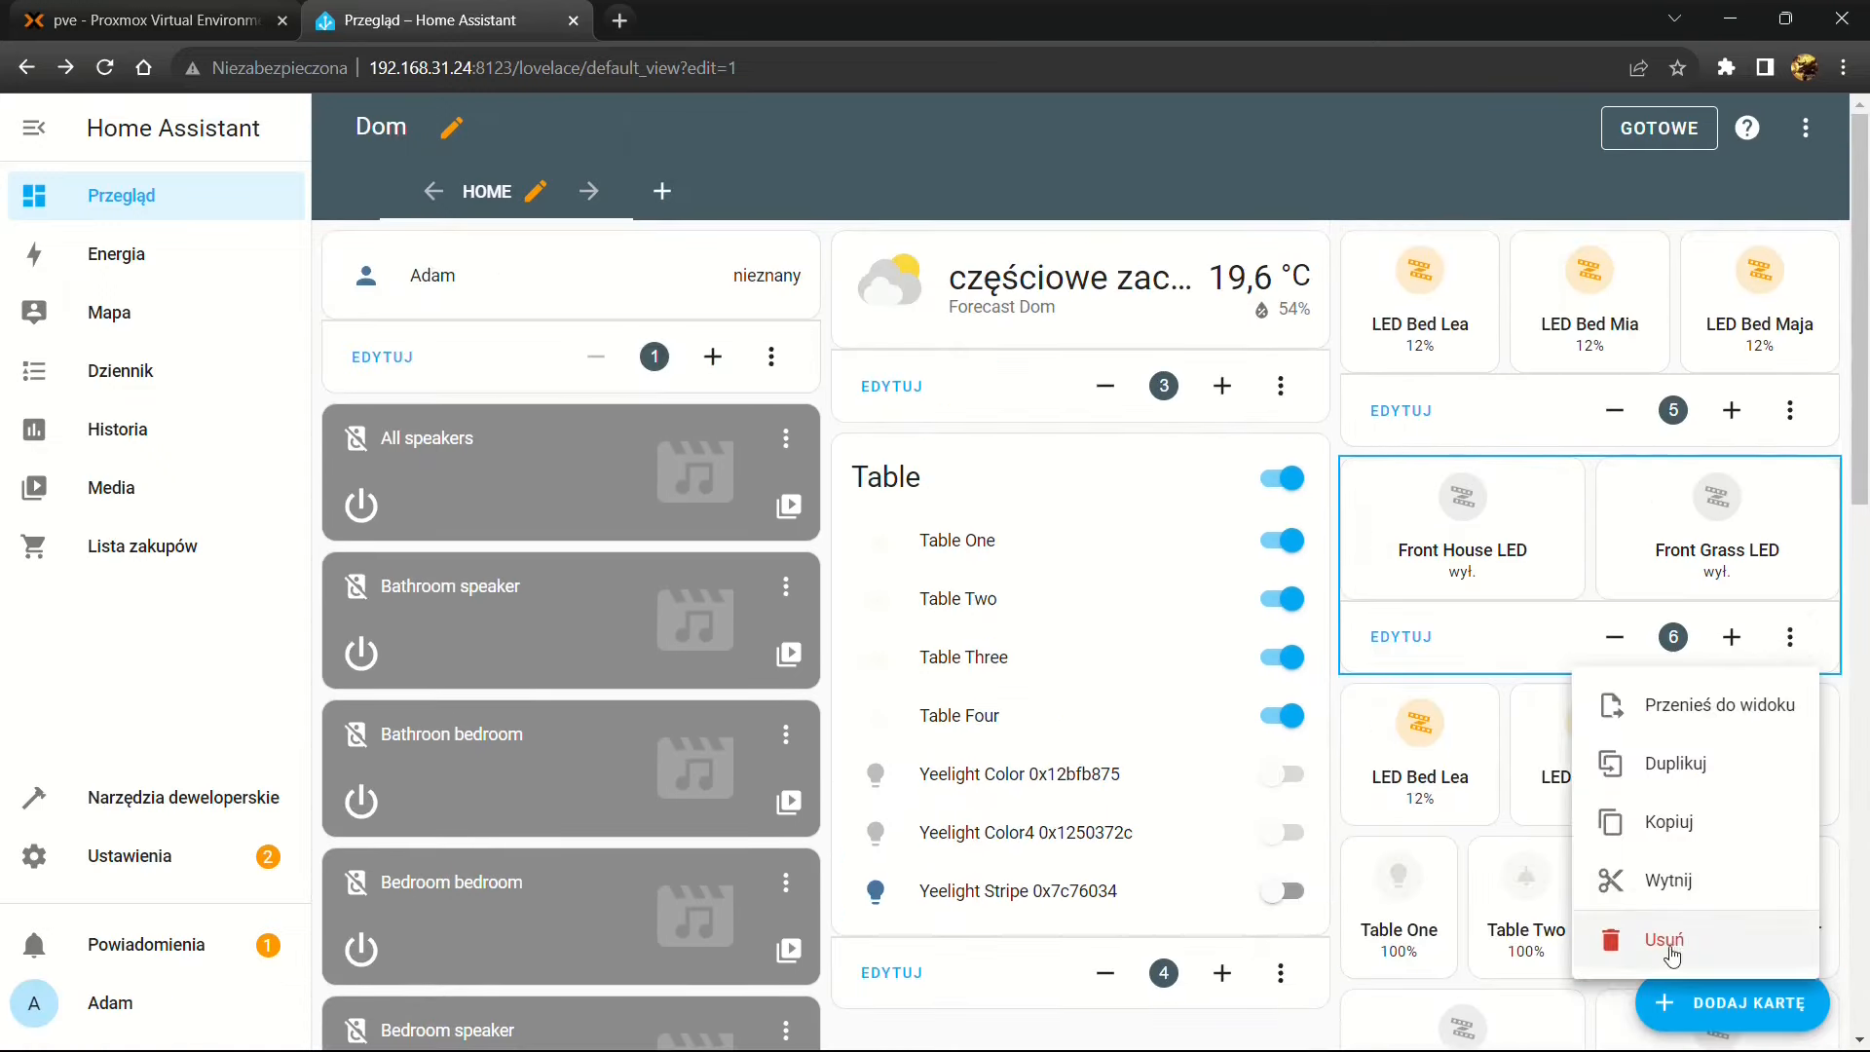
pyautogui.click(1656, 939)
pyautogui.click(1135, 713)
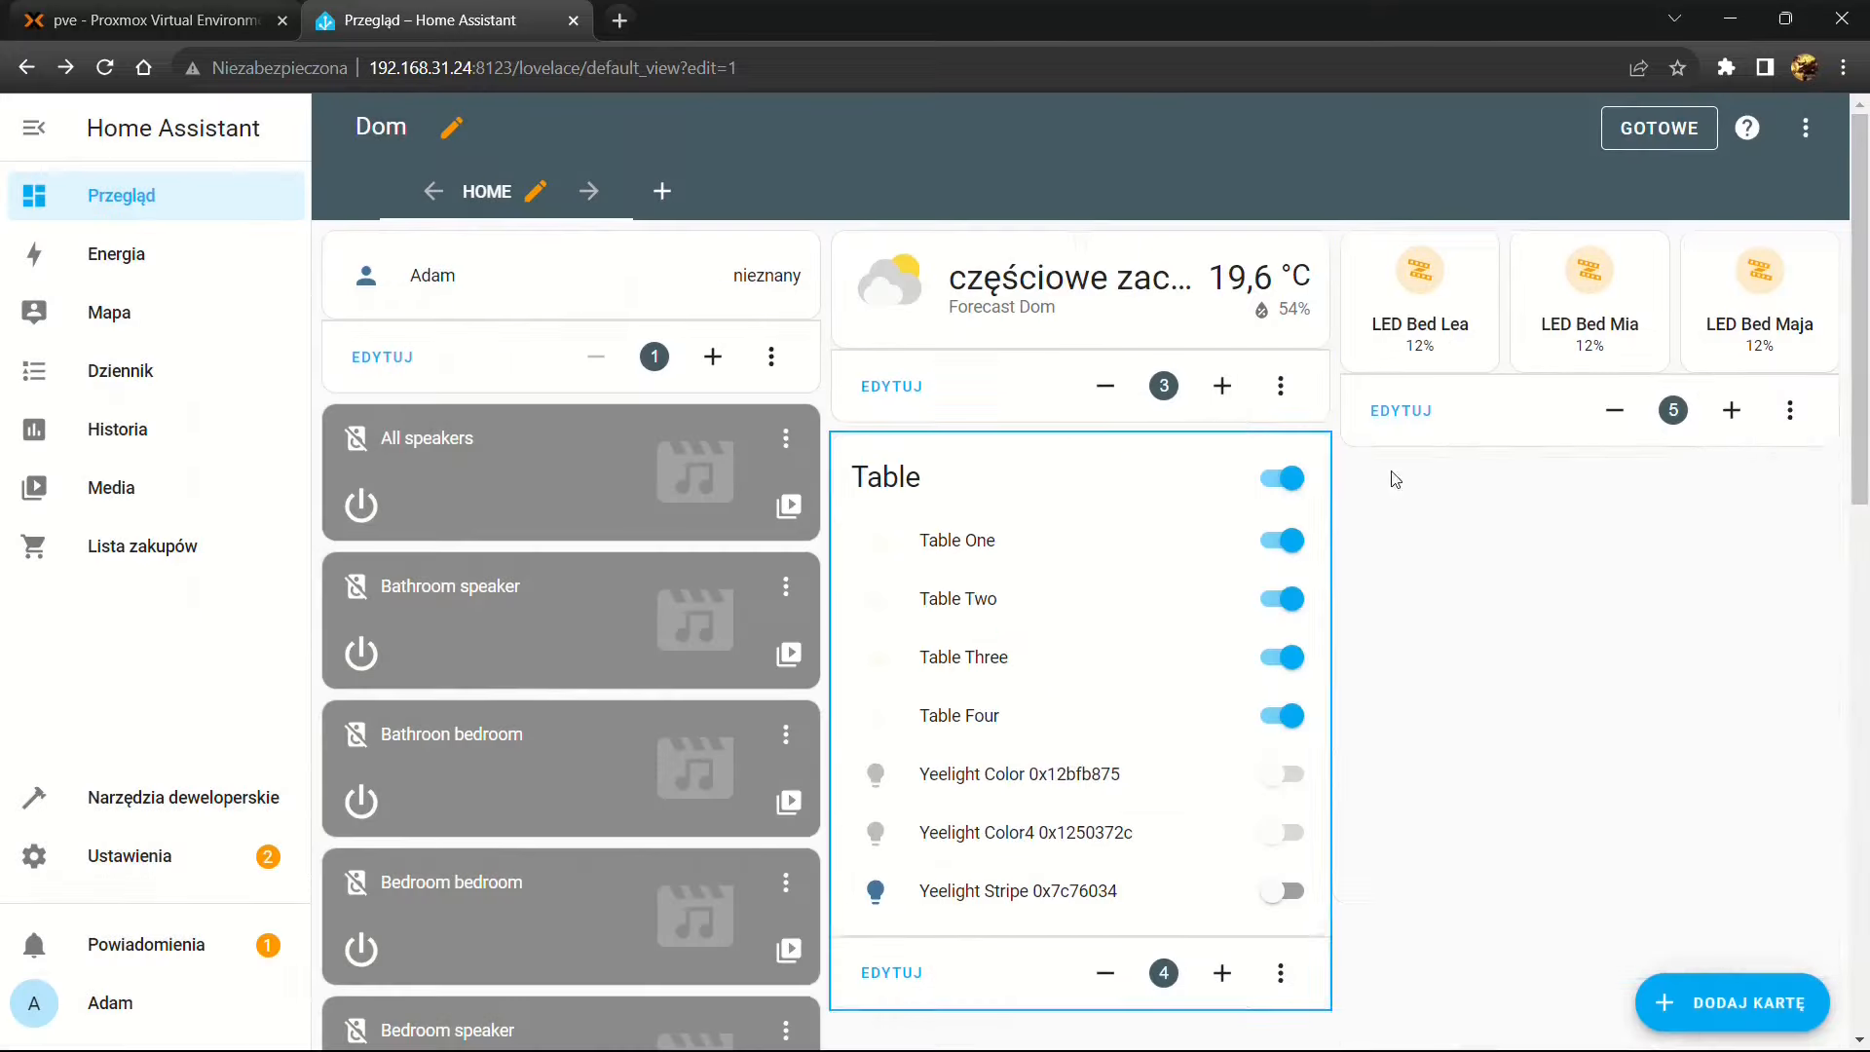
pyautogui.click(1791, 410)
pyautogui.click(1128, 716)
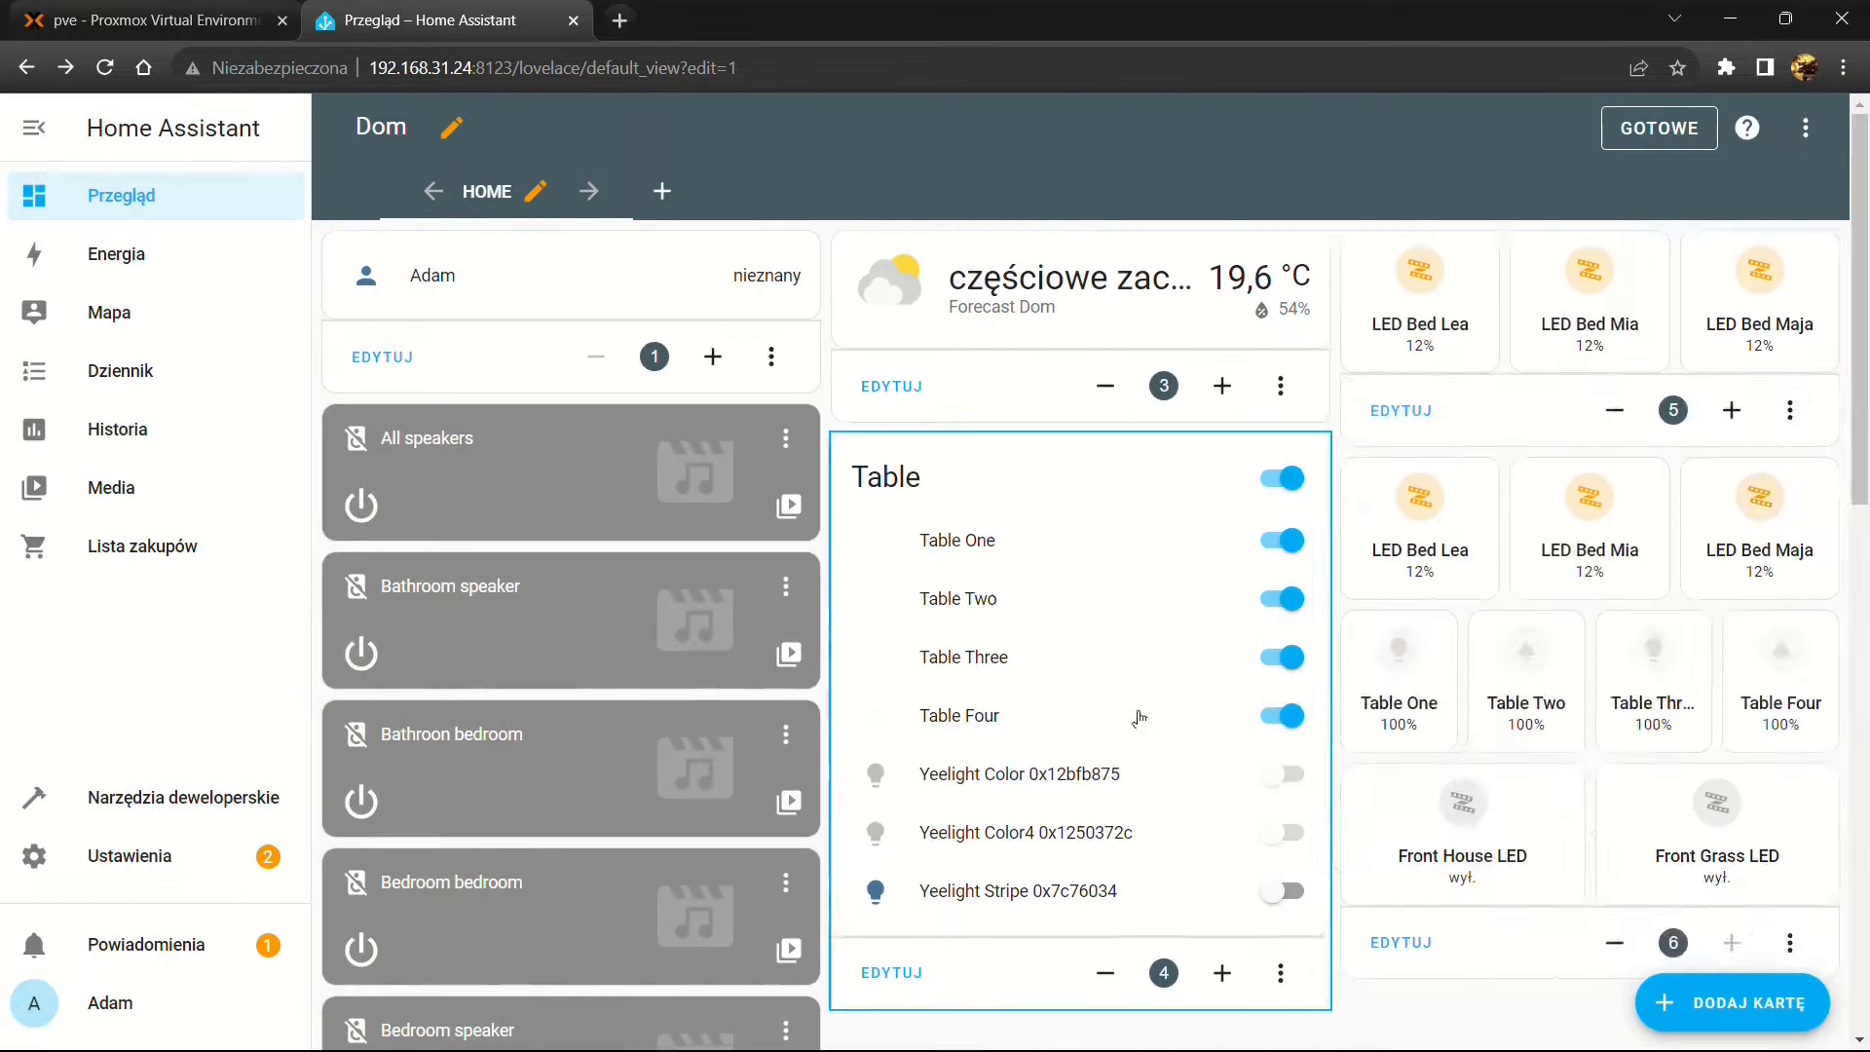
# Set the icon of the Table One light entity to mdi:ceiling-light and save the change
pyautogui.click(1411, 498)
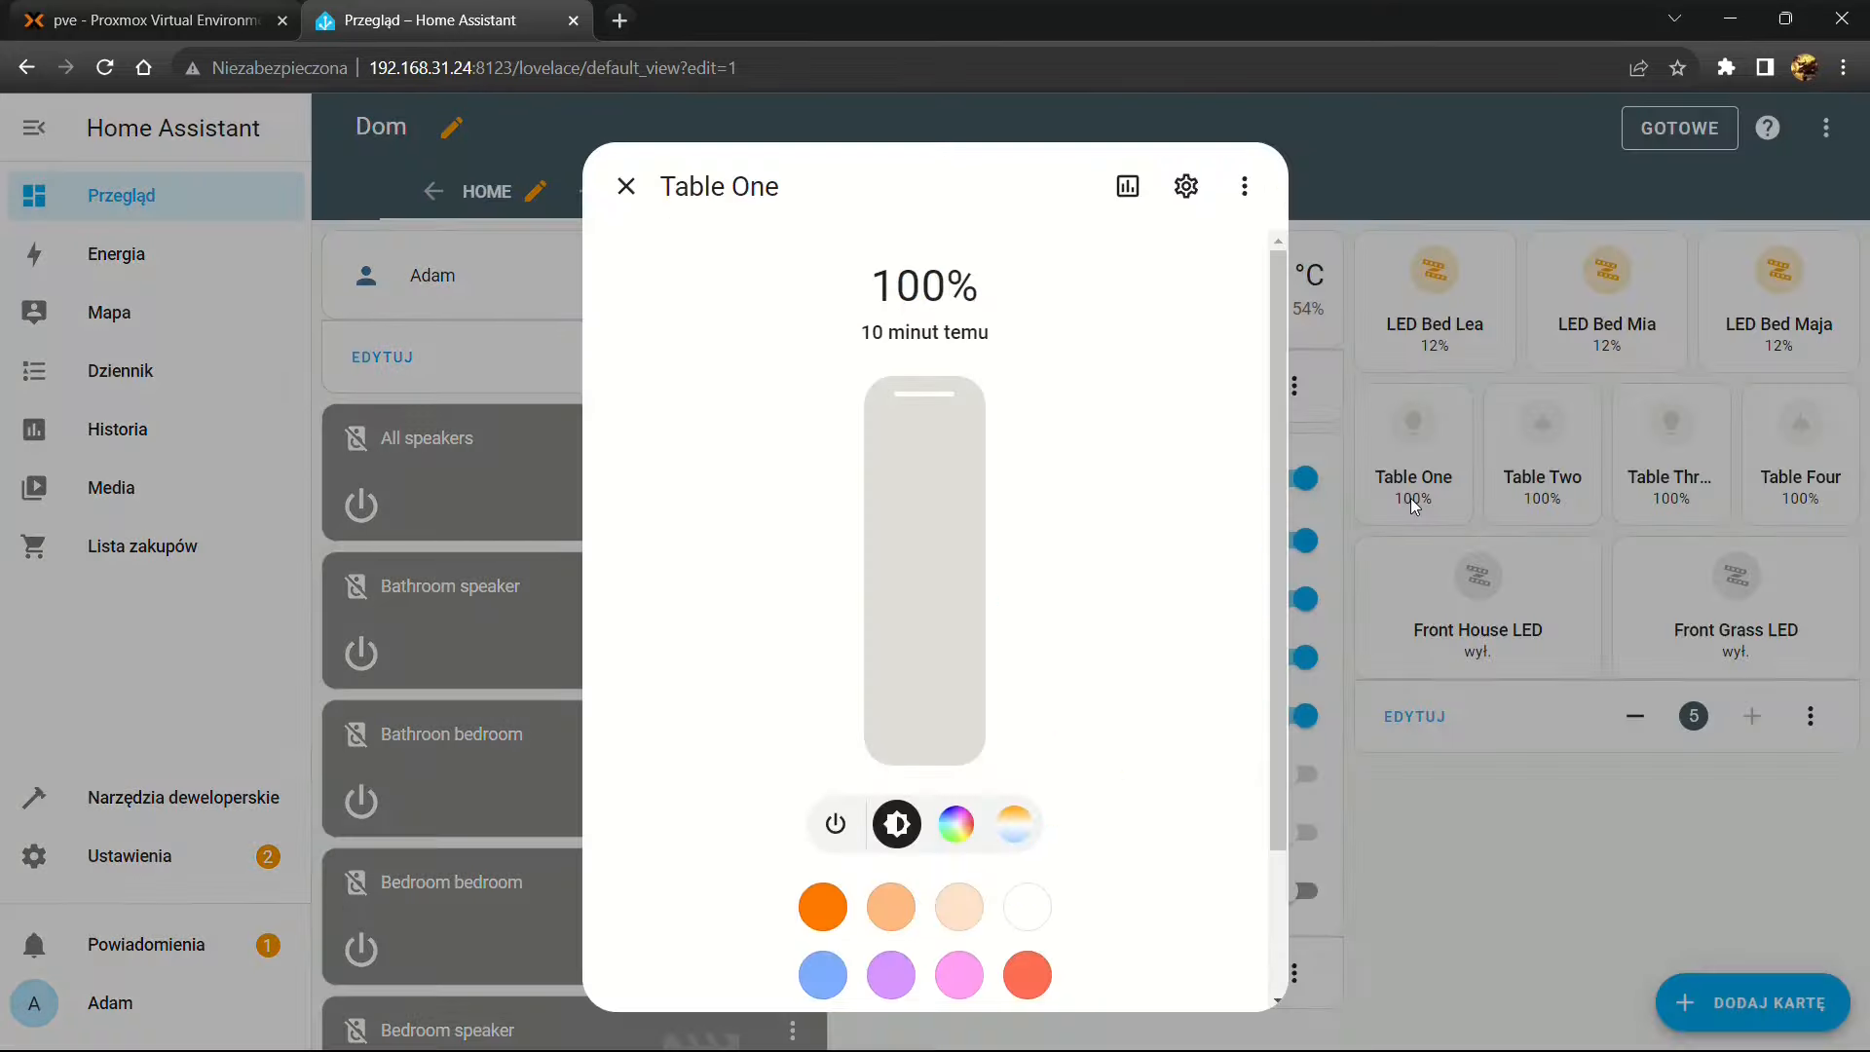
pyautogui.click(1236, 194)
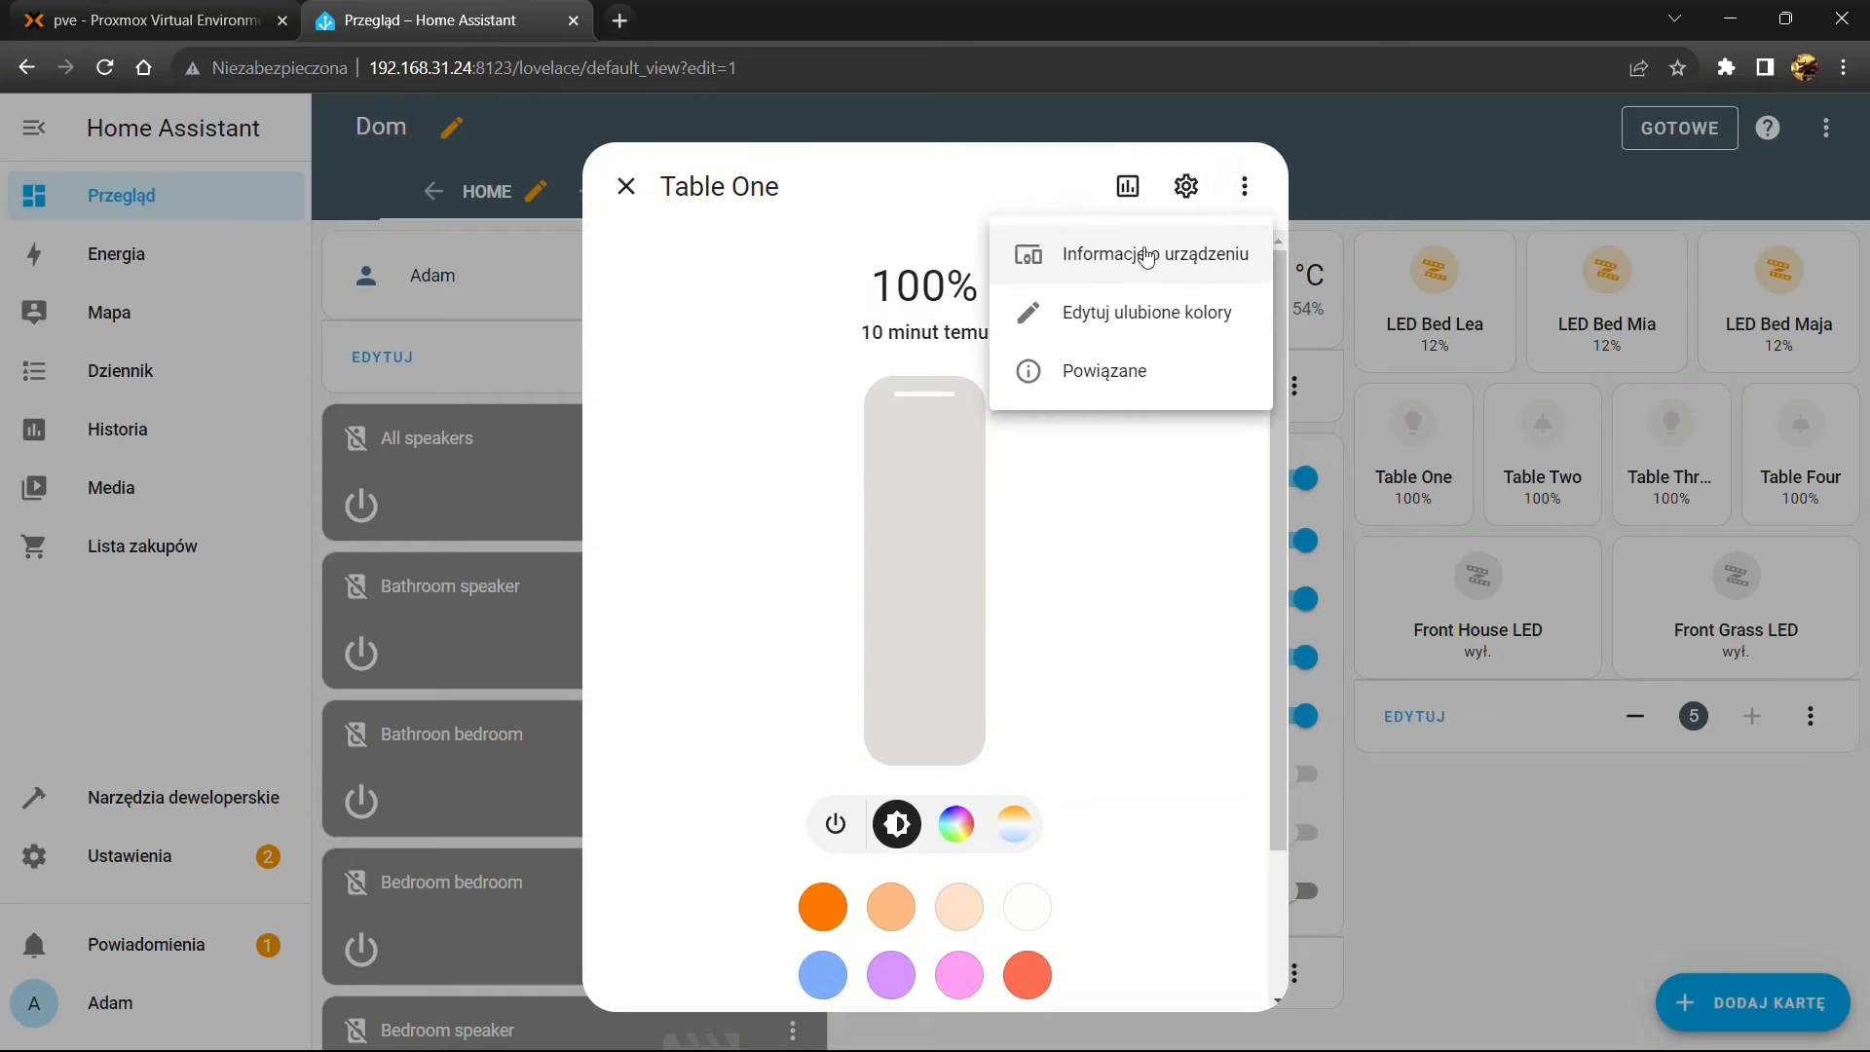
pyautogui.click(1186, 186)
pyautogui.click(877, 365)
pyautogui.write('ceil')
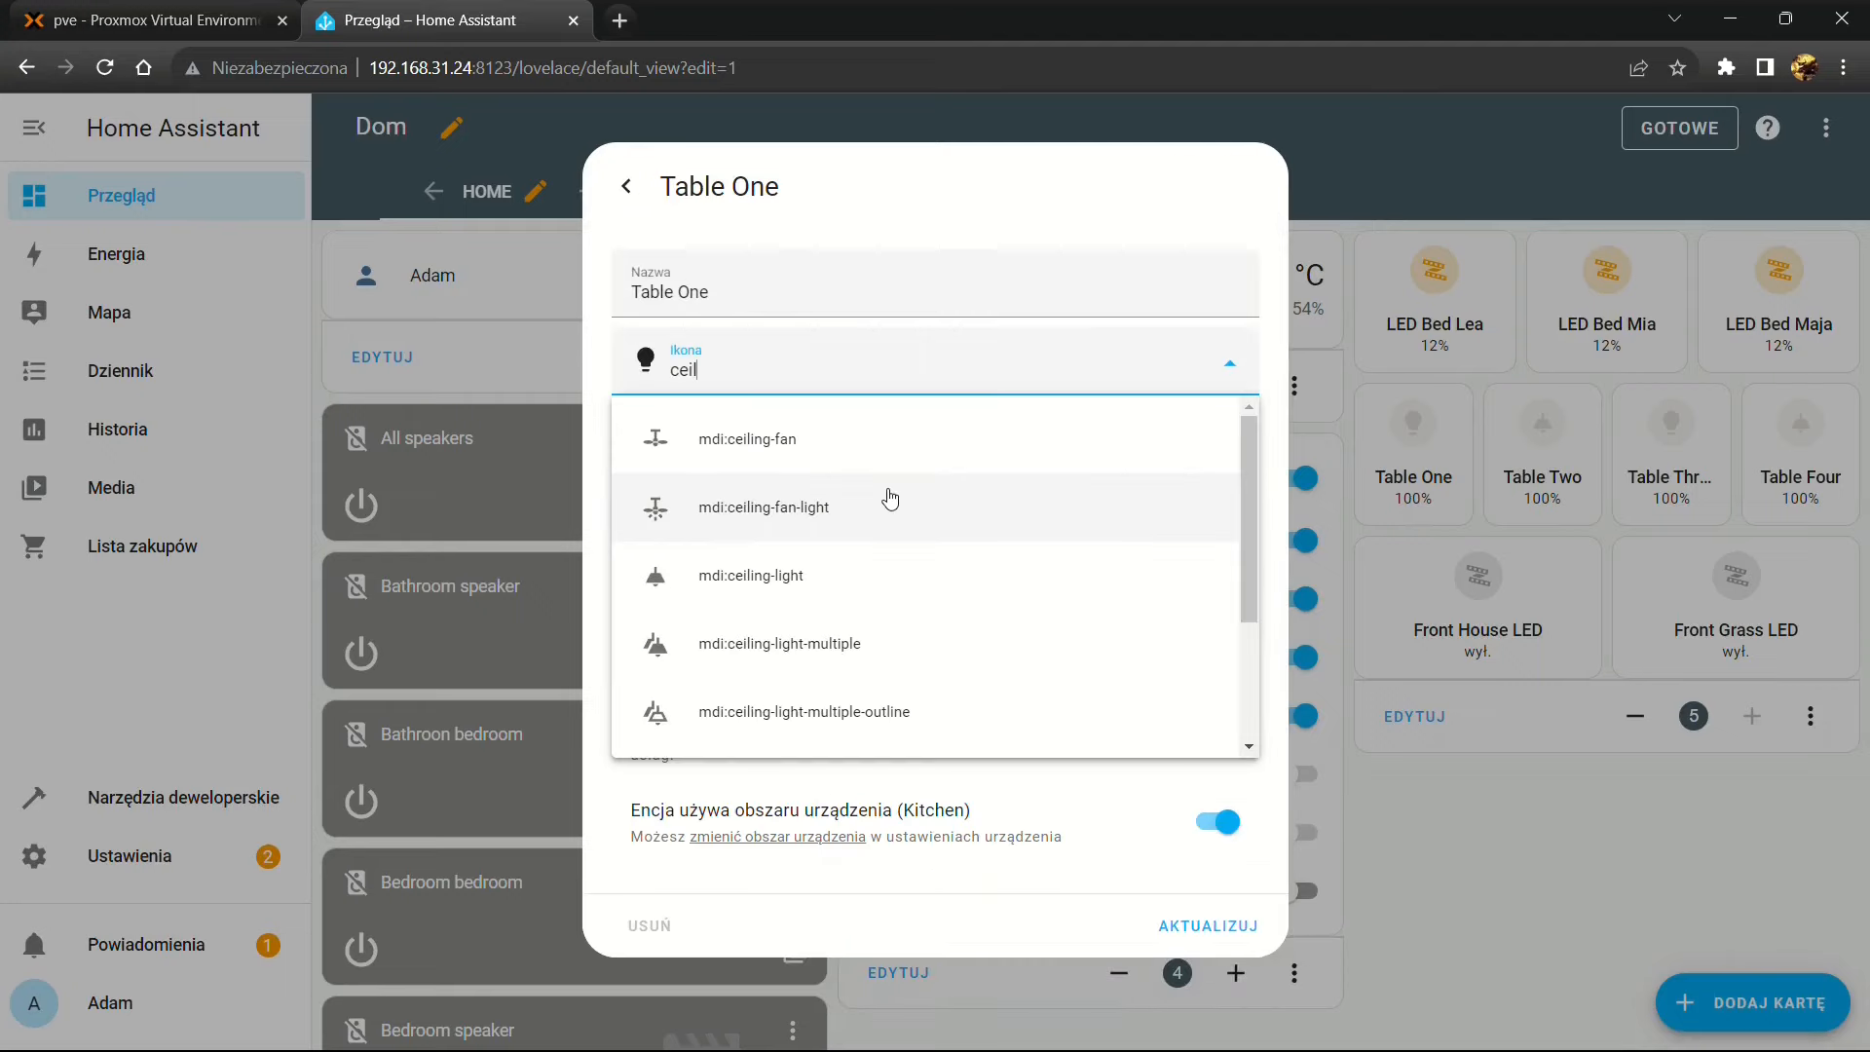
pyautogui.click(806, 575)
pyautogui.click(1208, 926)
# Give the Table Three light entity the icon mdi:ceiling-light and update it
pyautogui.click(1680, 488)
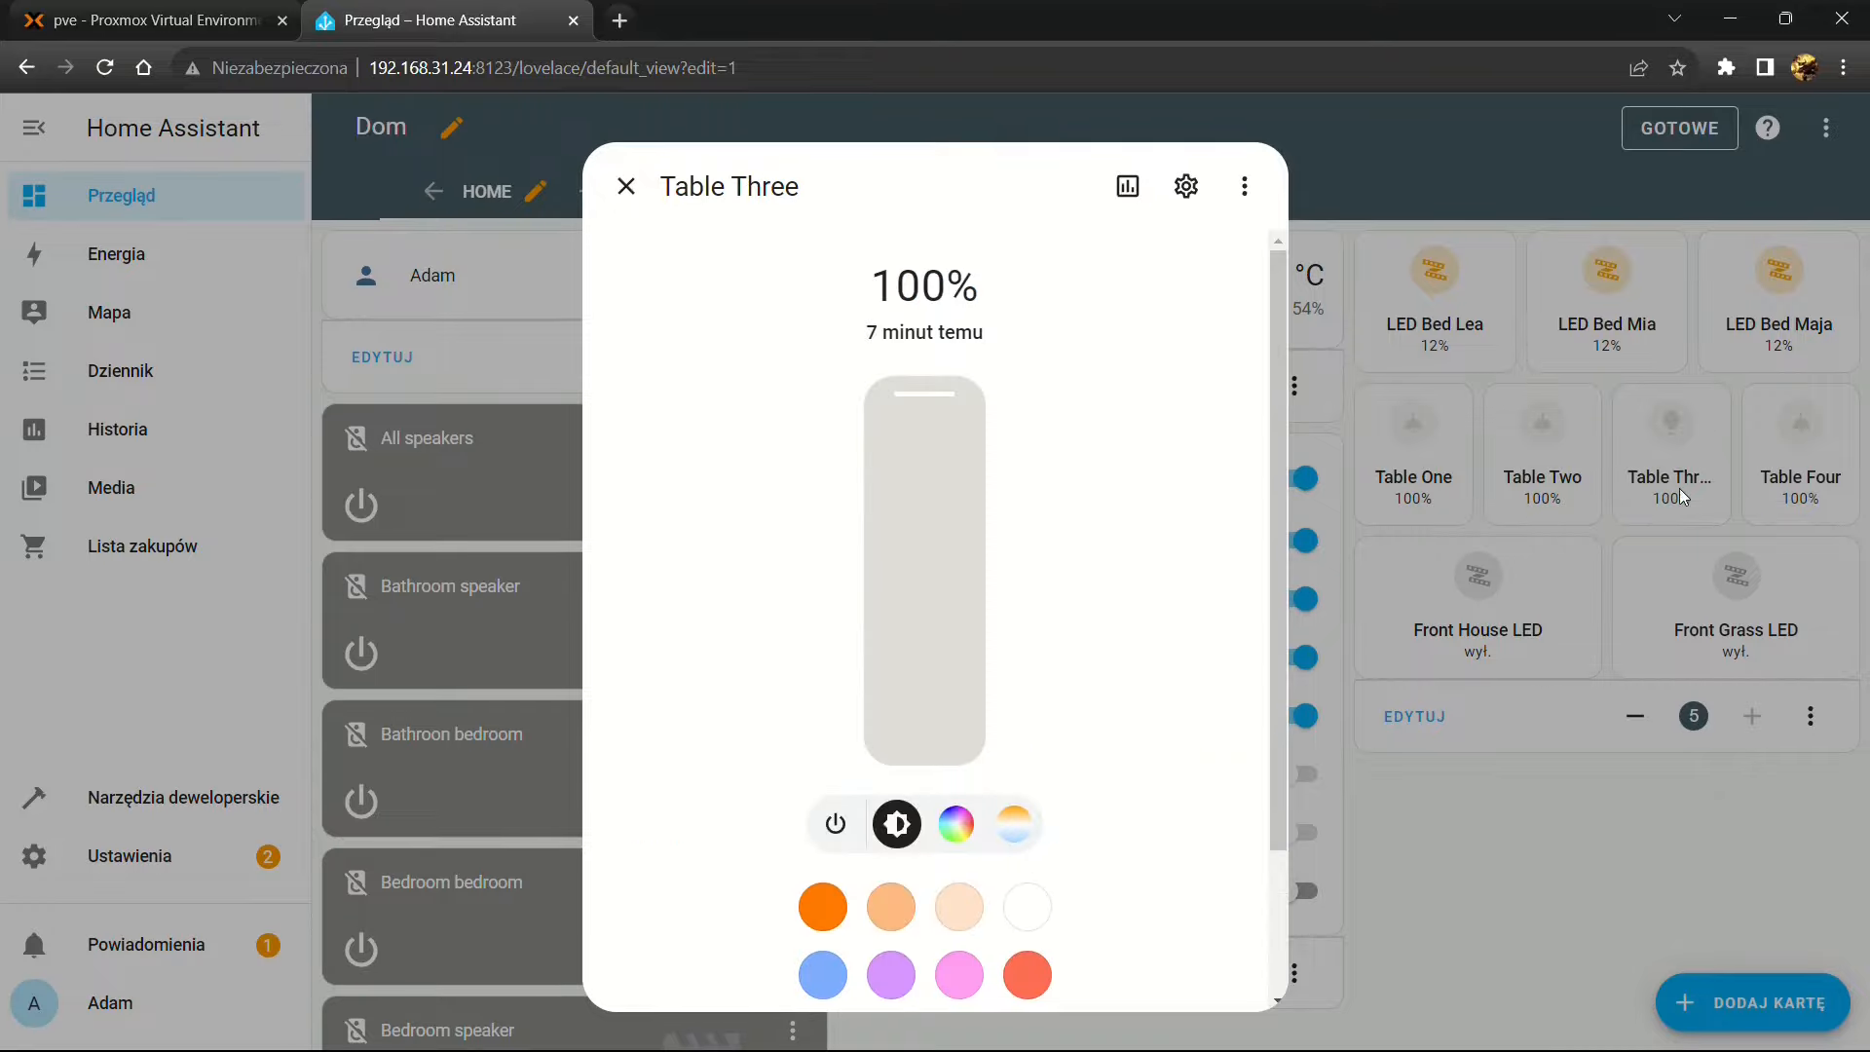
pyautogui.click(1184, 188)
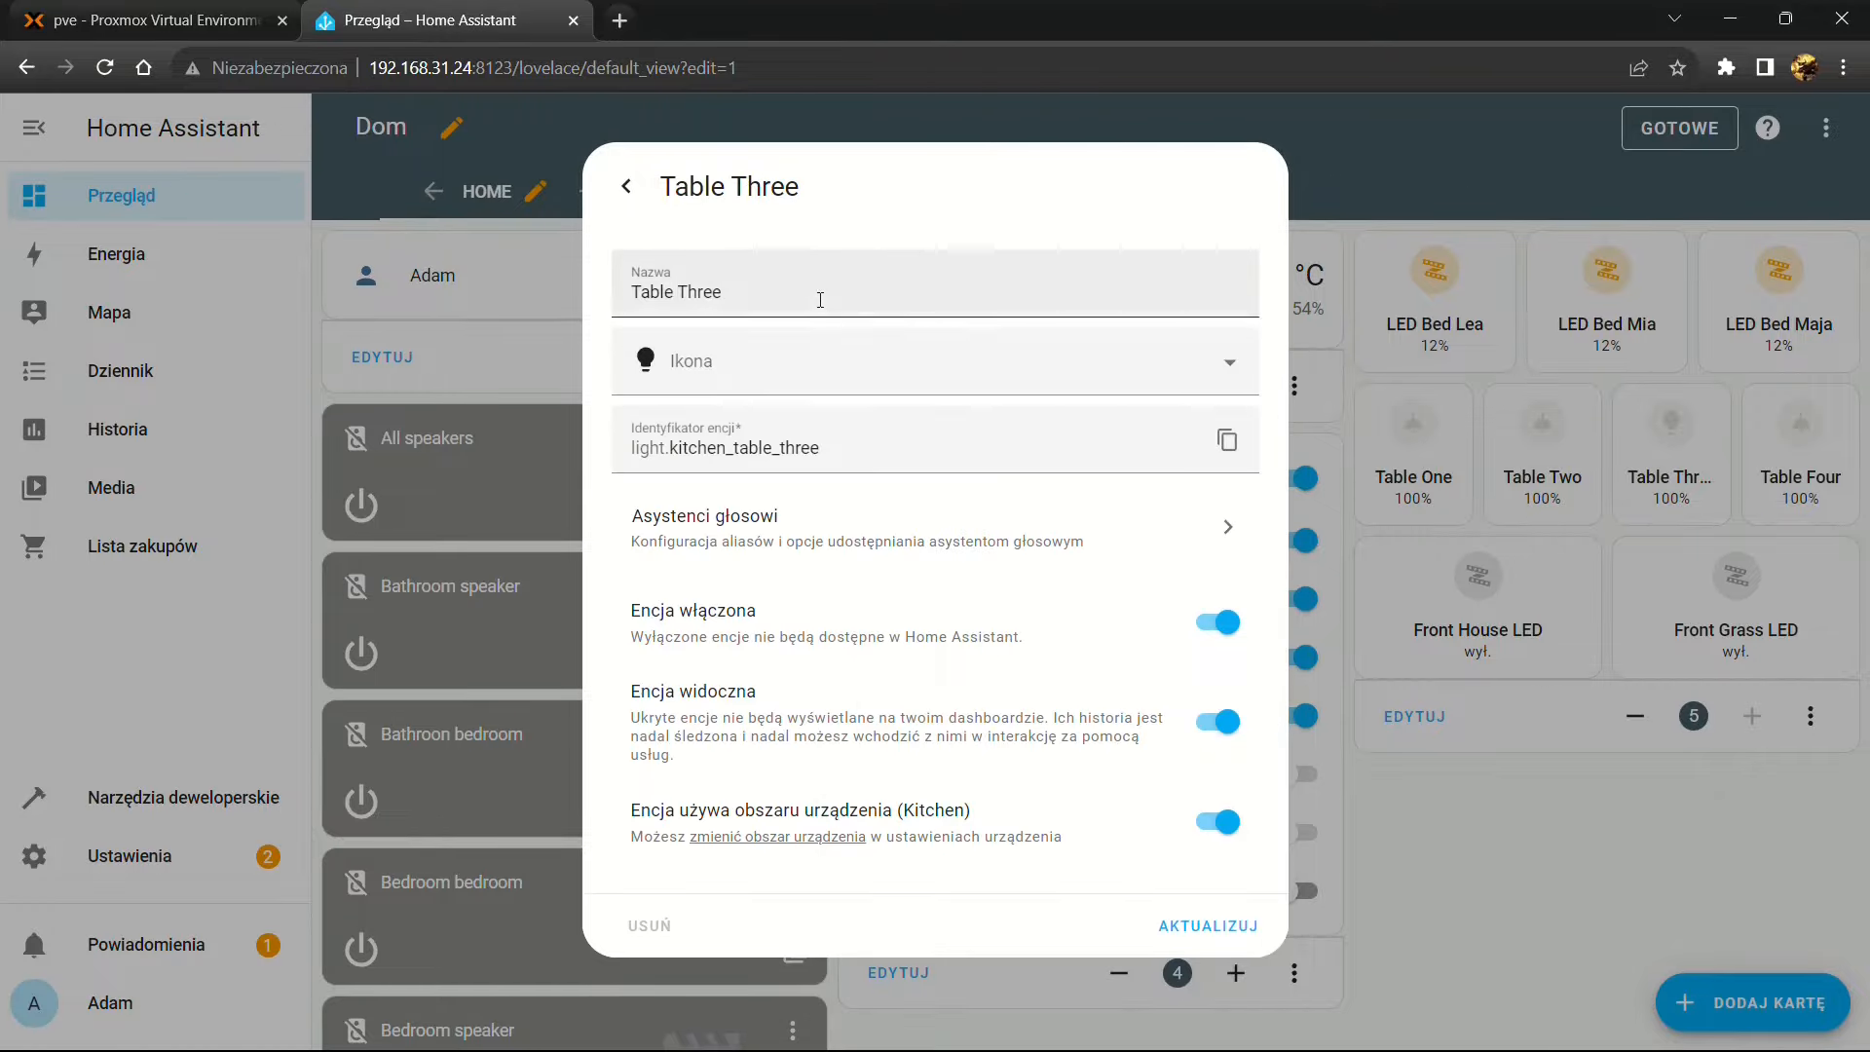
pyautogui.click(827, 362)
pyautogui.write('ceil')
pyautogui.click(818, 573)
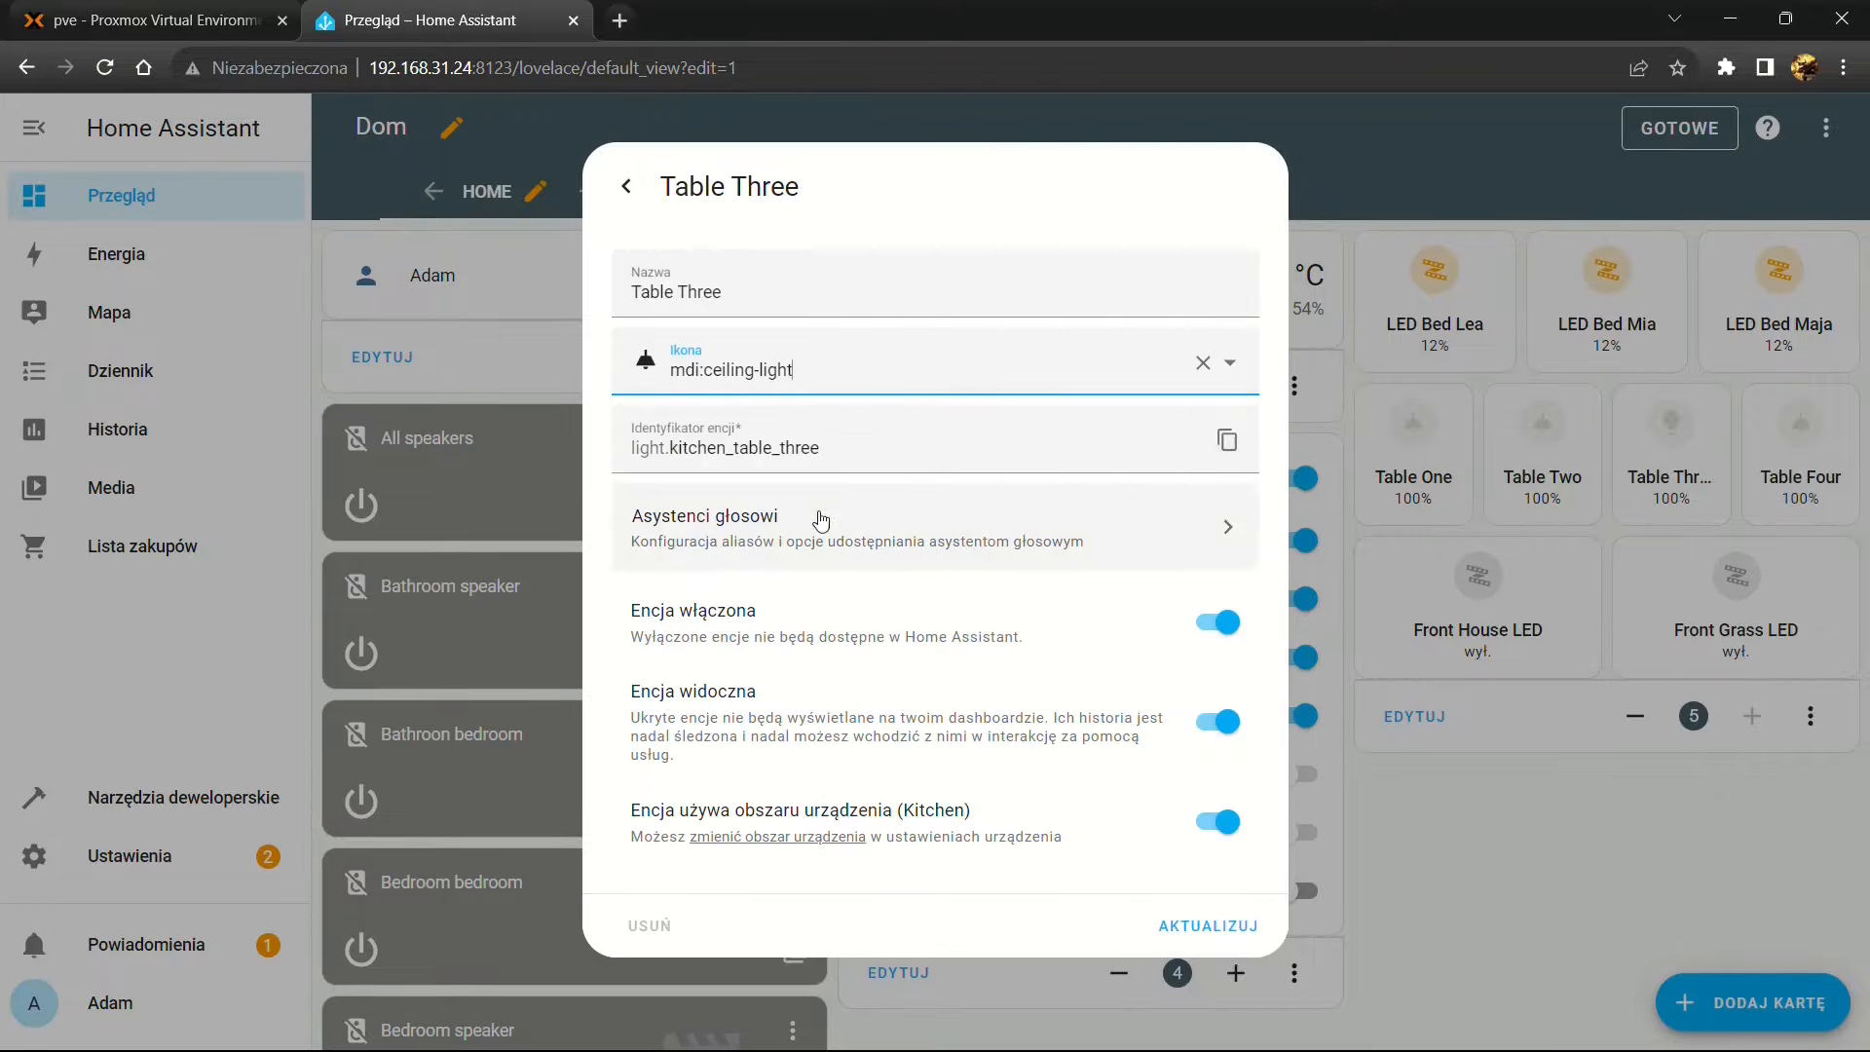
pyautogui.click(1204, 943)
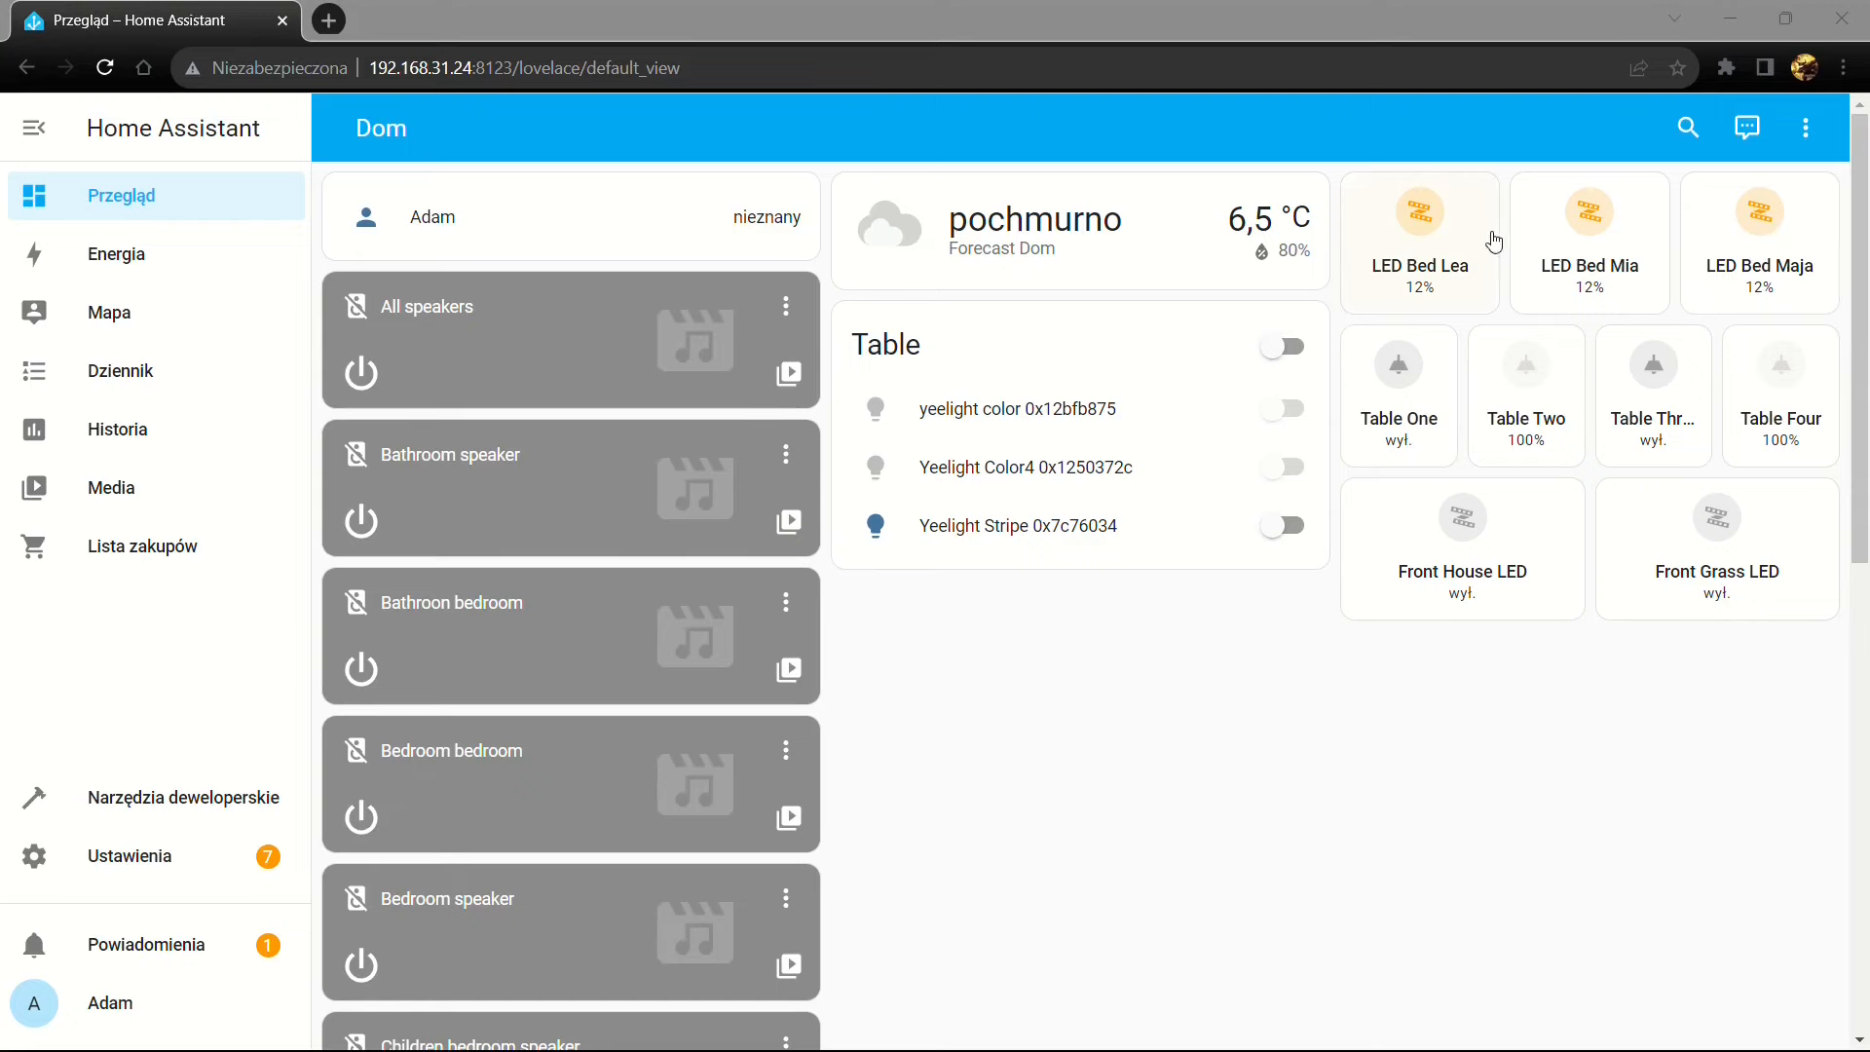
# Start a new light group (Grupa świateł) helper in the devices and services settings
pyautogui.click(129, 867)
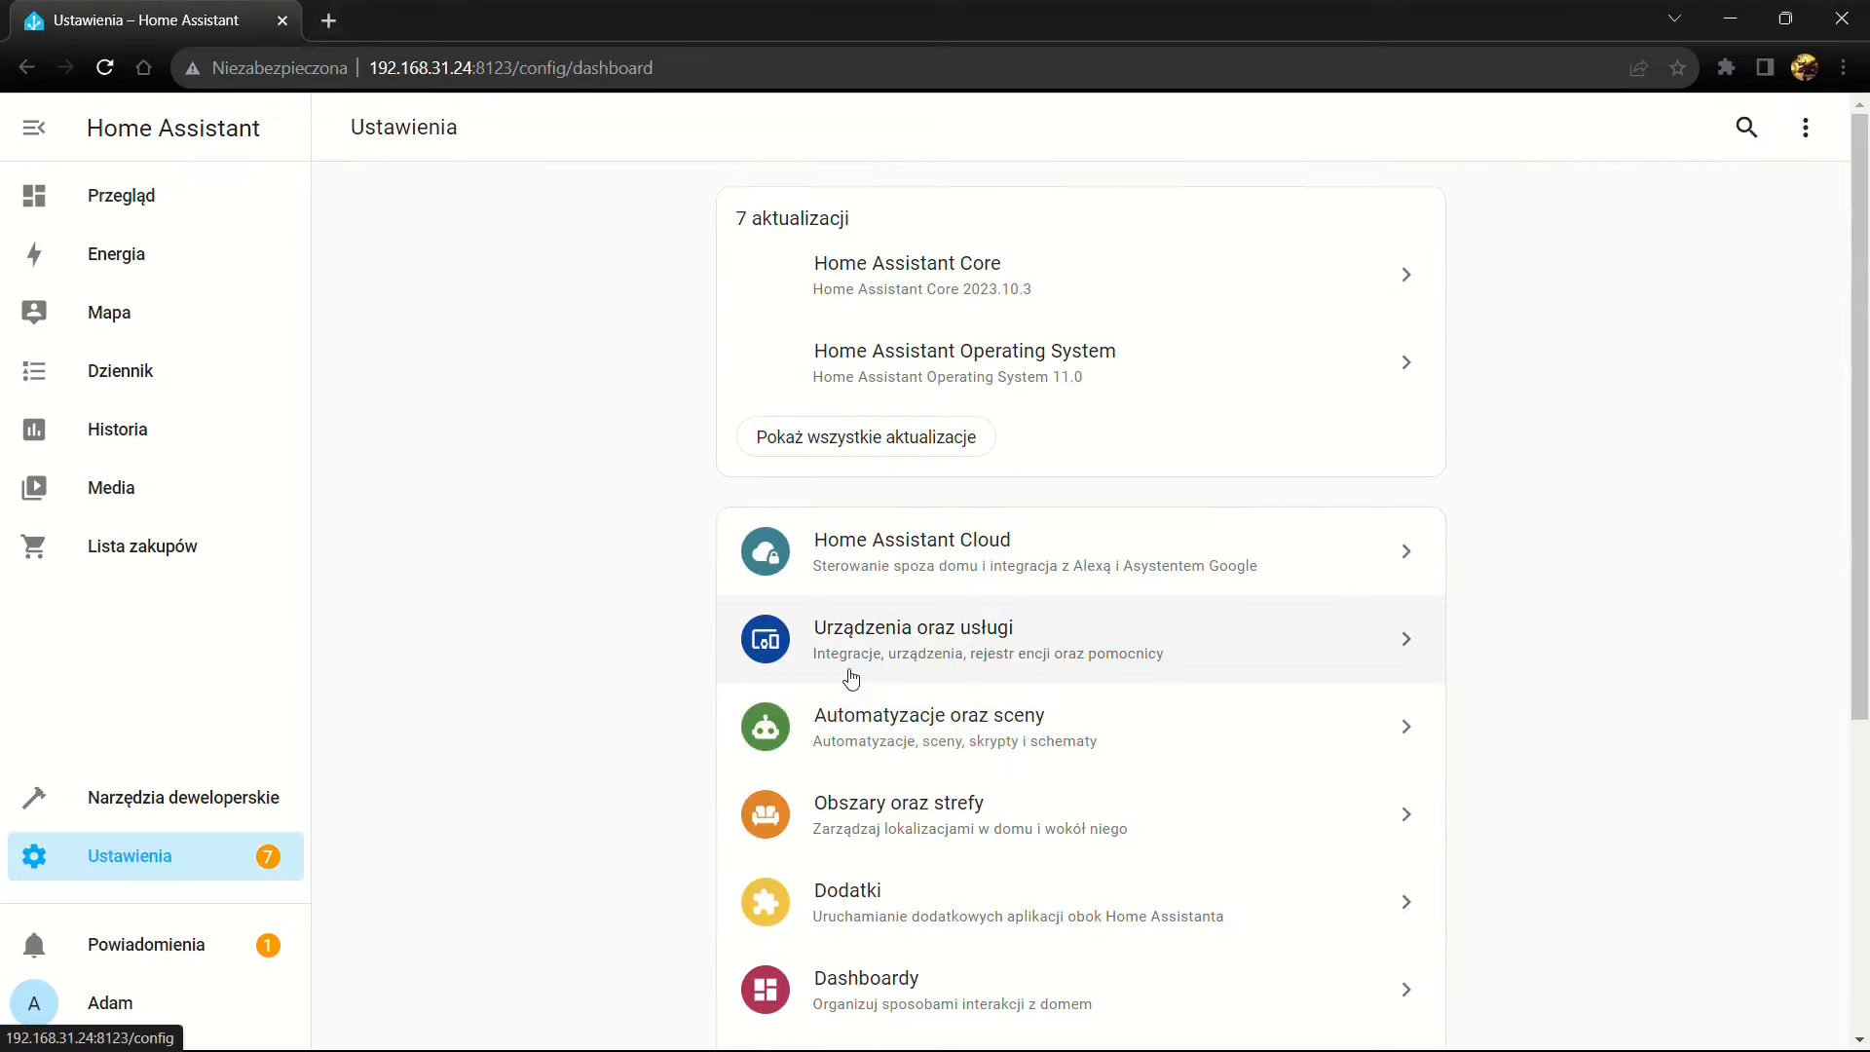
pyautogui.click(911, 659)
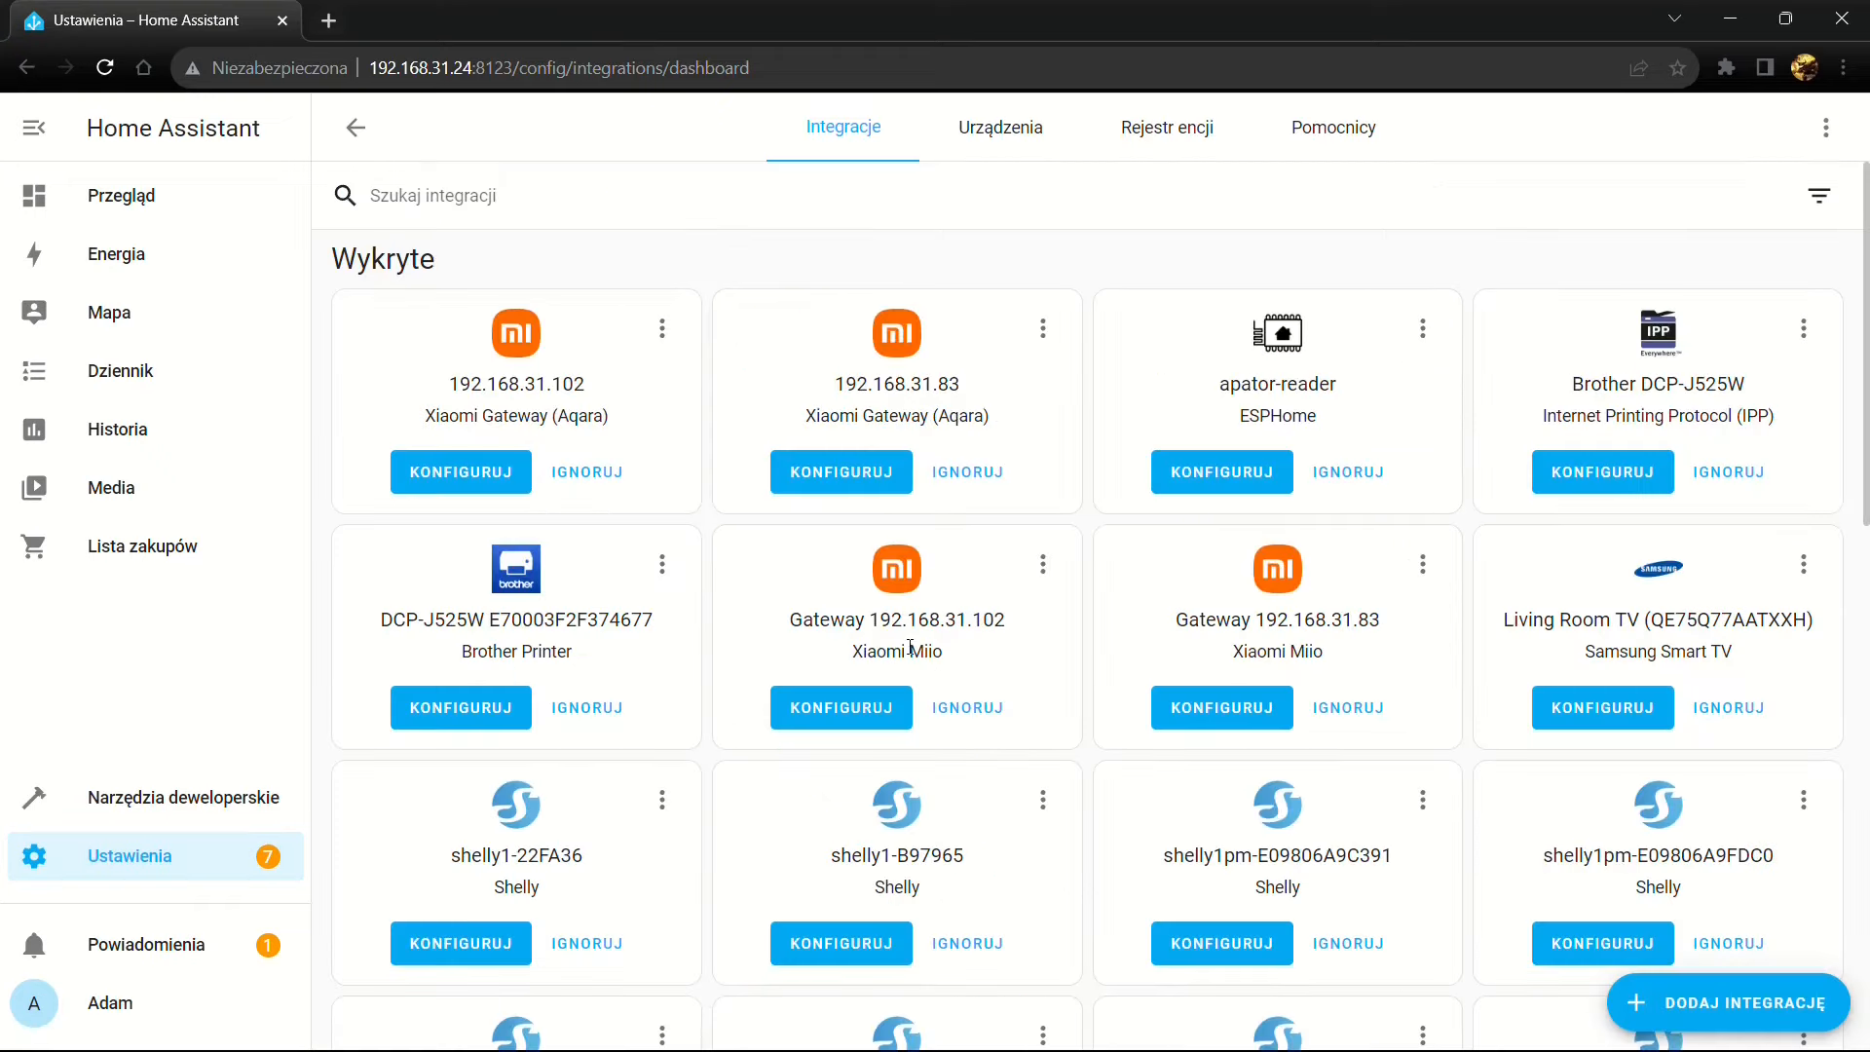
pyautogui.click(1343, 146)
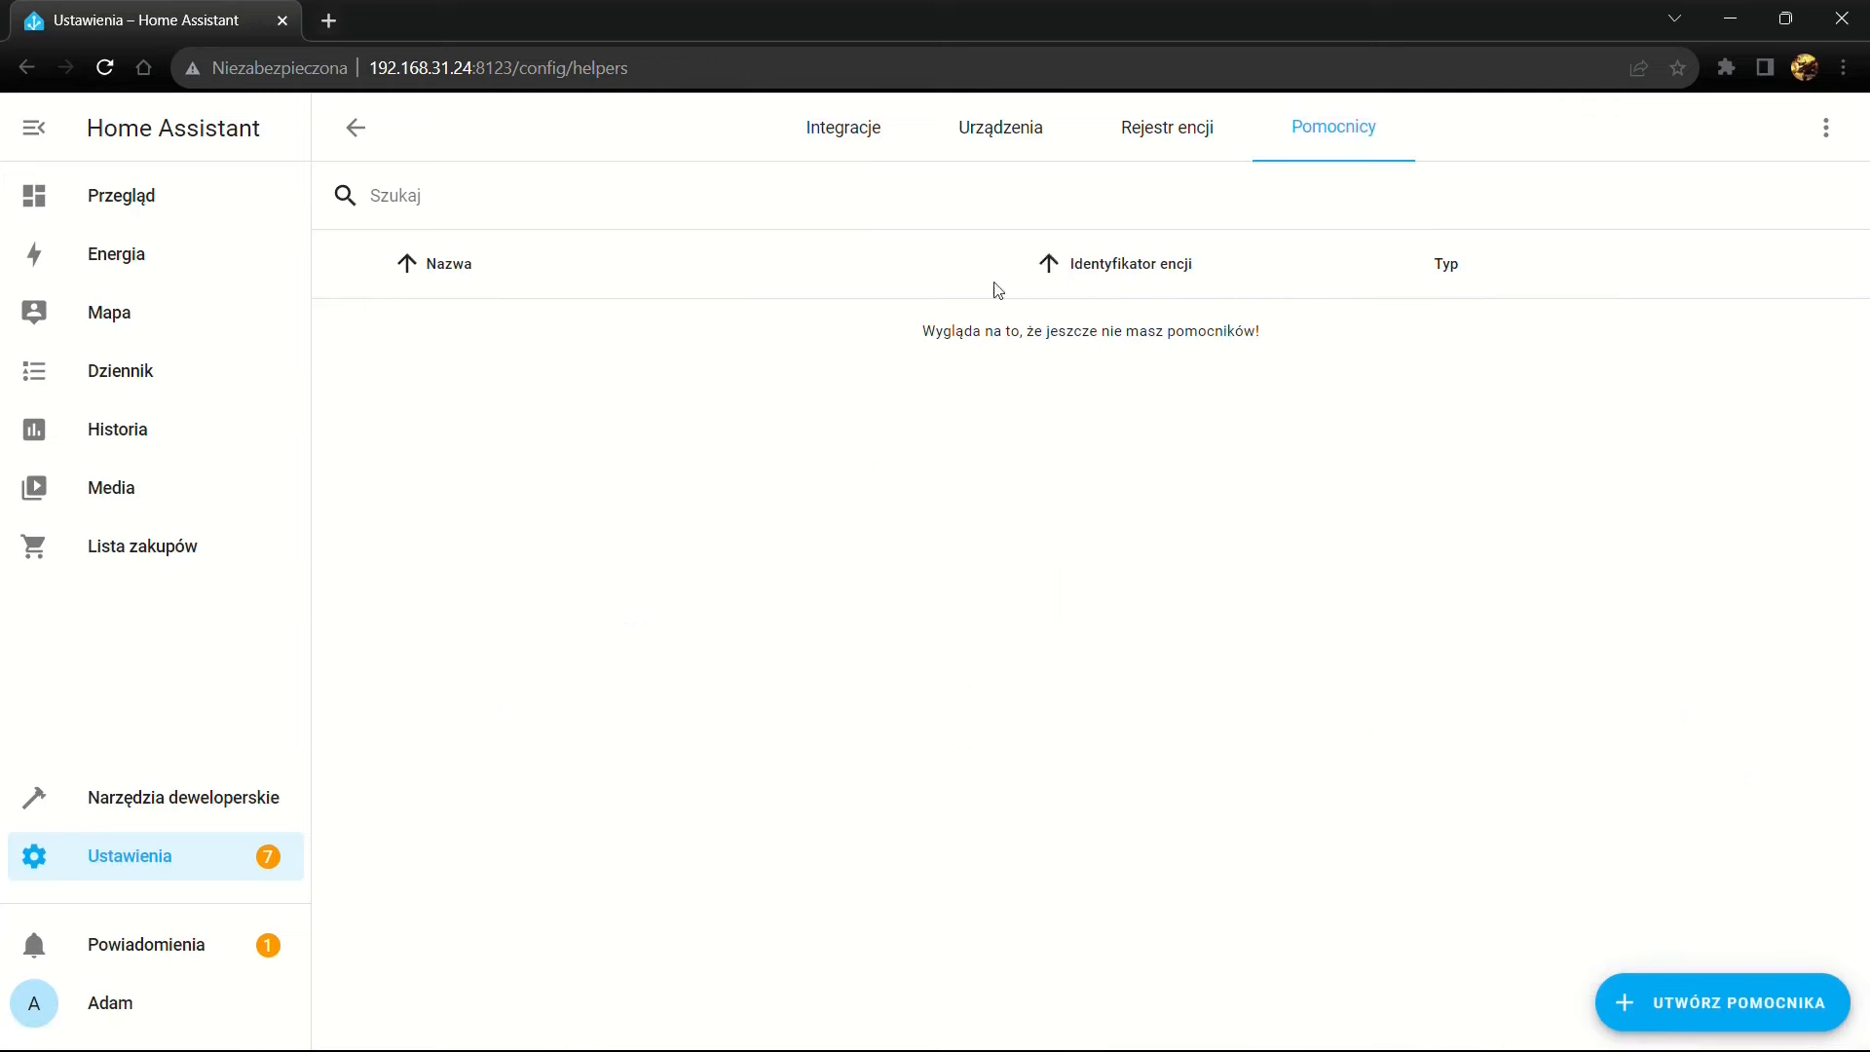
pyautogui.click(1700, 1005)
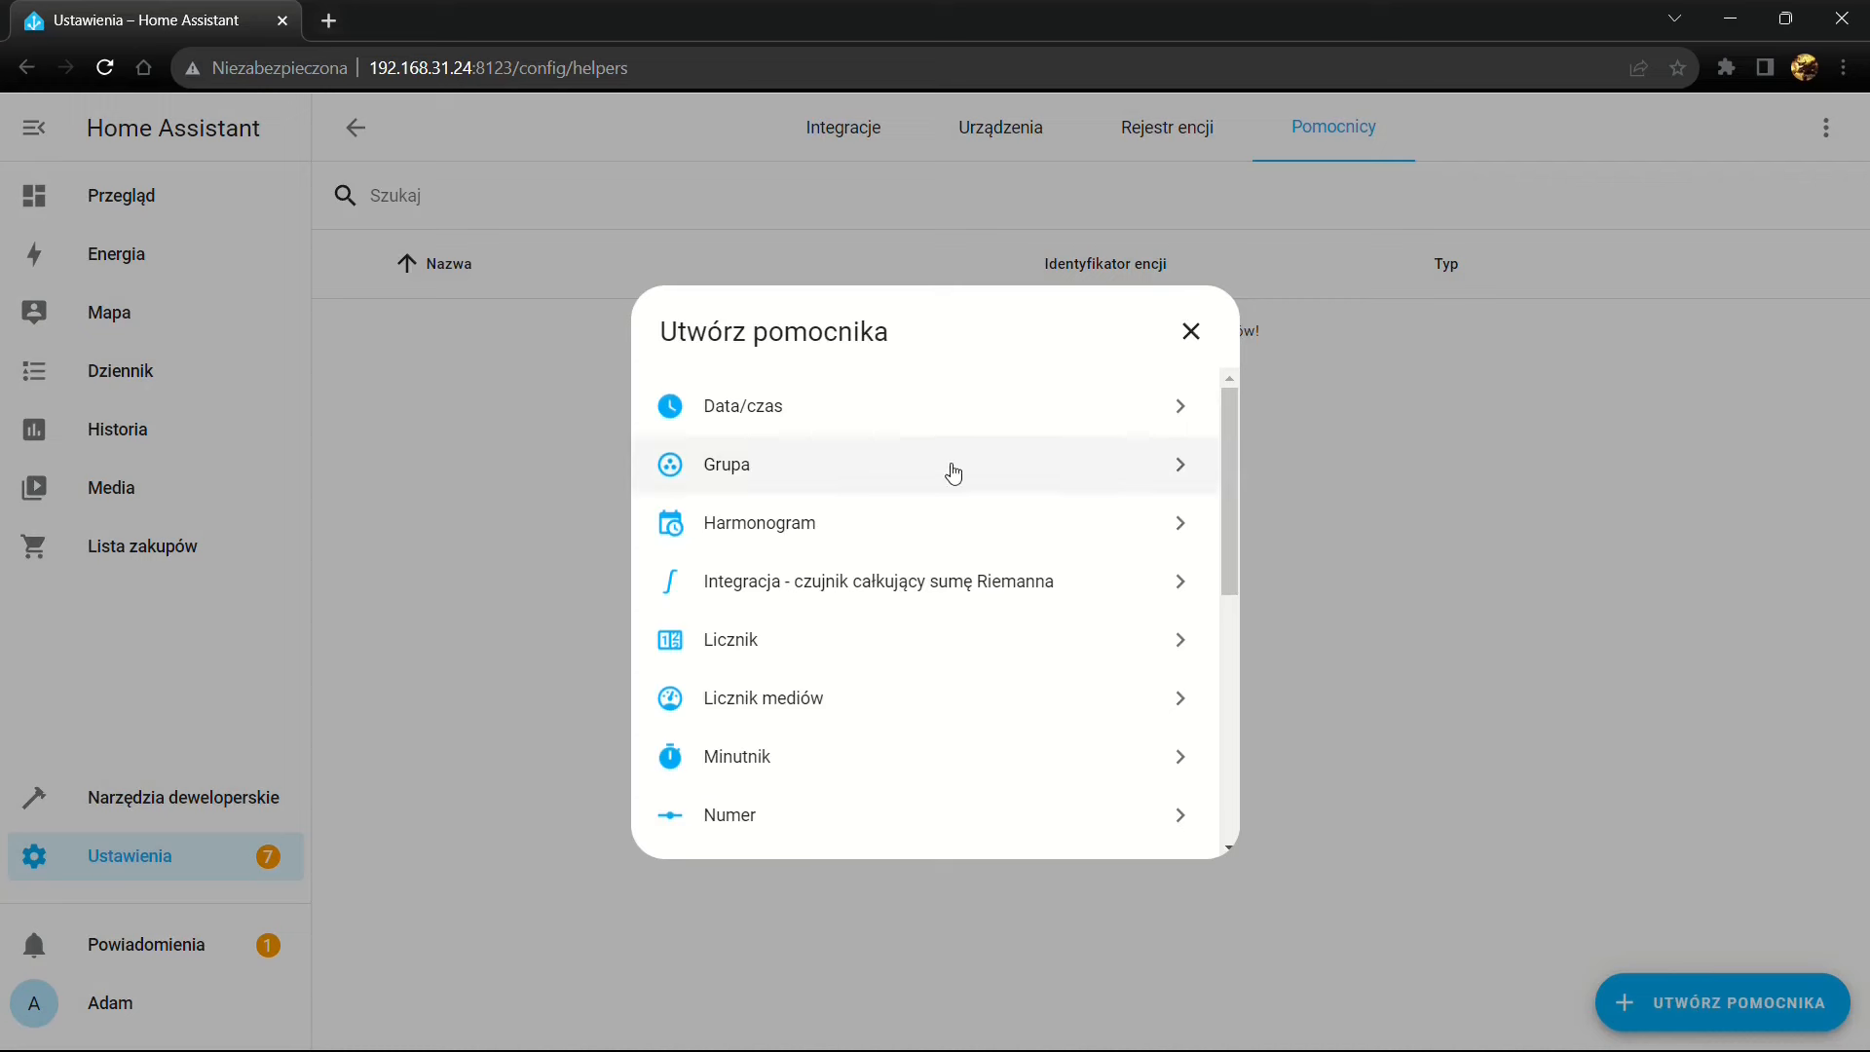
pyautogui.click(742, 473)
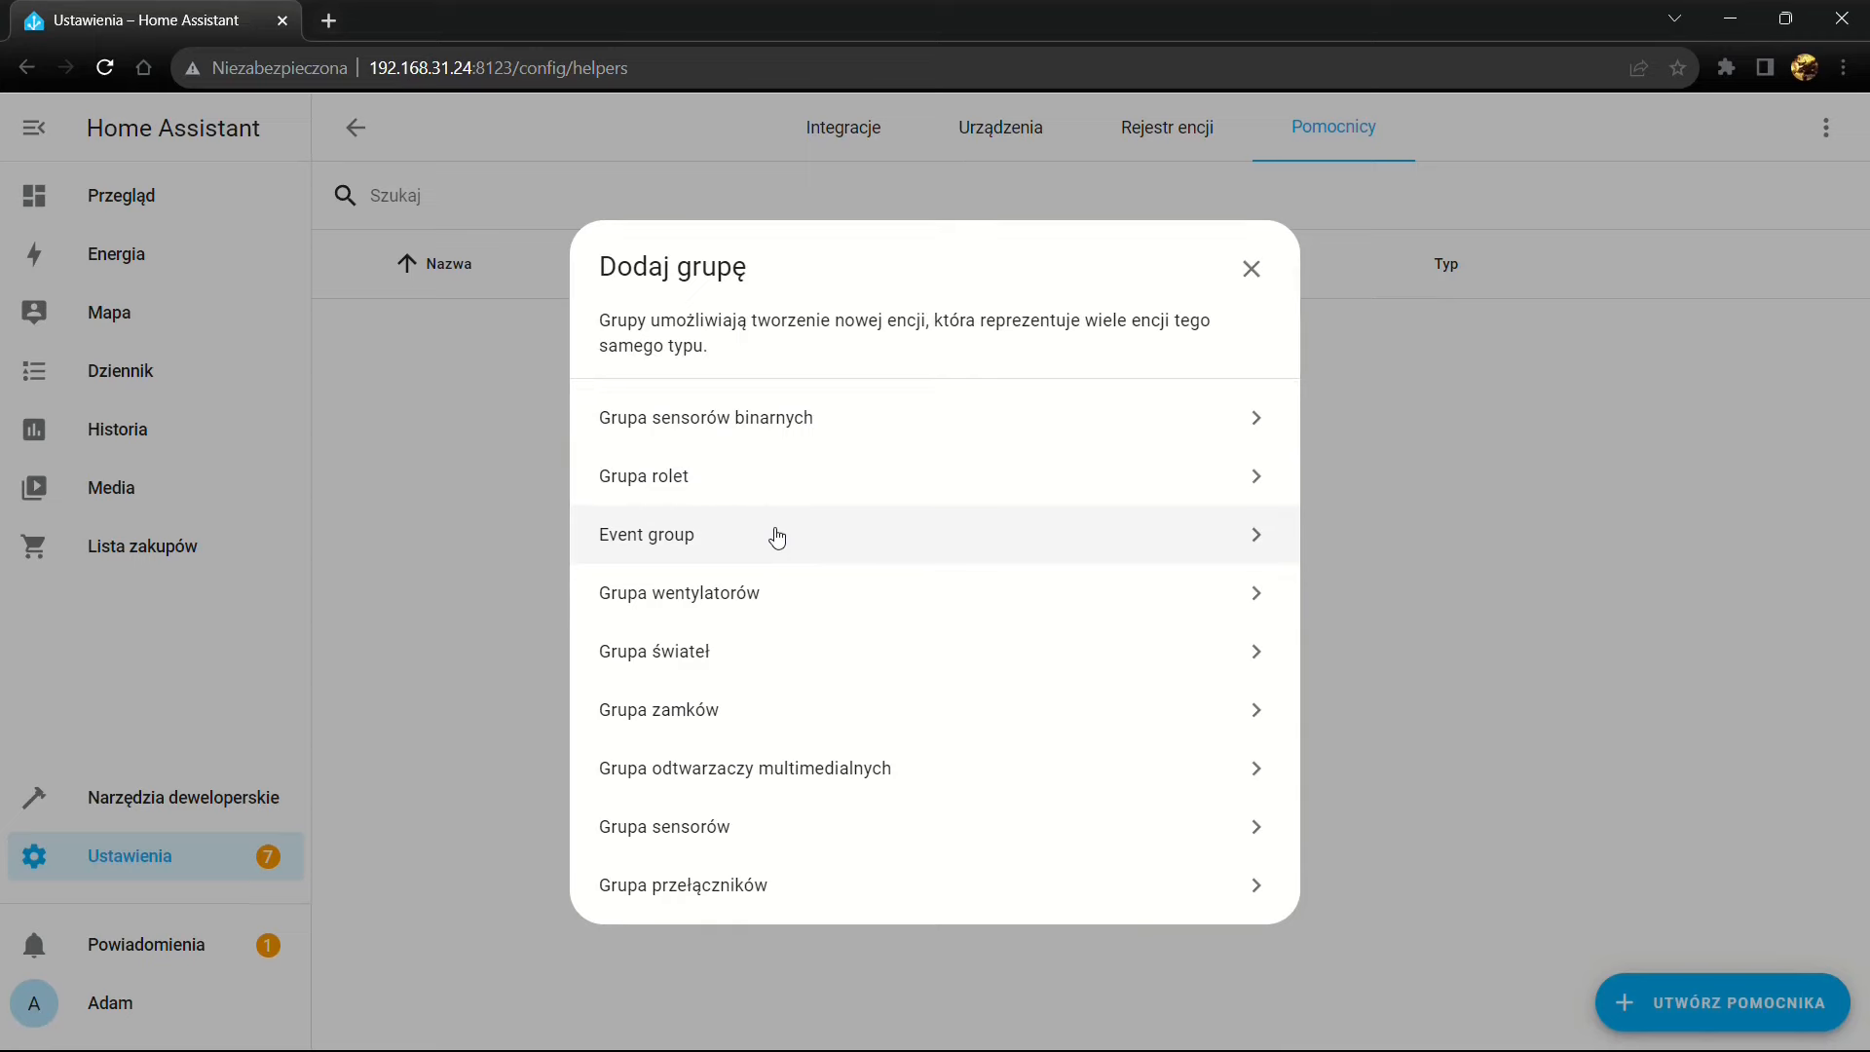
pyautogui.click(716, 662)
# Name the new light group All Lights
pyautogui.click(892, 403)
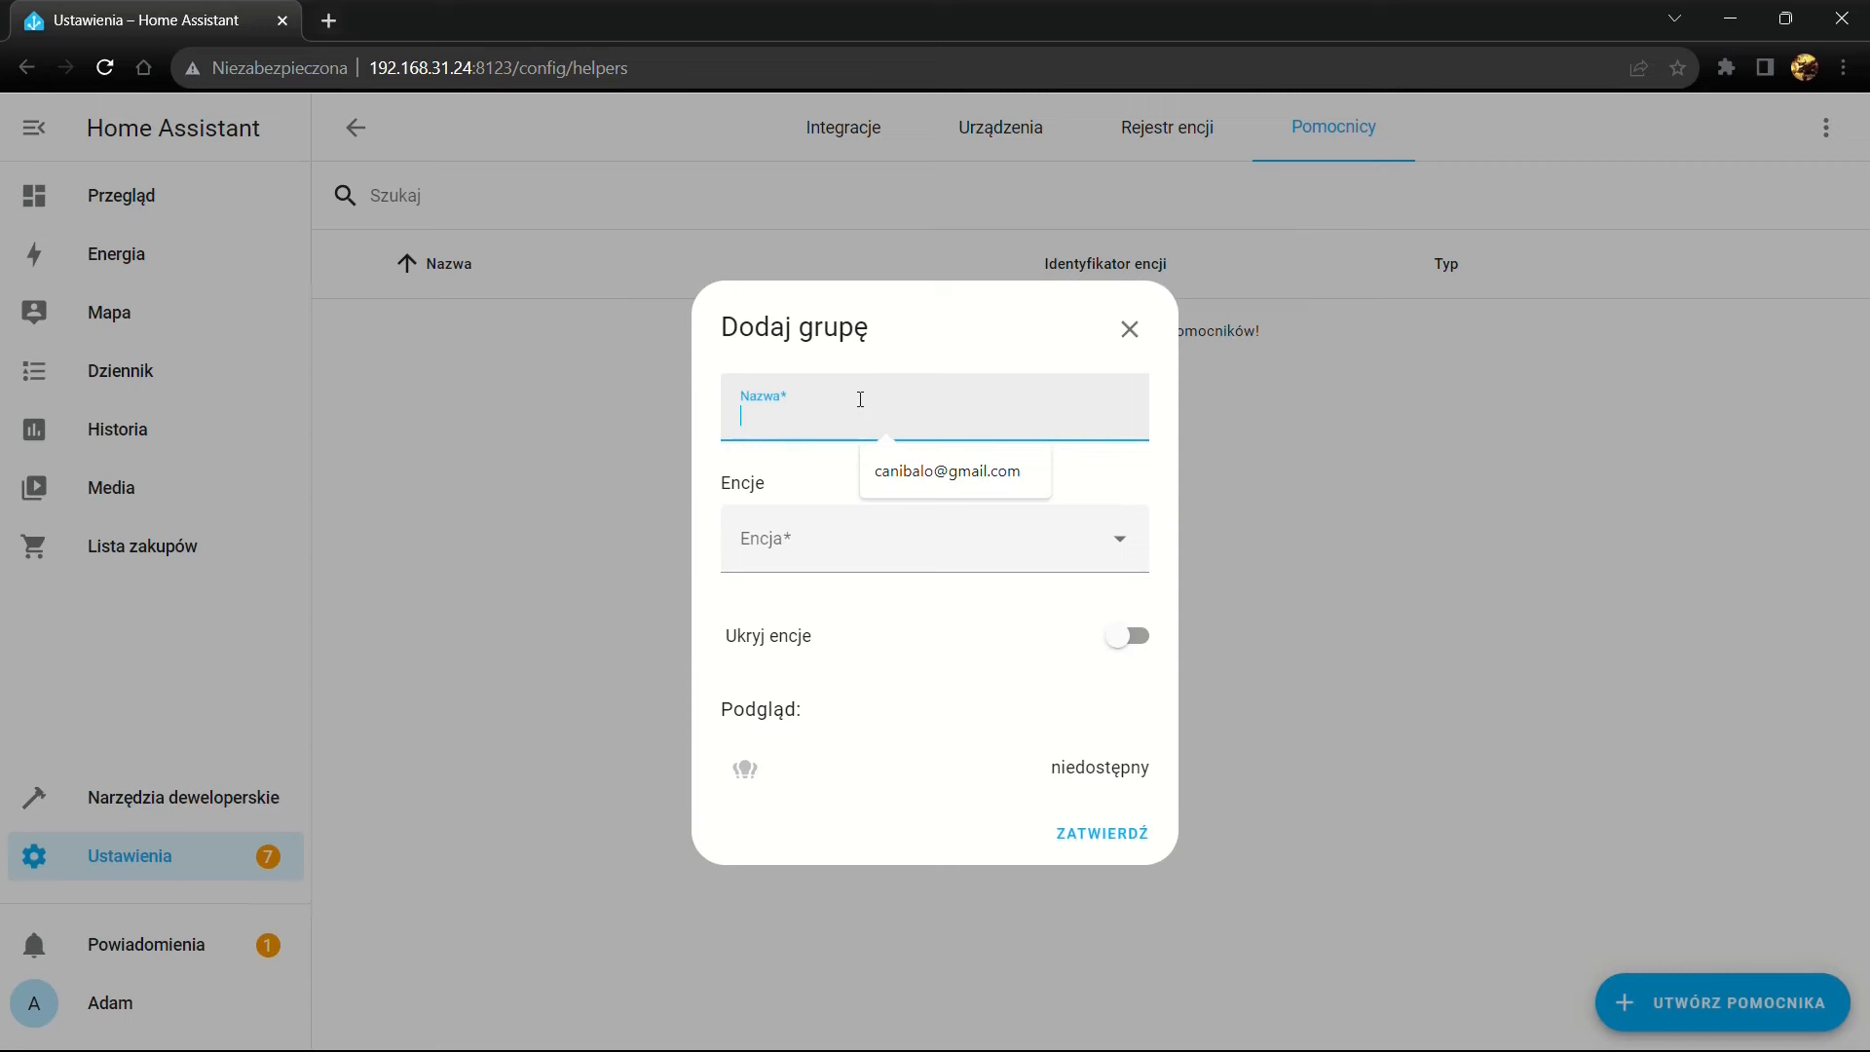
pyautogui.write('Wsz')
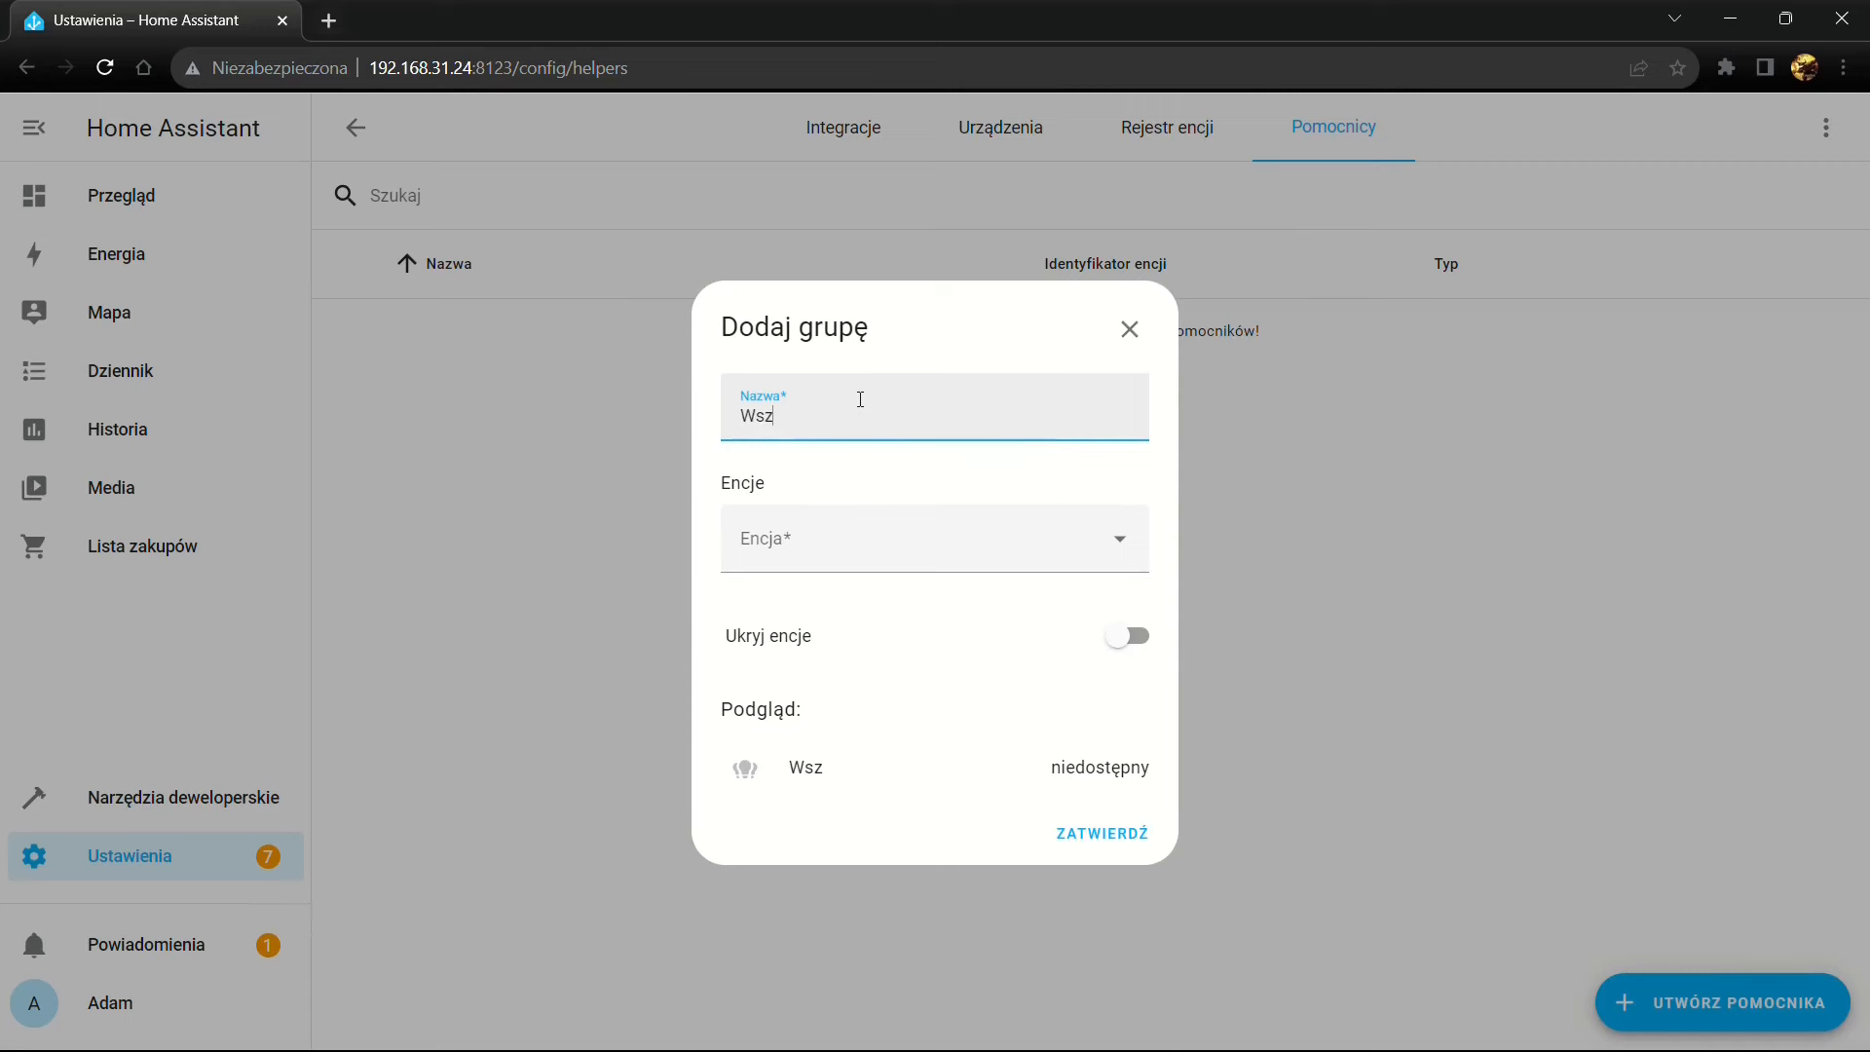
pyautogui.write('ydss')
pyautogui.write('All Lights')
pyautogui.press('Tab')
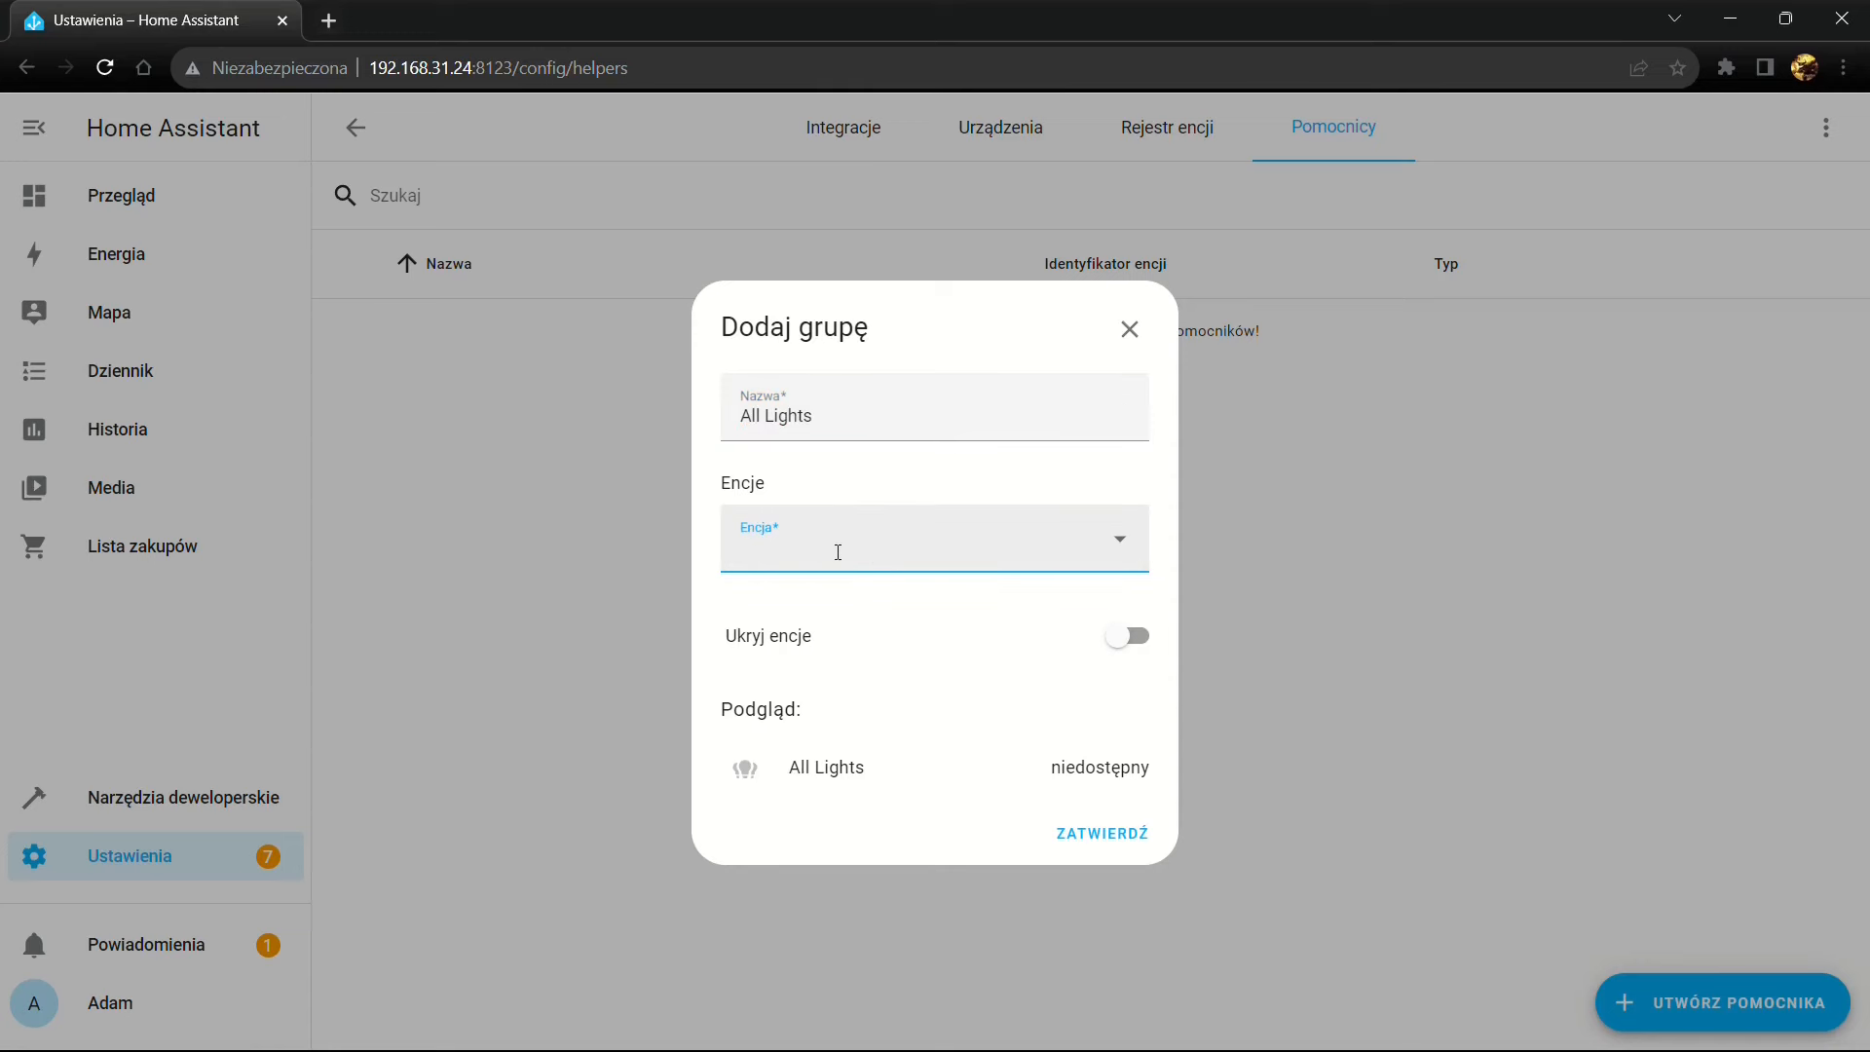
# Add Front Grass LED, Front House LED, LED Bed Lea, LED Bed Maja and LED Bed Mia to the group's entities
pyautogui.click(1120, 538)
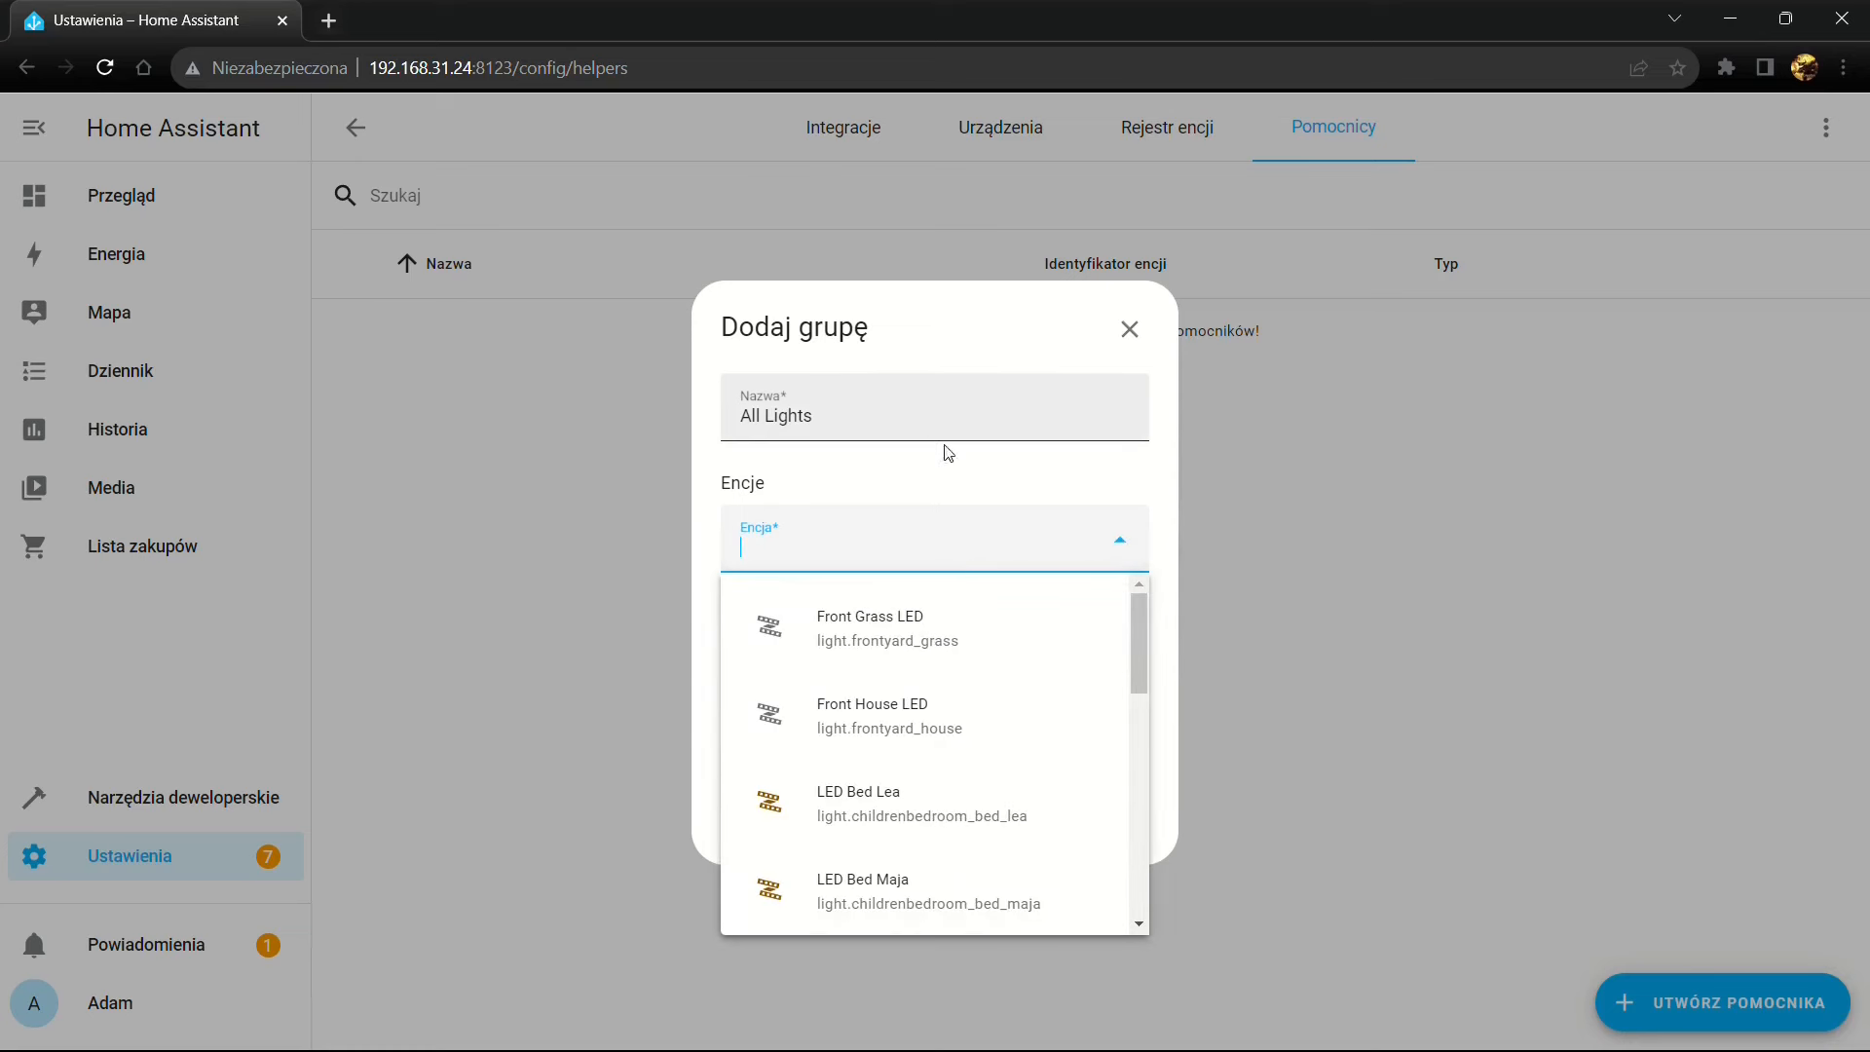
pyautogui.click(1077, 647)
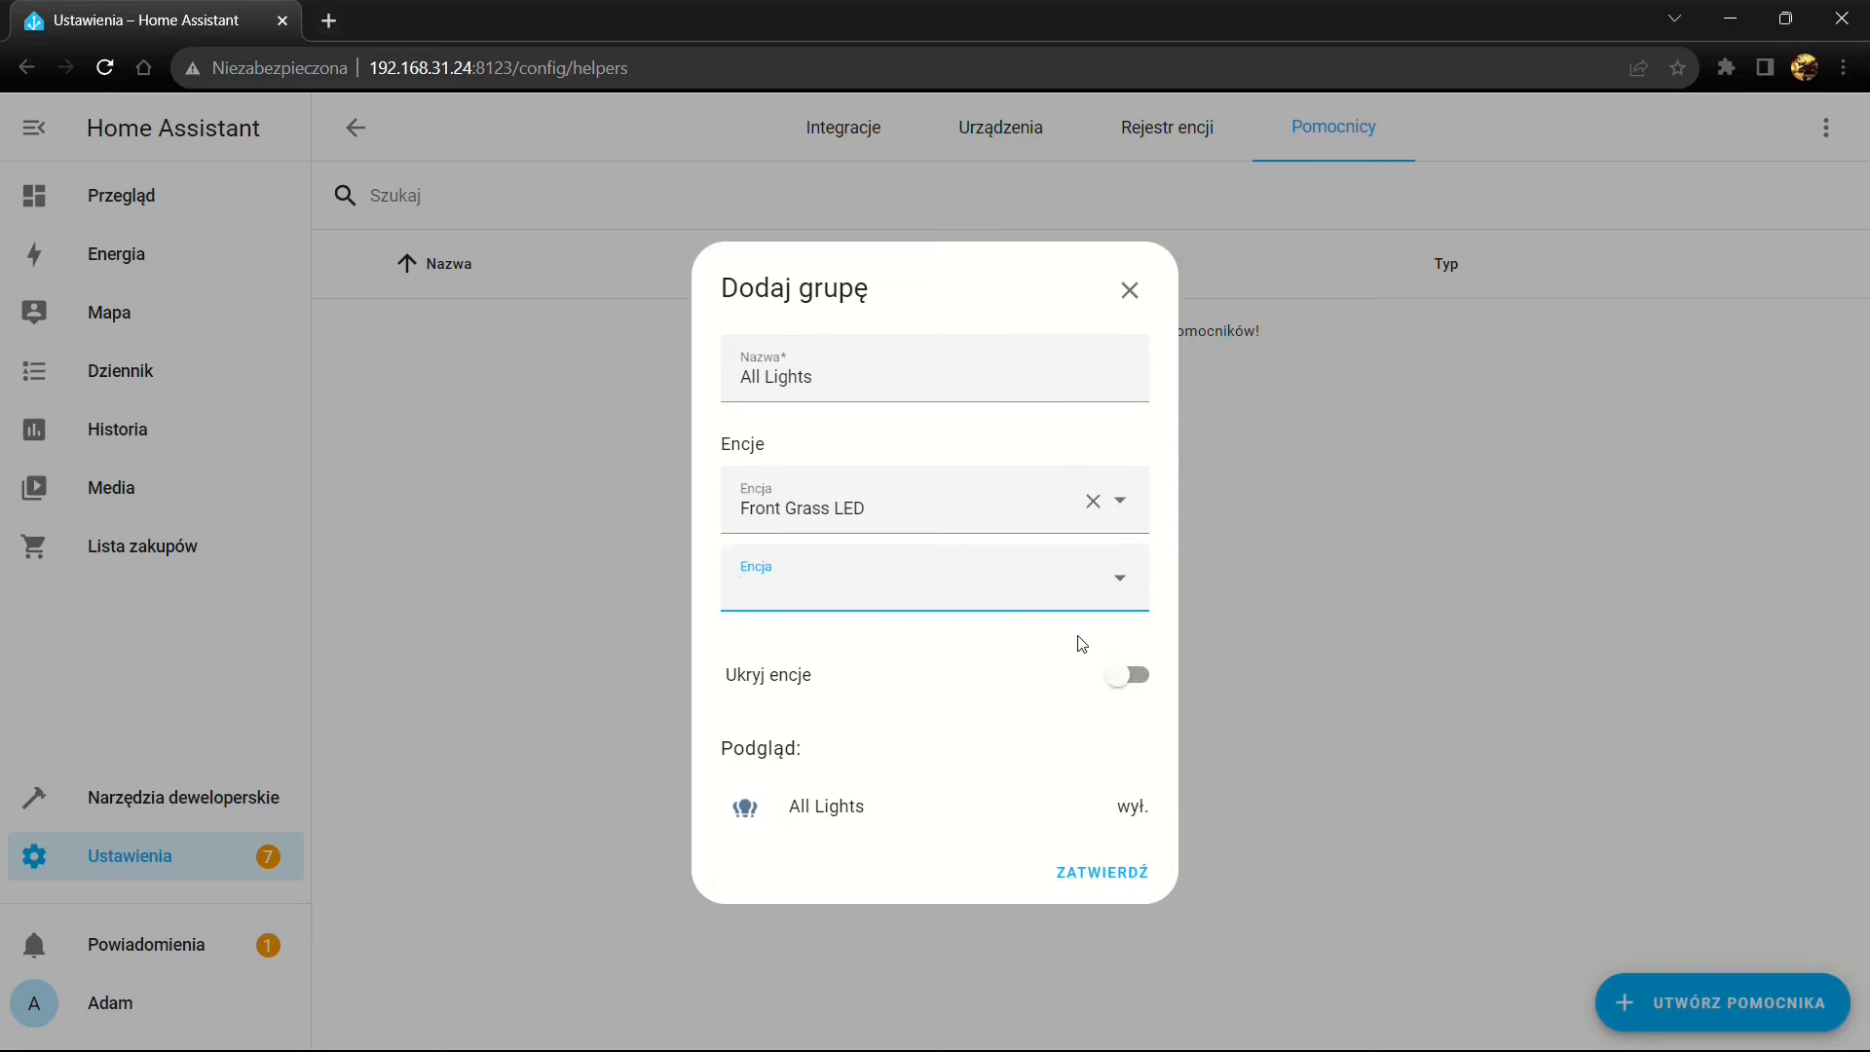
pyautogui.click(1120, 594)
pyautogui.click(990, 656)
pyautogui.click(1094, 617)
pyautogui.click(1077, 698)
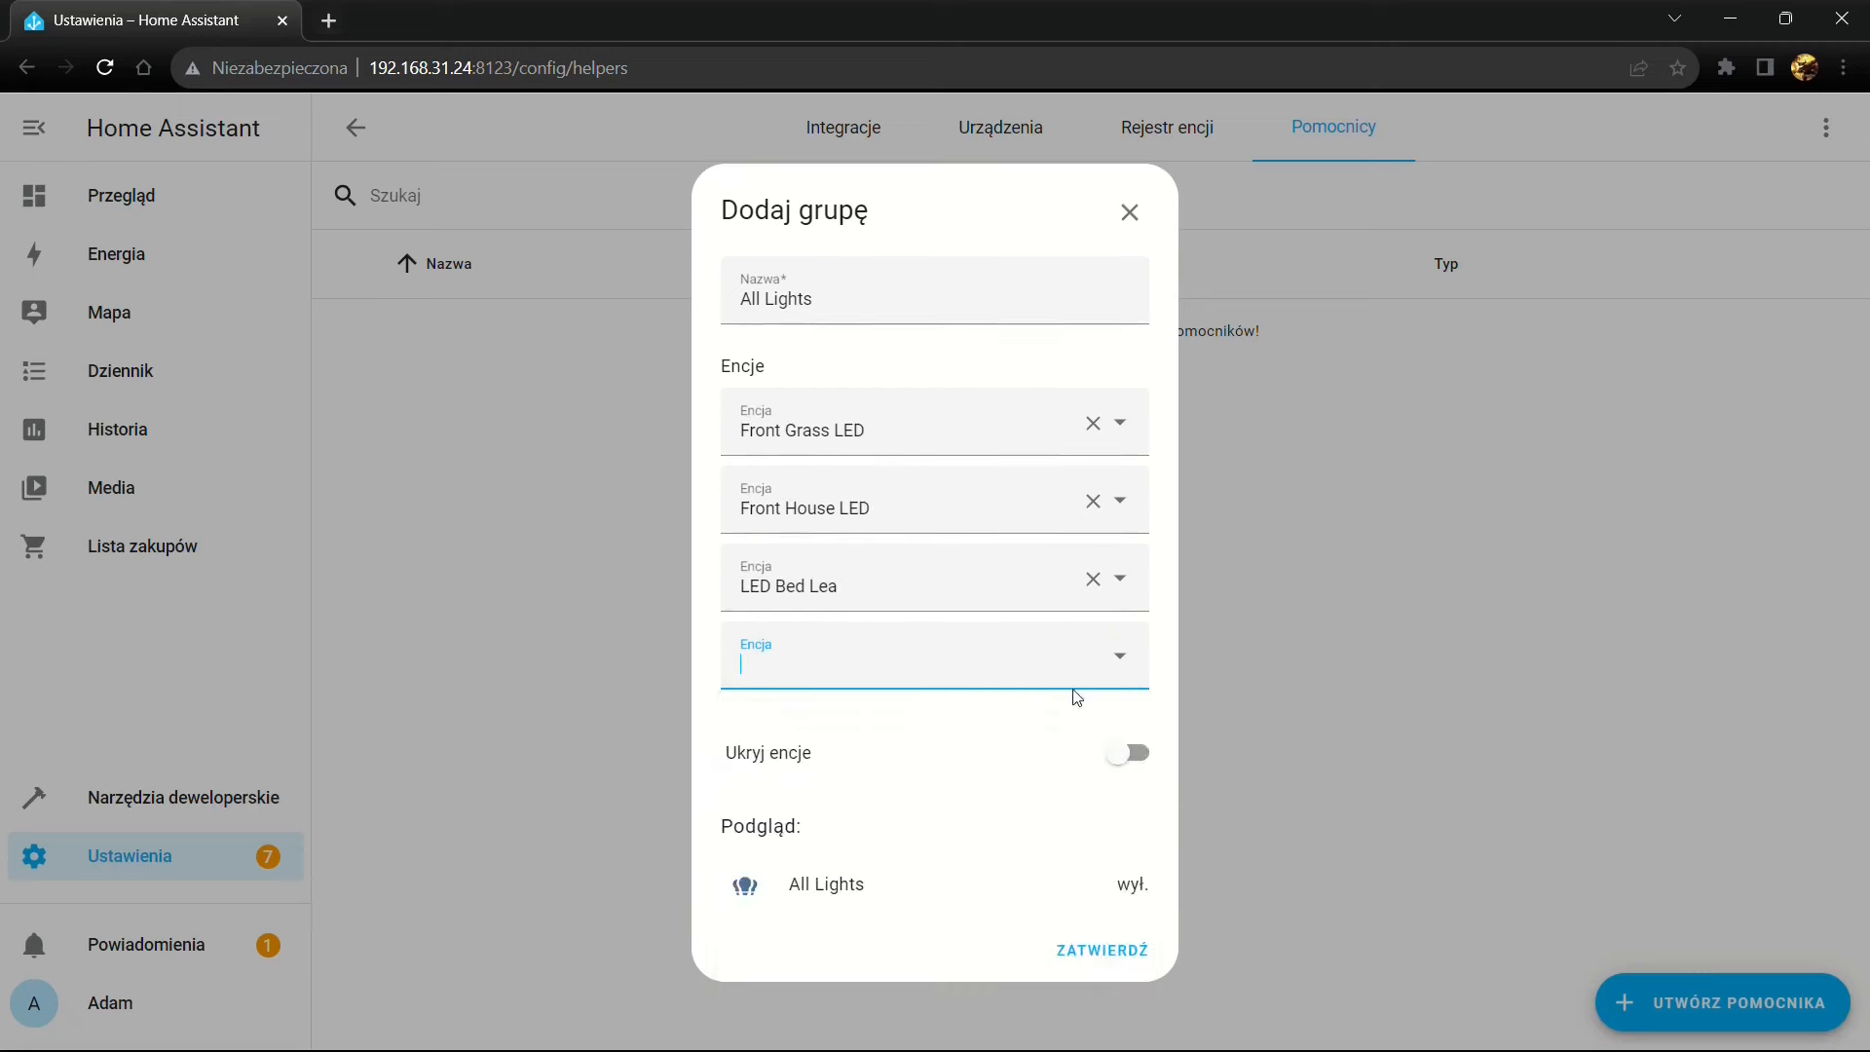
pyautogui.click(1029, 674)
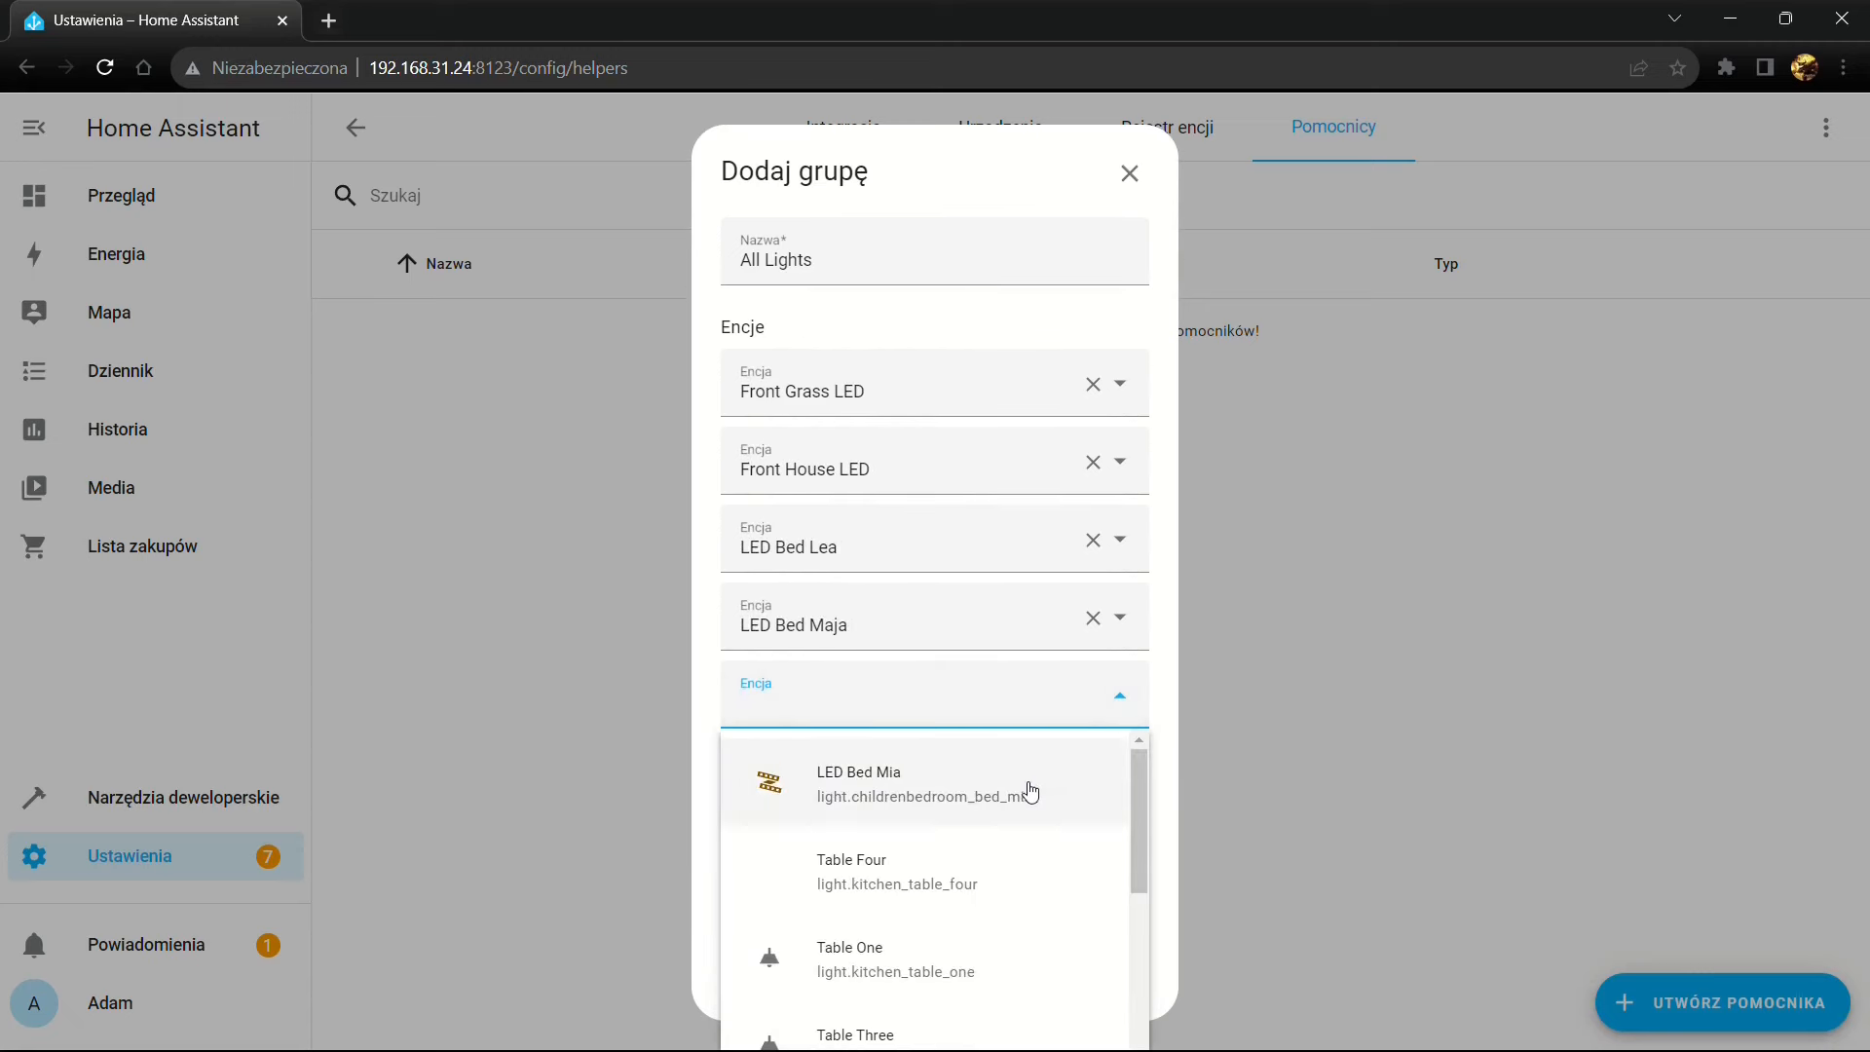
pyautogui.click(1031, 791)
# Add Table One, Table Two, Table Three and Table Four to the All Lights group
pyautogui.click(1014, 770)
pyautogui.click(926, 530)
pyautogui.click(997, 842)
pyautogui.click(989, 779)
pyautogui.click(939, 923)
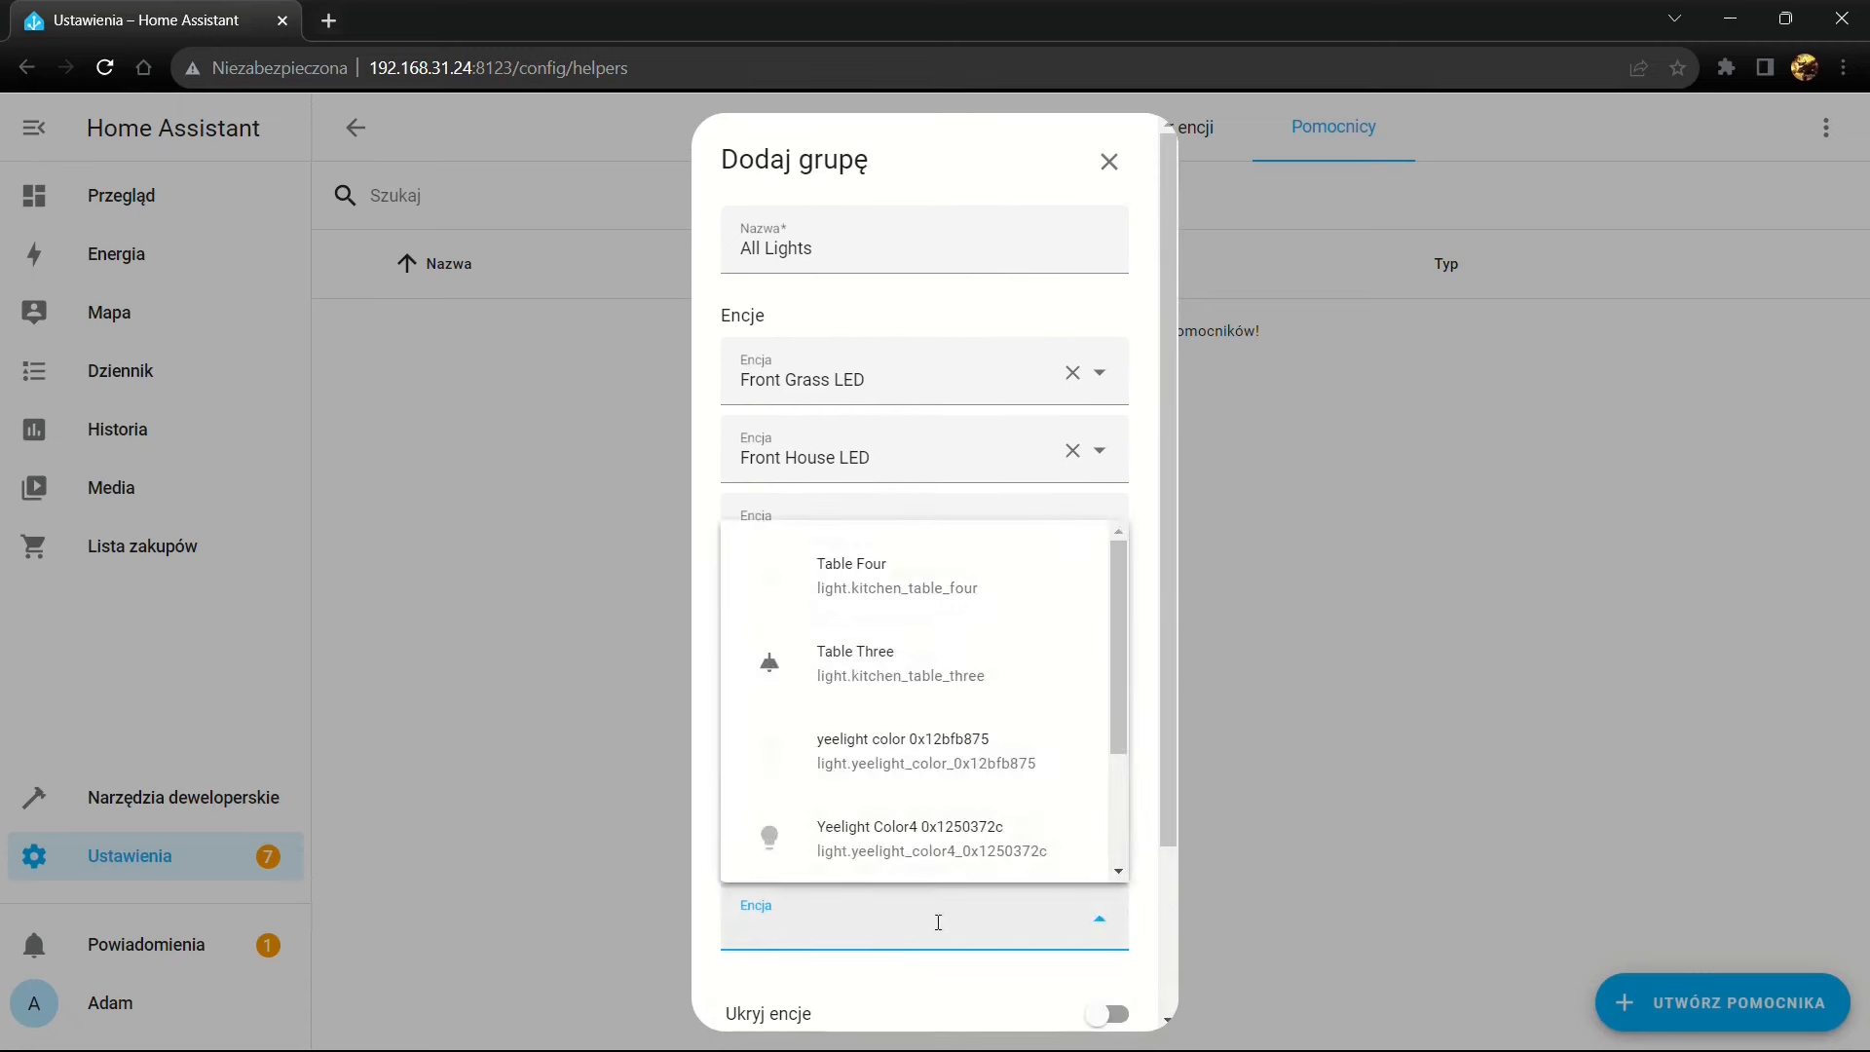
pyautogui.click(949, 684)
pyautogui.click(941, 994)
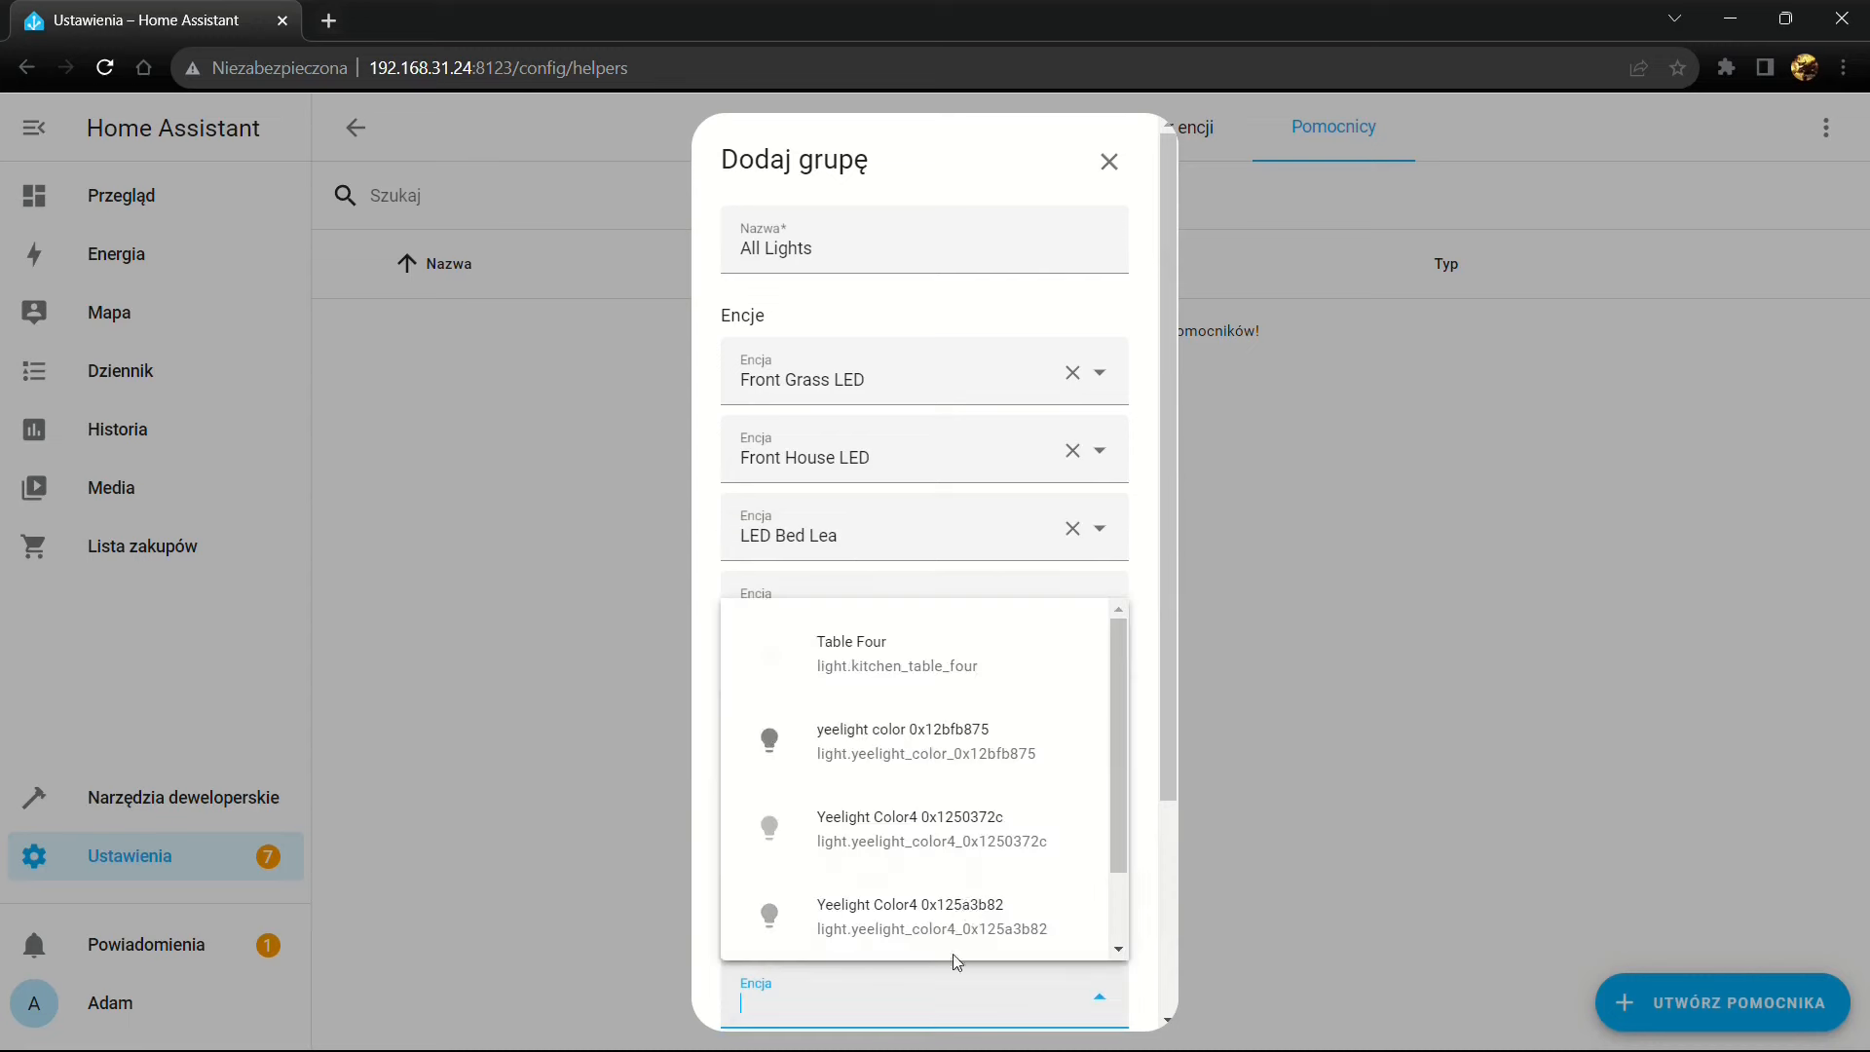
pyautogui.click(943, 660)
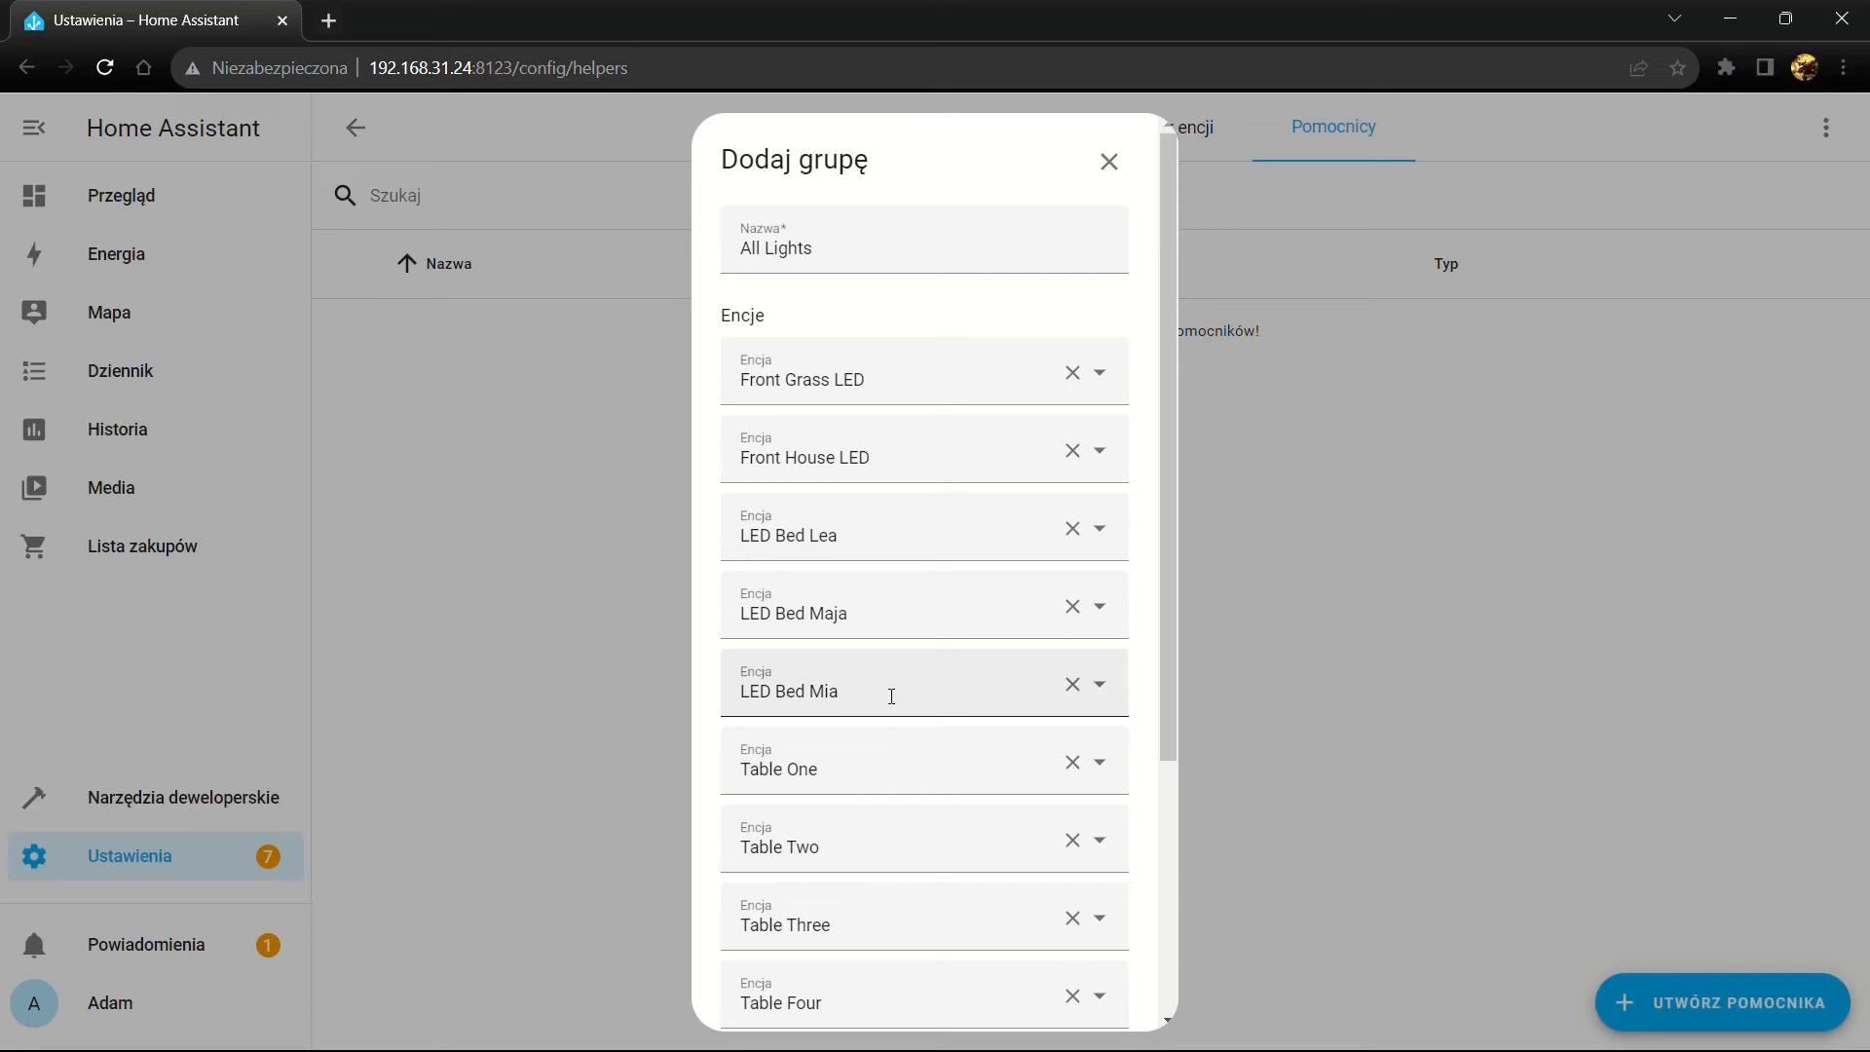
# Switch hiding of member entities (Ukryj encje) on and back off, and submit the All Lights group
pyautogui.scroll(-4, 873, 659)
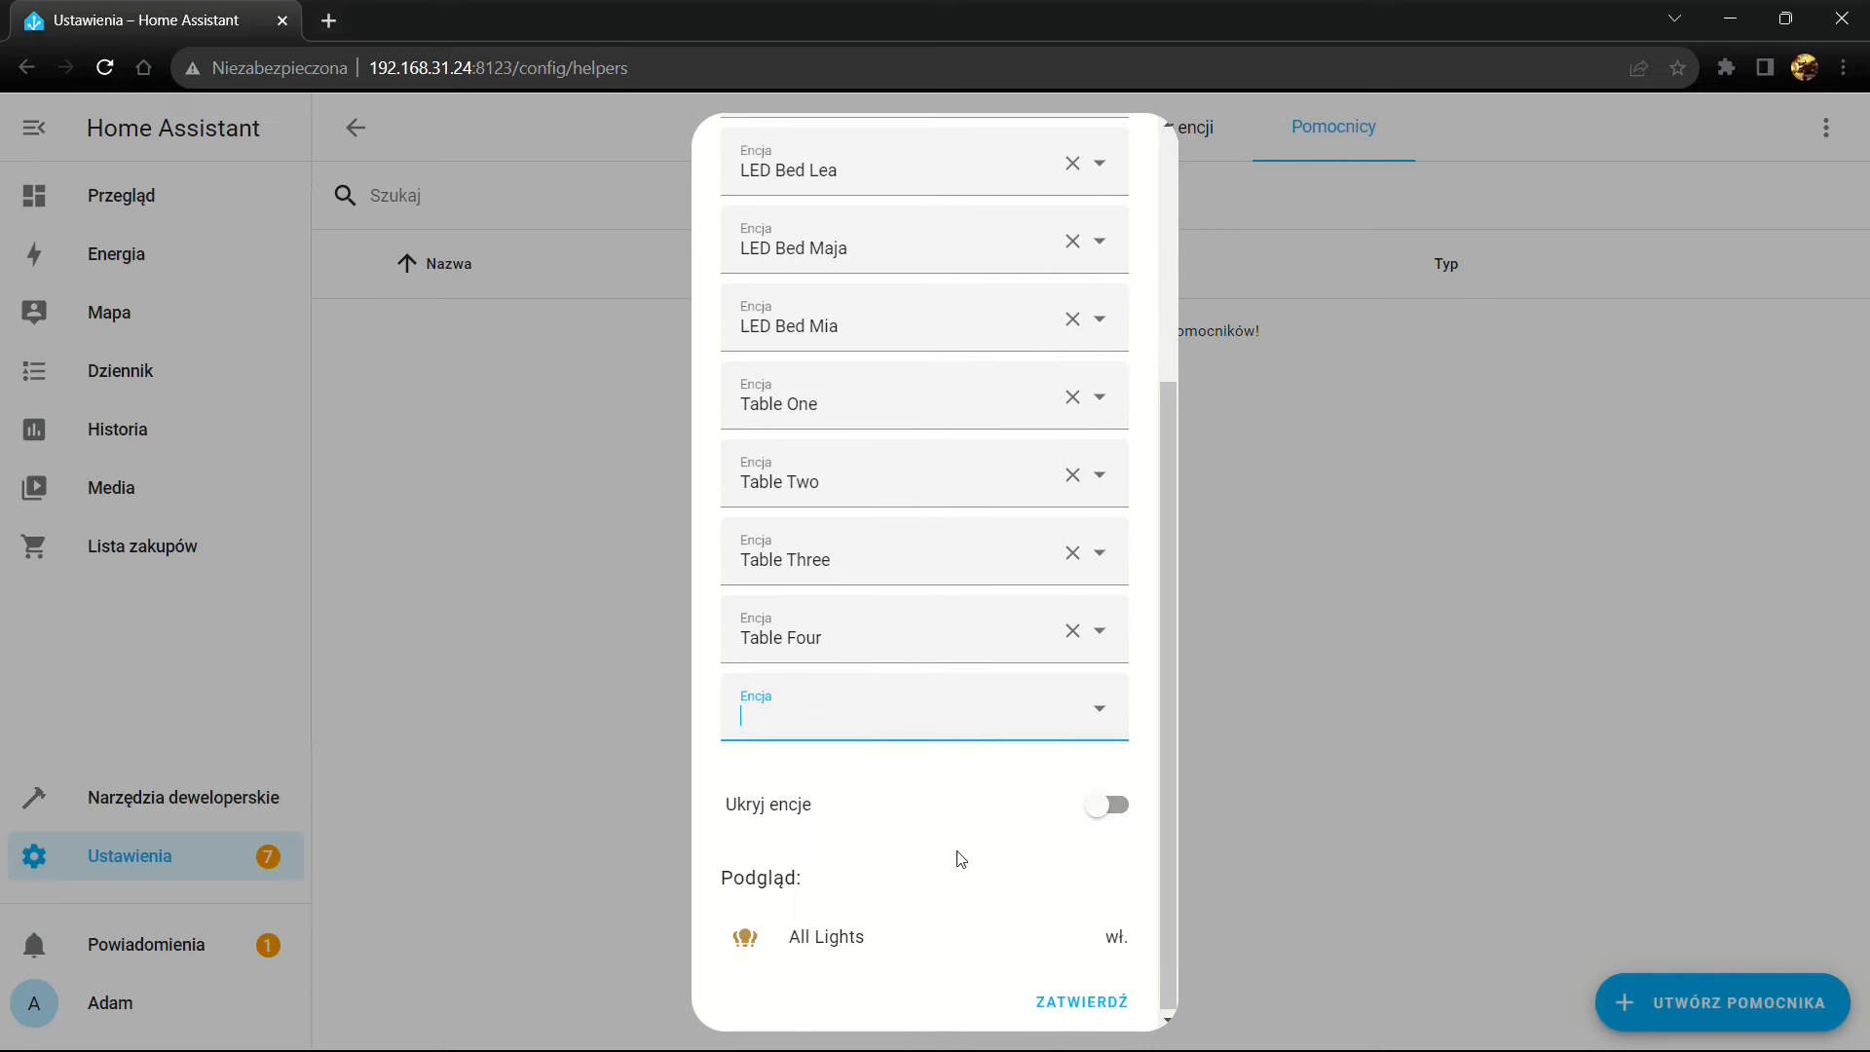
pyautogui.click(1102, 814)
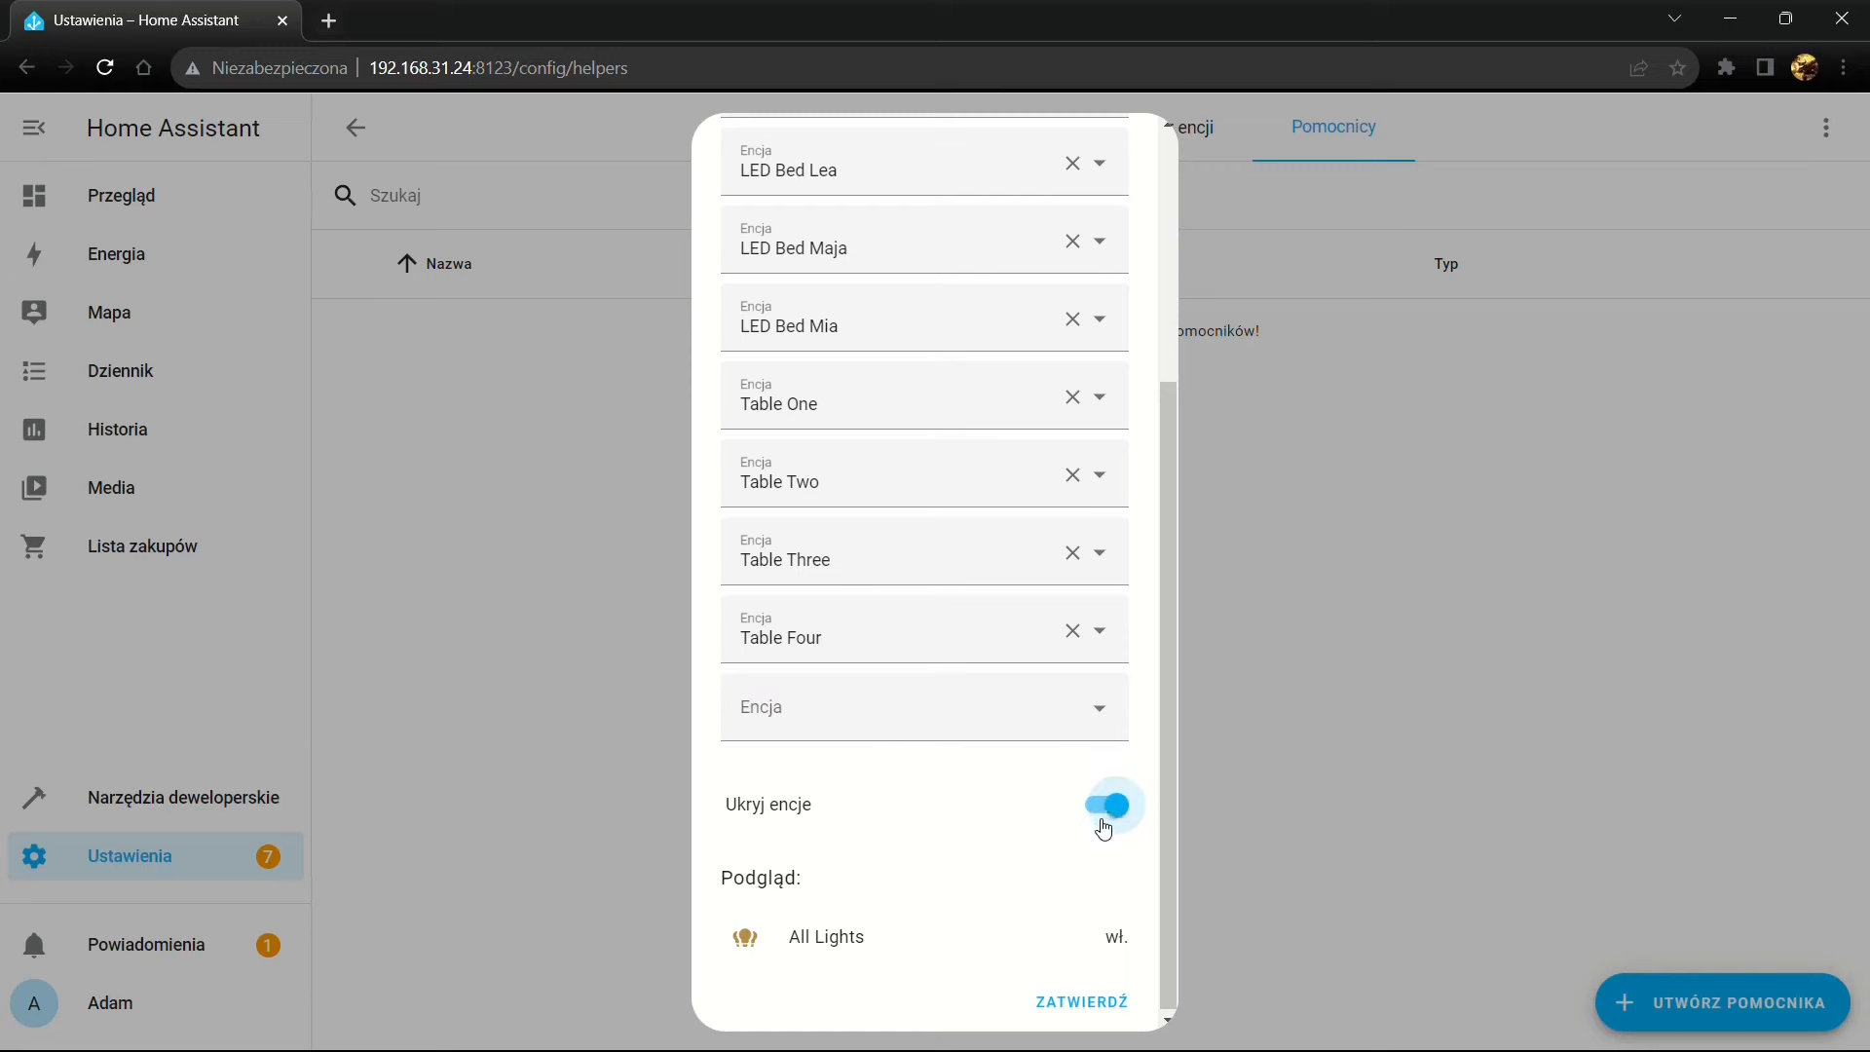
pyautogui.click(1107, 822)
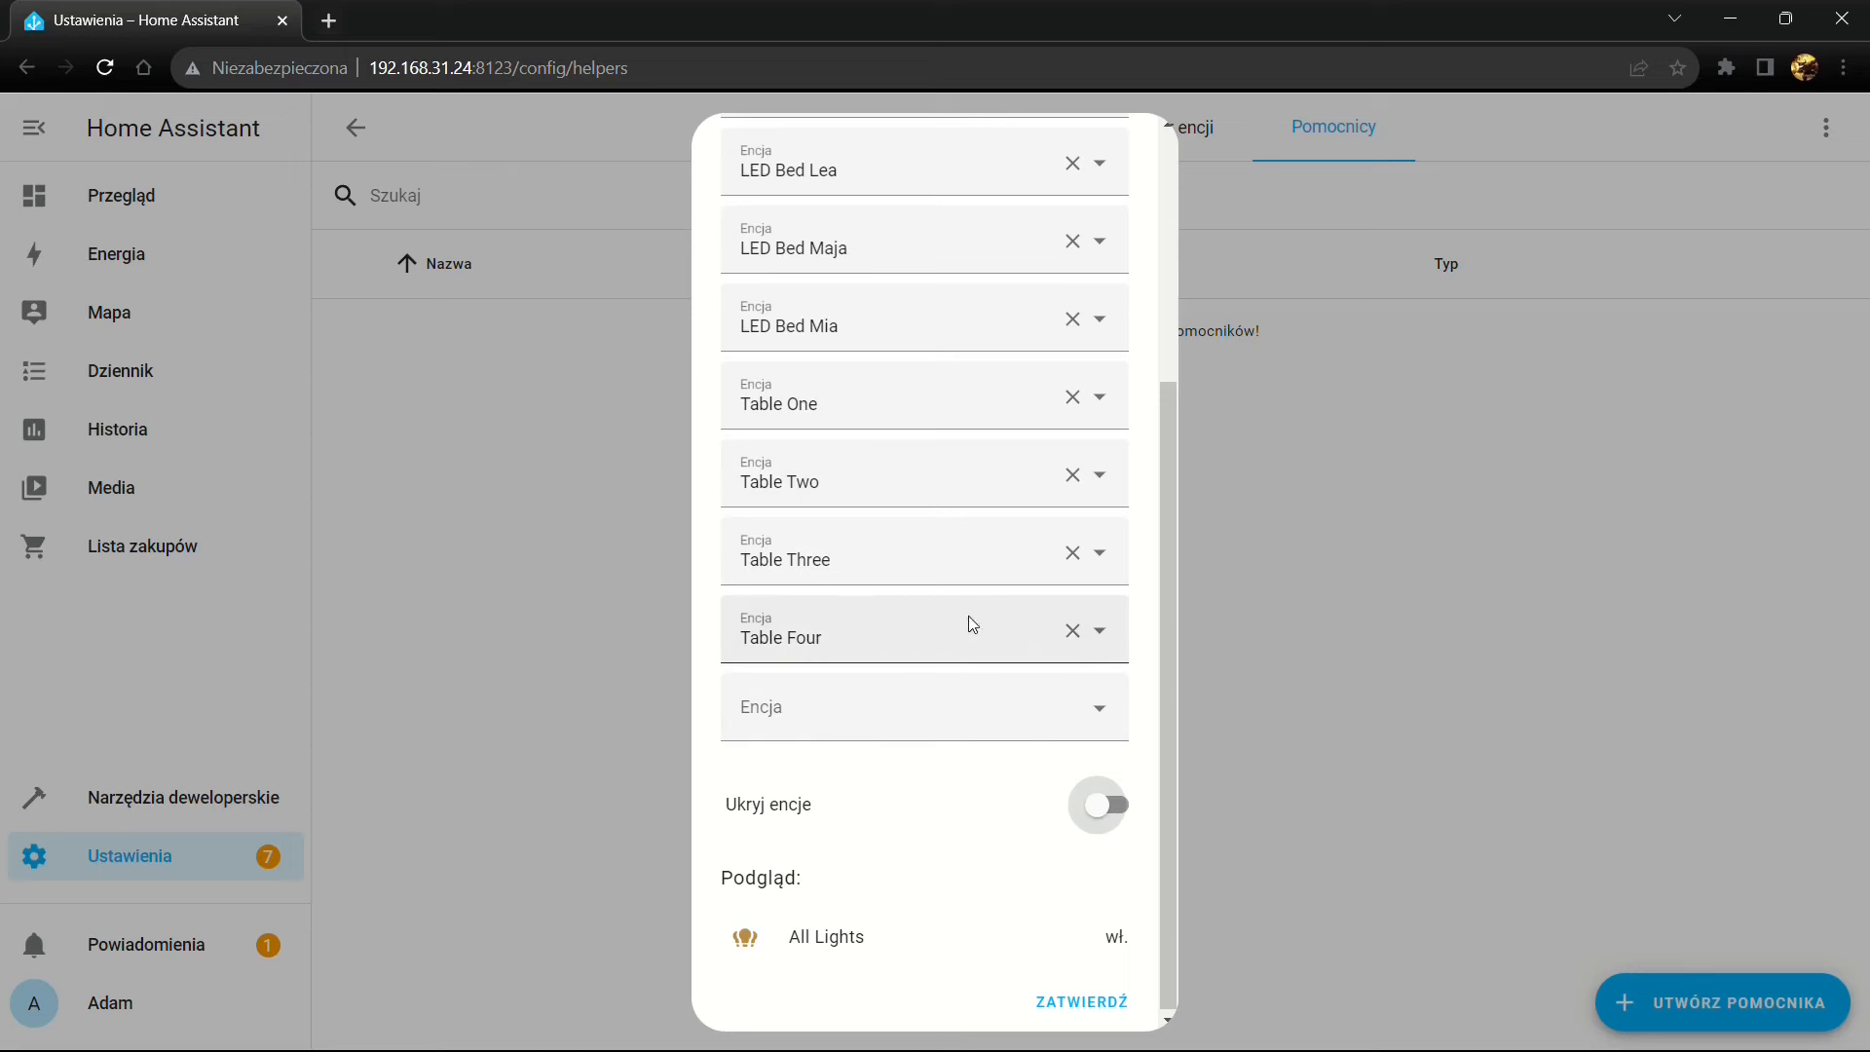
pyautogui.click(1071, 1001)
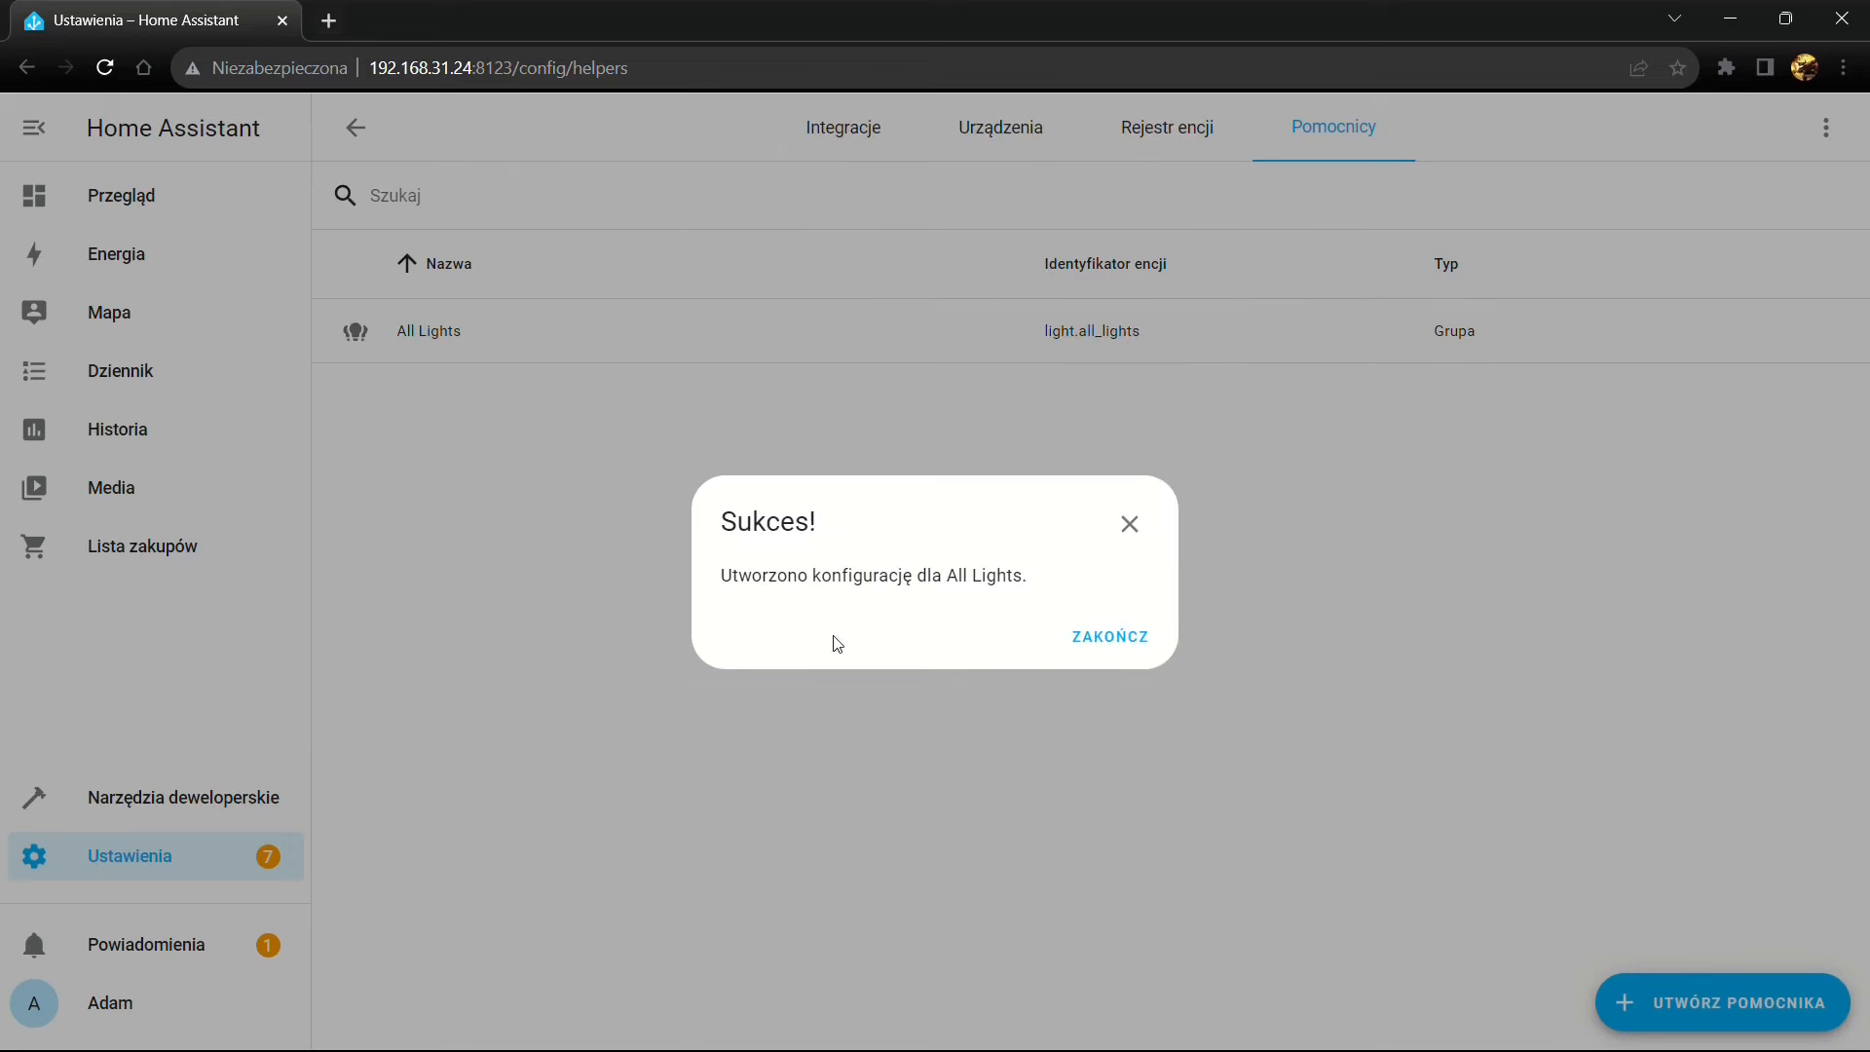
# Finish the All Lights group creation and put the overview dashboard into edit mode
pyautogui.click(1131, 643)
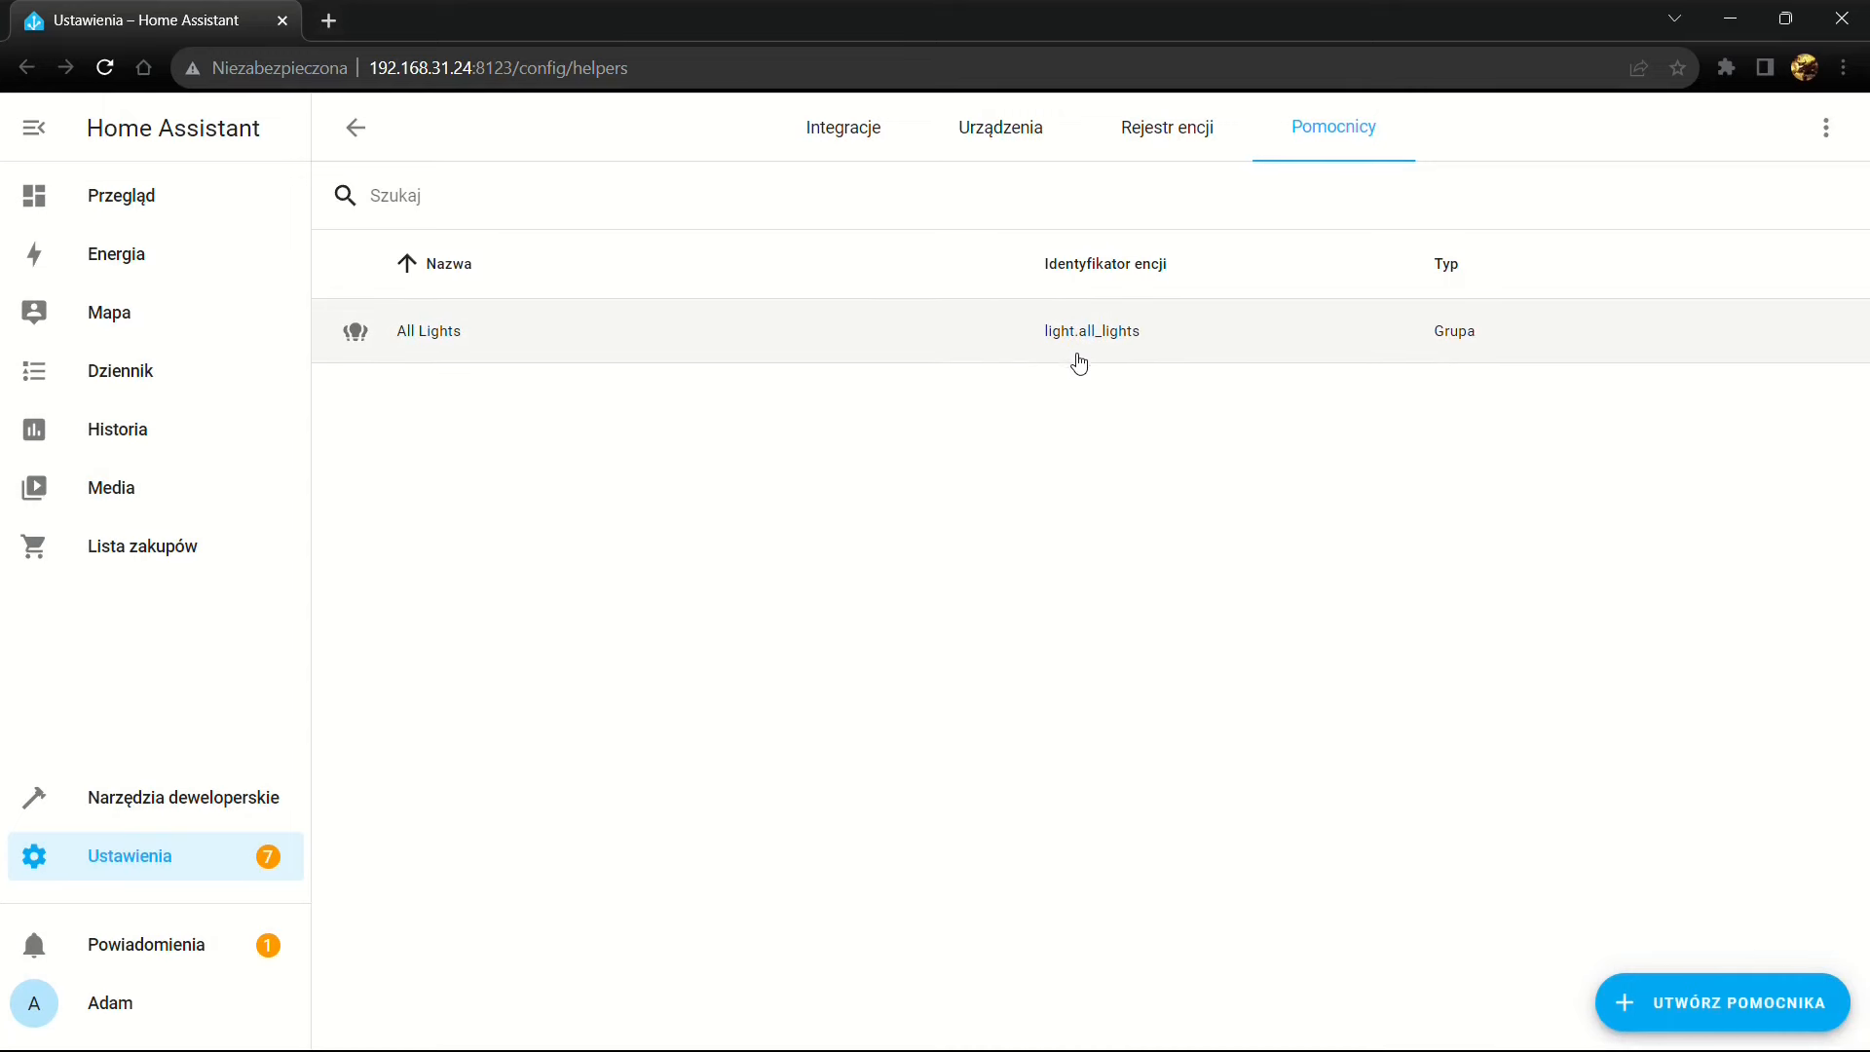
pyautogui.click(135, 202)
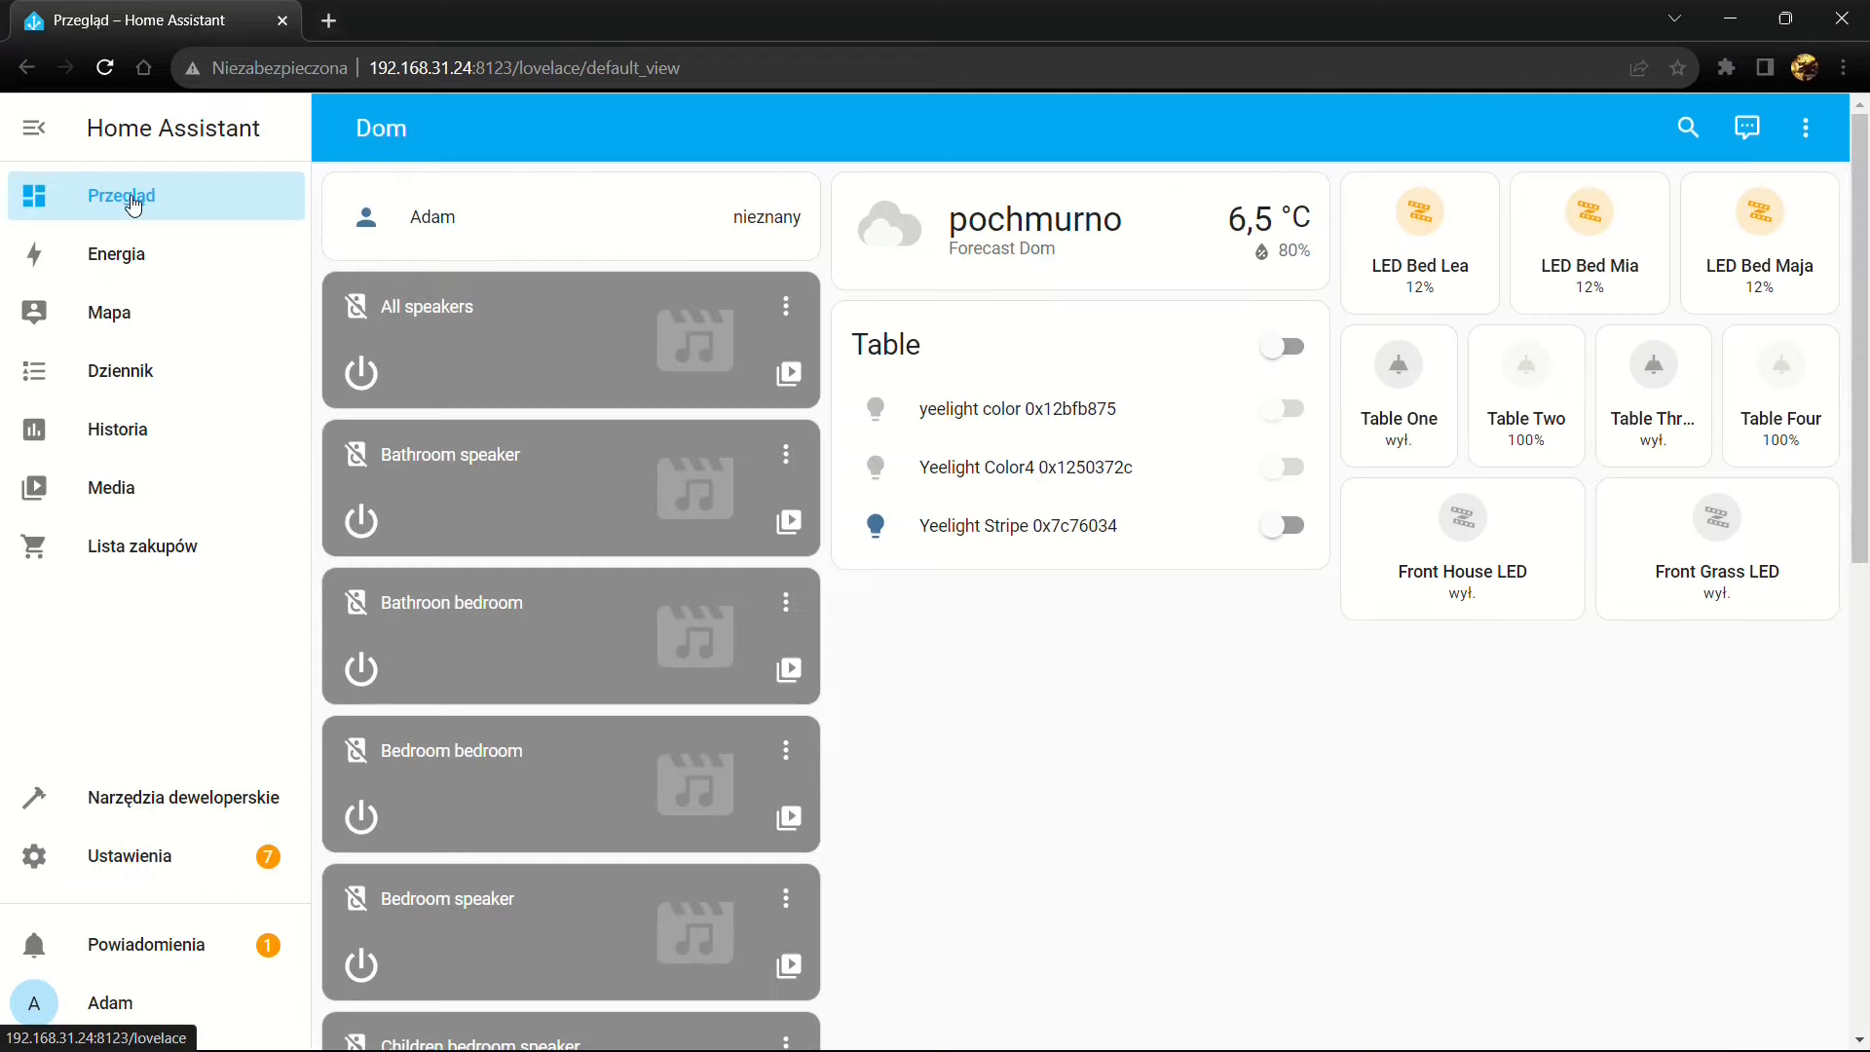
pyautogui.click(1808, 129)
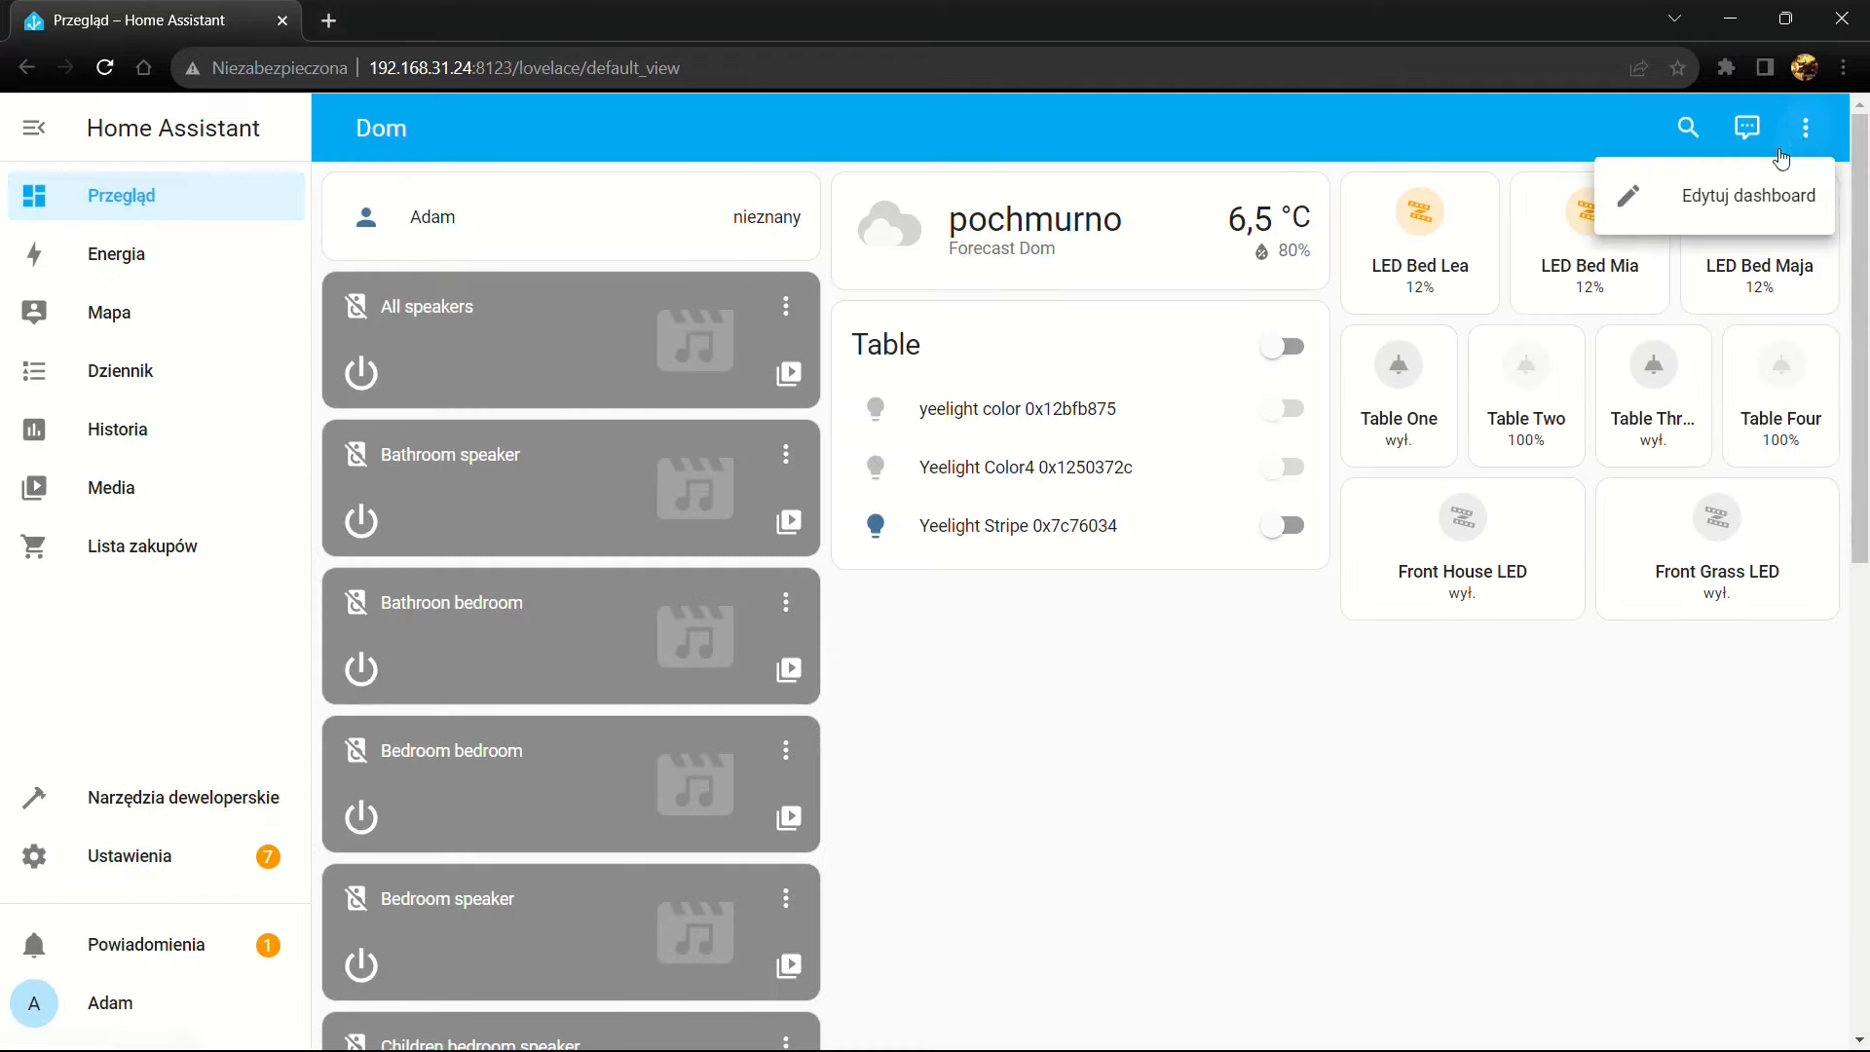
pyautogui.click(1744, 201)
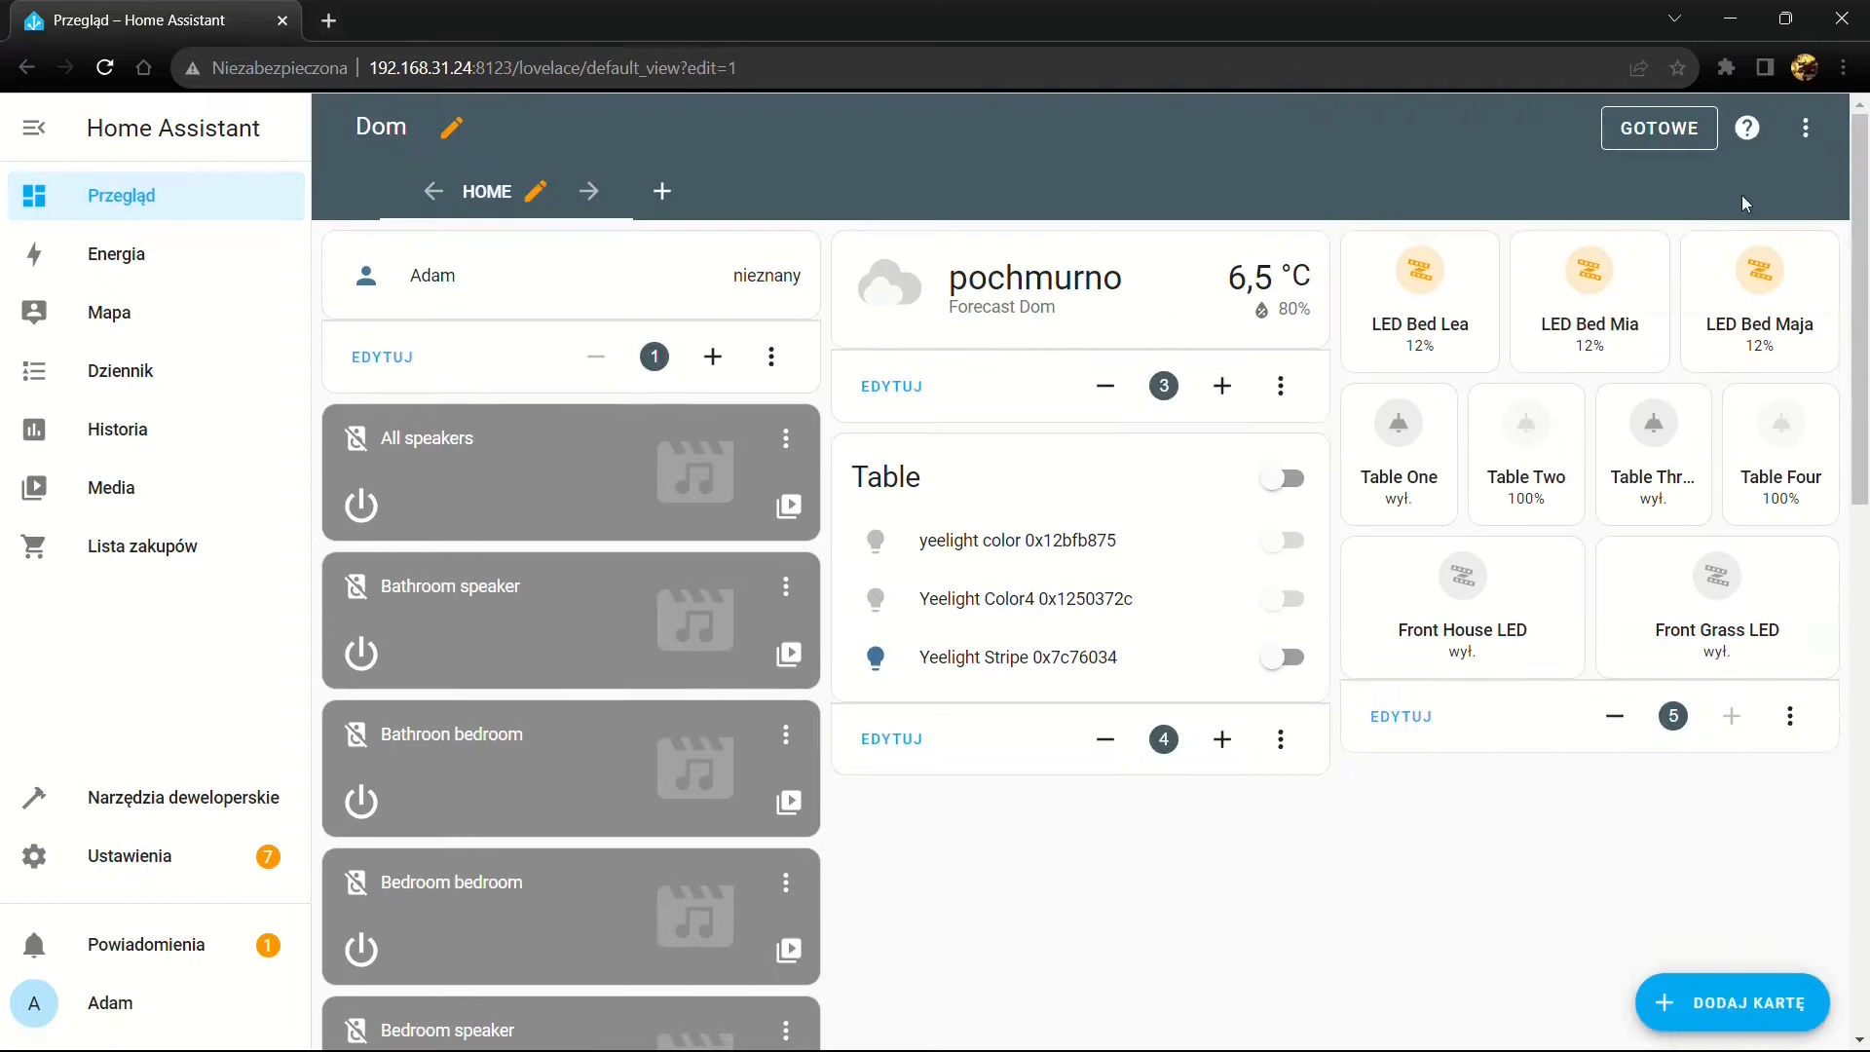
# Add a button card for the All Lights entity to the Home view and save it
pyautogui.click(1775, 1005)
pyautogui.click(904, 504)
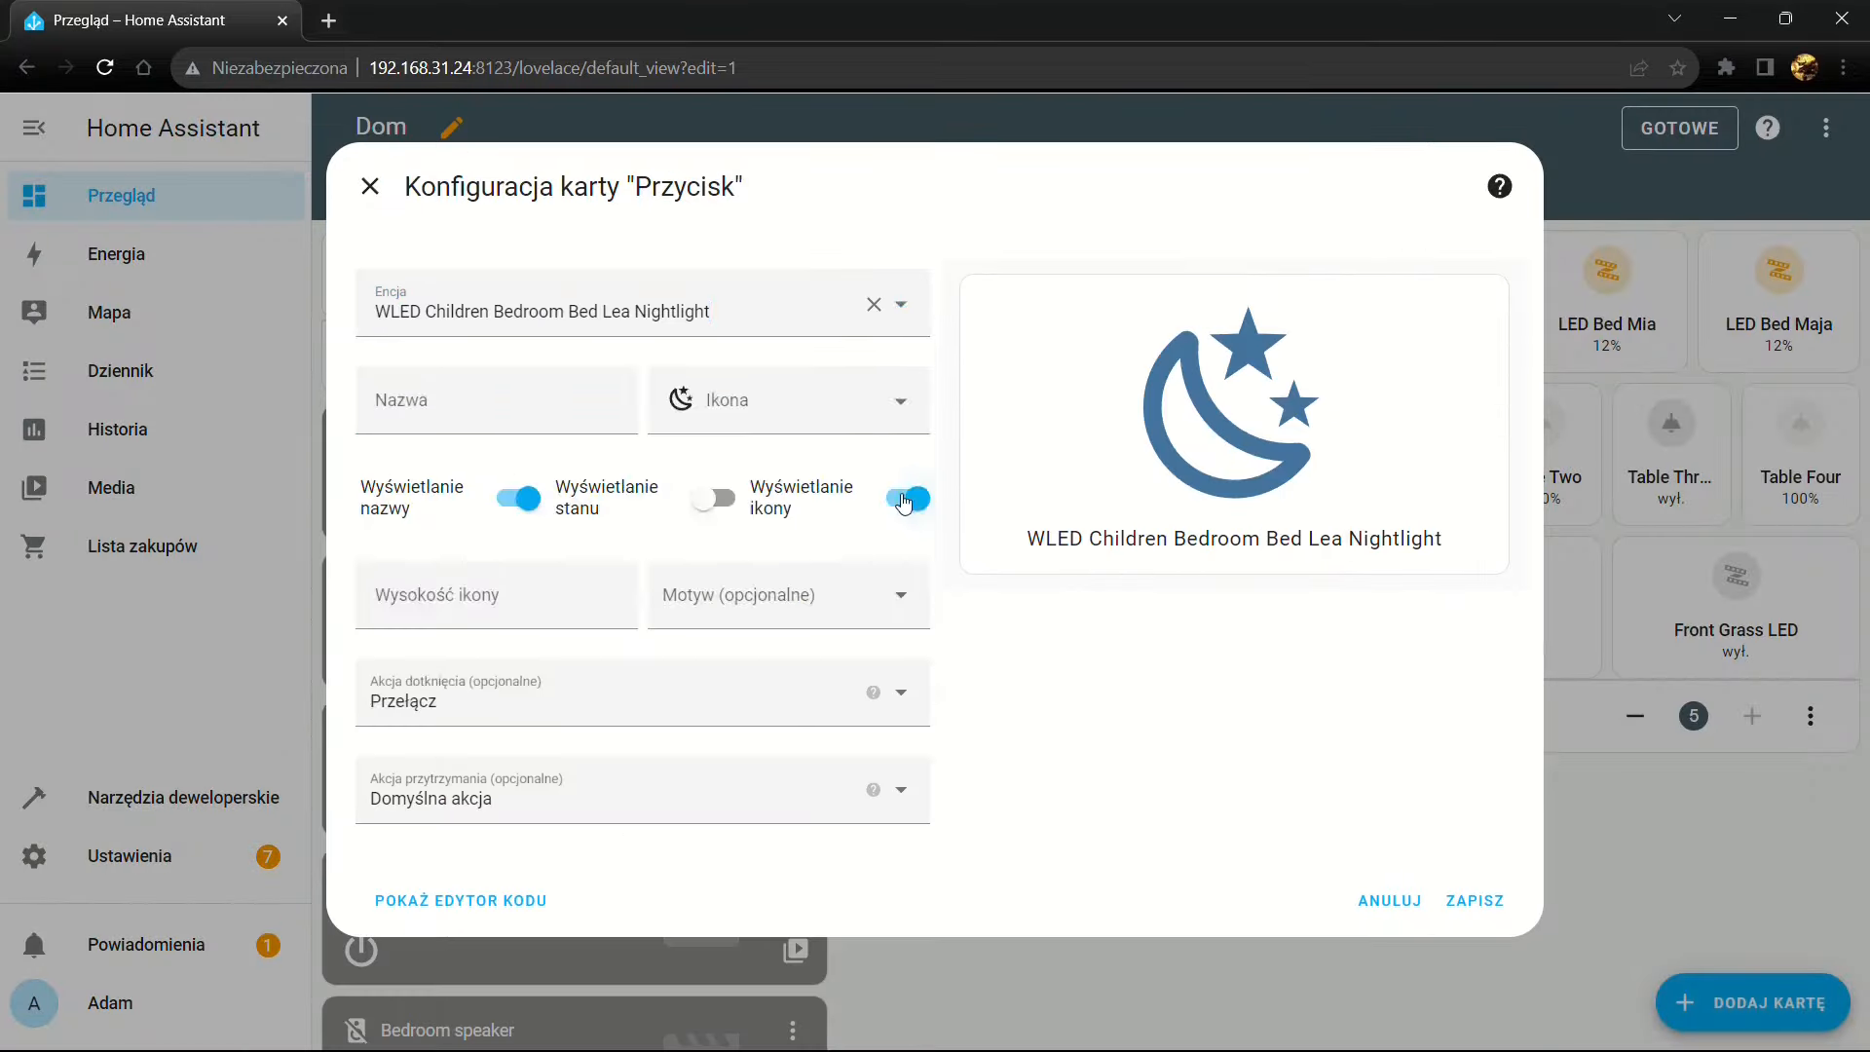
pyautogui.click(901, 307)
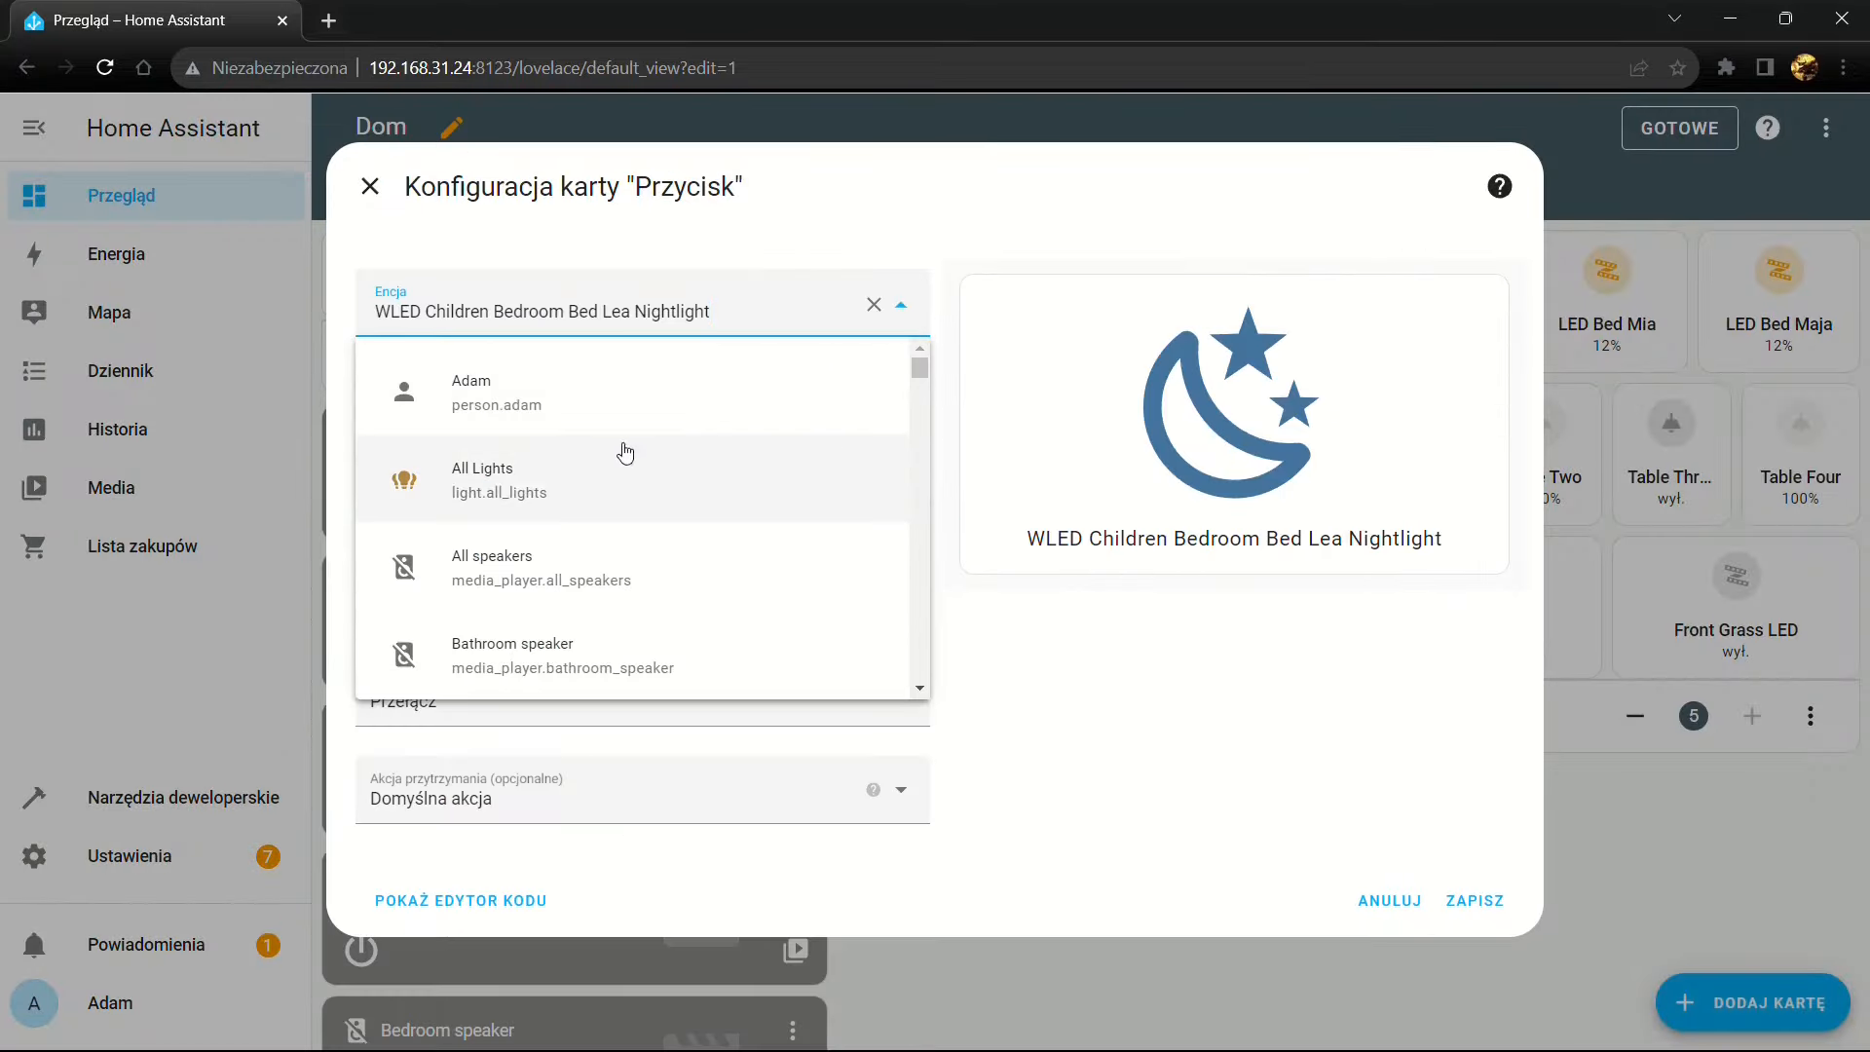
pyautogui.click(479, 501)
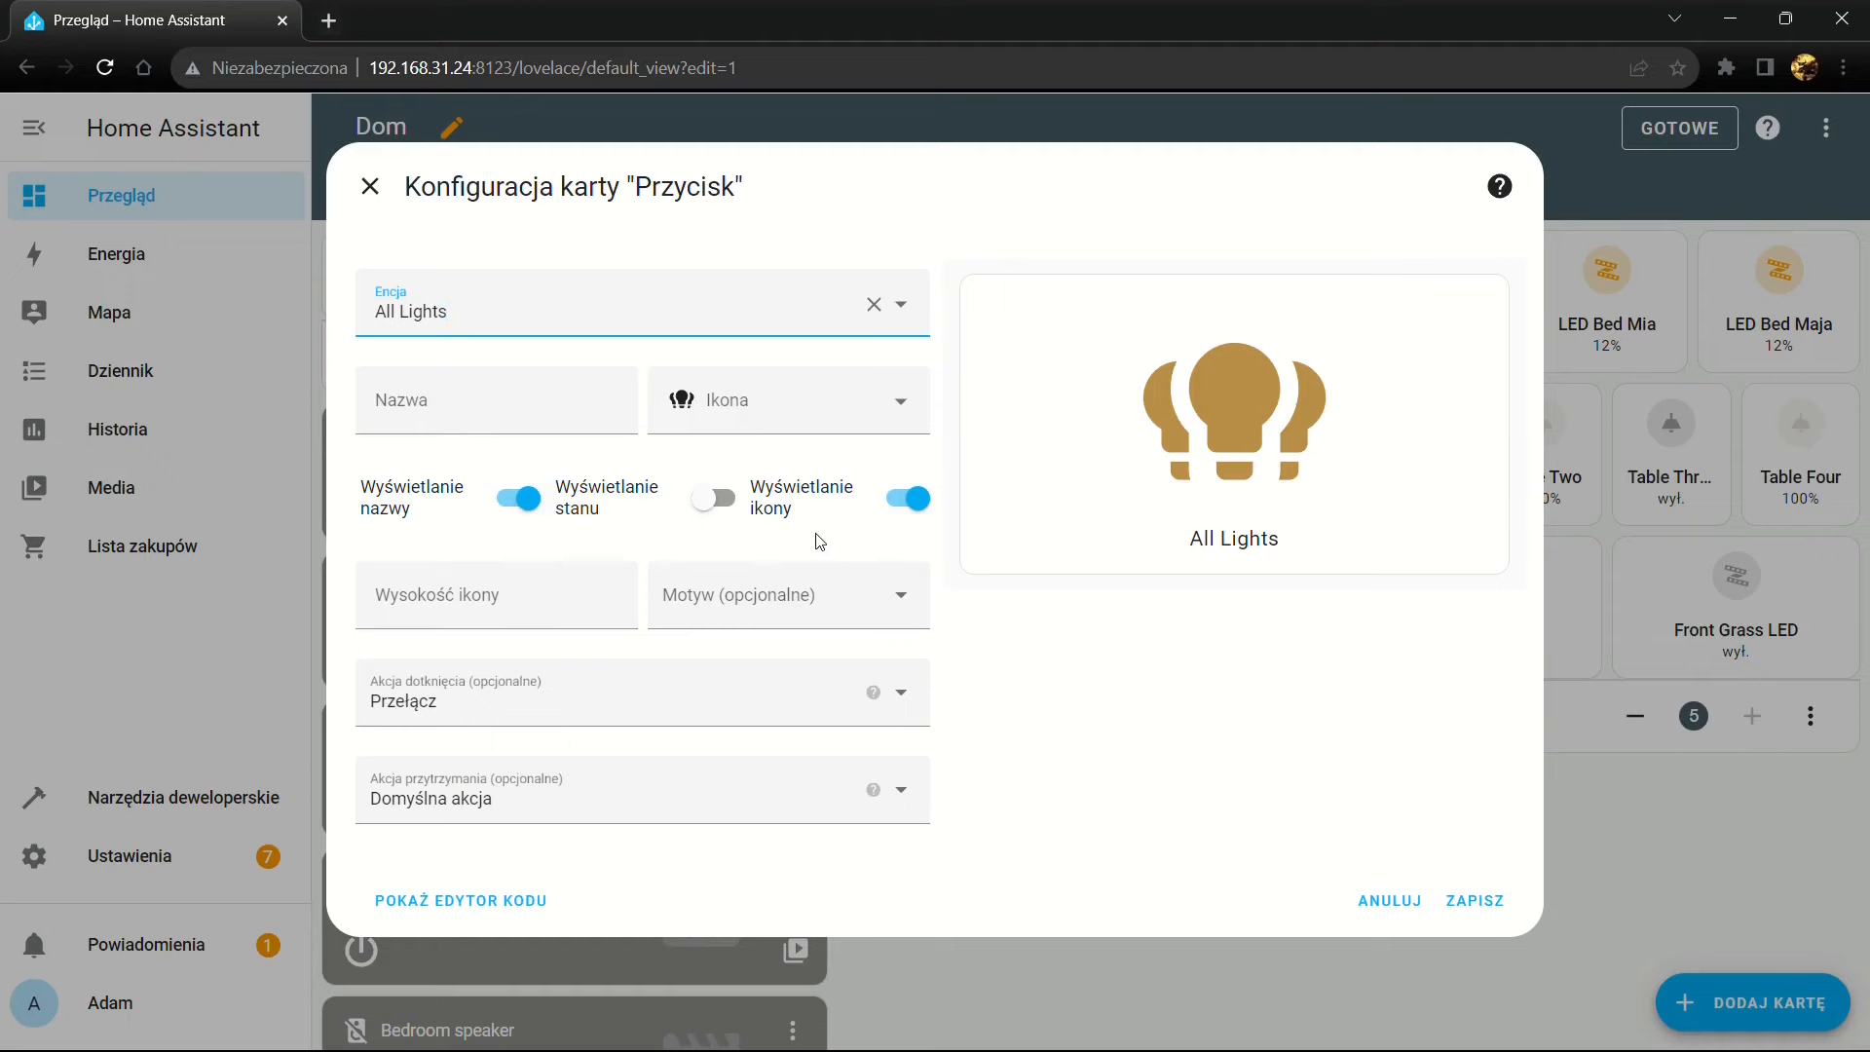
pyautogui.click(1473, 904)
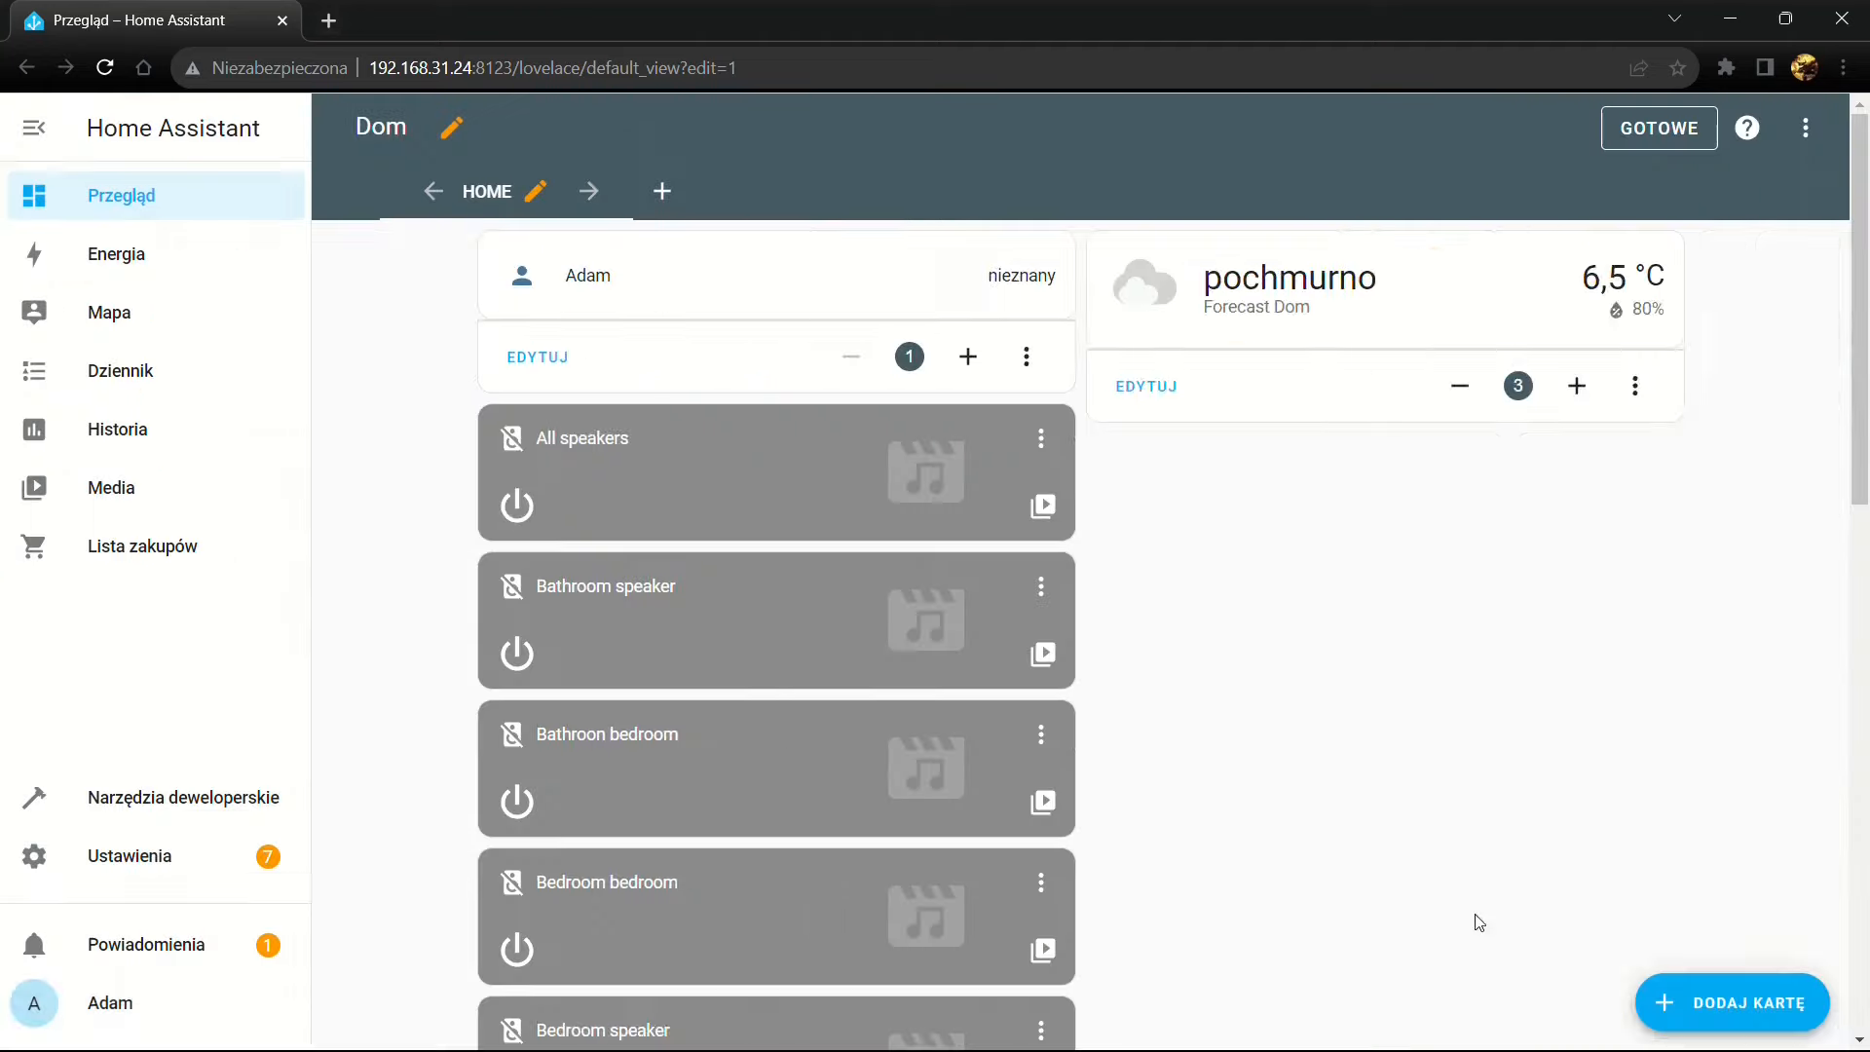
# Switch off every light through the All Lights card and turn Table Two, Table Four and the bed LEDs back on
pyautogui.scroll(-3, 1250, 778)
pyautogui.scroll(3, 1656, 682)
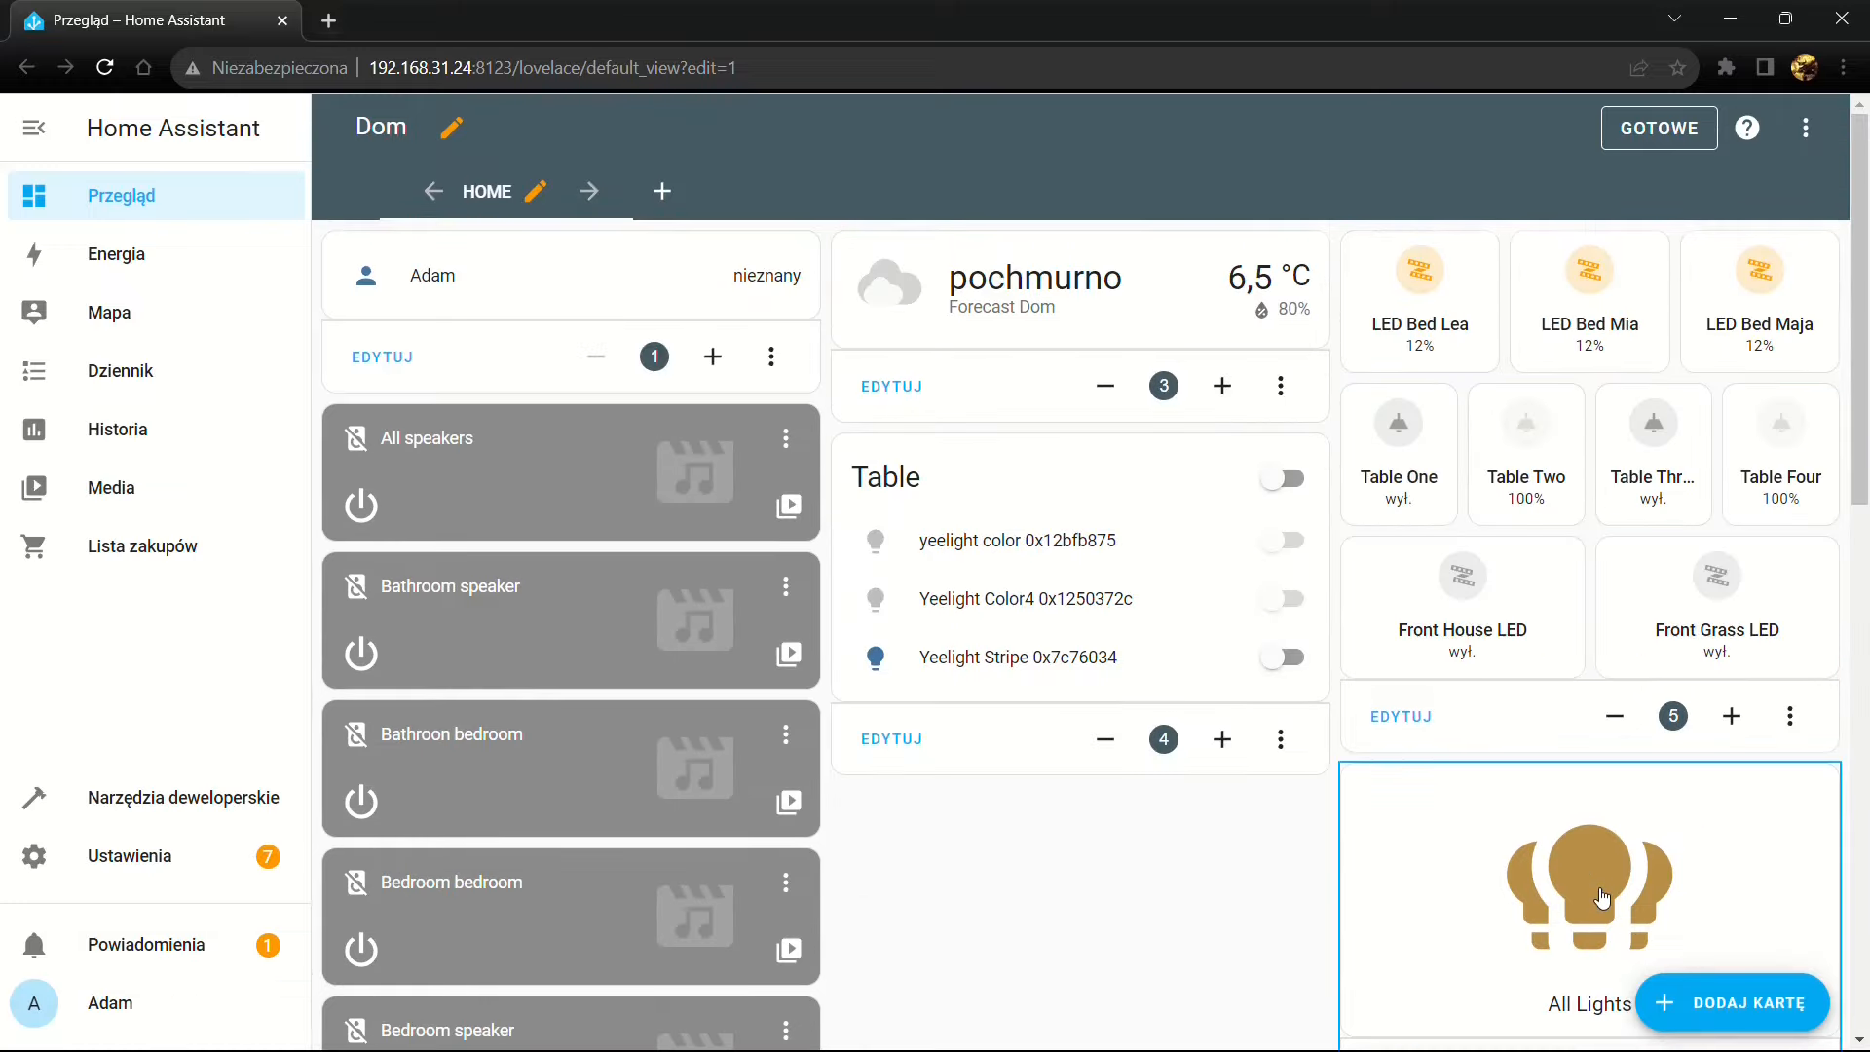
pyautogui.click(1602, 897)
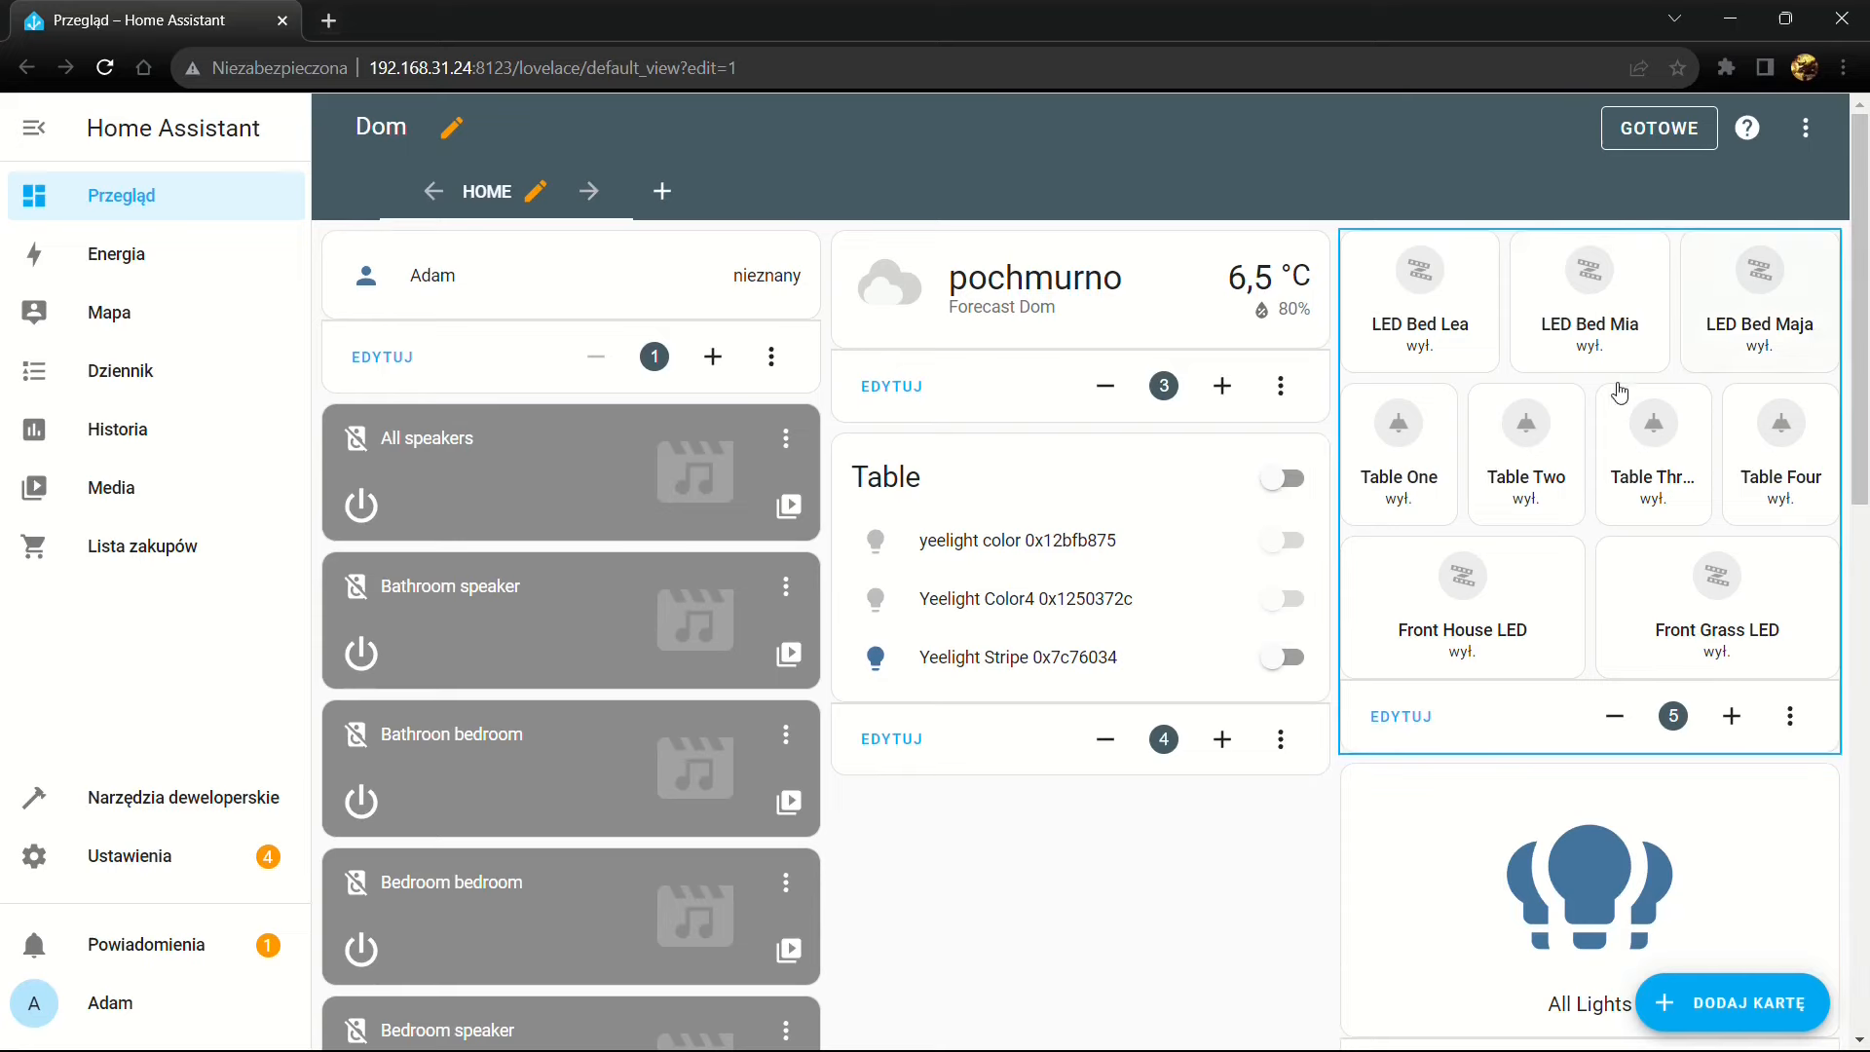
pyautogui.click(1535, 441)
pyautogui.click(1782, 433)
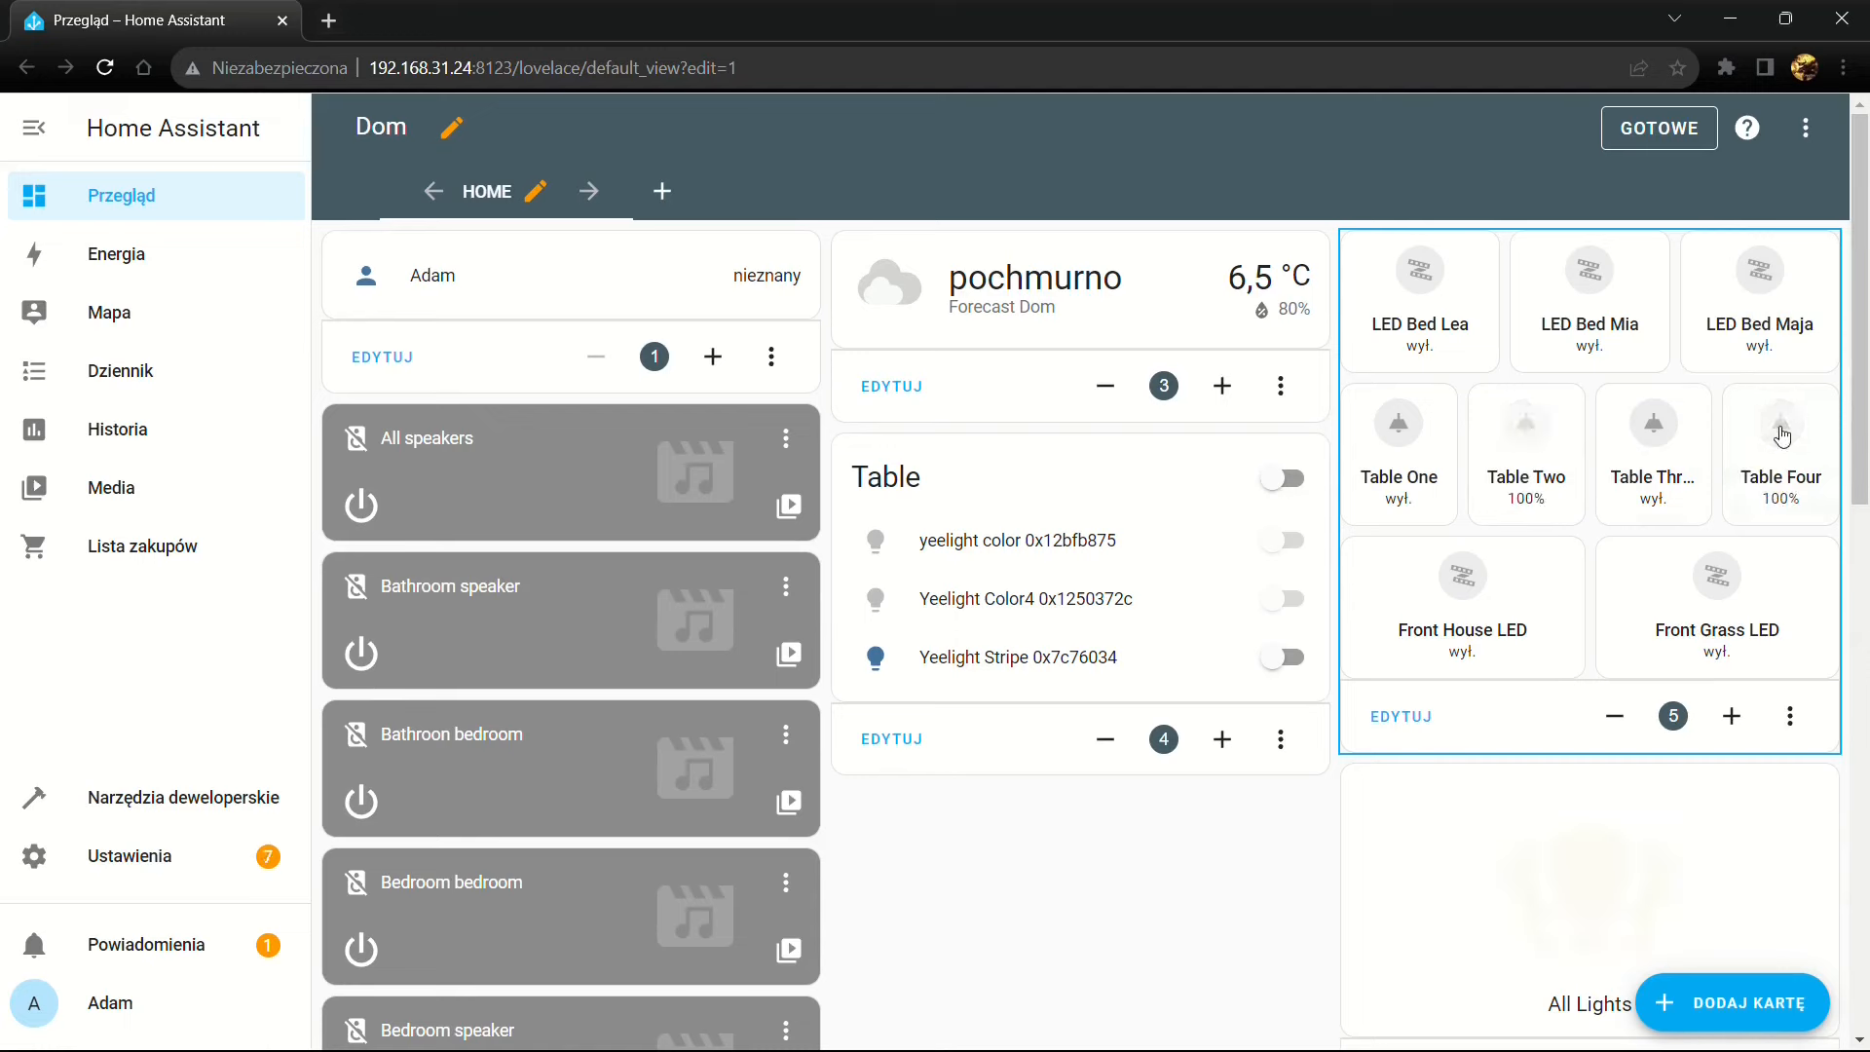
pyautogui.click(1420, 278)
pyautogui.click(1761, 272)
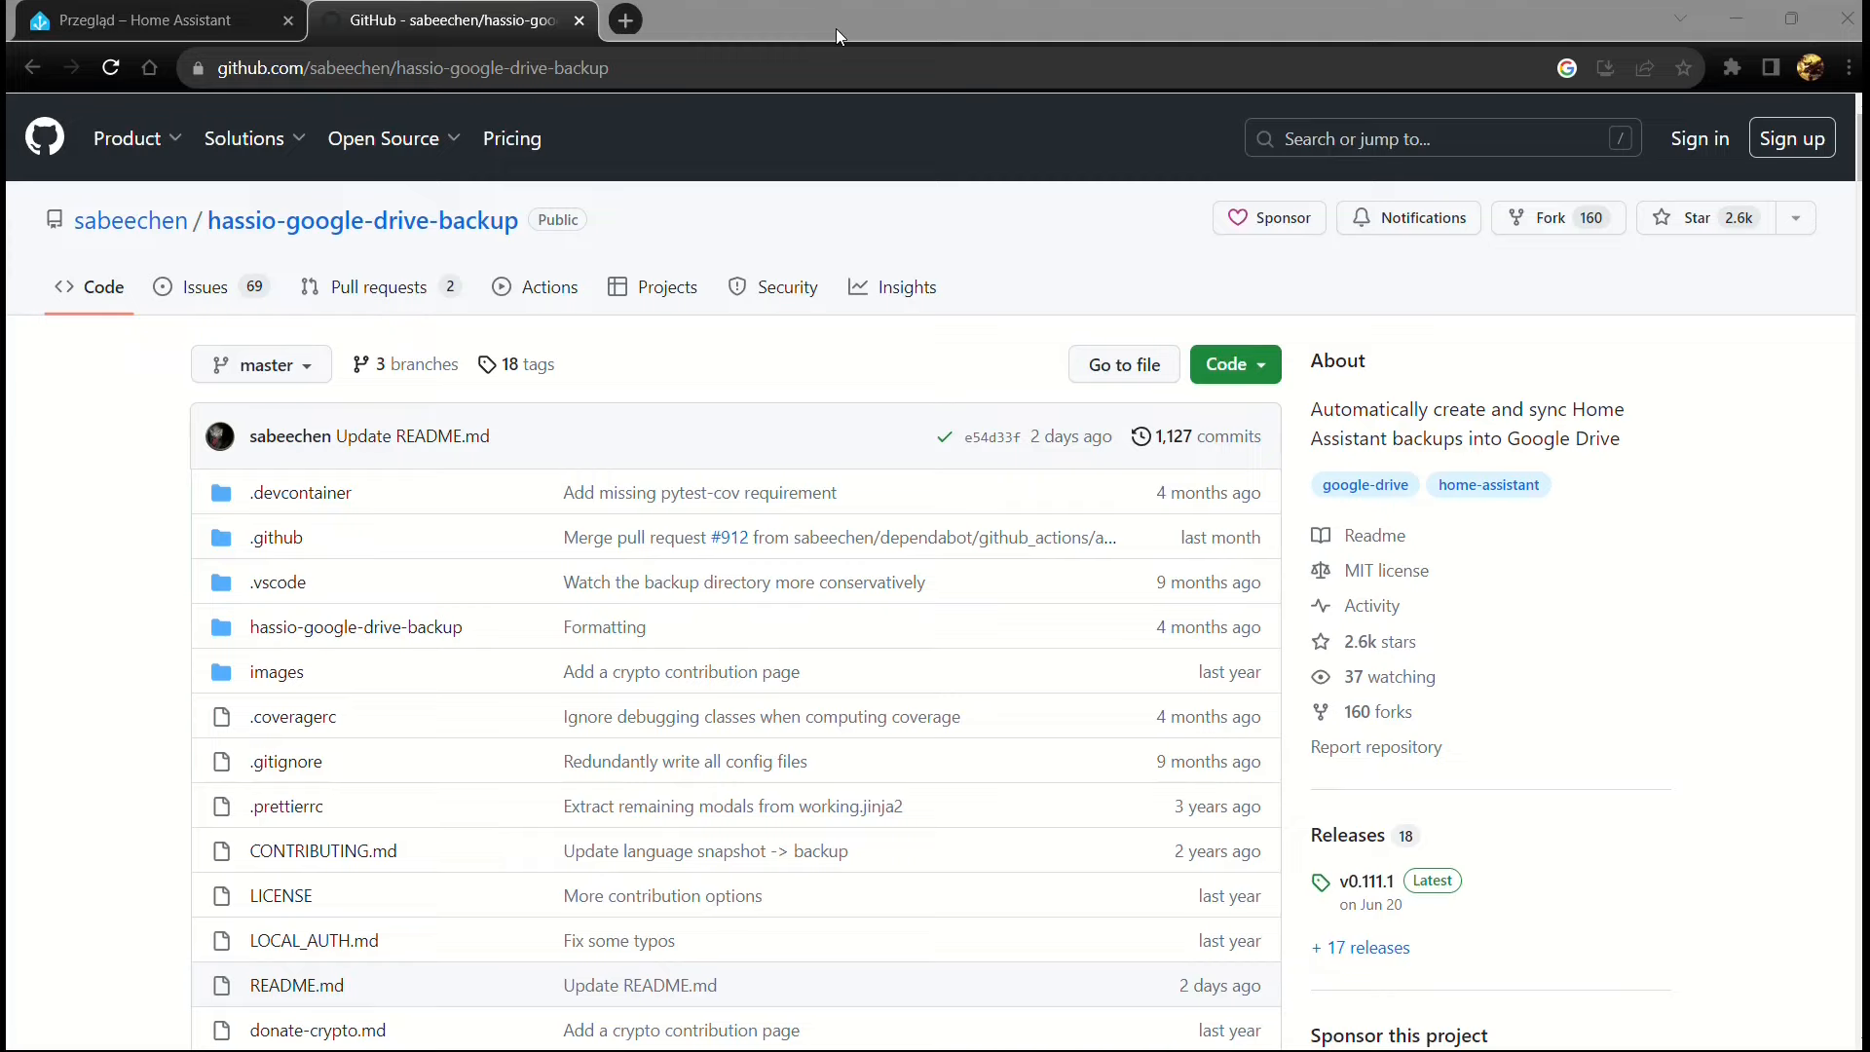
# Copy the repository URL from the Detailed Install Instructions in the hassio-google-drive-backup README on GitHub
pyautogui.scroll(-15, 727, 495)
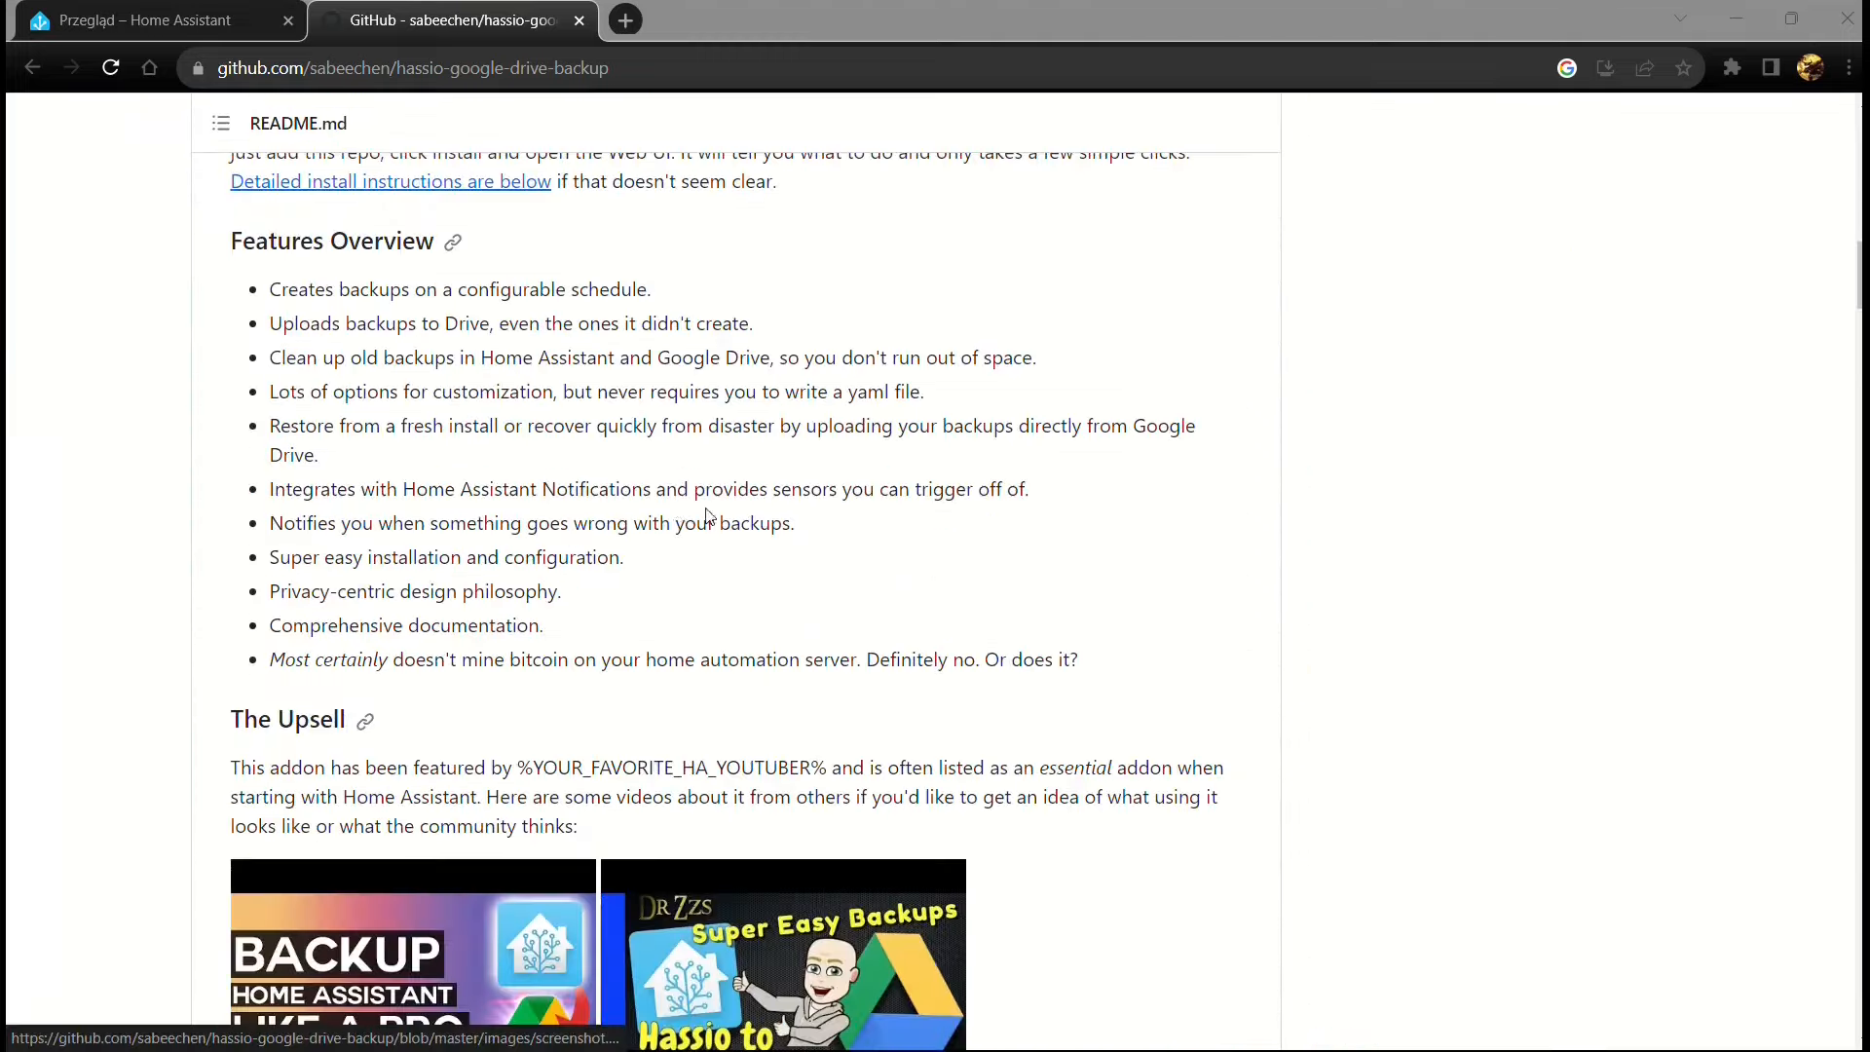
pyautogui.scroll(-10, 671, 541)
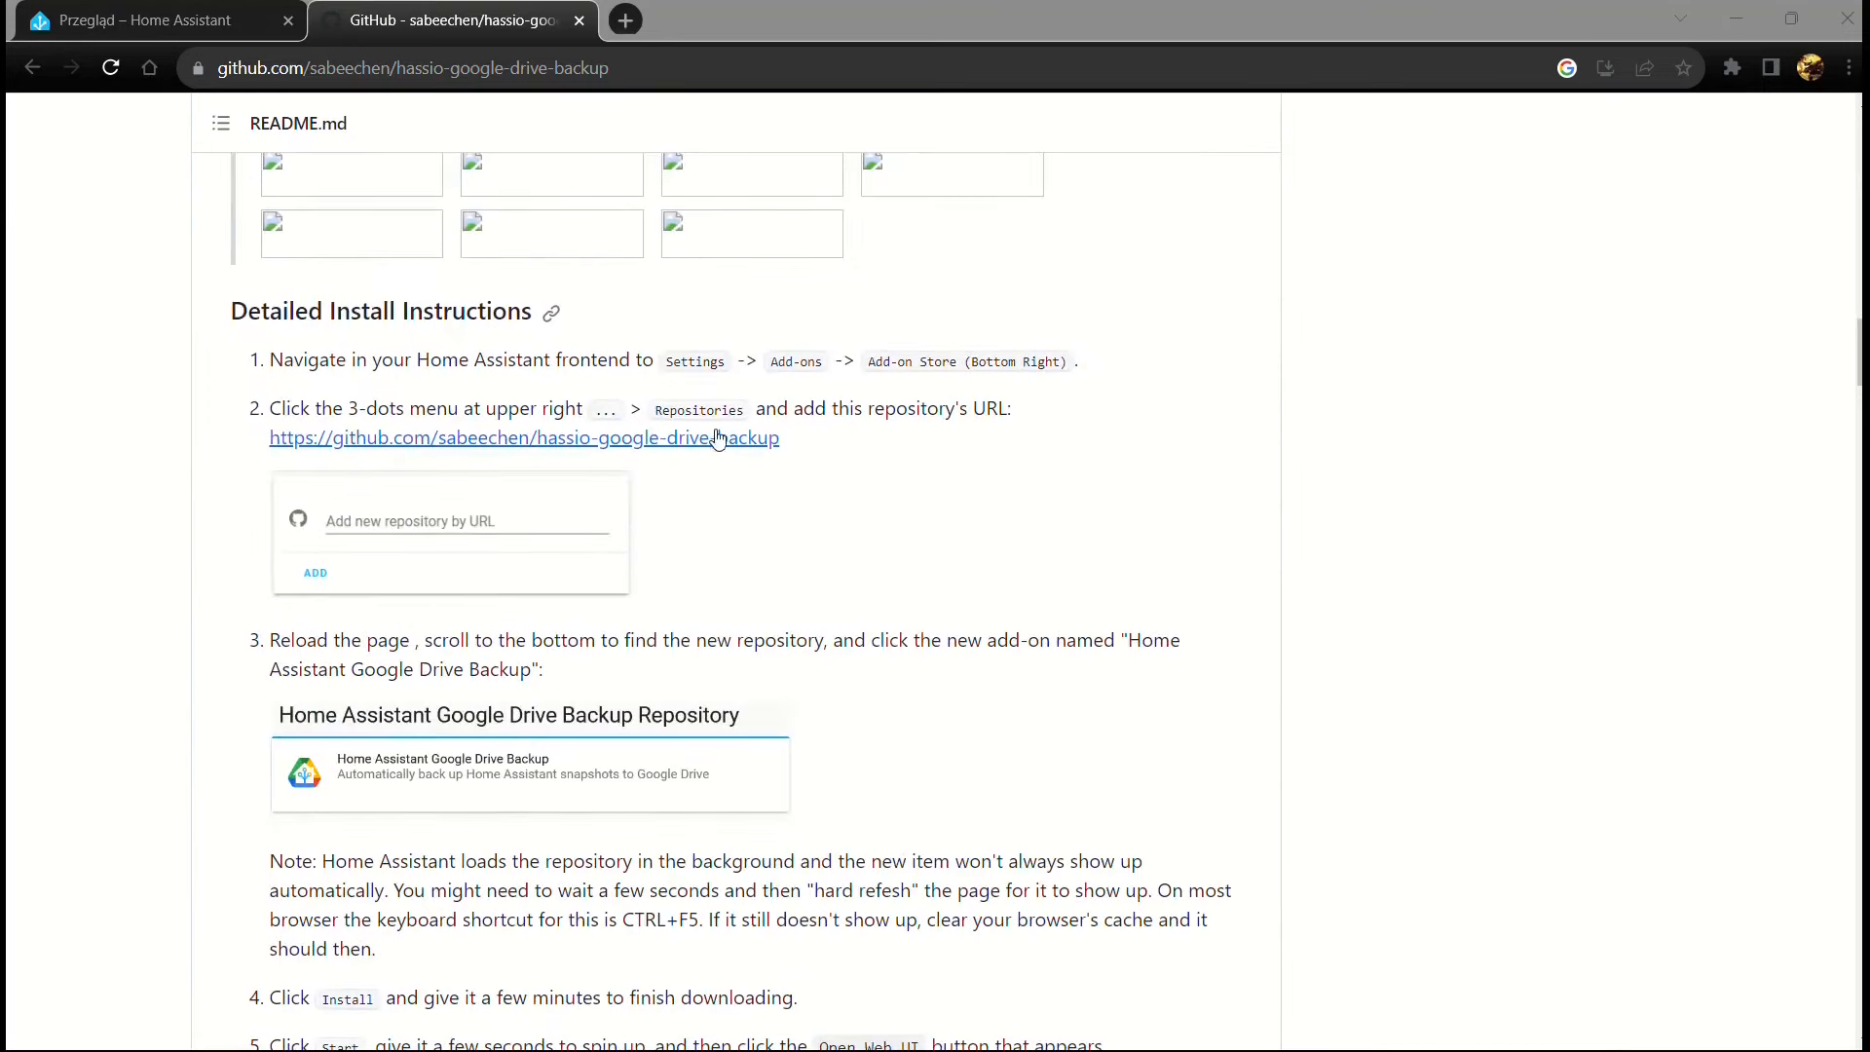
pyautogui.moveTo(782, 441); pyautogui.dragTo(271, 443)
pyautogui.hotkey('ctrl', 'c')
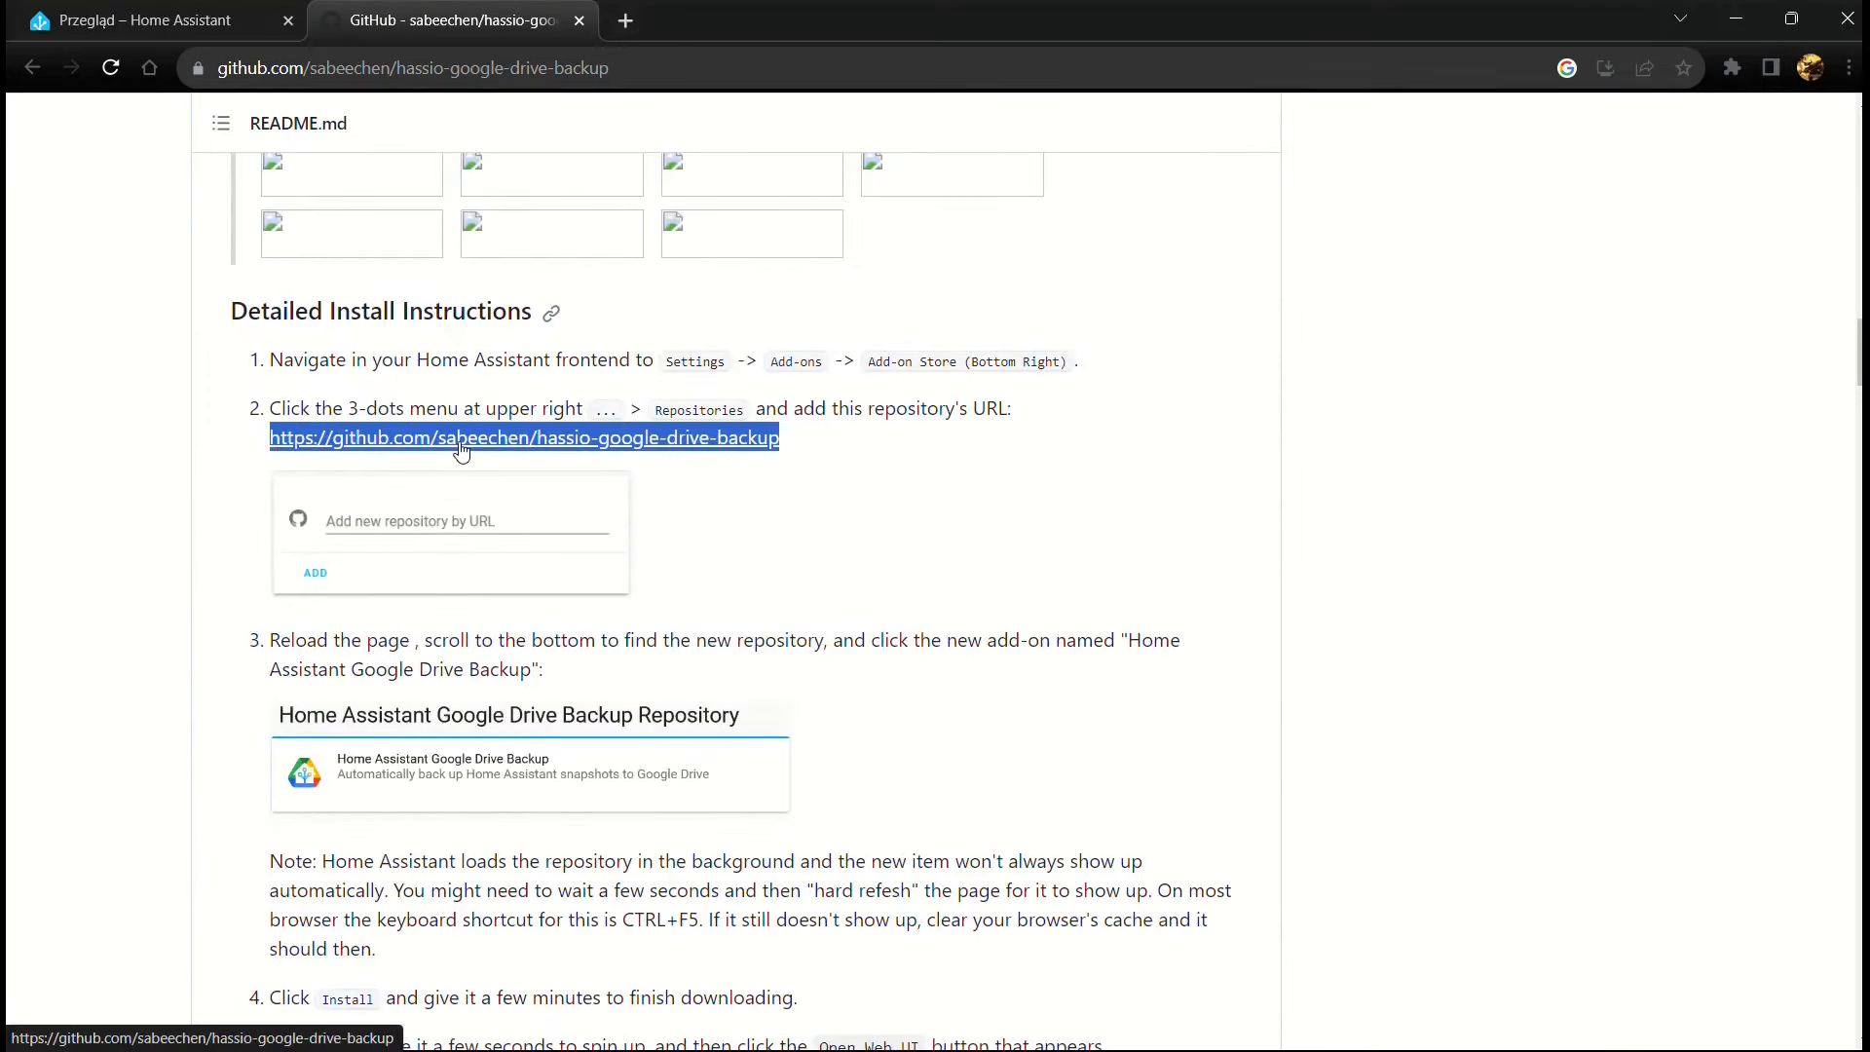
# Switch back to Home Assistant and open the add-on store from the settings
pyautogui.click(112, 23)
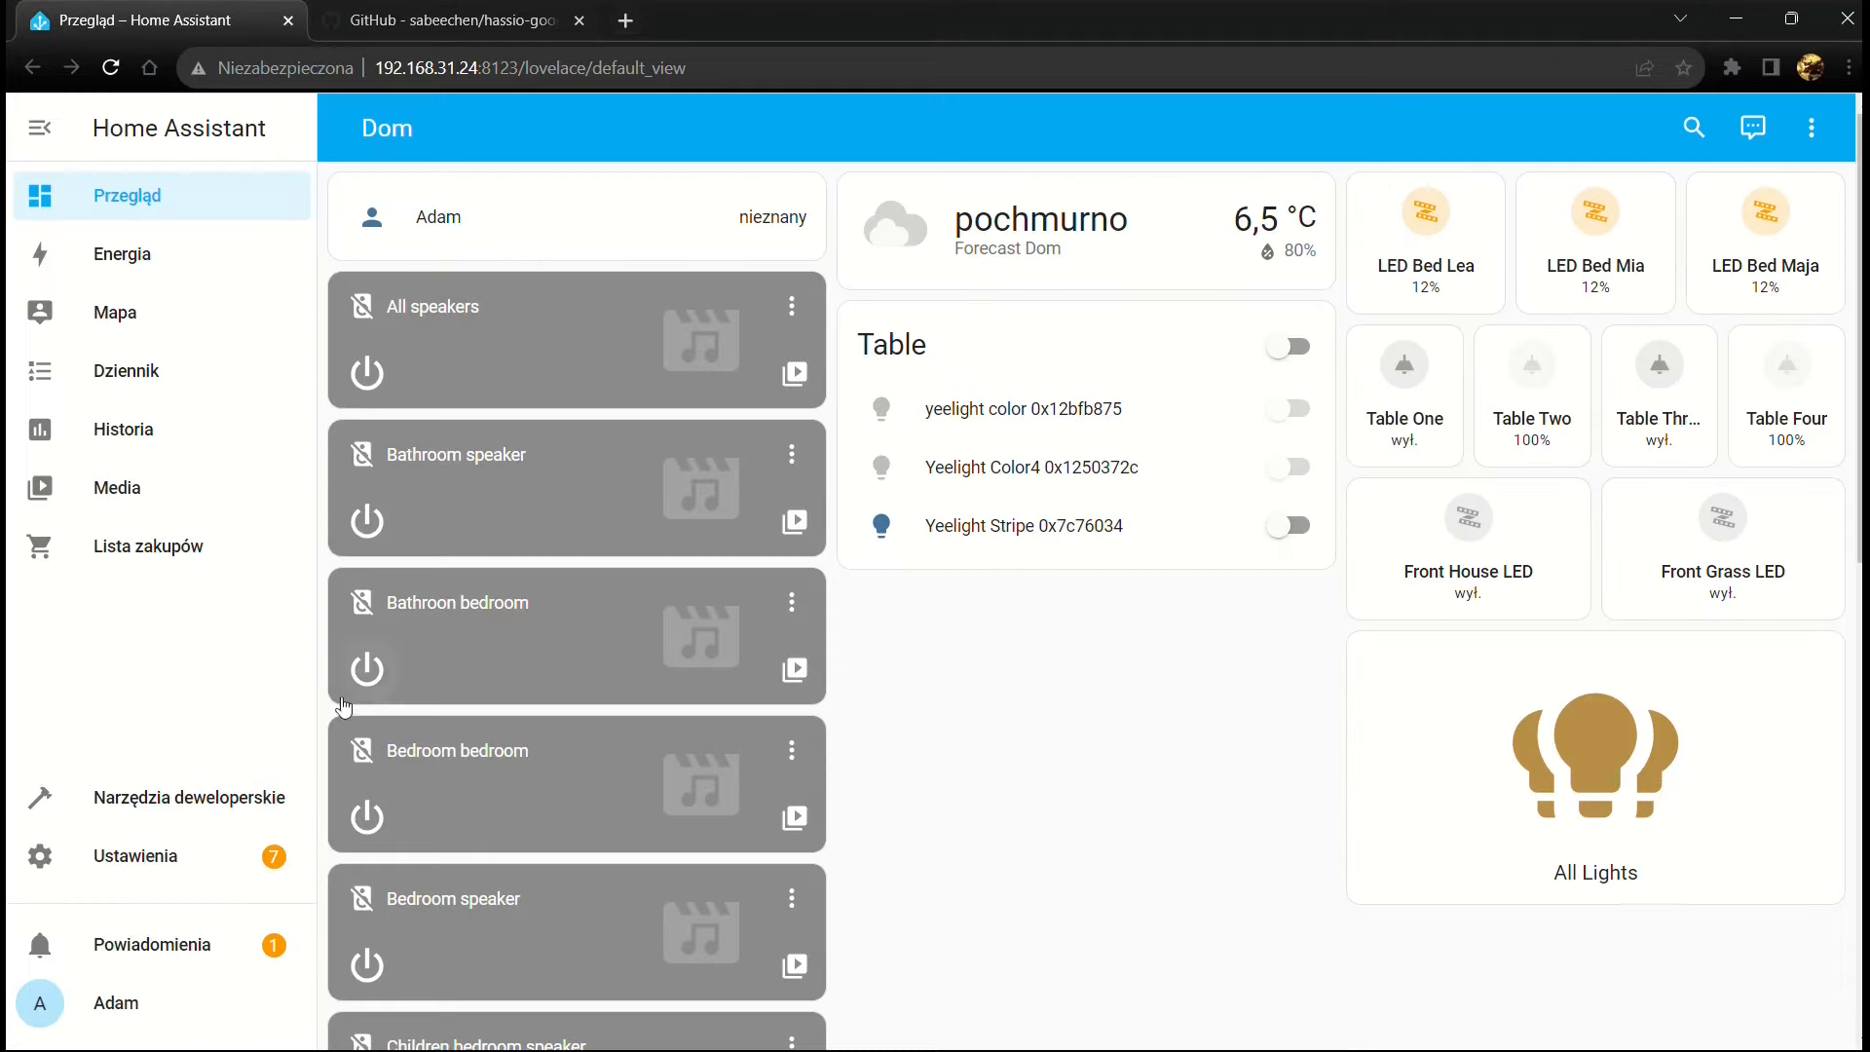
pyautogui.click(139, 853)
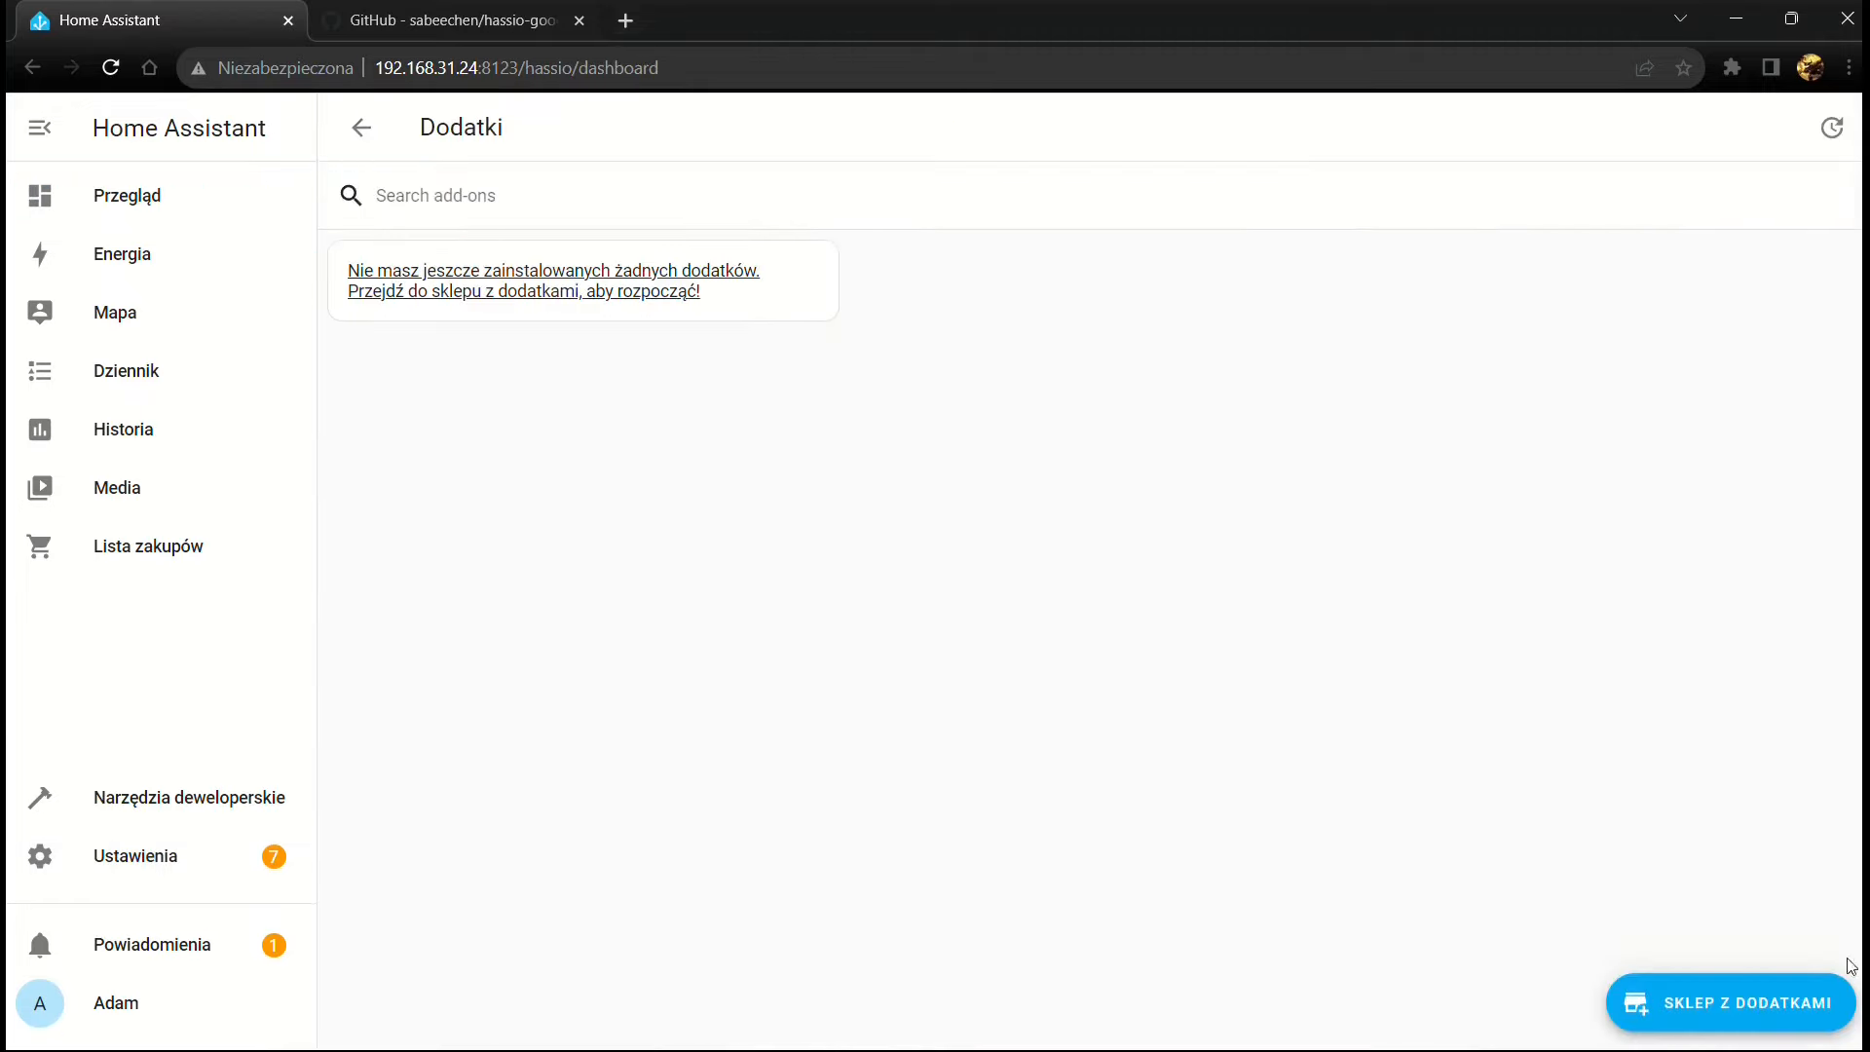
pyautogui.click(1733, 1005)
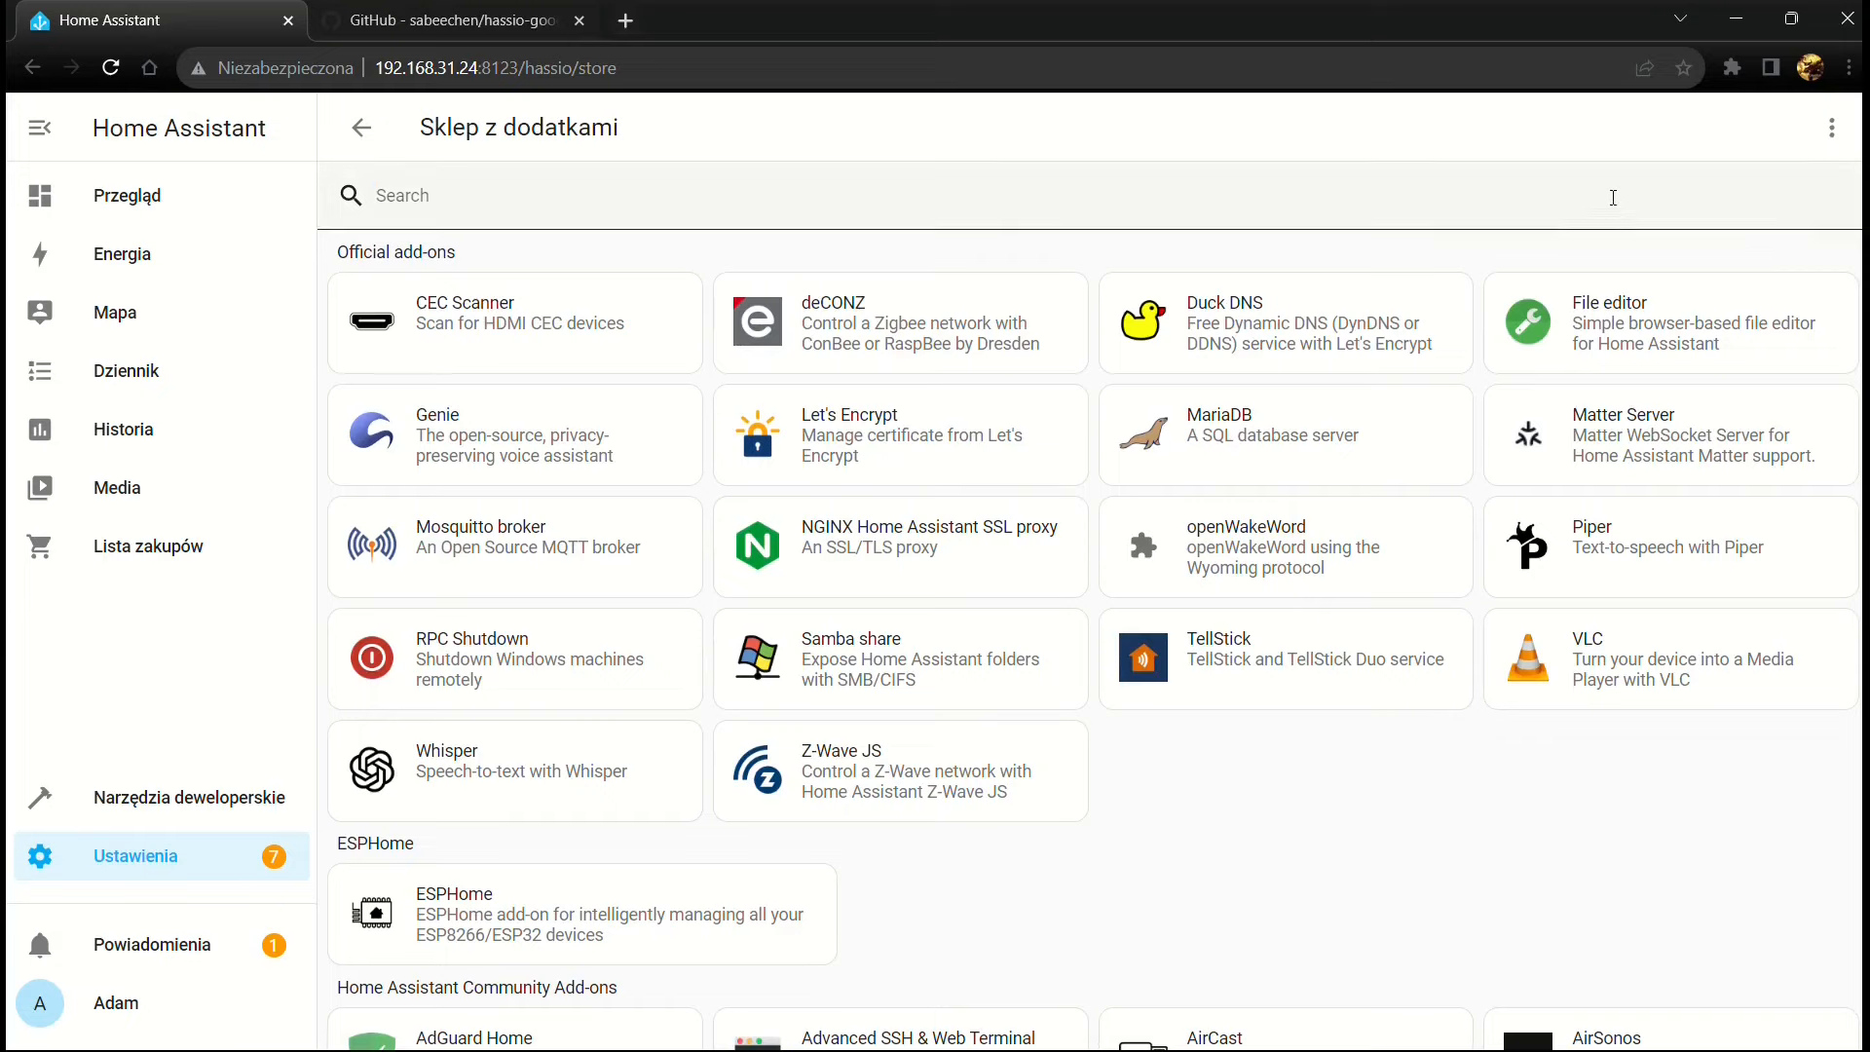
pyautogui.click(1832, 128)
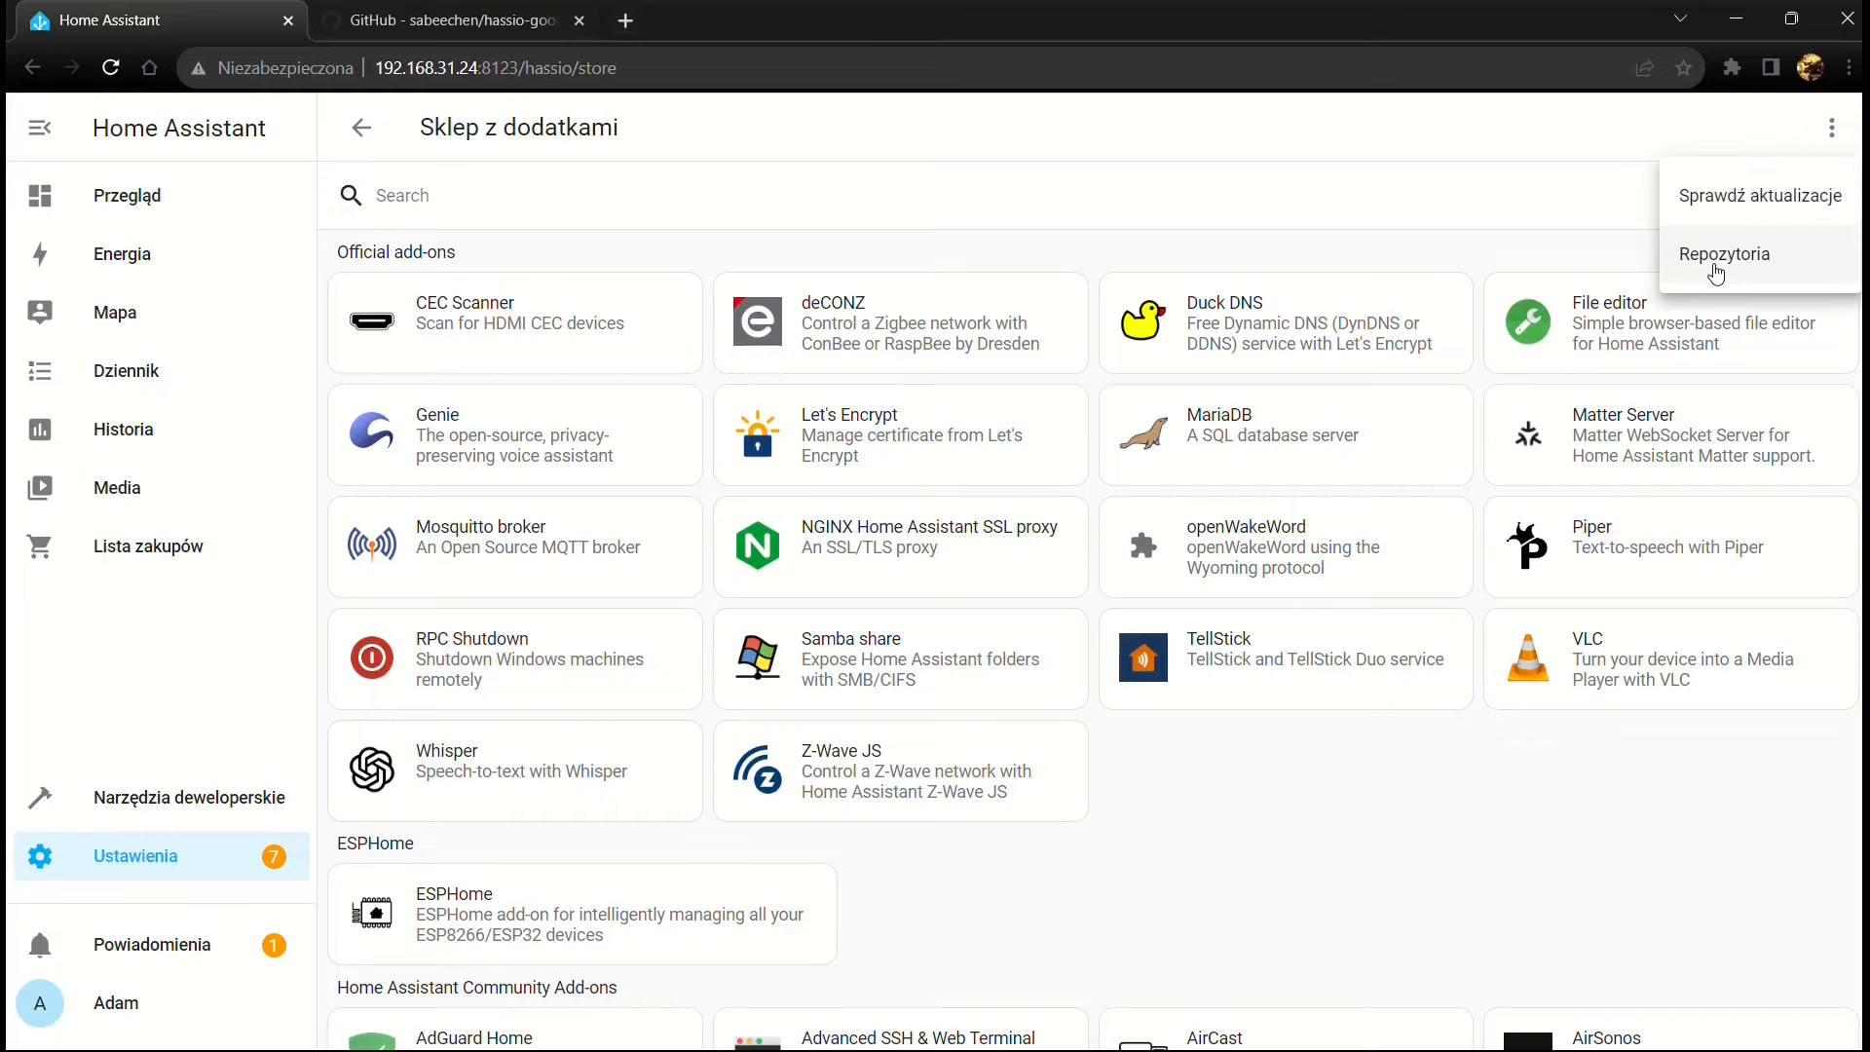
pyautogui.click(1717, 269)
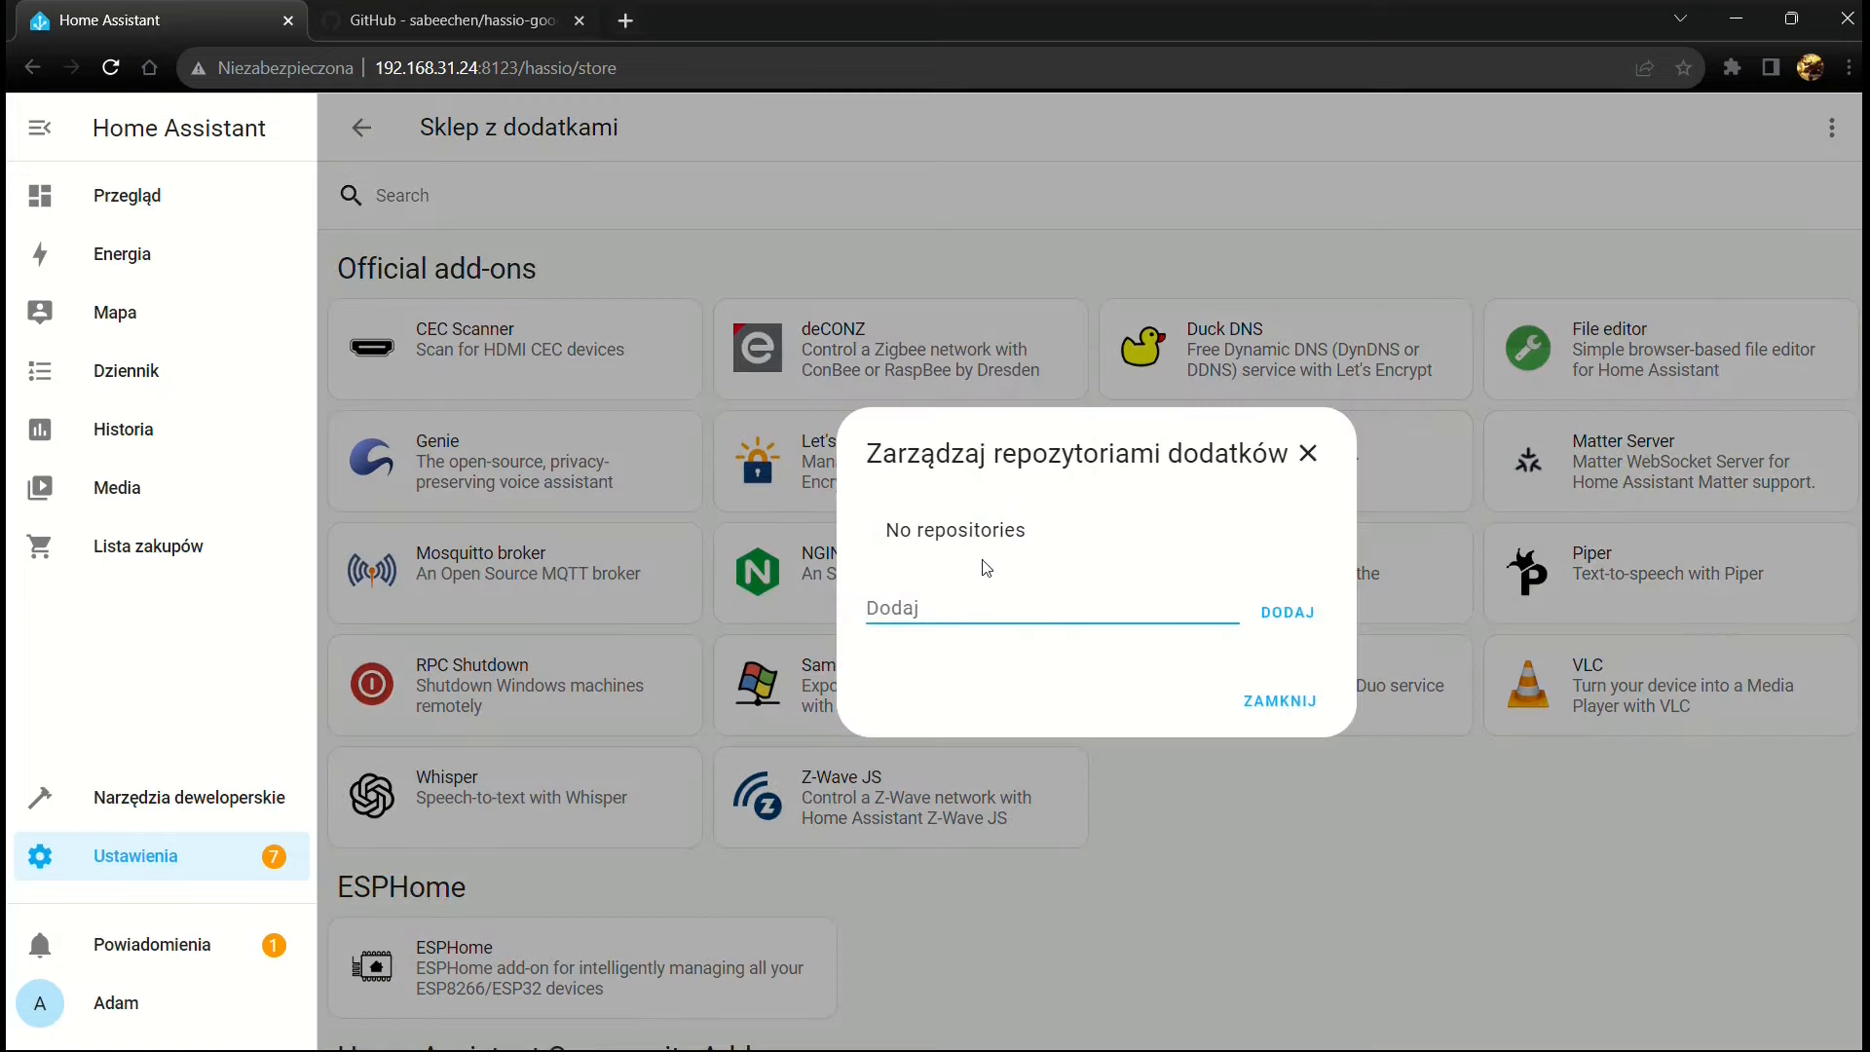
pyautogui.hotkey('ctrl', 'v')
pyautogui.click(1286, 613)
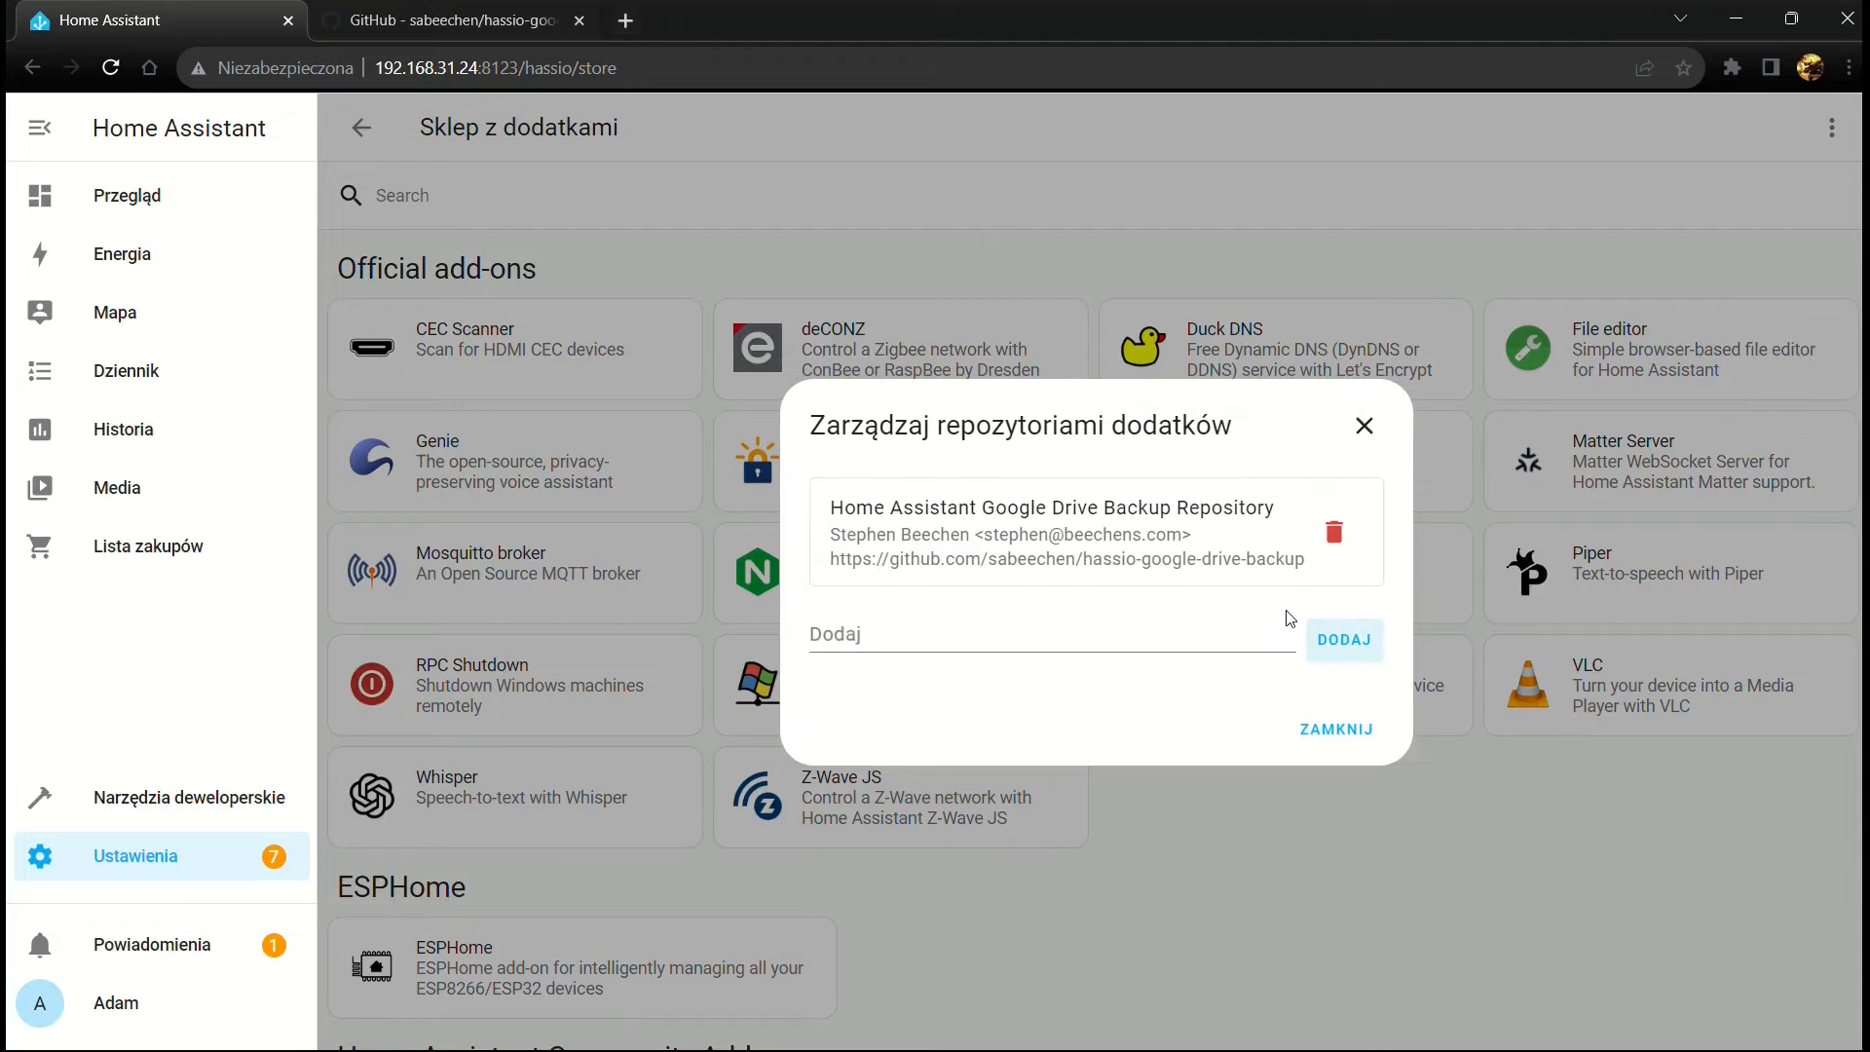
pyautogui.click(1335, 732)
# Look through the store for the new repository's add-on and reopen the store to refresh its list
pyautogui.scroll(-5, 1273, 836)
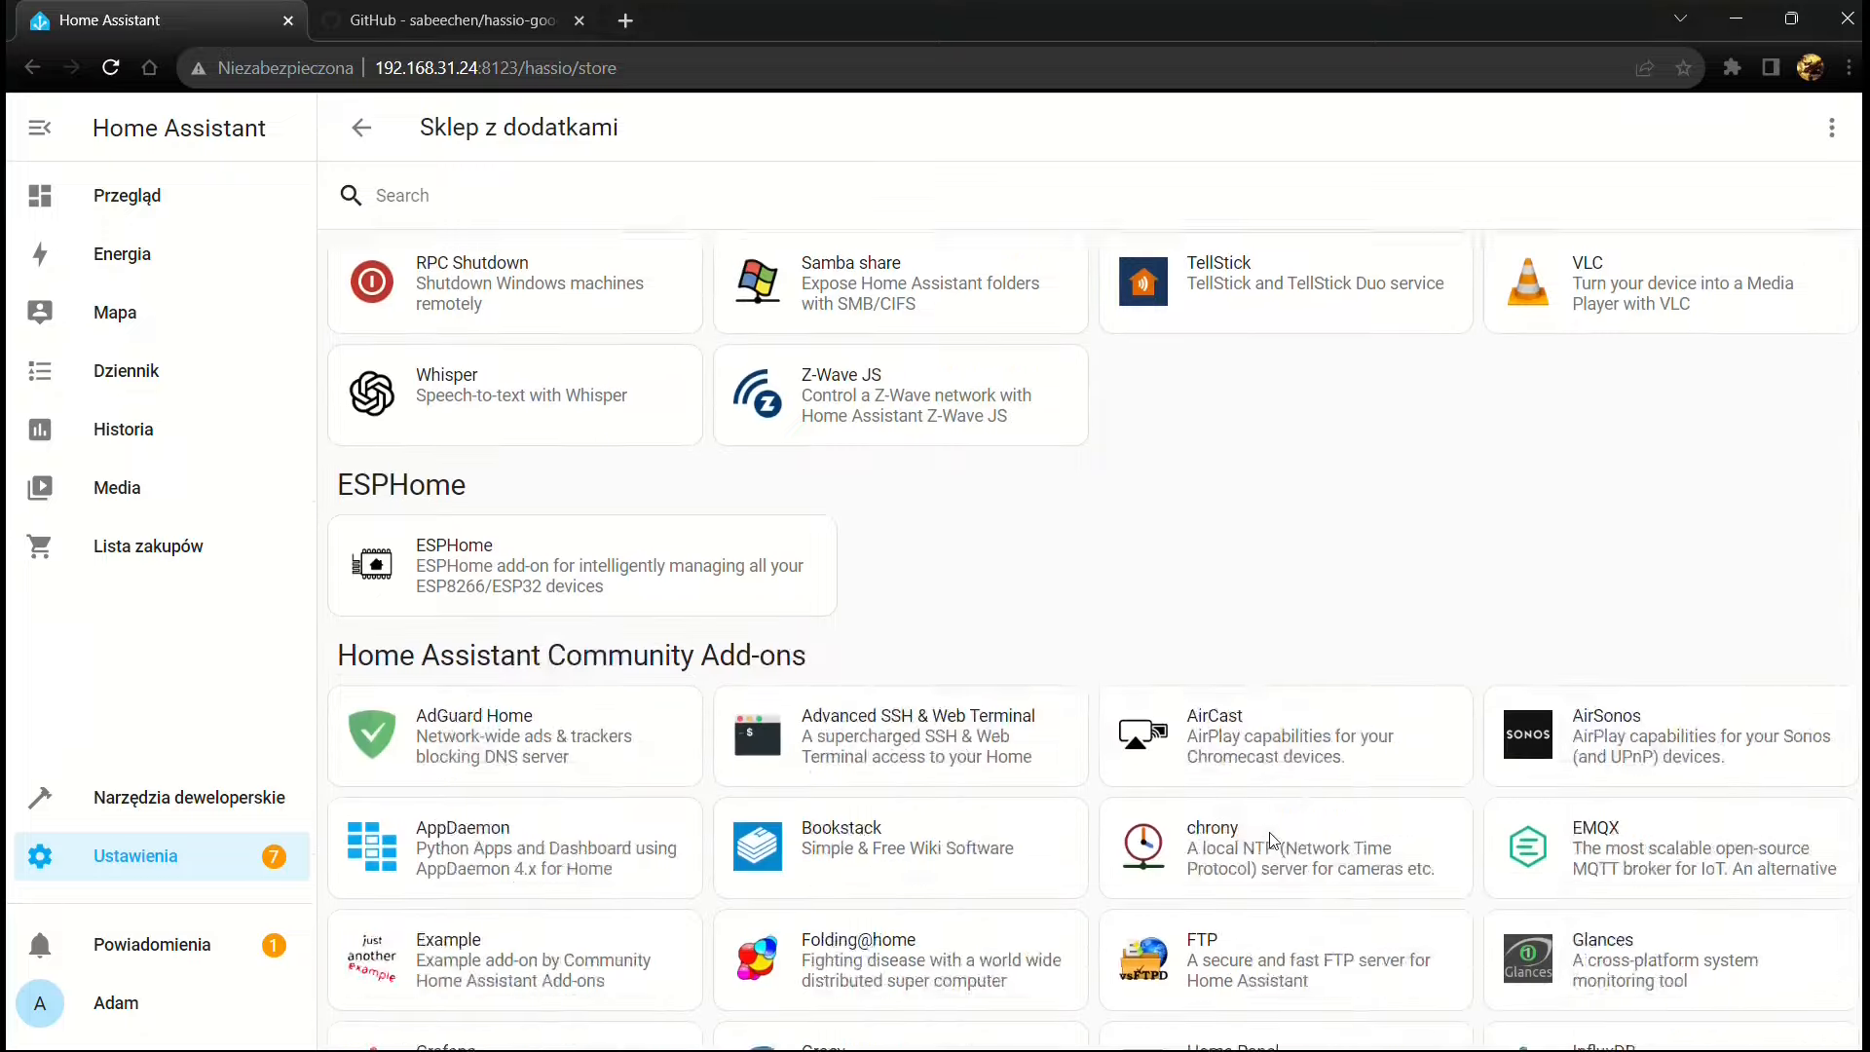
pyautogui.scroll(-5, 1271, 842)
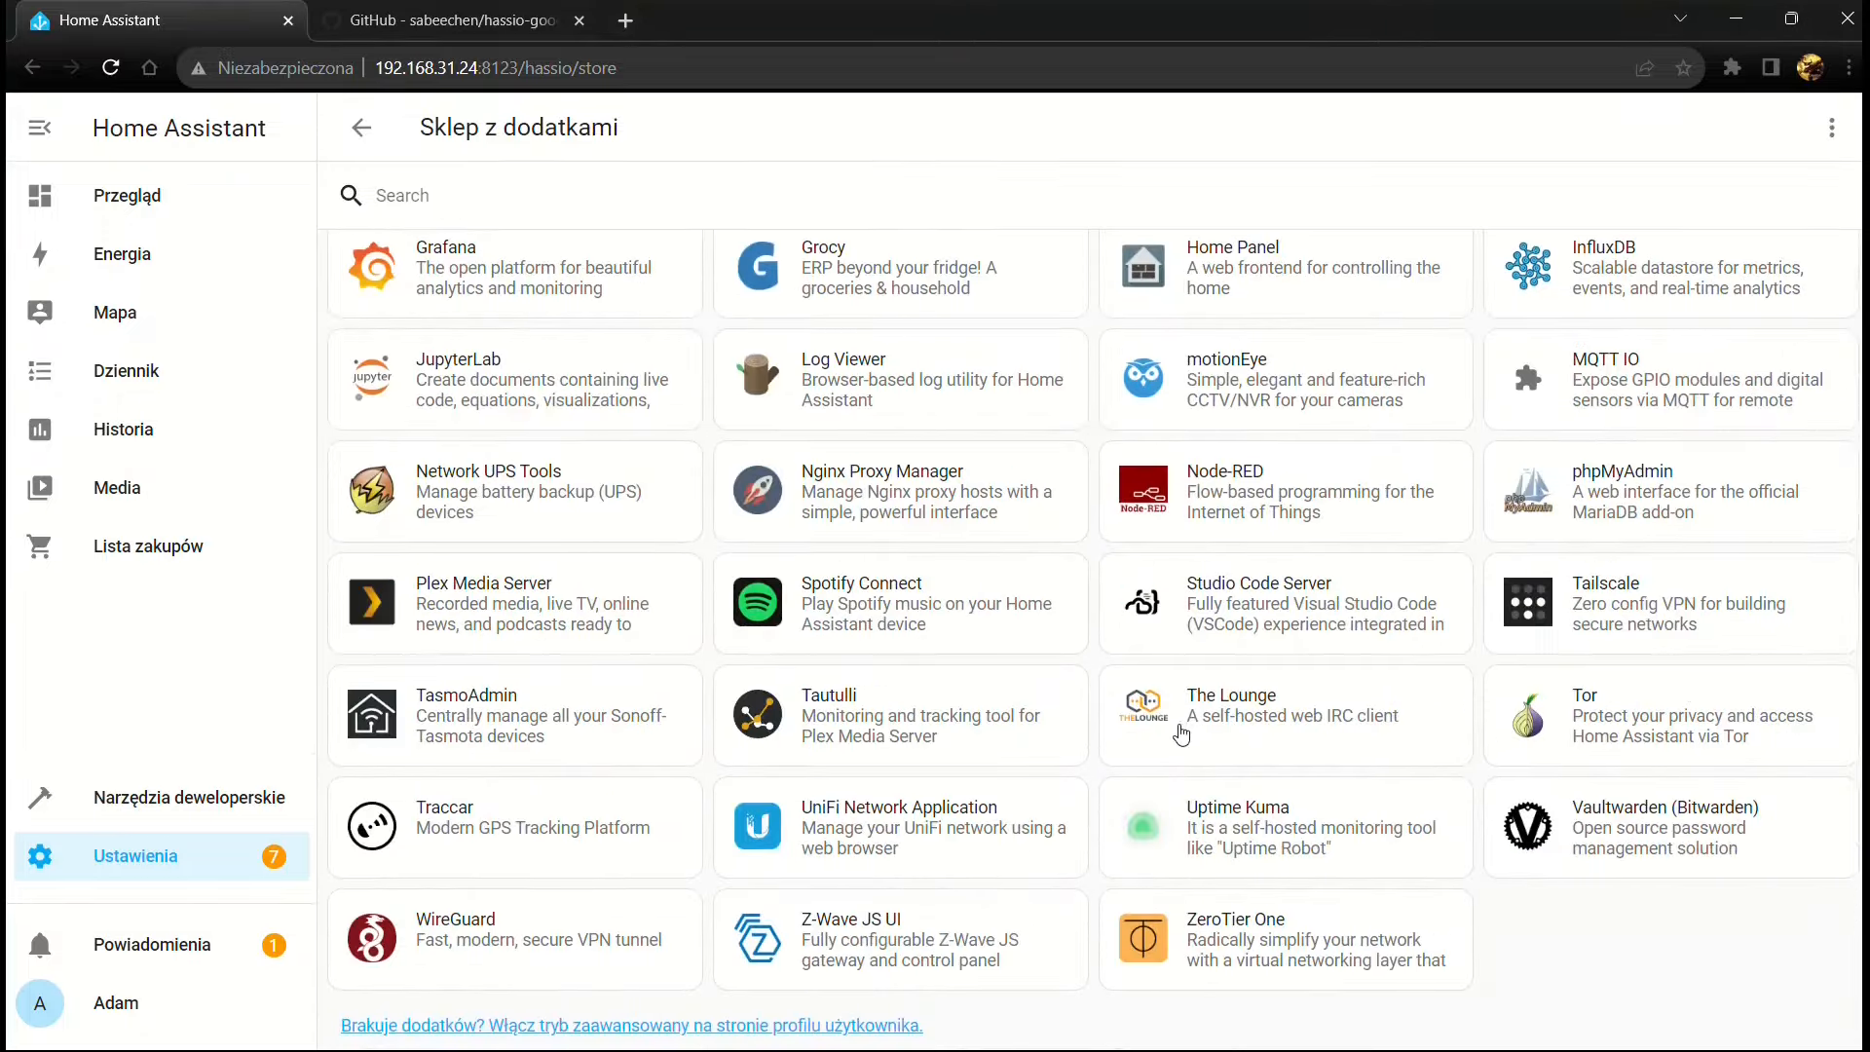
pyautogui.hotkey('alt', 'Left')
pyautogui.click(952, 910)
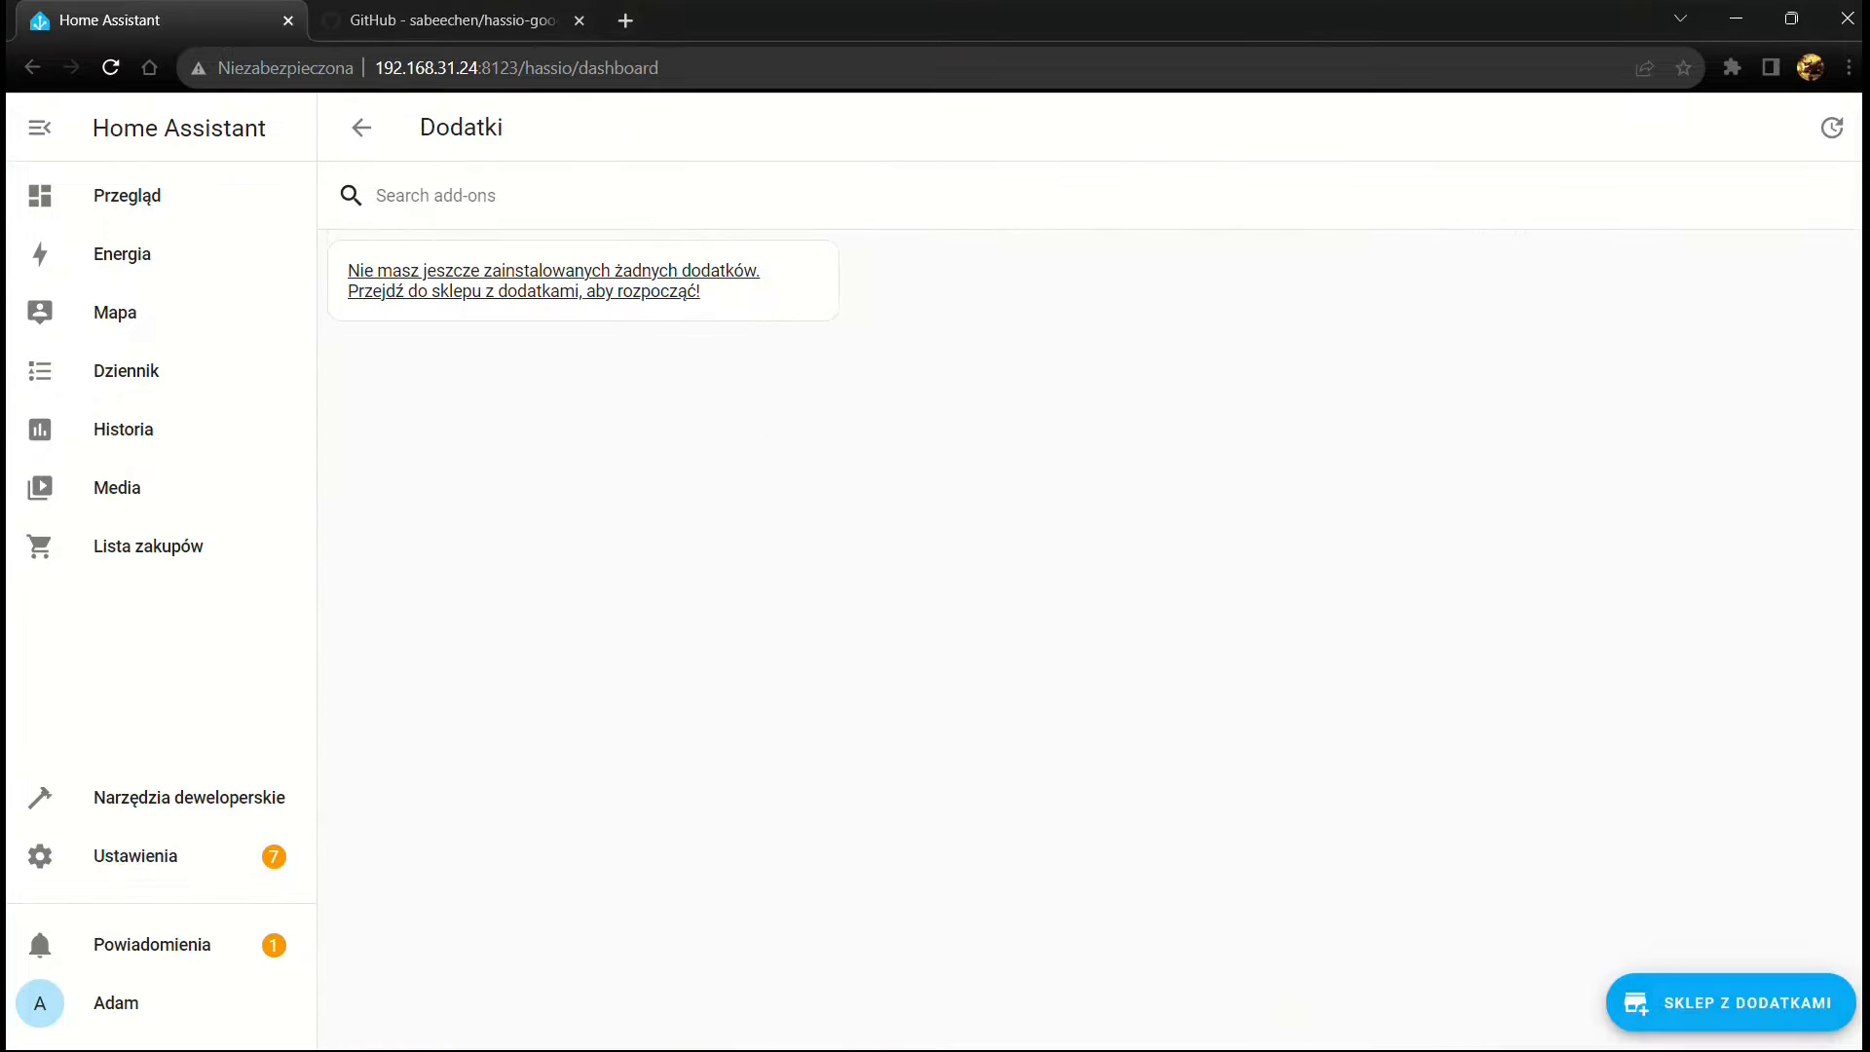
pyautogui.click(1741, 1001)
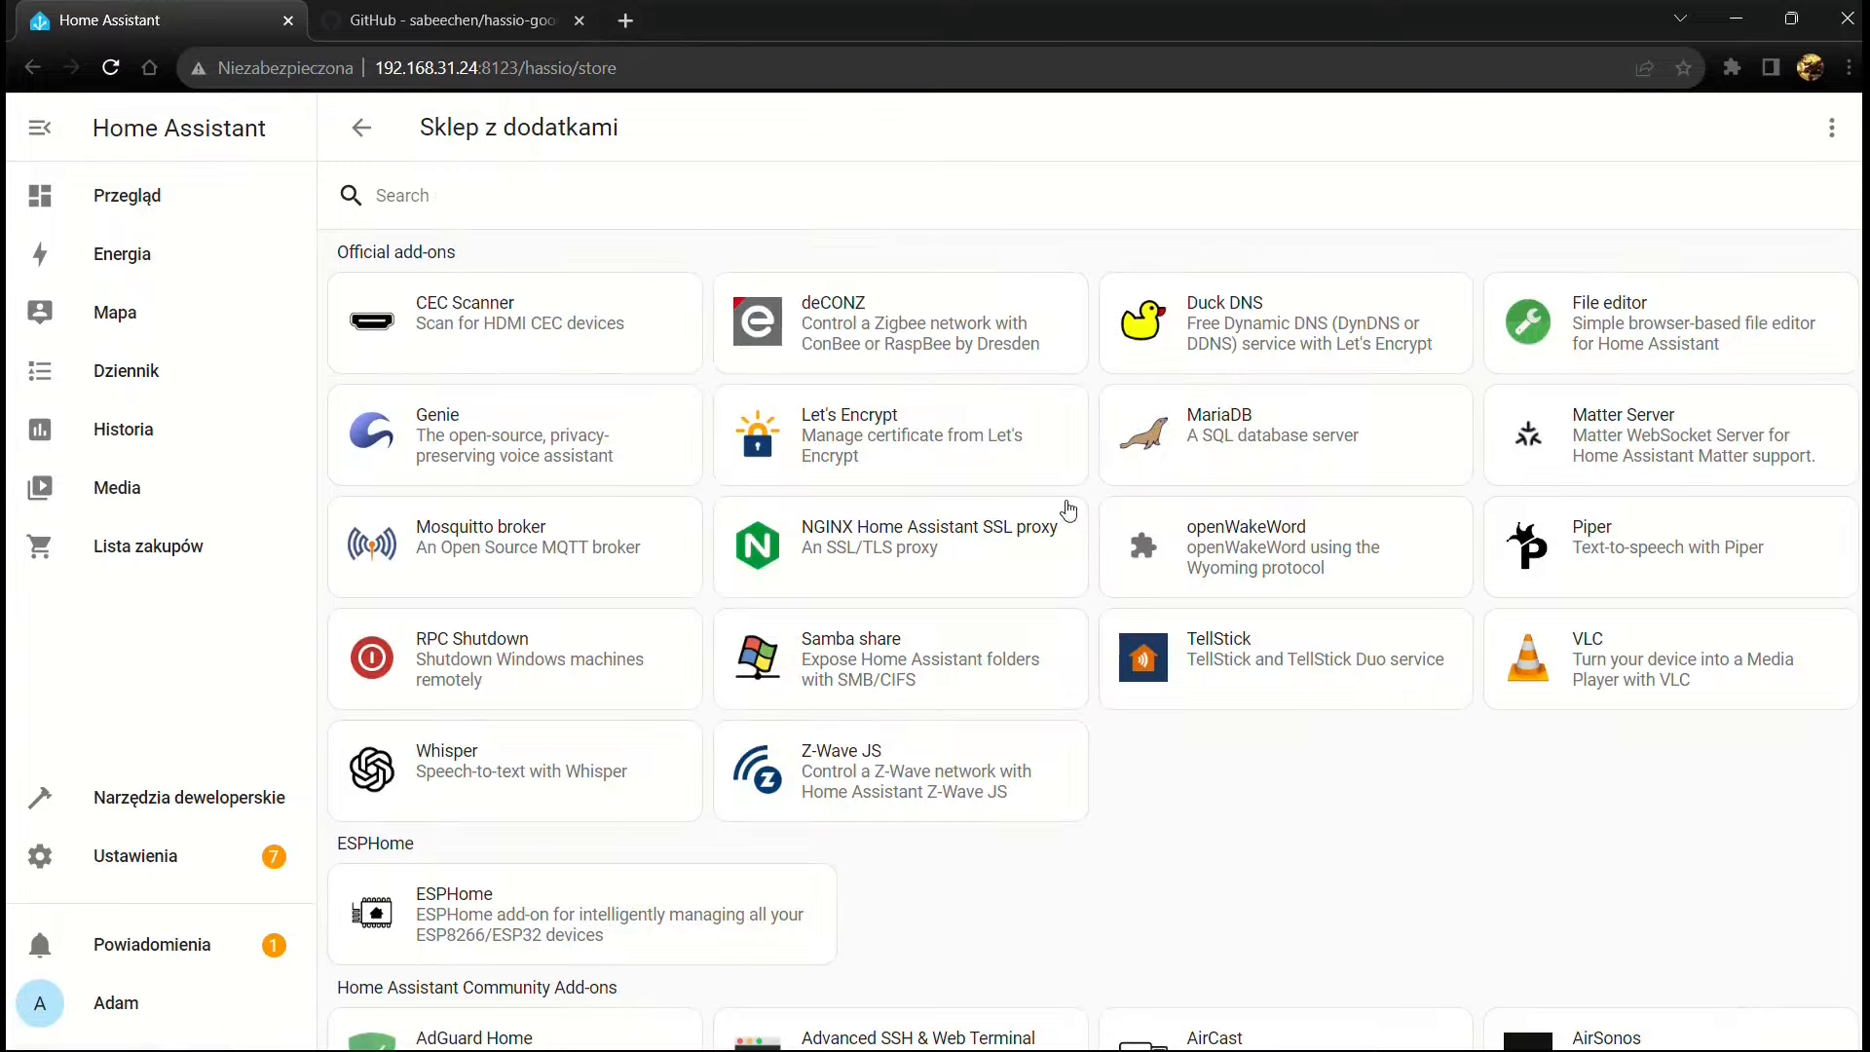
# Install the Home Assistant Google Drive Backup add-on and enable its watchdog option (Obserwator)
pyautogui.scroll(-4, 924, 589)
pyautogui.scroll(-8, 924, 589)
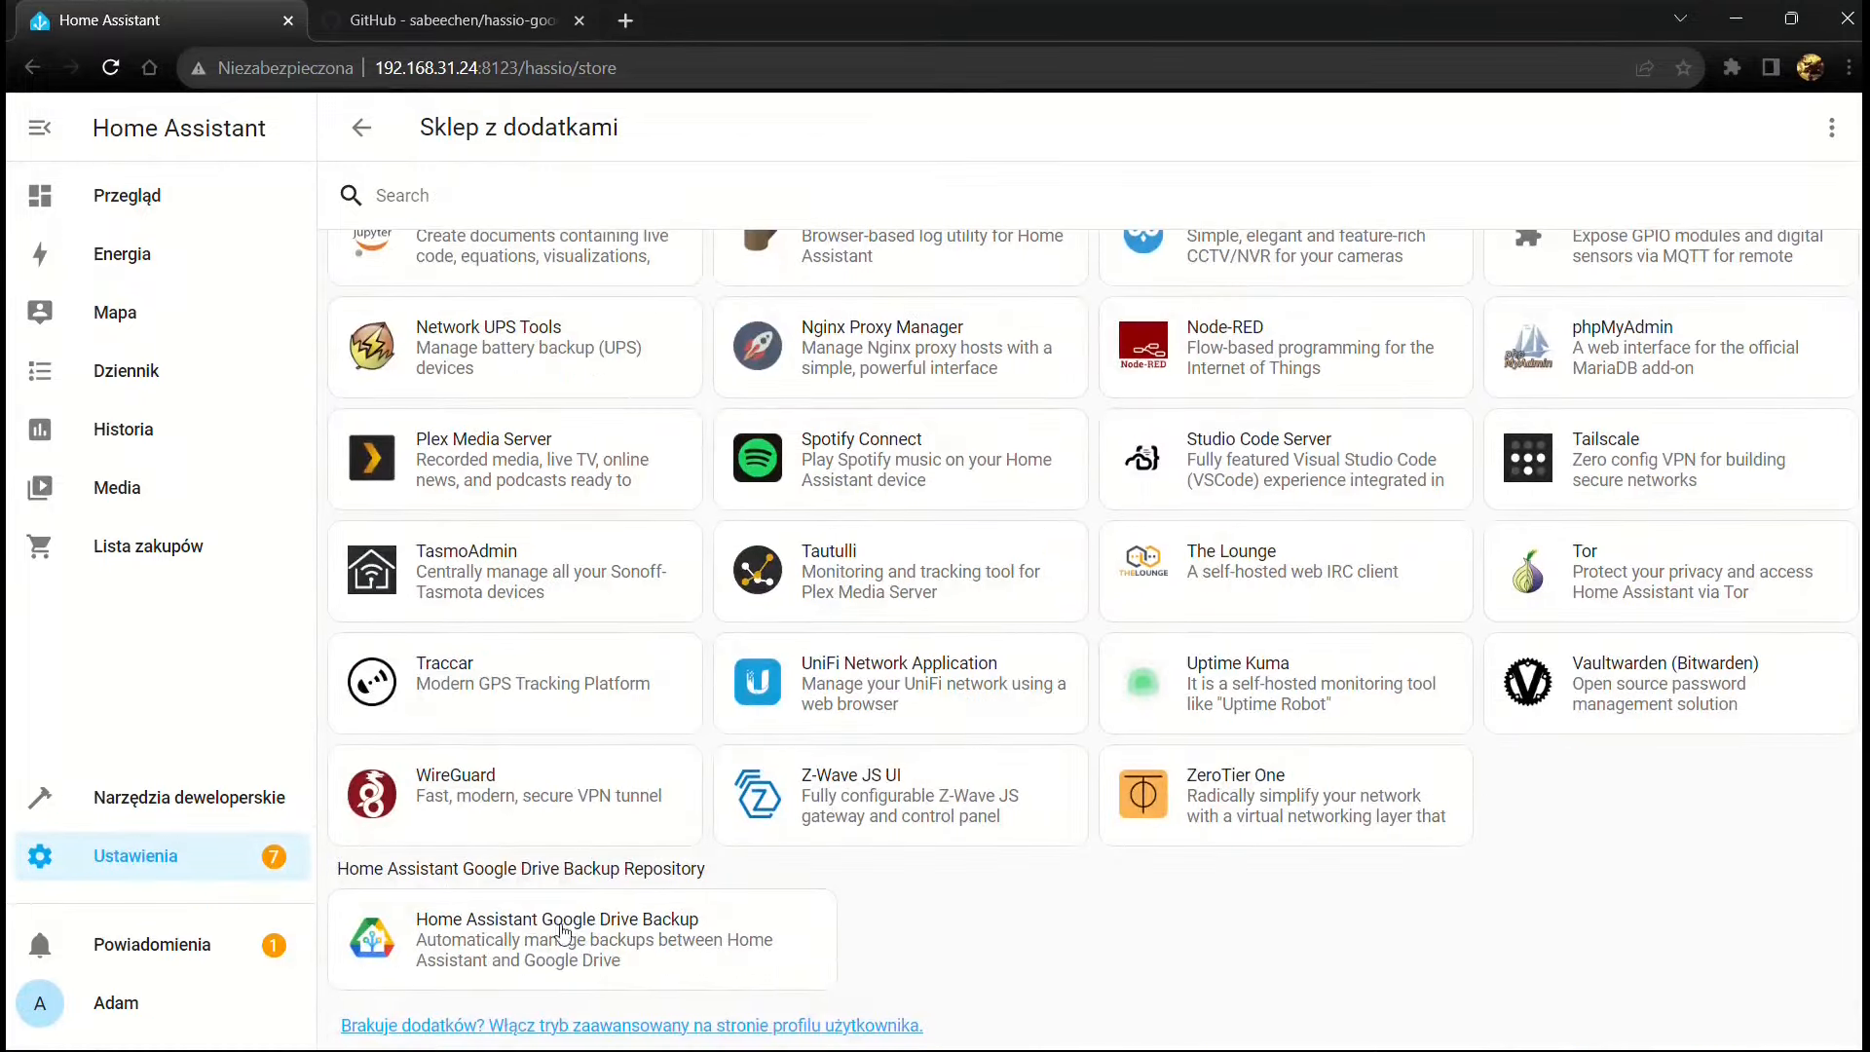
pyautogui.click(534, 944)
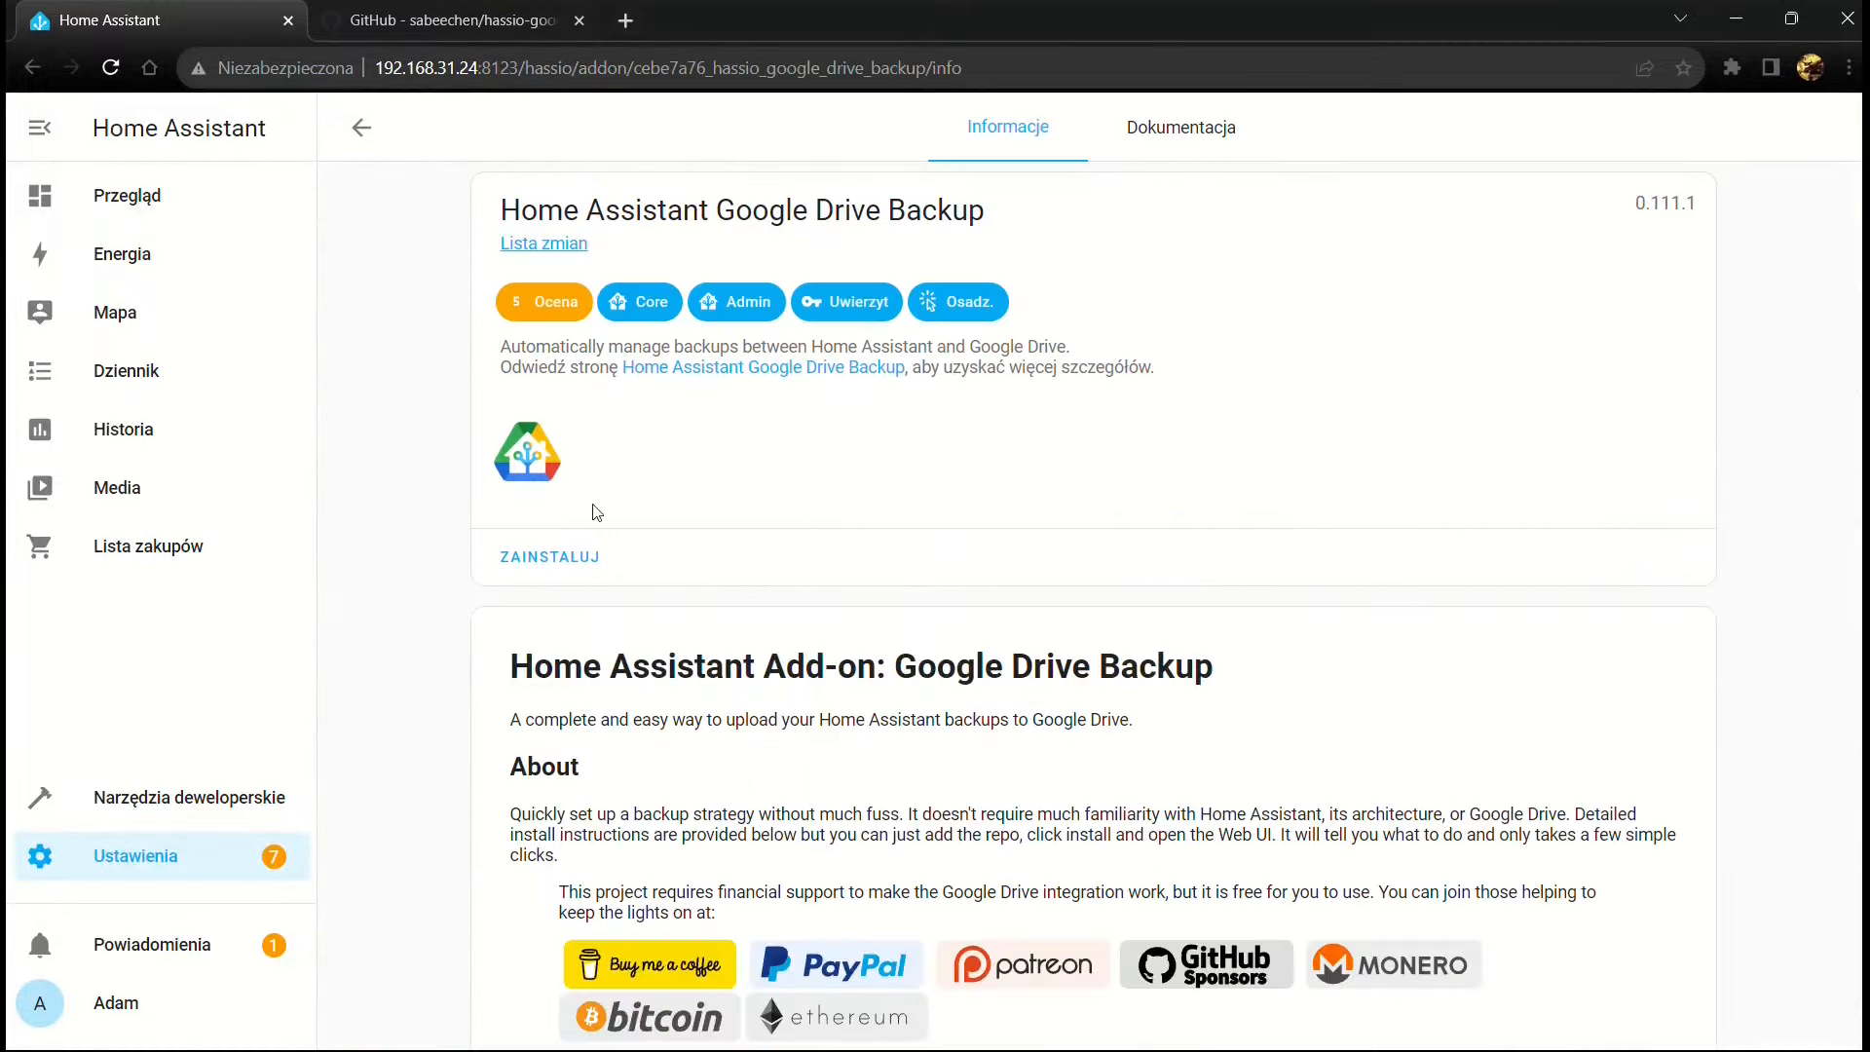
pyautogui.click(552, 559)
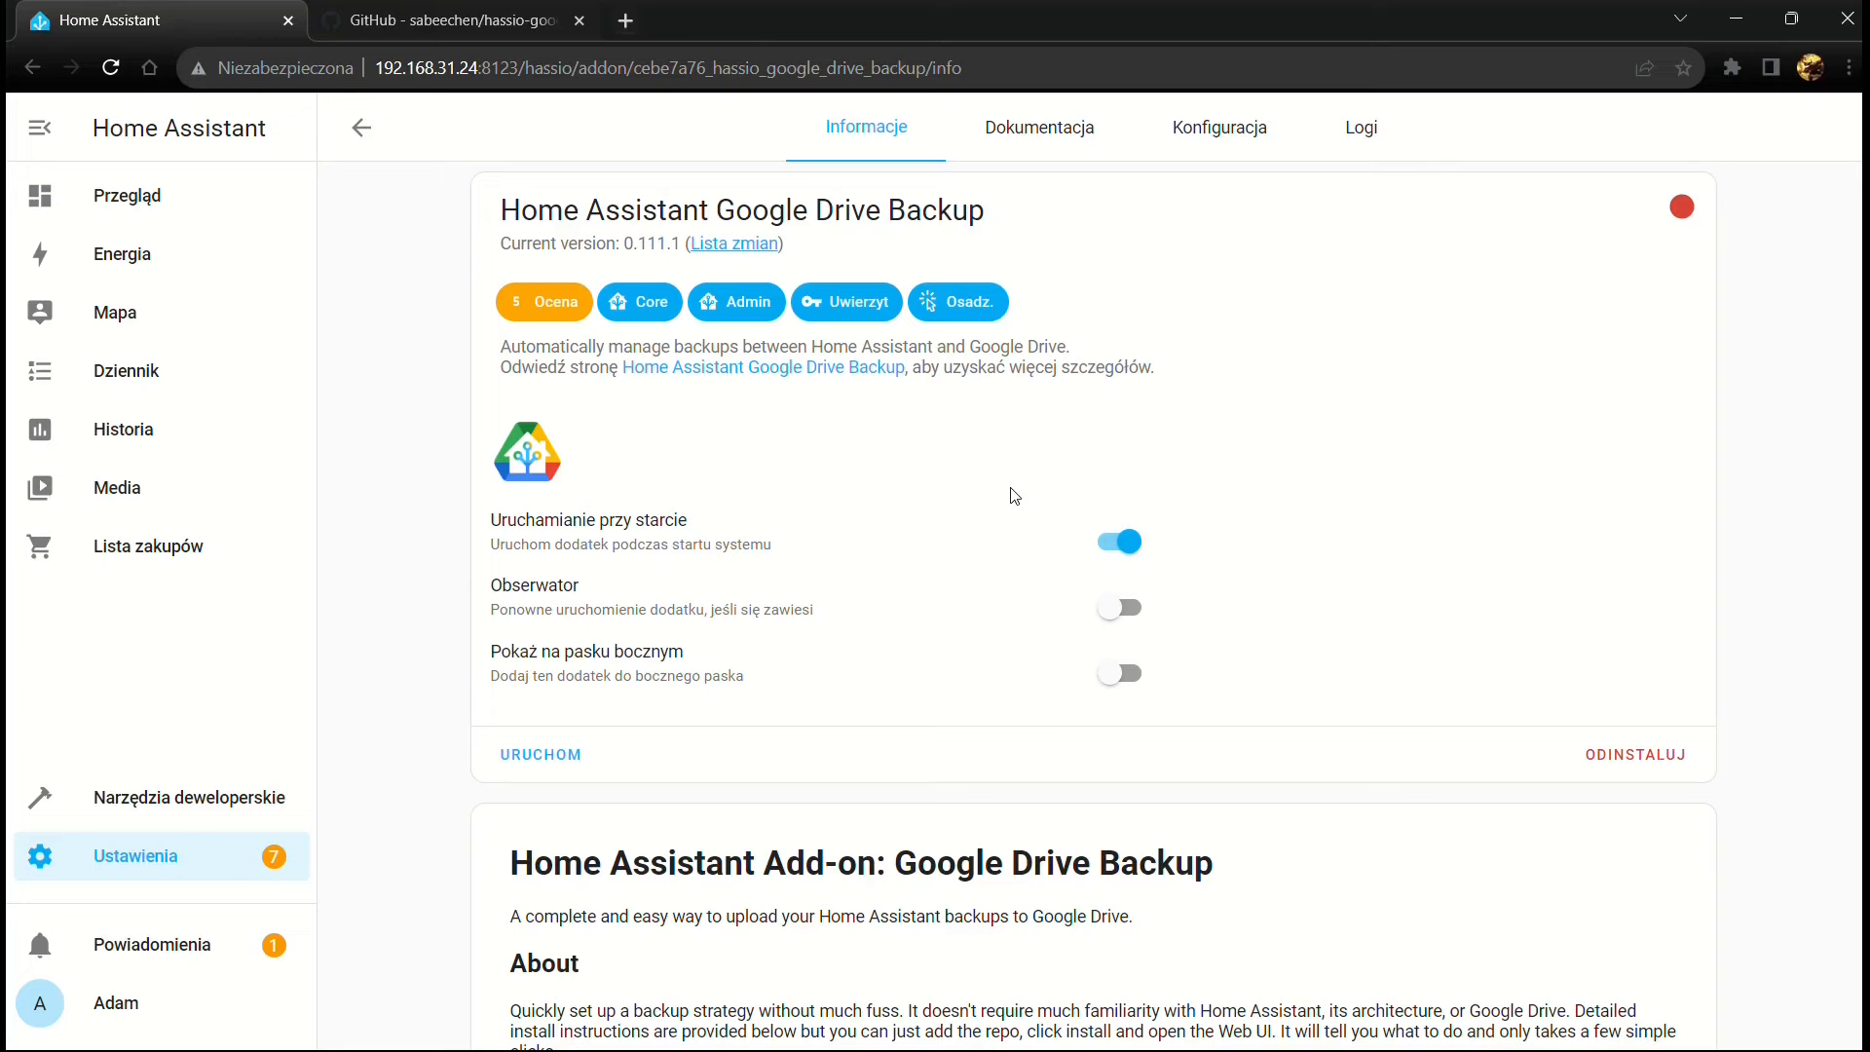
pyautogui.click(1123, 608)
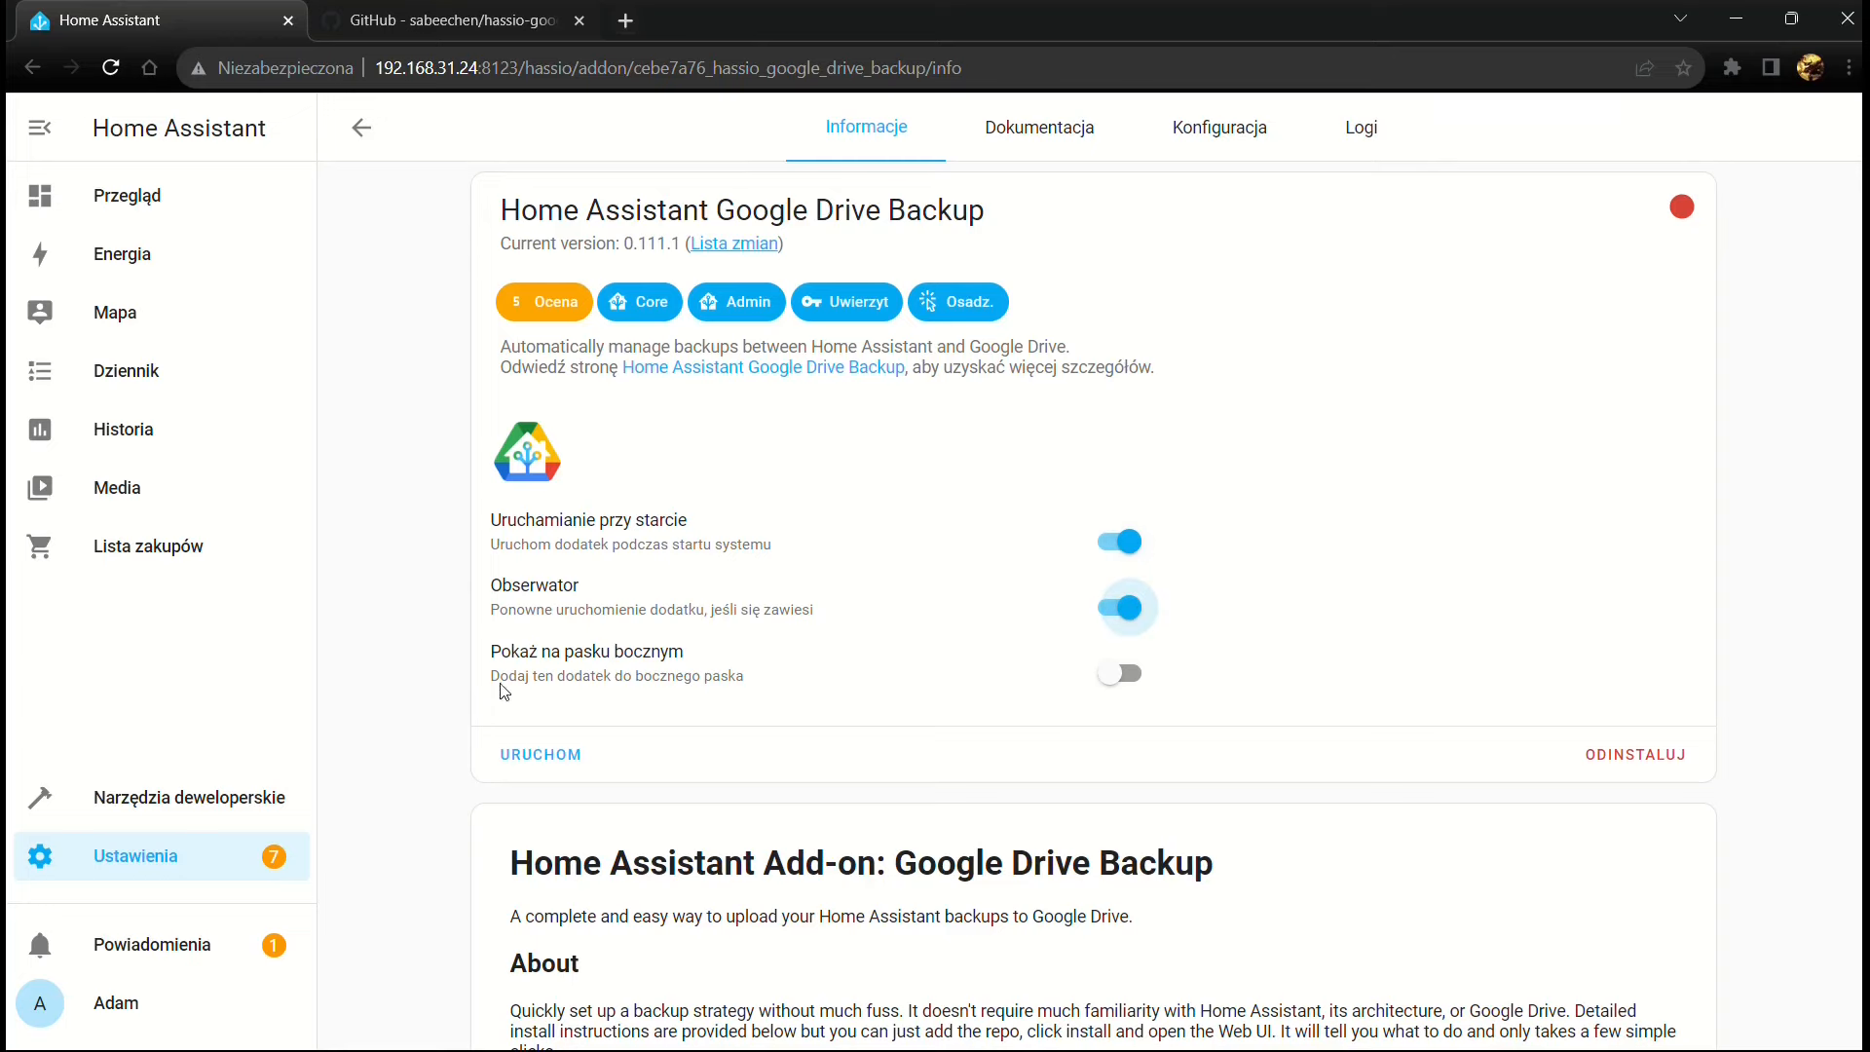
# Set the add-on's max_backups_in_google_drive to 10 and days_between_backups to 1, and save the options
pyautogui.click(1047, 137)
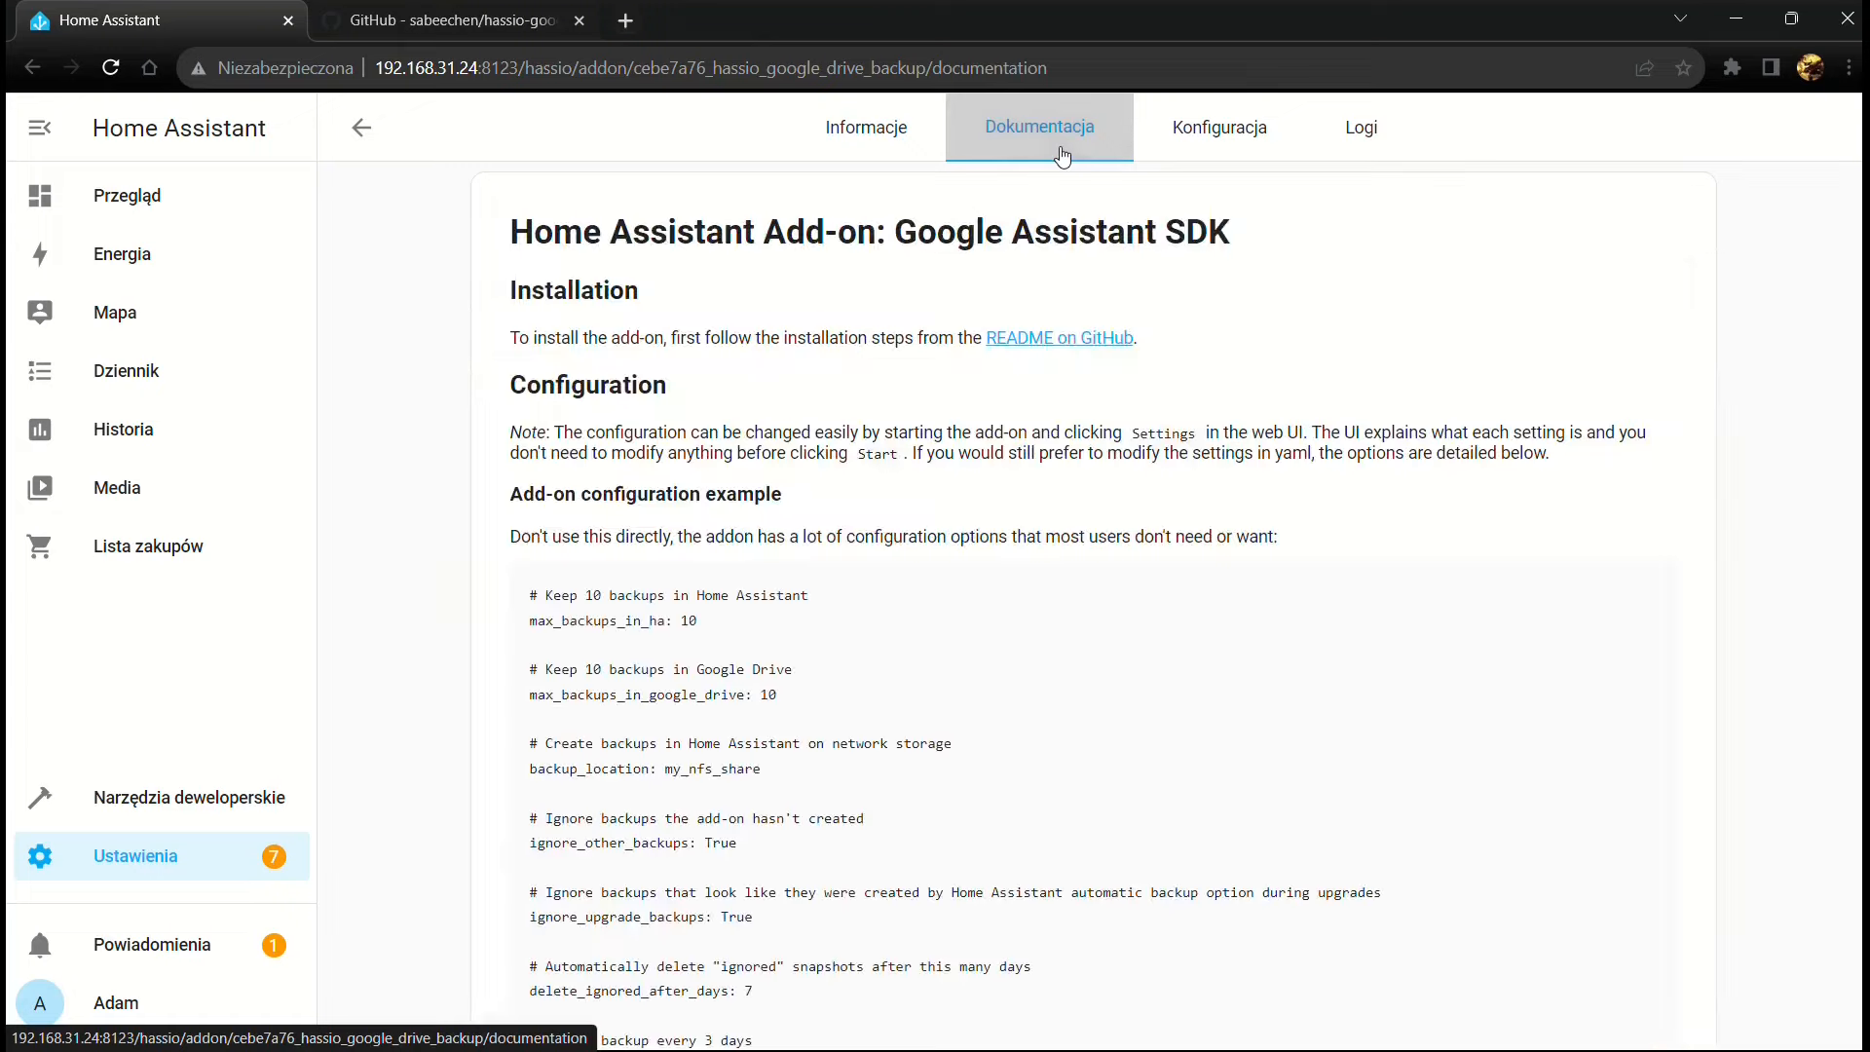
pyautogui.click(1194, 160)
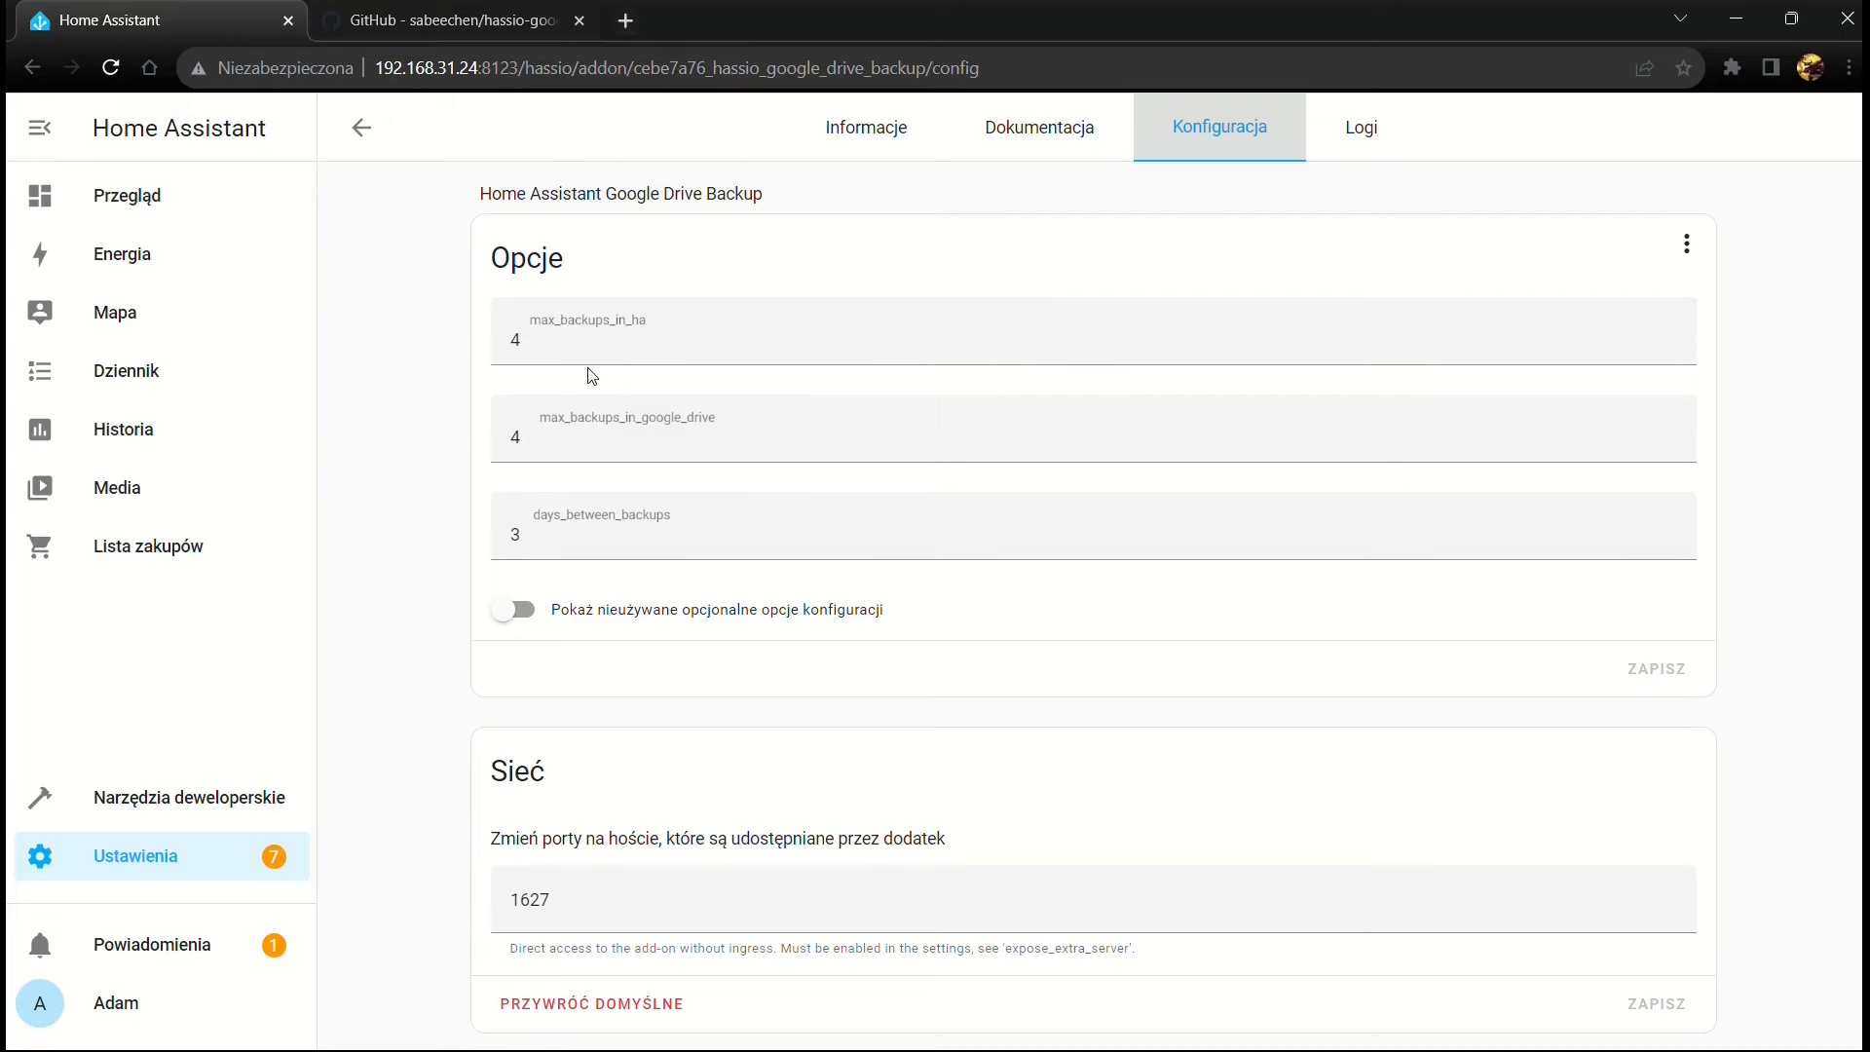
pyautogui.doubleClick(500, 439)
pyautogui.write('10')
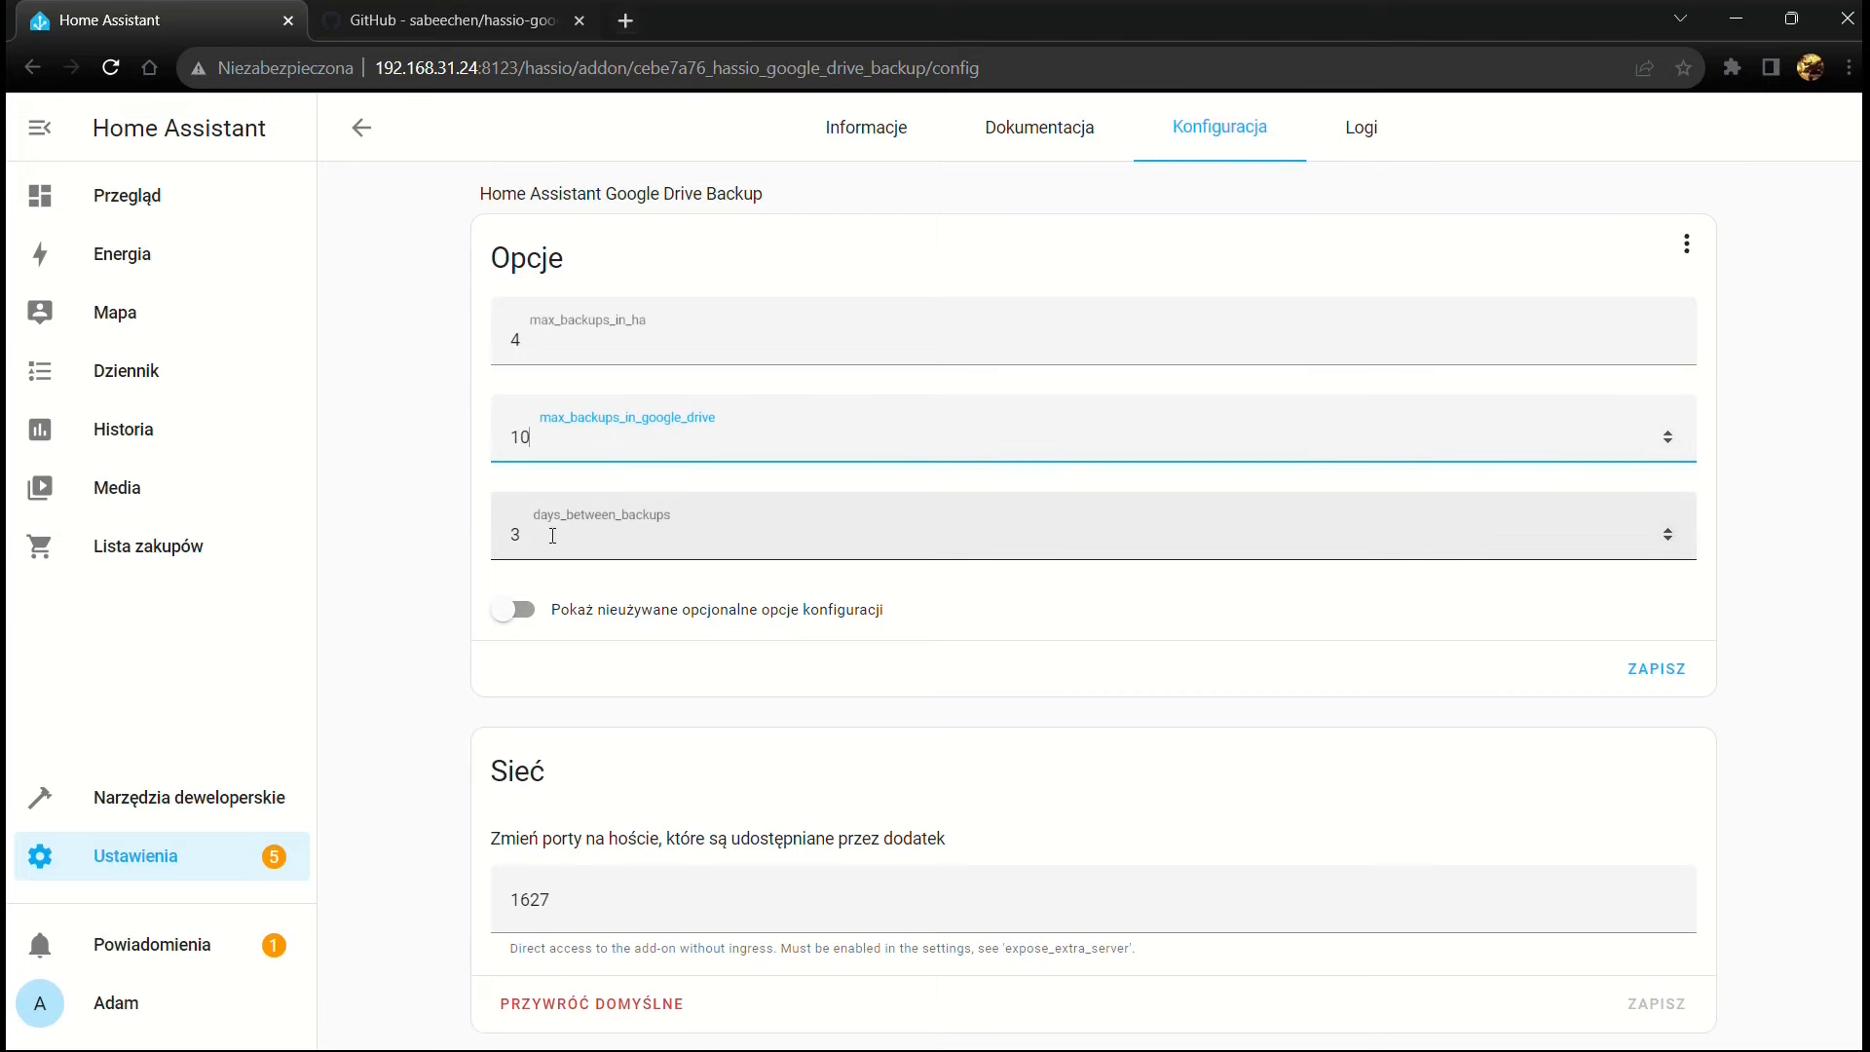
pyautogui.moveTo(540, 542); pyautogui.dragTo(479, 535)
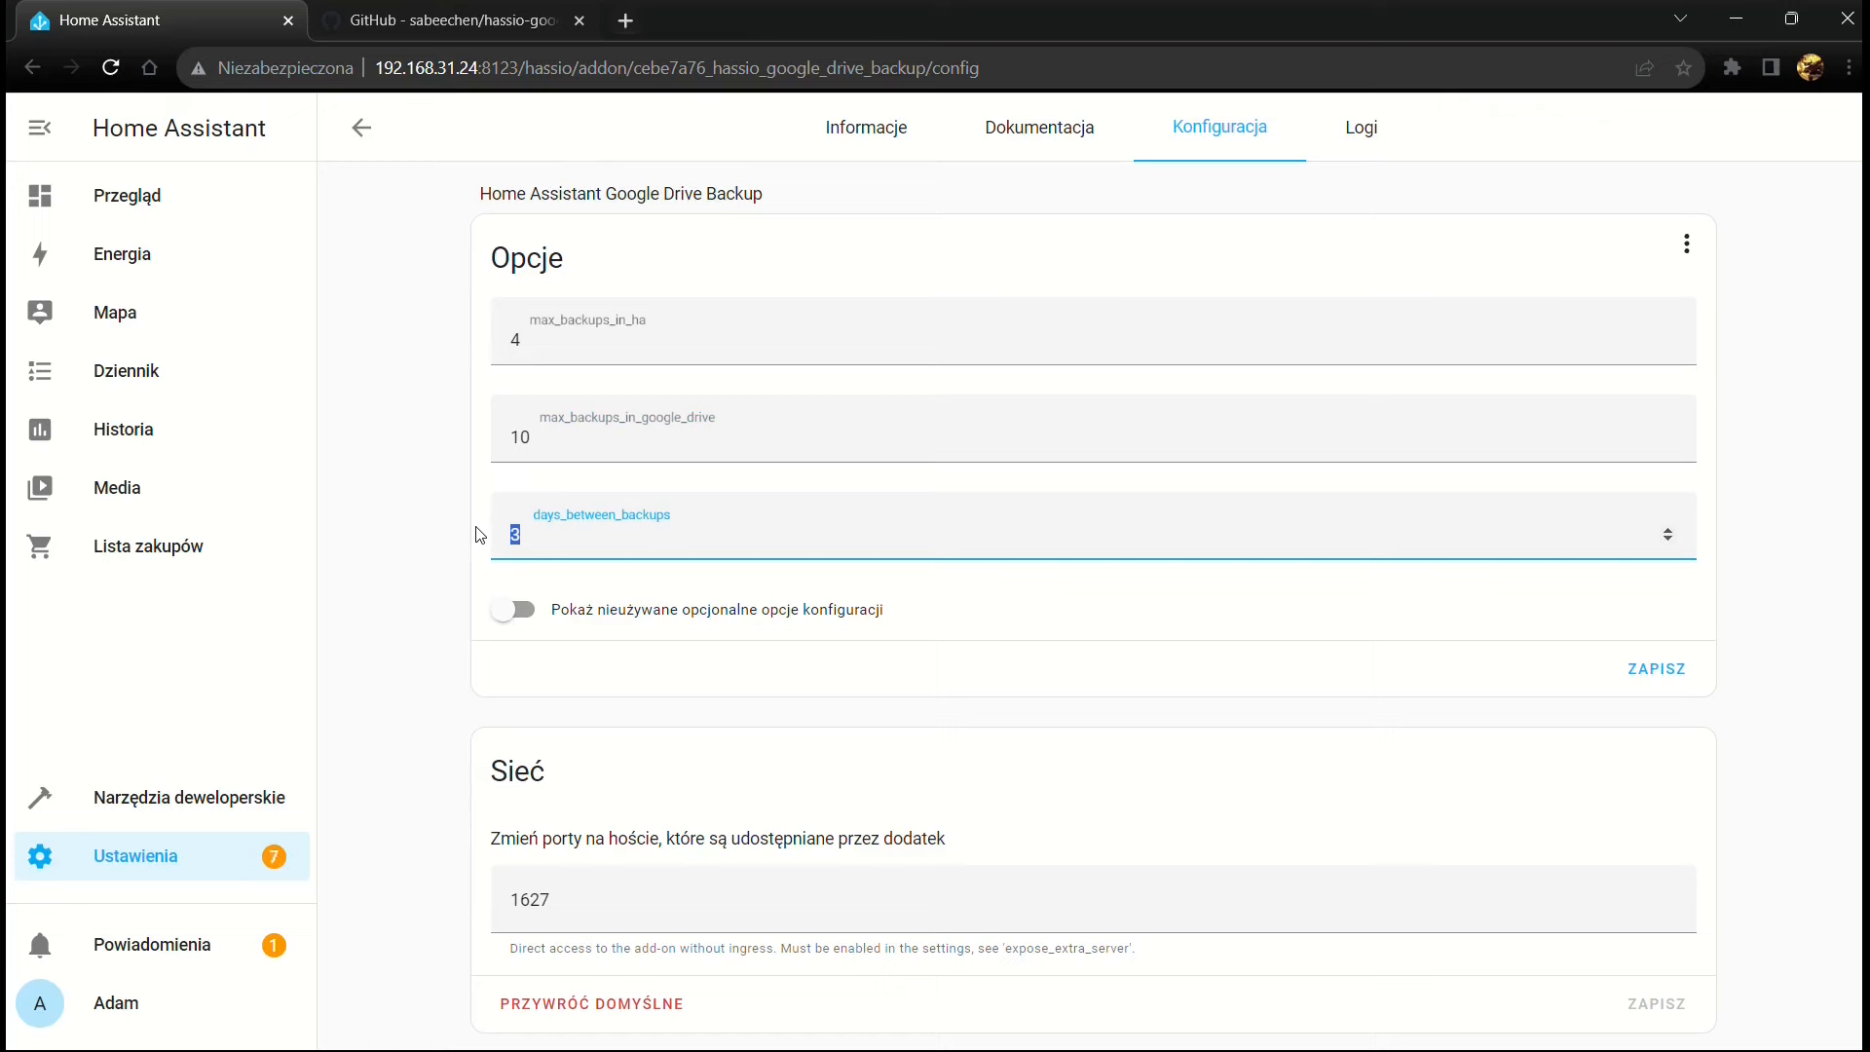
pyautogui.write('1')
pyautogui.click(1640, 684)
pyautogui.scroll(-1, 771, 616)
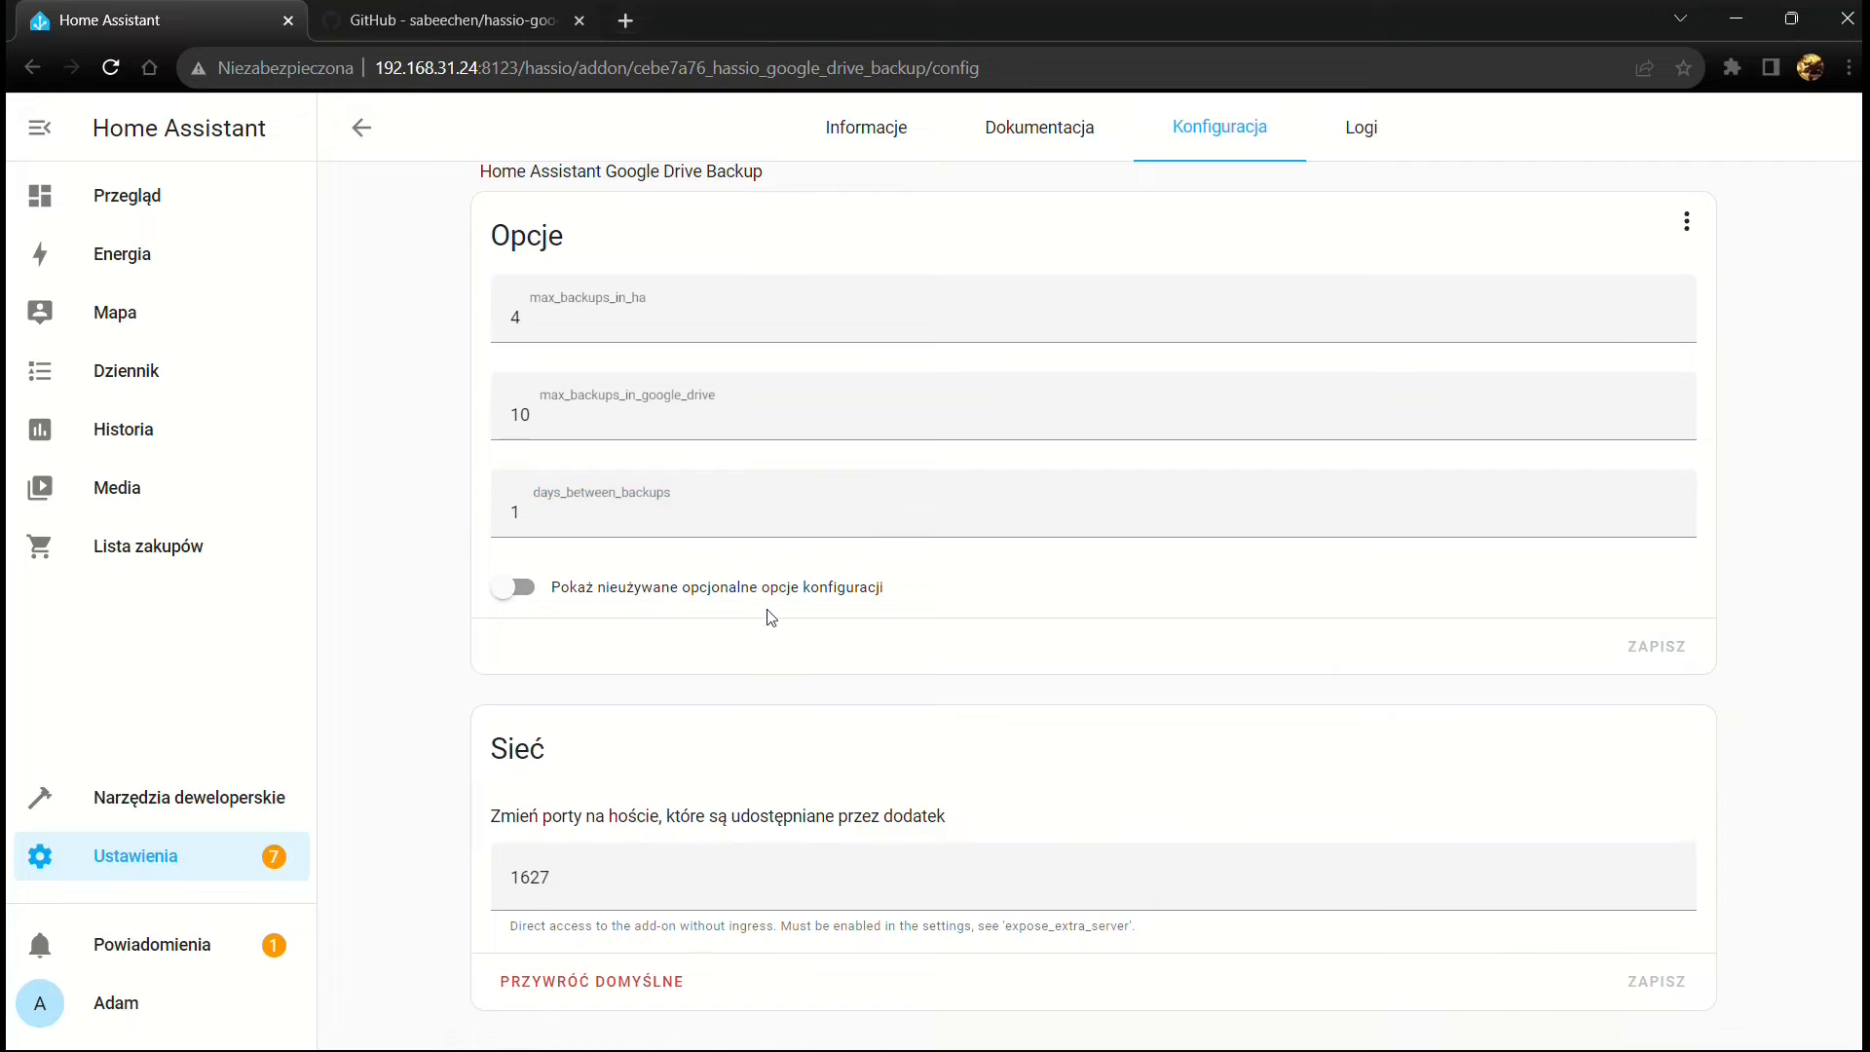
pyautogui.scroll(1, 776, 505)
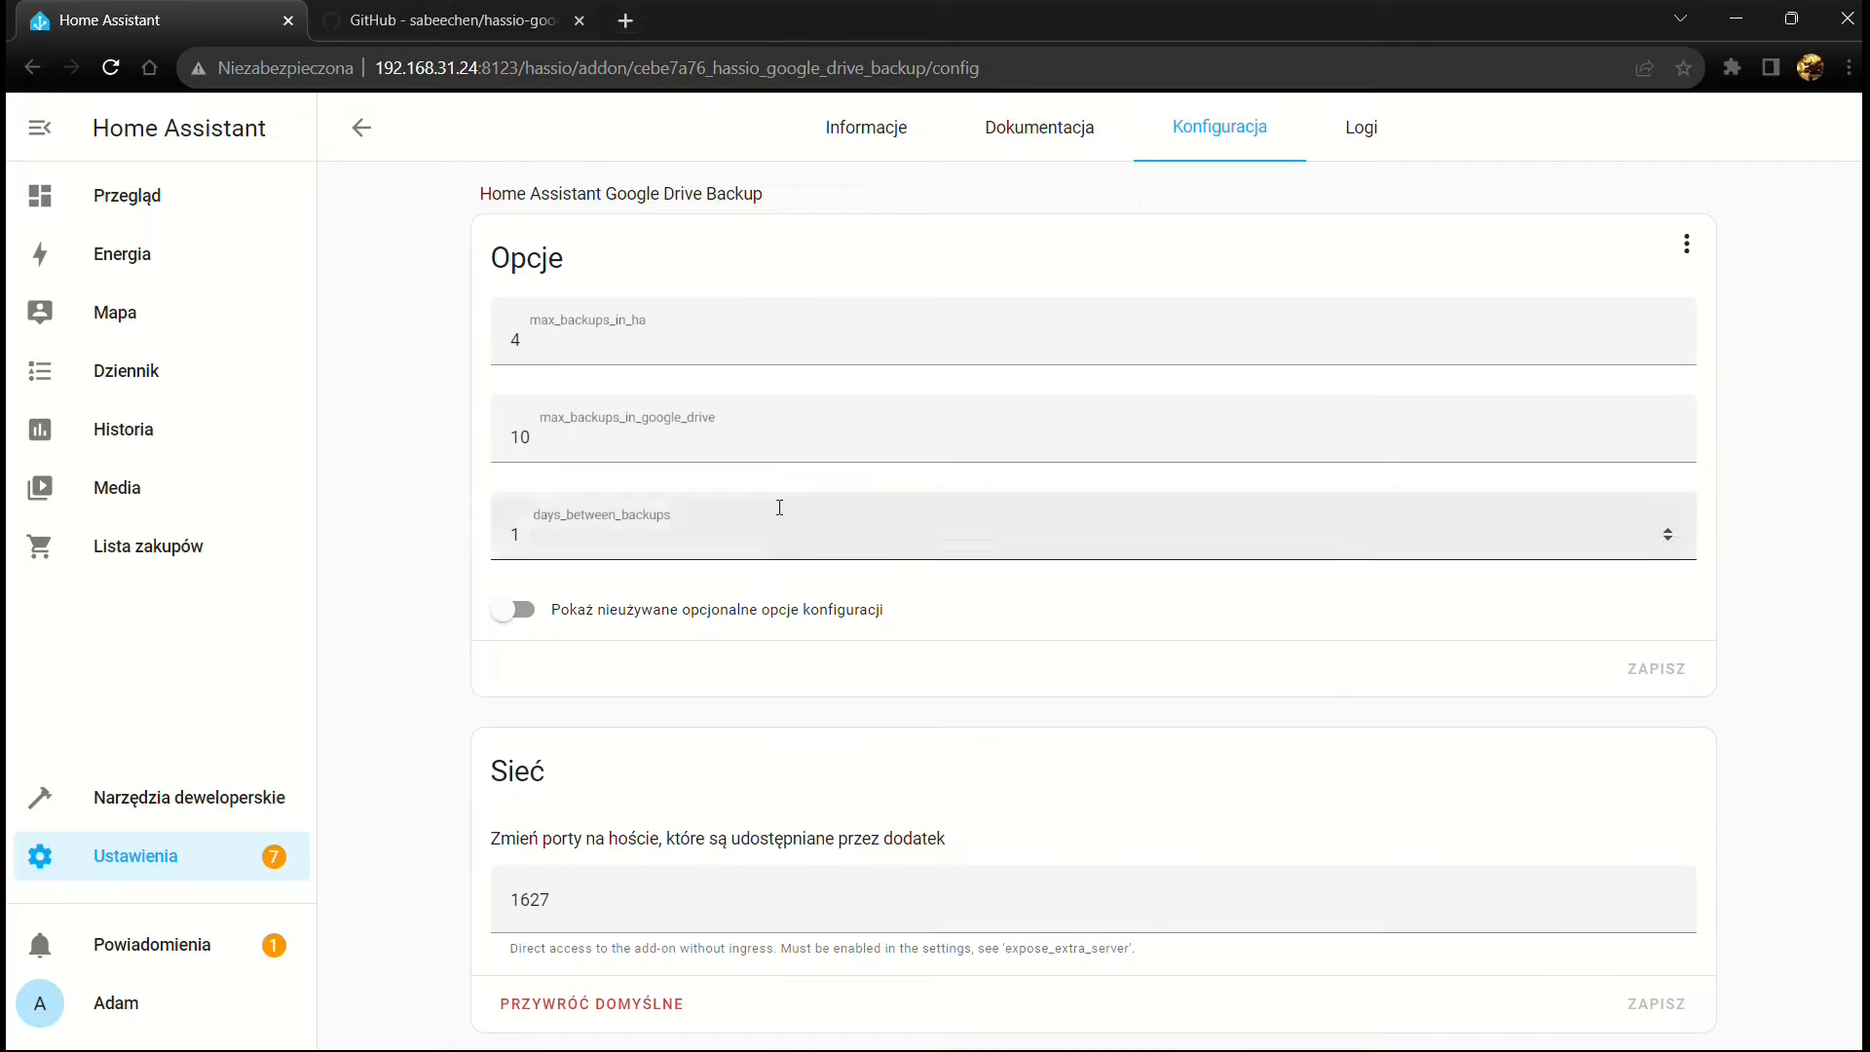
# Return to the Google Drive Backup add-on's information page and open its web interface
pyautogui.click(1033, 135)
pyautogui.click(882, 130)
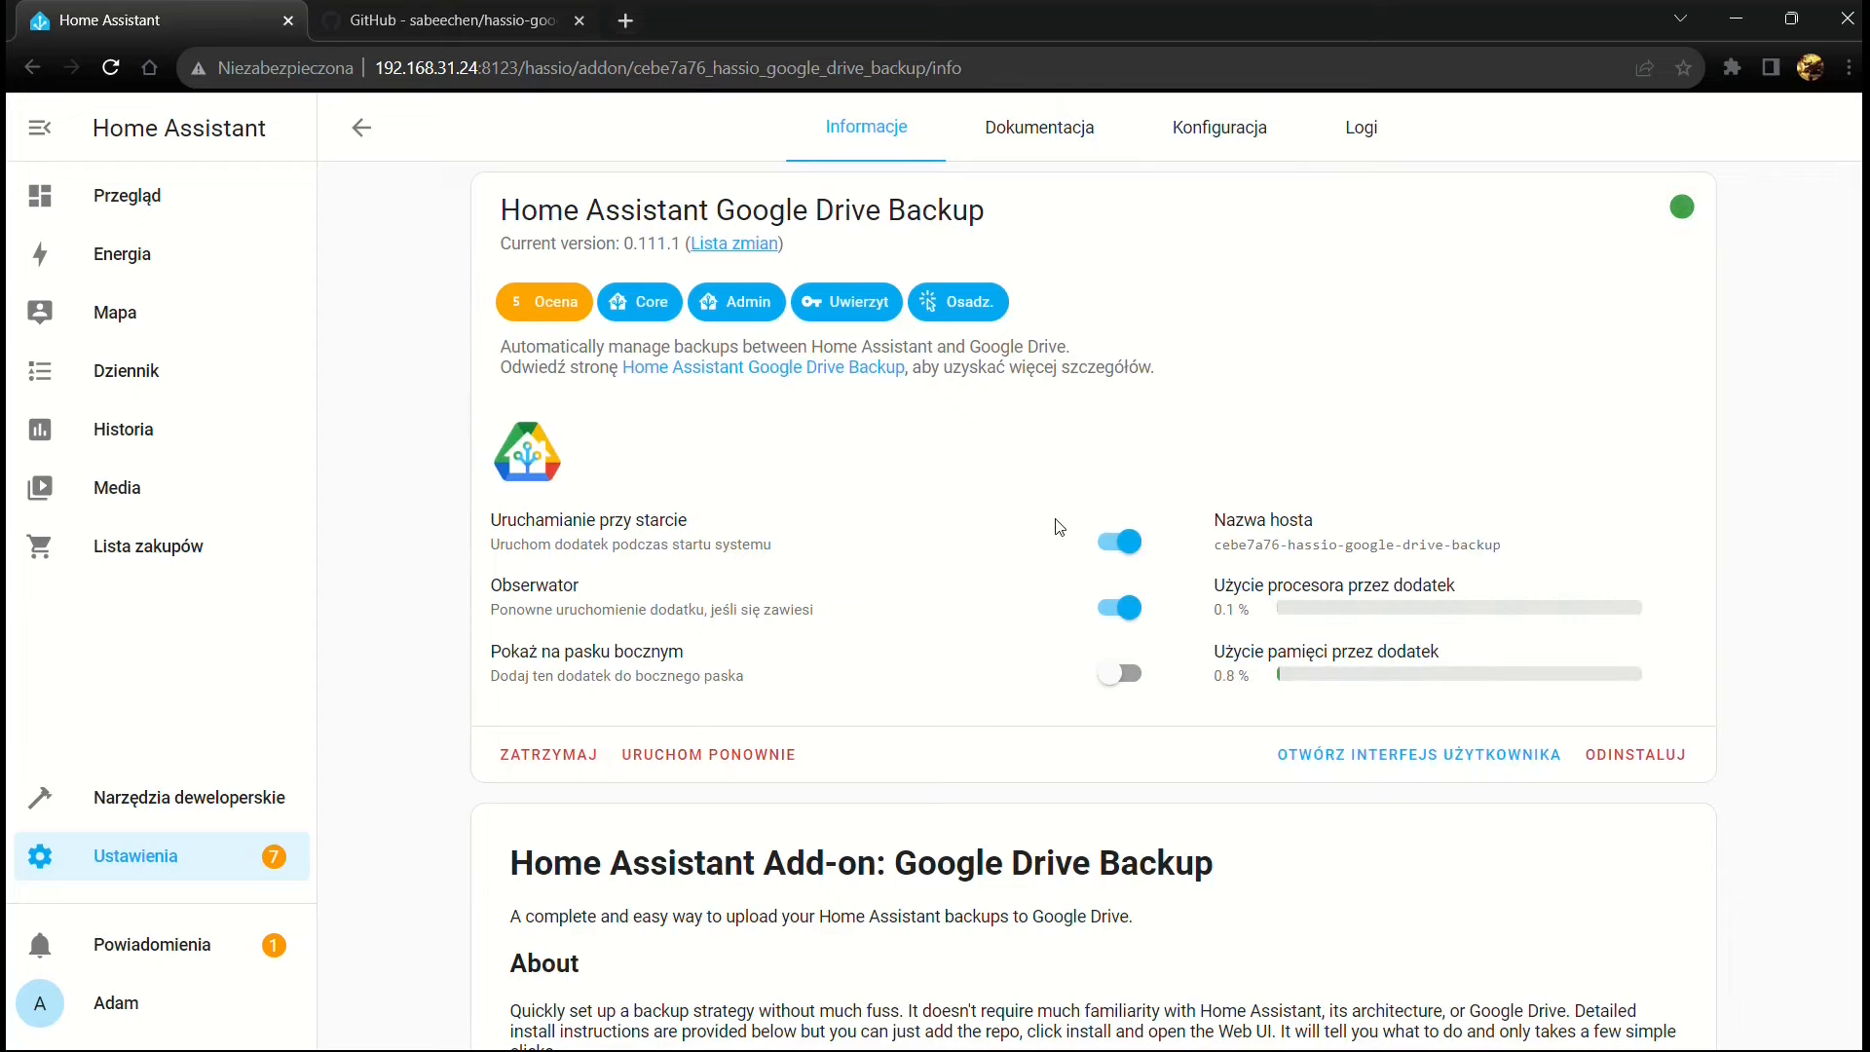
pyautogui.click(1399, 760)
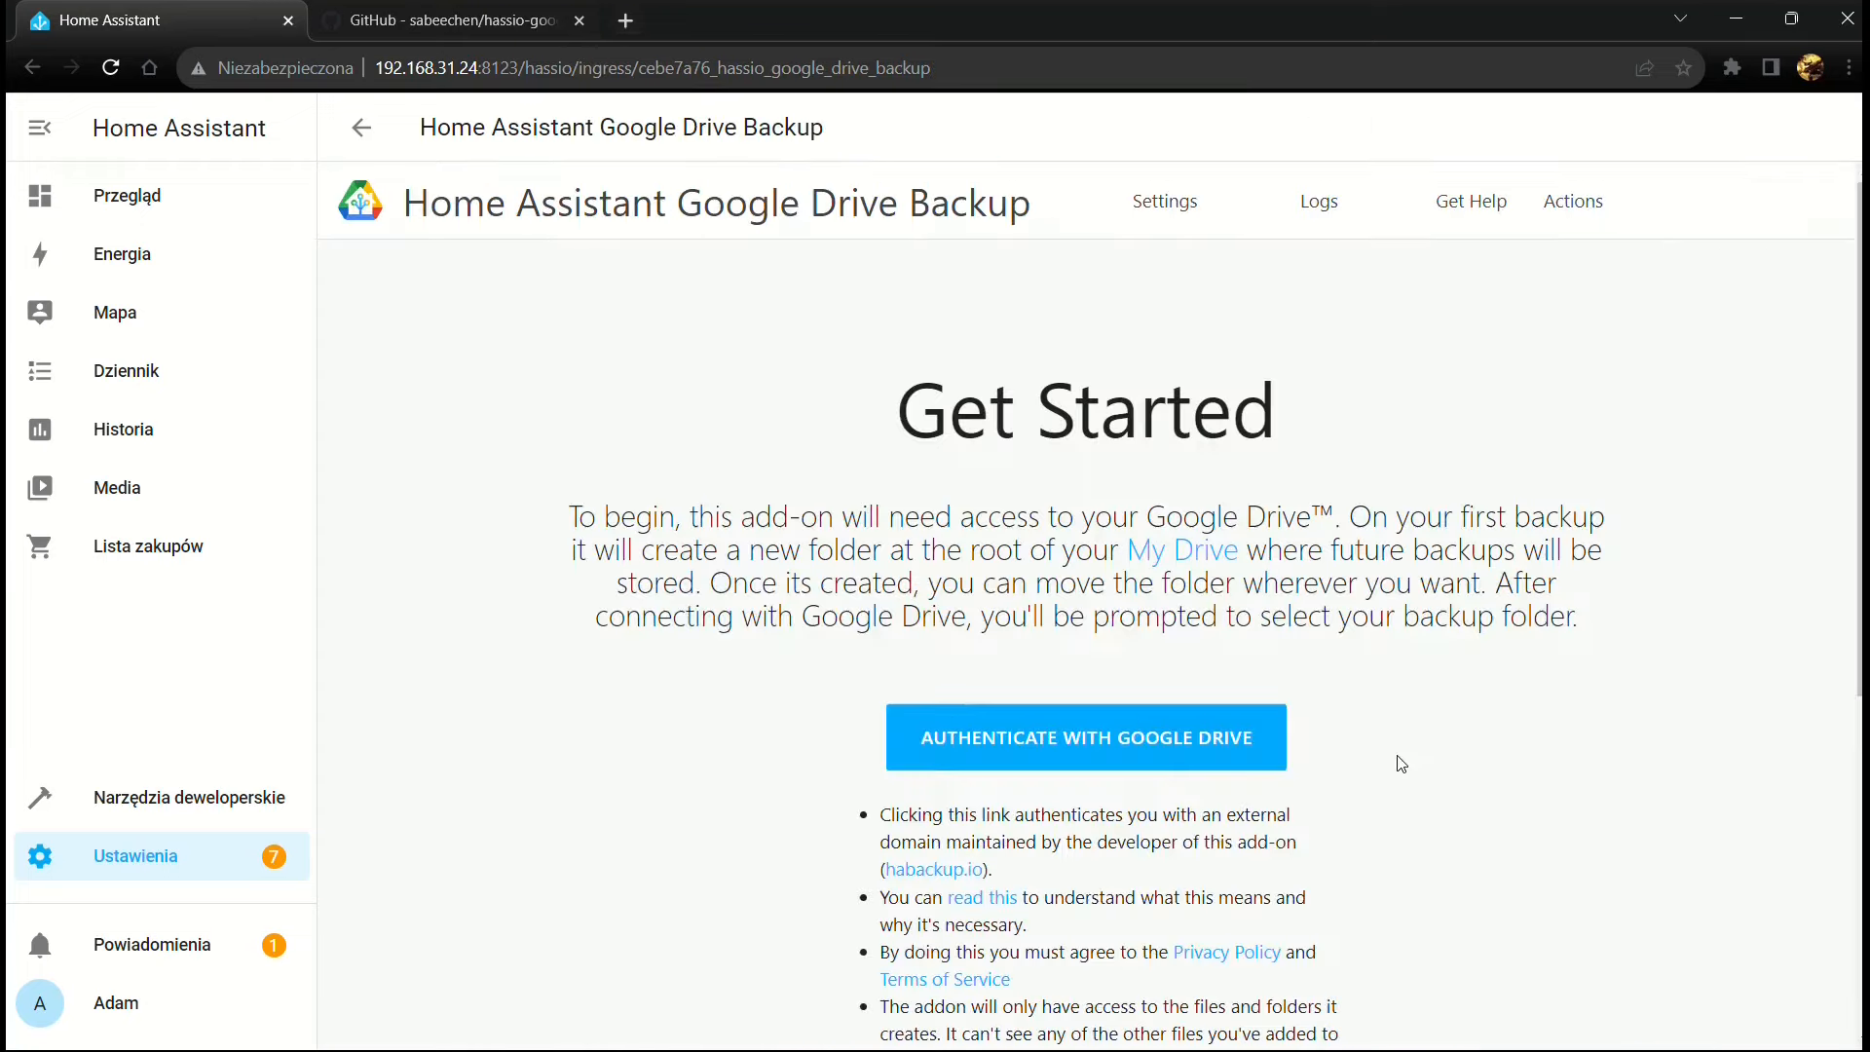
# Review the Get Started instructions and authenticate with Google Drive, choosing the Google account and granting habackup.io access
pyautogui.scroll(-6, 1031, 505)
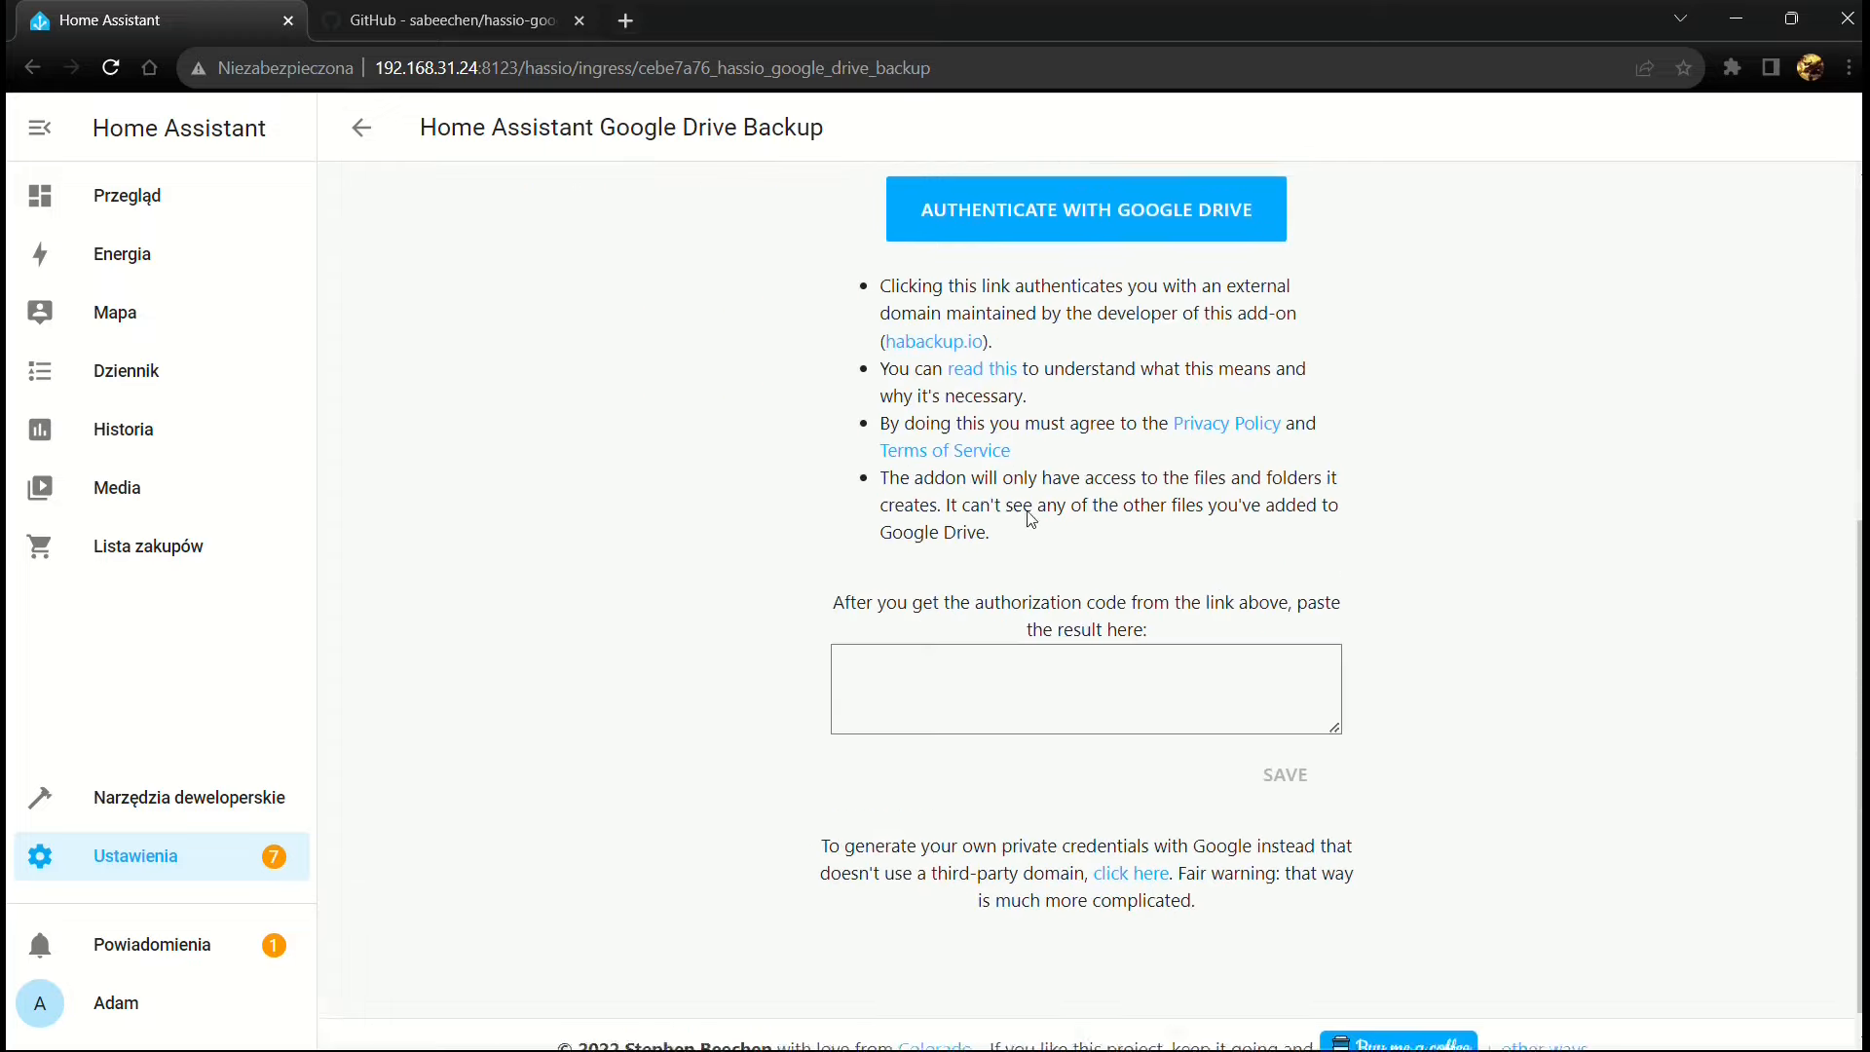
pyautogui.scroll(6, 1087, 494)
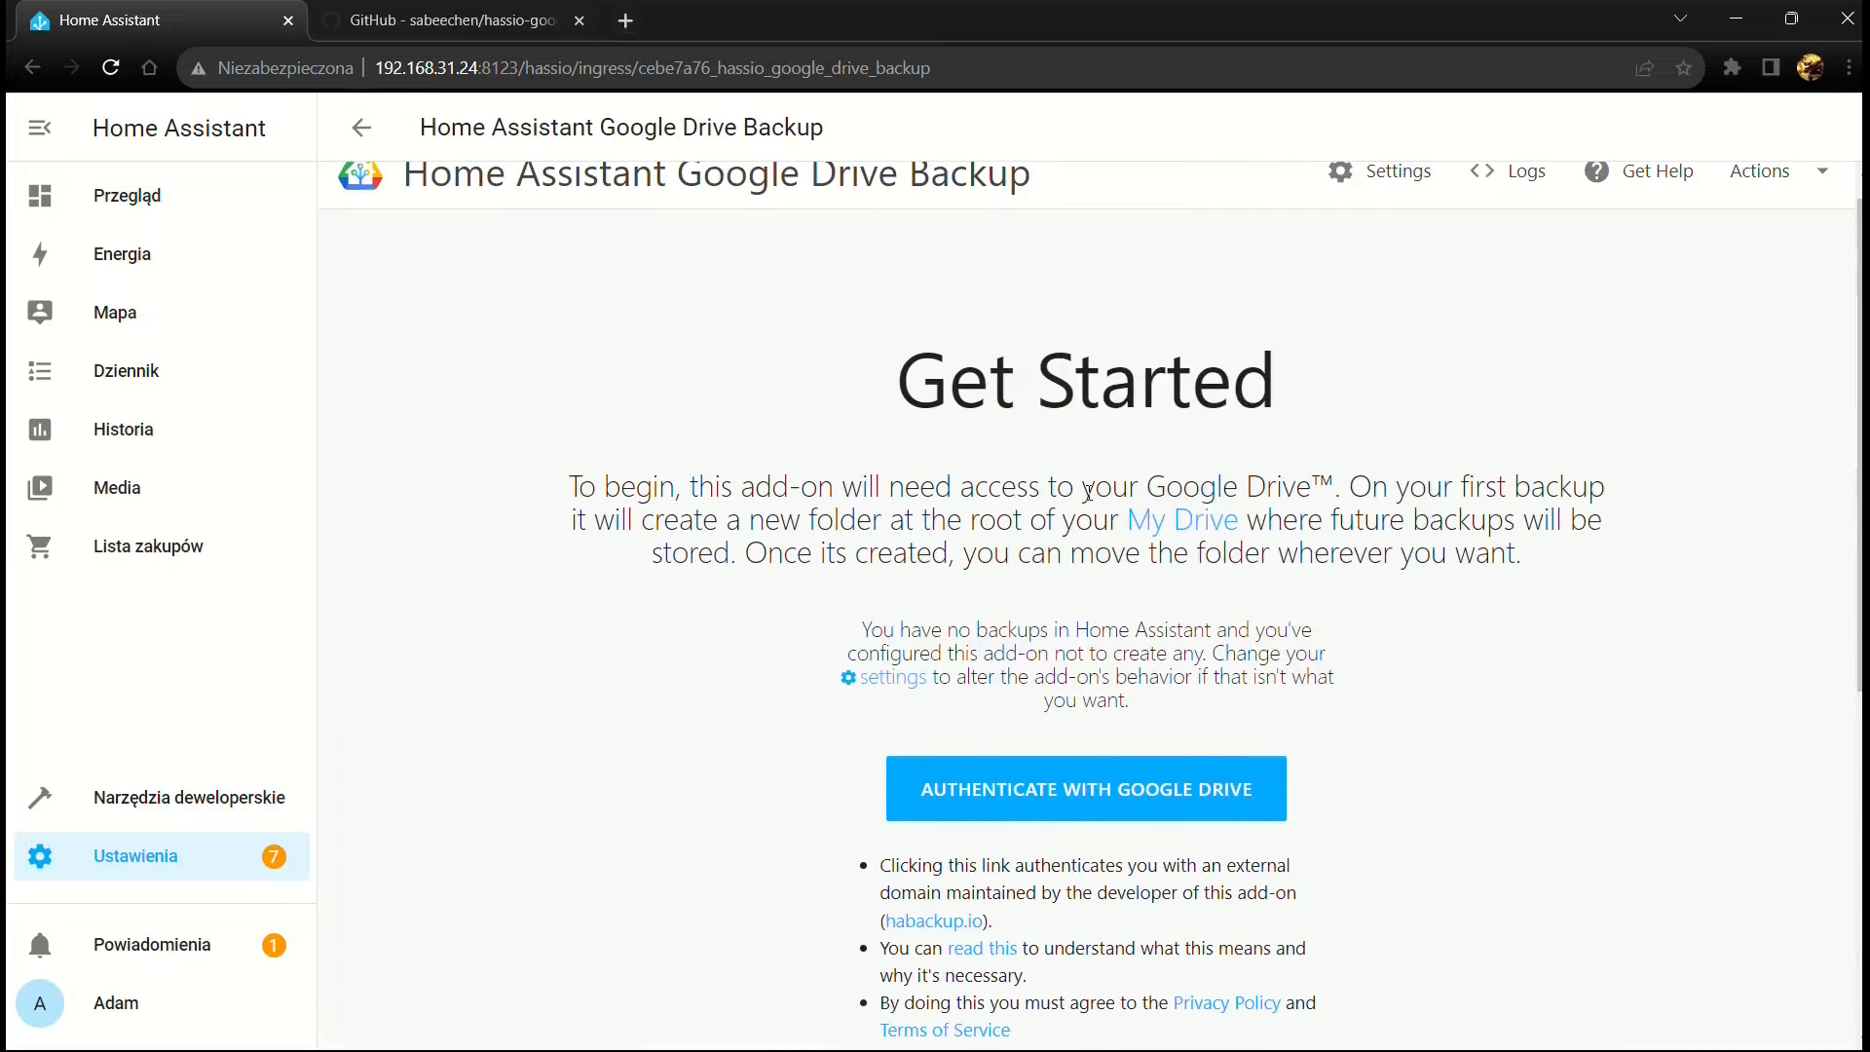
pyautogui.scroll(-1, 1088, 492)
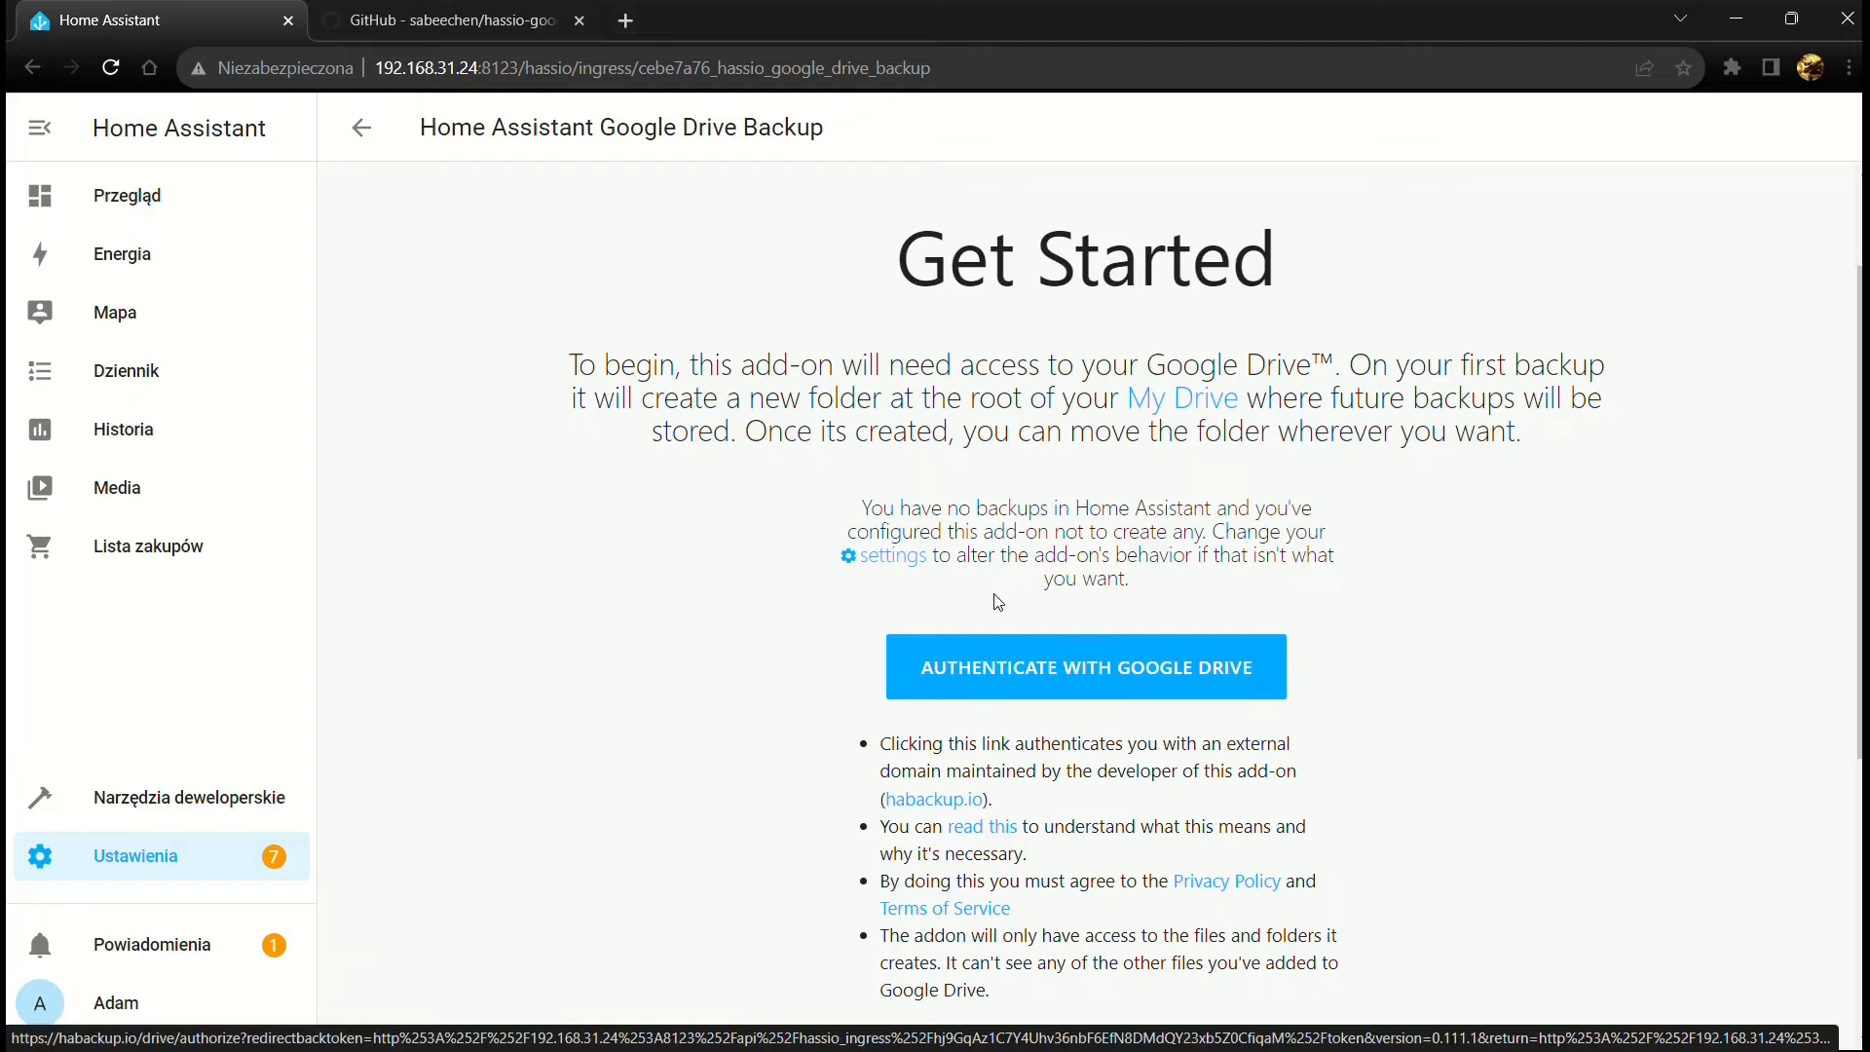
pyautogui.scroll(-2, 1101, 528)
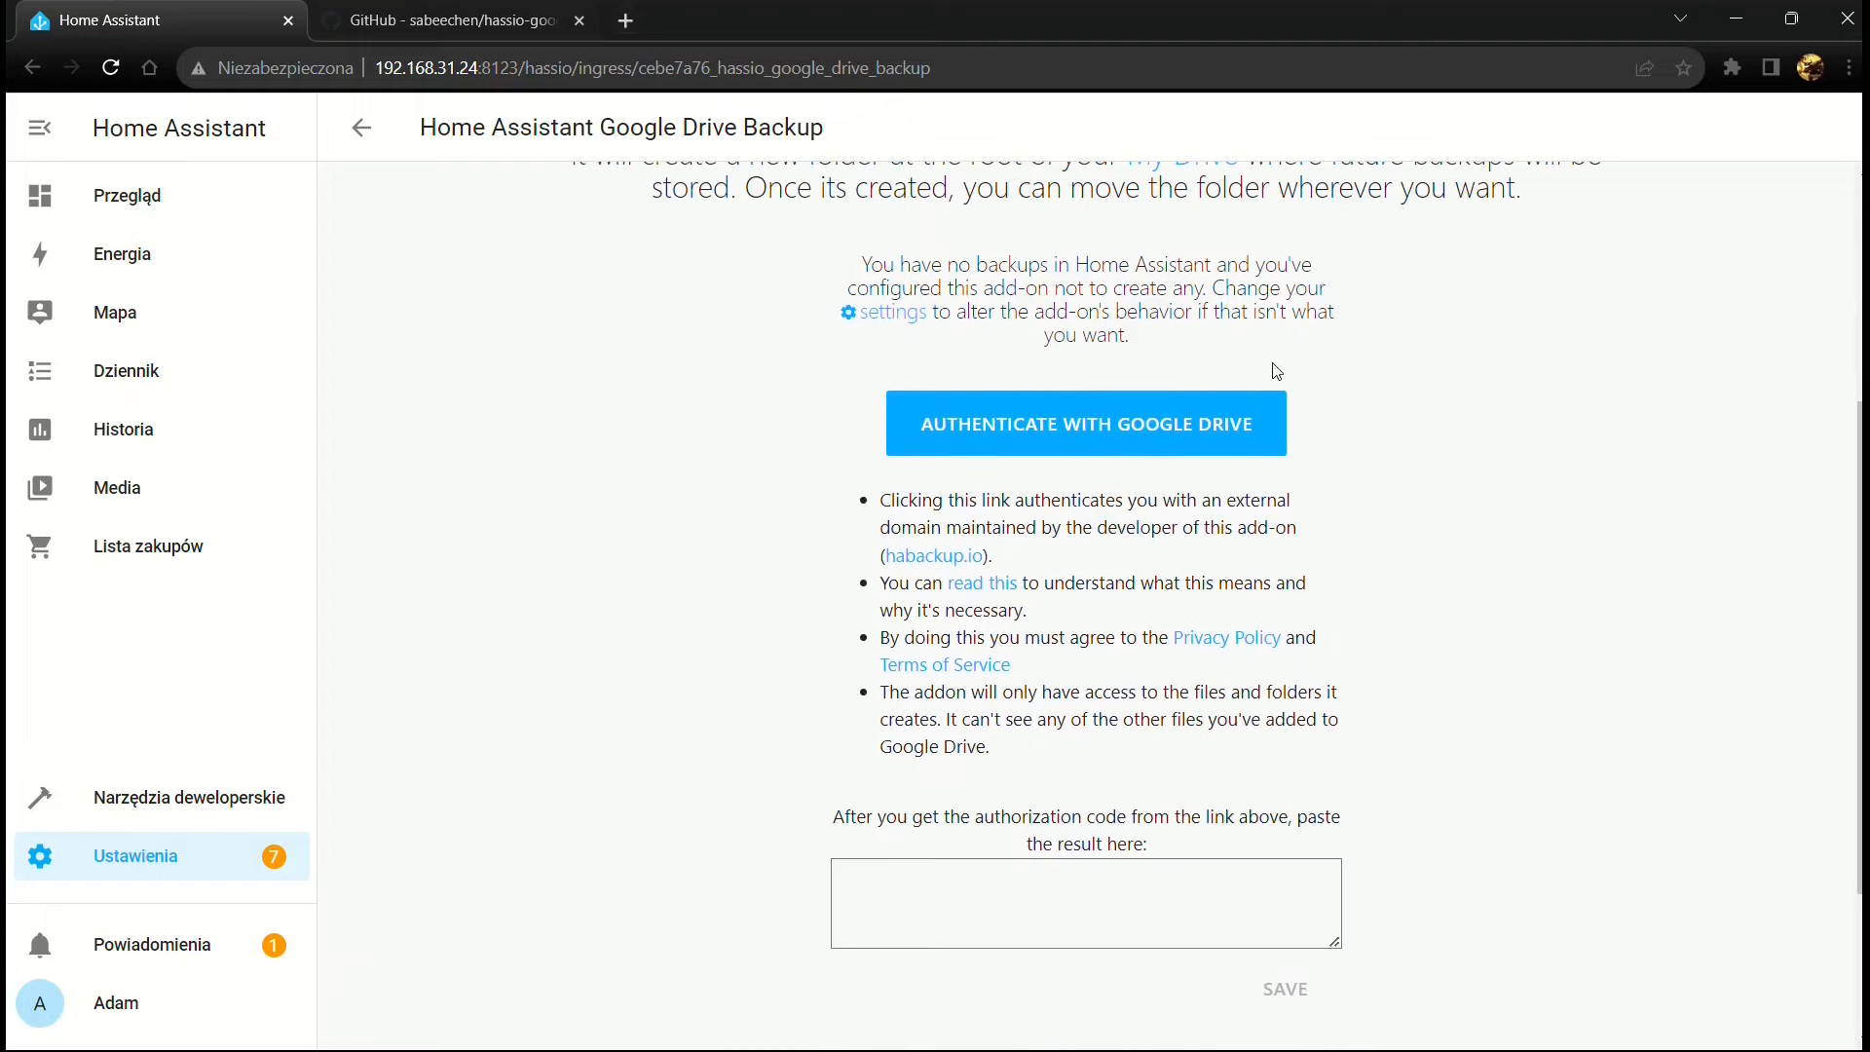
pyautogui.scroll(1, 1286, 370)
pyautogui.scroll(2, 1315, 380)
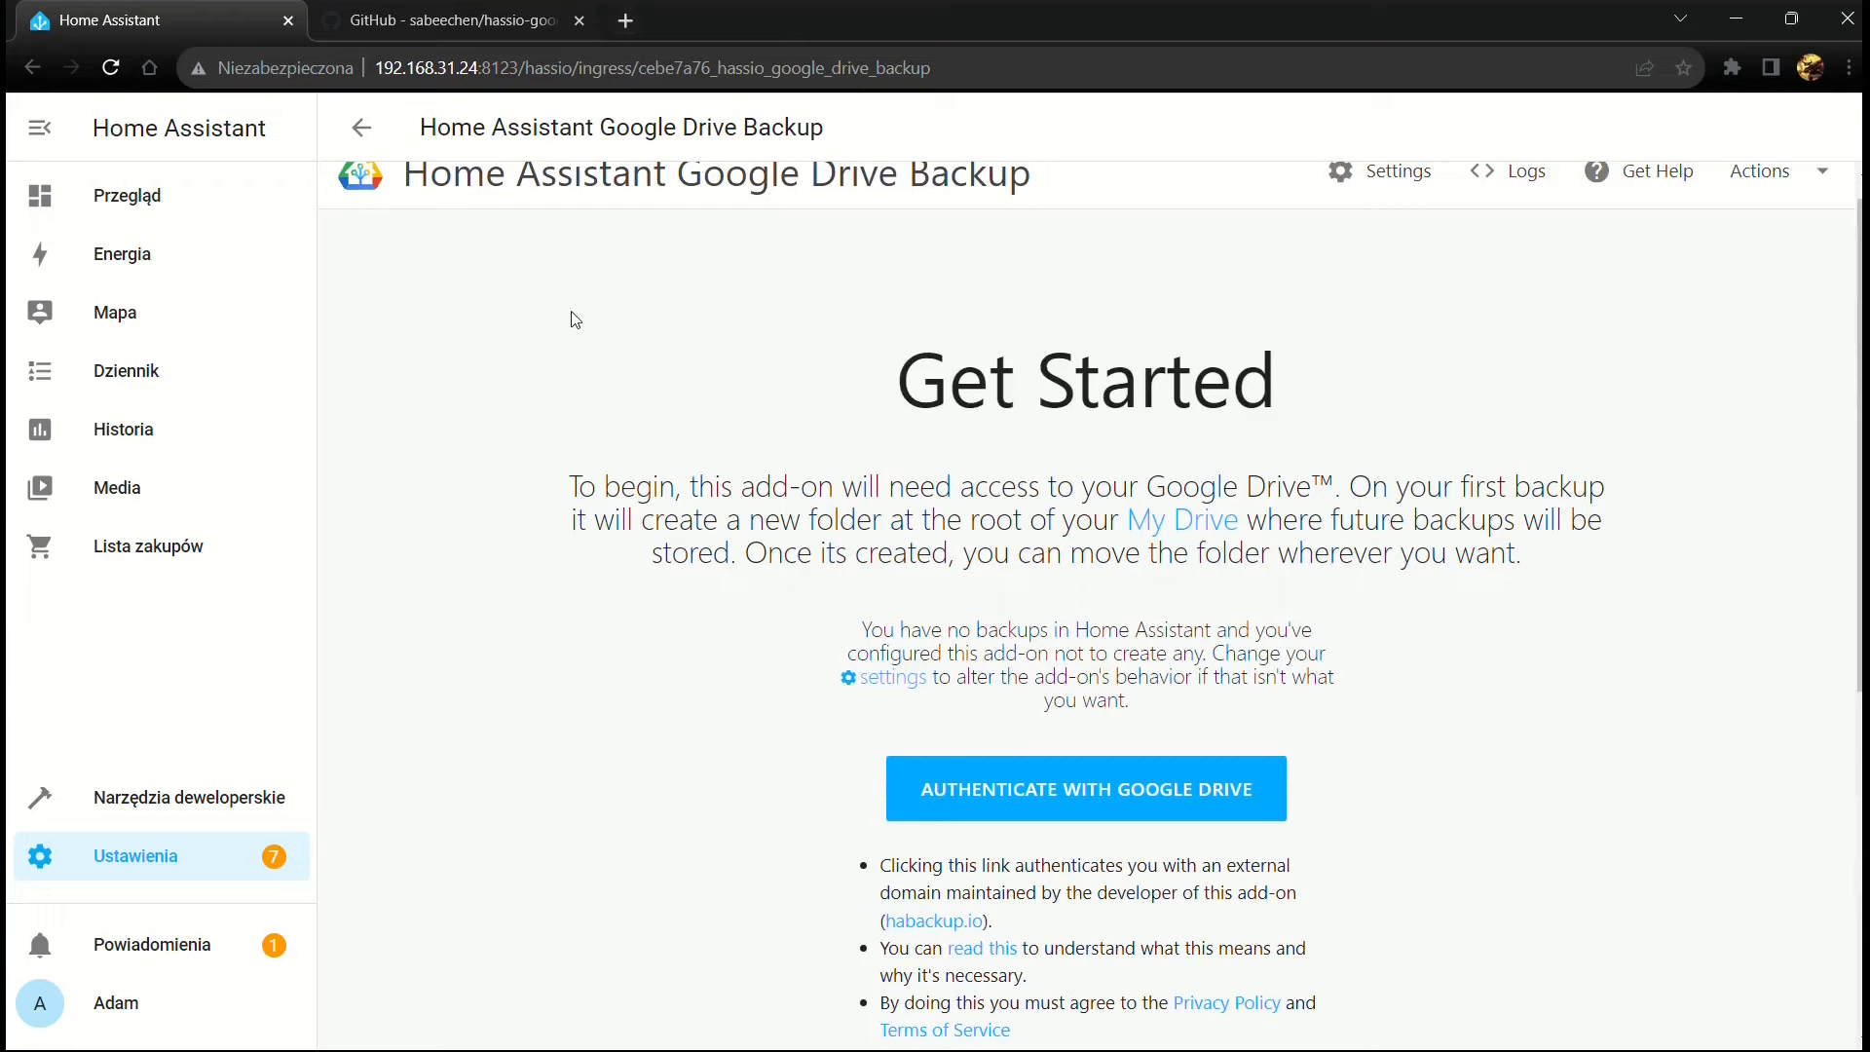
pyautogui.scroll(-2, 877, 468)
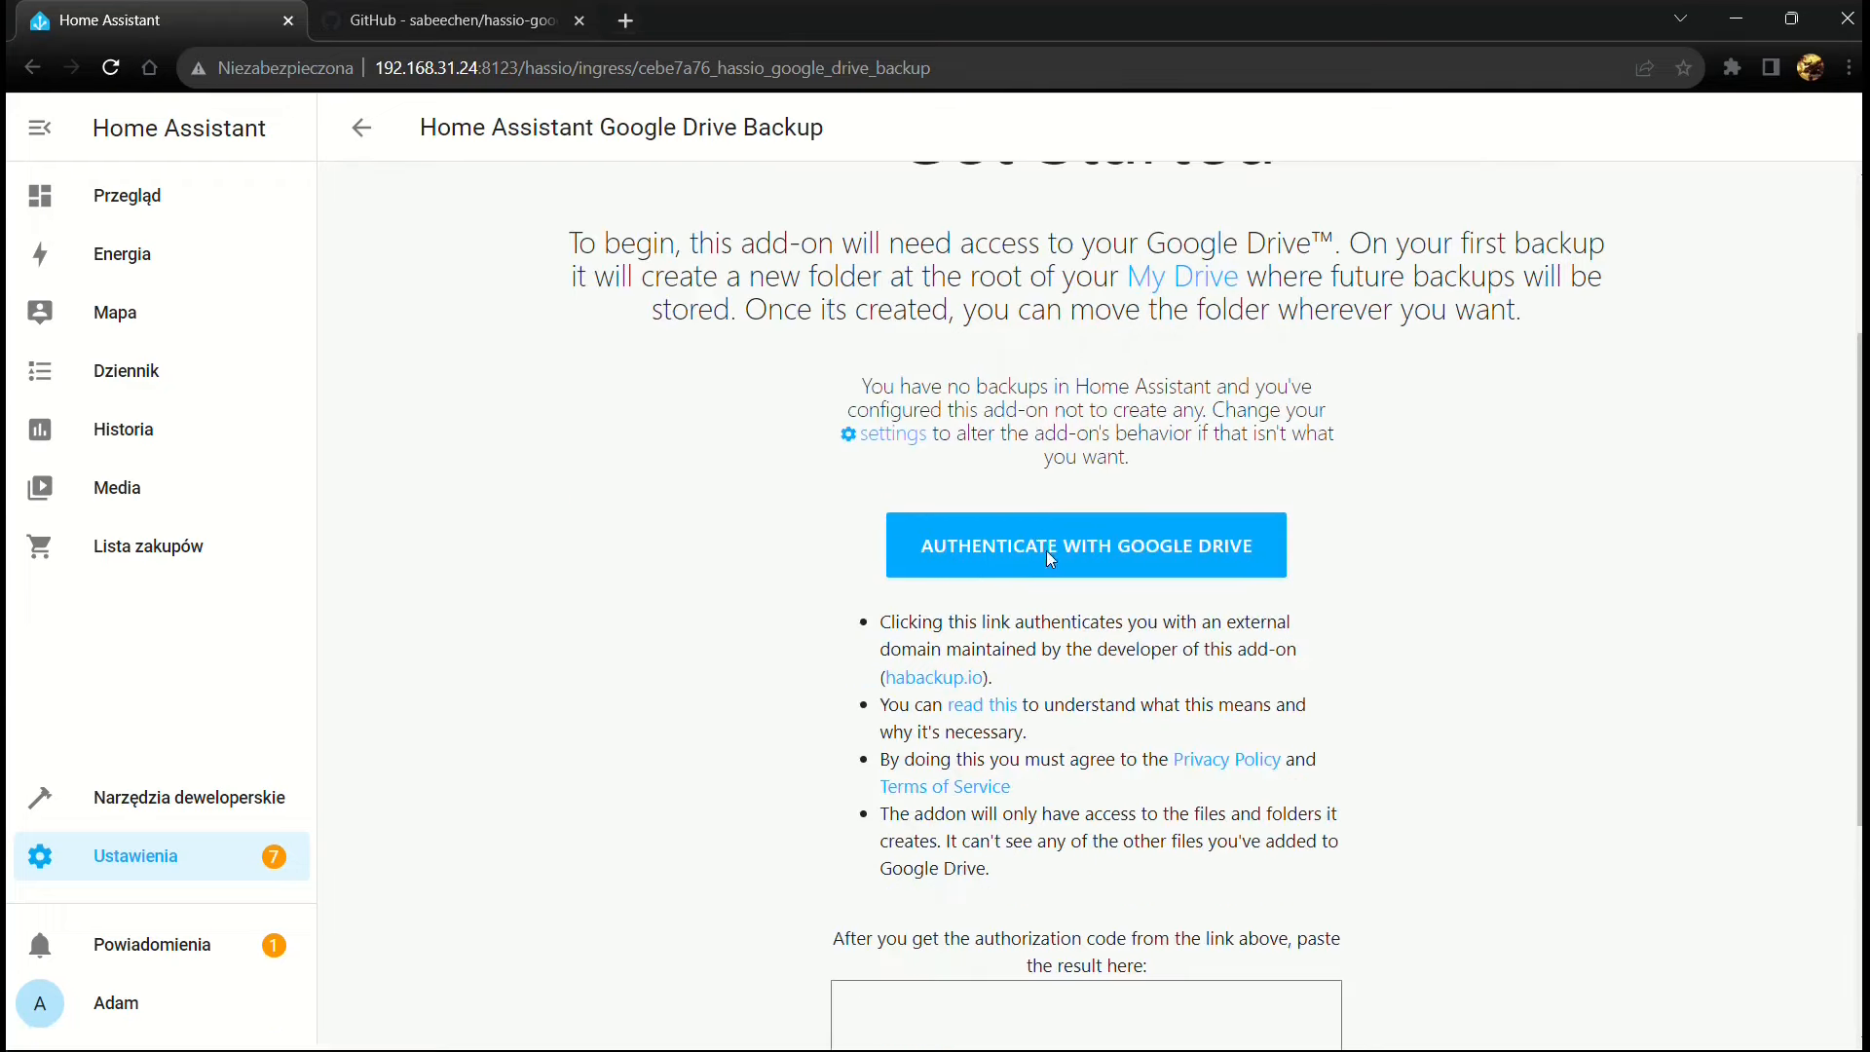
pyautogui.click(1046, 551)
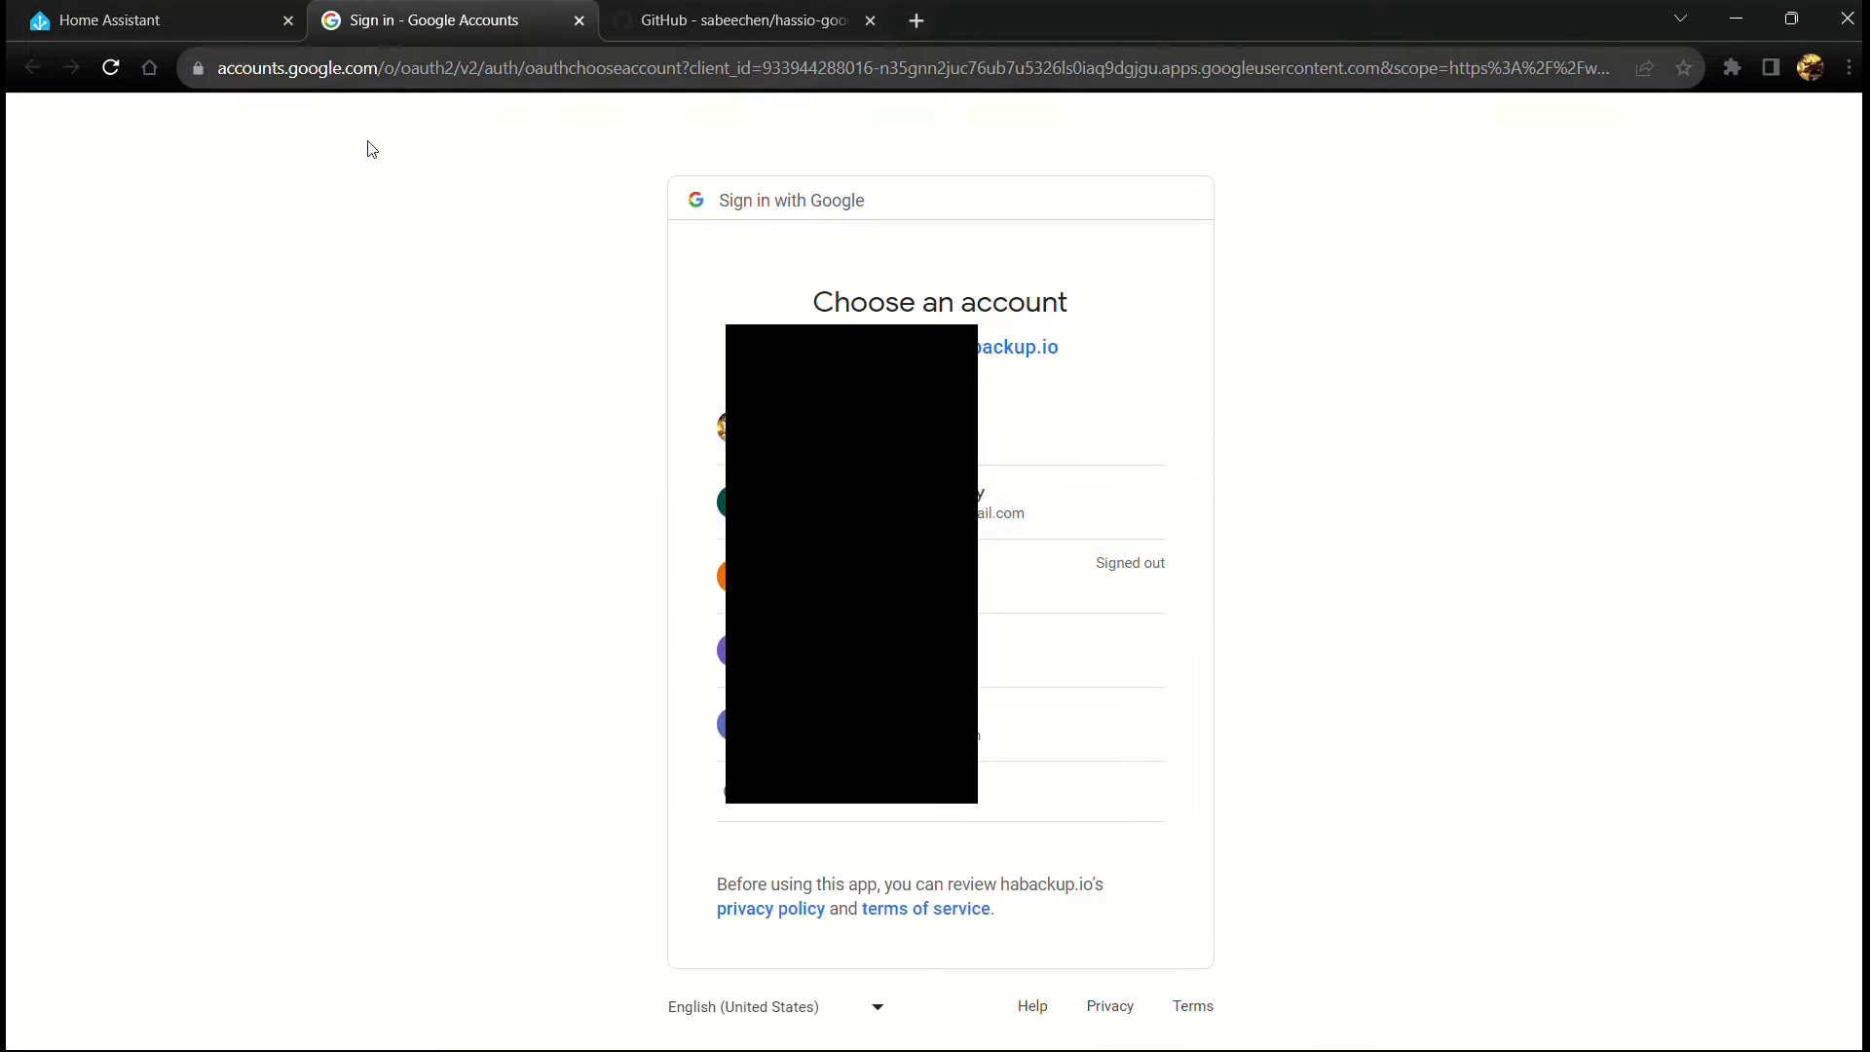
pyautogui.click(1028, 511)
pyautogui.click(1049, 964)
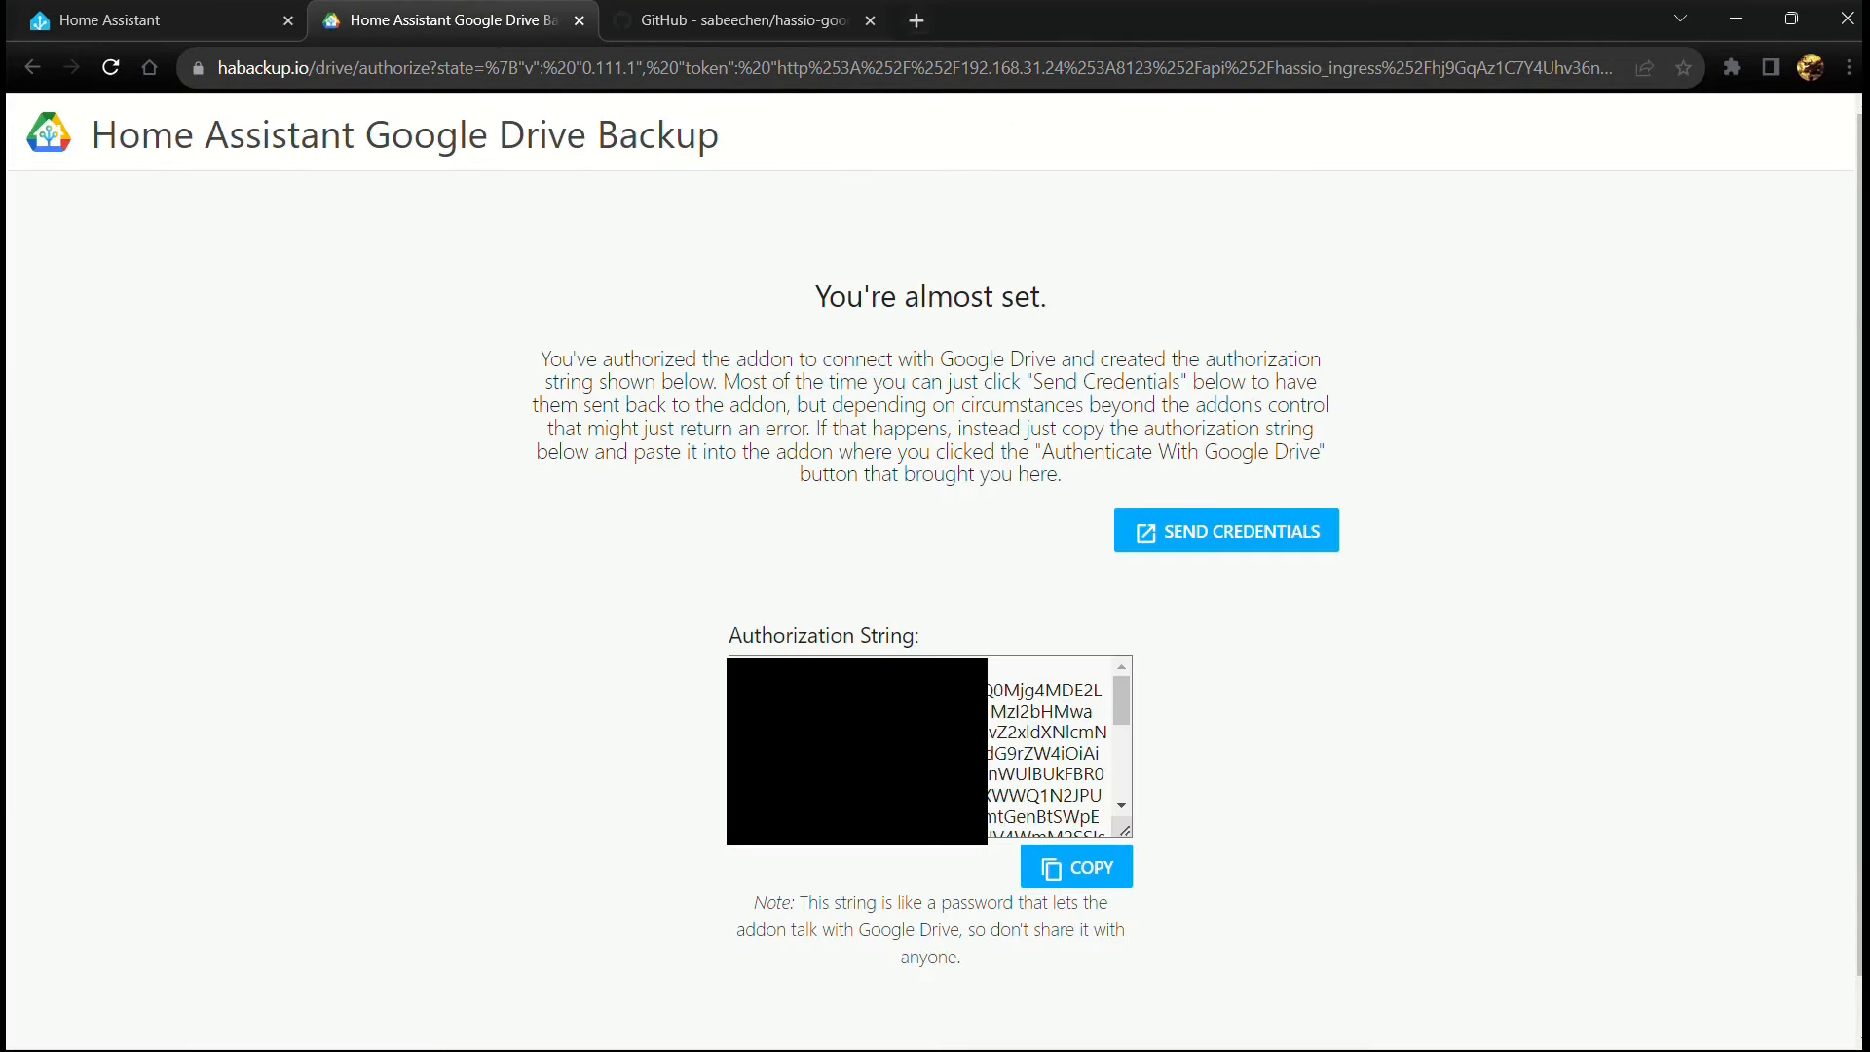
# Copy the authorization string from the habackup.io page, paste it into the add-on's authorization code field and save it
pyautogui.click(1057, 878)
pyautogui.click(215, 23)
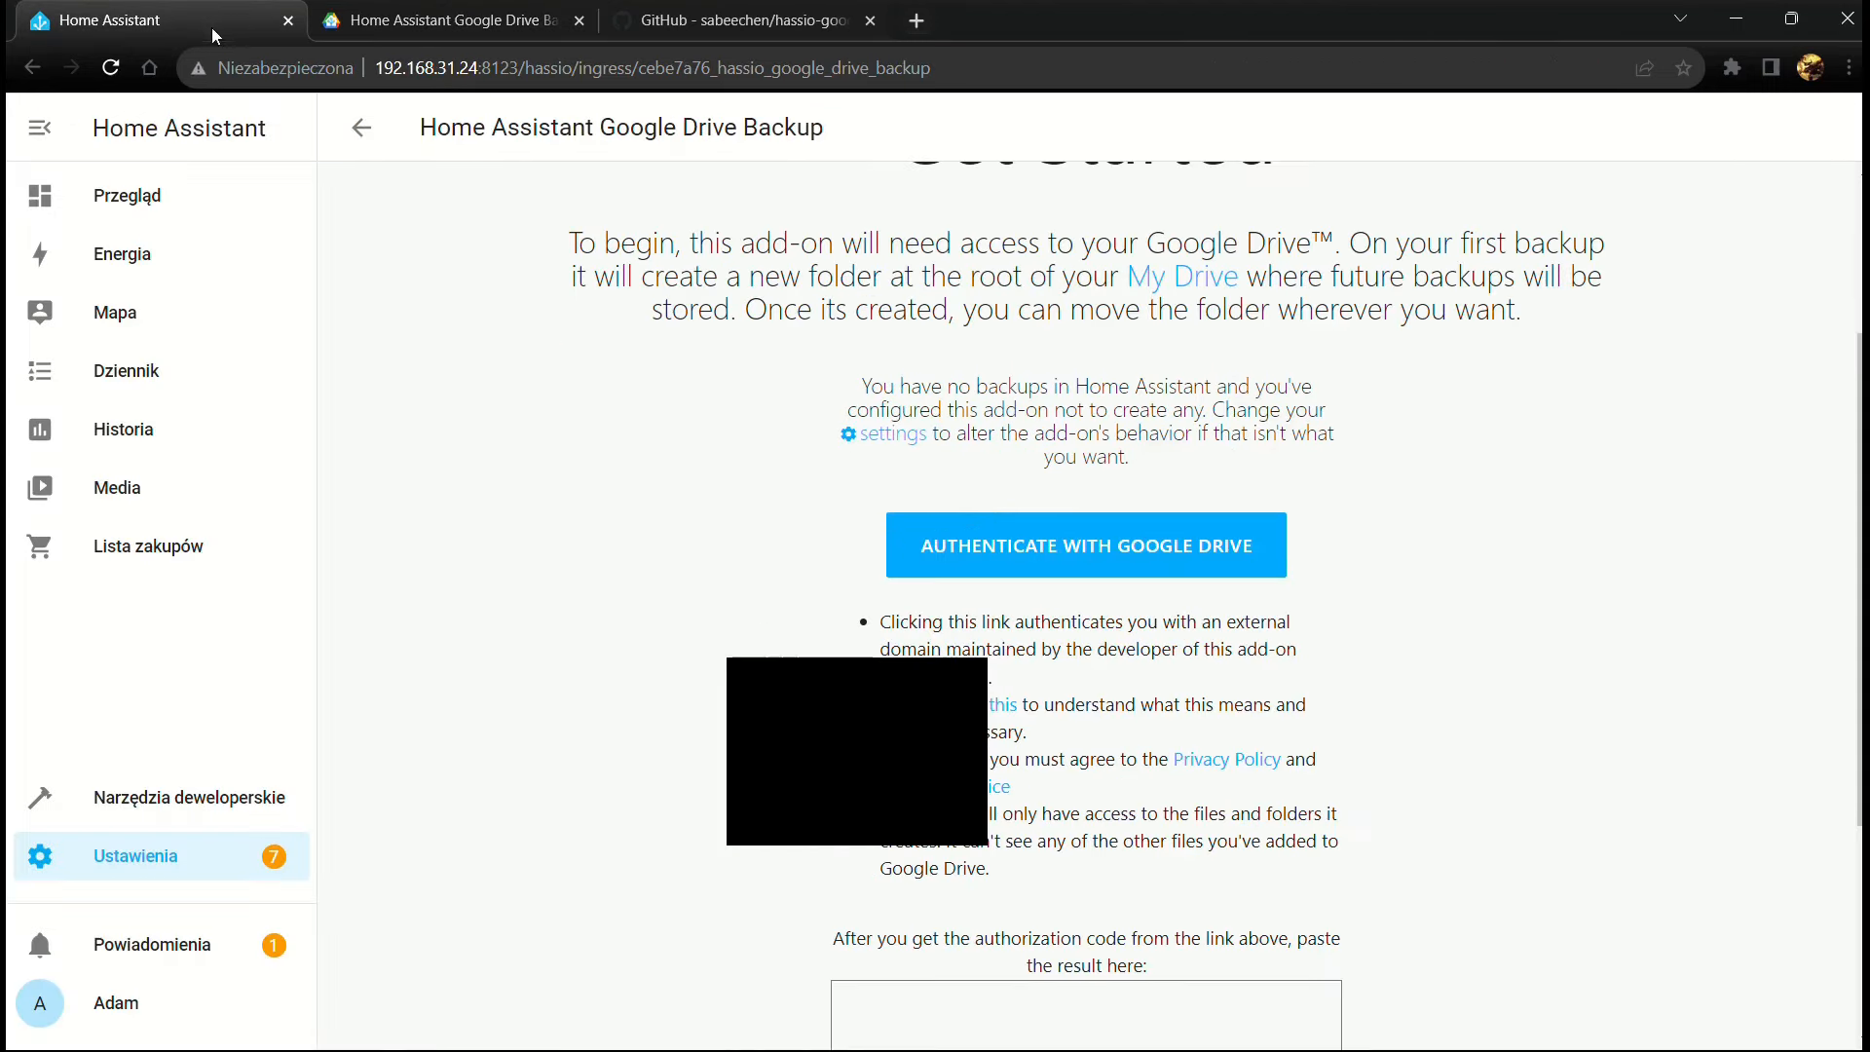
pyautogui.click(1056, 1007)
pyautogui.scroll(-3, 1056, 1007)
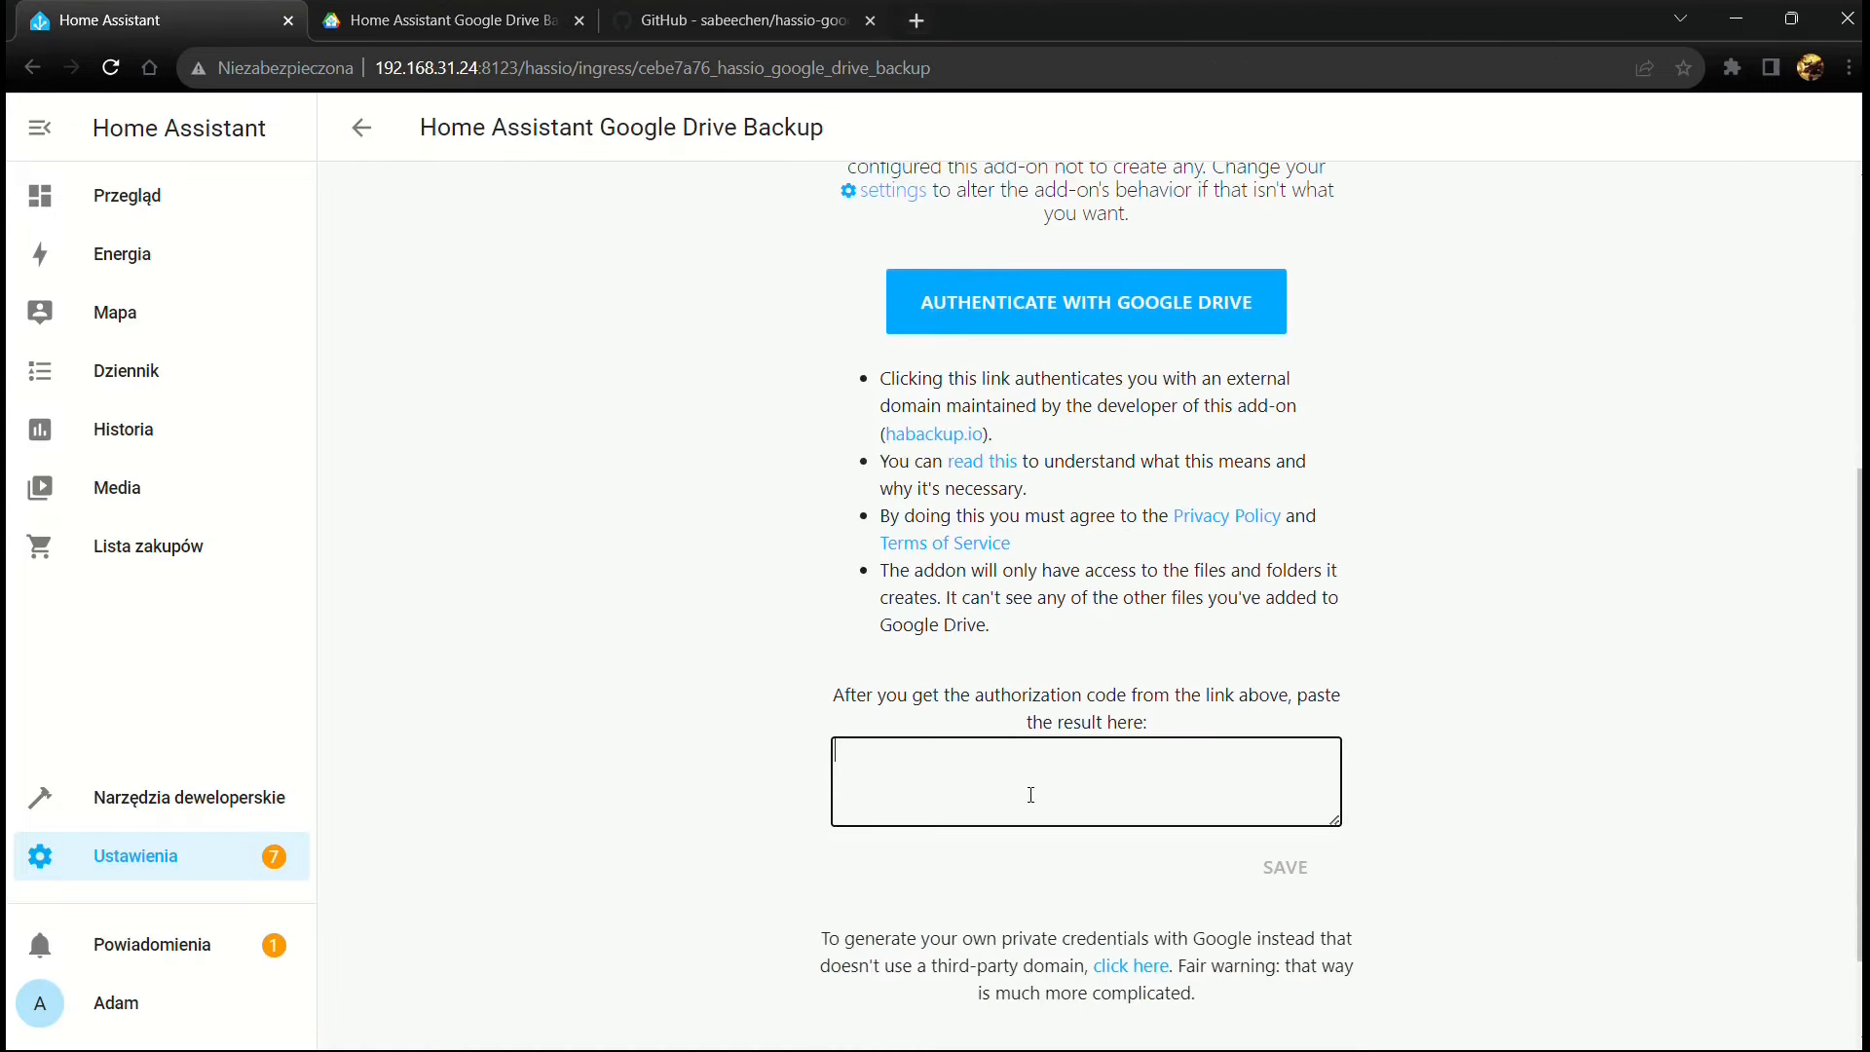
pyautogui.hotkey('ctrl', 'v')
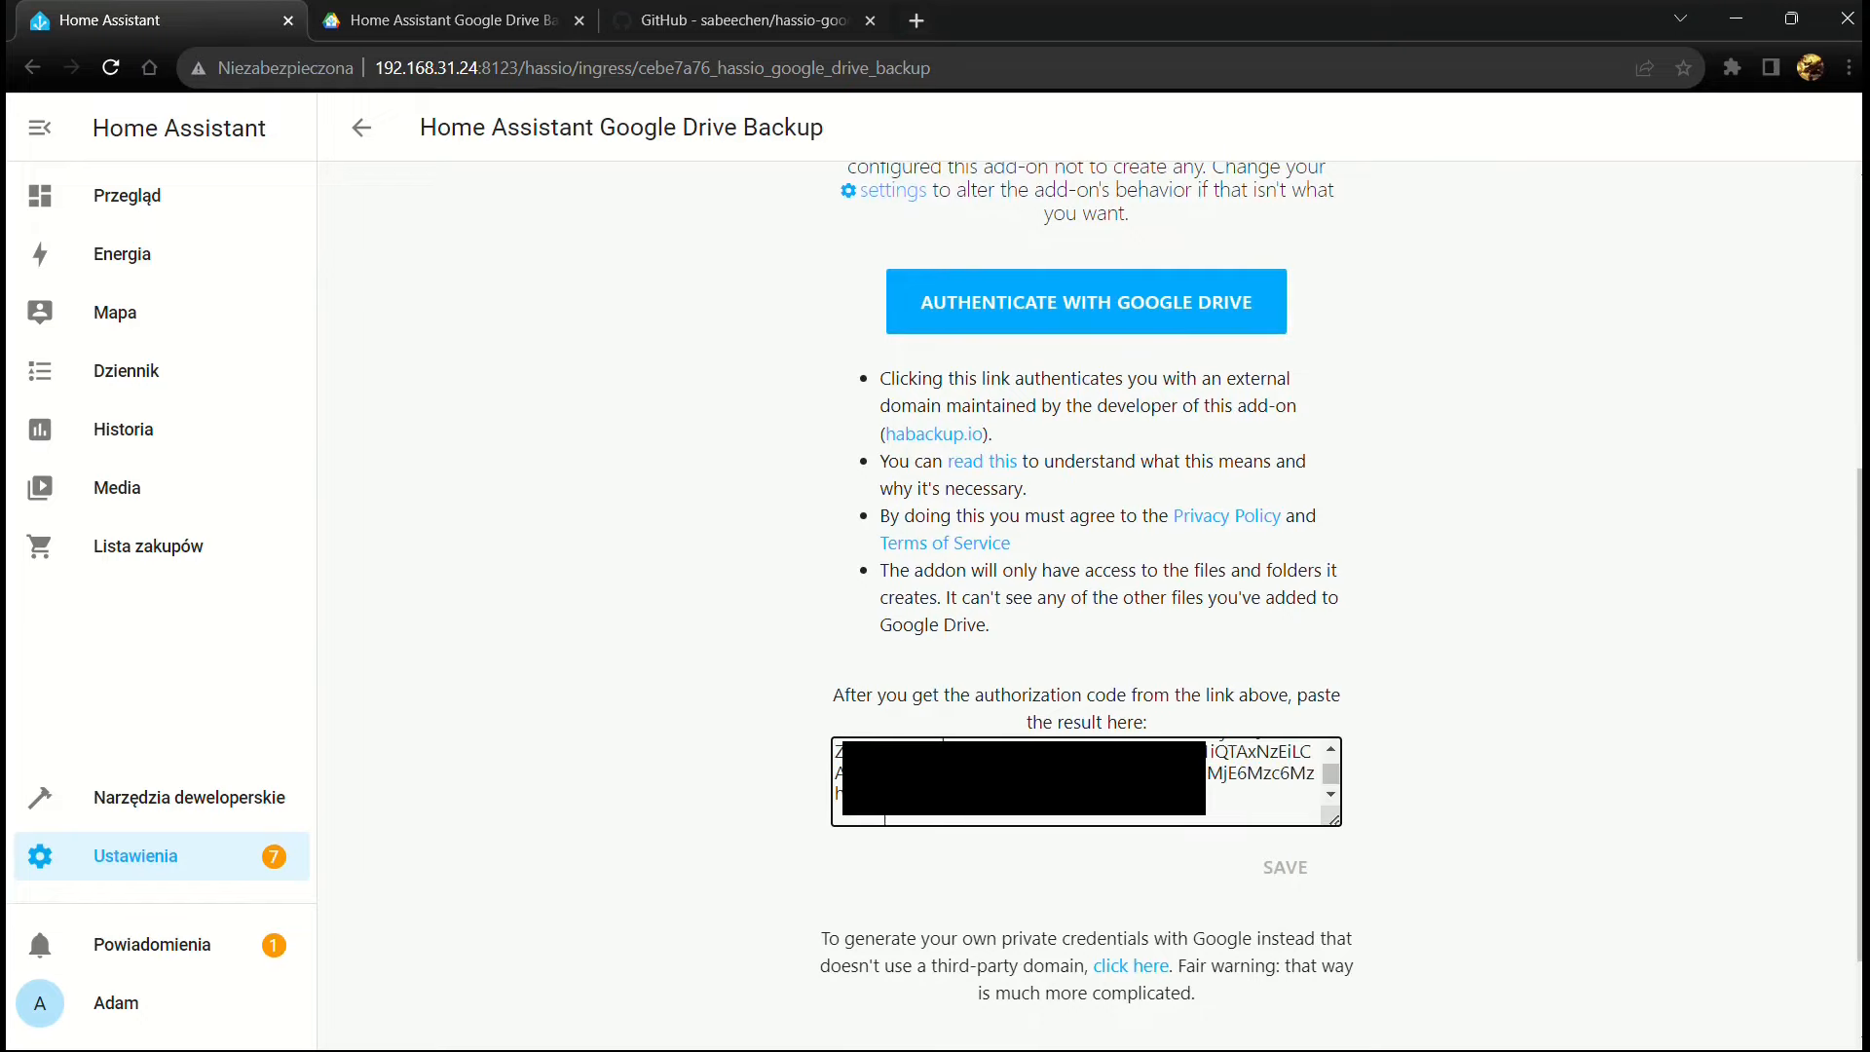
pyautogui.click(1266, 870)
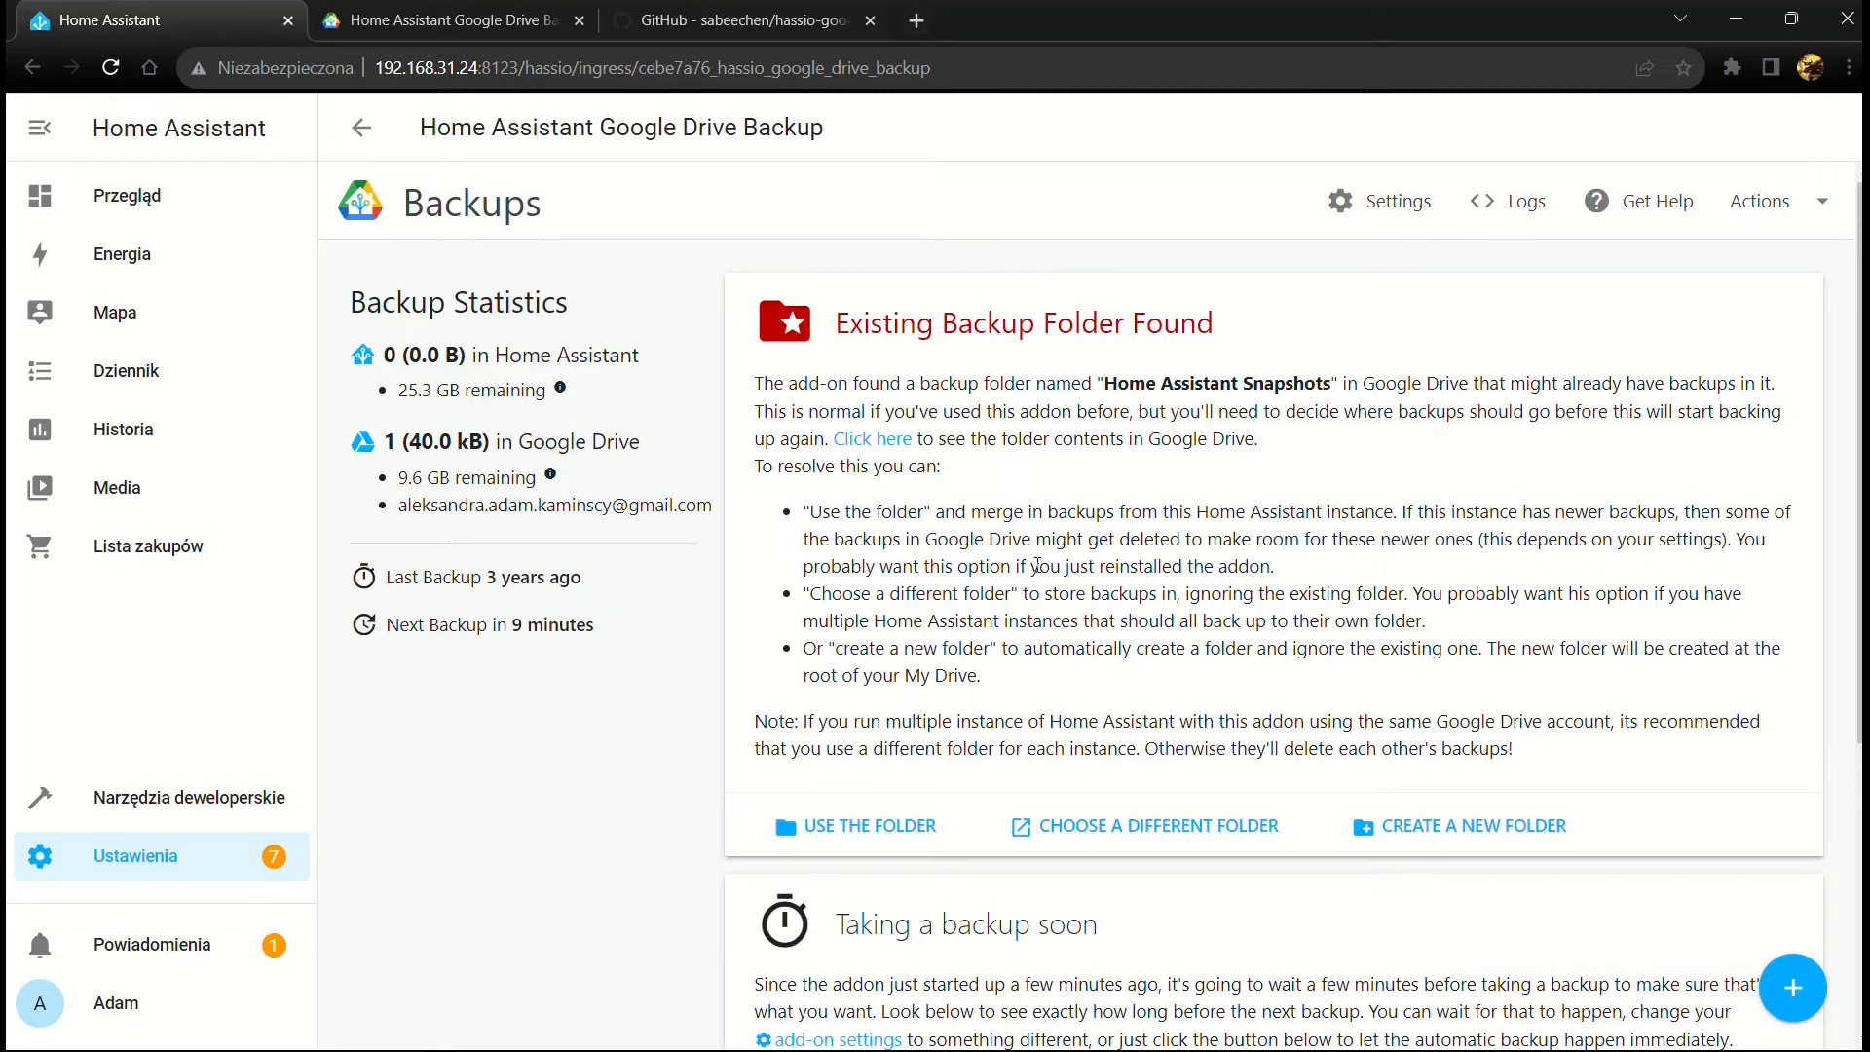
# Run the first backup immediately into a newly created Google Drive folder, declining to share error reports
pyautogui.click(1471, 832)
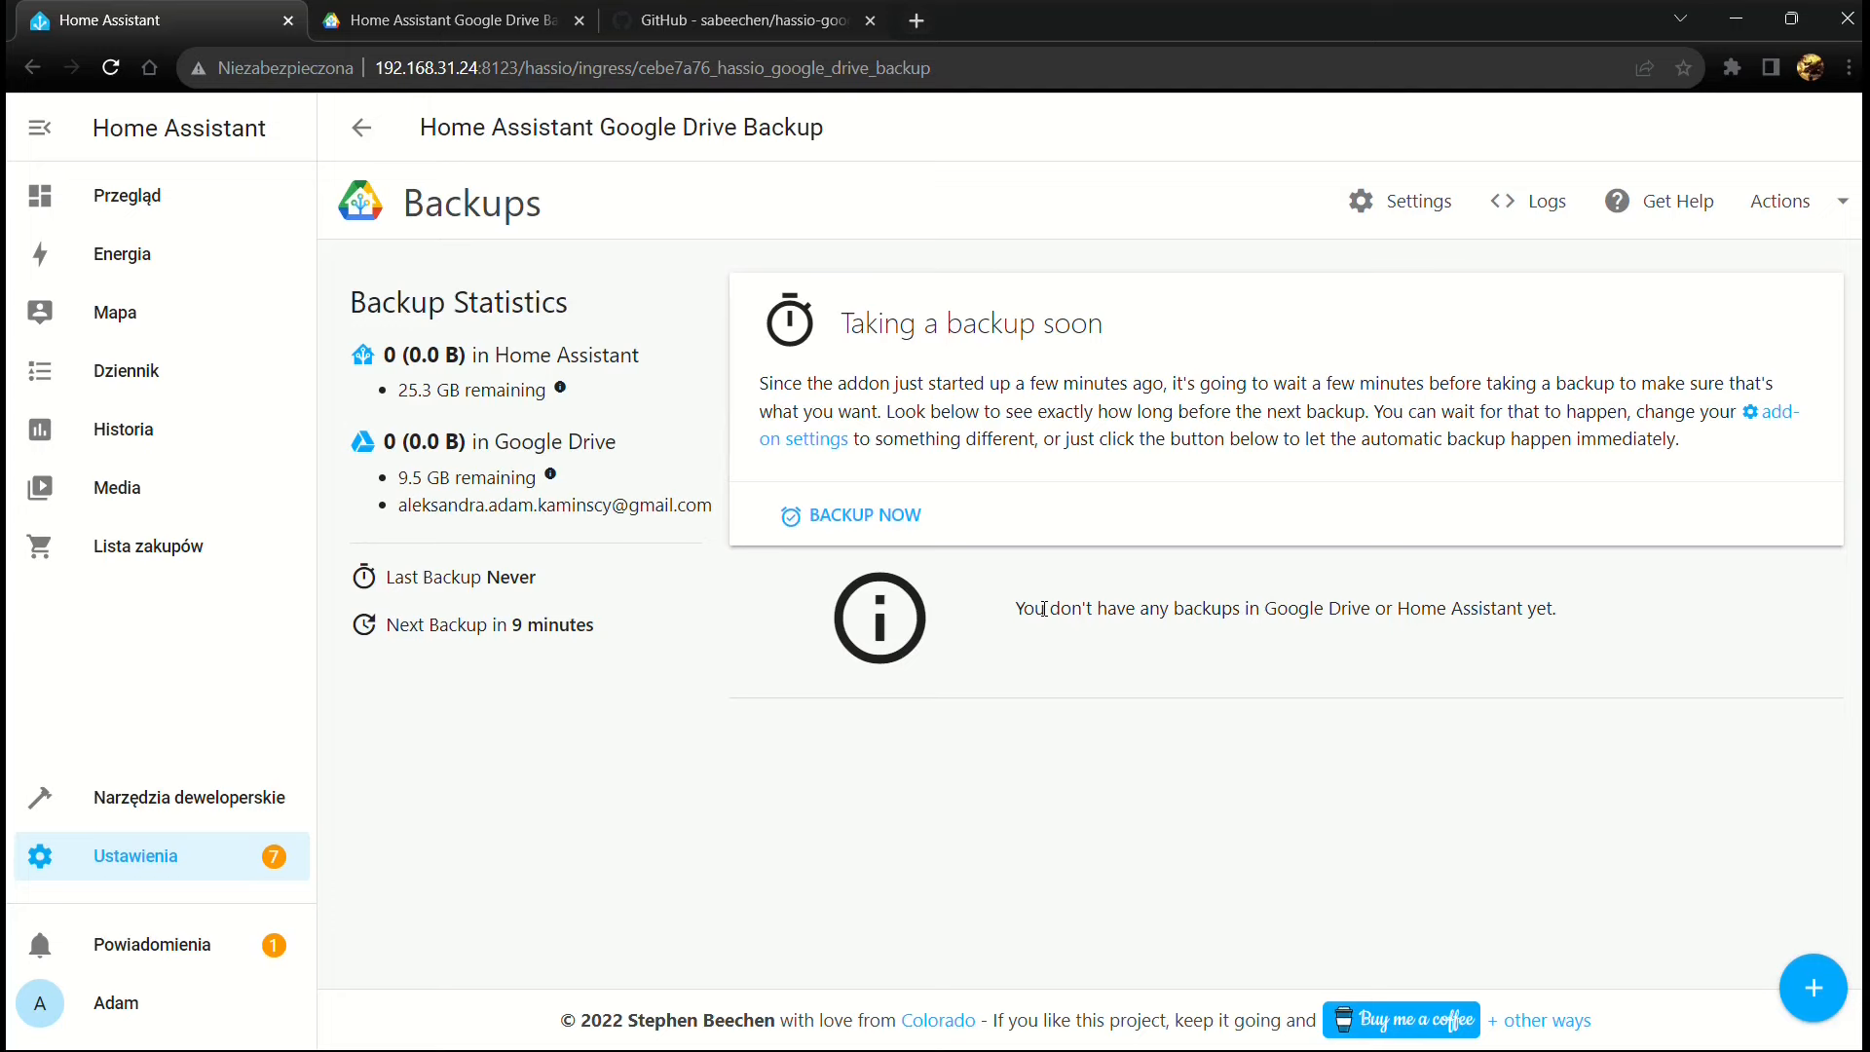
pyautogui.click(850, 518)
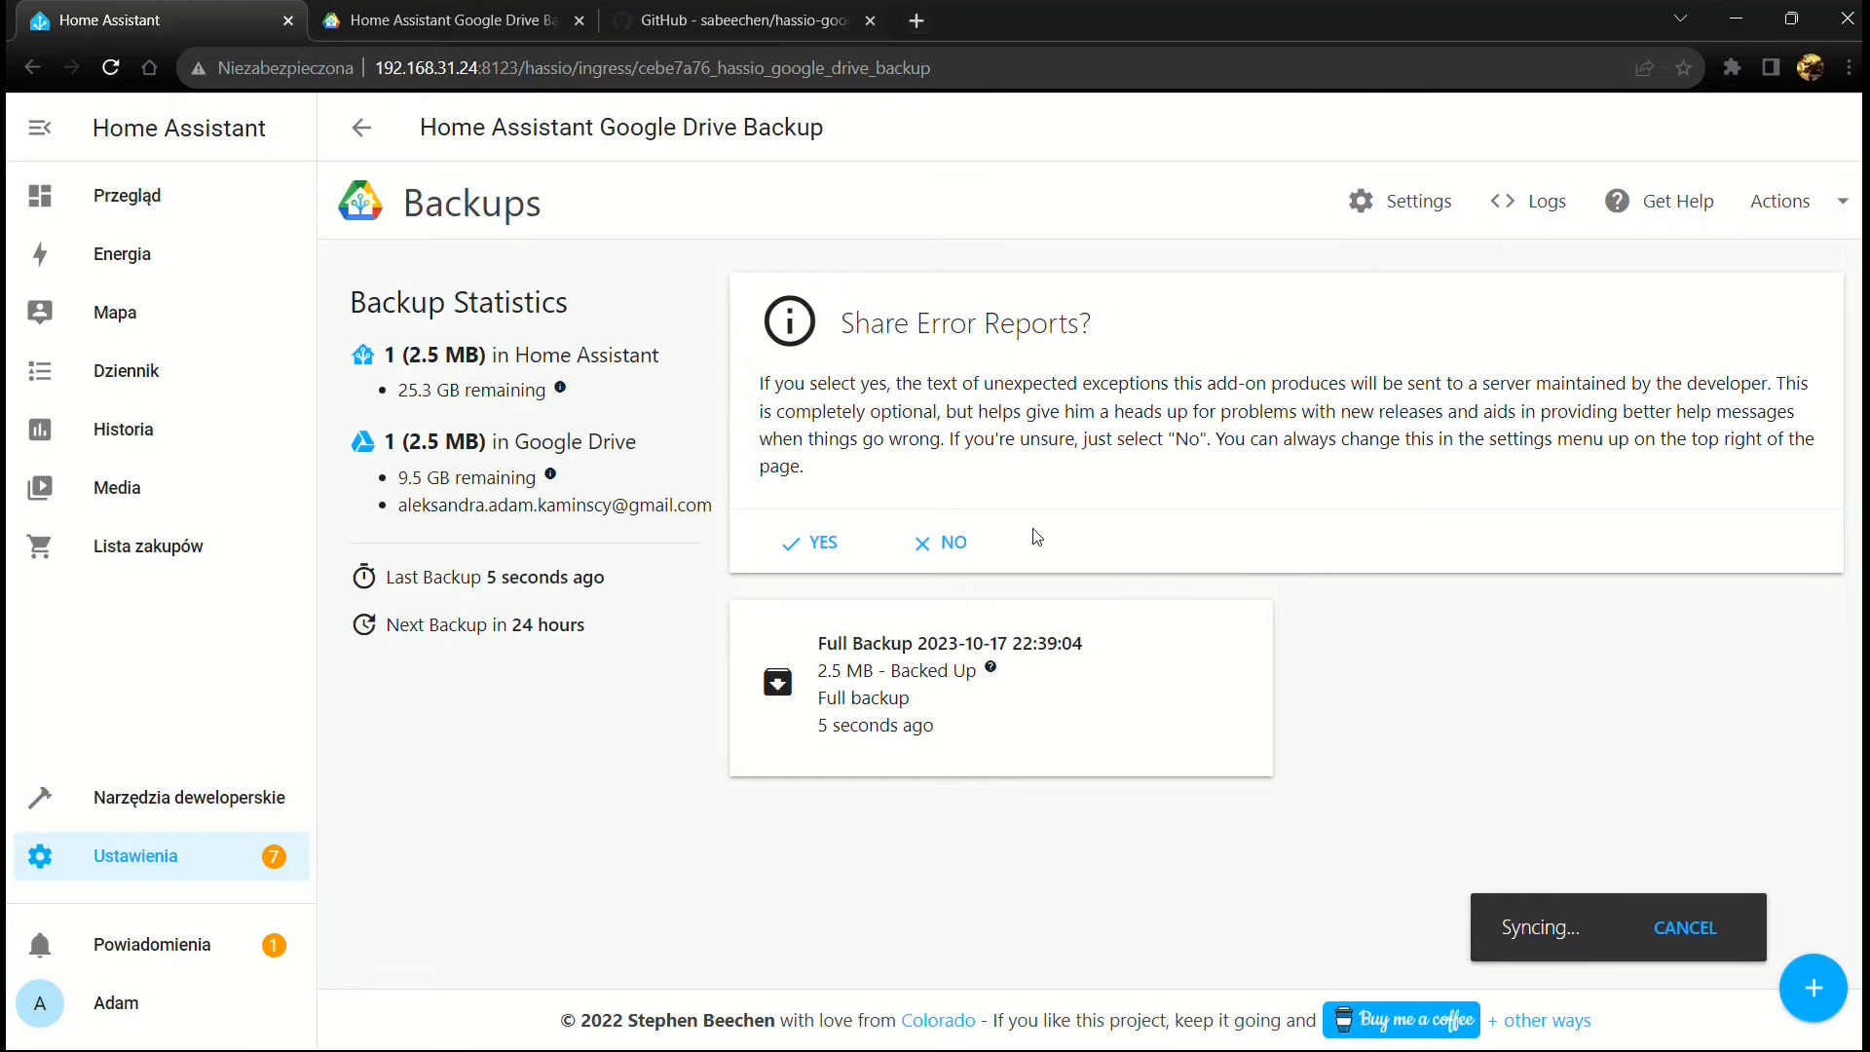
pyautogui.click(915, 552)
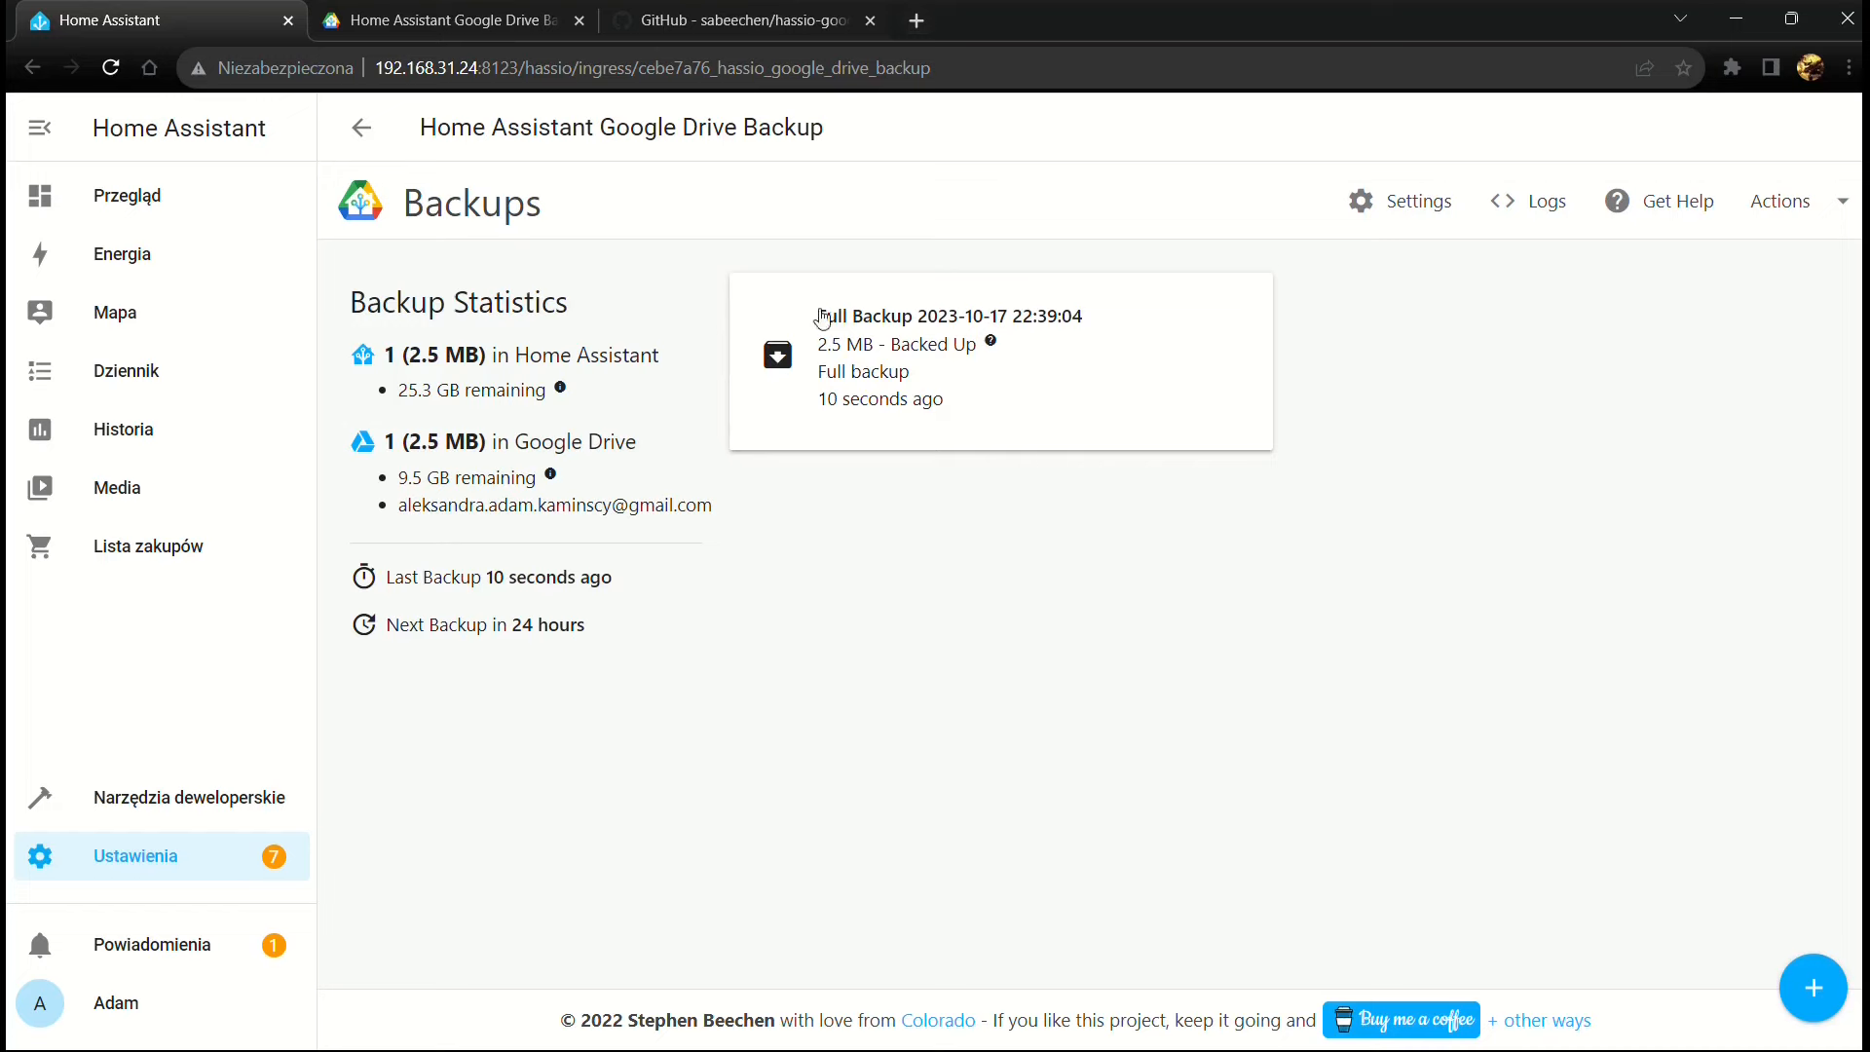
pyautogui.moveTo(986, 341)
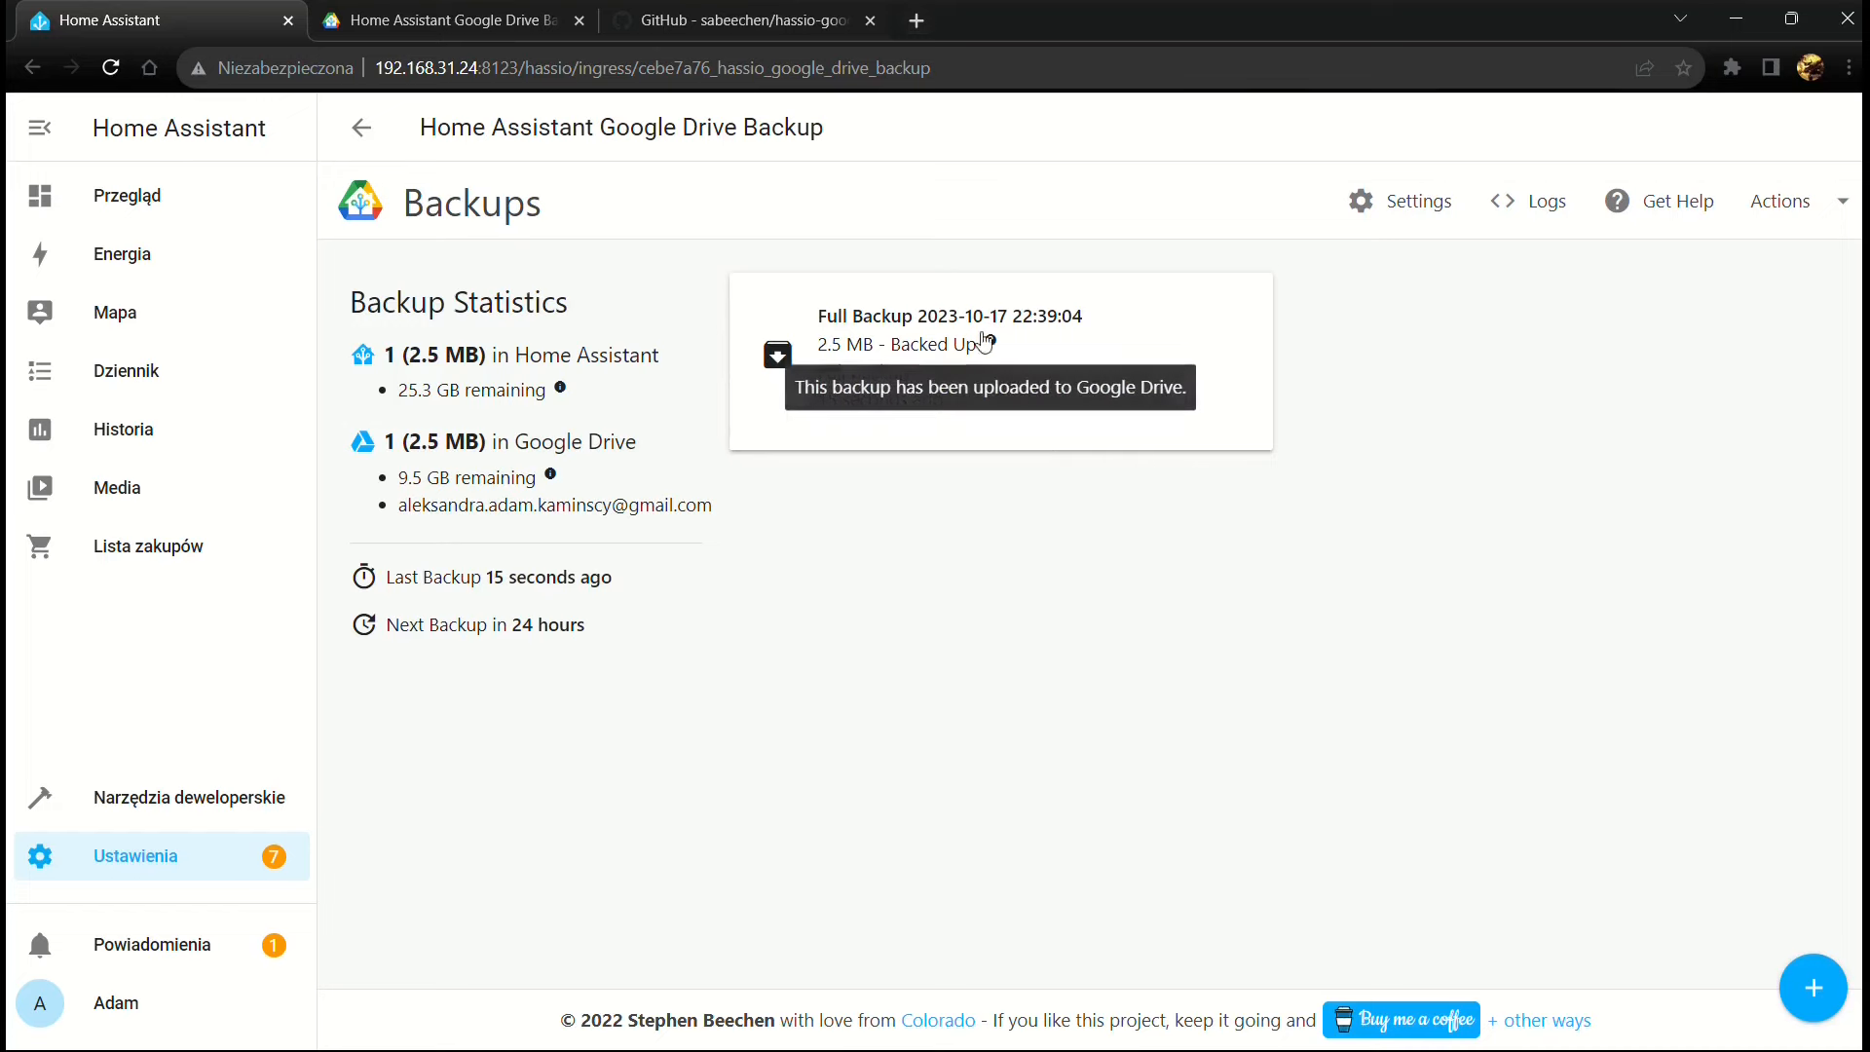